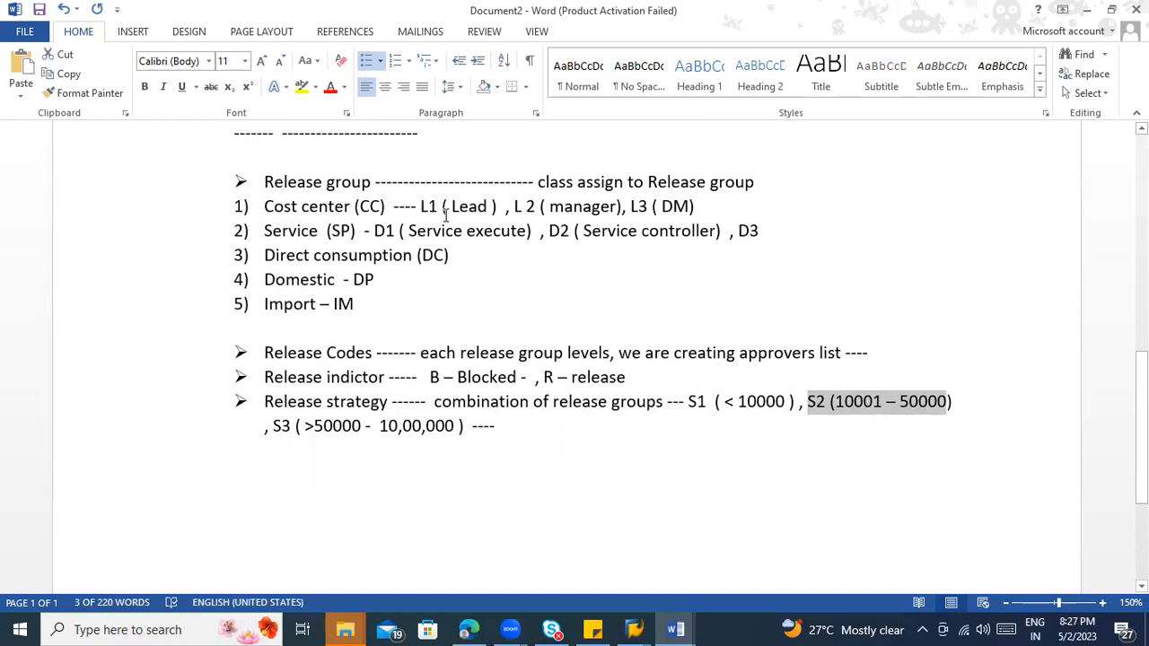
{"action": "left_click", "coordinate": [561, 207]}
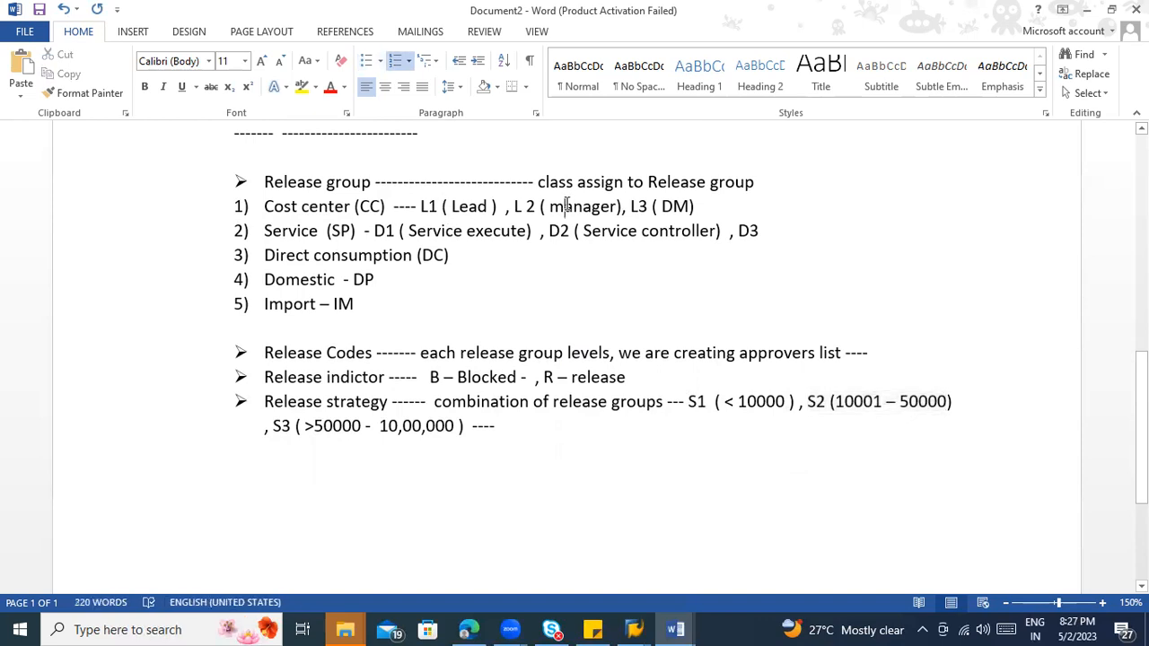
{"action": "left_click", "coordinate": [346, 426]}
{"action": "left_click", "coordinate": [437, 425]}
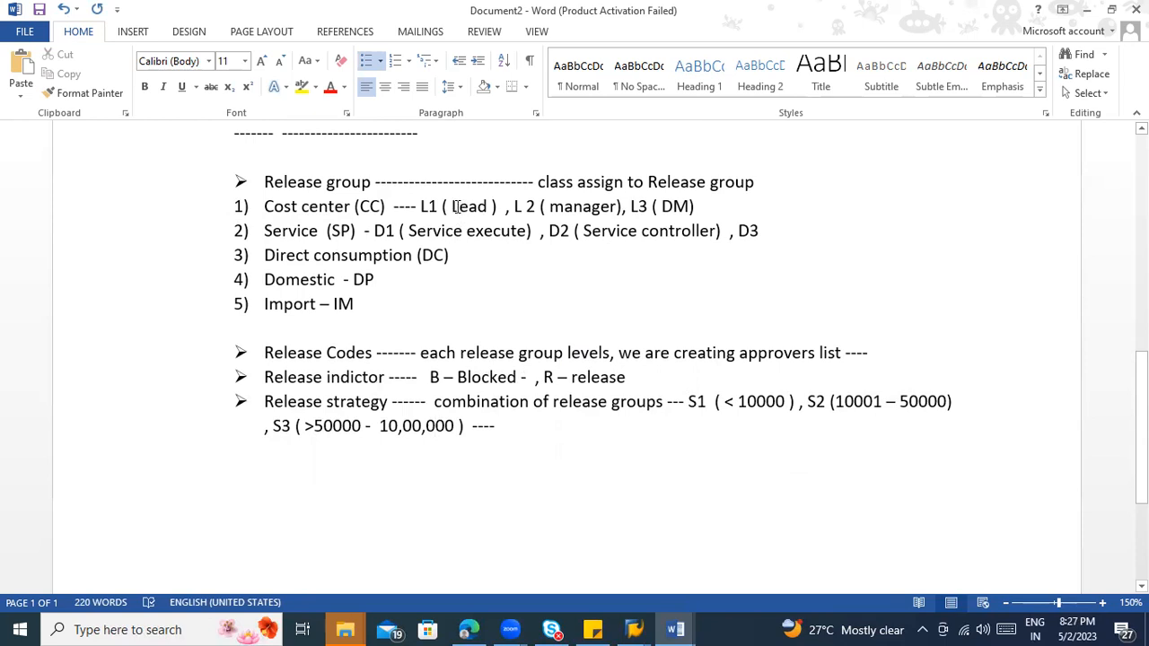
{"action": "left_click", "coordinate": [455, 206]}
{"action": "left_click", "coordinate": [723, 206]}
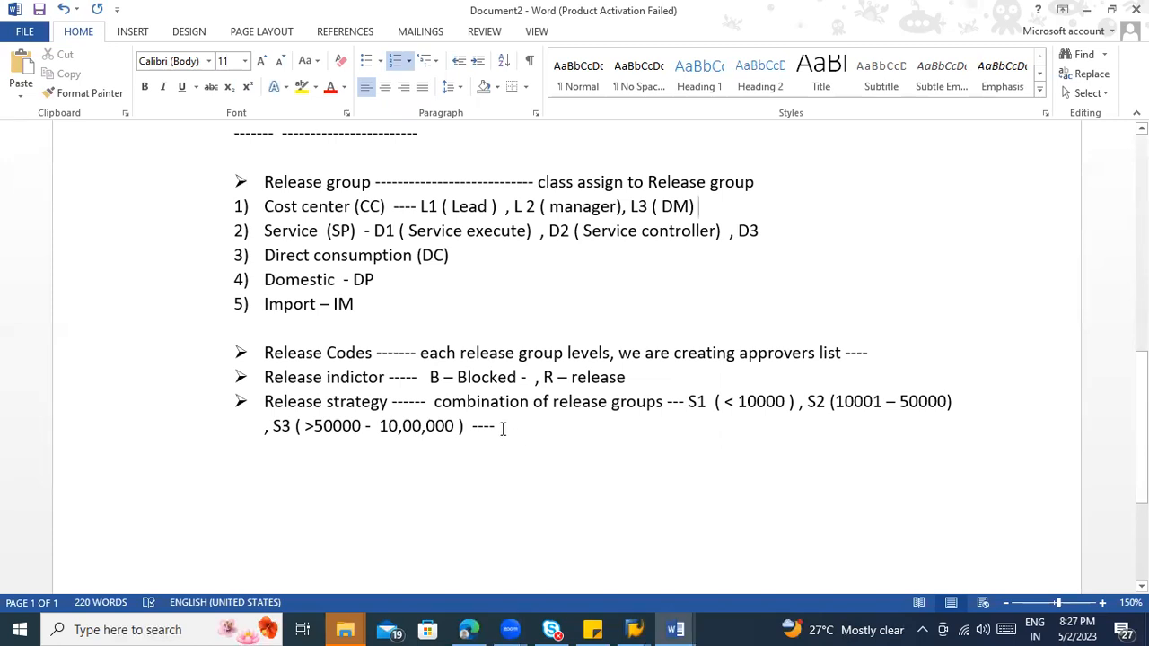
{"action": "left_click", "coordinate": [355, 401]}
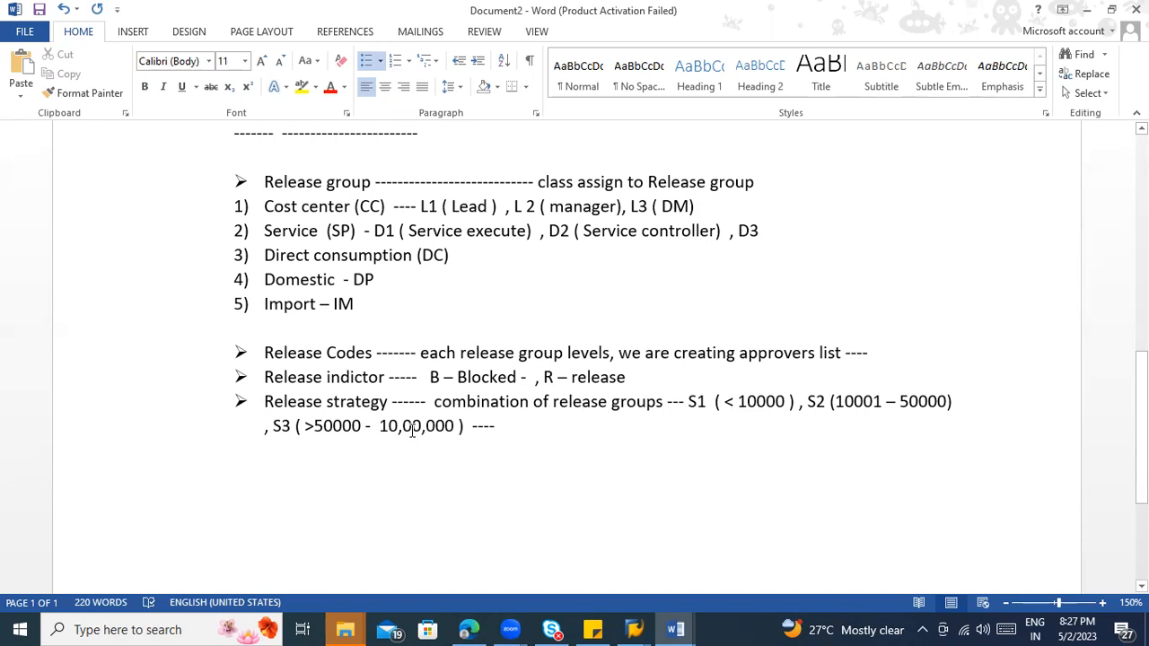
{"action": "left_click_drag", "start_coordinate": [384, 359], "coordinate": [332, 358]}
Step: In the Release strategy bullet, add approver level L1 to strategy S1 and levels L1 ,L2 to strategy S2
{"action": "left_click", "coordinate": [790, 409]}
{"action": "type", "text": "- L1"}
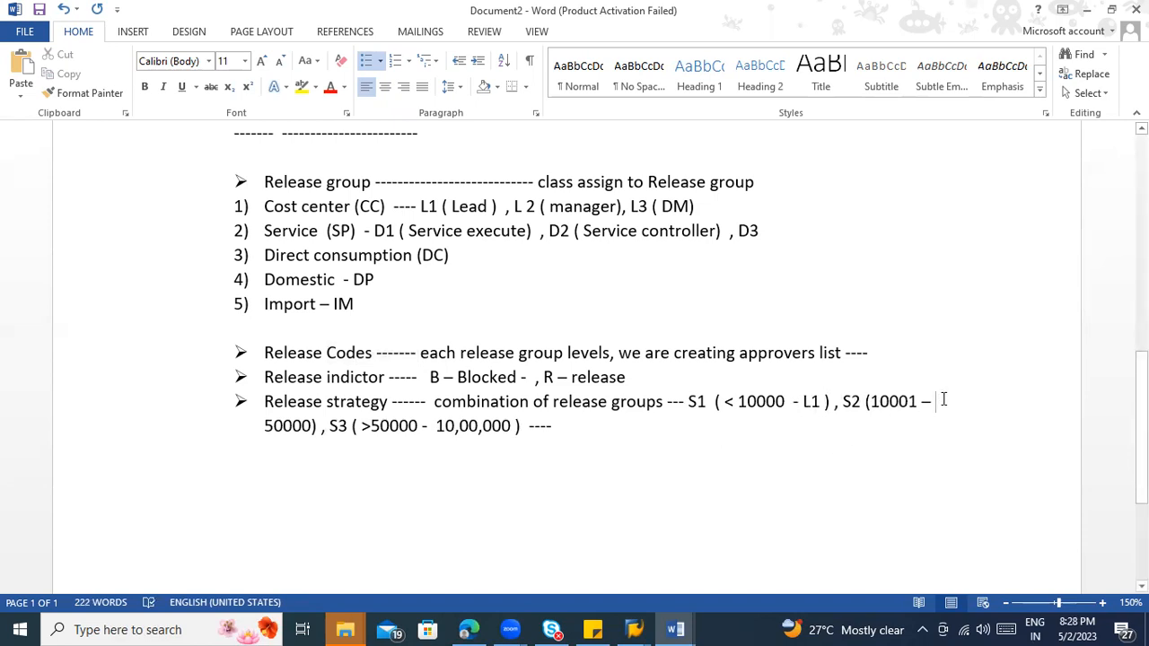
{"action": "left_click", "coordinate": [312, 427]}
{"action": "type", "text": "- L1 ,L2"}
Step: Add the approver levels "L1 , L2 , L3 ...." after 10,00,000 in strategy S3
{"action": "scroll", "coordinate": [594, 487], "scroll_direction": "up", "scroll_amount": 1}
{"action": "left_click", "coordinate": [592, 487]}
{"action": "type", "text": "-  10,00,000 – "}
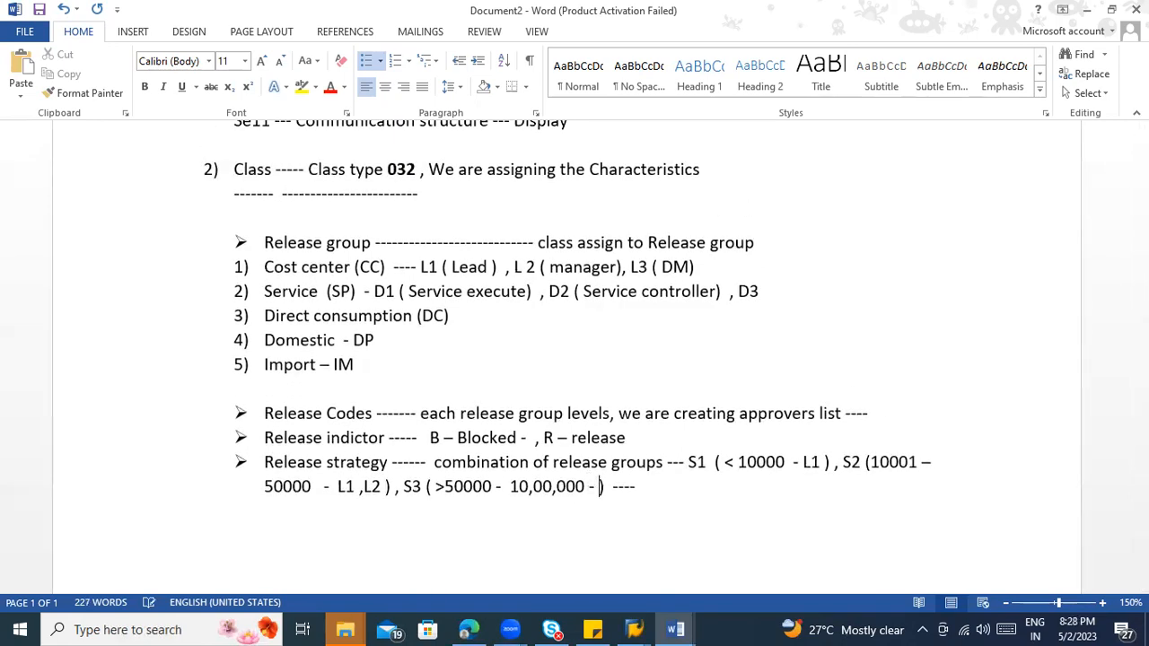
{"action": "type", "text": "L1 , L2 , L3 ...."}
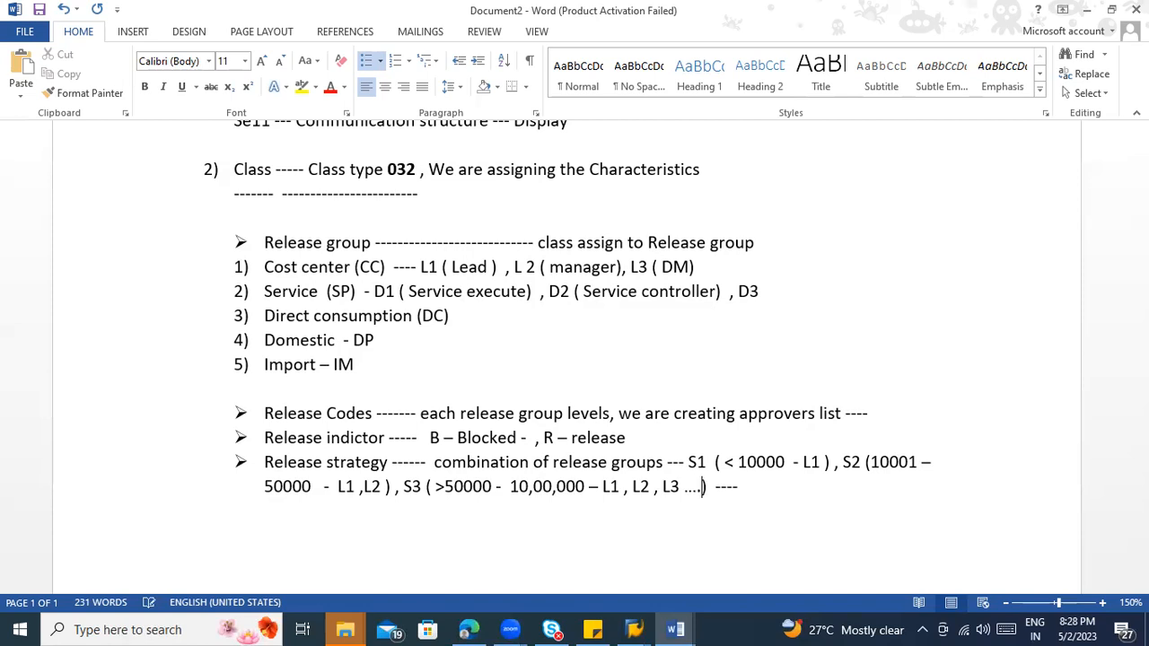
Step: Review the release strategy ranges against the Characteristics, Class and approval strategy design notes earlier in the document
{"action": "scroll", "coordinate": [623, 460], "scroll_direction": "down", "scroll_amount": 2}
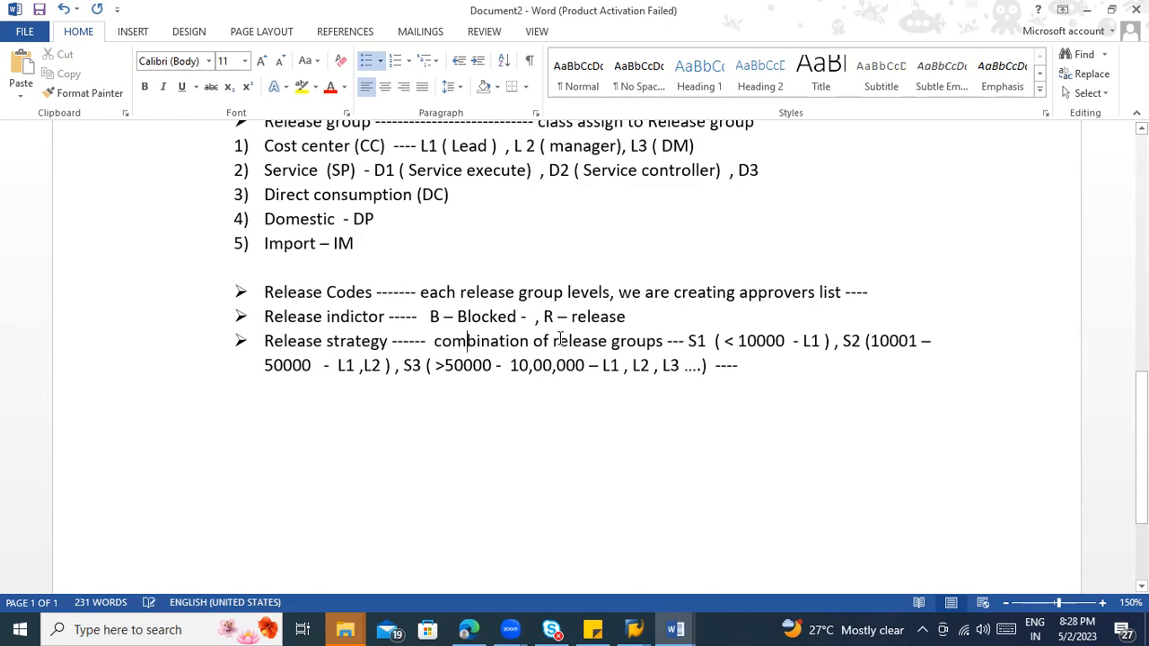
{"action": "left_click", "coordinate": [721, 341]}
{"action": "left_click", "coordinate": [526, 291]}
{"action": "scroll", "coordinate": [565, 351], "scroll_direction": "up", "scroll_amount": 2}
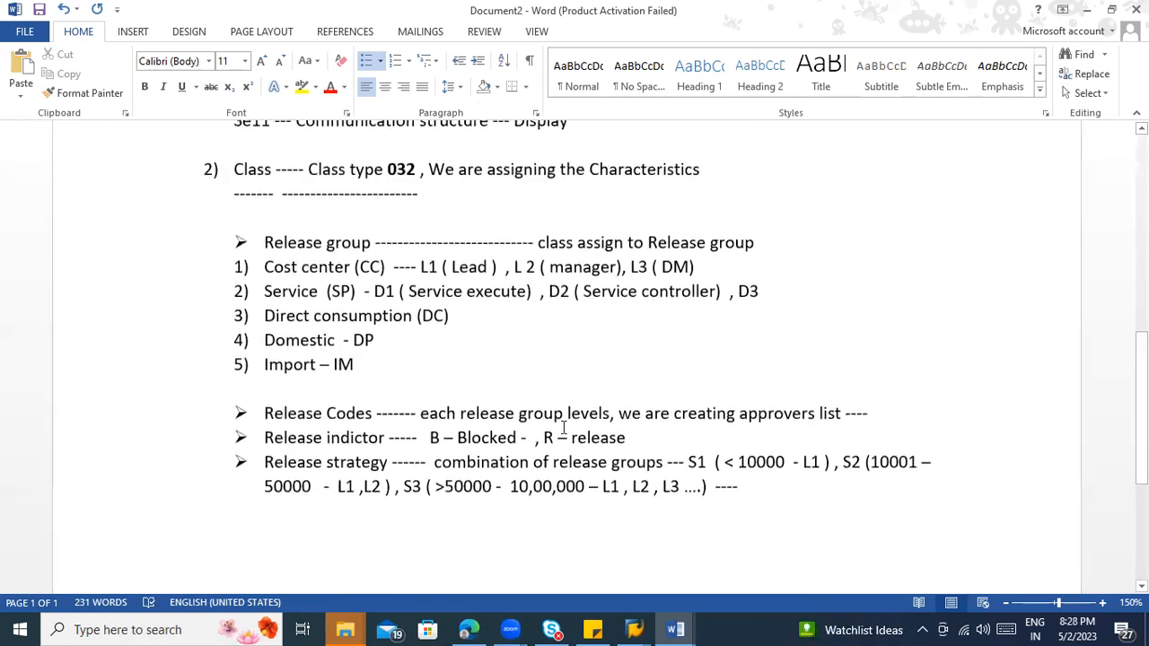
{"action": "left_click", "coordinate": [592, 464]}
{"action": "scroll", "coordinate": [319, 202], "scroll_direction": "up", "scroll_amount": 1}
{"action": "scroll", "coordinate": [315, 220], "scroll_direction": "up", "scroll_amount": 1}
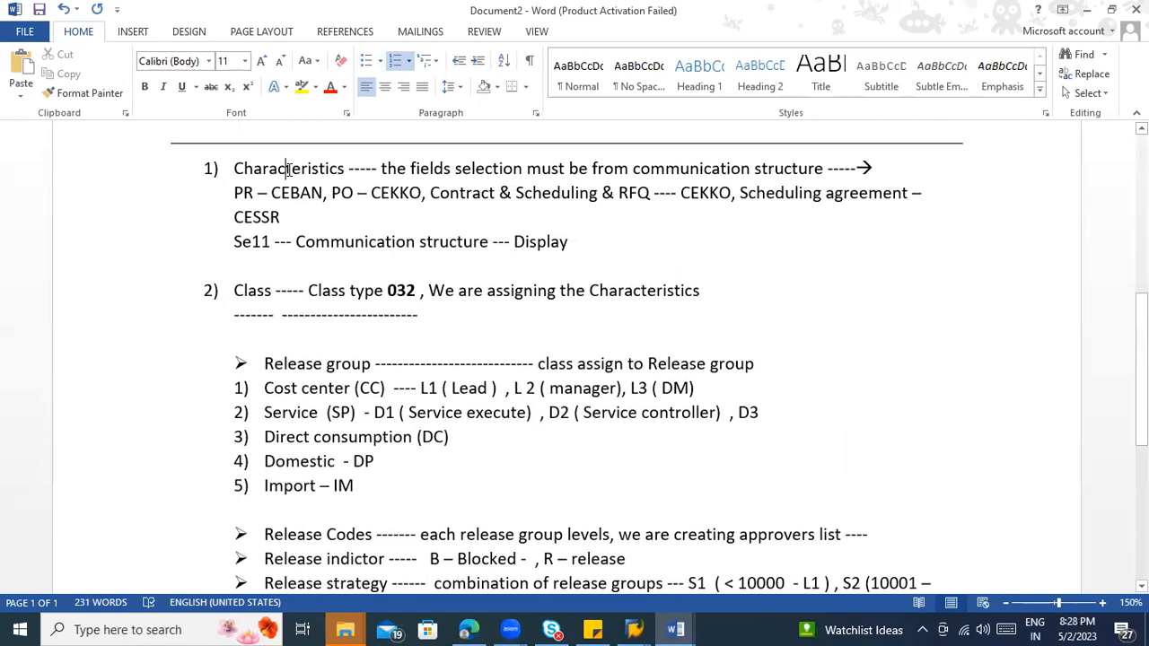
{"action": "scroll", "coordinate": [364, 215], "scroll_direction": "down", "scroll_amount": 1}
{"action": "scroll", "coordinate": [383, 253], "scroll_direction": "up", "scroll_amount": 2}
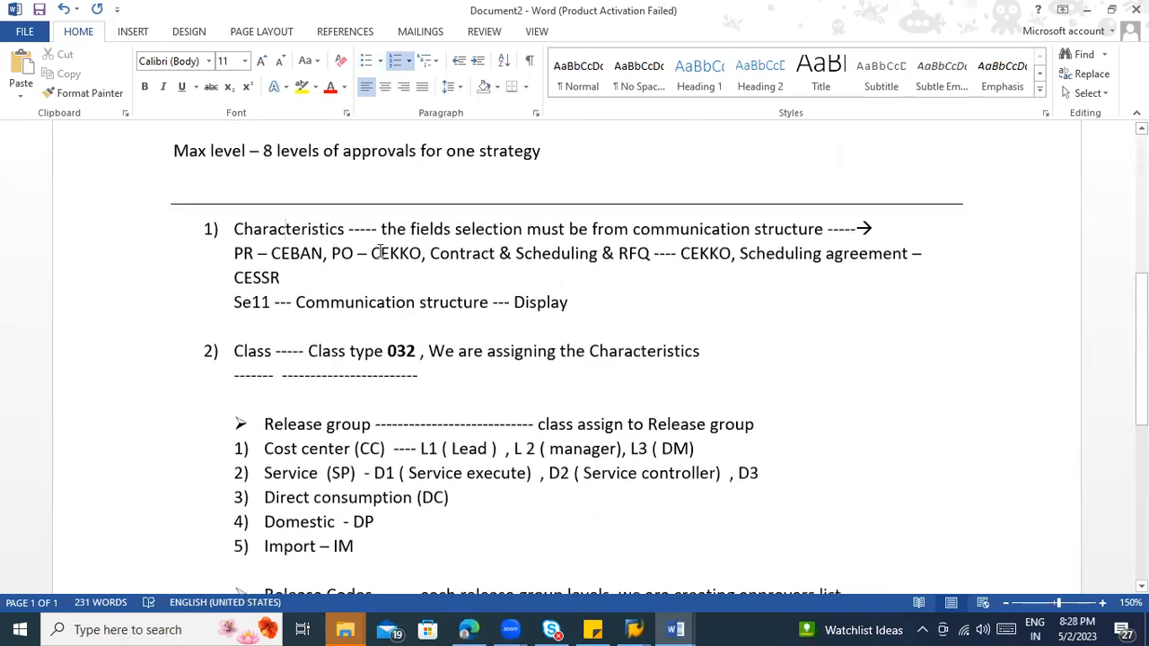
{"action": "scroll", "coordinate": [474, 390], "scroll_direction": "down", "scroll_amount": 3}
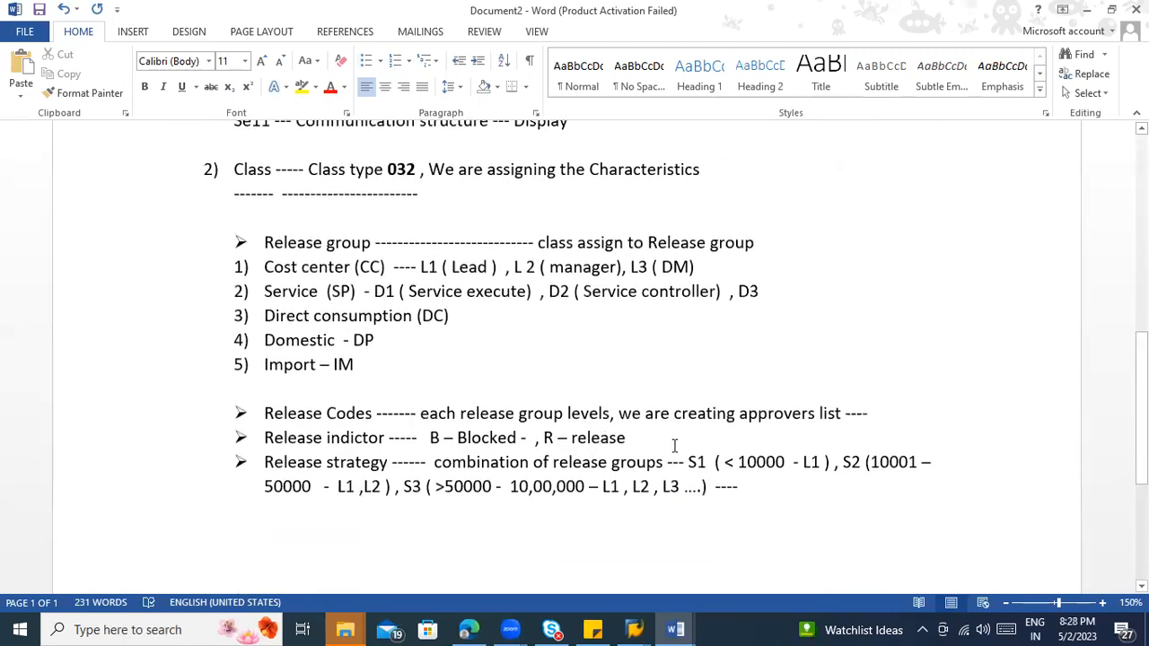
{"action": "left_click_drag", "start_coordinate": [723, 467], "coordinate": [764, 470]}
{"action": "scroll", "coordinate": [642, 272], "scroll_direction": "up", "scroll_amount": 2}
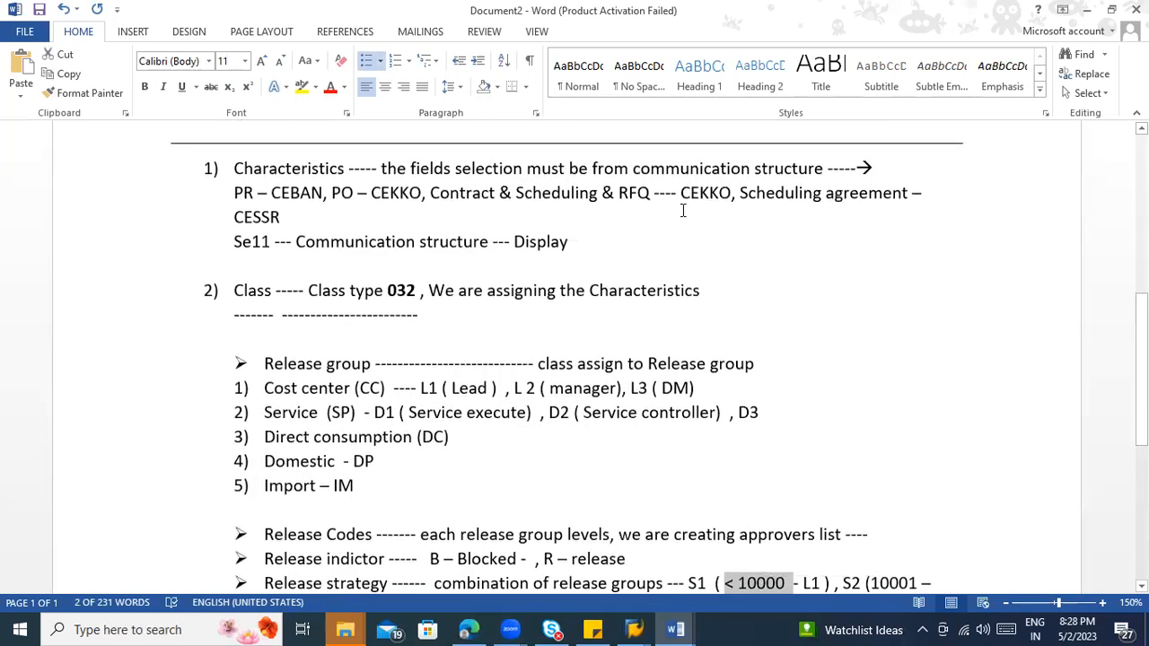
{"action": "scroll", "coordinate": [475, 247], "scroll_direction": "up", "scroll_amount": 1}
{"action": "scroll", "coordinate": [399, 329], "scroll_direction": "up", "scroll_amount": 2}
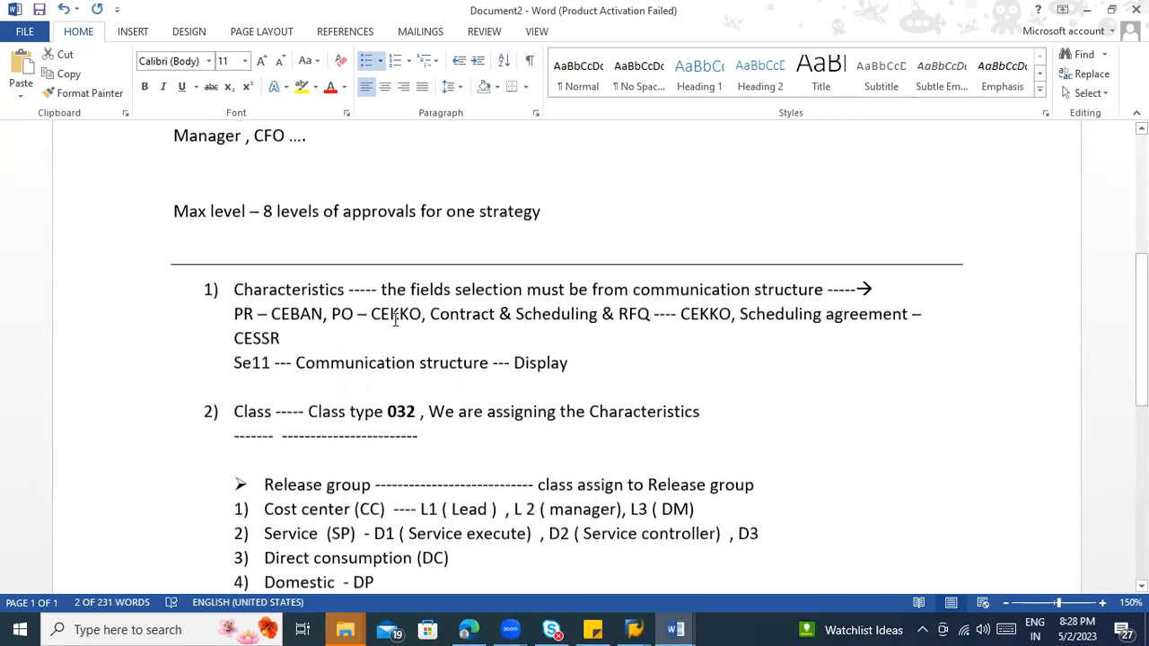
{"action": "left_click", "coordinate": [735, 147]}
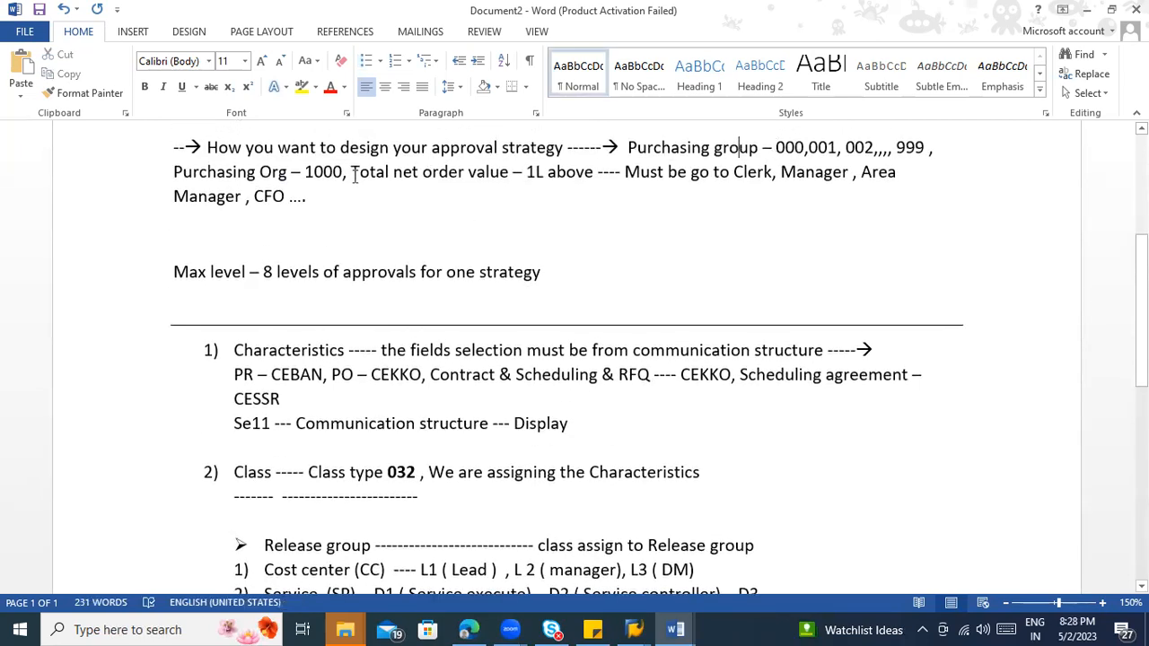
Step: Add "Purchasing group – 000, 001 ," after L1 inside the S1 parentheses of the Release strategy bullet
{"action": "scroll", "coordinate": [562, 323], "scroll_direction": "down", "scroll_amount": 6}
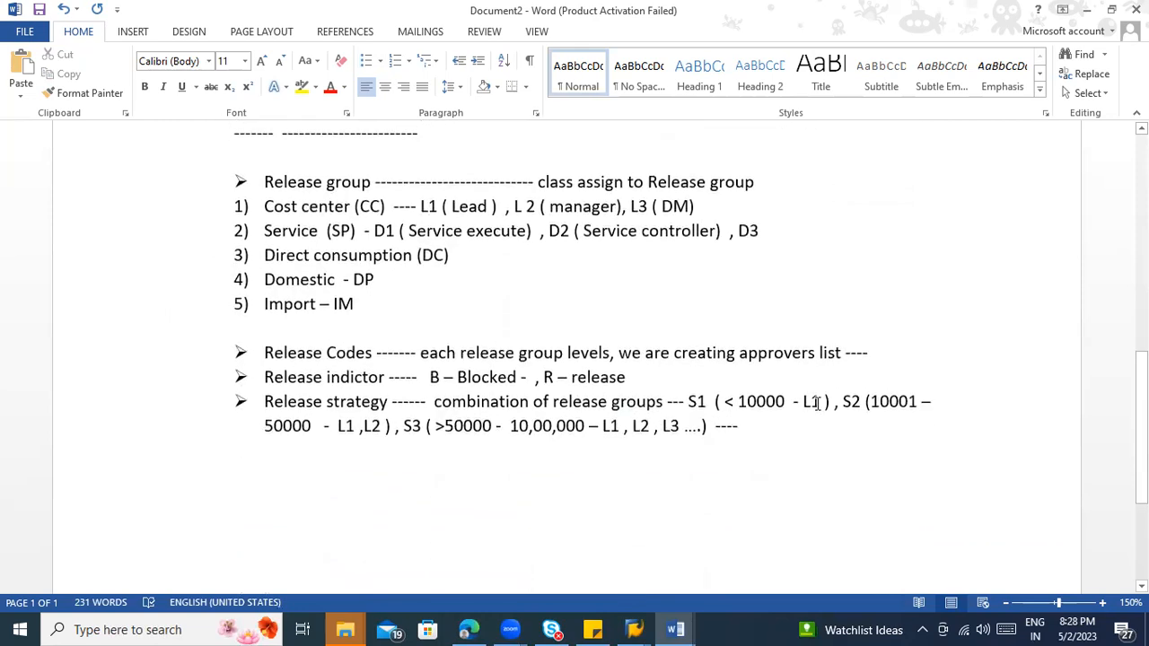
{"action": "left_click", "coordinate": [817, 401]}
{"action": "type", "text": ", "}
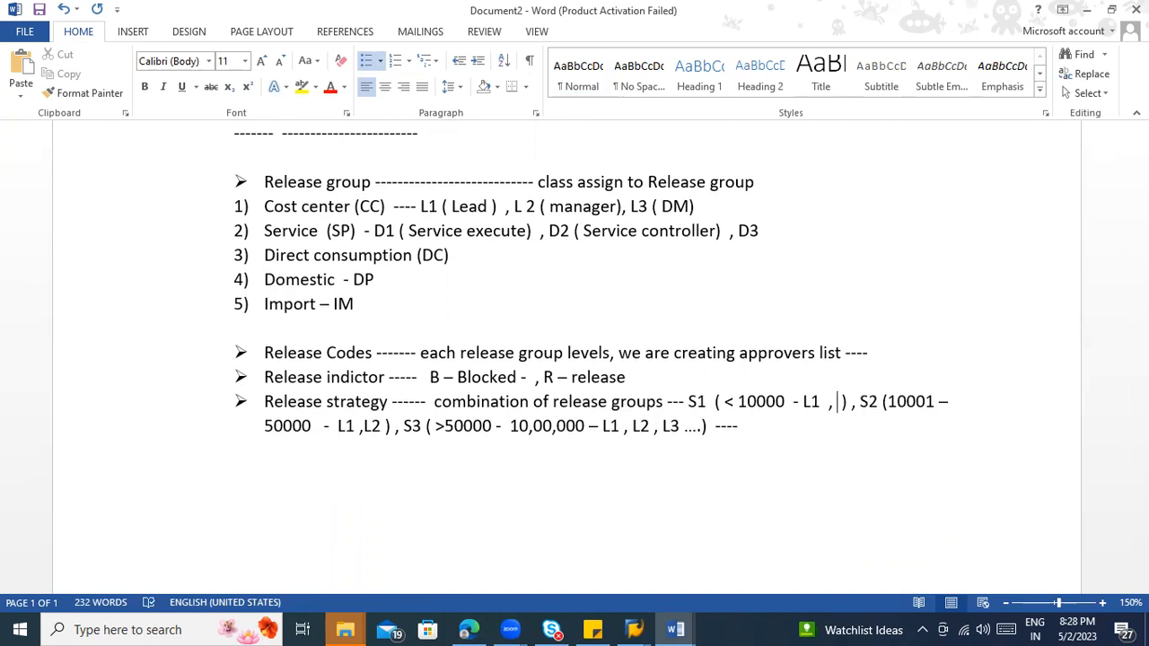
{"action": "type", "text": "Purchasing "}
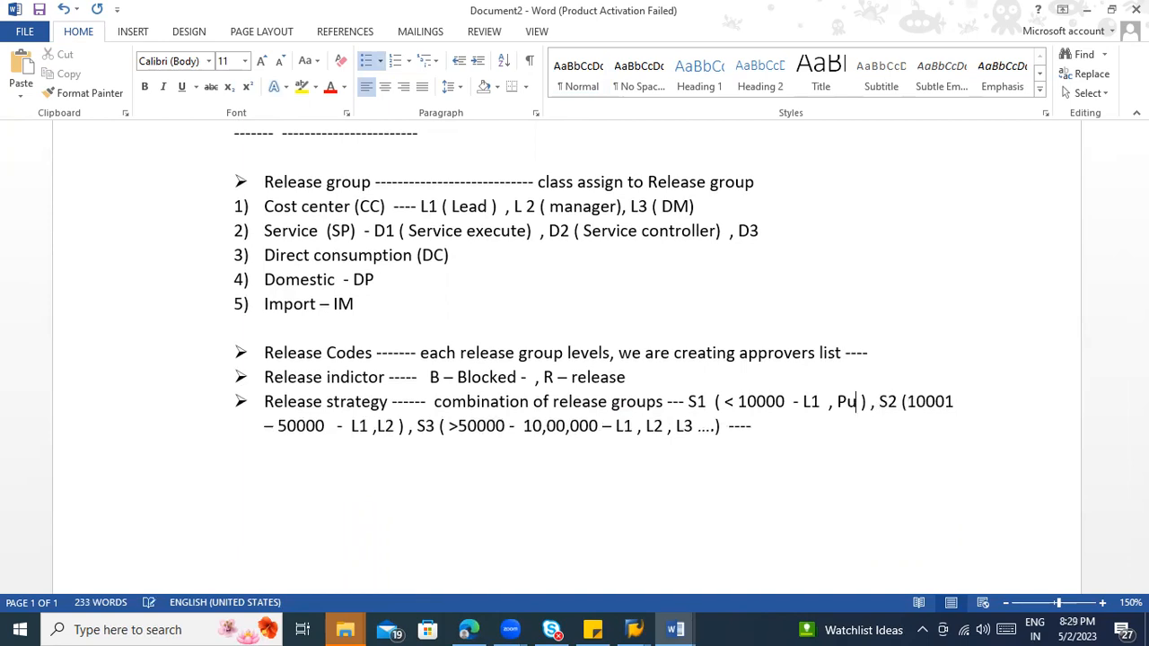
{"action": "type", "text": "group"}
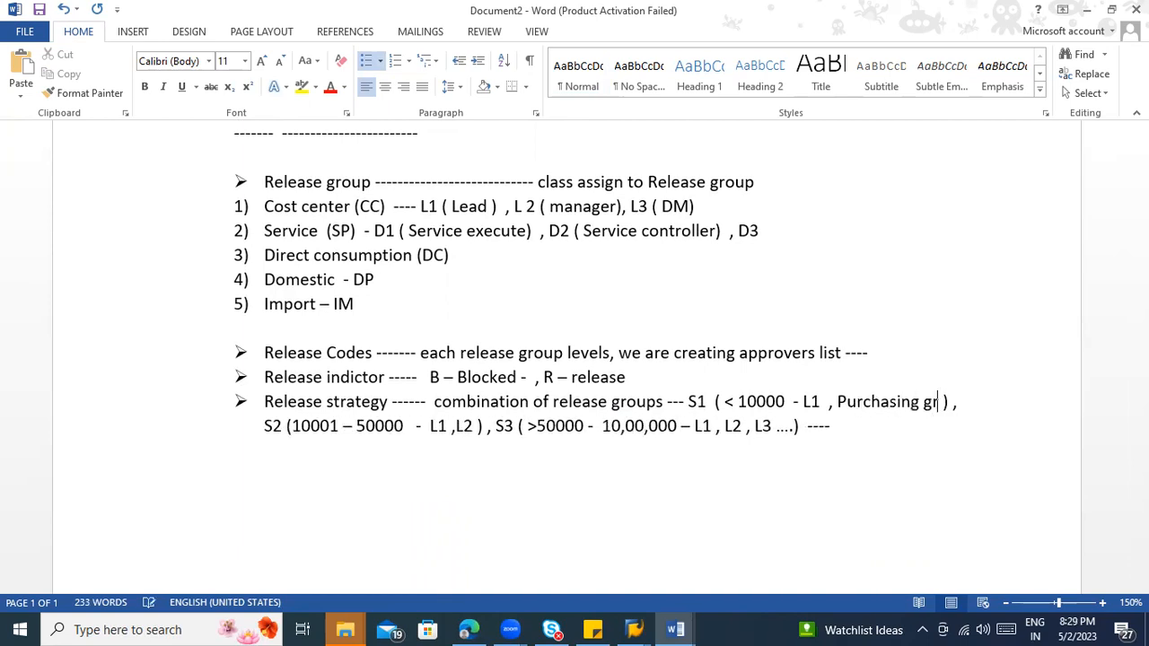
{"action": "type", "text": "-"}
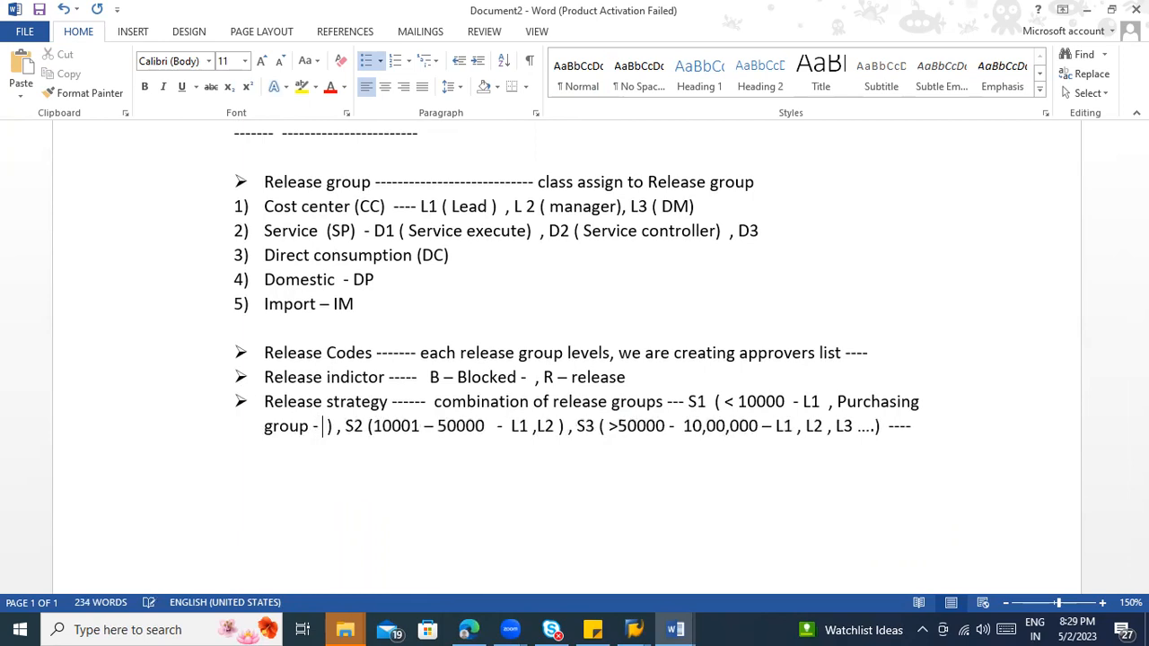
{"action": "type", "text": " 000, 001 "}
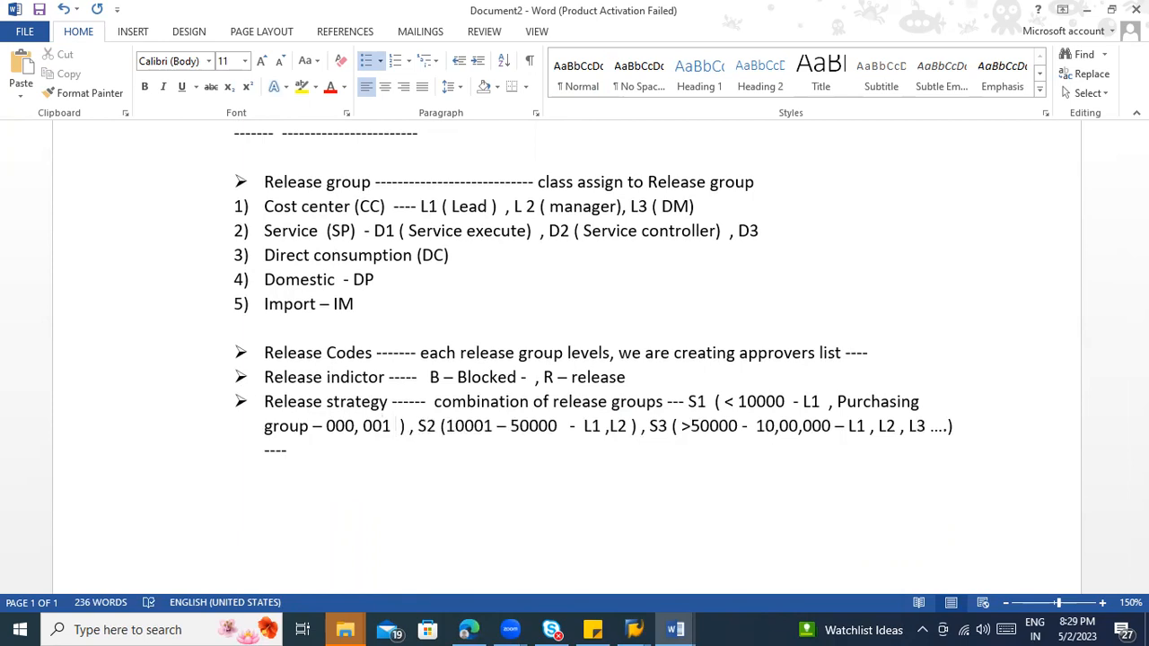
{"action": "type", "text": ","}
Step: Check the purchasing organization criterion in the approval design notes and add "Purchasing org – 1200" to strategy S1
{"action": "scroll", "coordinate": [803, 448], "scroll_direction": "up", "scroll_amount": 5}
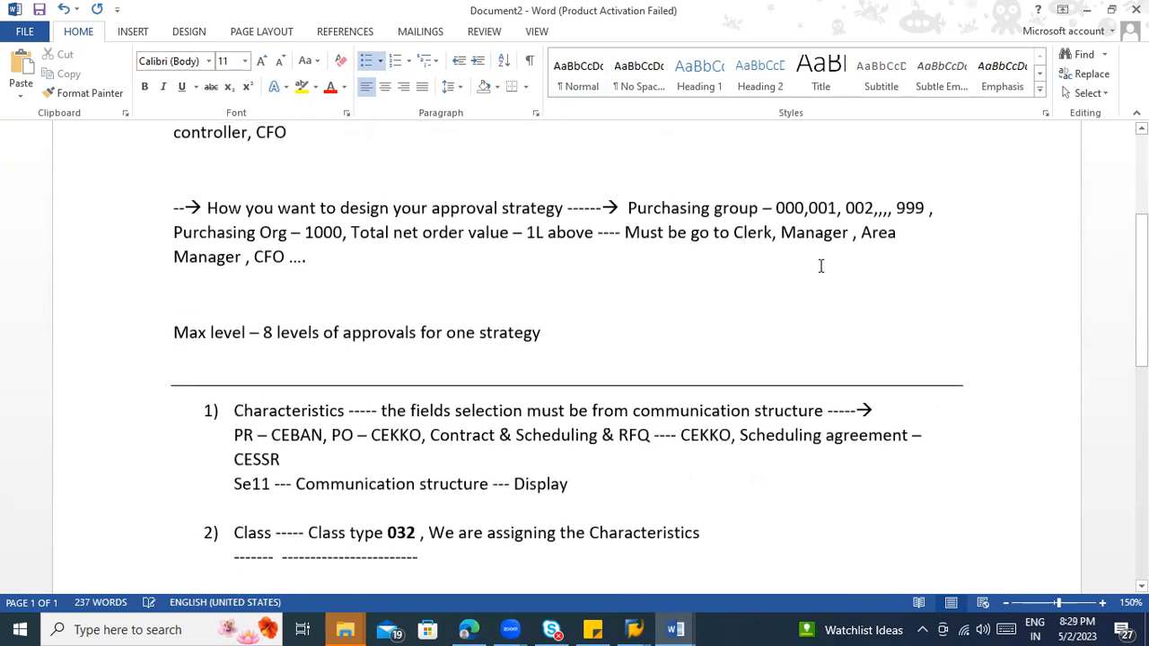
{"action": "left_click", "coordinate": [269, 231]}
{"action": "scroll", "coordinate": [456, 436], "scroll_direction": "down", "scroll_amount": 6}
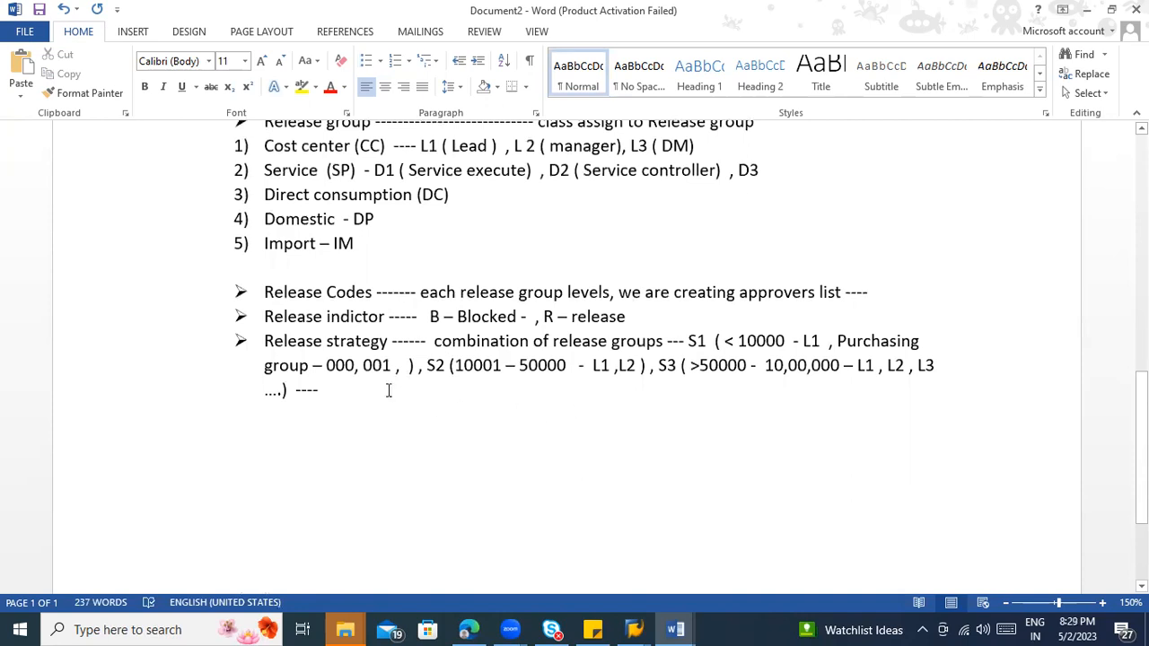
{"action": "left_click", "coordinate": [399, 365]}
{"action": "type", "text": ","}
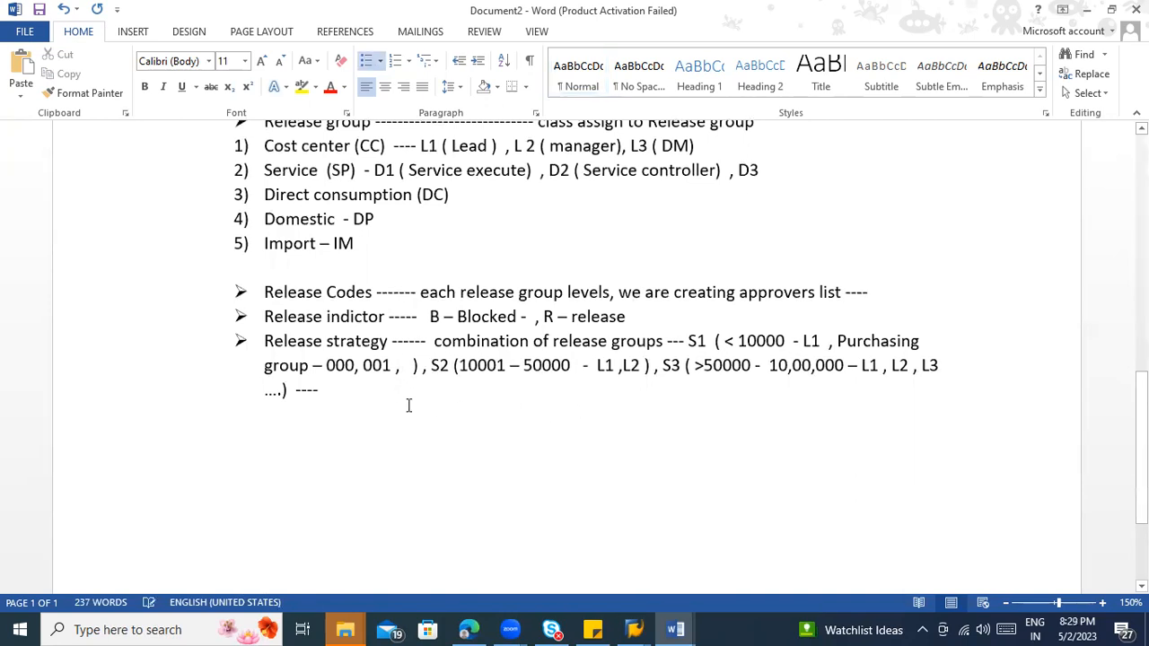
{"action": "type", "text": " Purchasing org -"}
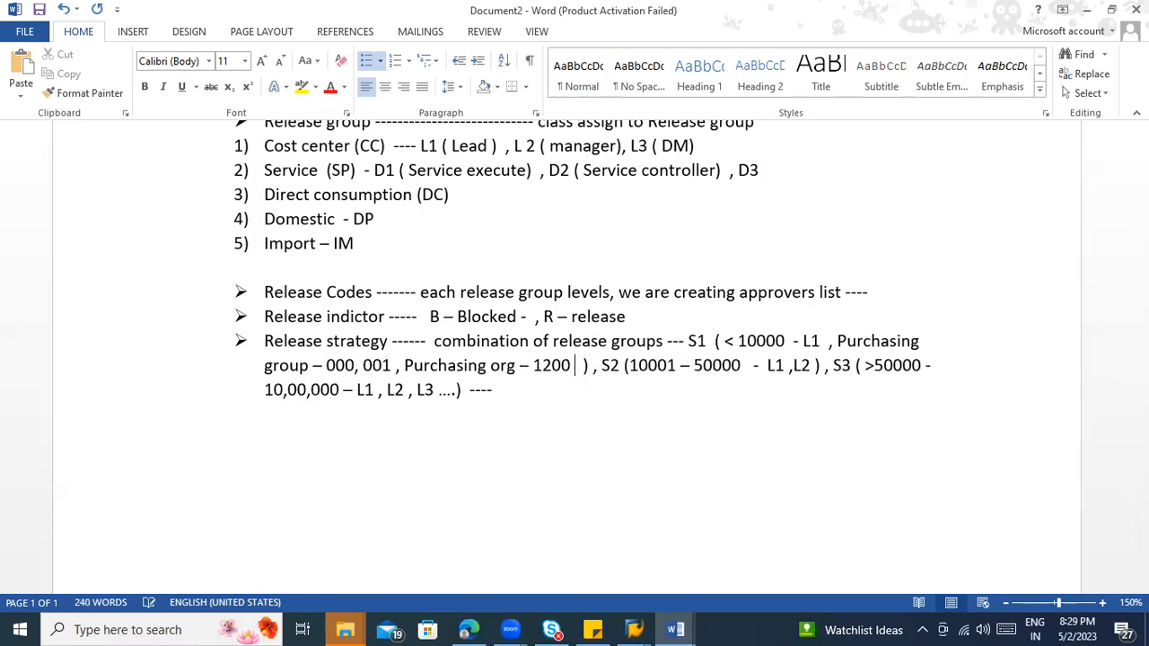
{"action": "type", "text": " 1200 , Tot"}
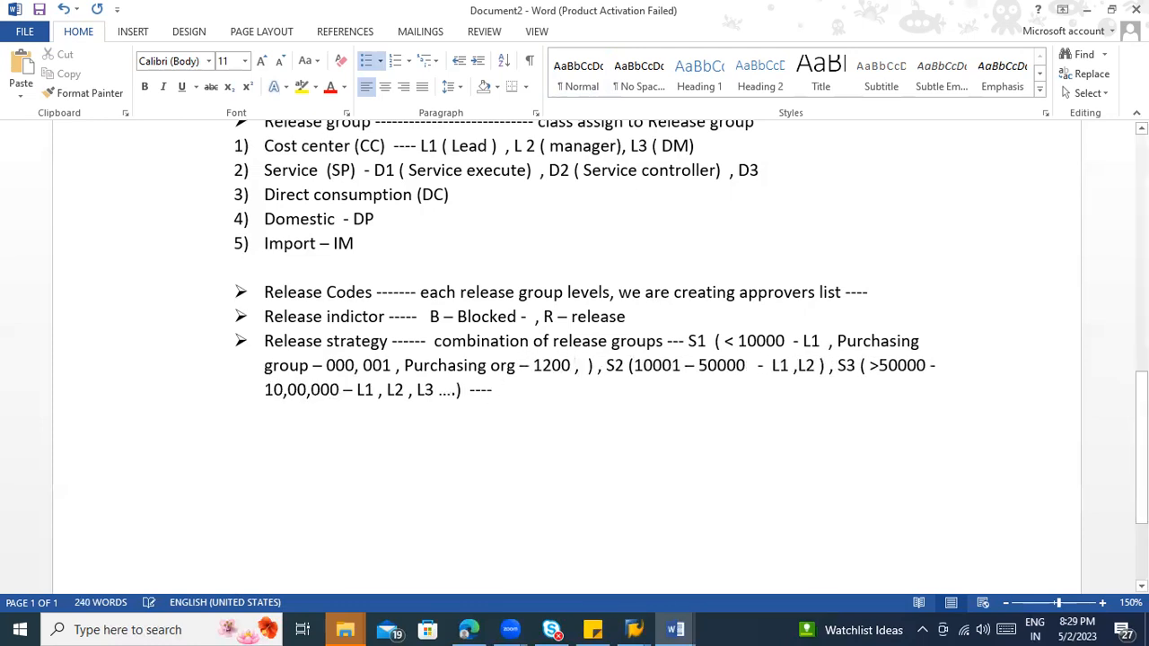
{"action": "type", "text": "al net order"}
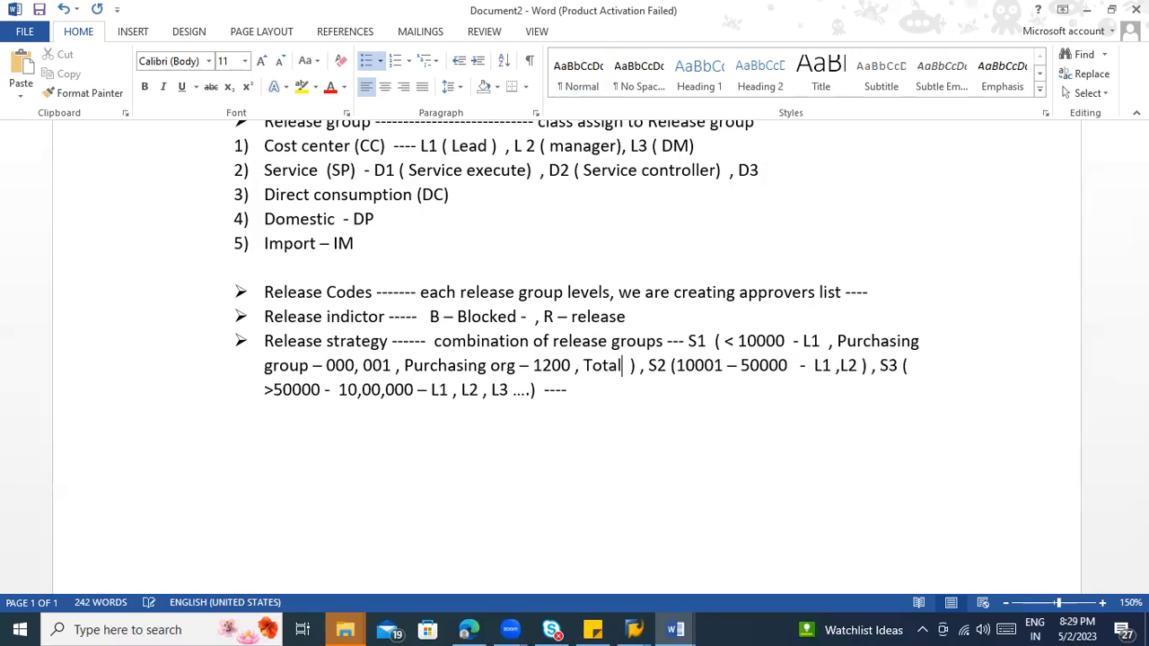
{"action": "type", "text": " value"}
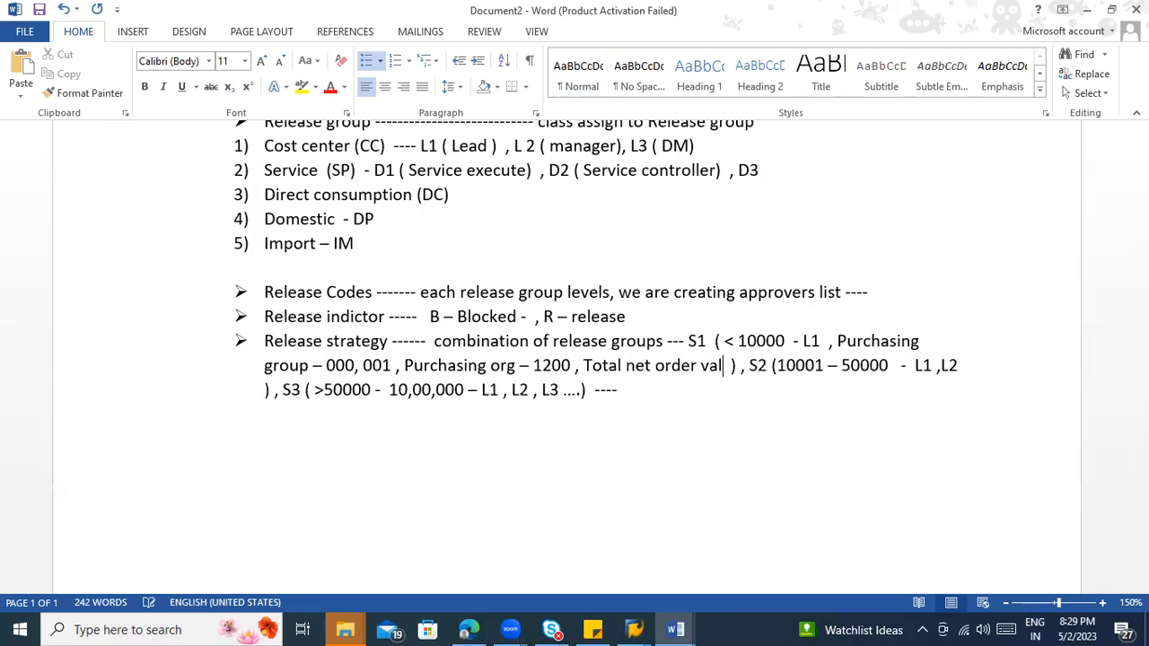
{"action": "type", "text": " <10000"}
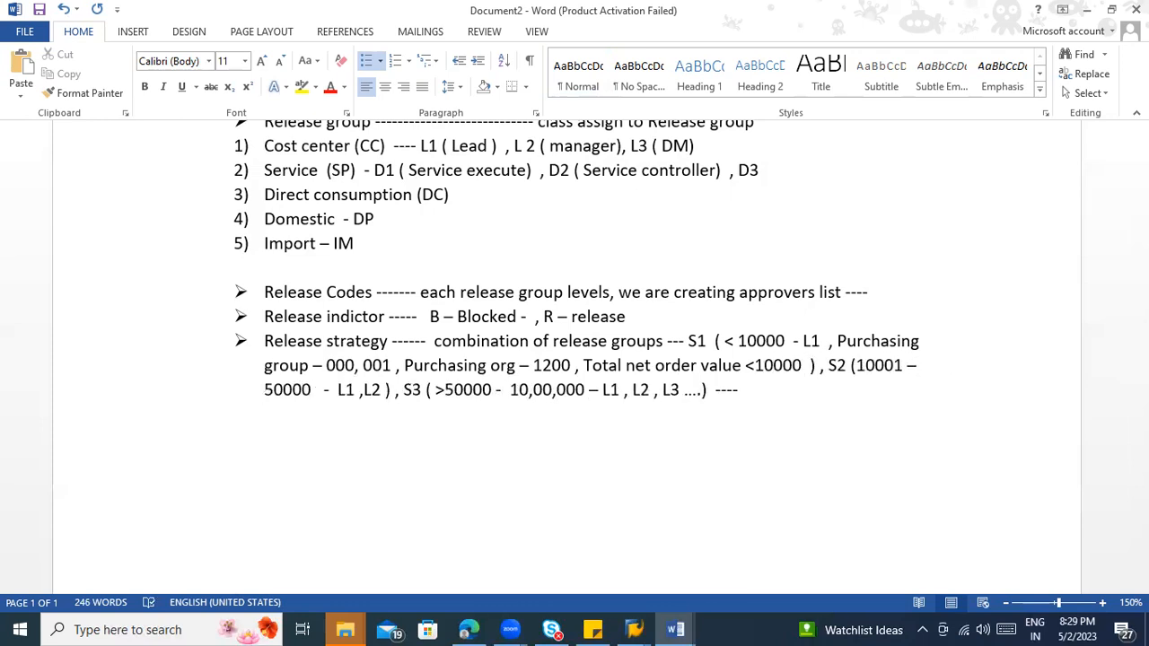
Step: Break the S1 text before "Purchasing group" so its criteria start on a new line without a bullet
{"action": "left_click", "coordinate": [837, 341]}
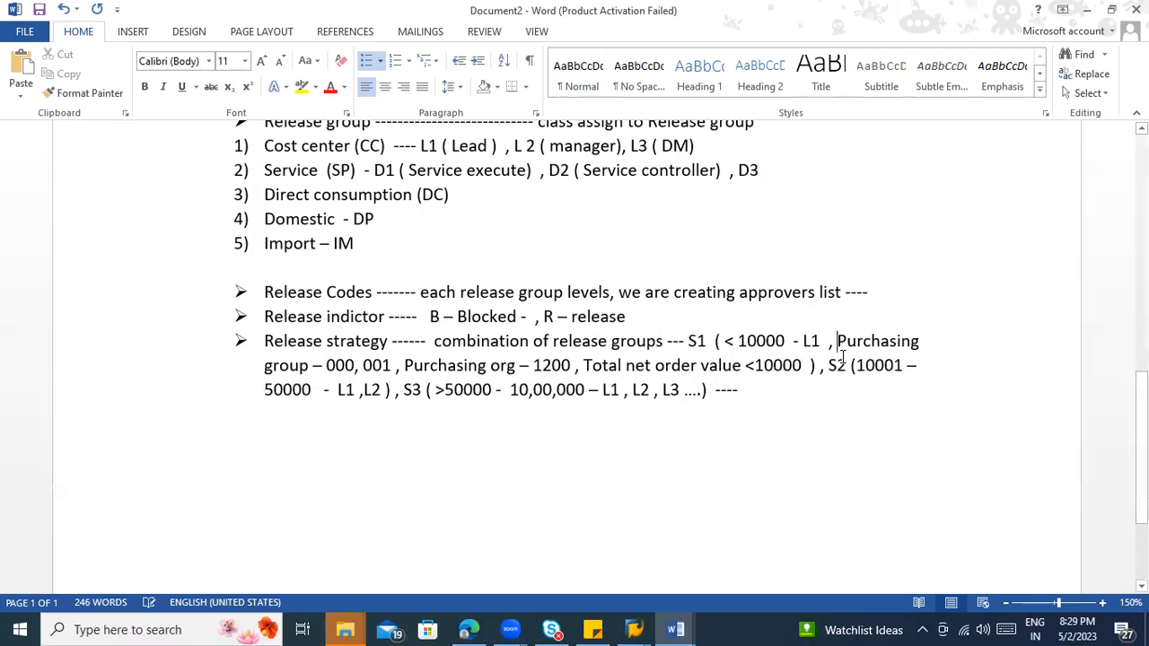
{"action": "key", "text": "Return"}
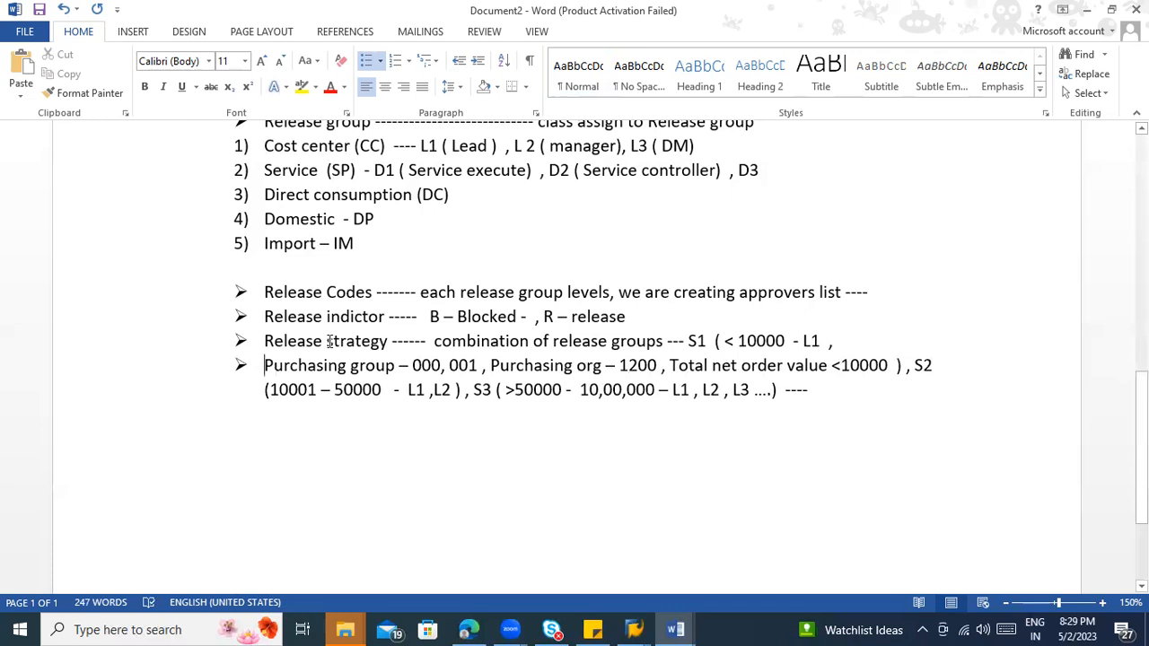
{"action": "key", "text": "BackSpace"}
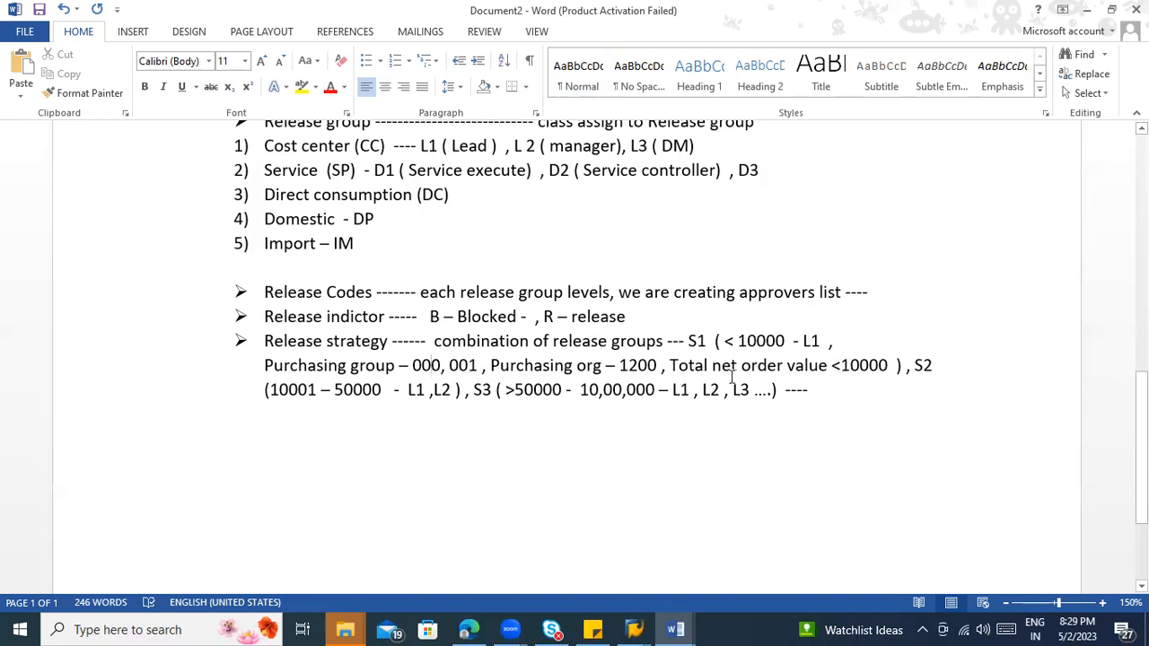
{"action": "left_click_drag", "start_coordinate": [687, 341], "coordinate": [712, 345]}
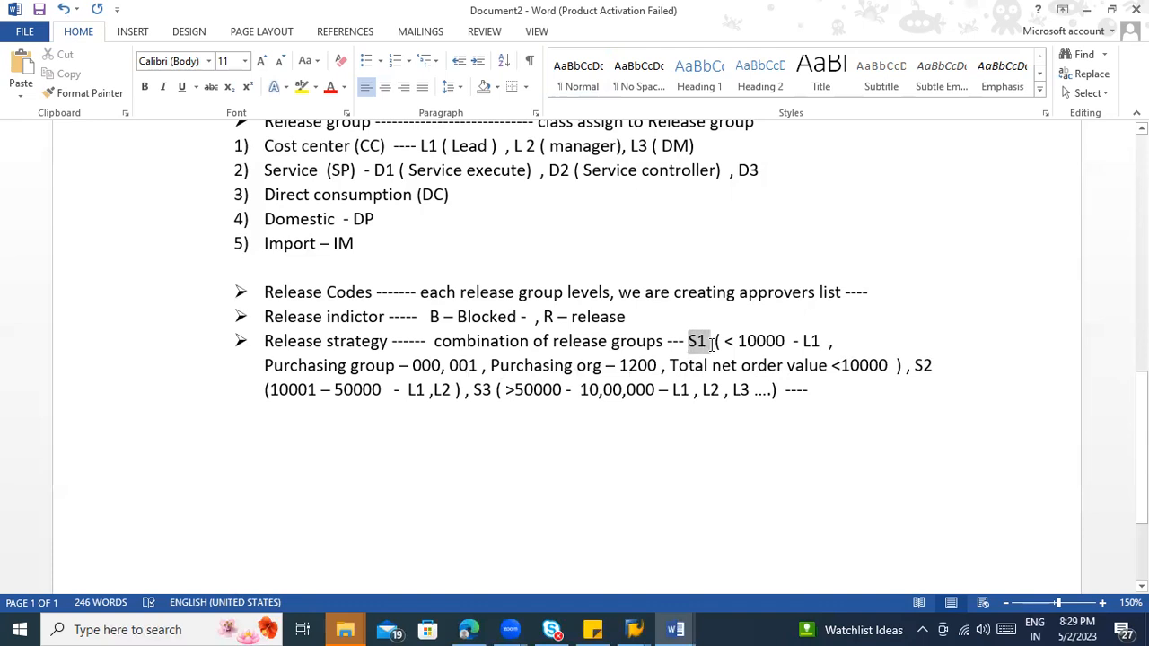
{"action": "left_click", "coordinate": [689, 343]}
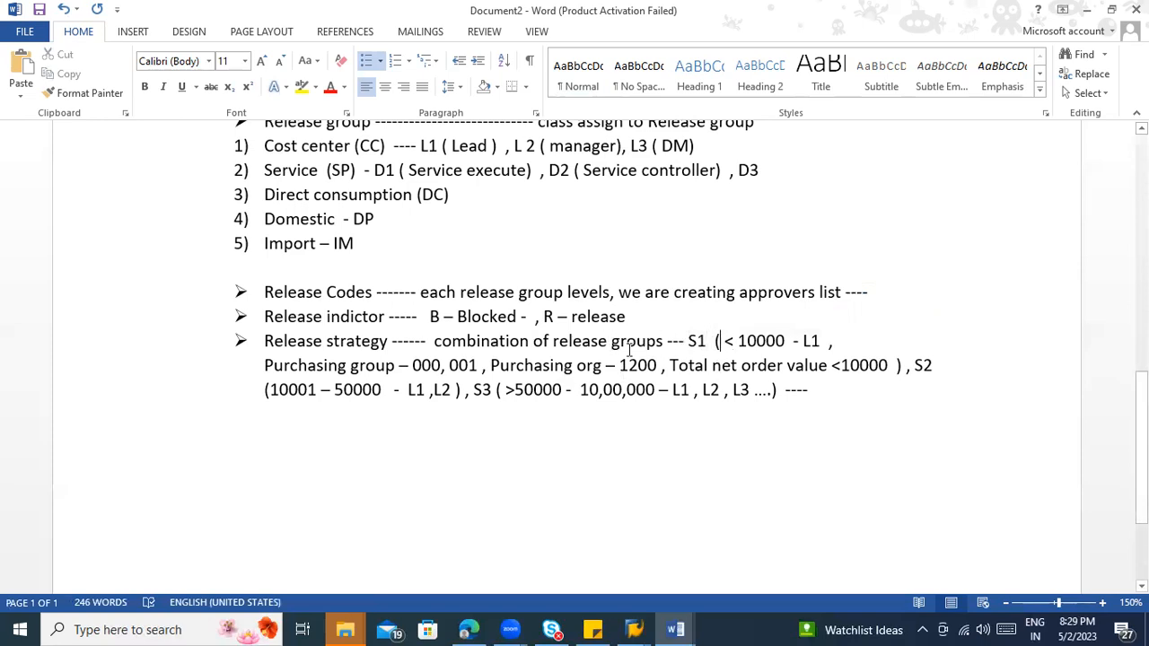
{"action": "left_click_drag", "start_coordinate": [801, 341], "coordinate": [820, 339]}
{"action": "left_click", "coordinate": [821, 339]}
{"action": "scroll", "coordinate": [682, 421], "scroll_direction": "up", "scroll_amount": 1}
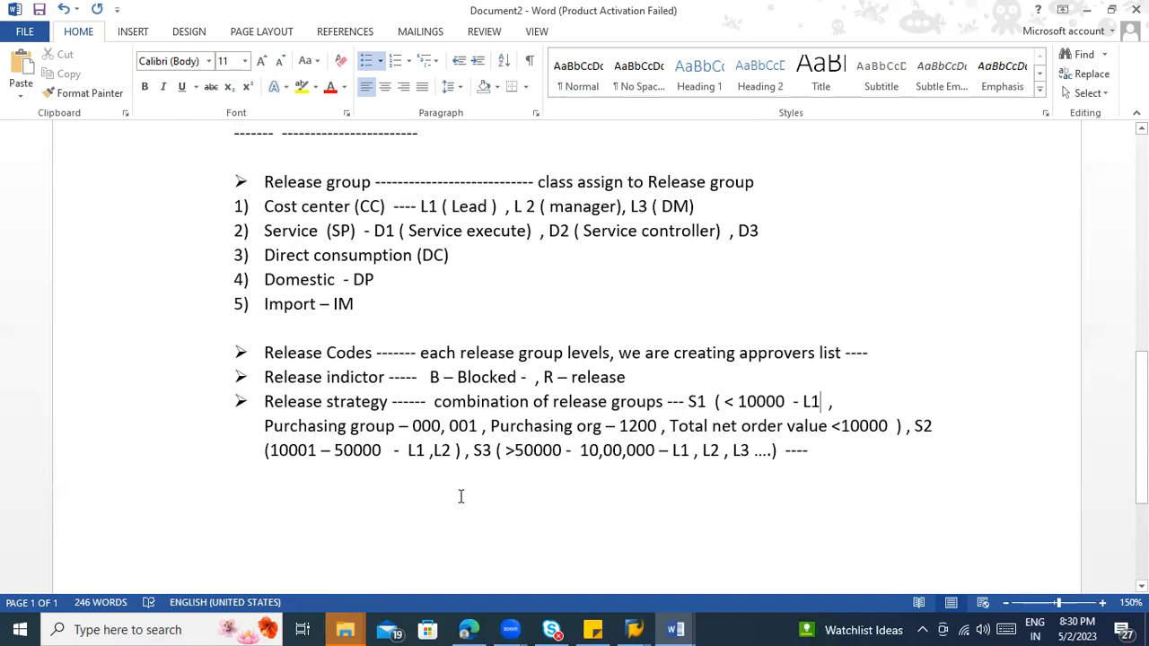
{"action": "mouse_move", "coordinate": [345, 629]}
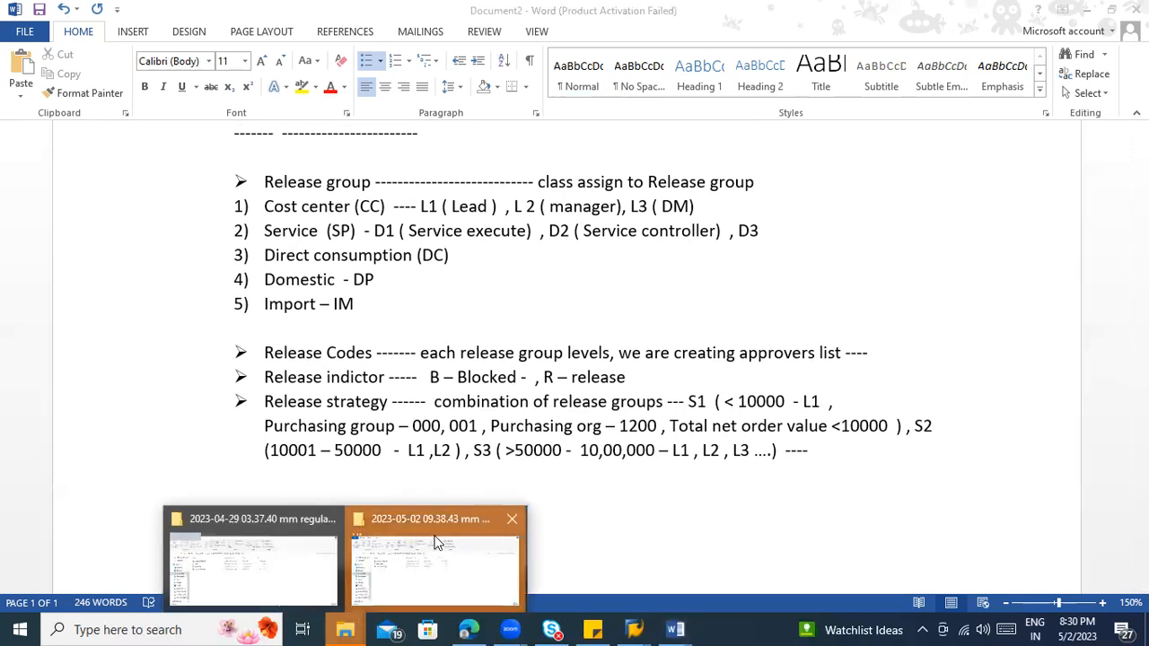
{"action": "left_click", "coordinate": [448, 551]}
{"action": "key", "text": "alt+Tab"}
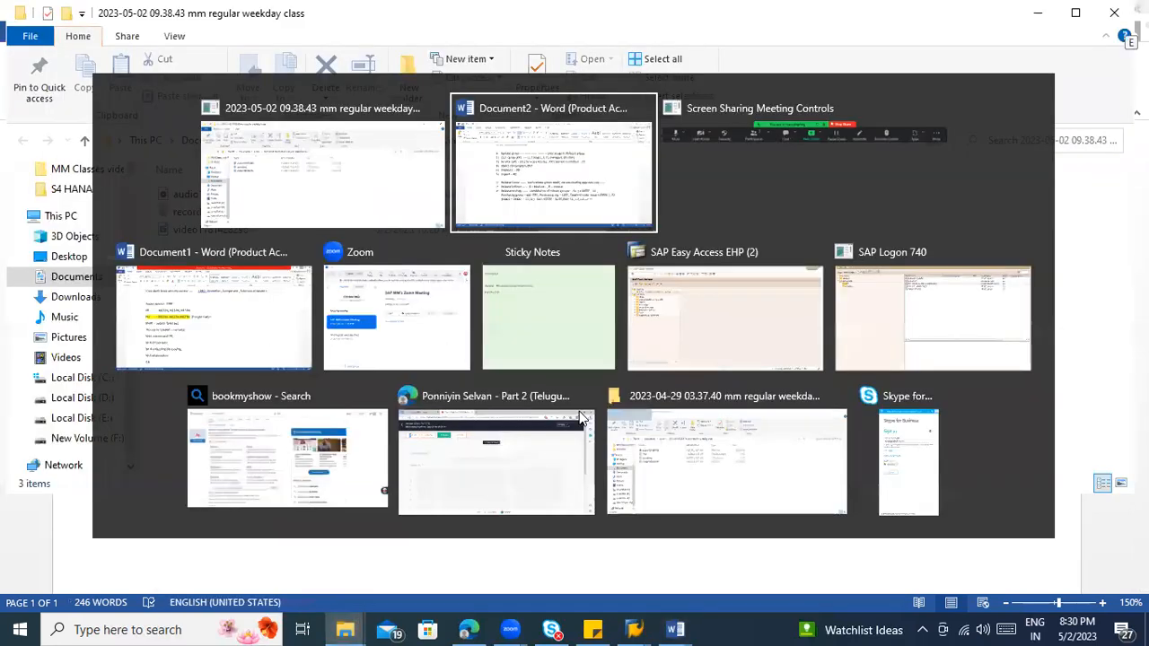
Step: Split the Release strategy text so S1 starts its own bullet and S2 and S3 each start on a new unbulleted line
{"action": "scroll", "coordinate": [838, 458], "scroll_direction": "down", "scroll_amount": 2}
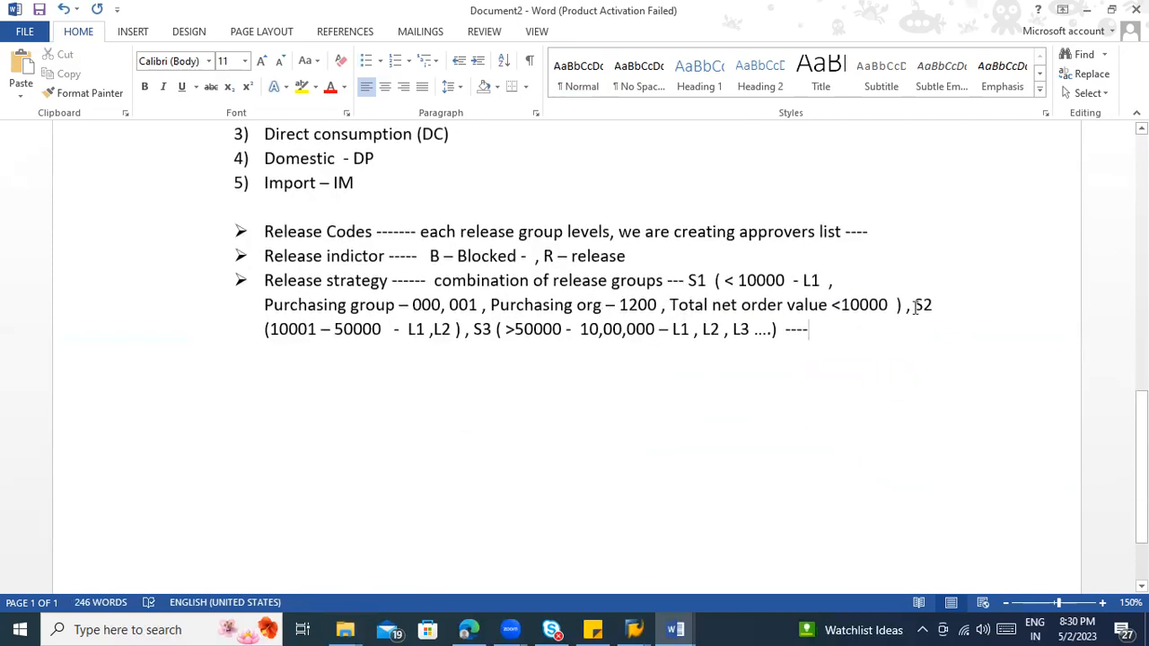
{"action": "left_click", "coordinate": [692, 281]}
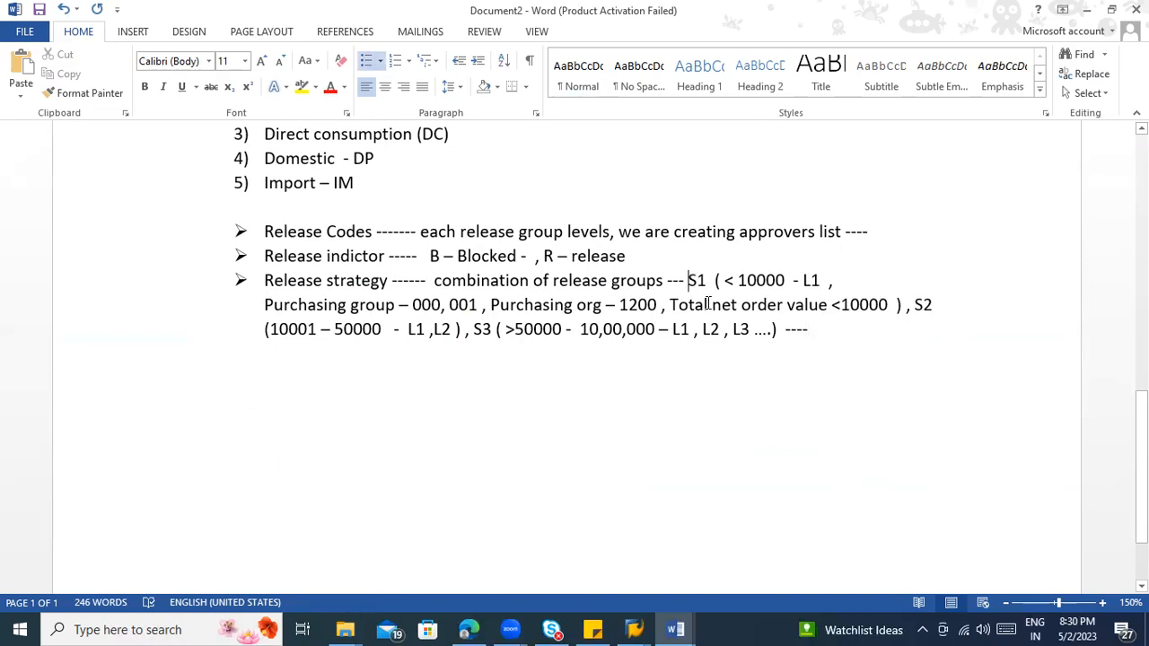
{"action": "key", "text": "Return"}
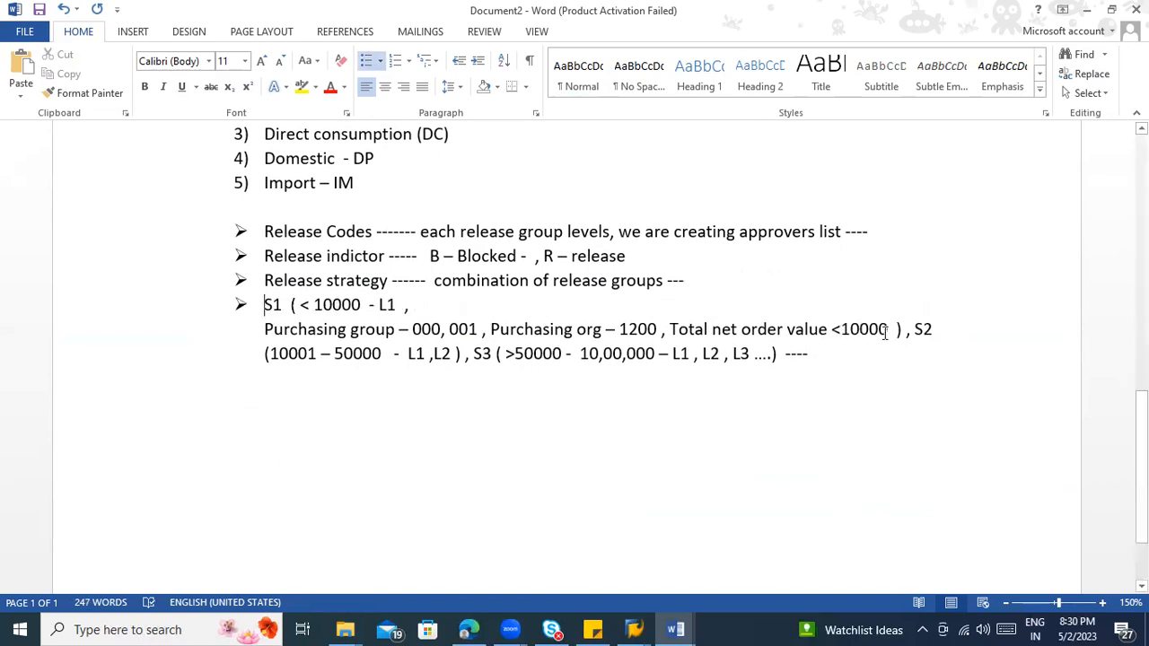
{"action": "left_click", "coordinate": [914, 329]}
{"action": "key", "text": "shift+Return"}
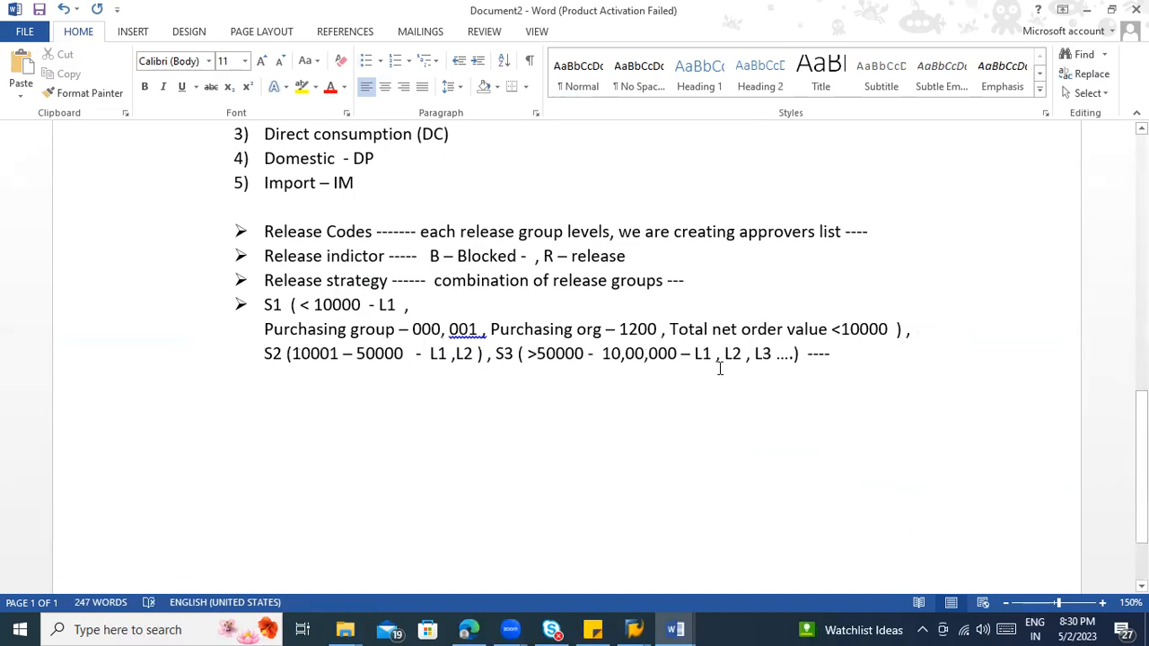
{"action": "left_click", "coordinate": [493, 355]}
{"action": "key", "text": "shift+Return"}
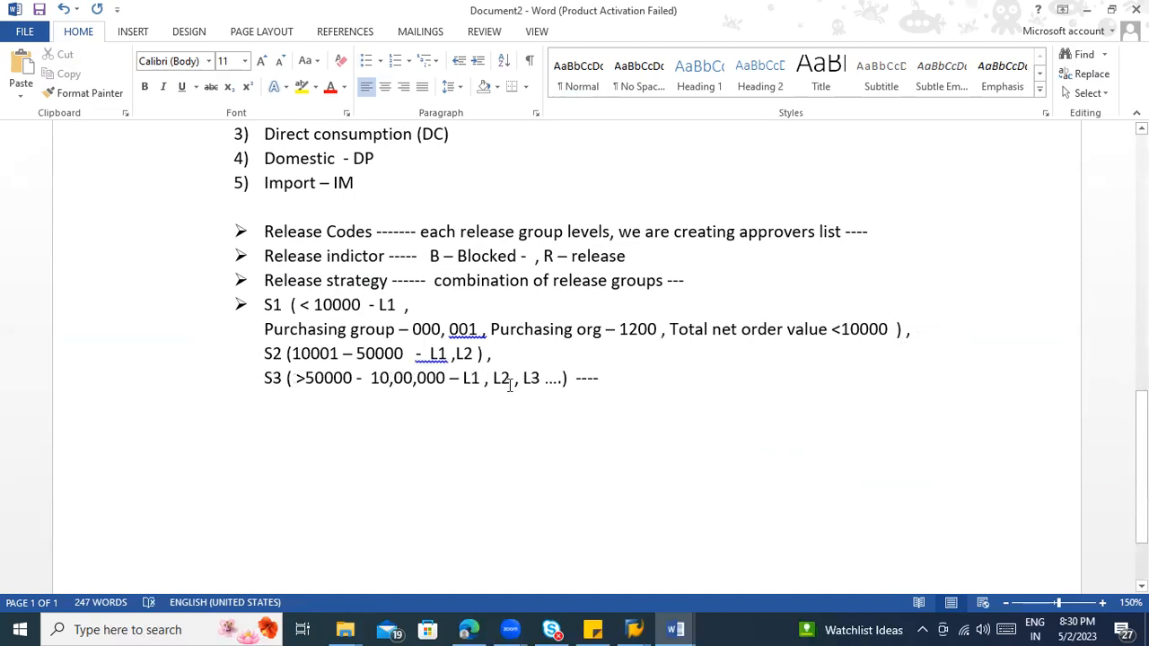
Step: Accept the suggested spacing corrections around 001, 1200 and <10000) in S1 and around L1 in S2
{"action": "right_click", "coordinate": [422, 352]}
{"action": "key", "text": "Escape"}
{"action": "right_click", "coordinate": [473, 329]}
{"action": "left_click", "coordinate": [502, 353]}
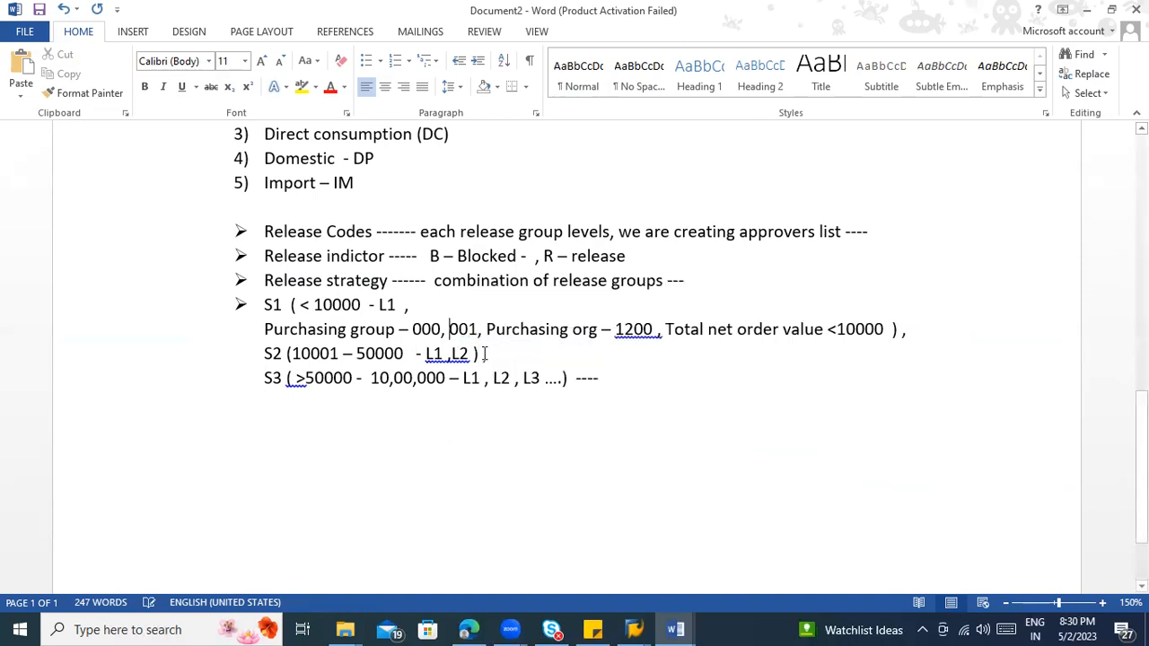
{"action": "right_click", "coordinate": [463, 353]}
{"action": "left_click", "coordinate": [508, 376]}
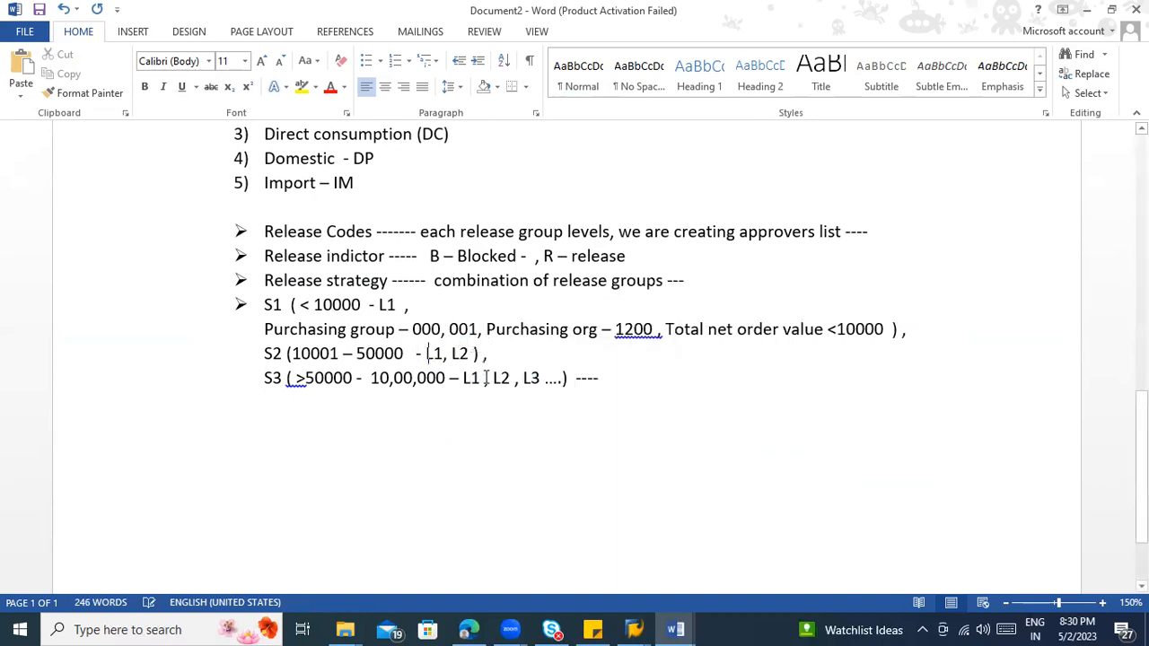
{"action": "right_click", "coordinate": [629, 328]}
{"action": "left_click", "coordinate": [669, 357]}
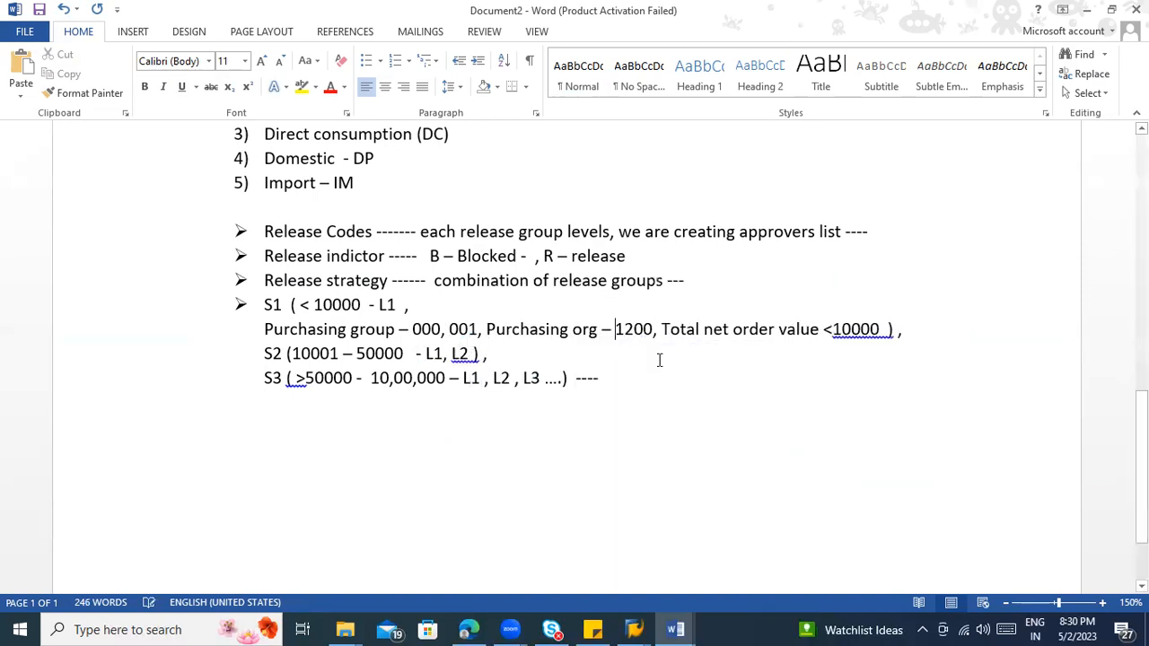
{"action": "right_click", "coordinate": [861, 329]}
{"action": "left_click", "coordinate": [897, 352]}
{"action": "right_click", "coordinate": [878, 329]}
{"action": "left_click", "coordinate": [902, 357]}
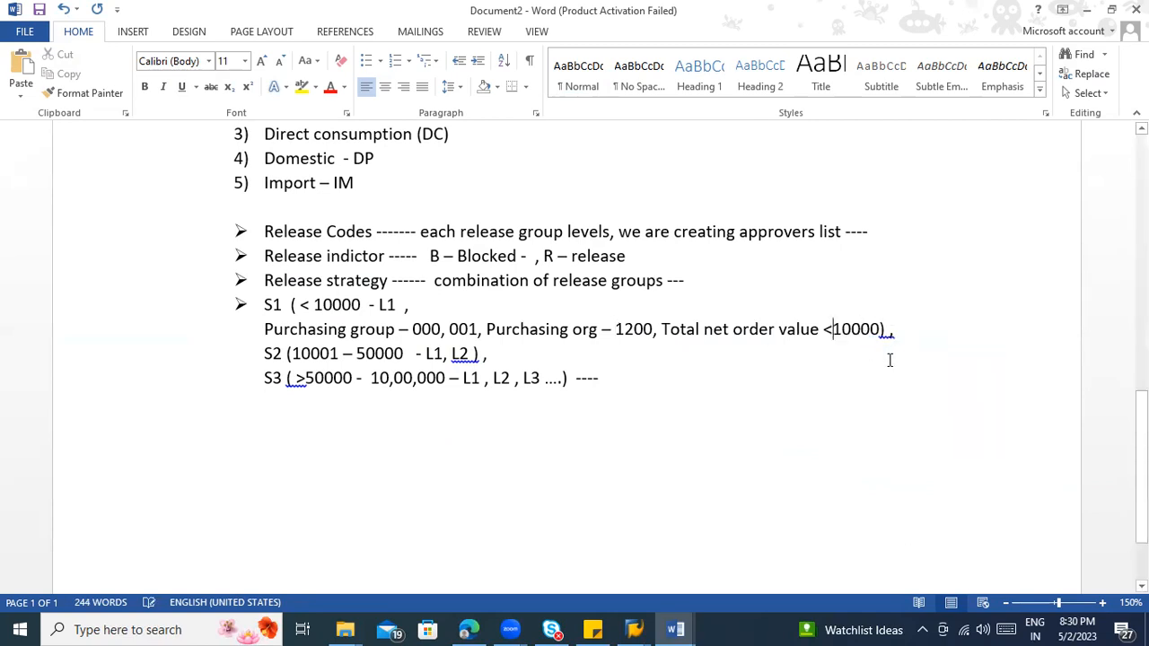
Step: Accept the suggested spacing corrections in the S3 line so it starts "S3 (>50000 - 10, 00,000 – L1,"
{"action": "right_click", "coordinate": [297, 384]}
{"action": "left_click", "coordinate": [354, 400]}
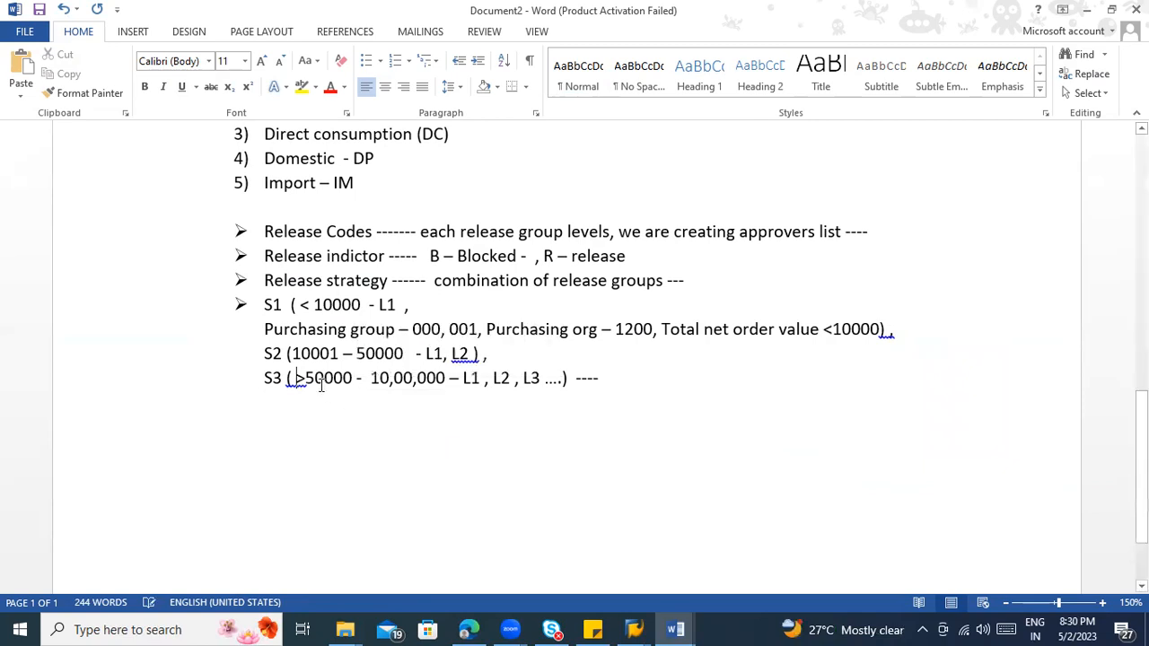
{"action": "right_click", "coordinate": [297, 381]}
{"action": "left_click", "coordinate": [344, 404]}
{"action": "left_click", "coordinate": [385, 380]}
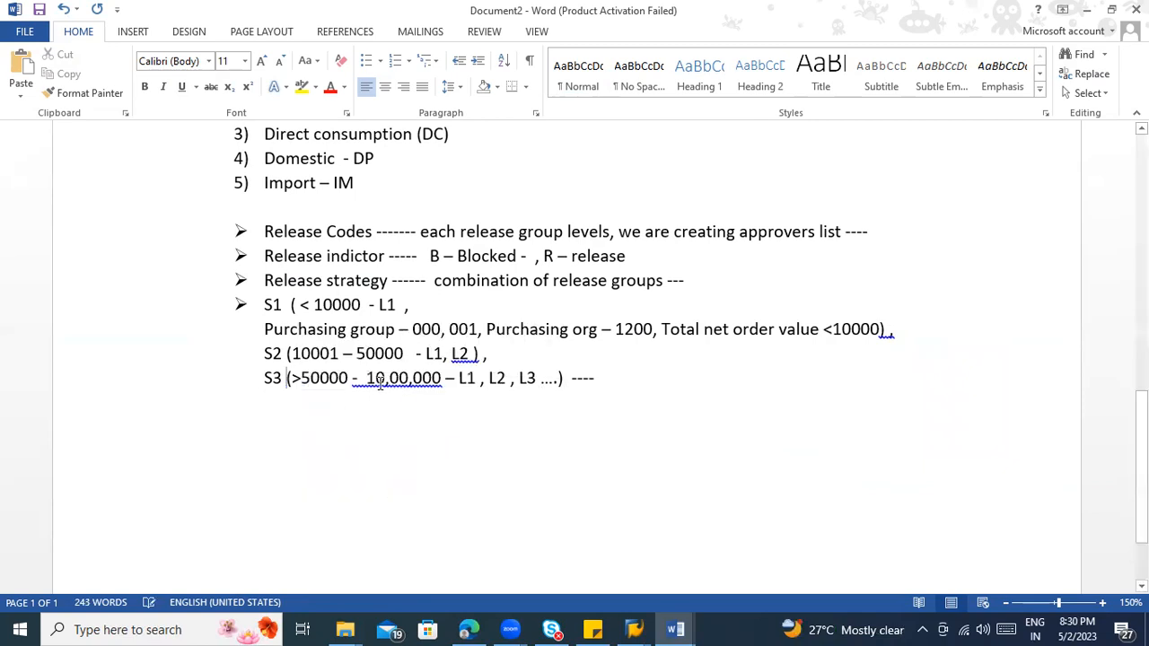
{"action": "right_click", "coordinate": [409, 392]}
{"action": "left_click", "coordinate": [427, 398]}
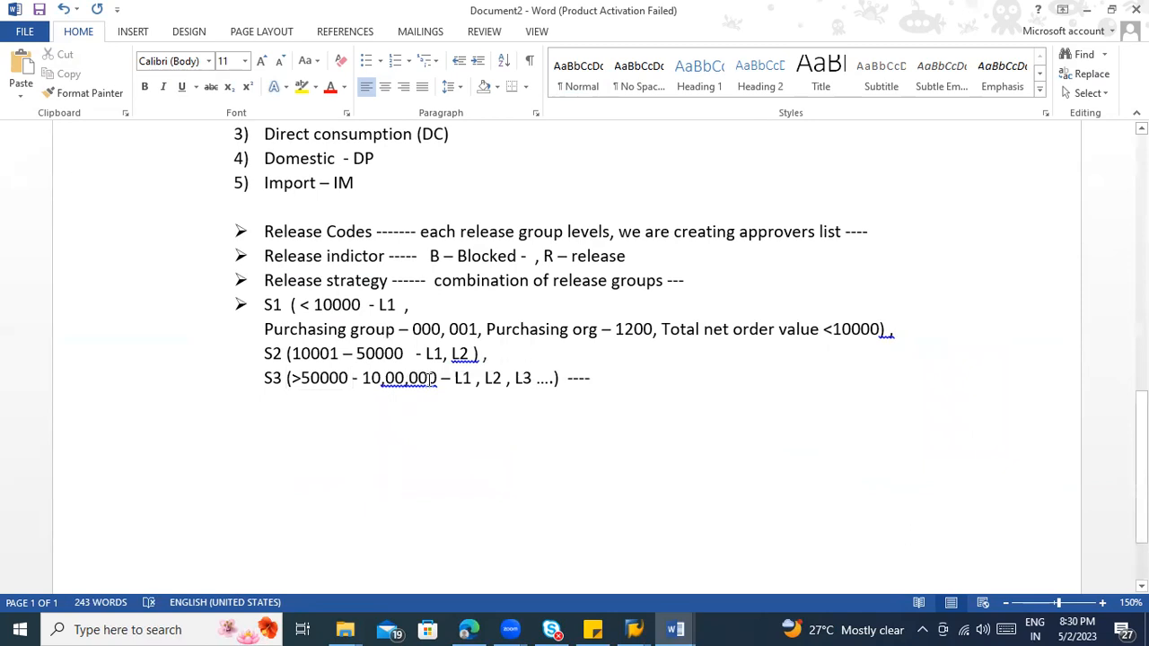
{"action": "right_click", "coordinate": [382, 385]}
{"action": "left_click", "coordinate": [458, 397]}
{"action": "right_click", "coordinate": [469, 385]}
{"action": "left_click", "coordinate": [508, 403]}
Step: Highlight ", R – release" in yellow in the Release indictor bullet
{"action": "scroll", "coordinate": [508, 402], "scroll_direction": "up", "scroll_amount": 3}
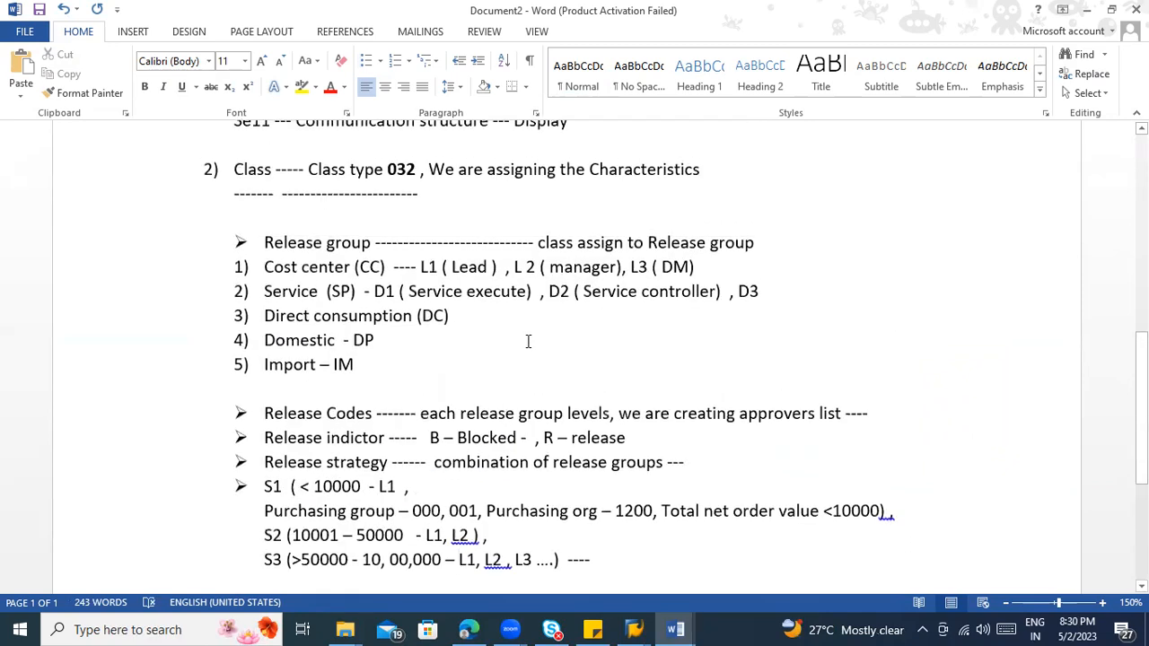
{"action": "left_click_drag", "start_coordinate": [535, 437], "coordinate": [625, 438]}
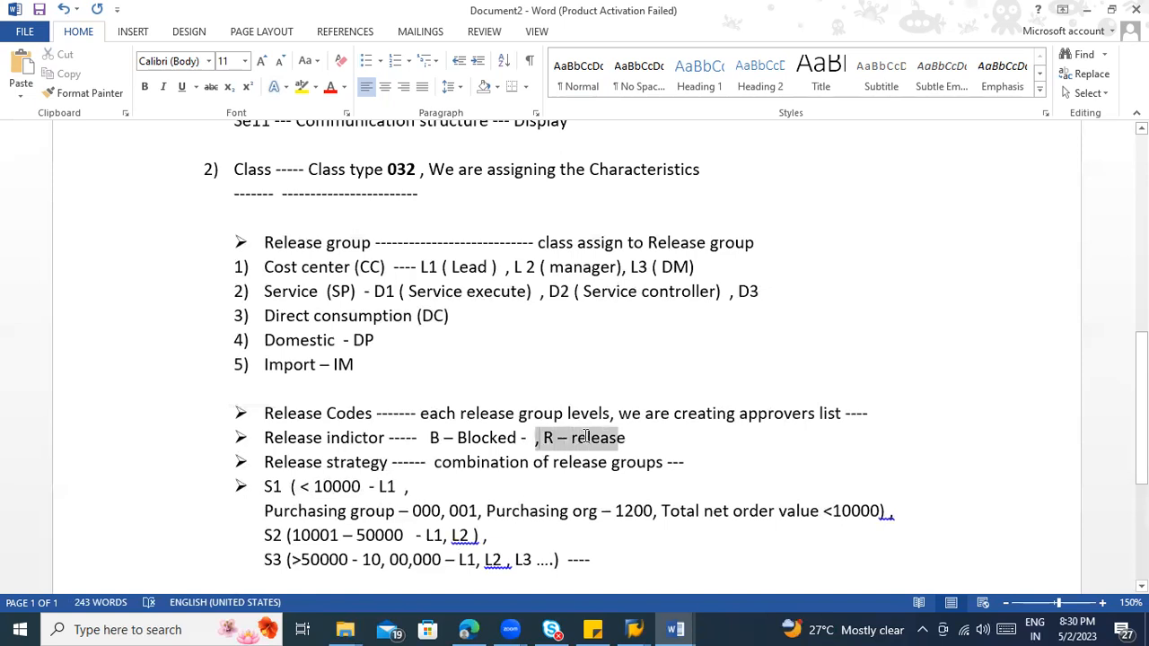
{"action": "left_click", "coordinate": [301, 90]}
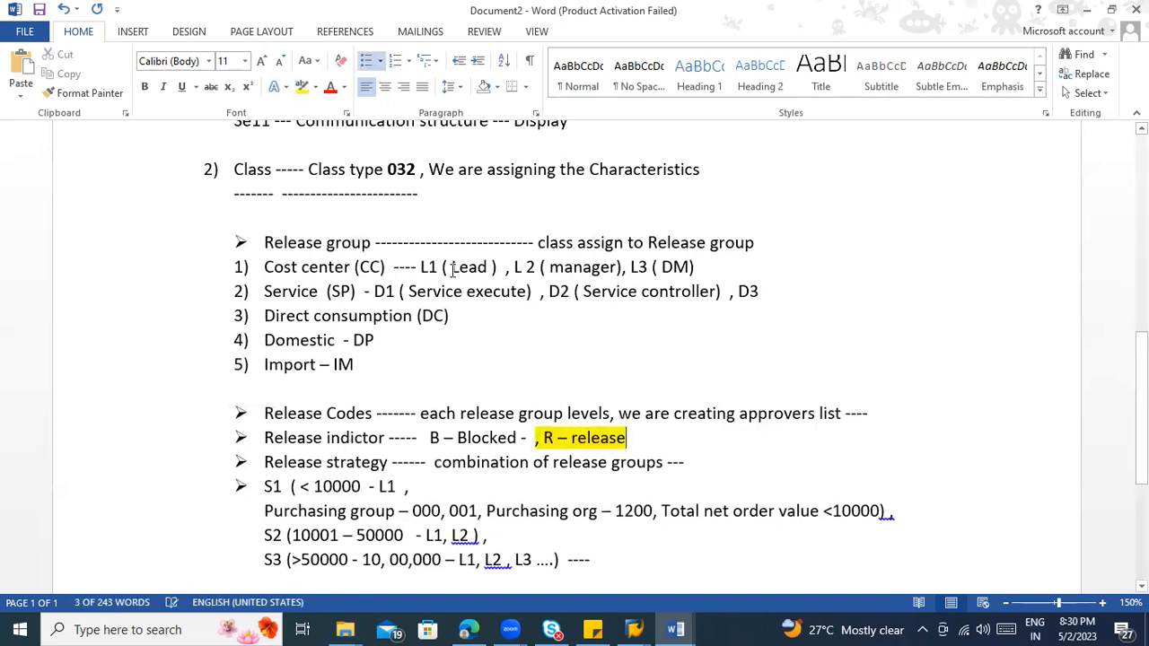
Step: Examine the highlighted R – release indicator together with approver L1 in strategy S2
{"action": "scroll", "coordinate": [618, 325], "scroll_direction": "down", "scroll_amount": 3}
{"action": "left_click", "coordinate": [618, 323]}
{"action": "left_click_drag", "start_coordinate": [627, 316], "coordinate": [547, 317]}
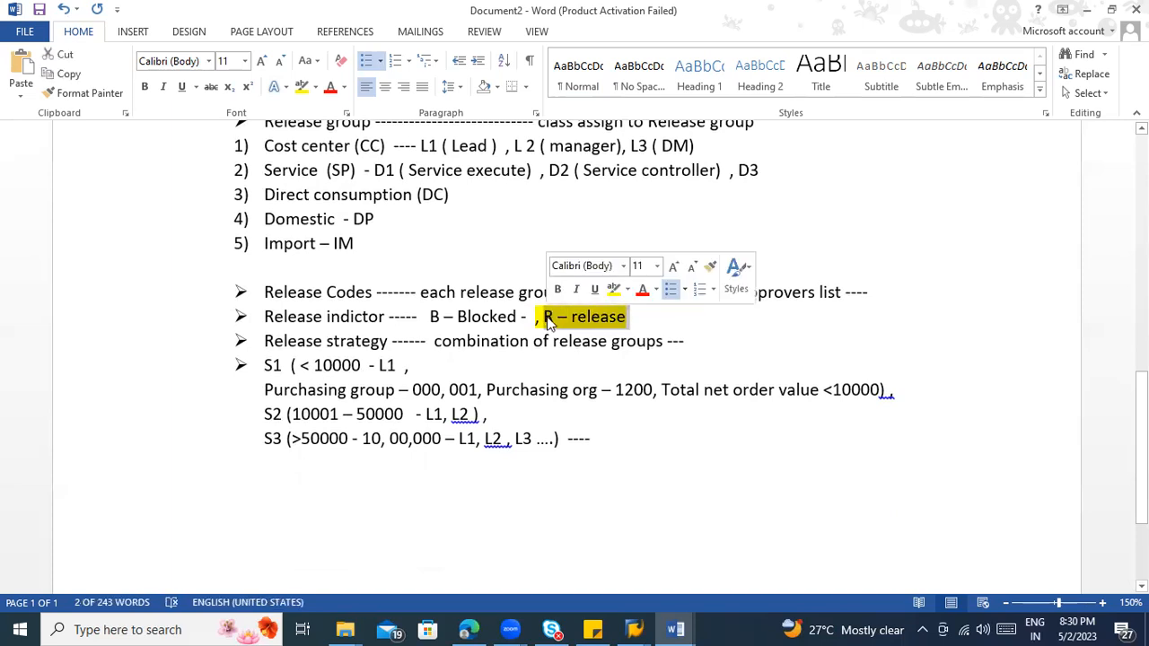
{"action": "left_click", "coordinate": [572, 323]}
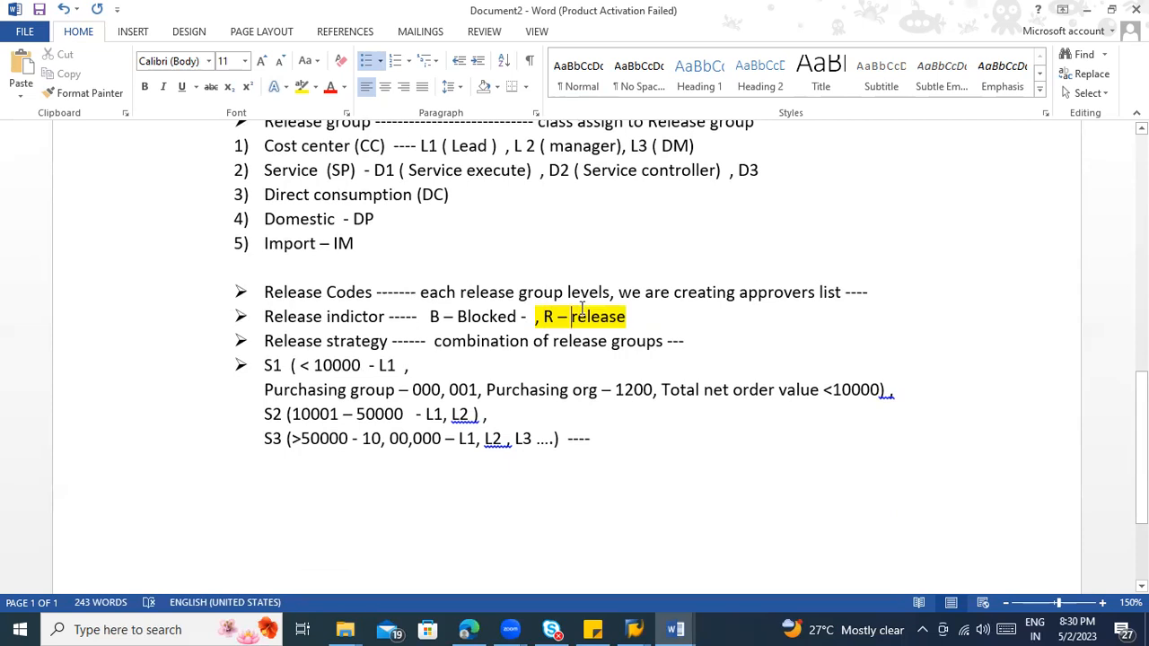
{"action": "scroll", "coordinate": [574, 312], "scroll_direction": "up", "scroll_amount": 1}
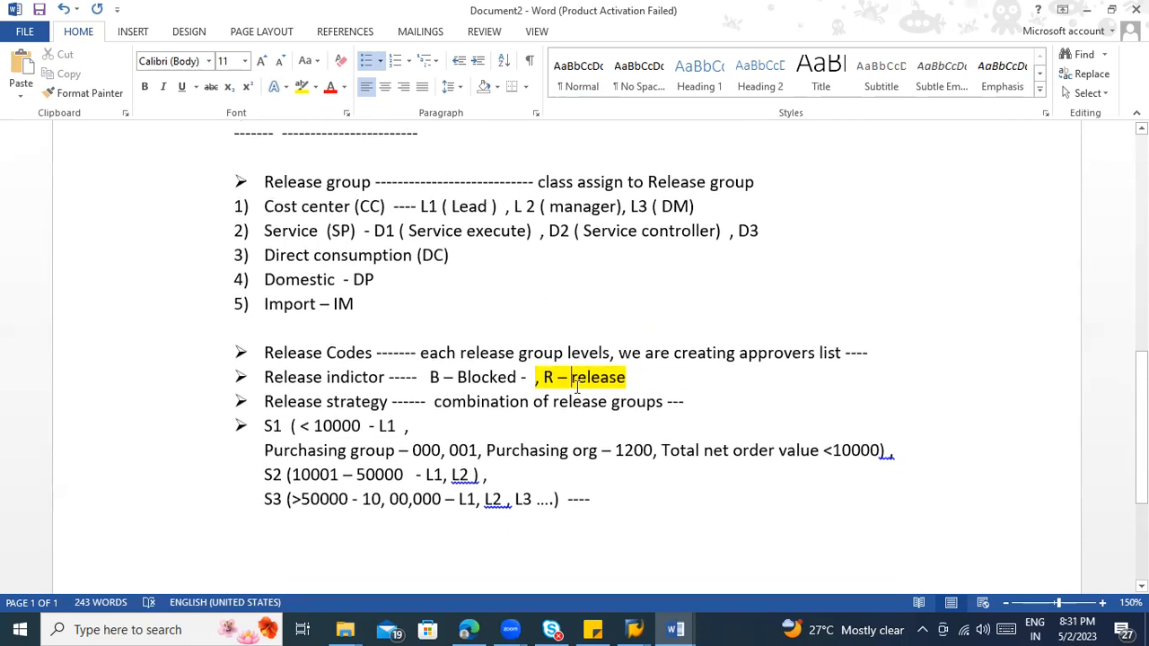
{"action": "scroll", "coordinate": [643, 469], "scroll_direction": "down", "scroll_amount": 1}
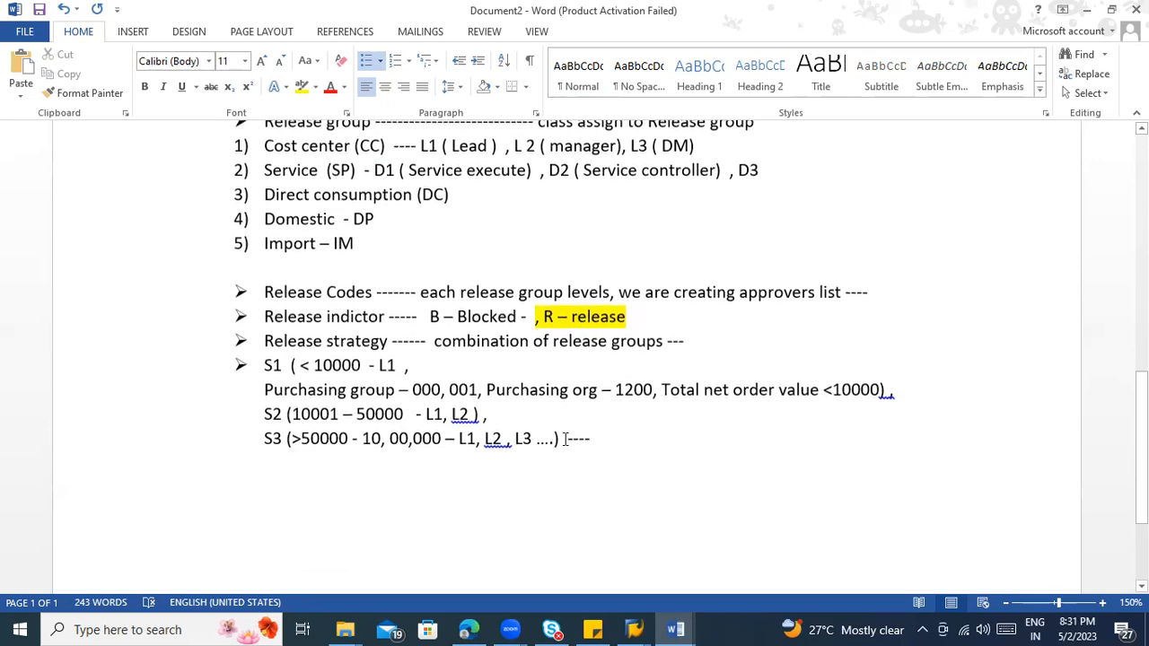
{"action": "left_click_drag", "start_coordinate": [442, 414], "coordinate": [421, 415]}
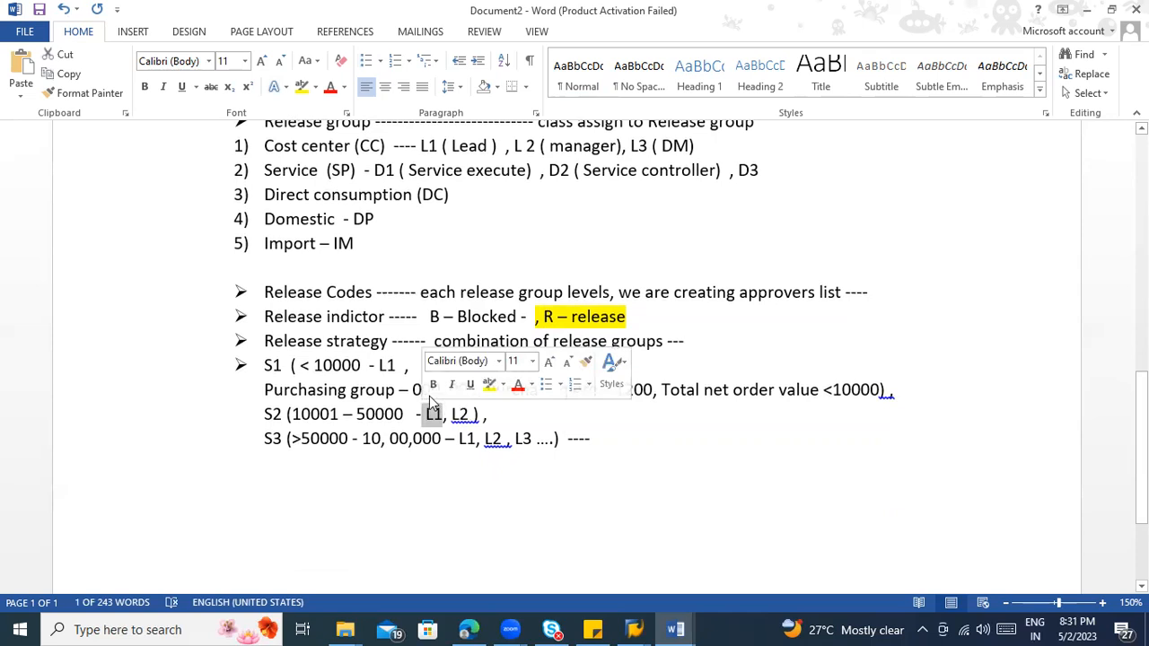
{"action": "left_click", "coordinate": [437, 417]}
{"action": "left_click_drag", "start_coordinate": [441, 416], "coordinate": [423, 418]}
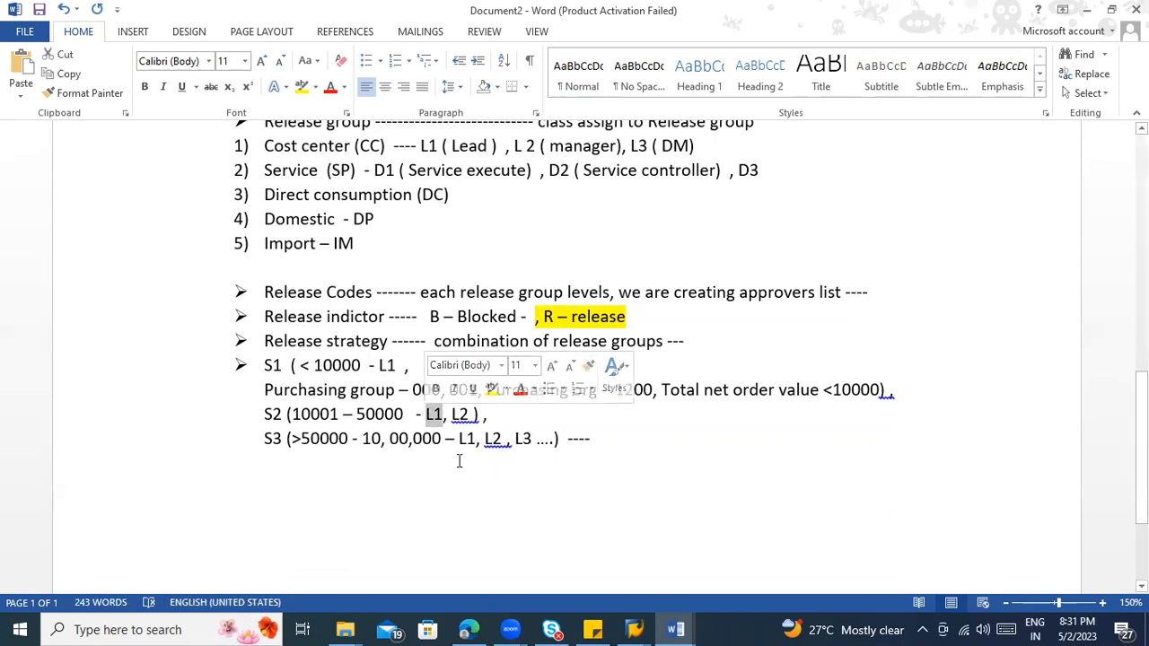
{"action": "left_click", "coordinate": [525, 440]}
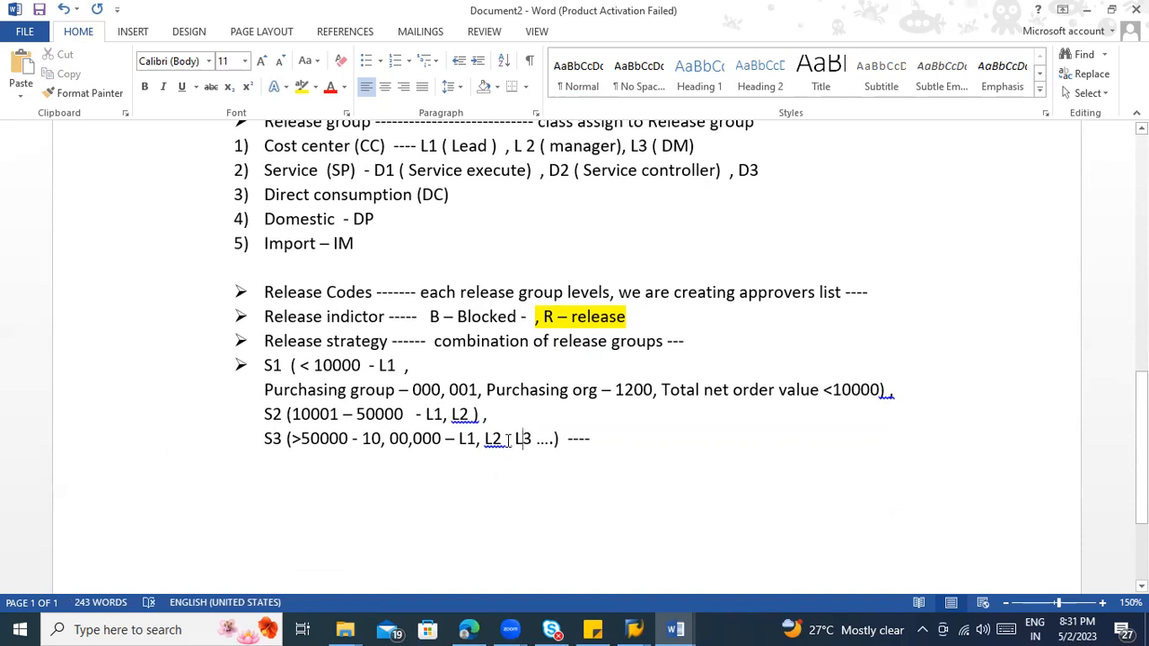
Step: Accept the spacing correction after L2 in S3 and go over that strategy's approvers L1, L2 and L3
{"action": "right_click", "coordinate": [496, 439]}
{"action": "left_click", "coordinate": [533, 459]}
{"action": "left_click_drag", "start_coordinate": [476, 441], "coordinate": [461, 444]}
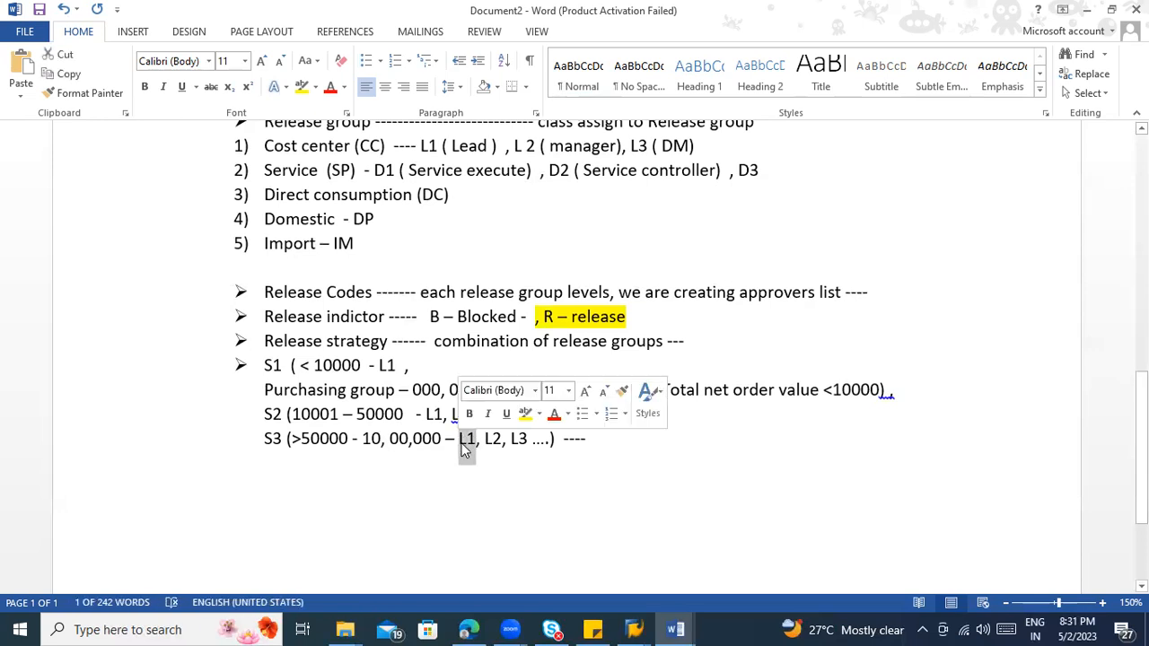
{"action": "left_click", "coordinate": [491, 441]}
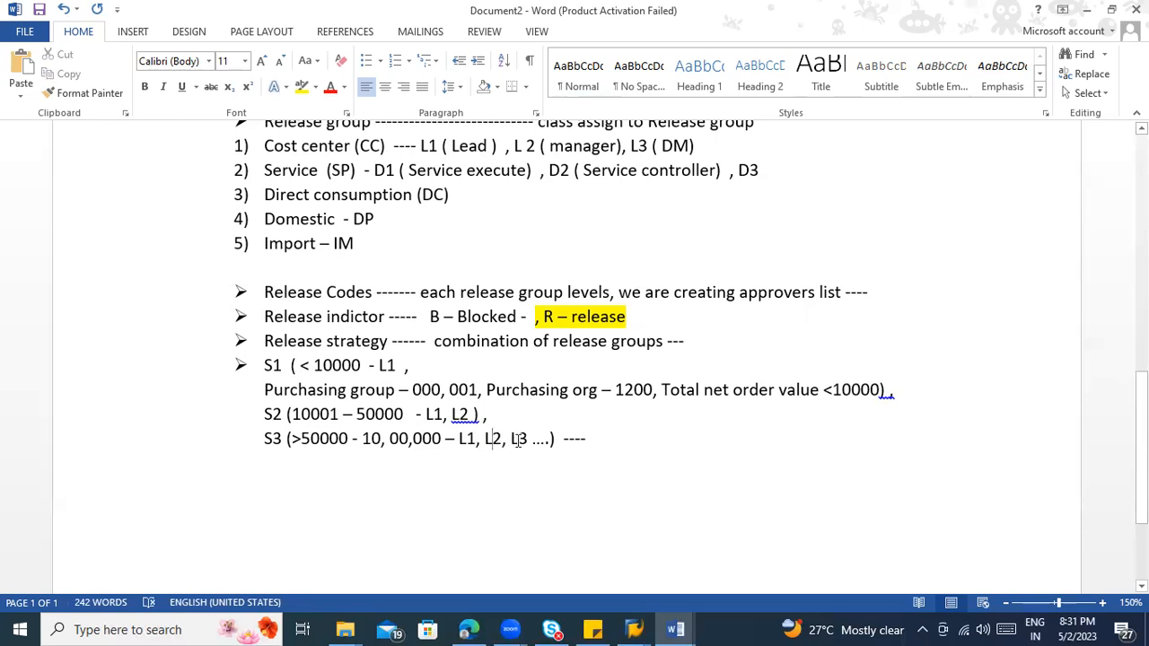
{"action": "left_click", "coordinate": [518, 437]}
{"action": "left_click_drag", "start_coordinate": [485, 439], "coordinate": [527, 446]}
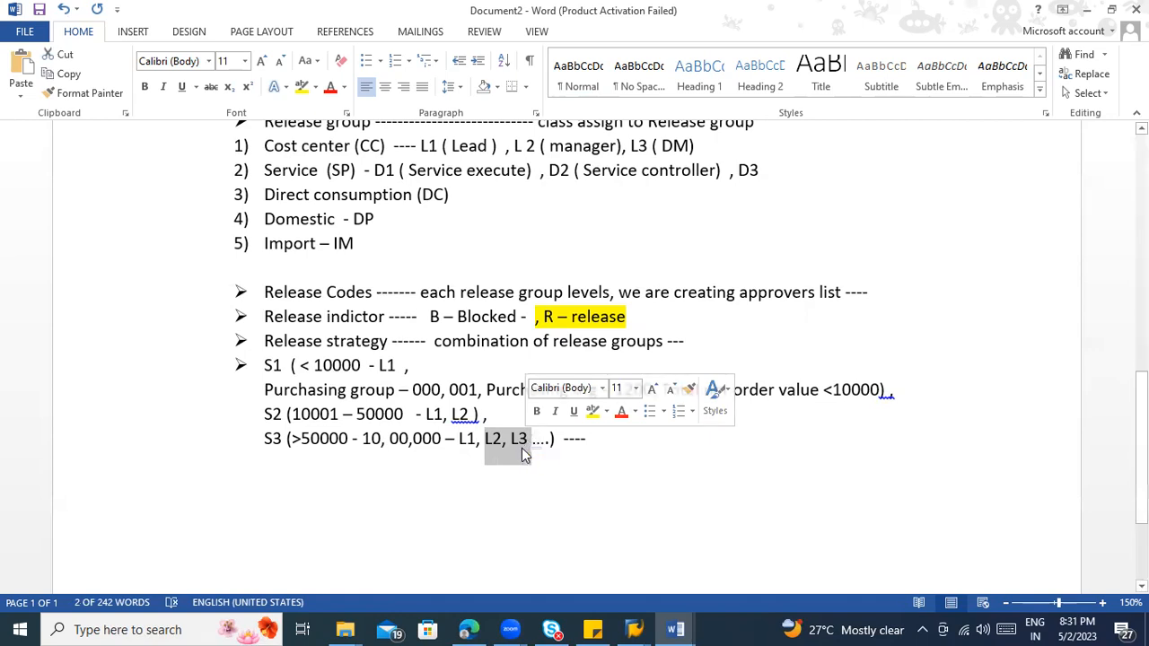
{"action": "left_click", "coordinate": [493, 438]}
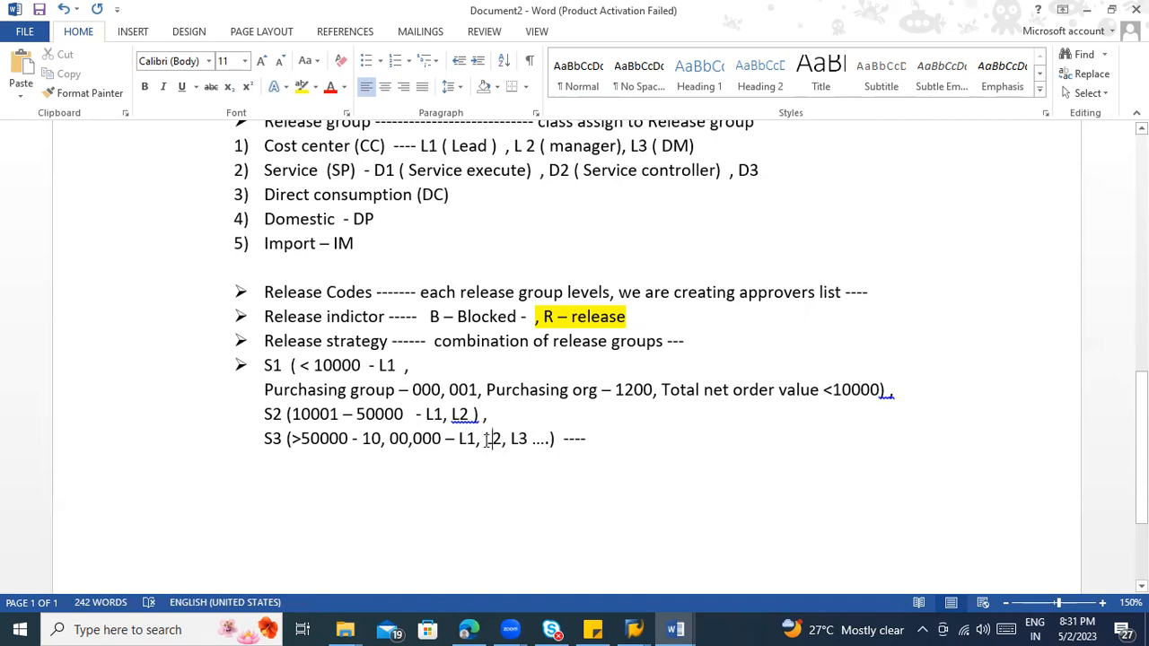
{"action": "left_click", "coordinate": [483, 438]}
{"action": "mouse_move", "coordinate": [484, 439]}
{"action": "left_mouse_down"}
{"action": "mouse_move", "coordinate": [531, 440]}
{"action": "mouse_move", "coordinate": [458, 440]}
{"action": "mouse_move", "coordinate": [504, 438]}
{"action": "left_mouse_up"}
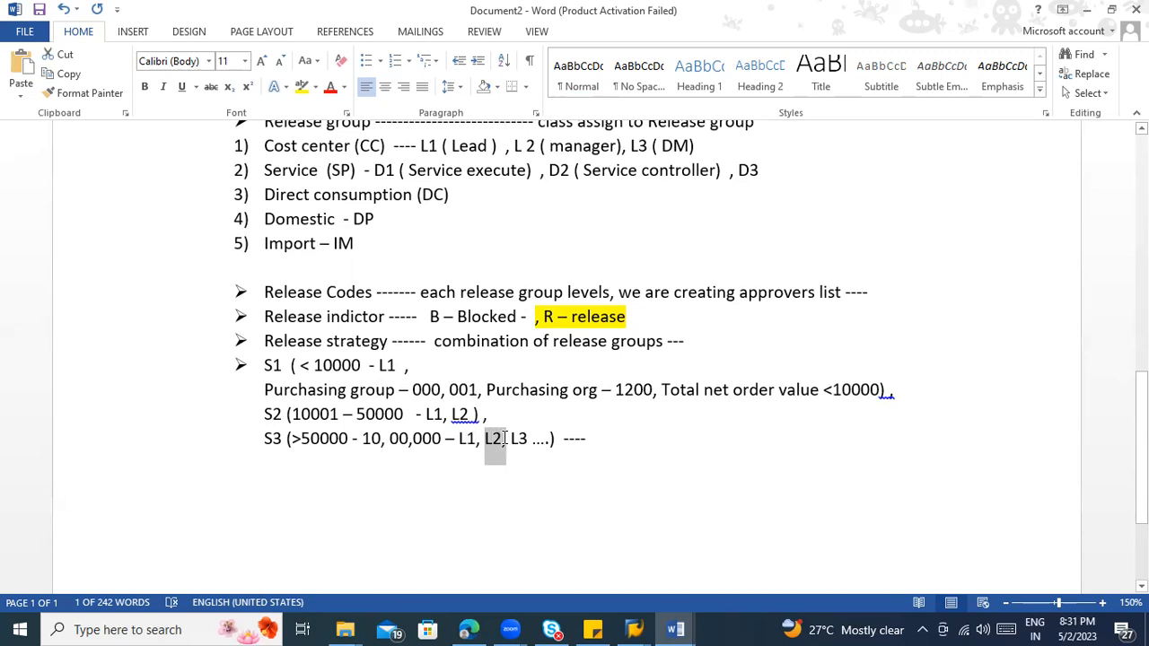
{"action": "left_click_drag", "start_coordinate": [505, 438], "coordinate": [533, 446]}
{"action": "left_click", "coordinate": [518, 439]}
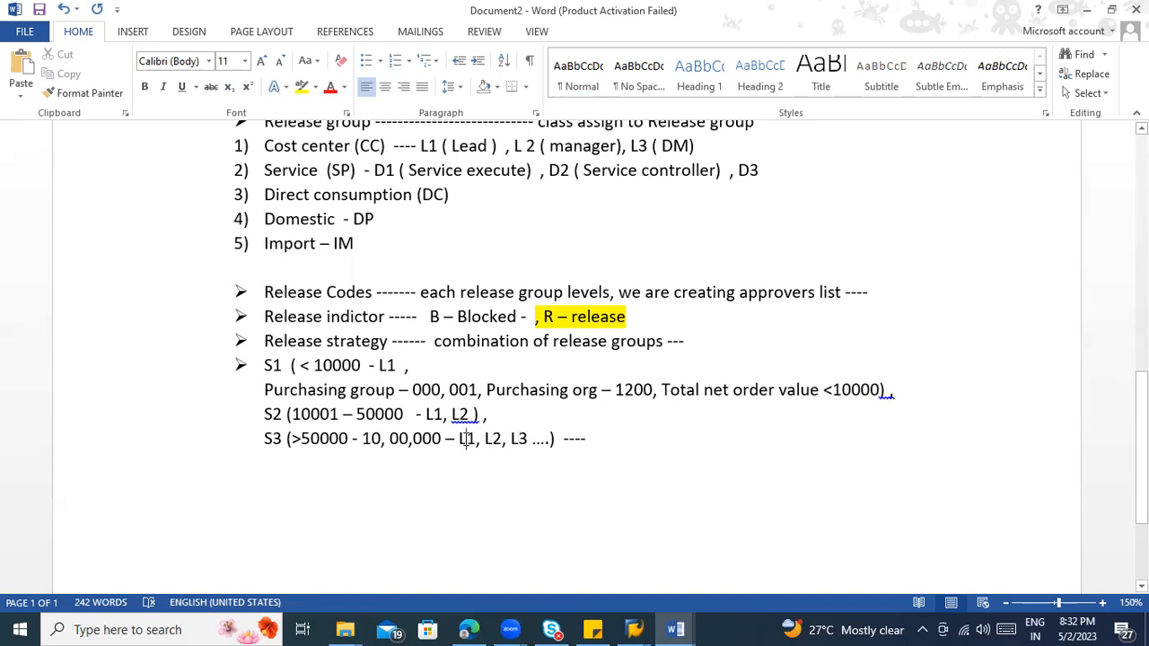
Step: Correct the spacing after L3 in S3 and before the closing parenthesis after L2 in S2
{"action": "left_click", "coordinate": [529, 437]}
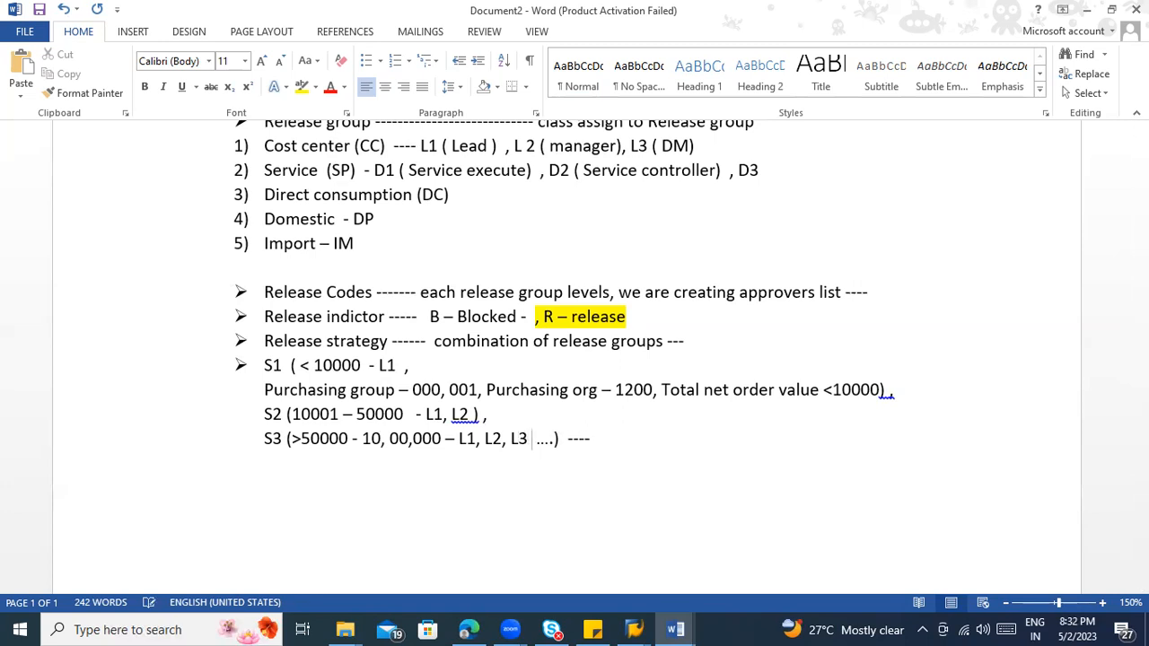
{"action": "scroll", "coordinate": [610, 439], "scroll_direction": "down", "scroll_amount": 2}
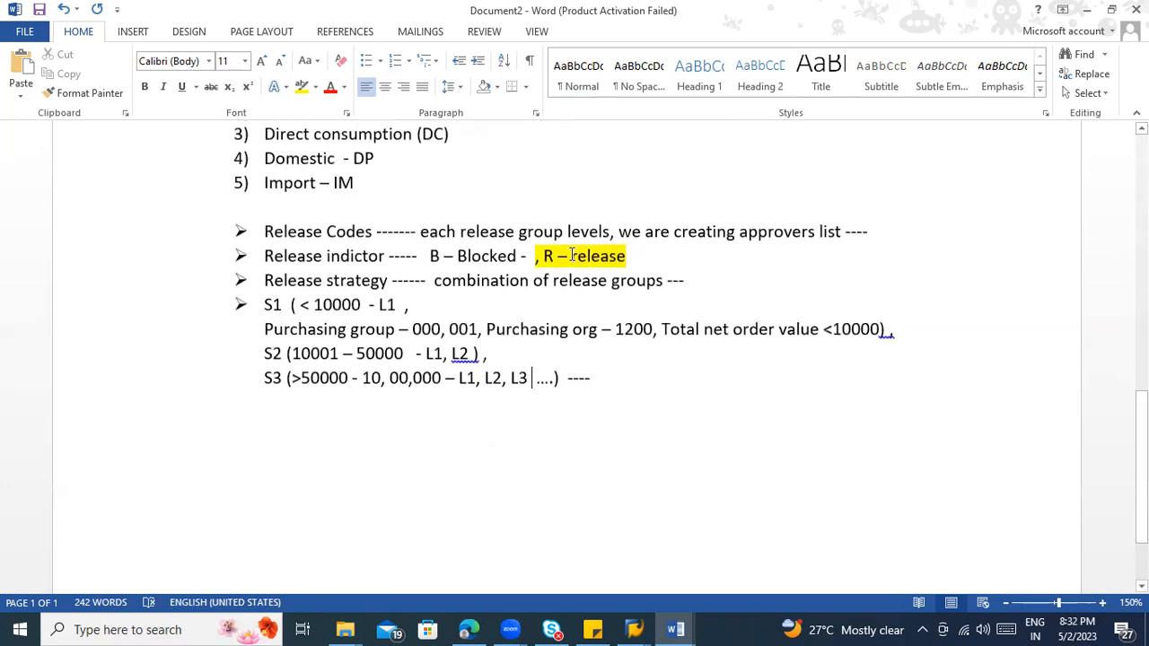
{"action": "left_click_drag", "start_coordinate": [535, 255], "coordinate": [626, 256]}
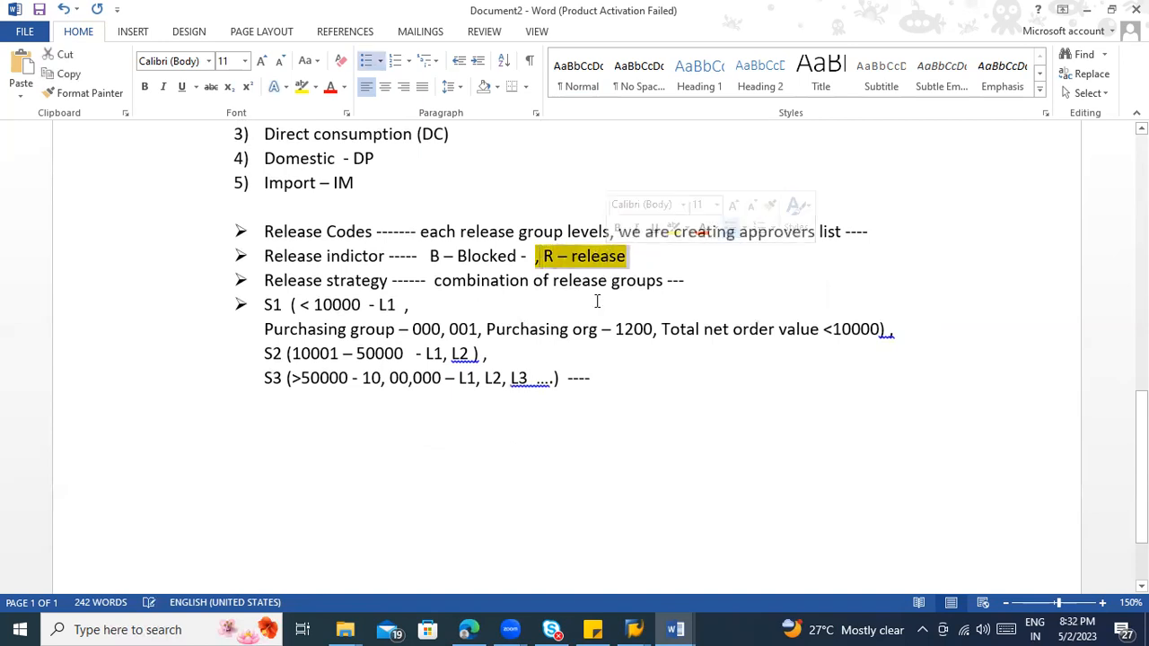
{"action": "left_click", "coordinate": [593, 461]}
{"action": "left_click", "coordinate": [538, 381]}
{"action": "right_click", "coordinate": [558, 392]}
{"action": "left_click", "coordinate": [594, 401]}
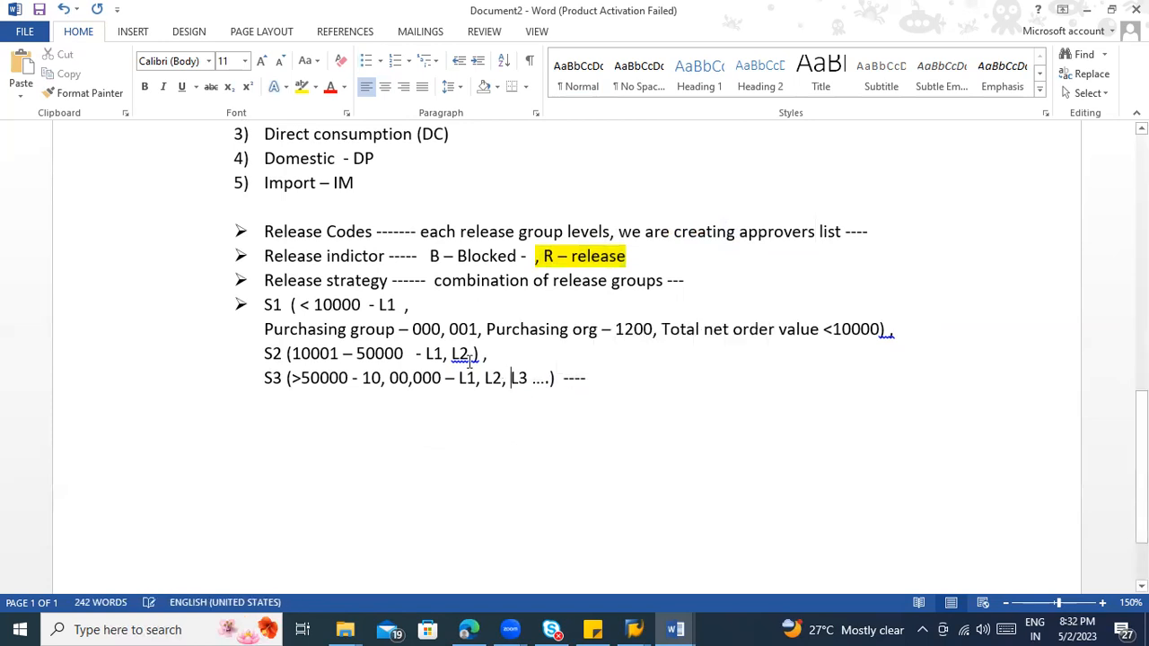
{"action": "right_click", "coordinate": [469, 365]}
{"action": "left_click", "coordinate": [494, 378]}
Step: Review the release strategy notes from the Release Strategy heading down to the Characteristics item
{"action": "scroll", "coordinate": [559, 407], "scroll_direction": "up", "scroll_amount": 3}
{"action": "scroll", "coordinate": [546, 341], "scroll_direction": "down", "scroll_amount": 2}
{"action": "scroll", "coordinate": [529, 435], "scroll_direction": "up", "scroll_amount": 5}
{"action": "scroll", "coordinate": [329, 385], "scroll_direction": "up", "scroll_amount": 3}
{"action": "scroll", "coordinate": [341, 377], "scroll_direction": "down", "scroll_amount": 3}
{"action": "scroll", "coordinate": [333, 367], "scroll_direction": "up", "scroll_amount": 5}
{"action": "left_click", "coordinate": [329, 378]}
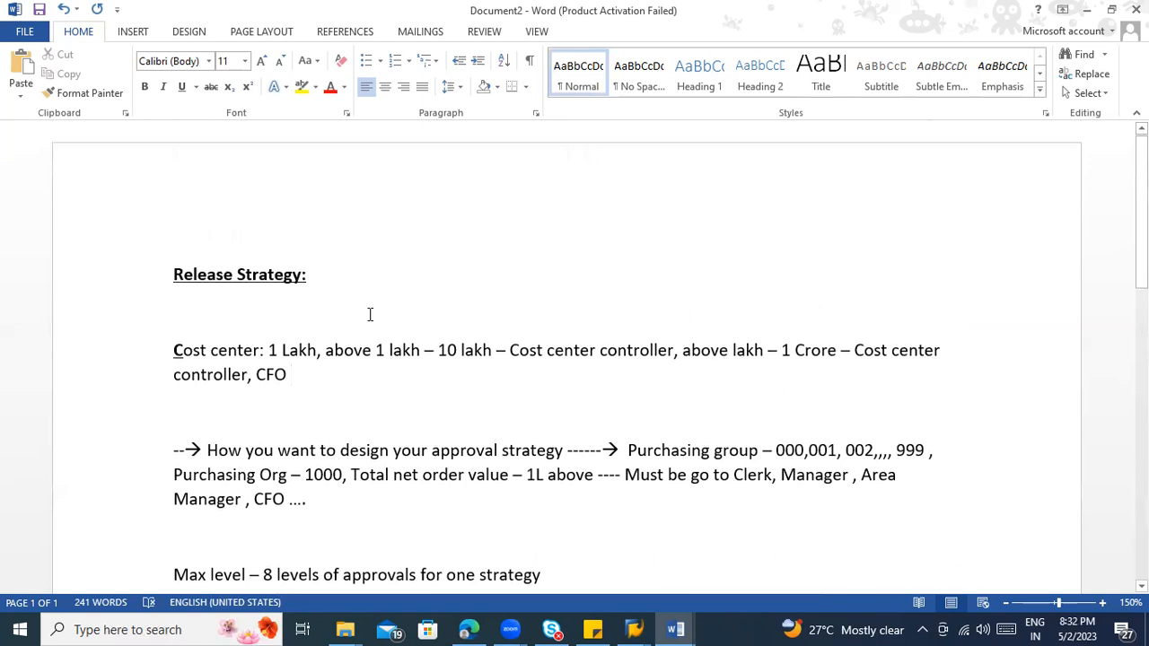
{"action": "scroll", "coordinate": [372, 313], "scroll_direction": "down", "scroll_amount": 5}
{"action": "scroll", "coordinate": [441, 367], "scroll_direction": "down", "scroll_amount": 3}
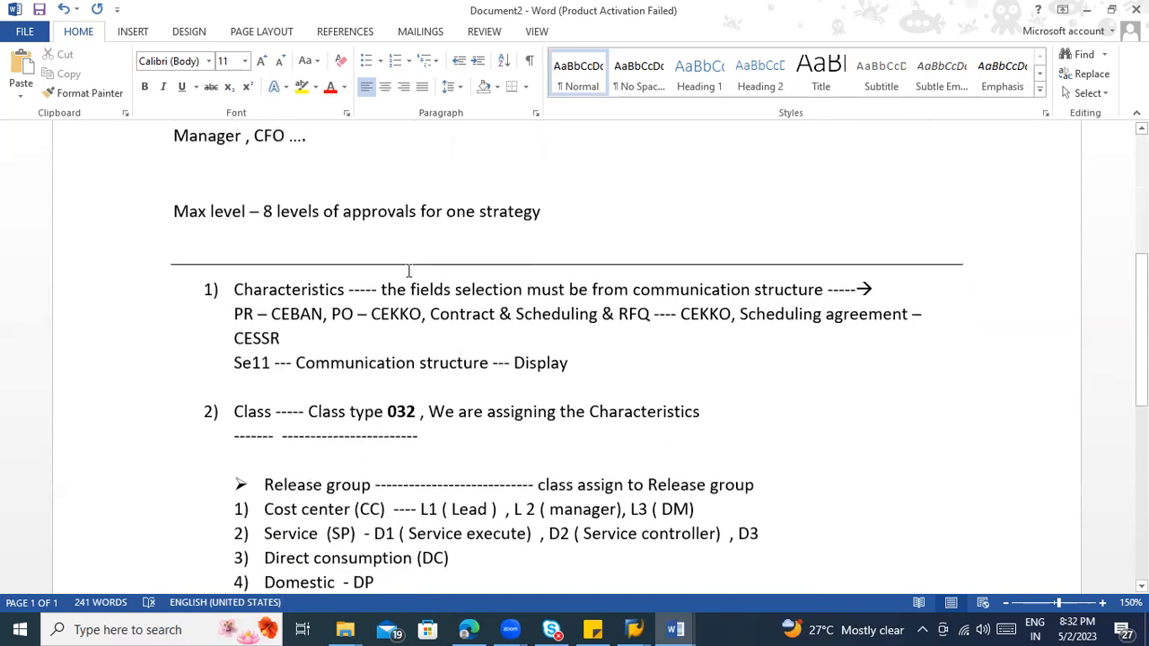
Step: Split the Characteristics item so the fields-selection note starts on its own unnumbered line below it, with a blank line between
{"action": "left_click", "coordinate": [353, 292]}
{"action": "key", "text": "Left"}
{"action": "key", "text": "Return"}
{"action": "key", "text": "Return"}
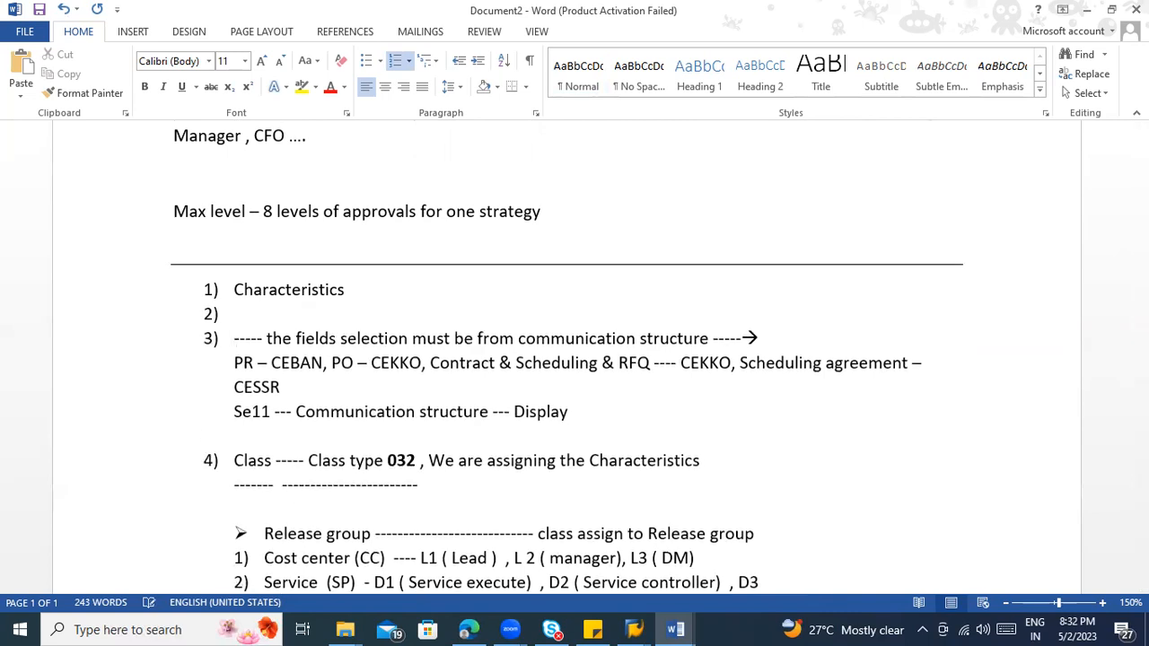
{"action": "key", "text": "BackSpace"}
{"action": "left_click", "coordinate": [256, 312]}
{"action": "key", "text": "BackSpace"}
Step: Append the transaction code CT04 to the Characteristics item and Cl02N to the Class item
{"action": "left_click", "coordinate": [377, 289]}
{"action": "type", "text": "- CT04"}
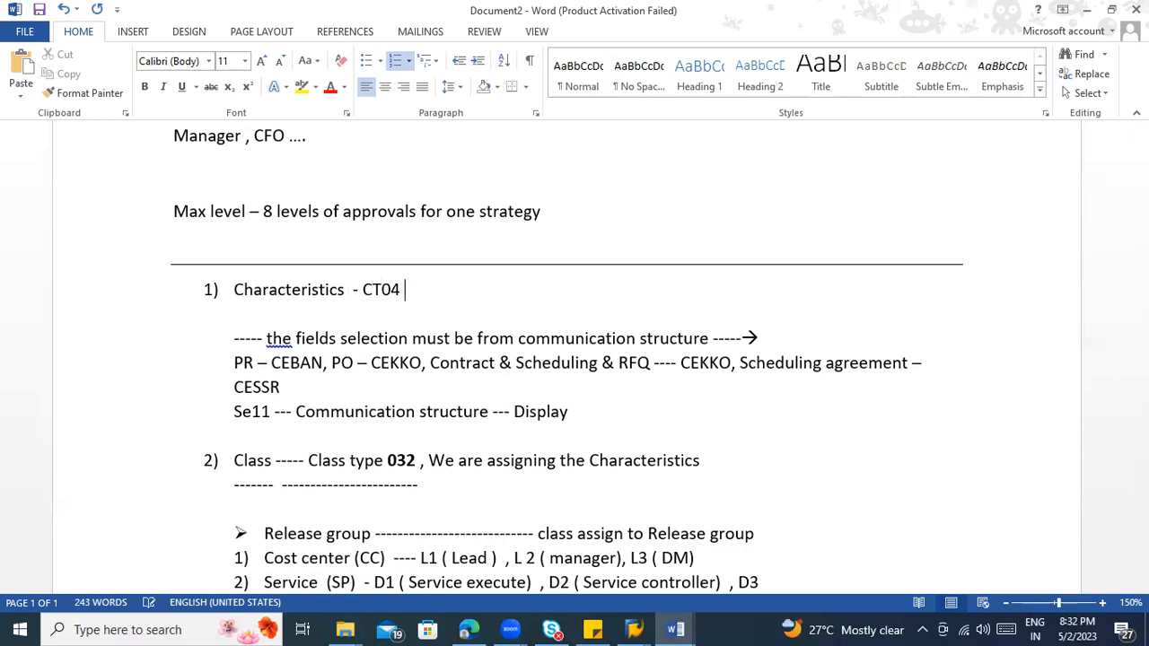
{"action": "scroll", "coordinate": [750, 339], "scroll_direction": "down", "scroll_amount": 3}
{"action": "left_click", "coordinate": [750, 340]}
{"action": "type", "text": "- Cl02N"}
Step: Review the notes from the Characteristics and Class items down to the release codes, indicators and strategies
{"action": "scroll", "coordinate": [775, 406], "scroll_direction": "down", "scroll_amount": 3}
{"action": "scroll", "coordinate": [775, 406], "scroll_direction": "down", "scroll_amount": 3}
{"action": "left_click_drag", "start_coordinate": [276, 342], "coordinate": [594, 489]}
{"action": "scroll", "coordinate": [464, 481], "scroll_direction": "up", "scroll_amount": 3}
{"action": "scroll", "coordinate": [366, 398], "scroll_direction": "up", "scroll_amount": 3}
{"action": "left_click", "coordinate": [330, 170]}
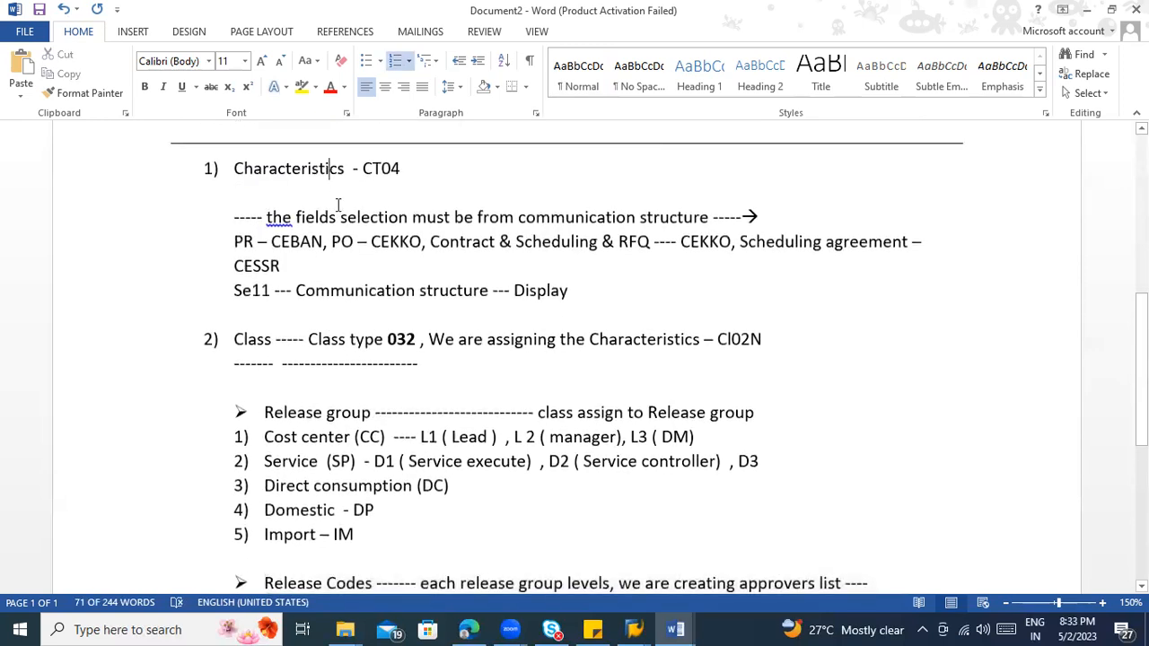
{"action": "left_click", "coordinate": [353, 341]}
{"action": "scroll", "coordinate": [364, 363], "scroll_direction": "down", "scroll_amount": 3}
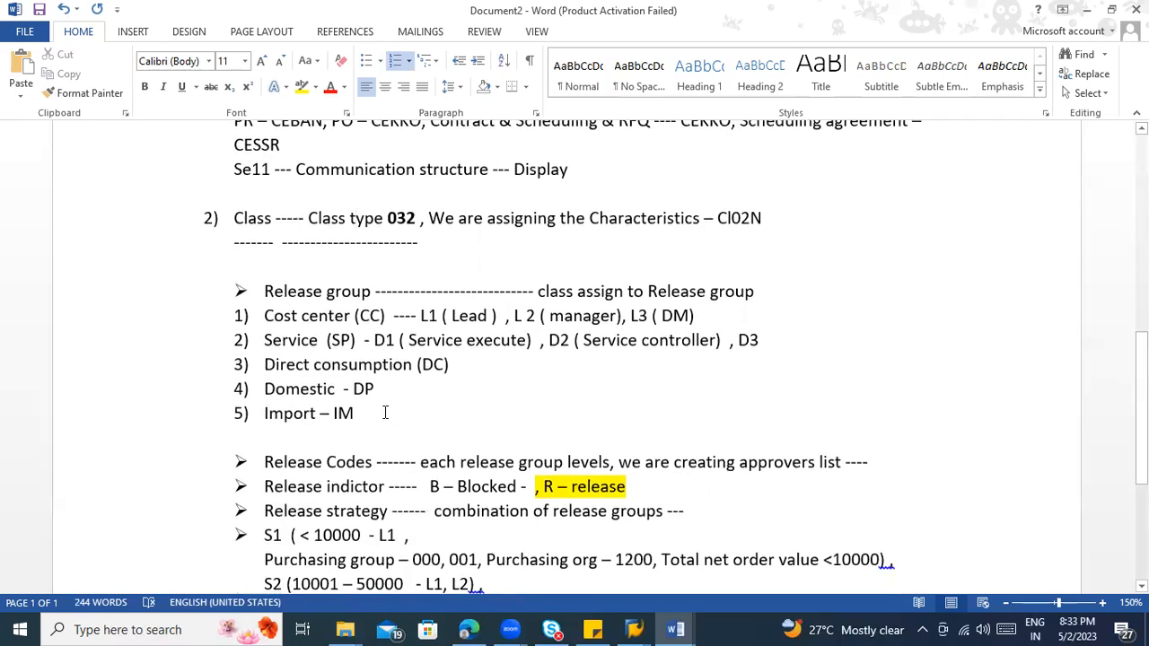
{"action": "scroll", "coordinate": [384, 411], "scroll_direction": "up", "scroll_amount": 1}
{"action": "double_click", "coordinate": [256, 278]}
{"action": "scroll", "coordinate": [316, 410], "scroll_direction": "down", "scroll_amount": 5}
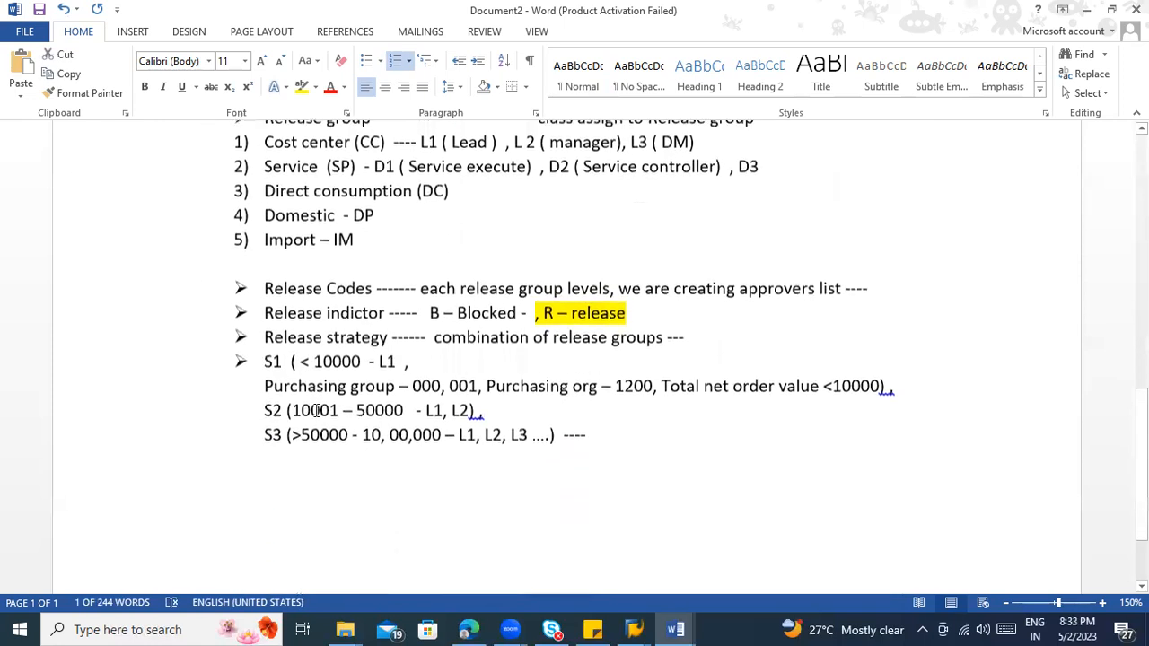
{"action": "scroll", "coordinate": [341, 300], "scroll_direction": "up", "scroll_amount": 1}
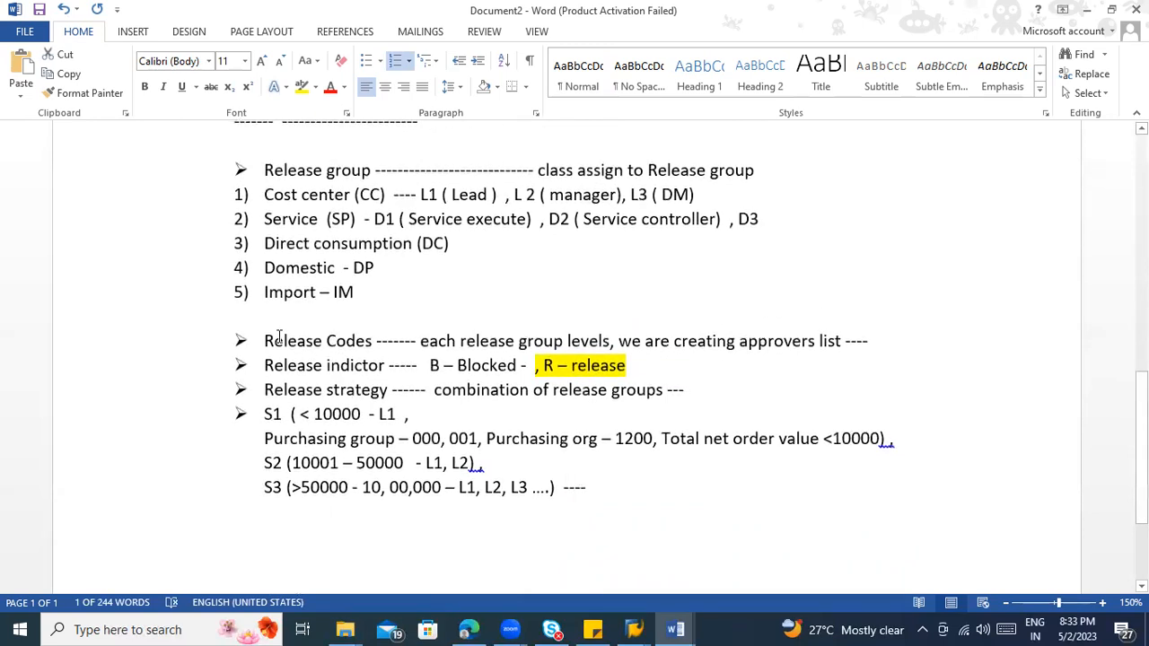
Step: Insert two blank lines between the Class item and the Release group heading
{"action": "scroll", "coordinate": [273, 341], "scroll_direction": "up", "scroll_amount": 1}
{"action": "left_click", "coordinate": [280, 215]}
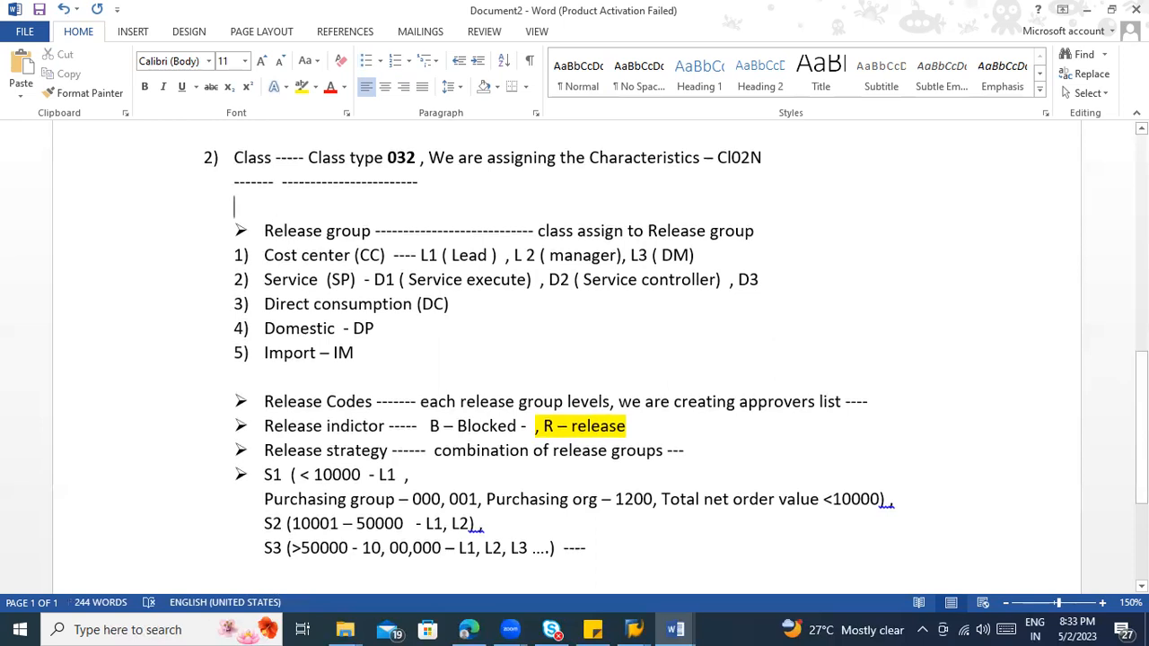
{"action": "key", "text": "Return"}
{"action": "key", "text": "Return"}
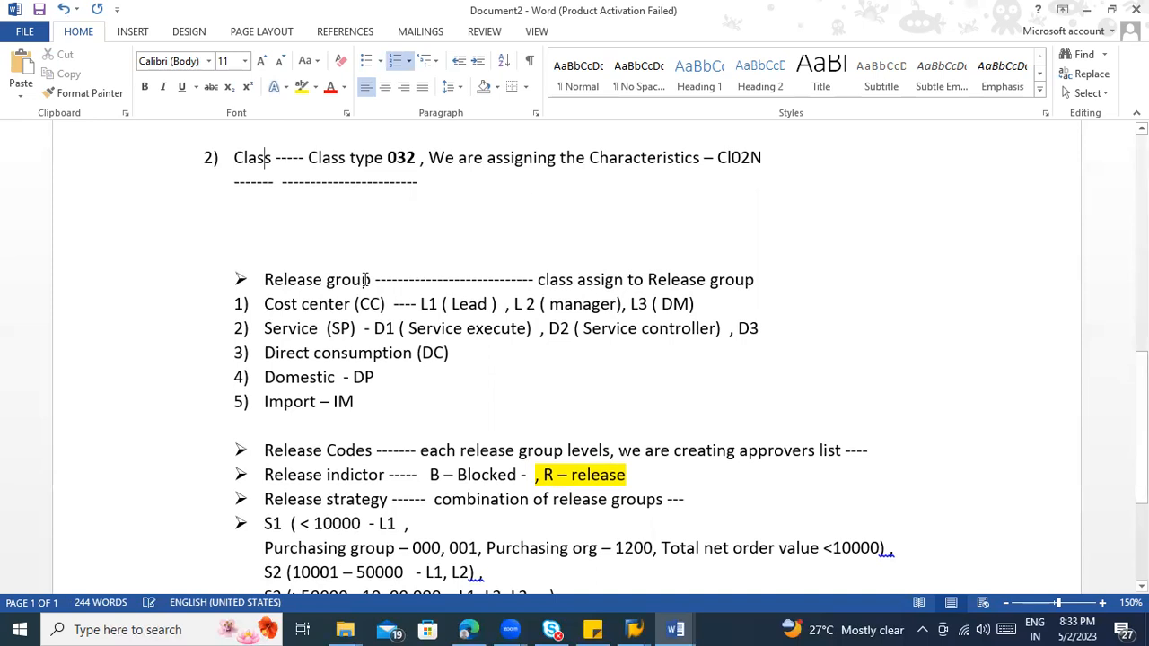
Step: Examine how the Class item relates to the Release group heading and the release items below it
{"action": "left_click", "coordinate": [363, 279]}
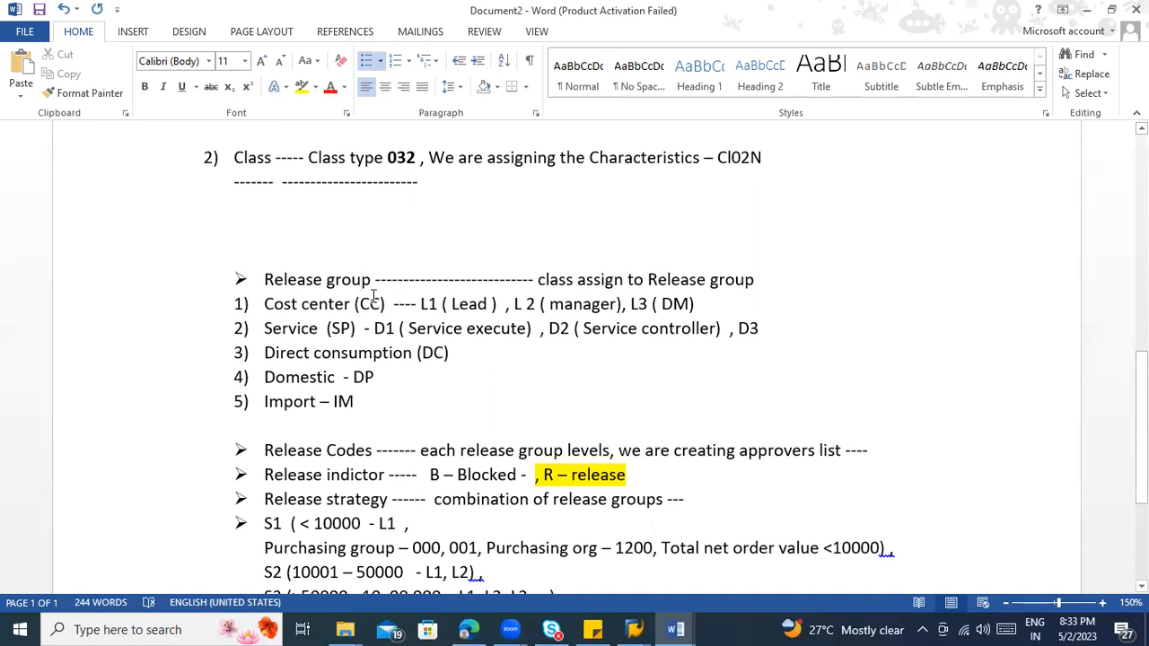
{"action": "left_click", "coordinate": [272, 158]}
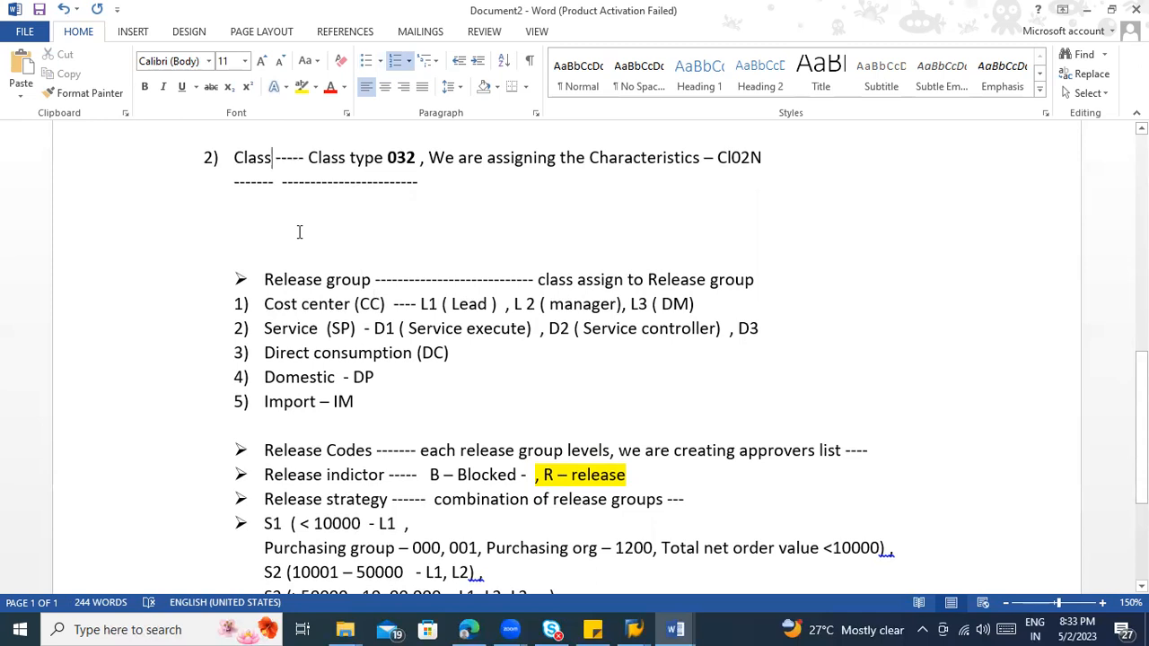
{"action": "scroll", "coordinate": [300, 233], "scroll_direction": "down", "scroll_amount": 5}
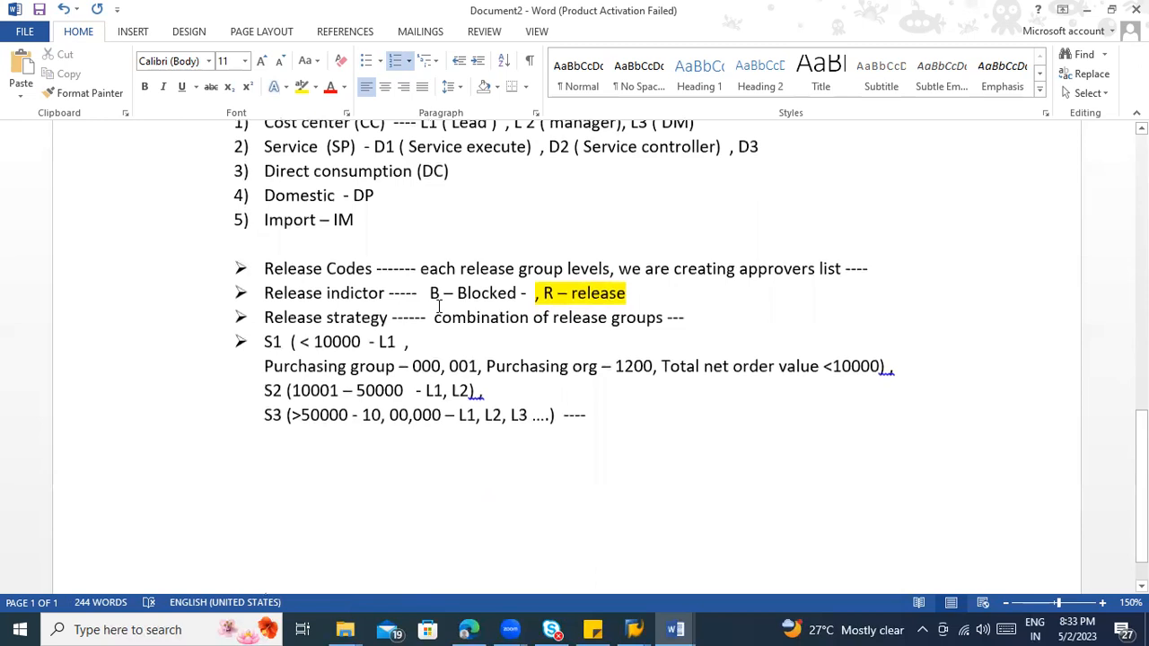
{"action": "scroll", "coordinate": [438, 305], "scroll_direction": "up", "scroll_amount": 3}
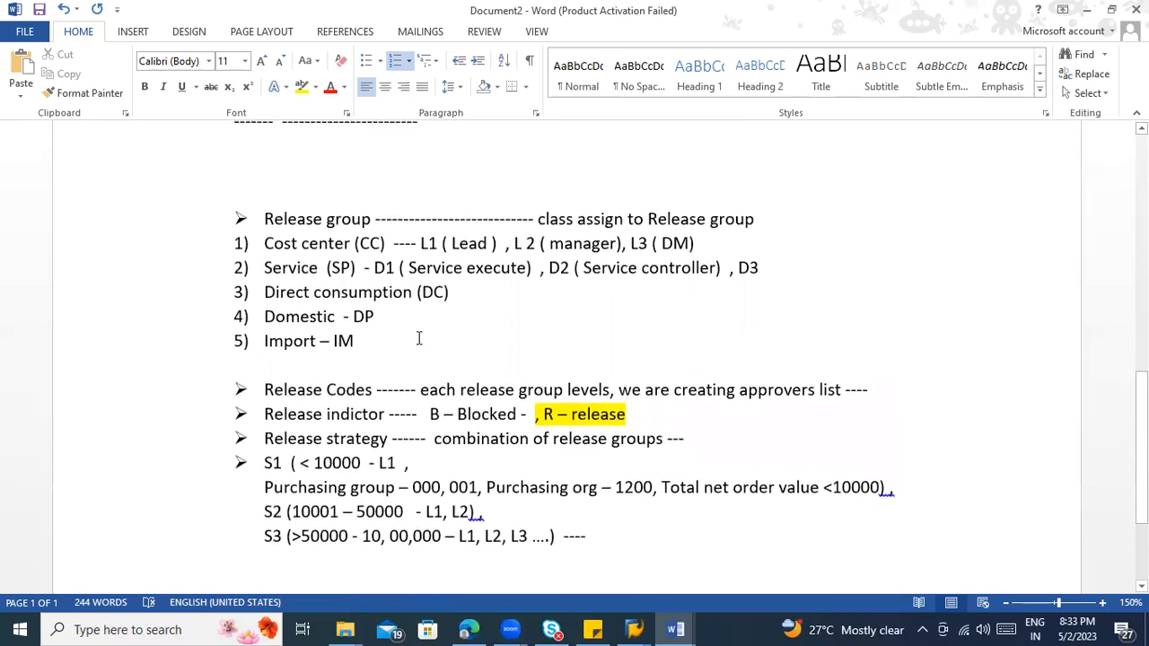
{"action": "left_click_drag", "start_coordinate": [373, 219], "coordinate": [264, 219]}
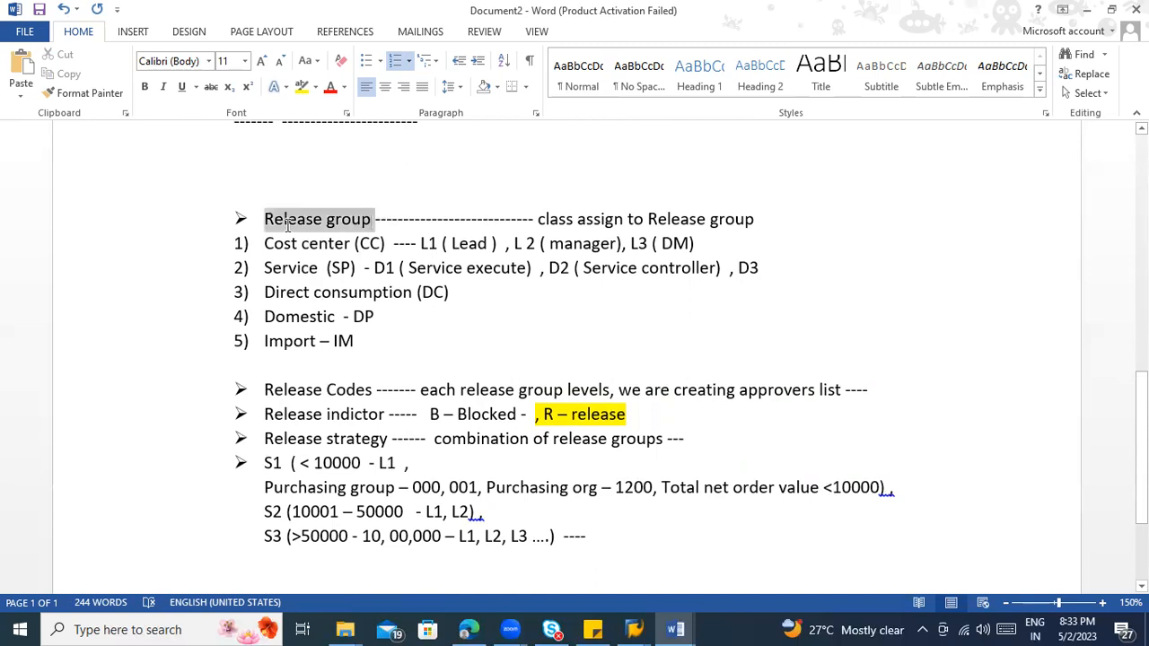
{"action": "scroll", "coordinate": [295, 243], "scroll_direction": "up", "scroll_amount": 3}
{"action": "left_click", "coordinate": [273, 220]}
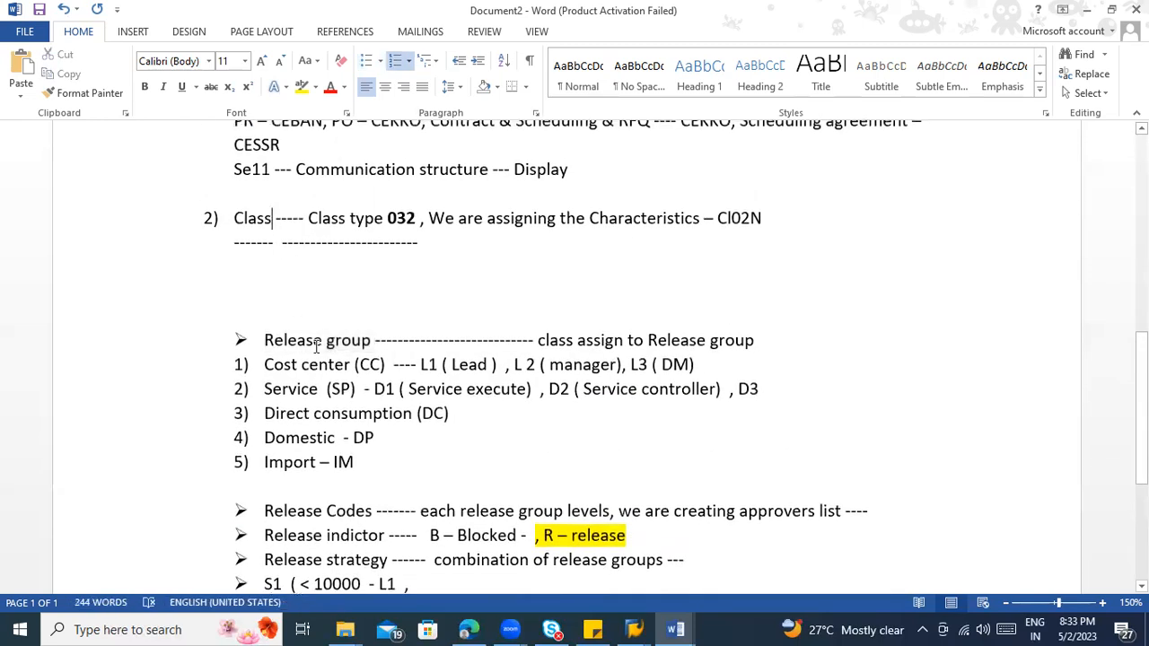
{"action": "left_click_drag", "start_coordinate": [371, 341], "coordinate": [282, 349]}
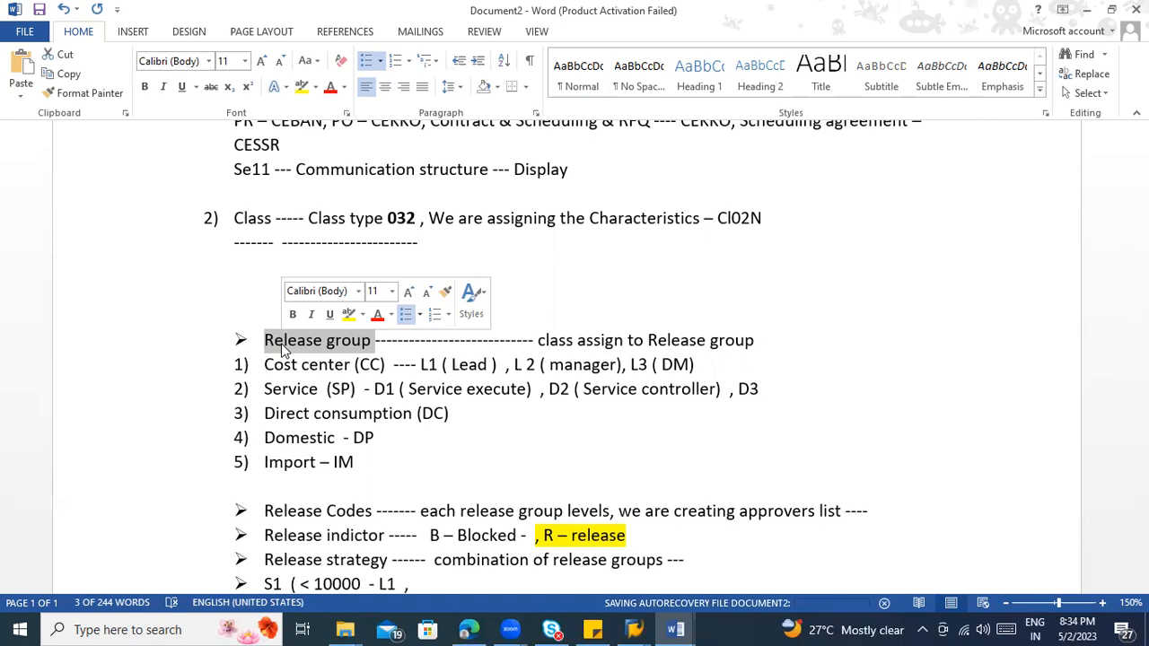
{"action": "scroll", "coordinate": [436, 341], "scroll_direction": "down", "scroll_amount": 2}
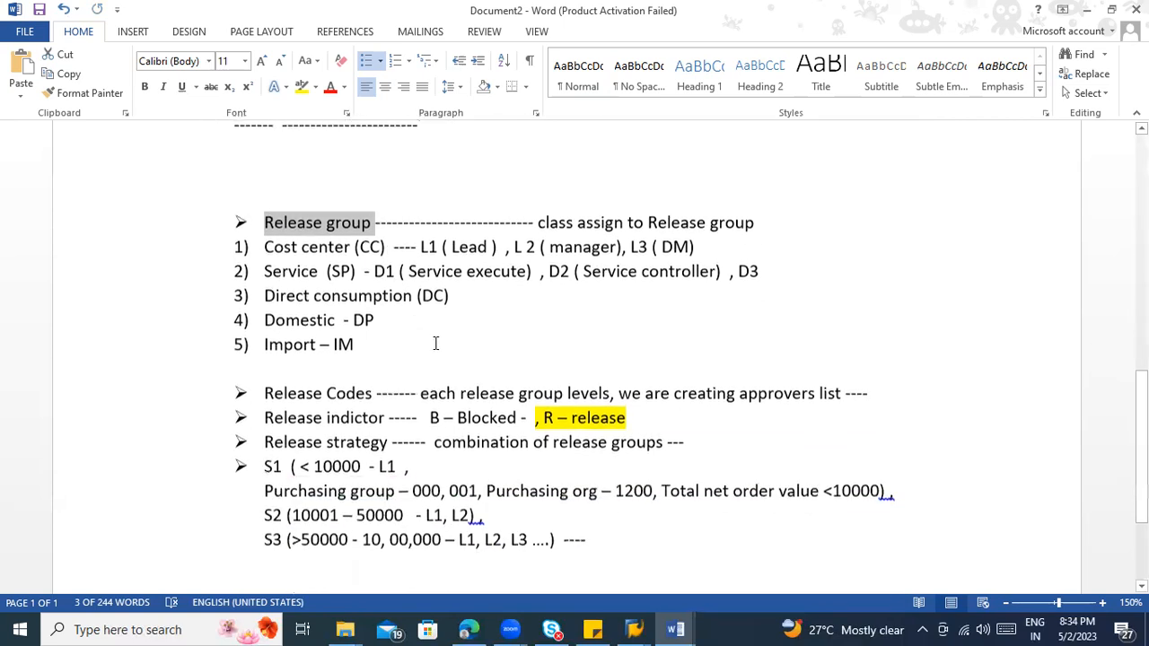
{"action": "left_click", "coordinate": [437, 343]}
{"action": "key", "text": "ctrl+s"}
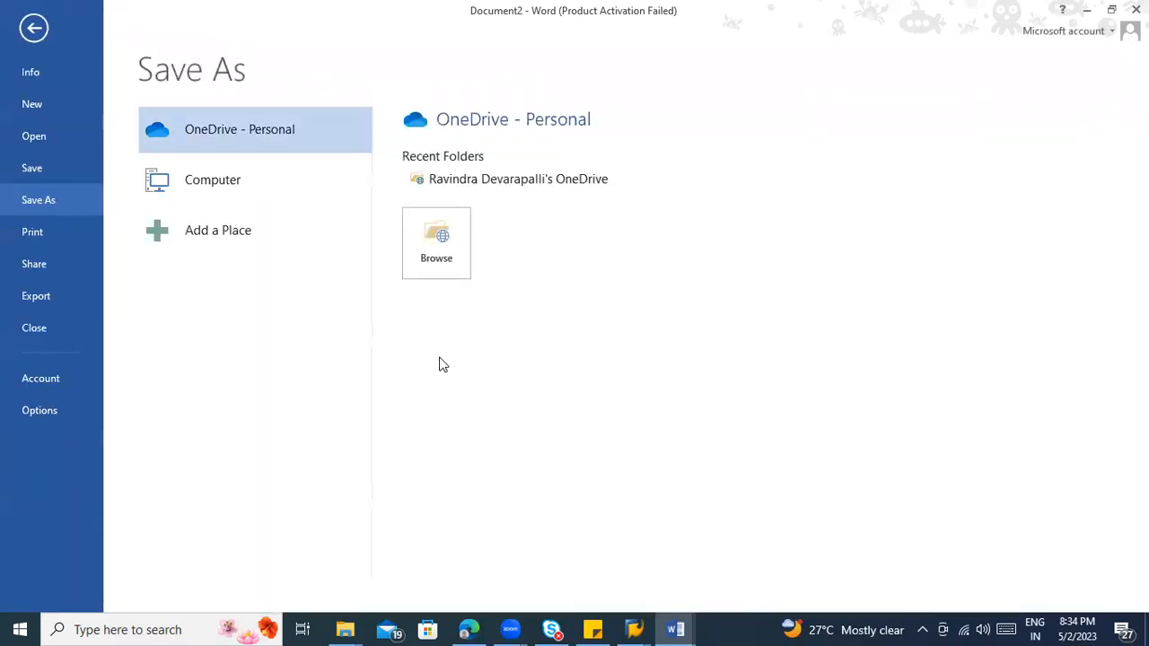
{"action": "key", "text": "Escape"}
Step: Accept the suggested capitalised "The" at the start of the fields-selection note under Characteristics
{"action": "scroll", "coordinate": [441, 356], "scroll_direction": "up", "scroll_amount": 6}
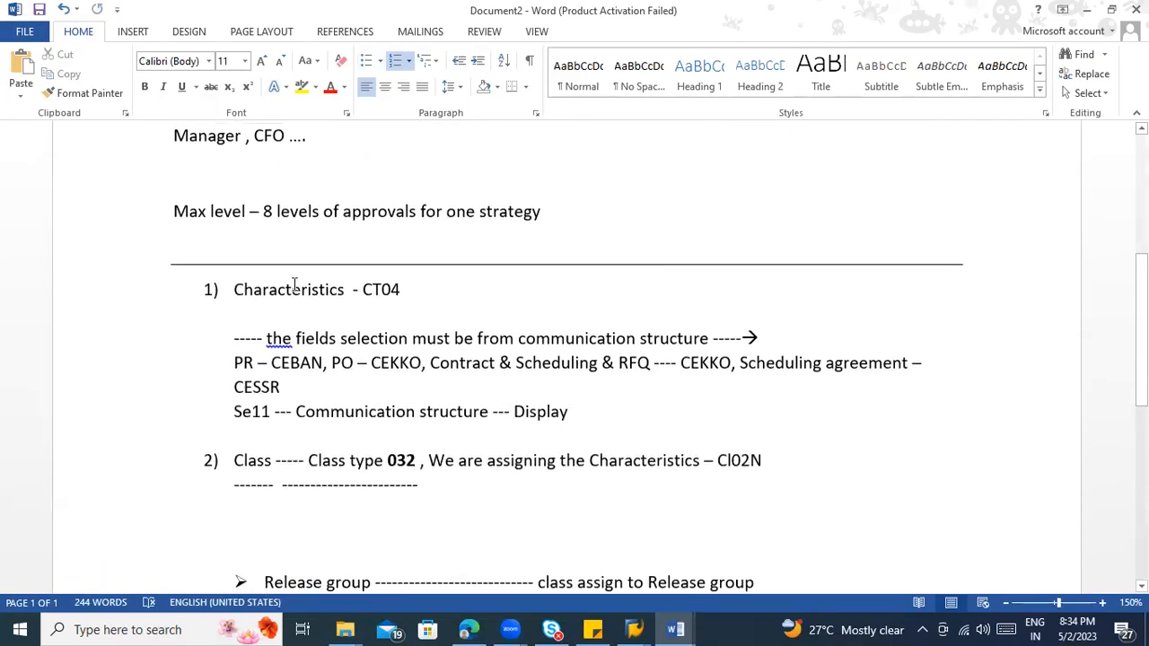
{"action": "left_click", "coordinate": [412, 290]}
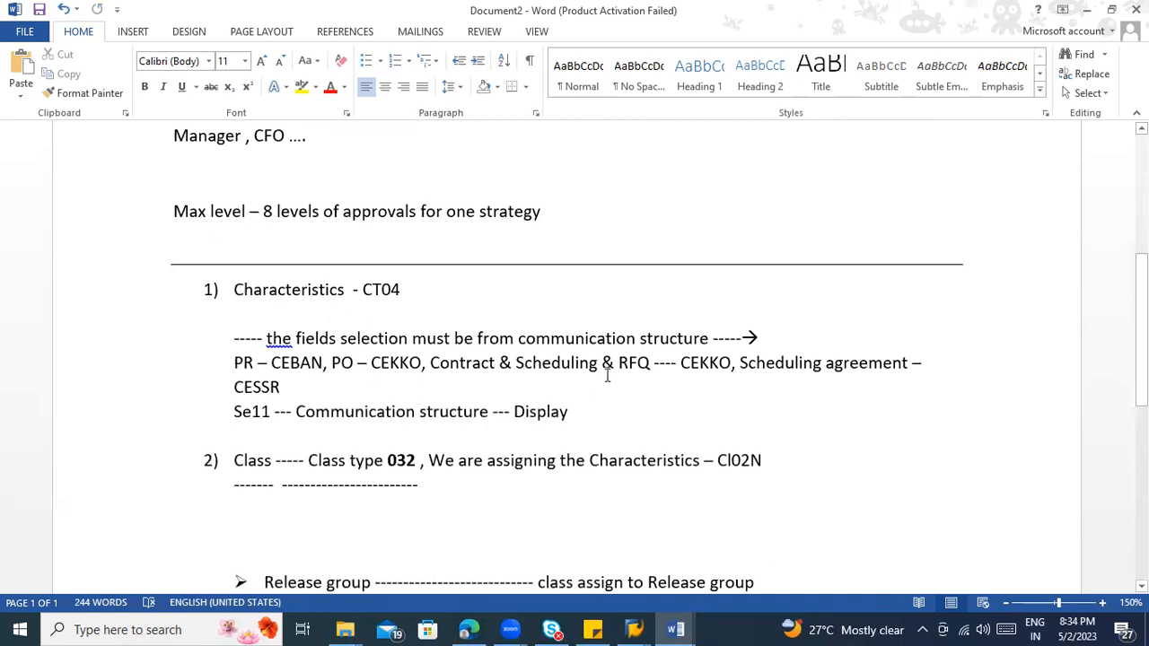
{"action": "left_click_drag", "start_coordinate": [514, 411], "coordinate": [572, 413]}
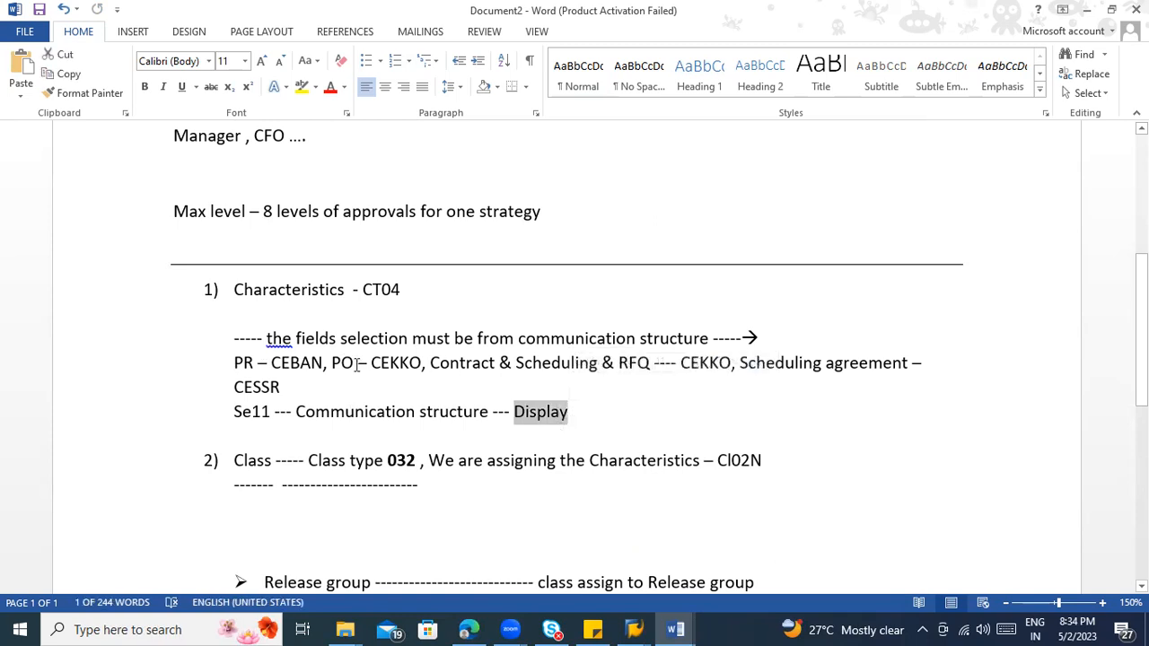
{"action": "right_click", "coordinate": [284, 341]}
{"action": "left_click", "coordinate": [327, 361]}
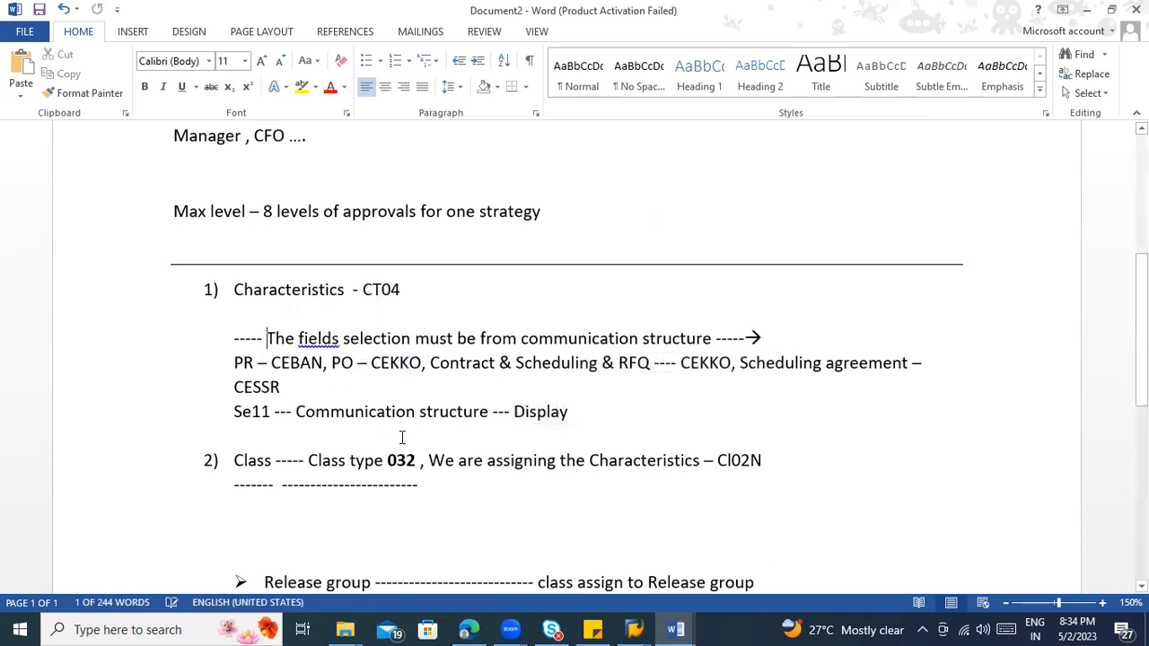
Step: Switch to SAP Logon and open the Testing server connection from the S4 HANA folder
{"action": "scroll", "coordinate": [437, 449], "scroll_direction": "down", "scroll_amount": 3}
{"action": "scroll", "coordinate": [437, 449], "scroll_direction": "down", "scroll_amount": 1}
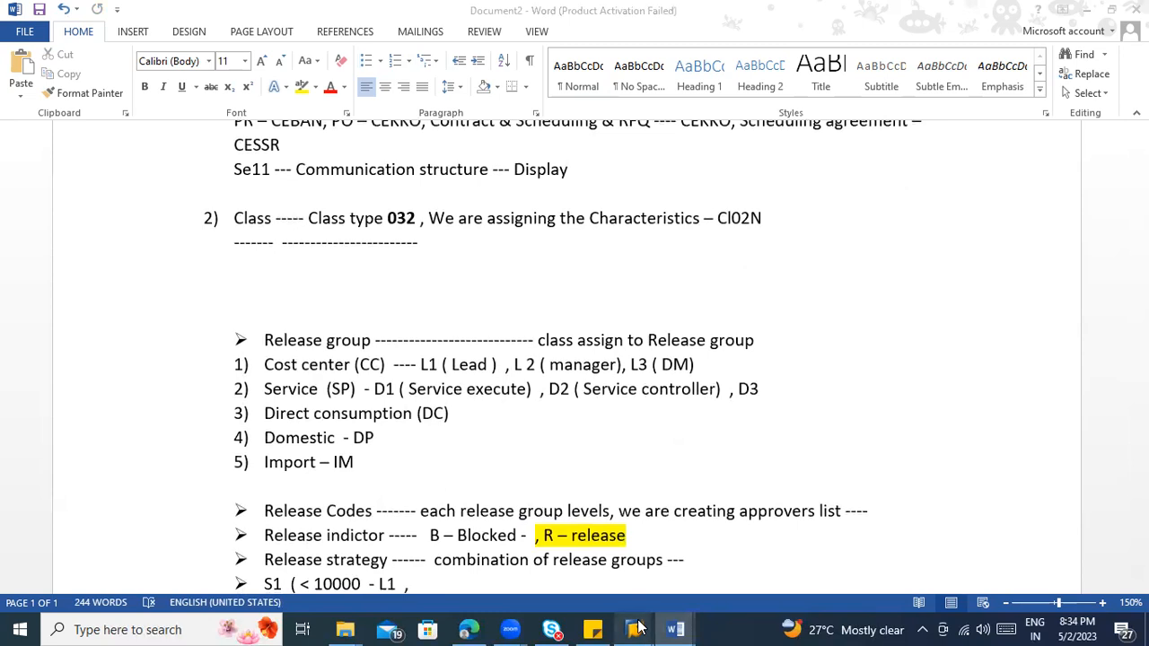
{"action": "mouse_move", "coordinate": [634, 629]}
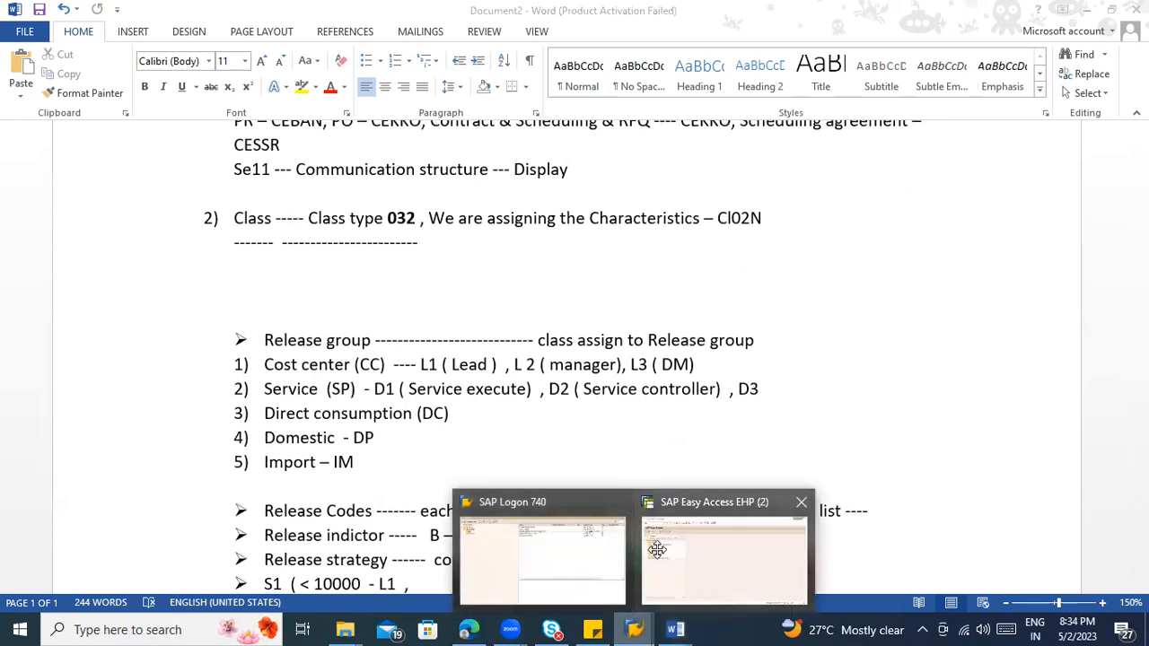
{"action": "left_click", "coordinate": [656, 549]}
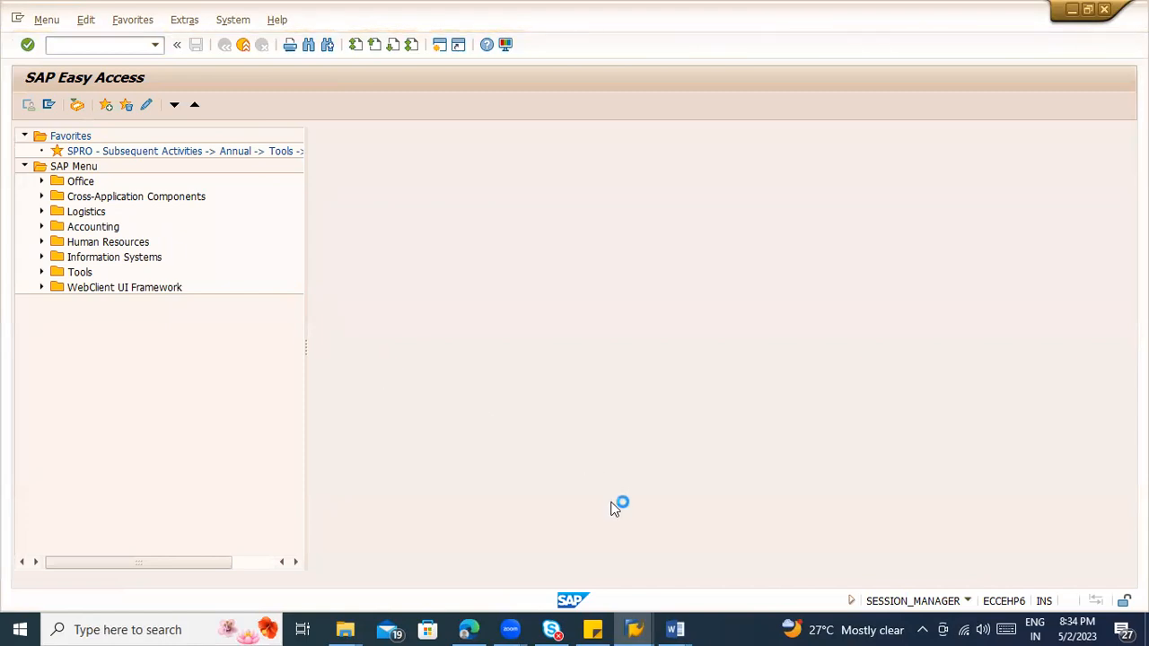
{"action": "mouse_move", "coordinate": [634, 629]}
{"action": "left_click", "coordinate": [531, 501]}
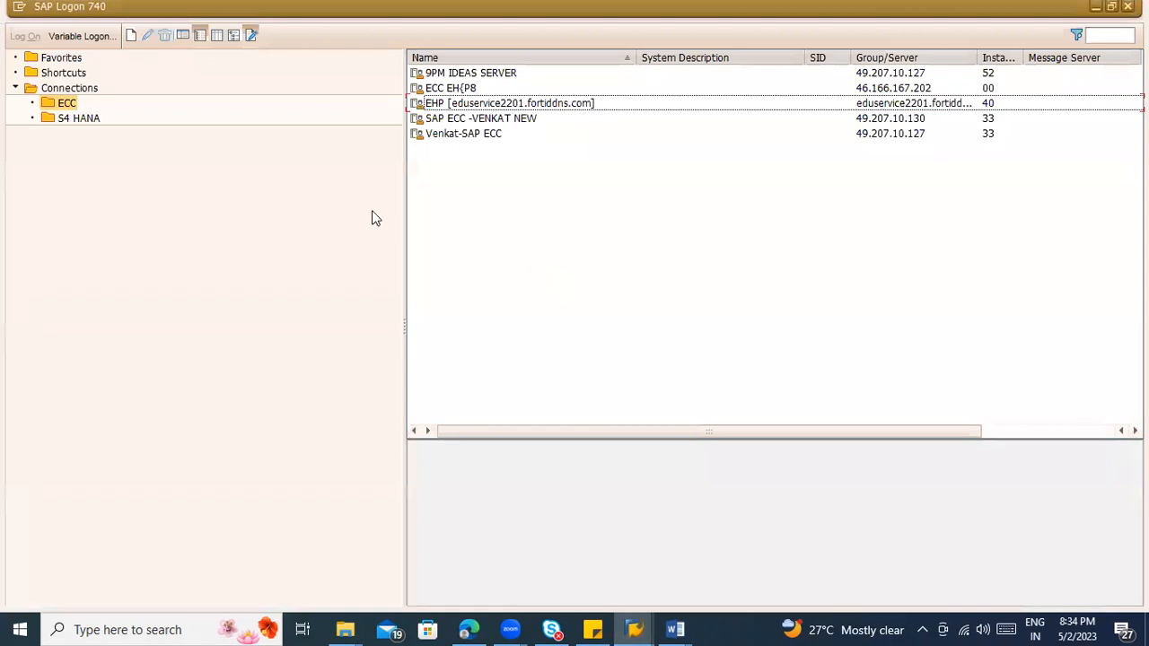
{"action": "left_click", "coordinate": [90, 118]}
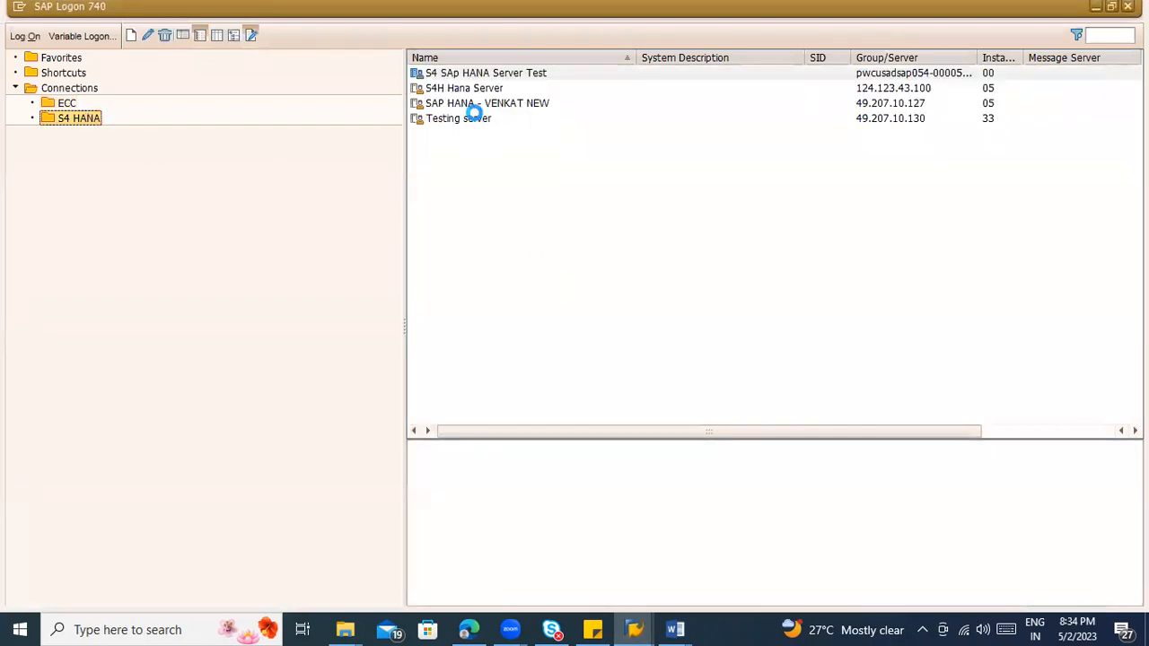
{"action": "left_click", "coordinate": [475, 118]}
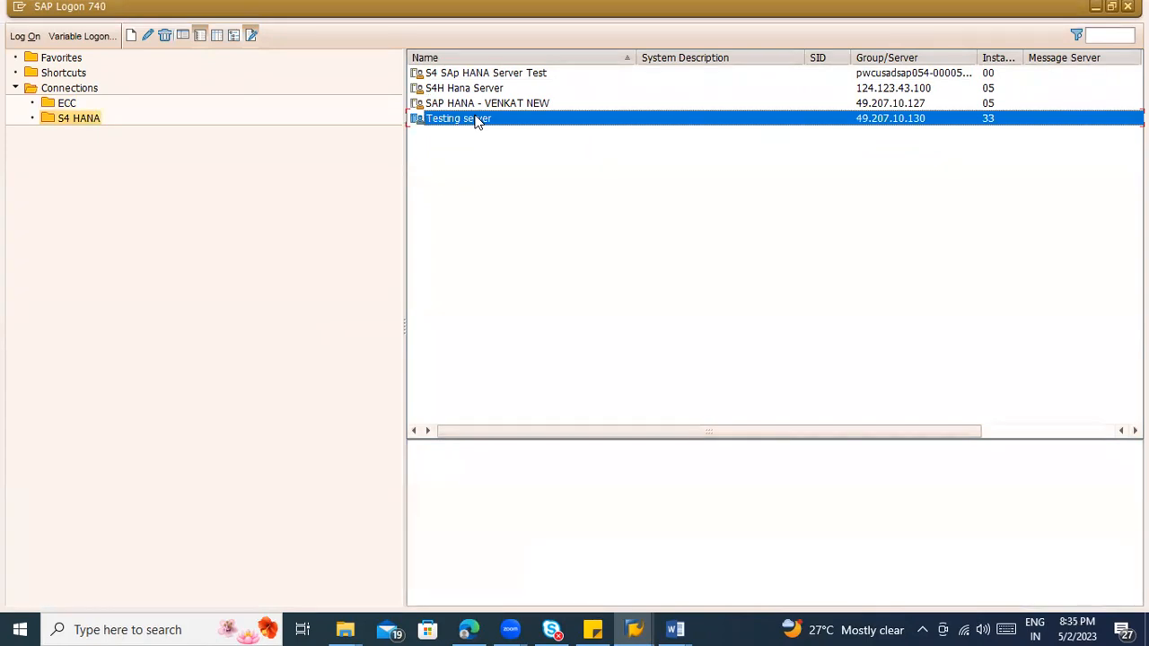
{"action": "double_click", "coordinate": [476, 119]}
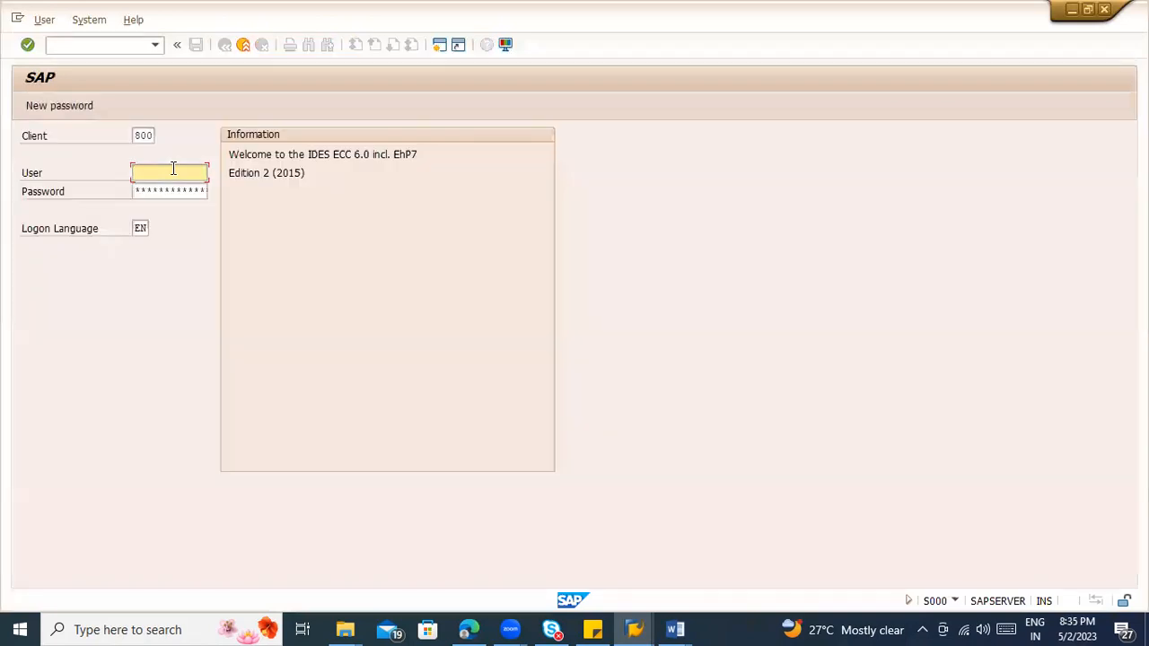
Step: Log on to client 800 with the saved user ID, pasting the account password copied from the sticky note
{"action": "left_click", "coordinate": [172, 172]}
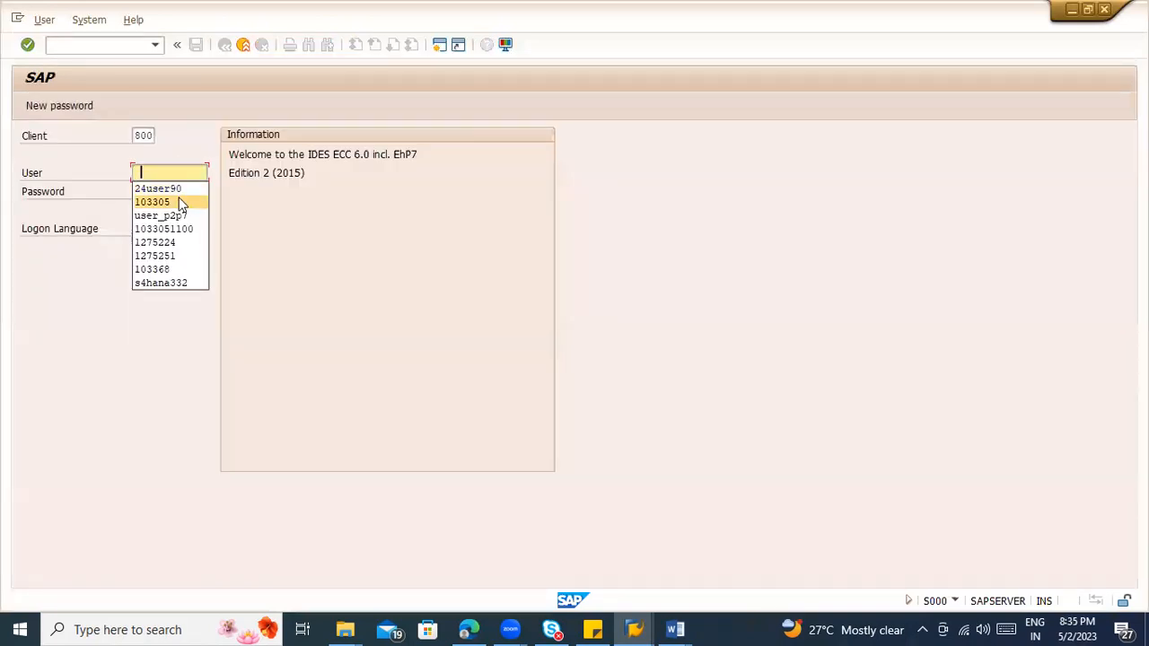
{"action": "left_click", "coordinate": [202, 202]}
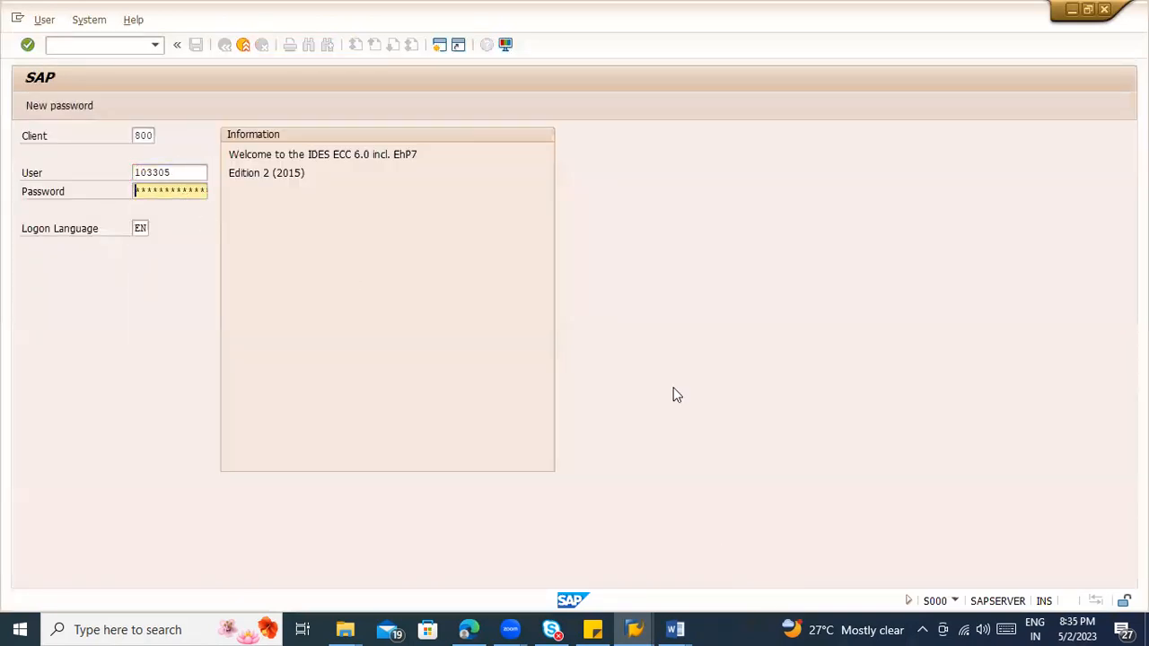
{"action": "left_click", "coordinate": [592, 629]}
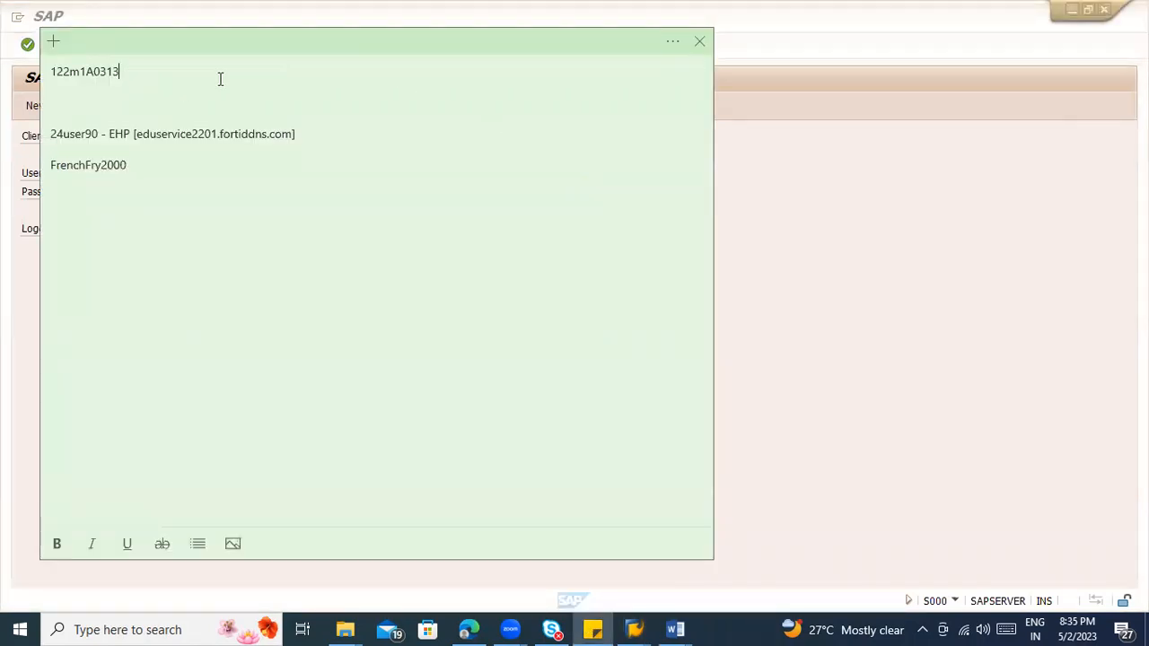
{"action": "double_click", "coordinate": [128, 72]}
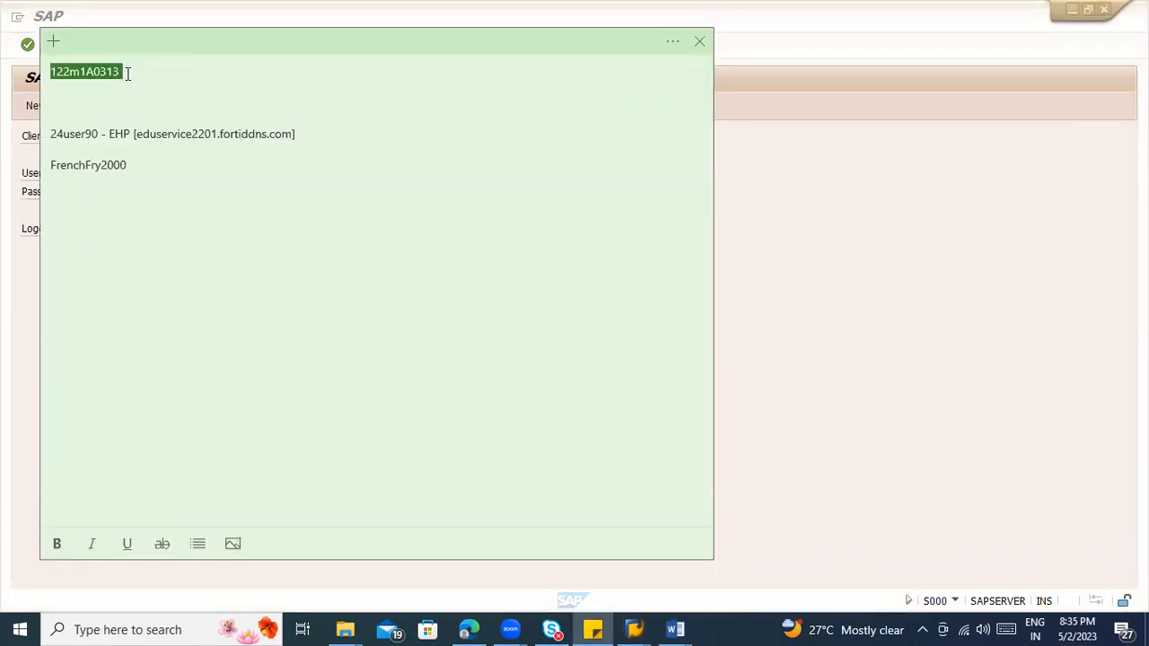
{"action": "key", "text": "alt+Tab"}
{"action": "key", "text": "ctrl+v"}
{"action": "key", "text": "Return"}
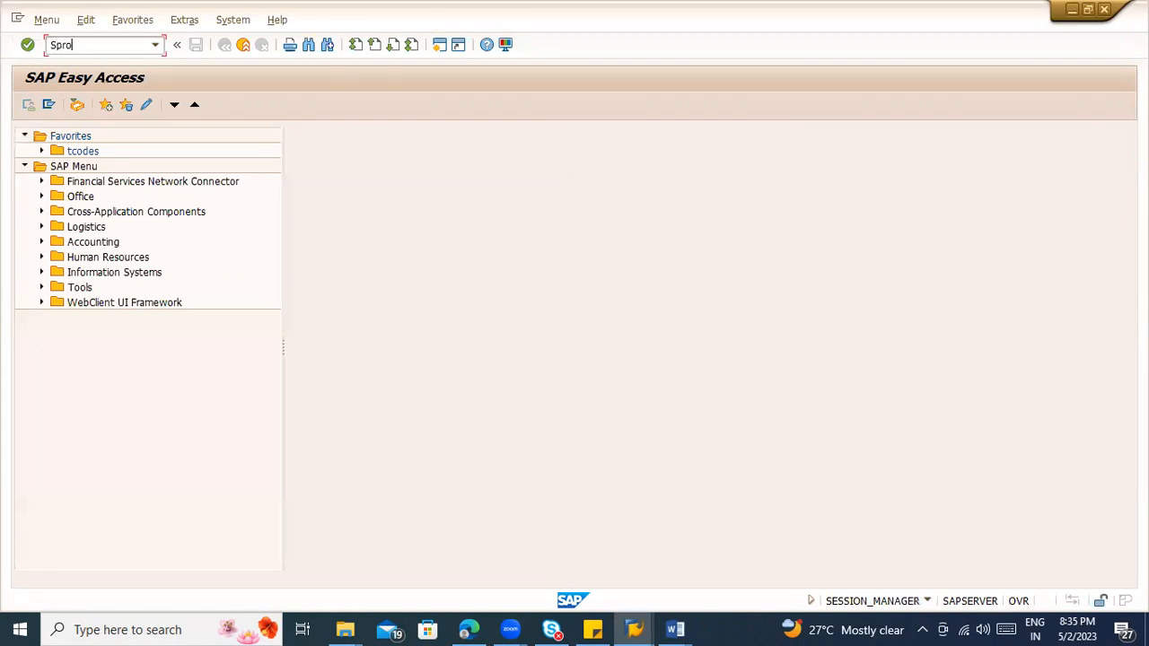
Step: Run transaction SPRO and display the SAP Customizing Implementation Guide structure
{"action": "key", "text": "Return"}
{"action": "left_click", "coordinate": [123, 107]}
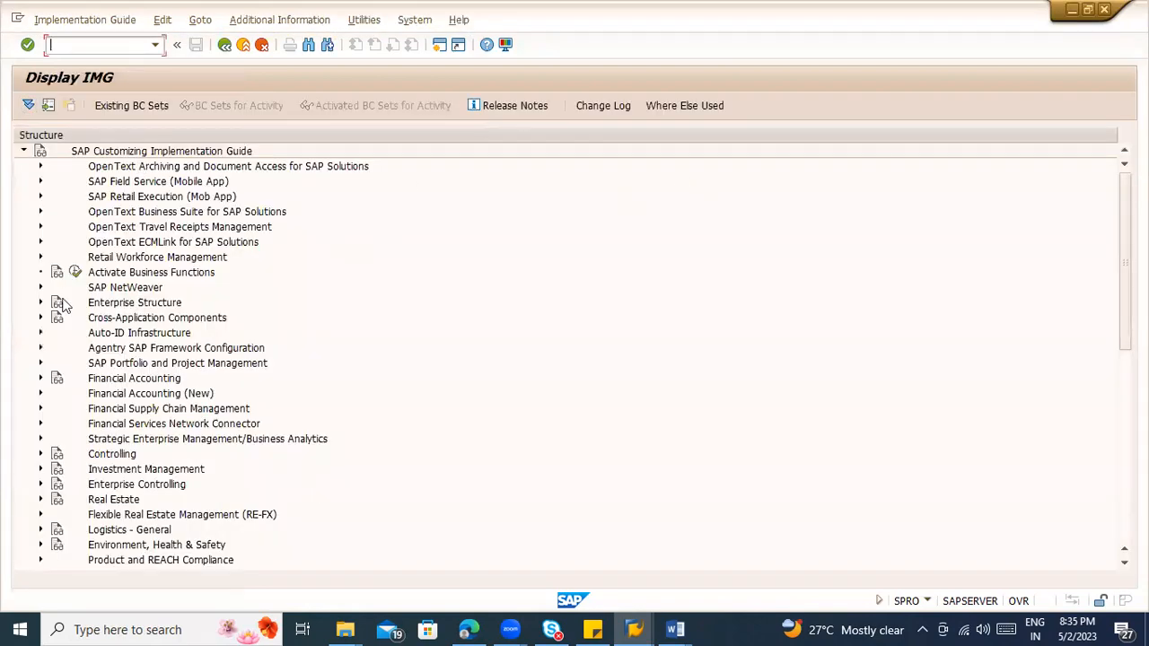
{"action": "scroll", "coordinate": [99, 358], "scroll_direction": "down", "scroll_amount": 1}
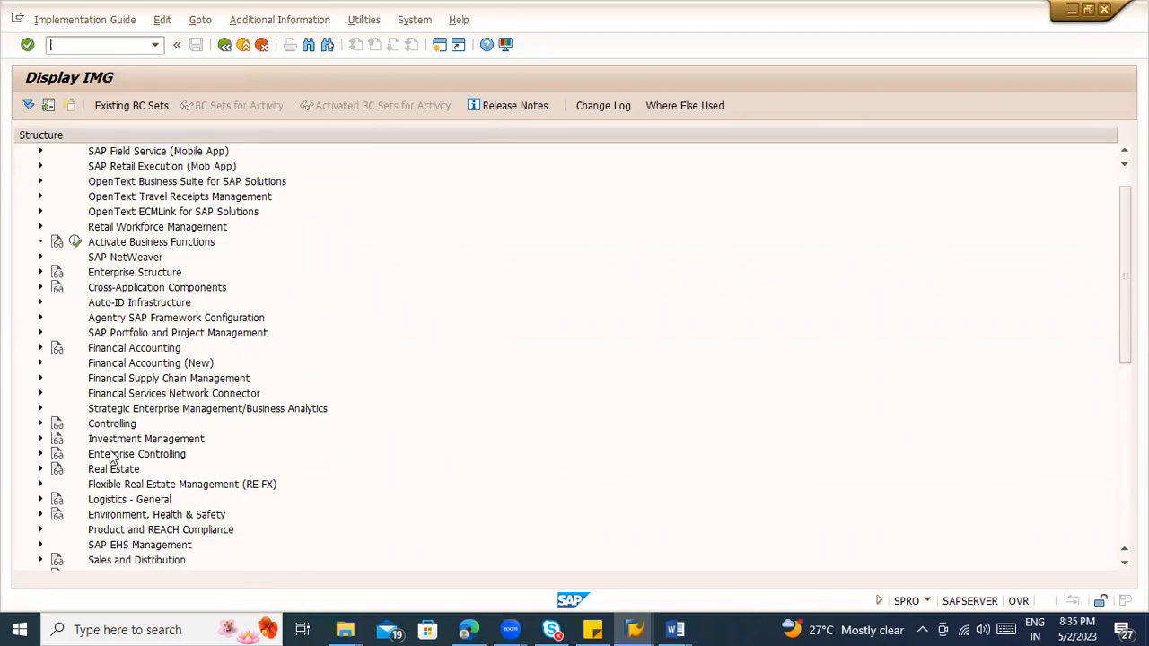
Step: Expand Materials Management and its Purchasing node in the implementation guide, opening and closing the Purchase Order node
{"action": "scroll", "coordinate": [120, 480], "scroll_direction": "down", "scroll_amount": 1}
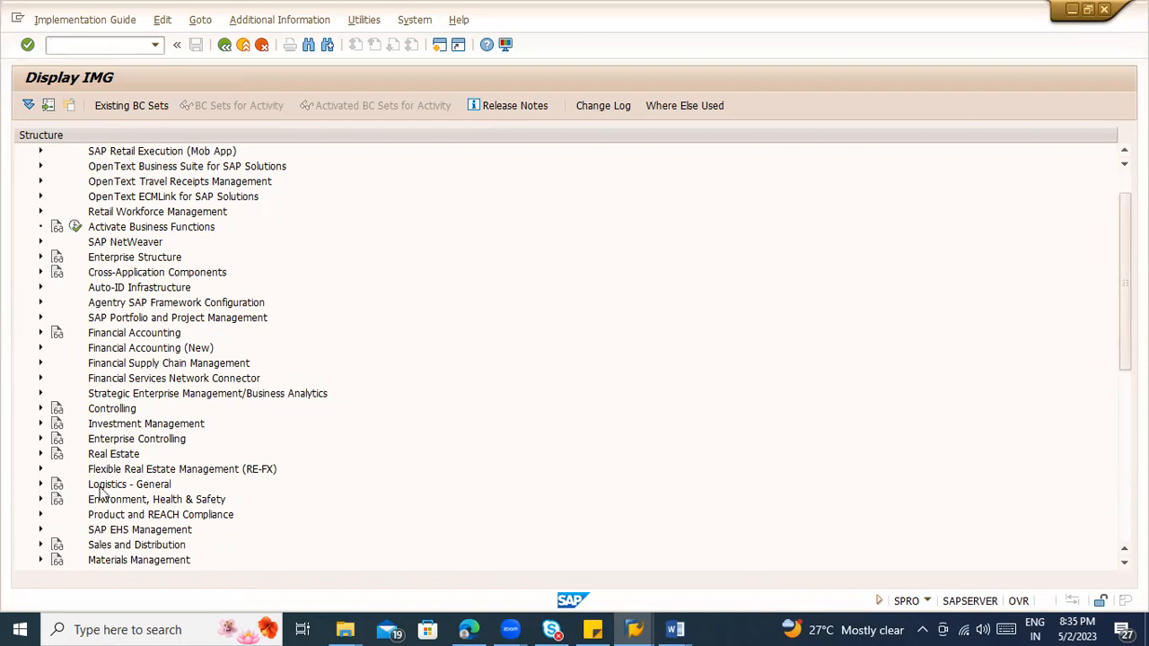
{"action": "scroll", "coordinate": [215, 404], "scroll_direction": "down", "scroll_amount": 3}
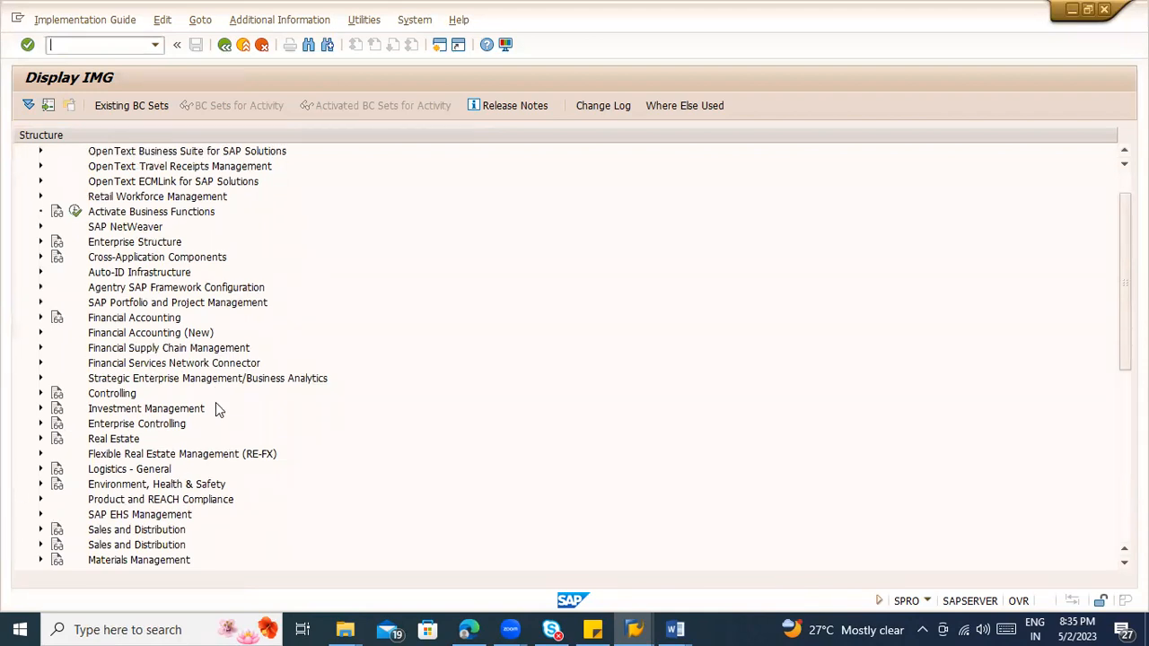
{"action": "scroll", "coordinate": [128, 429], "scroll_direction": "down", "scroll_amount": 3}
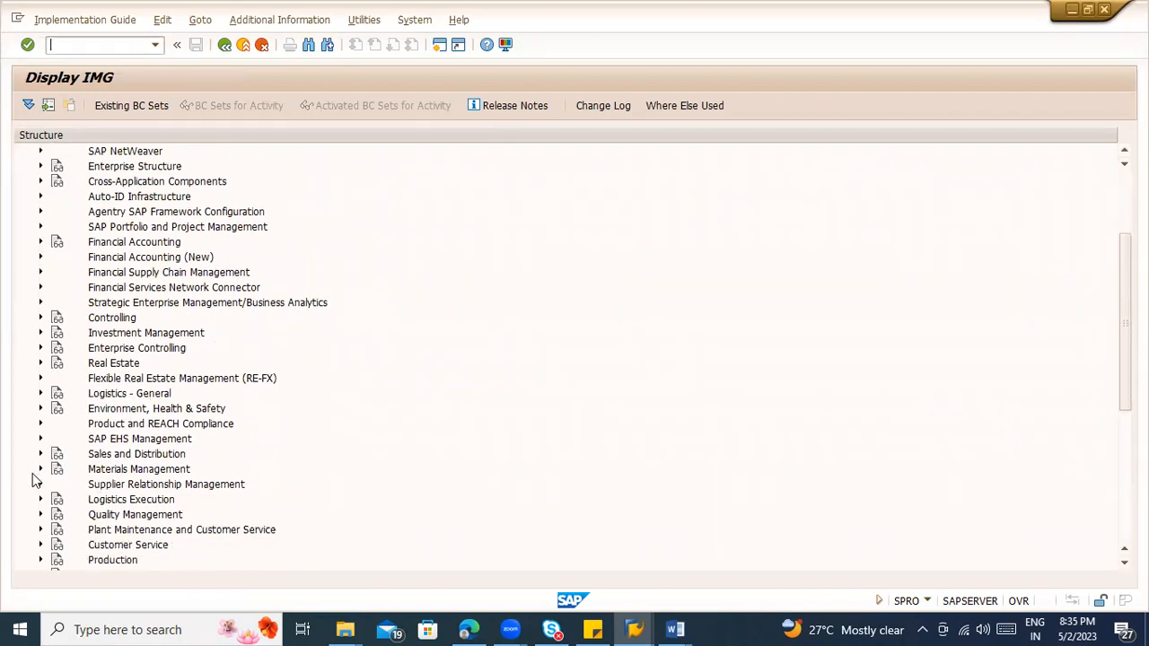
{"action": "left_click", "coordinate": [40, 468]}
{"action": "scroll", "coordinate": [42, 392], "scroll_direction": "down", "scroll_amount": 9}
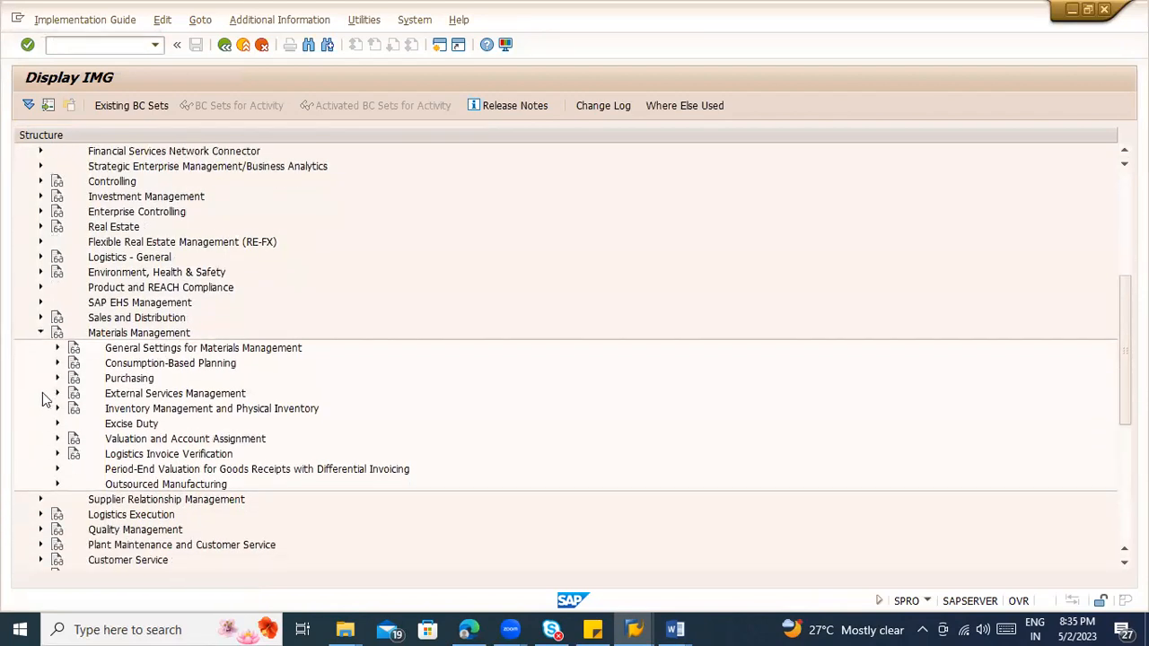
{"action": "left_click", "coordinate": [56, 379]}
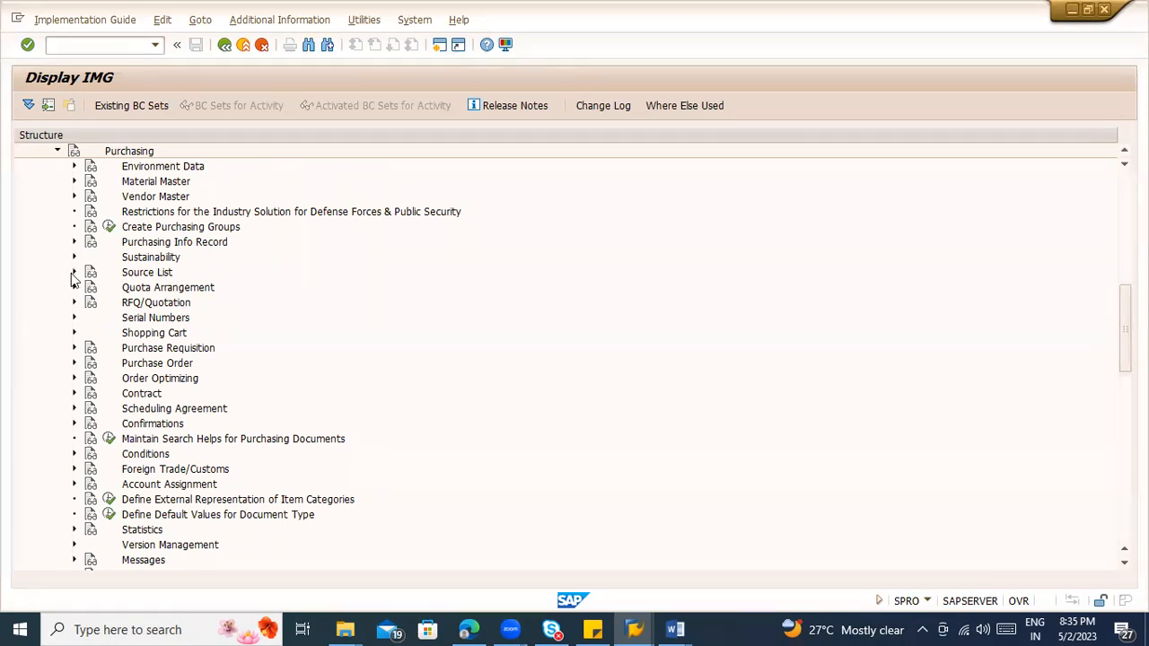
{"action": "left_click", "coordinate": [74, 363]}
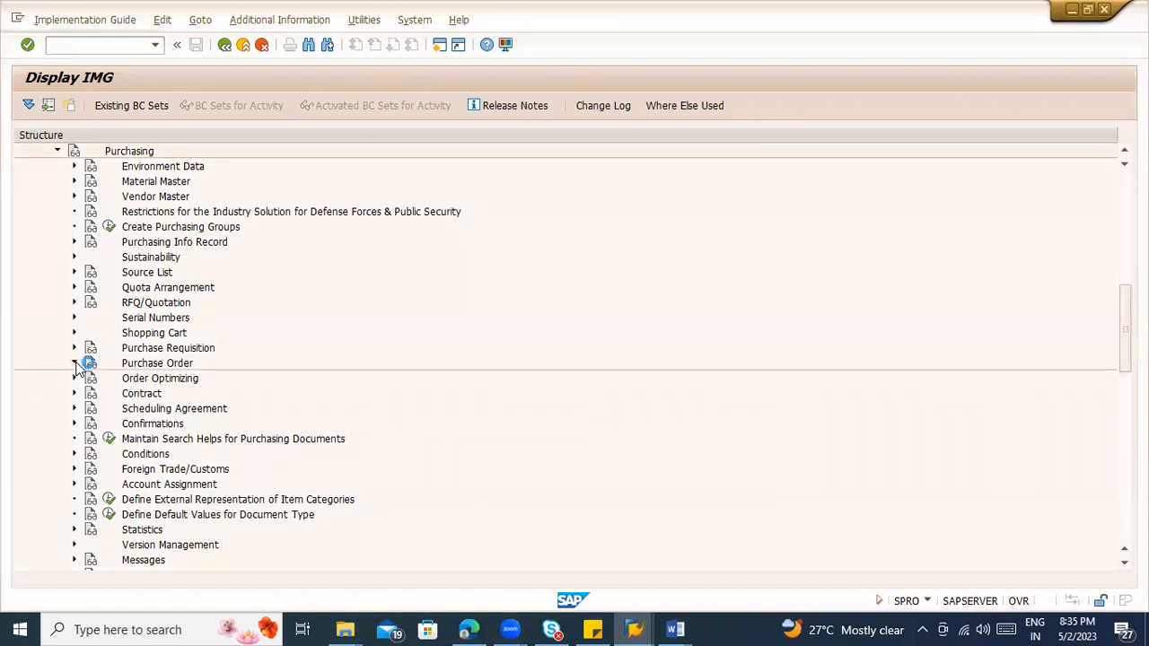
{"action": "left_click", "coordinate": [74, 198]}
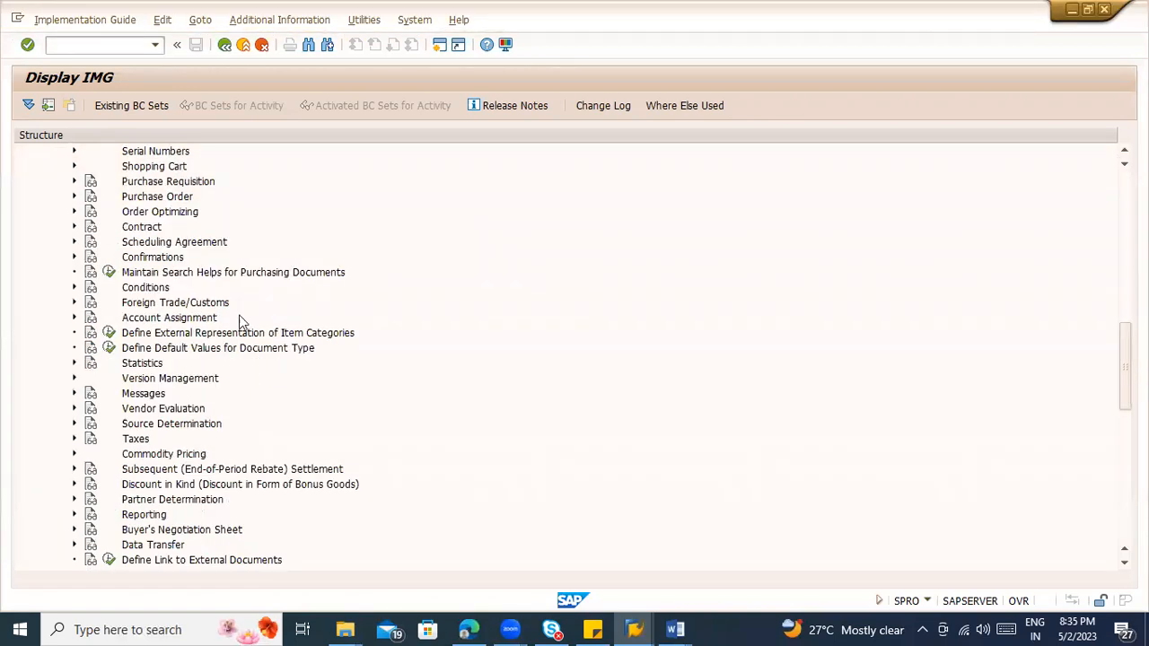
Step: Switch to the Word notes and start a new paragraph below the S3 release strategy line
{"action": "left_click", "coordinate": [592, 630]}
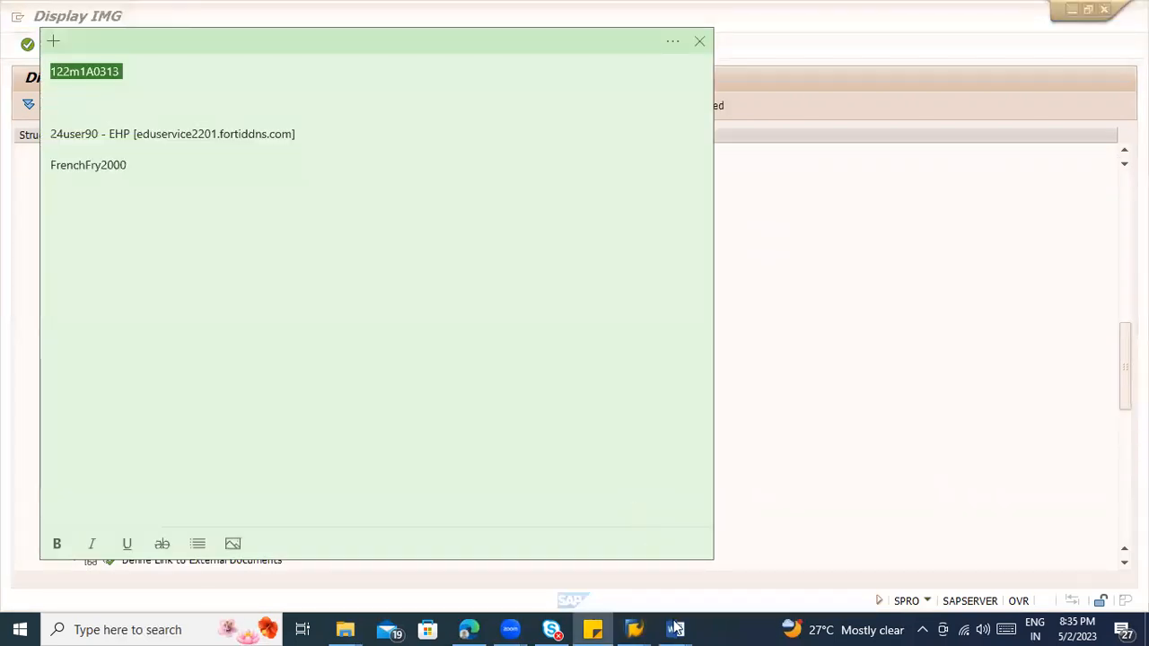
{"action": "left_click", "coordinate": [593, 630]}
{"action": "left_click", "coordinate": [674, 630]}
{"action": "left_click", "coordinate": [715, 541]}
{"action": "scroll", "coordinate": [556, 482], "scroll_direction": "down", "scroll_amount": 4}
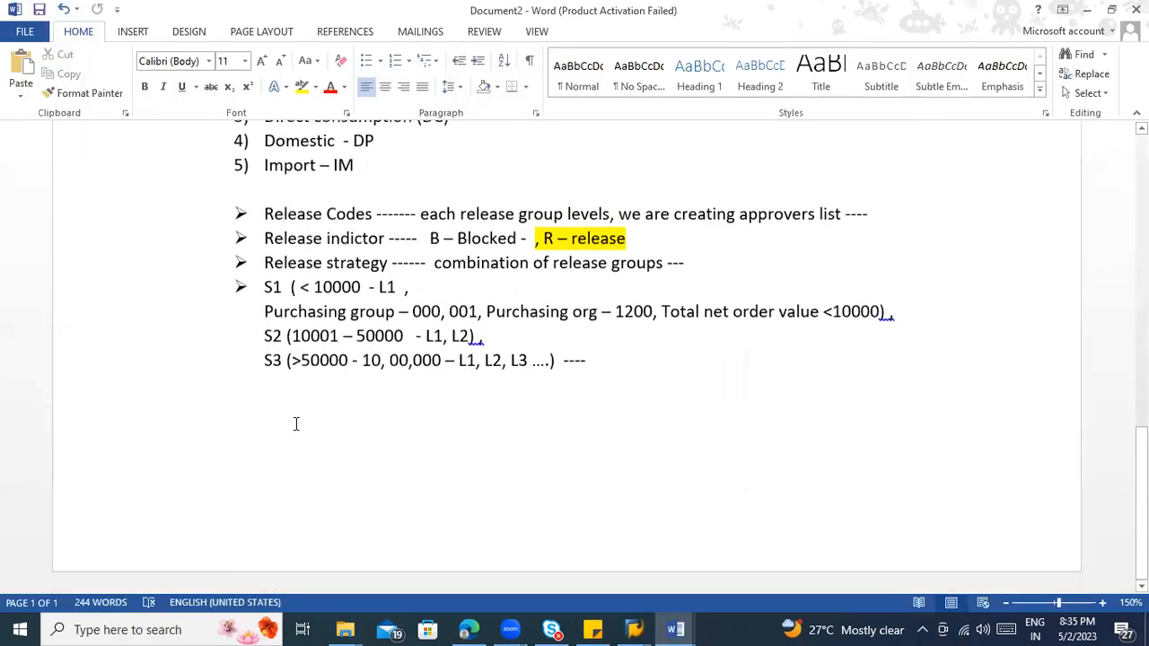
{"action": "key", "text": "Return"}
{"action": "key", "text": "Return"}
Step: Begin the new paragraph with "Internal Purchasing document – it is possible to approve"
{"action": "type", "text": "Internla"}
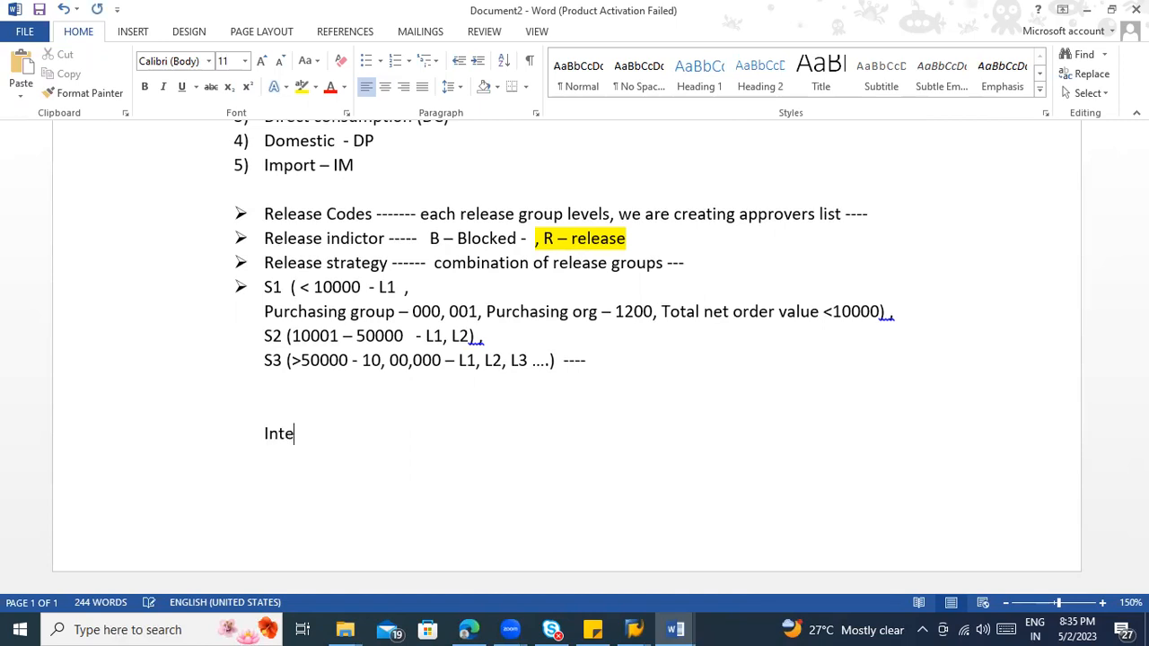
{"action": "key", "text": "BackSpace"}
{"action": "key", "text": "BackSpace"}
{"action": "key", "text": "BackSpace"}
{"action": "type", "text": "nal Purc"}
{"action": "key", "text": "BackSpace"}
{"action": "type", "text": "rchas"}
{"action": "type", "text": "ing document "}
{"action": "type", "text": "- it is possib"}
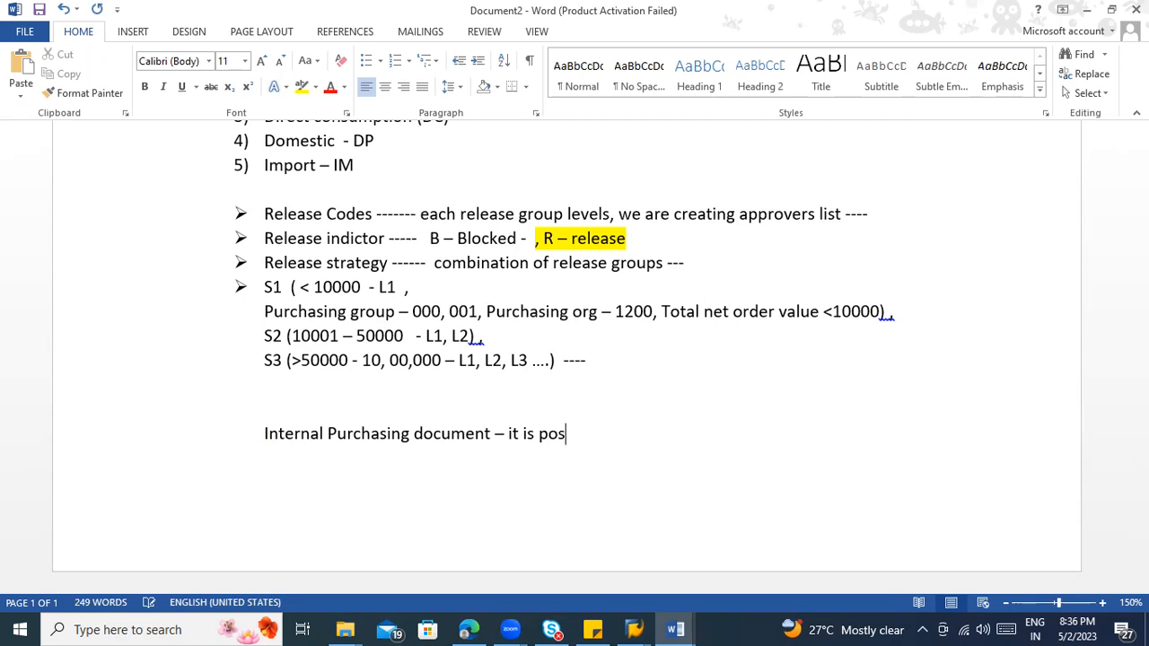
{"action": "type", "text": "le to approve"}
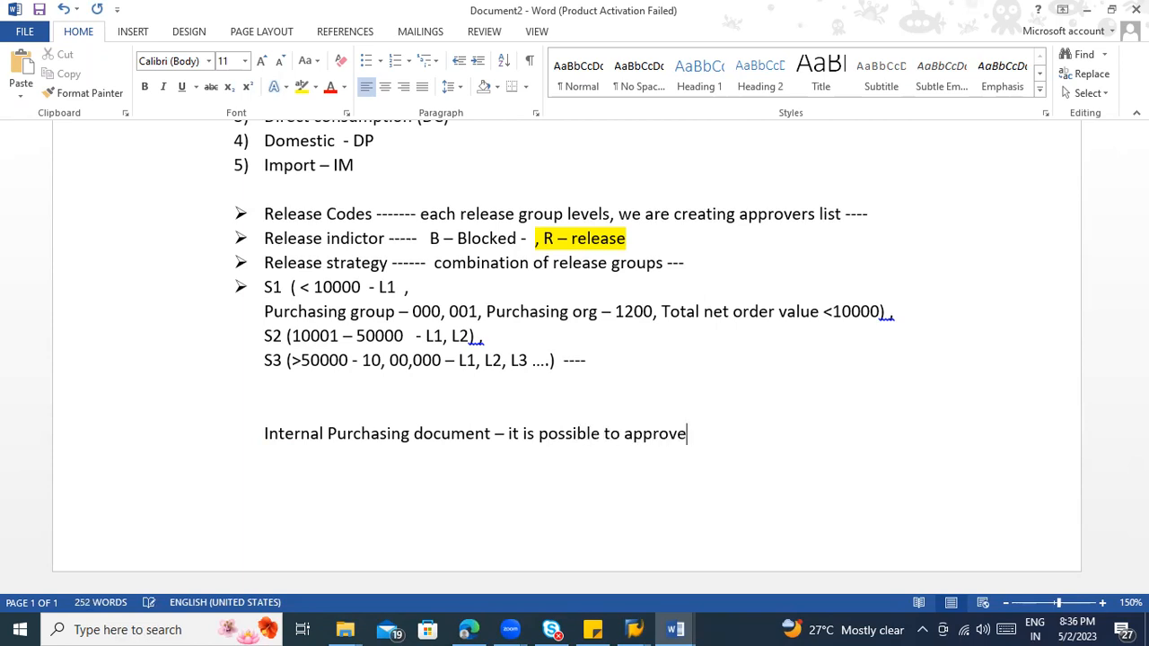
{"action": "type", "text": " or design approval str"}
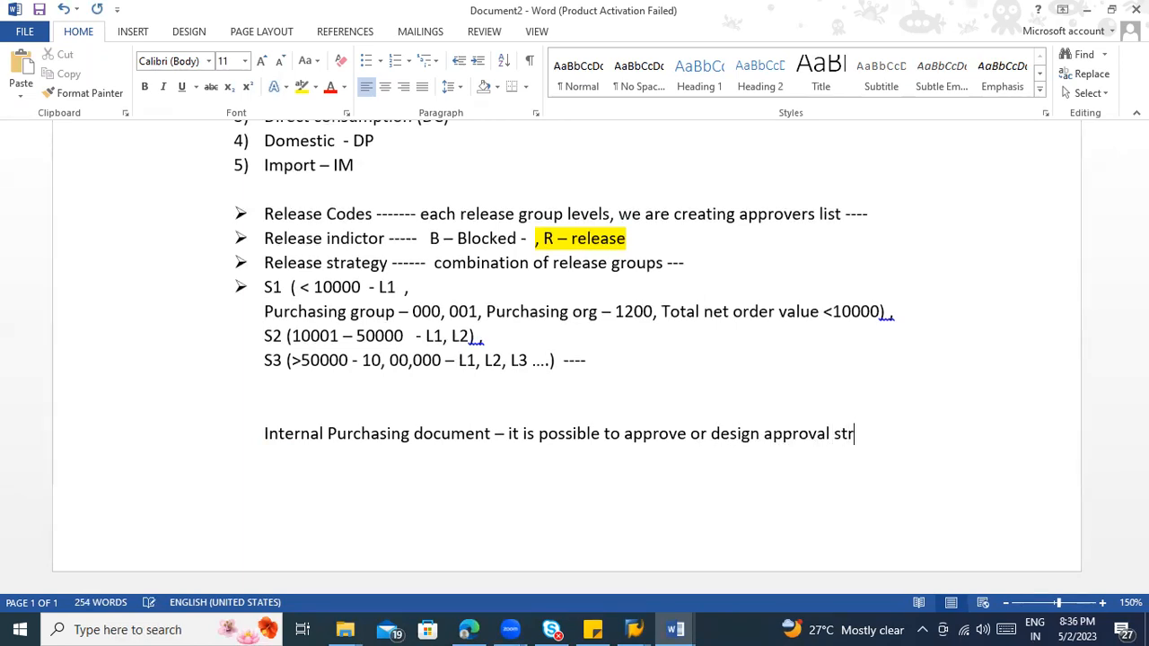
{"action": "type", "text": "ategy at Header or"}
Step: Complete the internal document note with "or design approval strategy at Header level or Item level ….." and start a new paragraph
{"action": "key", "text": "BackSpace"}
{"action": "key", "text": "BackSpace"}
{"action": "key", "text": "BackSpace"}
{"action": "type", "text": "level or Item level ....."}
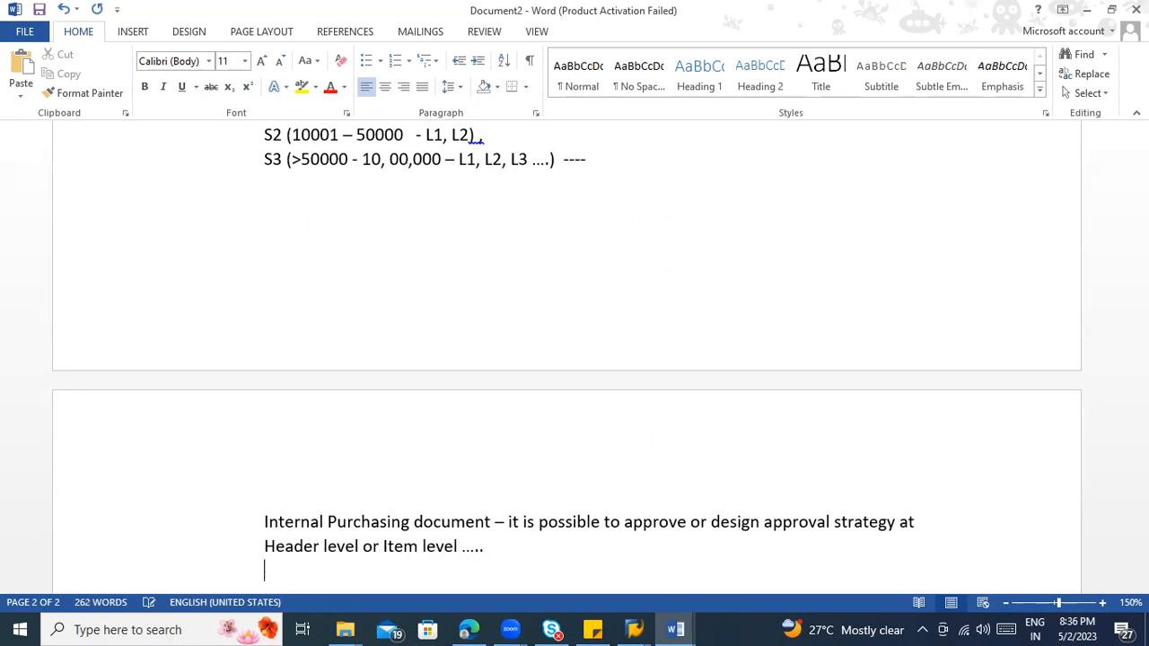
{"action": "key", "text": "Return"}
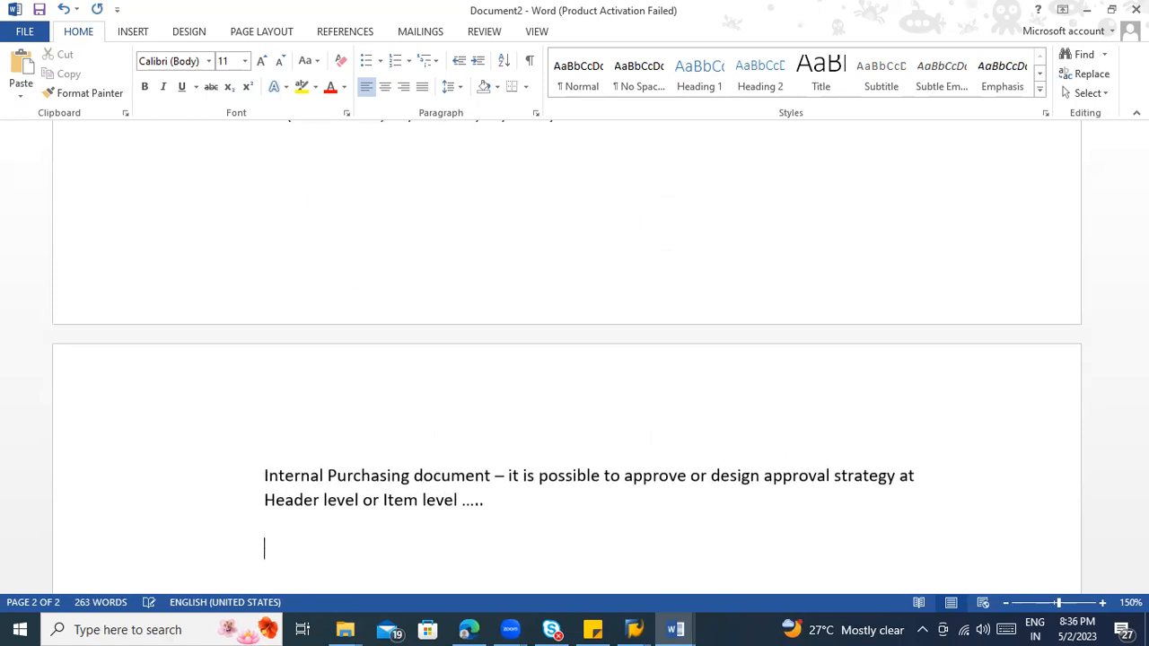
Step: Write the second note, "For external purchasing document – you must be design at header level"
{"action": "type", "text": "For e"}
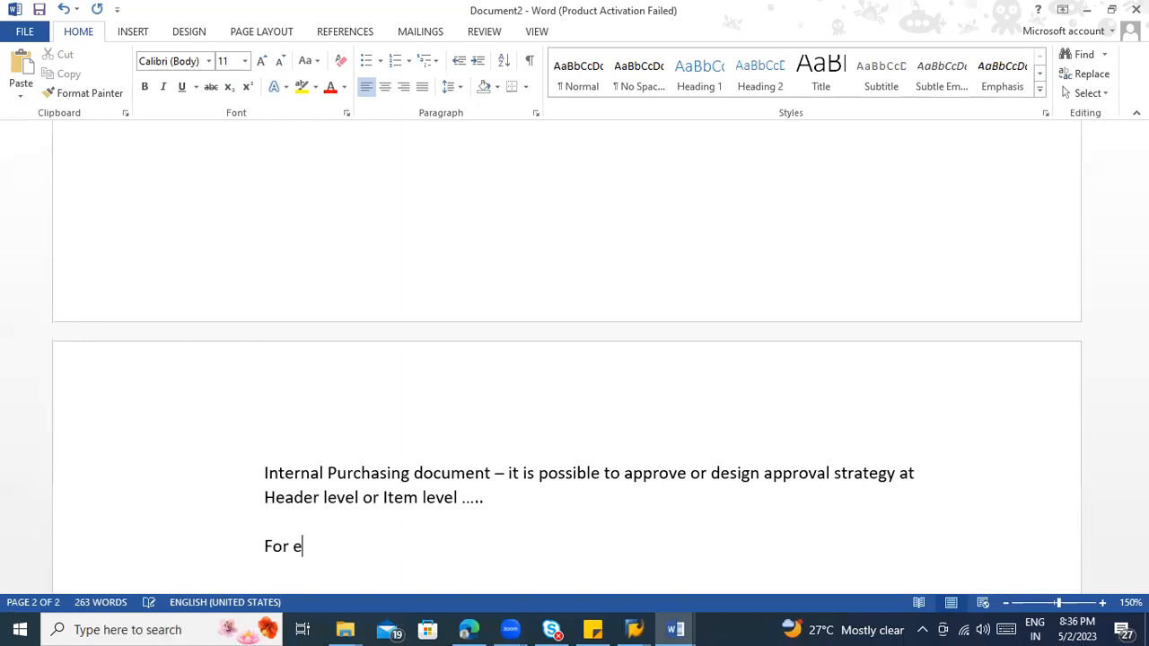
{"action": "type", "text": "xternal purchasing docu"}
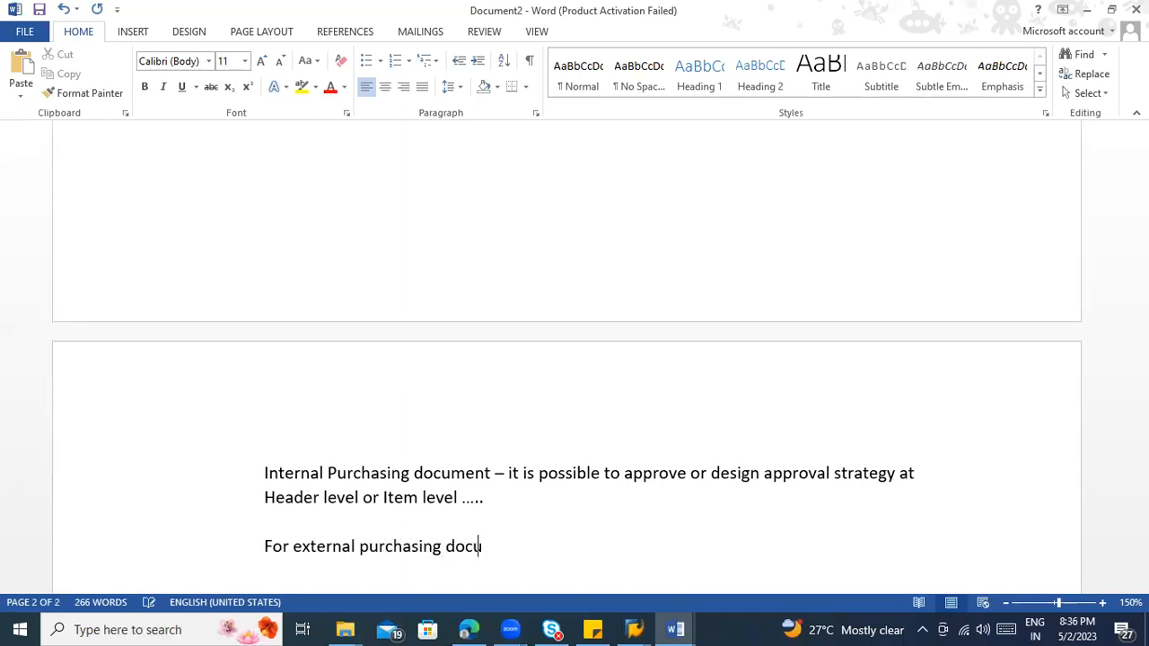
{"action": "type", "text": "ment - it"}
{"action": "type", "text": "you mus"}
{"action": "type", "text": "t be "}
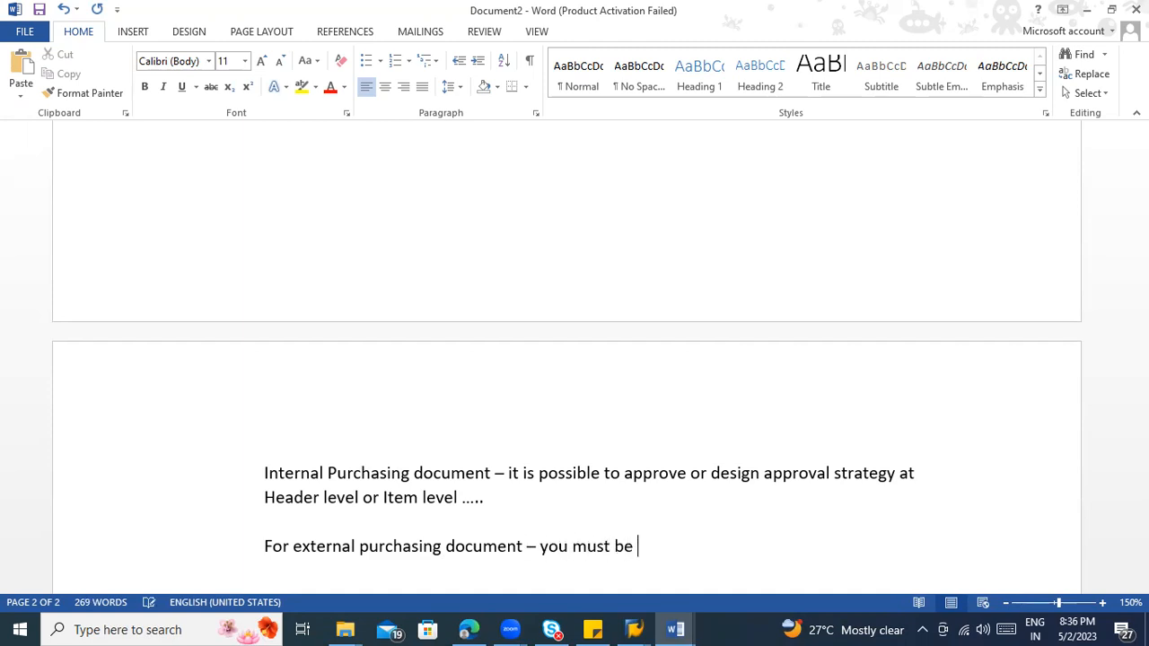
{"action": "type", "text": "design at head"}
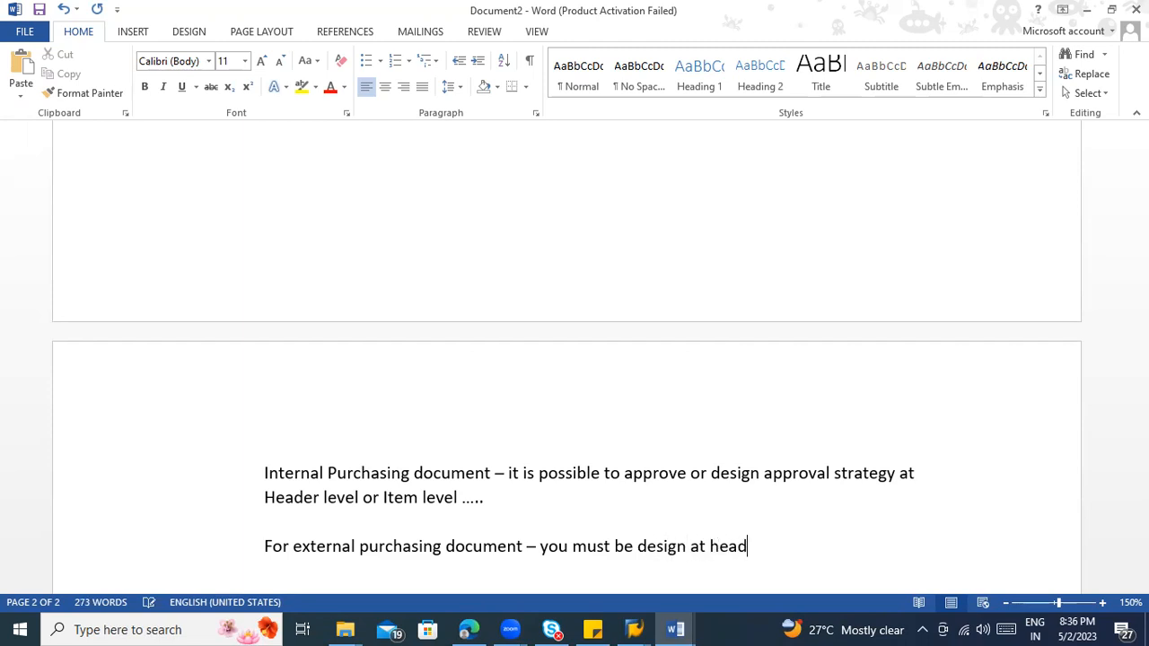
{"action": "type", "text": "er level ,"}
Step: Extend the external document note with ", it is not possible at item level"
{"action": "scroll", "coordinate": [633, 343], "scroll_direction": "down", "scroll_amount": 3}
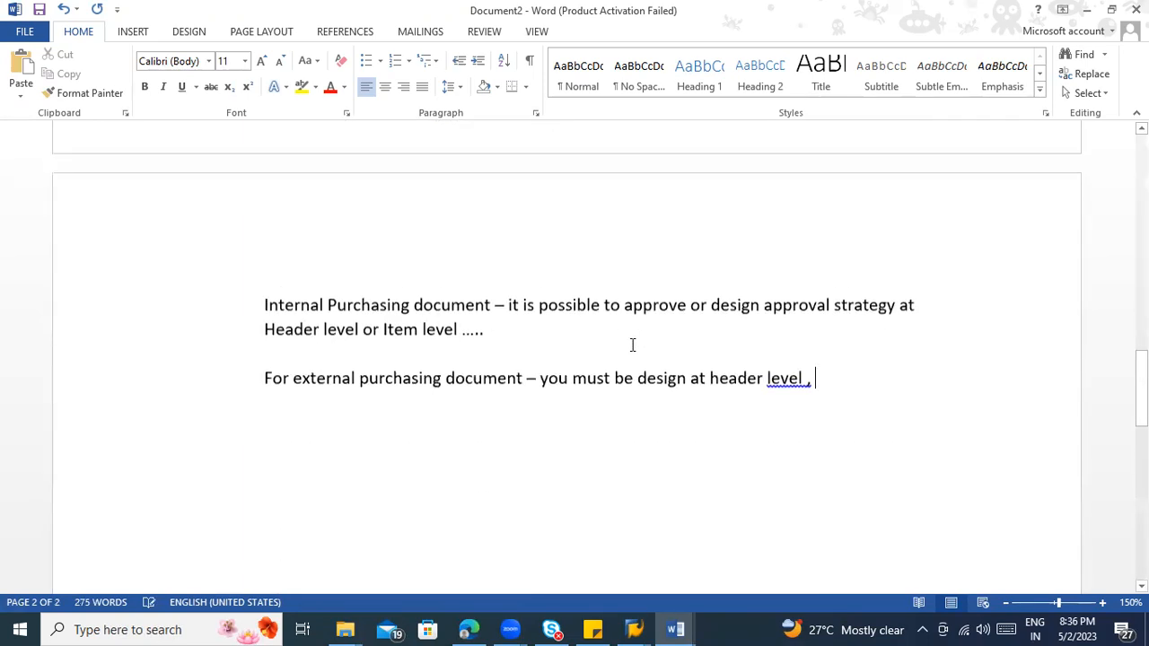
{"action": "type", "text": ", it"}
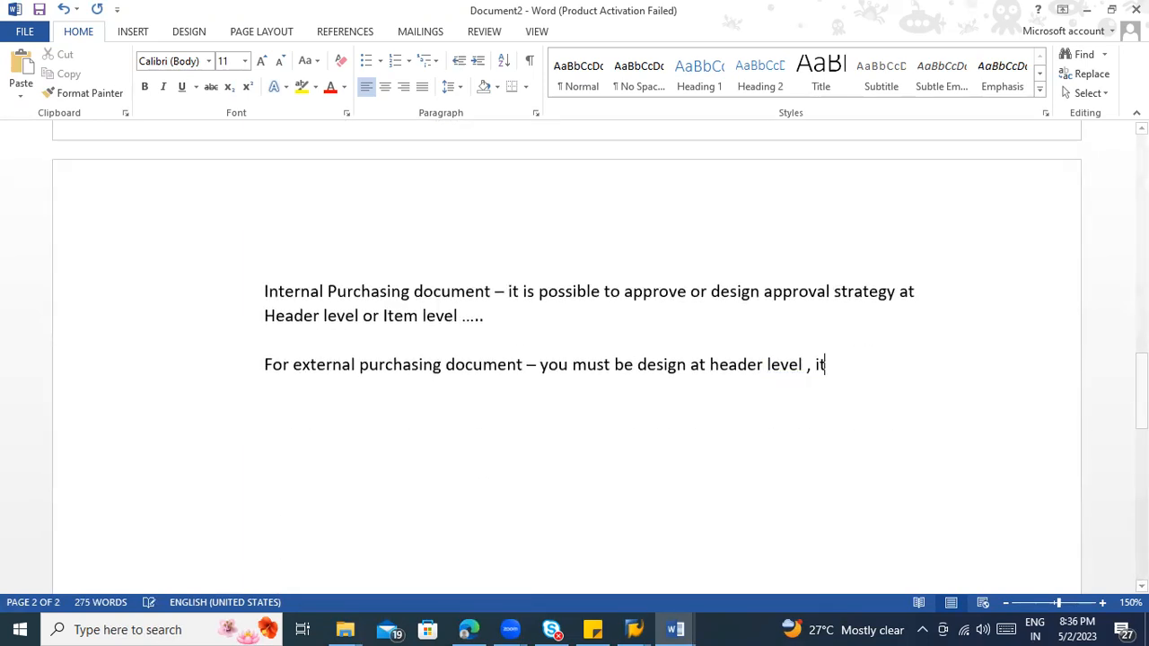
{"action": "type", "text": " is not possible"}
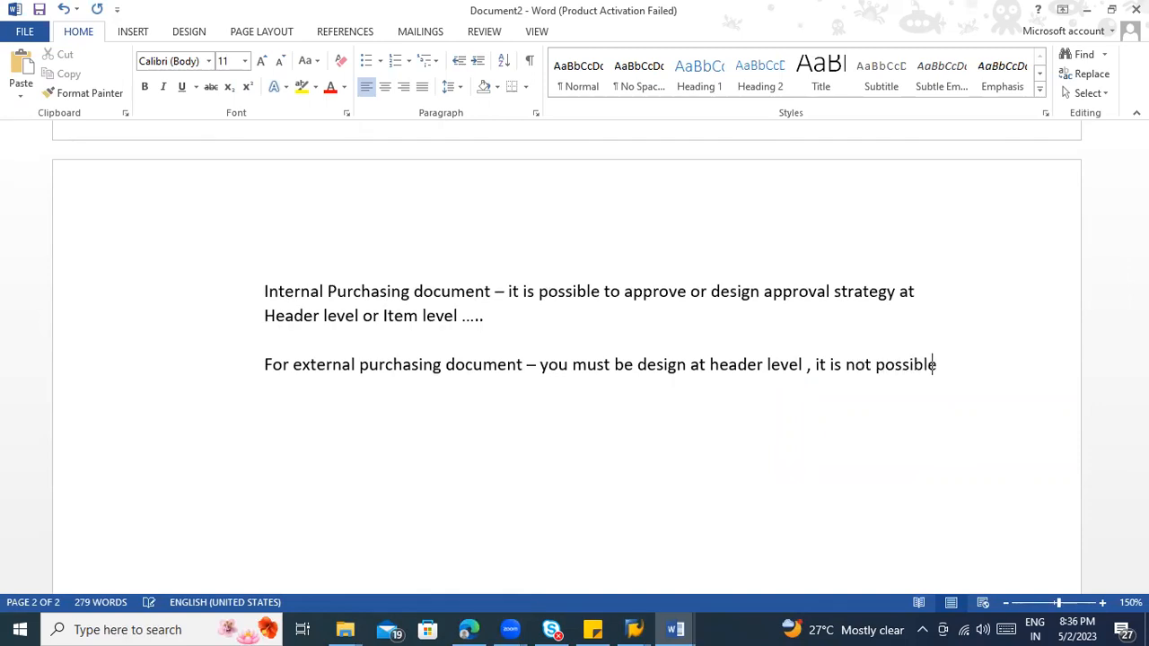
{"action": "type", "text": " at item level"}
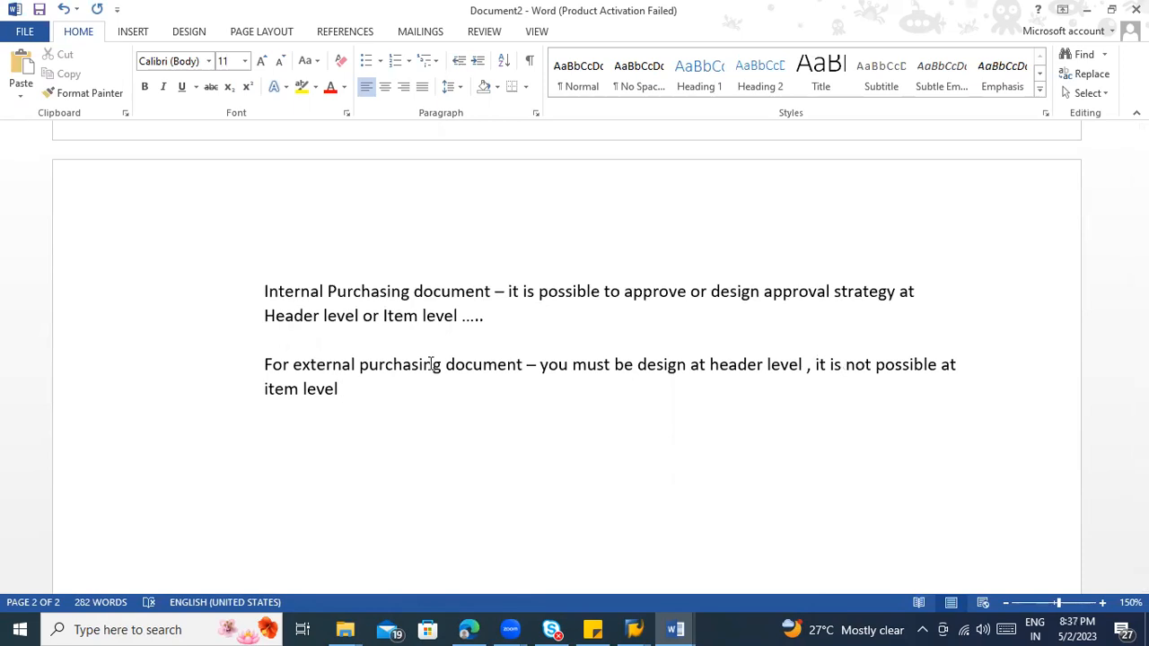
Step: Add "1) PR" at the end of the internal purchasing document note
{"action": "left_click", "coordinate": [565, 333]}
{"action": "type", "text": "1) PR"}
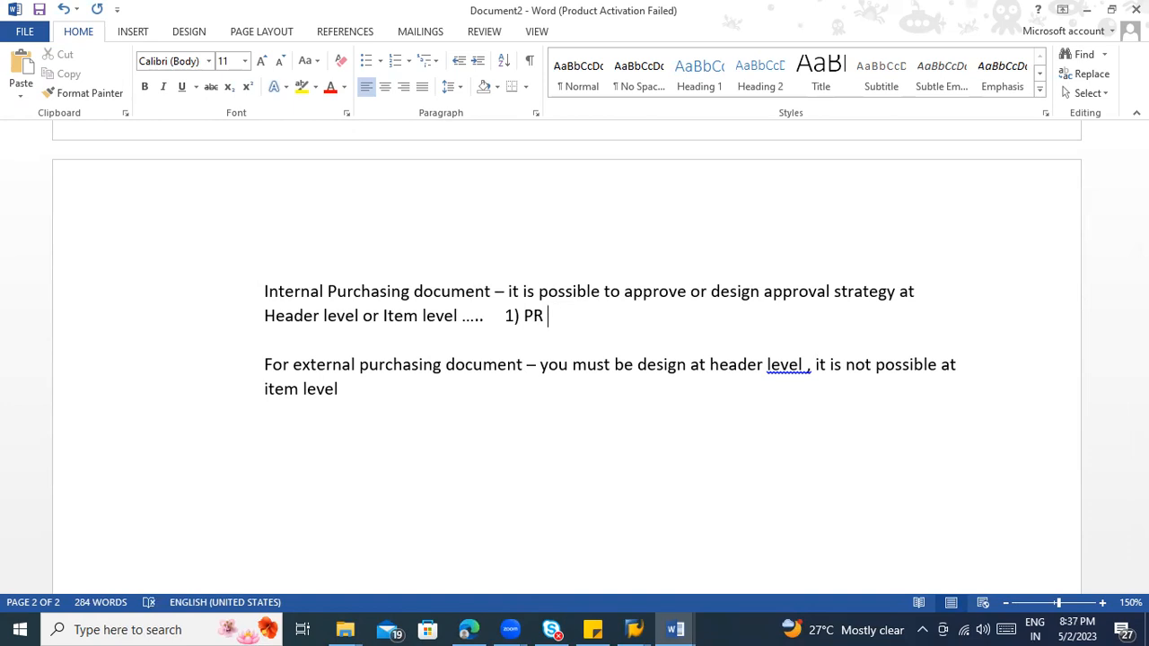
Step: Append "------- 1) RFQ, PO, Contract , Scheduling agreement" to the external purchasing document note
{"action": "left_click", "coordinate": [428, 388]}
{"action": "type", "text": "------- 1) RFQ"}
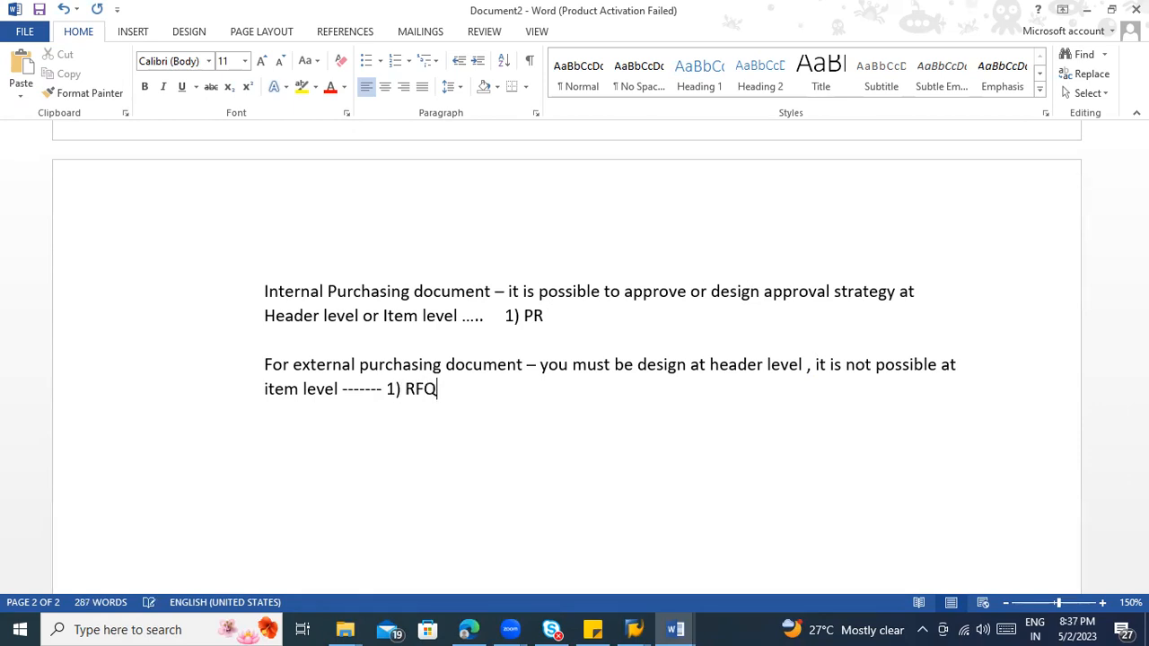
{"action": "type", "text": ", PO, Contract , Sche"}
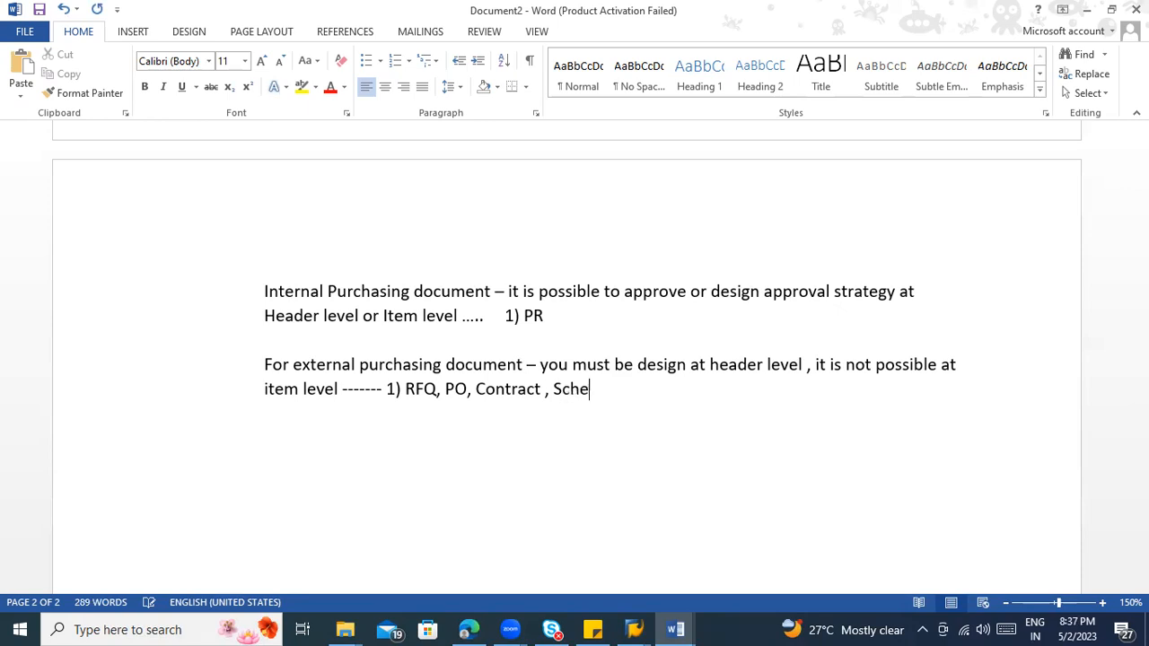
{"action": "type", "text": "duling agreement"}
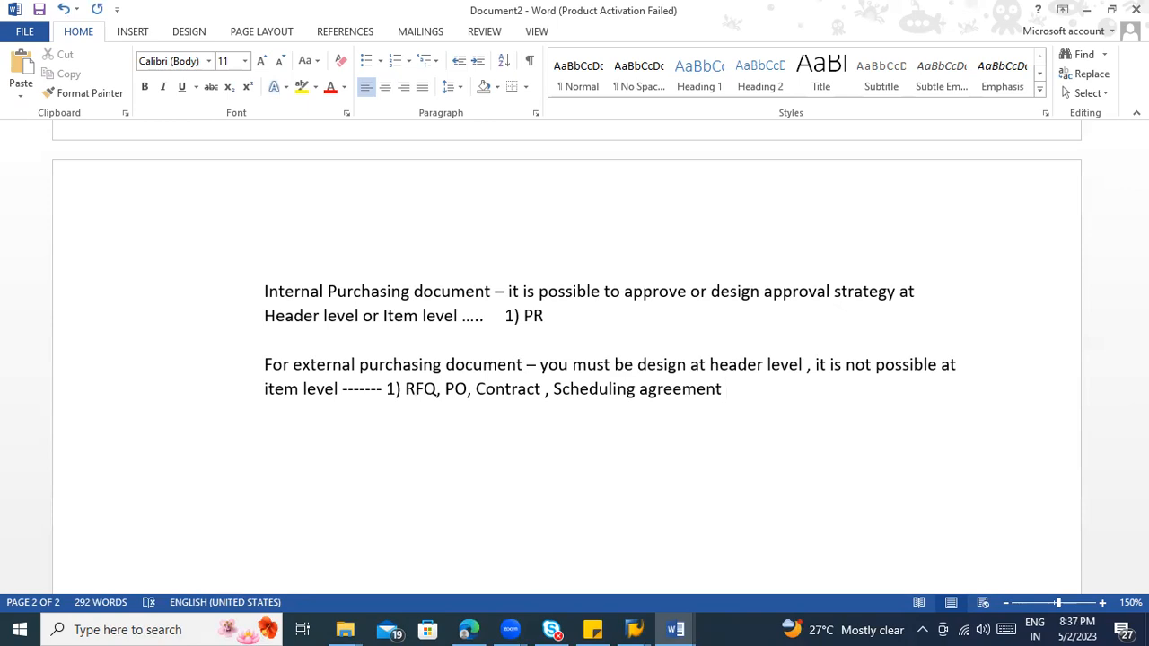
{"action": "left_click", "coordinate": [405, 391]}
{"action": "left_click_drag", "start_coordinate": [437, 395], "coordinate": [723, 403]}
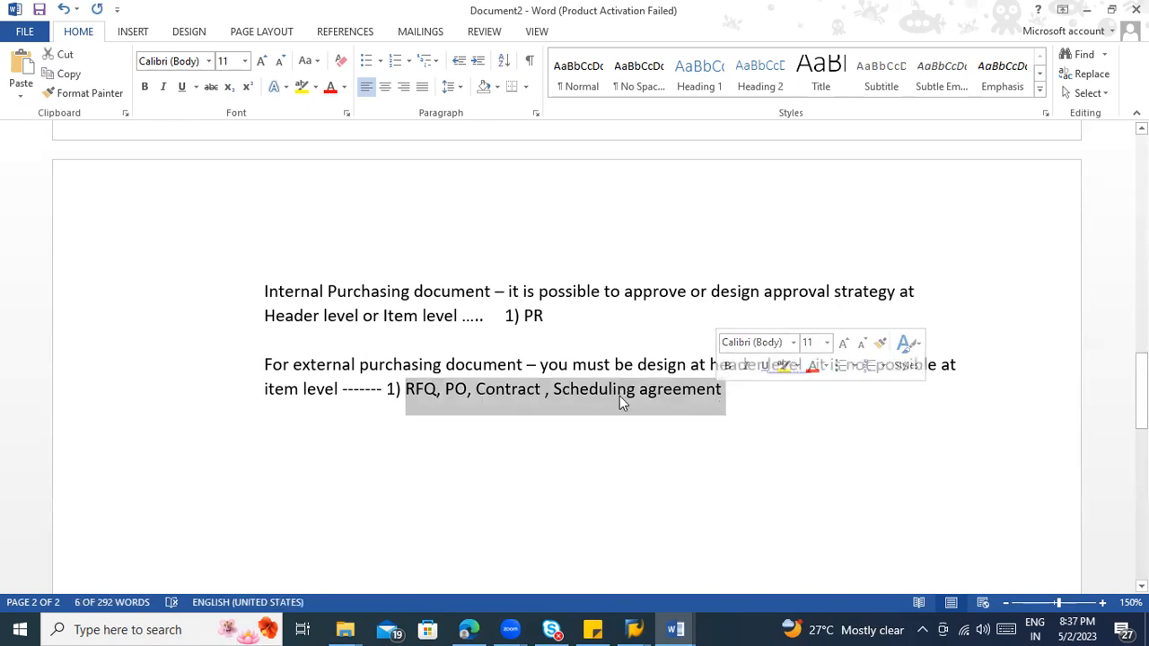
{"action": "left_click", "coordinate": [392, 362]}
{"action": "left_click_drag", "start_coordinate": [547, 316], "coordinate": [527, 322]}
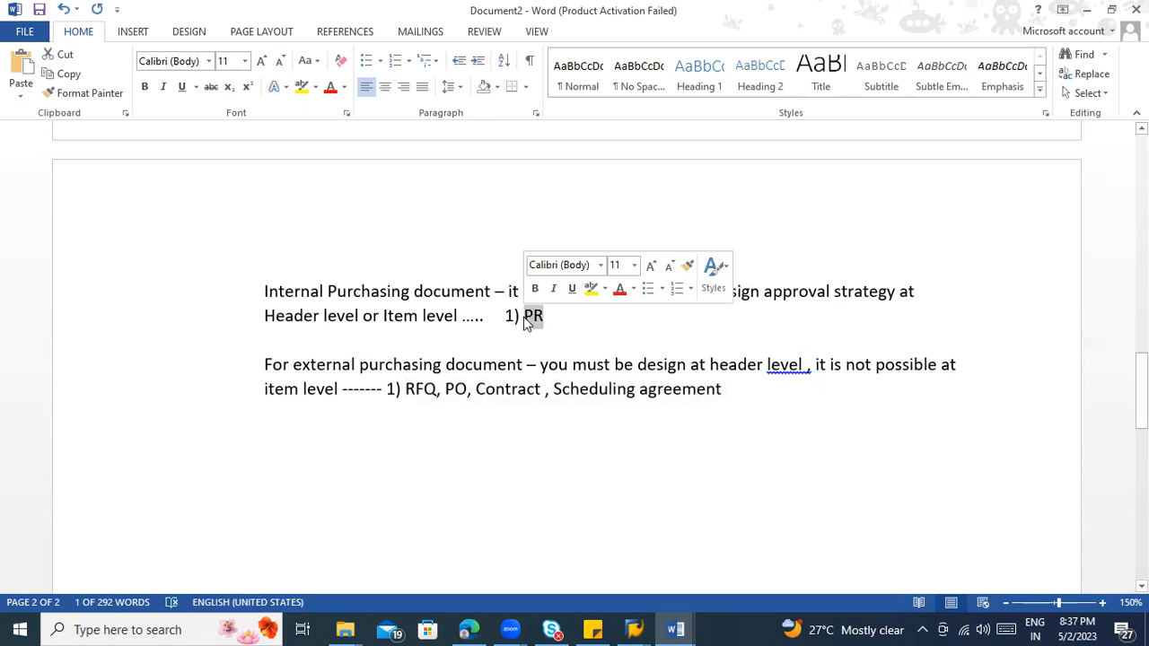
{"action": "left_click", "coordinate": [377, 430]}
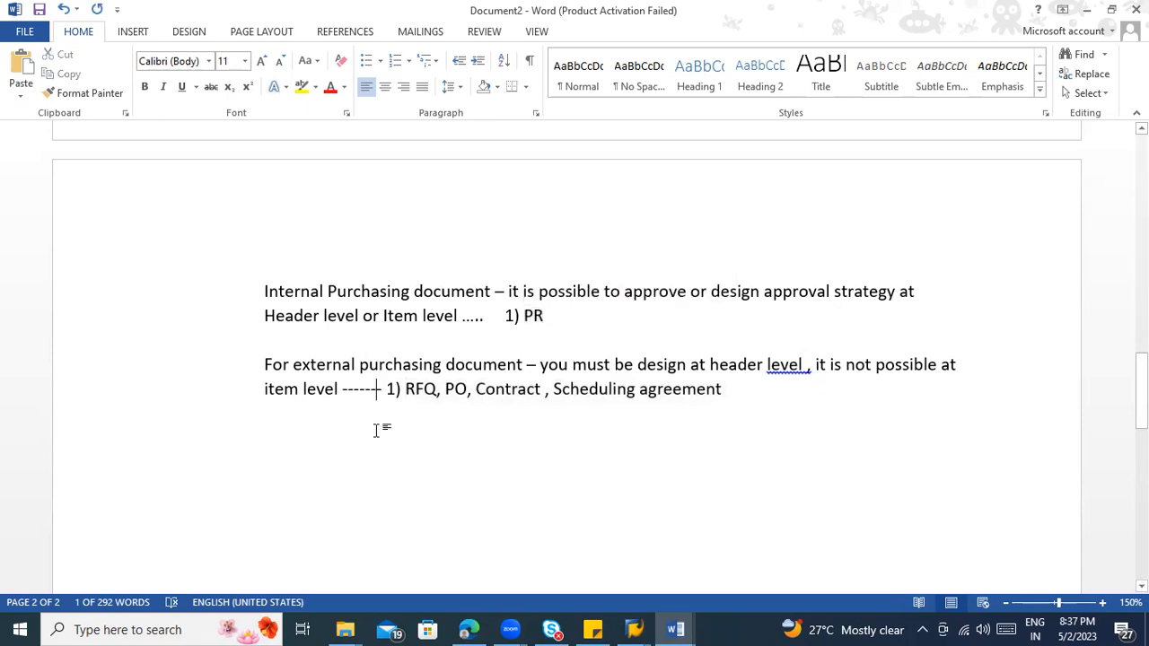
Step: Accept the suggested comma spacing corrections after "level" and "Contract" in the external document note
{"action": "right_click", "coordinate": [798, 375]}
{"action": "left_click", "coordinate": [812, 388]}
{"action": "right_click", "coordinate": [557, 385]}
{"action": "left_click", "coordinate": [585, 410]}
{"action": "scroll", "coordinate": [602, 446], "scroll_direction": "down", "scroll_amount": 1}
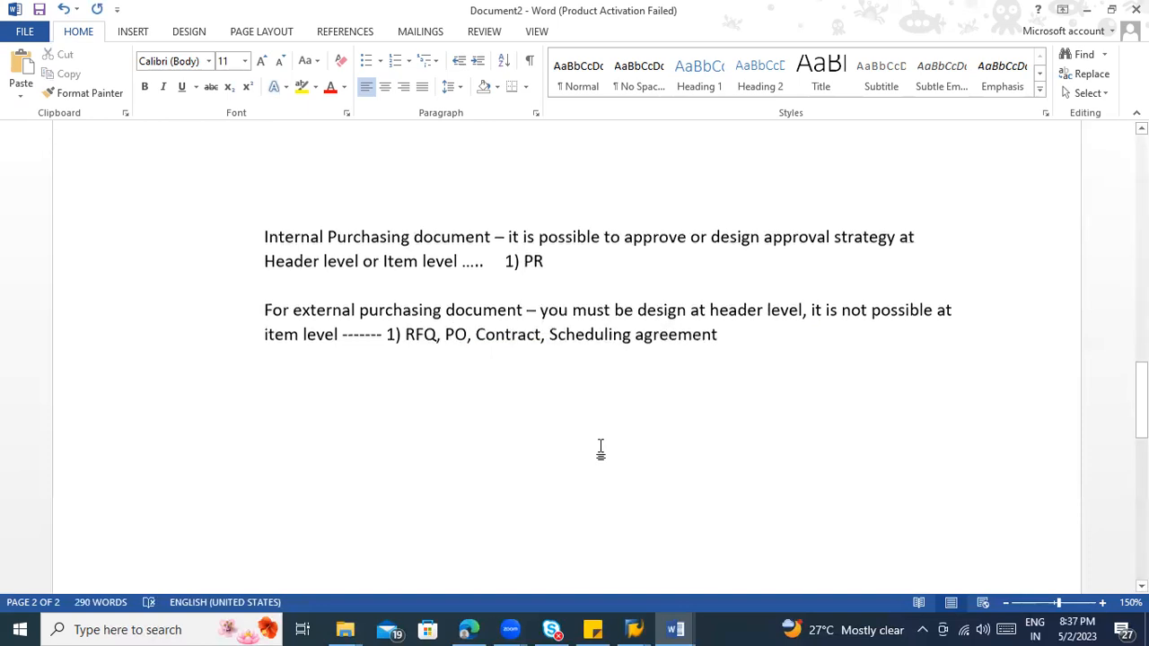
{"action": "left_click", "coordinate": [782, 333]}
{"action": "scroll", "coordinate": [781, 350], "scroll_direction": "up", "scroll_amount": 2}
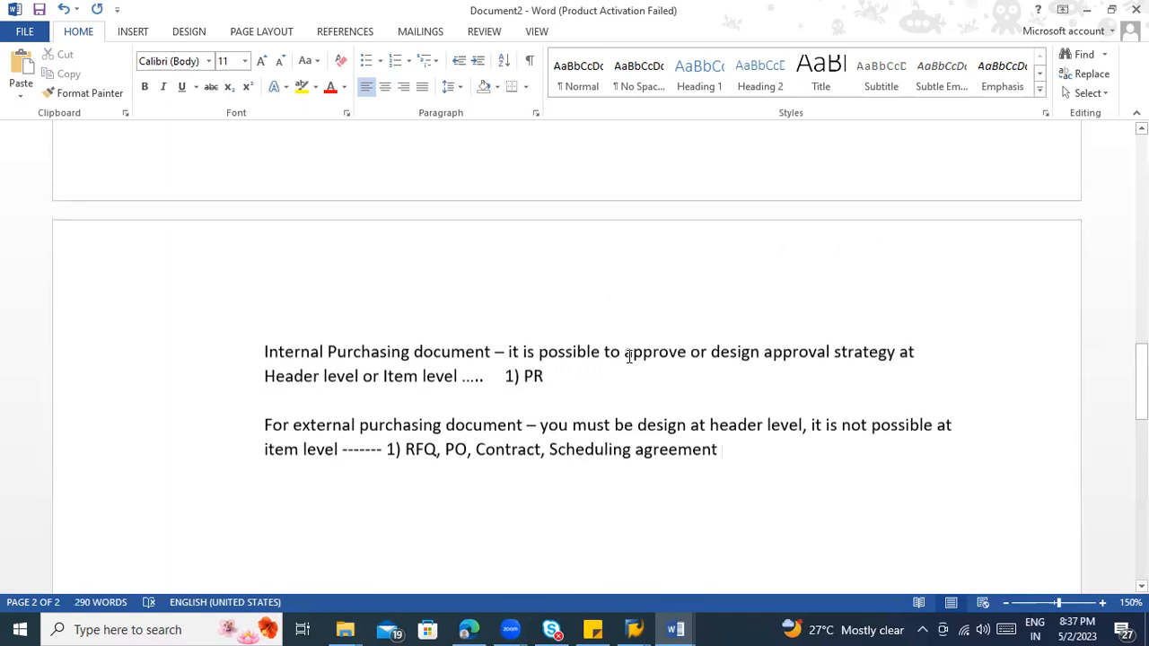
{"action": "left_click_drag", "start_coordinate": [545, 376], "coordinate": [522, 377]}
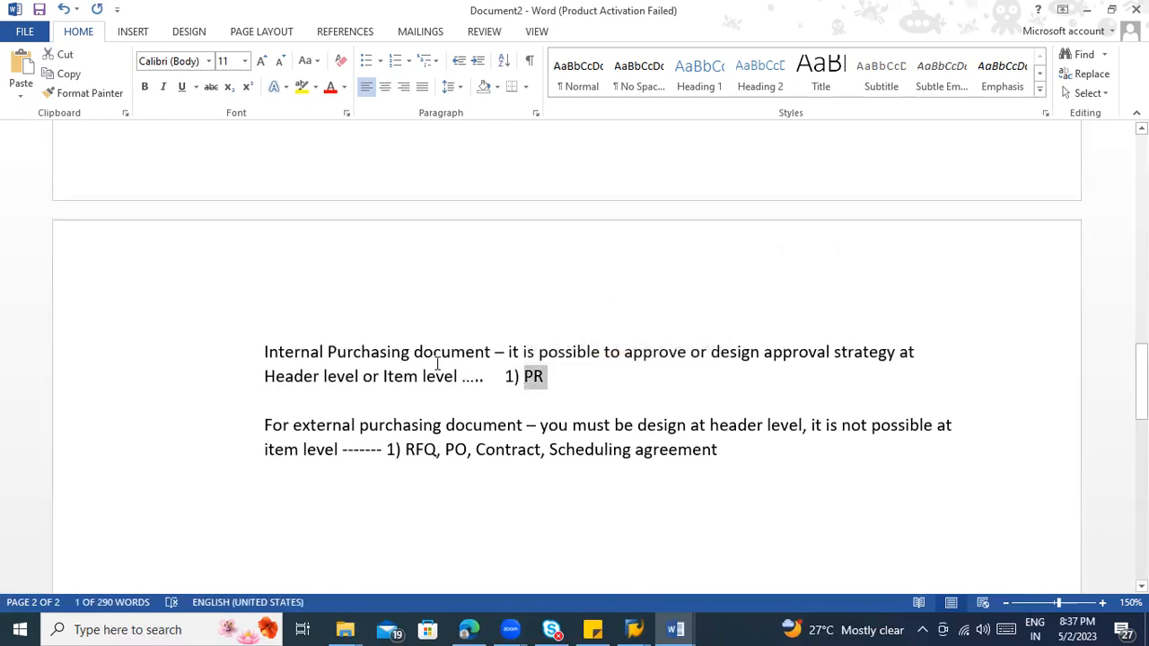
{"action": "left_click", "coordinate": [643, 451]}
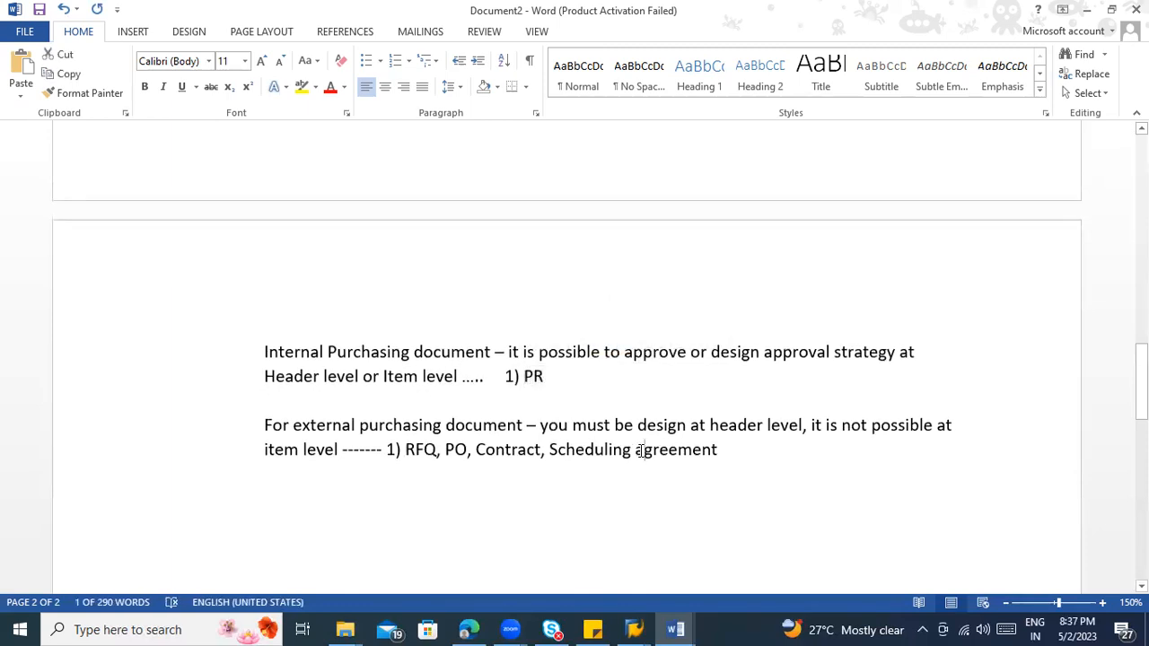
{"action": "scroll", "coordinate": [644, 451], "scroll_direction": "down", "scroll_amount": 2}
{"action": "left_click", "coordinate": [364, 332]}
{"action": "left_click", "coordinate": [729, 305]}
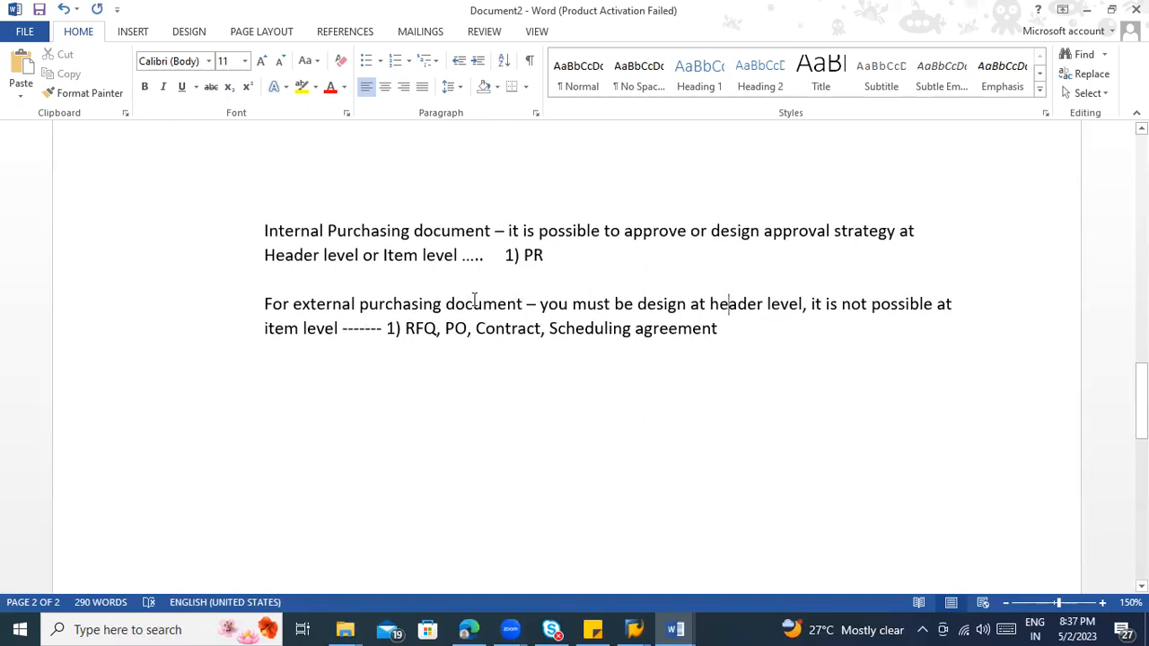
{"action": "left_click_drag", "start_coordinate": [407, 328], "coordinate": [718, 336]}
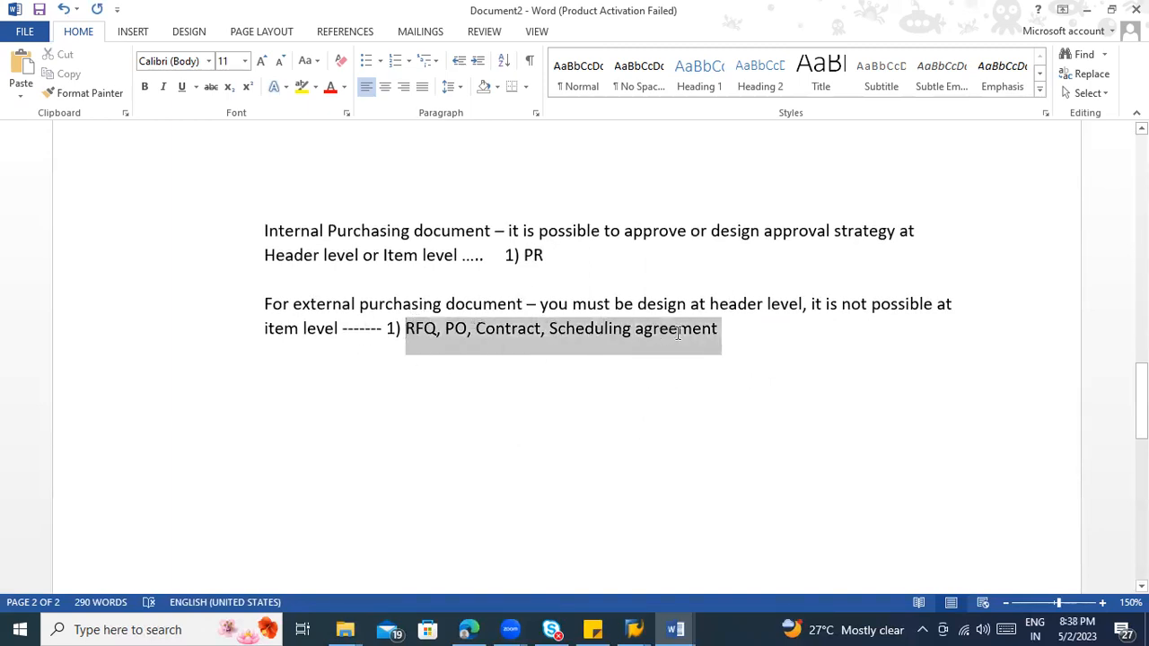
{"action": "left_click", "coordinate": [610, 368]}
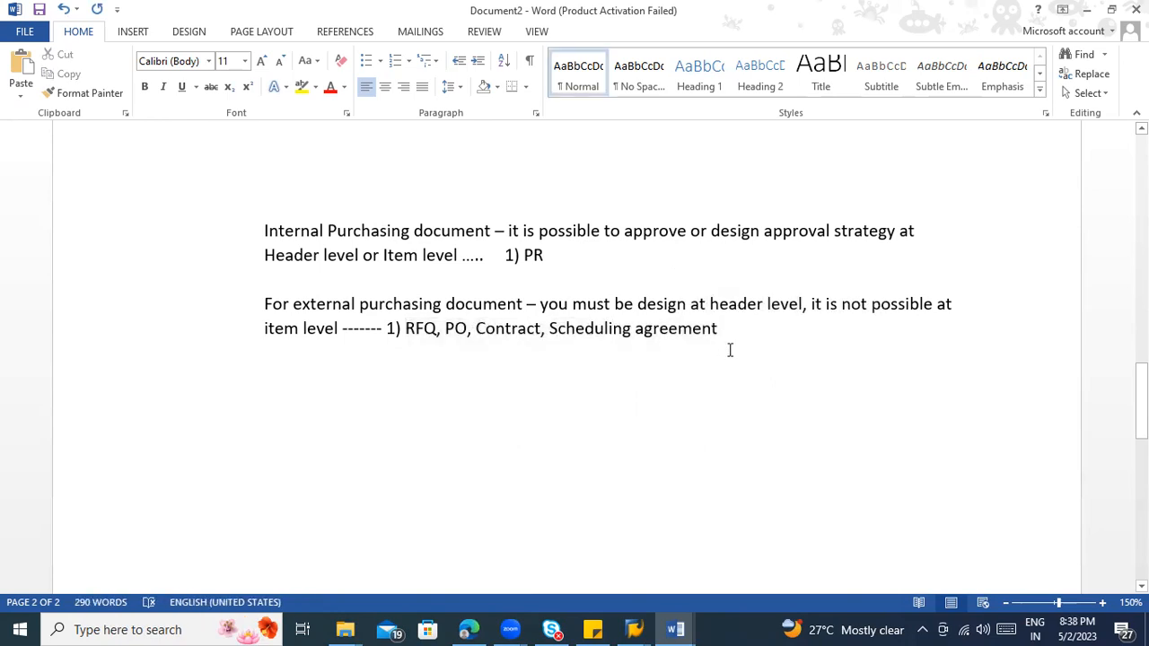
{"action": "key", "text": "ctrl+s"}
{"action": "key", "text": "Escape"}
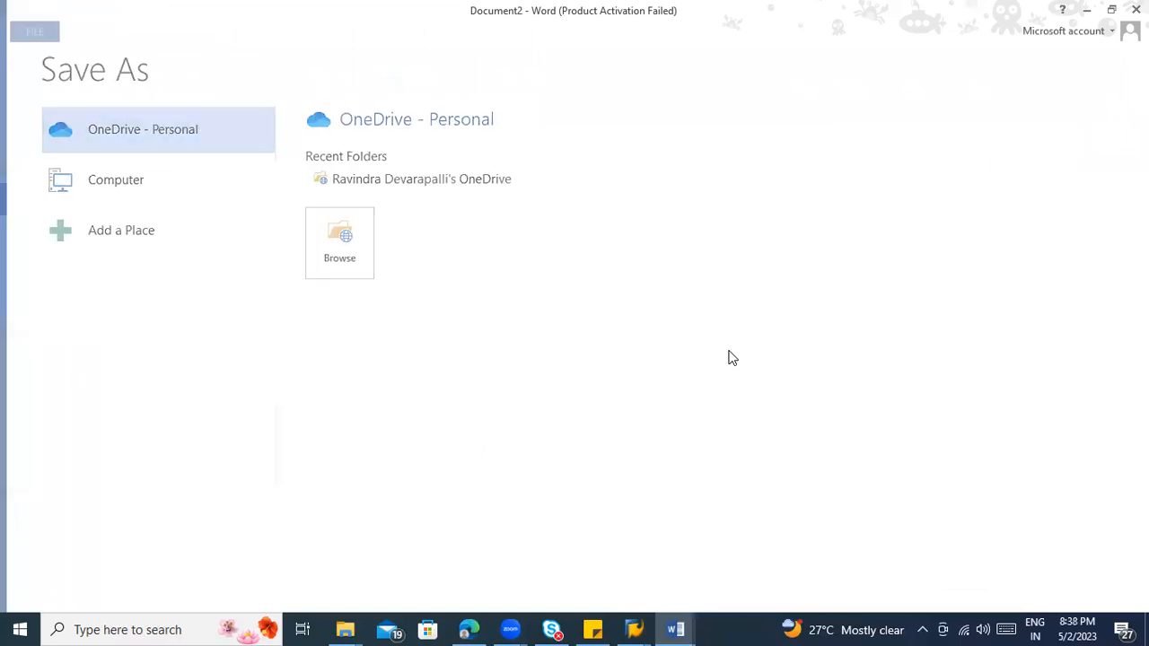
{"action": "scroll", "coordinate": [628, 341], "scroll_direction": "up", "scroll_amount": 1}
{"action": "left_click_drag", "start_coordinate": [551, 316], "coordinate": [502, 317]}
{"action": "left_click", "coordinate": [550, 325]}
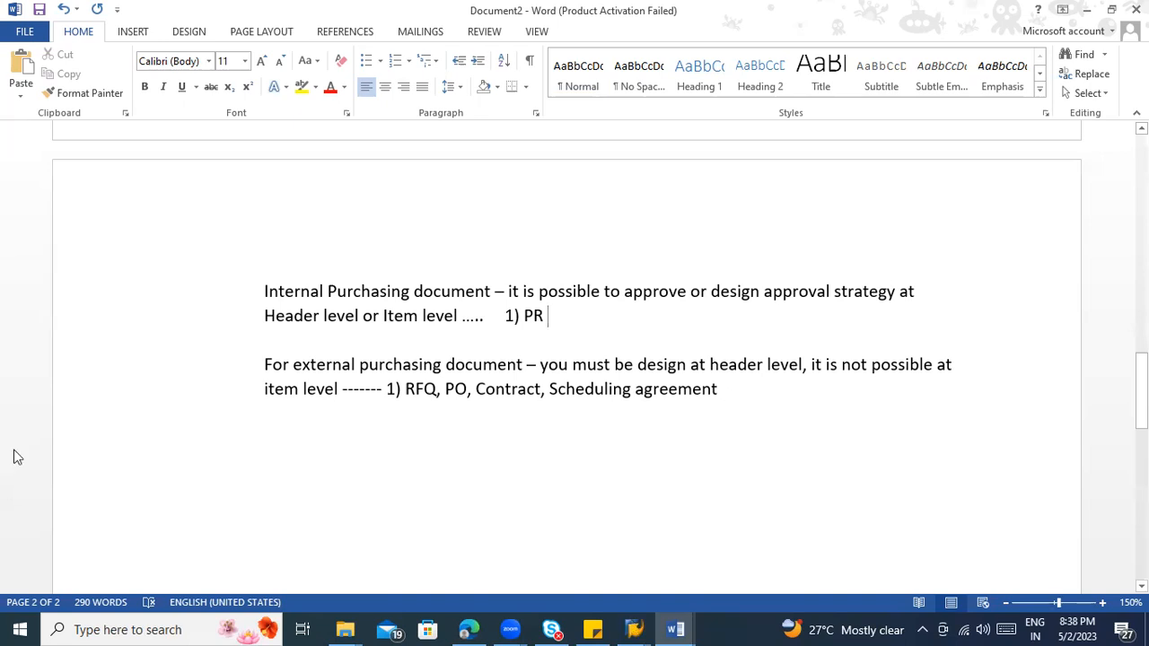
Step: Switch to the SAP IMG and expand Purchasing's Purchase Requisition, Release Procedure and Procedure with Classification nodes
{"action": "key", "text": "alt+Tab"}
{"action": "scroll", "coordinate": [937, 339], "scroll_direction": "up", "scroll_amount": 3}
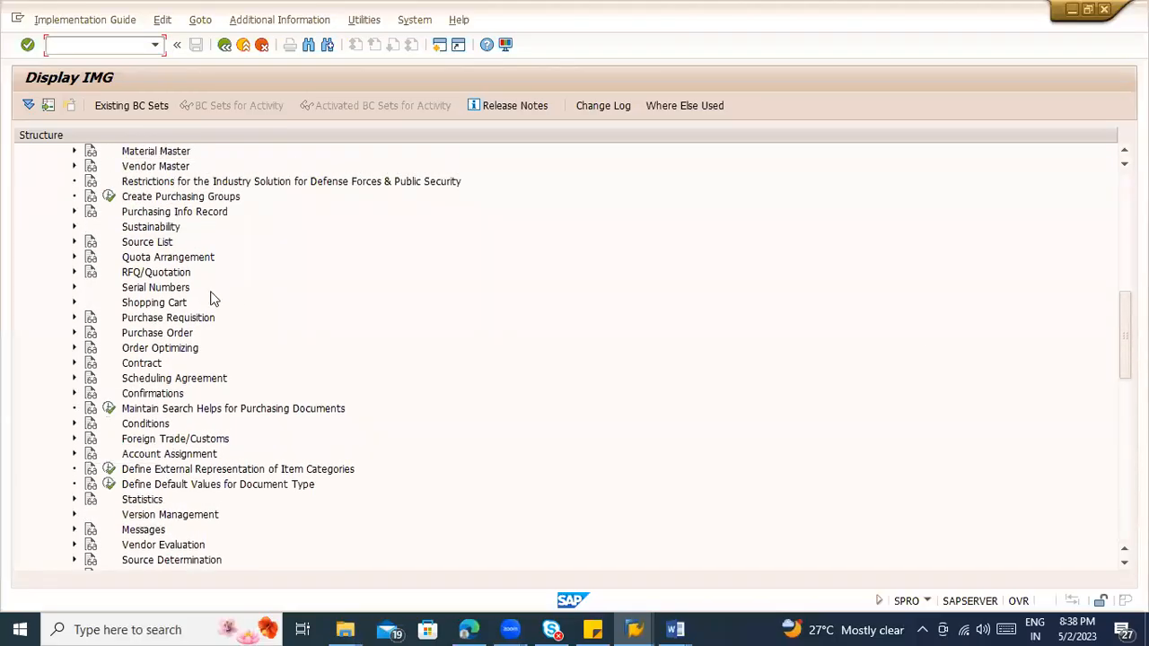
{"action": "scroll", "coordinate": [250, 312], "scroll_direction": "up", "scroll_amount": 1}
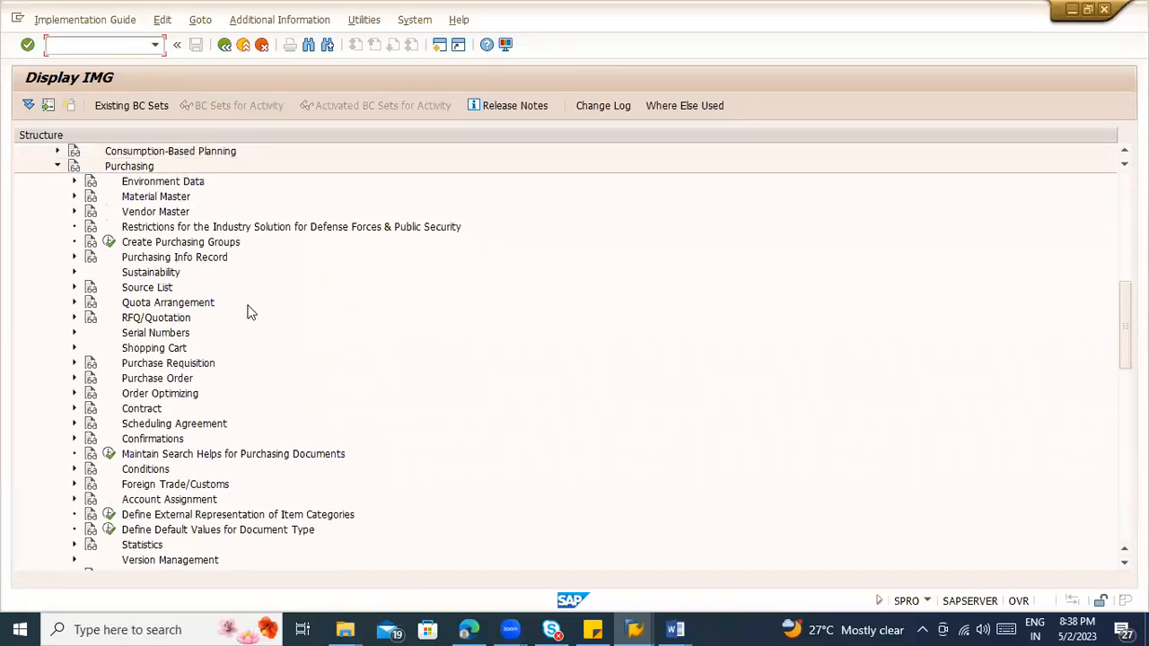
{"action": "left_click", "coordinate": [76, 365]}
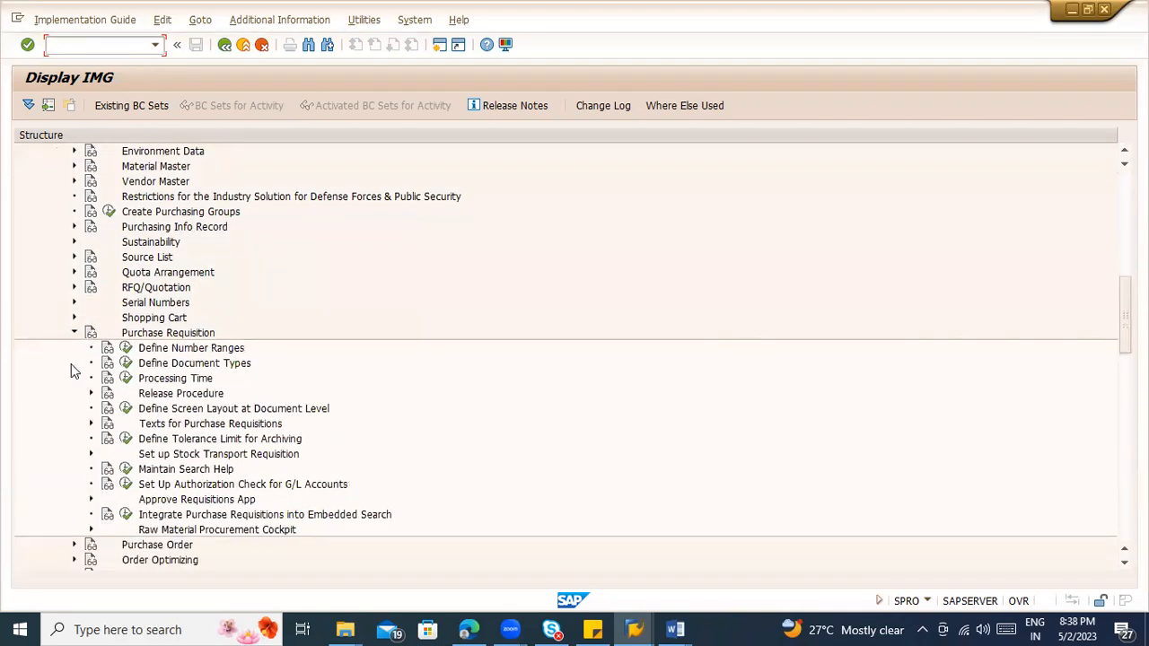
{"action": "left_click", "coordinate": [89, 378]}
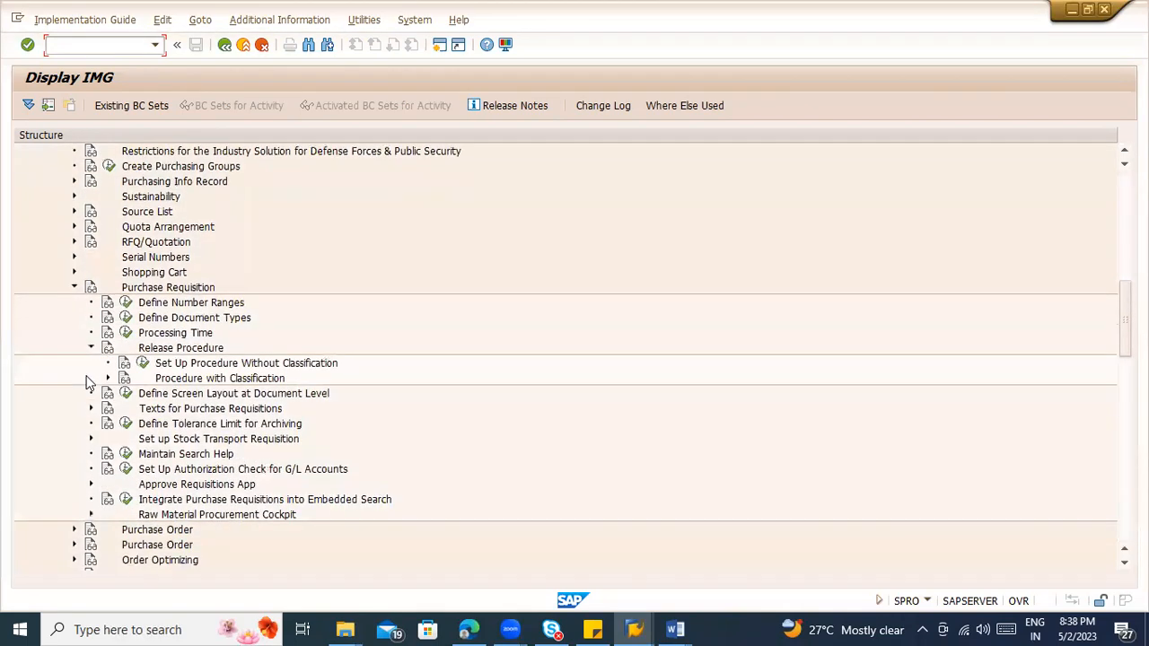
{"action": "left_click", "coordinate": [107, 379]}
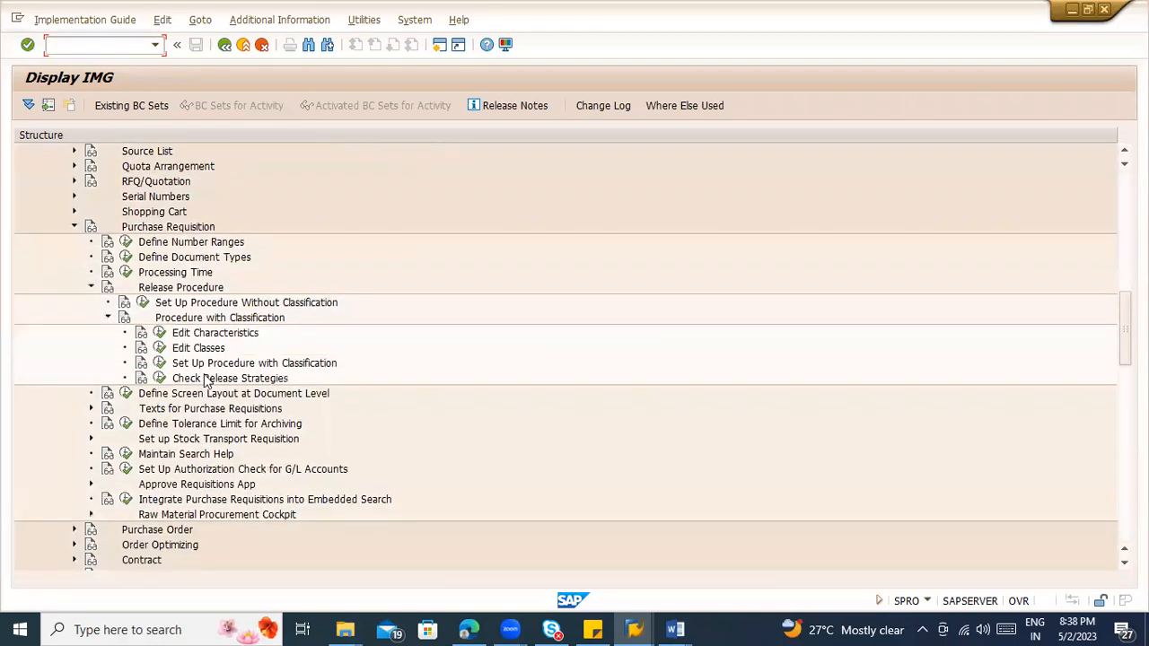
Step: Run the Edit Characteristics activity for the purchase requisition release procedure with classification
{"action": "left_click", "coordinate": [218, 319]}
{"action": "left_click", "coordinate": [210, 336]}
{"action": "left_click", "coordinate": [184, 320]}
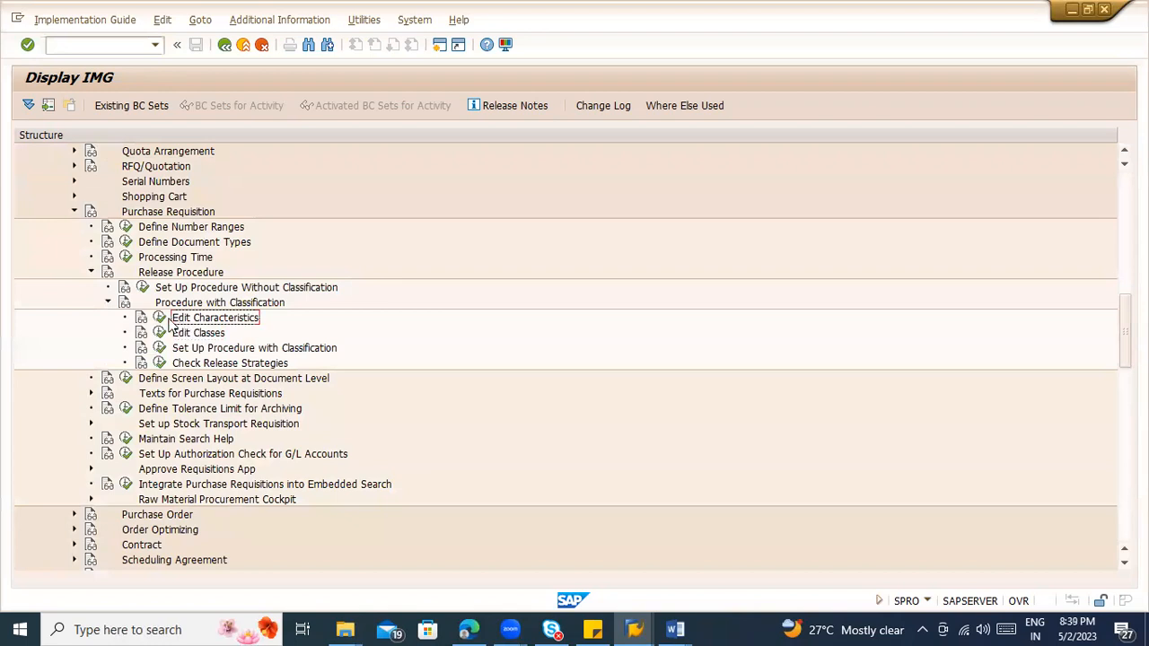
{"action": "left_click", "coordinate": [162, 320]}
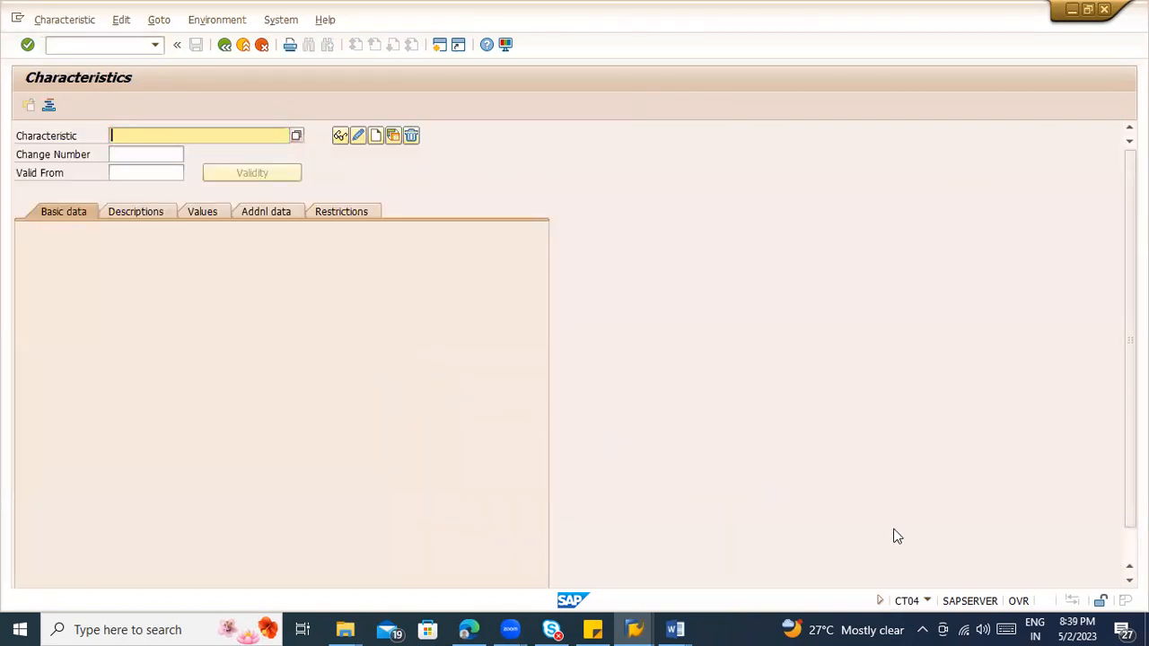
{"action": "left_click", "coordinate": [823, 97]}
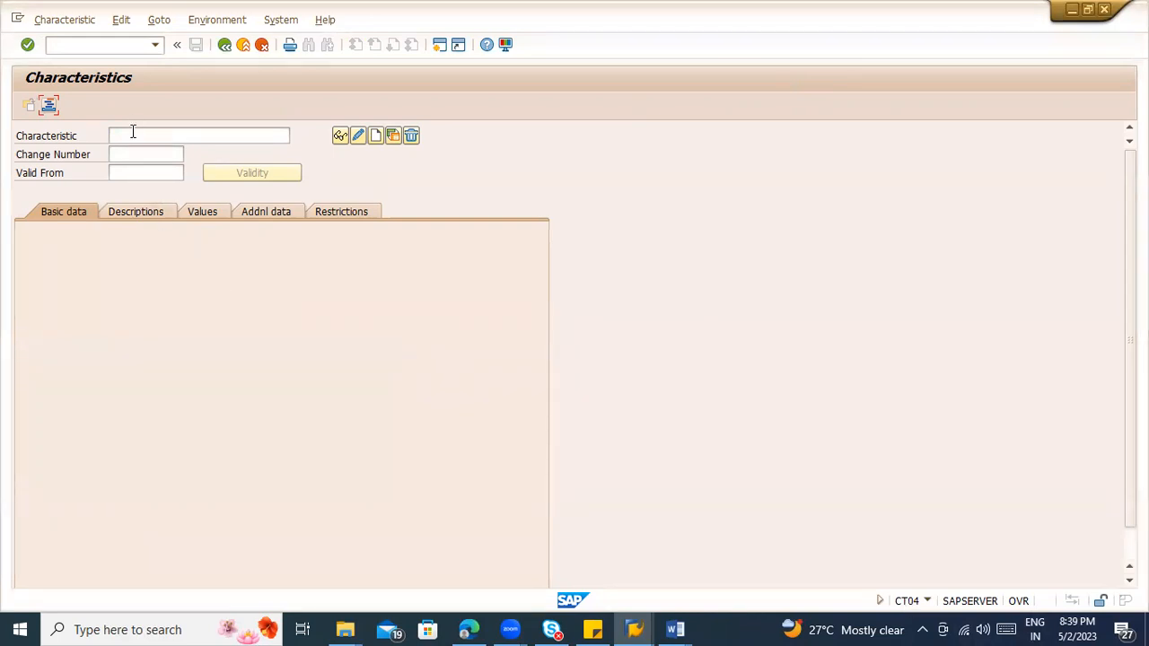
Step: Start creating a new characteristic named ZMM_IP_PG
{"action": "left_click", "coordinate": [133, 133]}
{"action": "type", "text": "Z"}
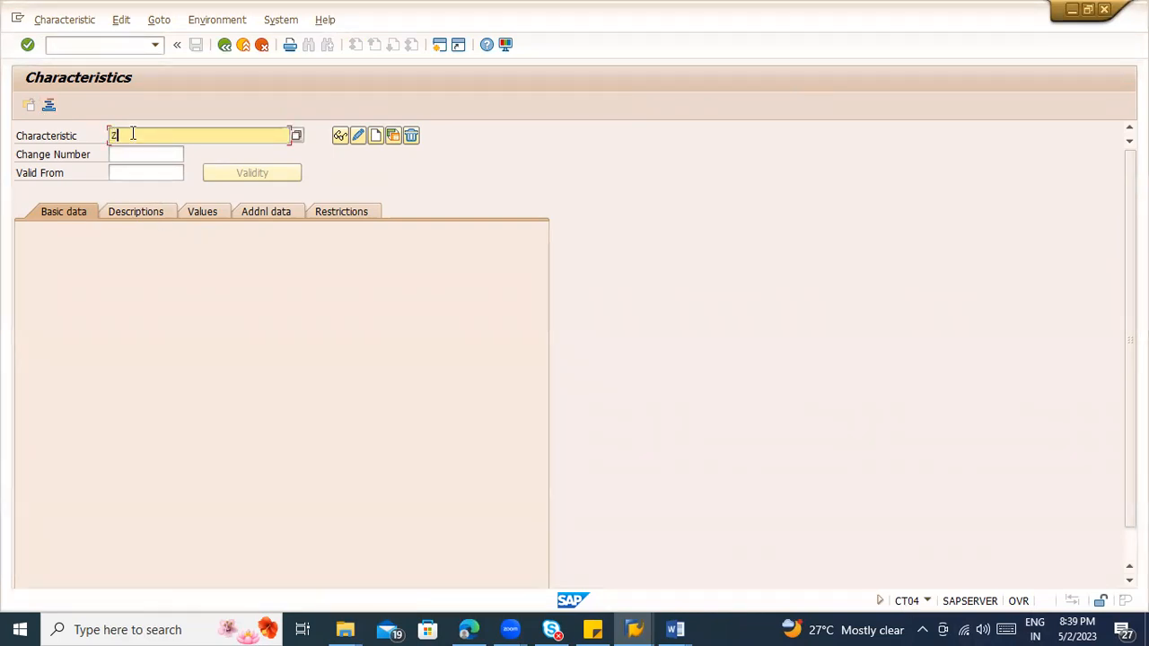
{"action": "type", "text": "MM_PR_PG"}
{"action": "double_click", "coordinate": [126, 141]}
{"action": "left_click", "coordinate": [128, 139]}
{"action": "mouse_move", "coordinate": [130, 135]}
{"action": "left_mouse_down"}
{"action": "mouse_move", "coordinate": [108, 135]}
{"action": "mouse_move", "coordinate": [164, 136]}
{"action": "mouse_move", "coordinate": [151, 136]}
{"action": "left_mouse_up"}
{"action": "left_click", "coordinate": [135, 135]}
{"action": "type", "text": "I"}
{"action": "left_click", "coordinate": [154, 137]}
{"action": "key", "text": "BackSpace"}
{"action": "left_click", "coordinate": [376, 135]}
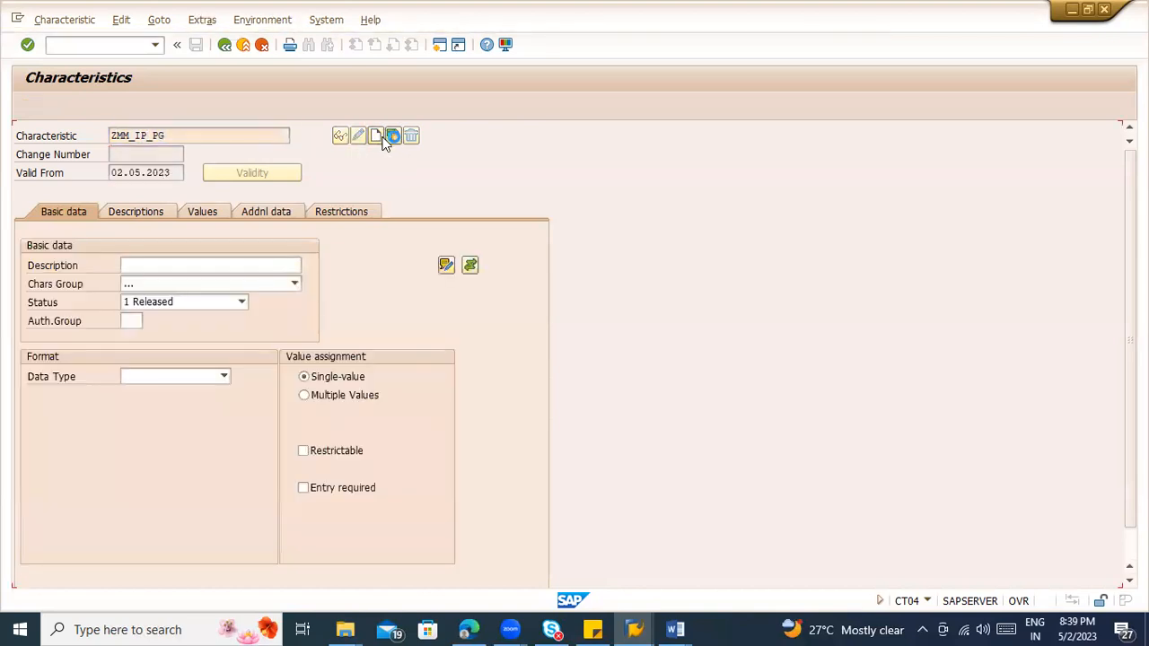
Step: Bring up the characteristic's table field reference settings, and open transaction SE11 in a new session
{"action": "left_click", "coordinate": [257, 213]}
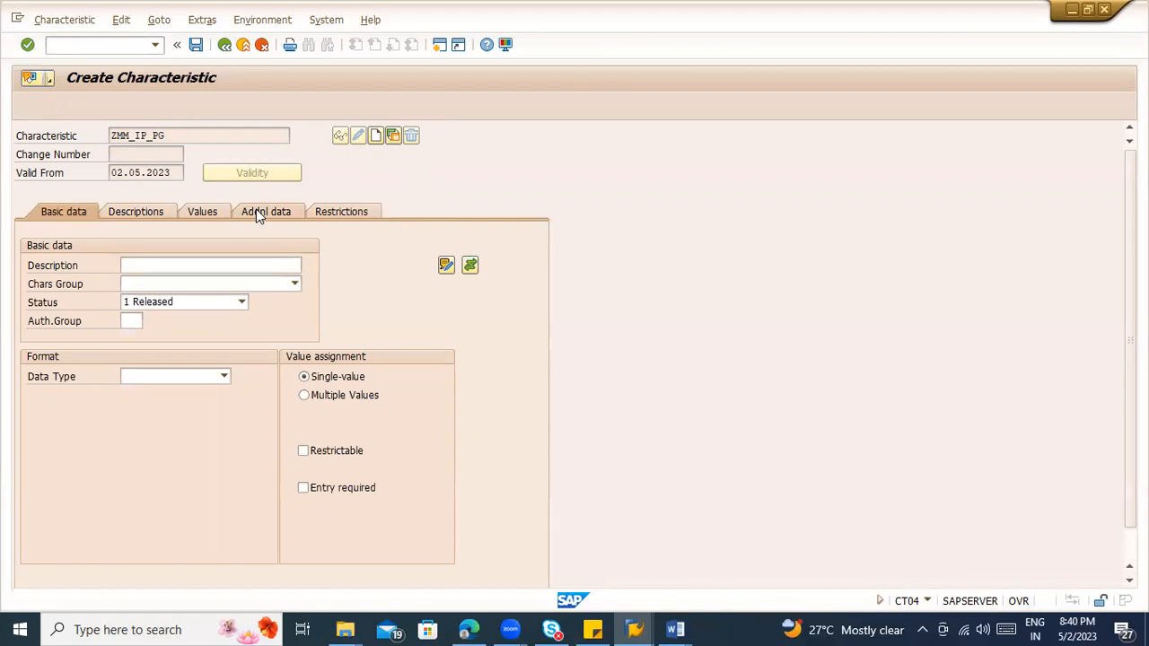
{"action": "left_click", "coordinate": [126, 264]}
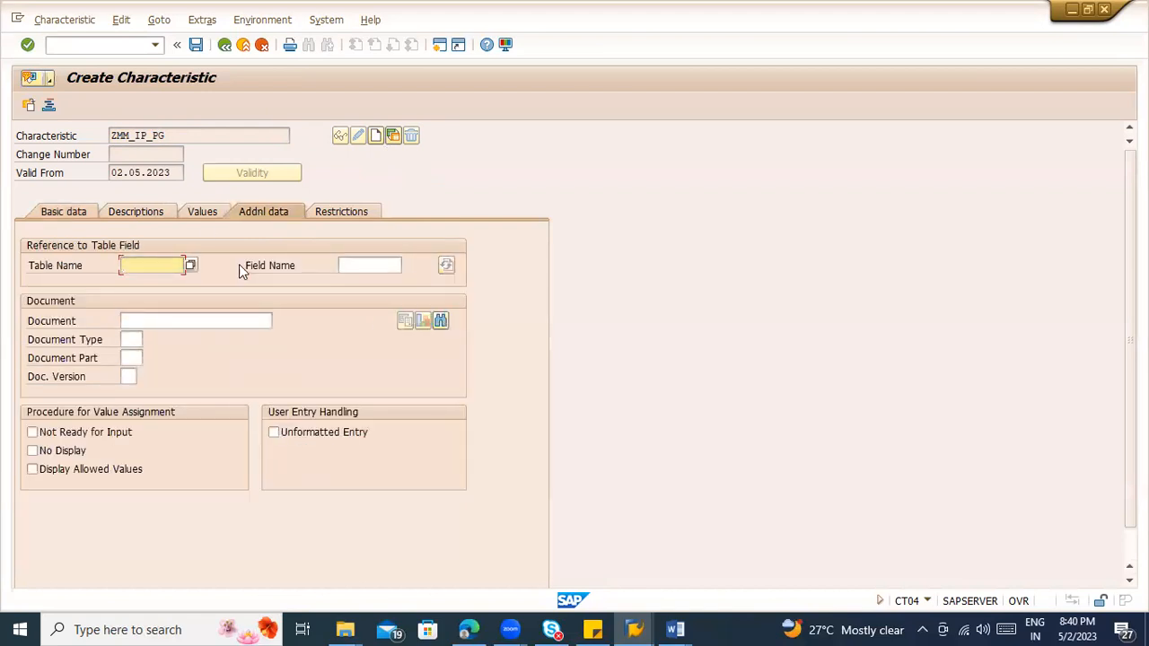
{"action": "left_click", "coordinate": [358, 262]}
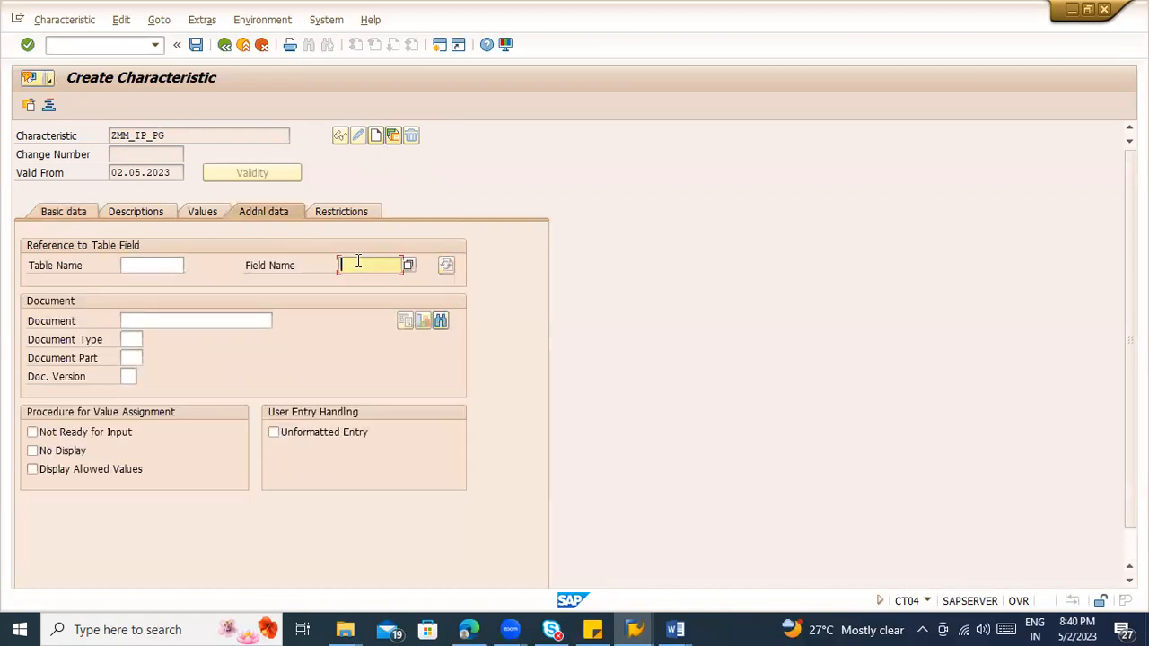
{"action": "left_click", "coordinate": [75, 48]}
{"action": "type", "text": "/ose11"}
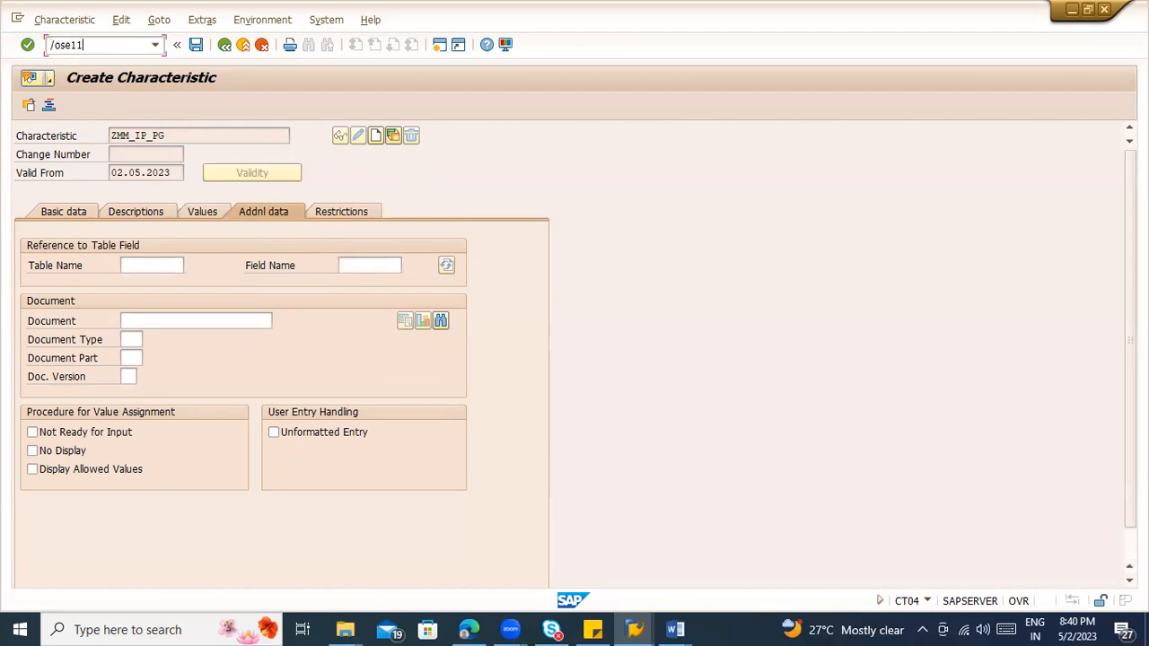
{"action": "key", "text": "Return"}
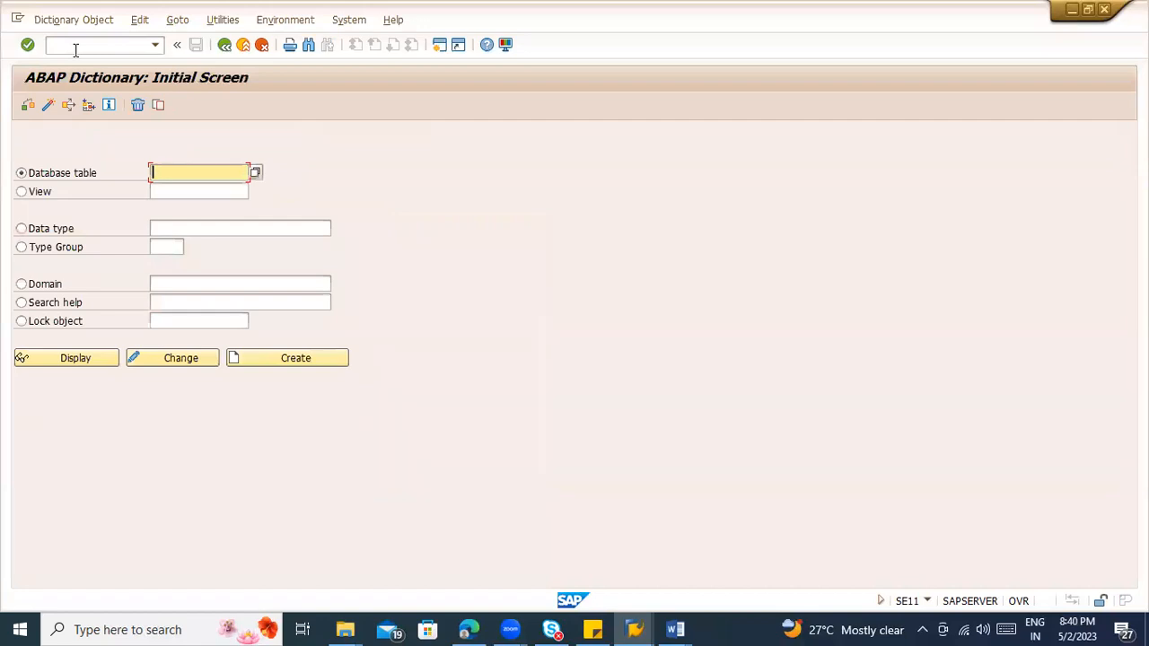
Step: Display the structure CEBAN in the ABAP Dictionary
{"action": "type", "text": "CEBAN"}
{"action": "left_click_drag", "start_coordinate": [157, 173], "coordinate": [185, 176]}
{"action": "left_click", "coordinate": [155, 172]}
{"action": "left_click", "coordinate": [75, 361]}
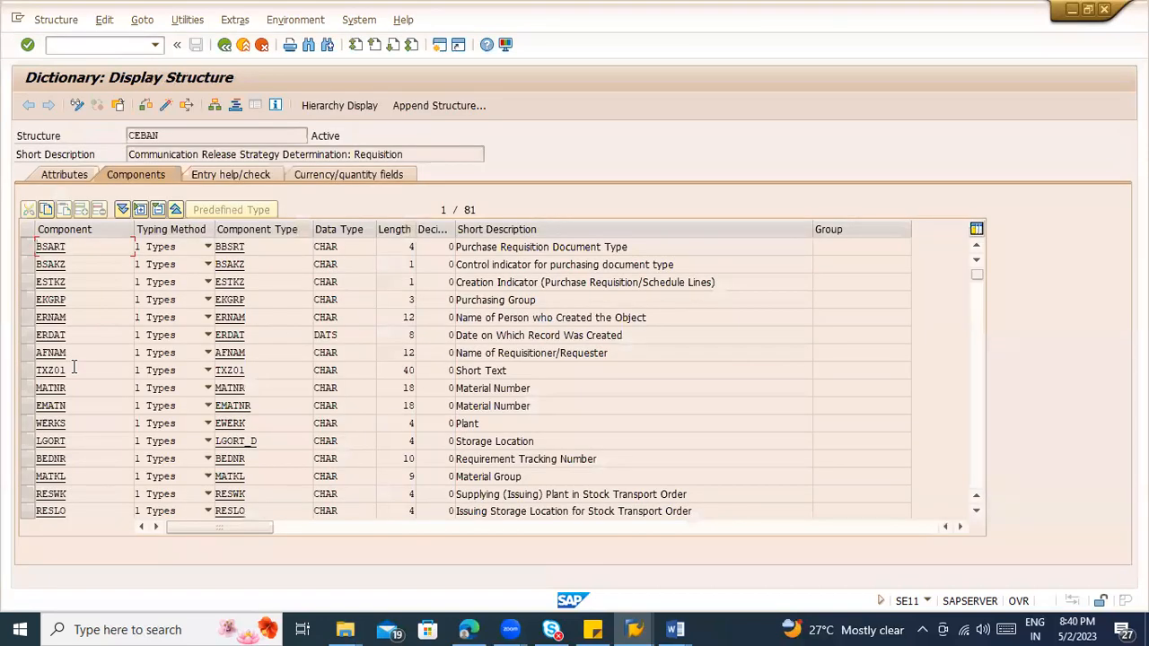
Step: Skim the CEBAN component list and briefly consult the release procedure notes in Word
{"action": "scroll", "coordinate": [471, 333], "scroll_direction": "down", "scroll_amount": 1}
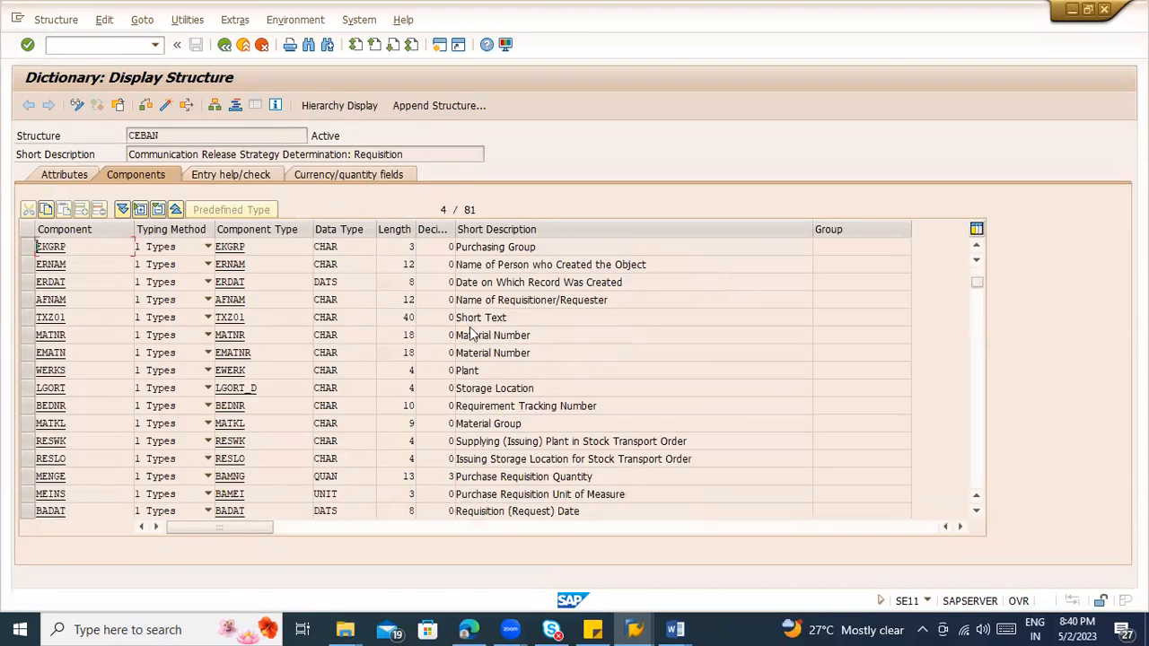
{"action": "scroll", "coordinate": [472, 333], "scroll_direction": "down", "scroll_amount": 4}
{"action": "scroll", "coordinate": [471, 333], "scroll_direction": "up", "scroll_amount": 5}
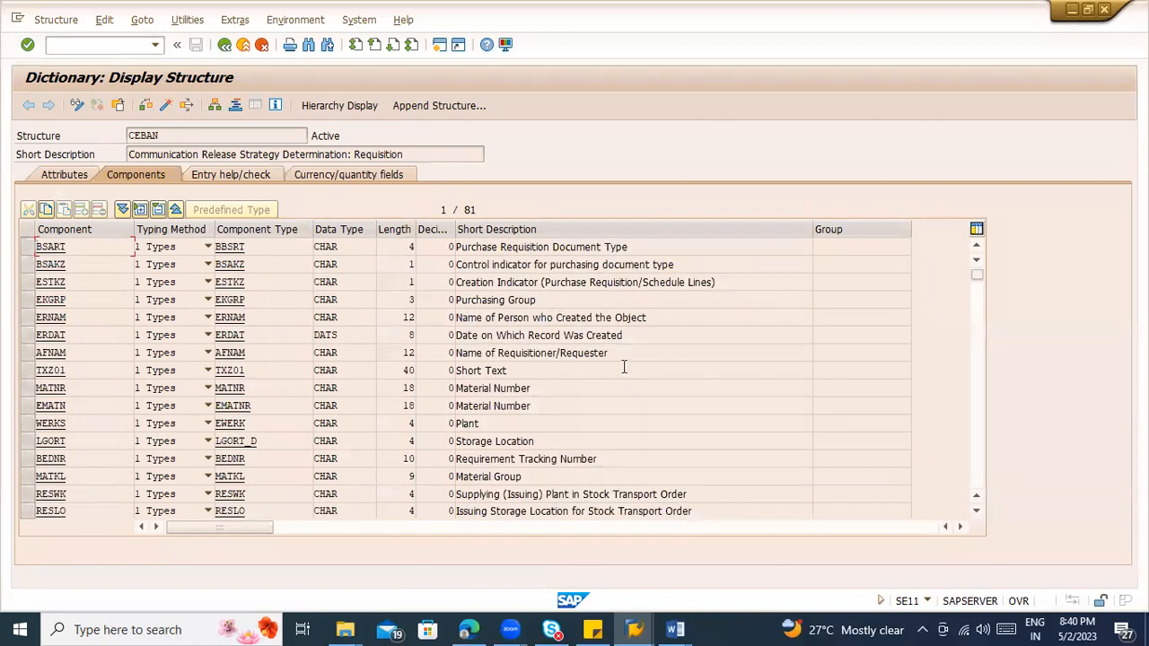
{"action": "left_click", "coordinate": [675, 629]}
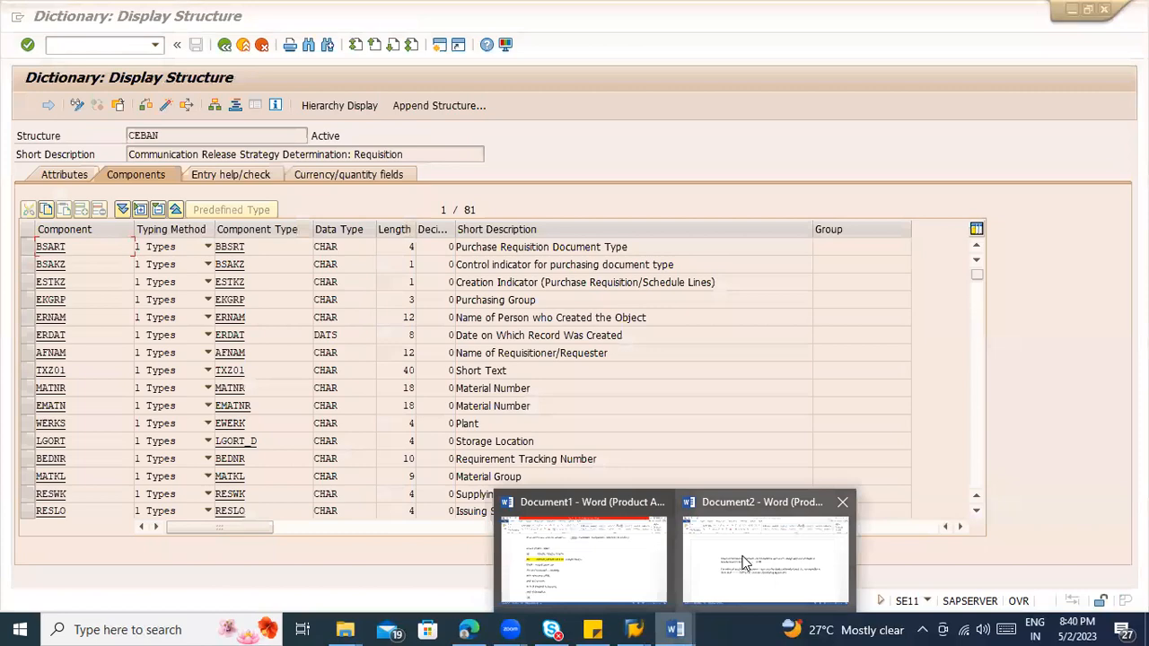
{"action": "left_click", "coordinate": [743, 563]}
{"action": "scroll", "coordinate": [584, 457], "scroll_direction": "up", "scroll_amount": 4}
{"action": "left_click", "coordinate": [558, 499]}
{"action": "key", "text": "alt+Tab"}
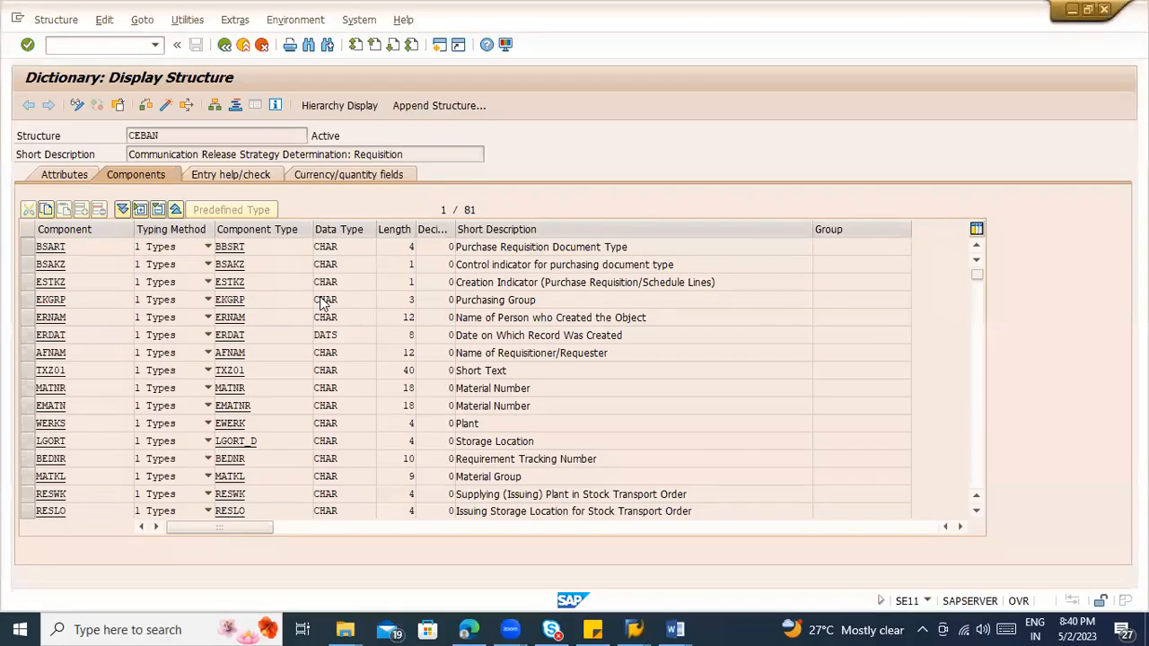
Step: Examine the CEBAN components for possible release criteria, such as requisition document type, plant and material group
{"action": "left_click_drag", "start_coordinate": [640, 246], "coordinate": [441, 242]}
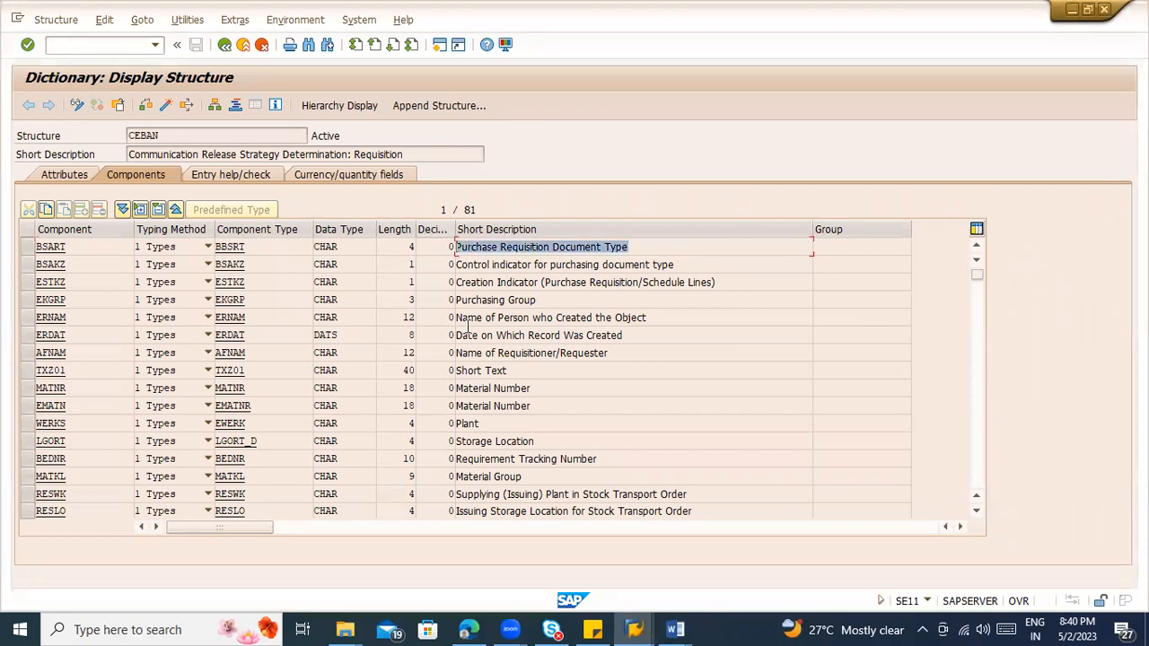
{"action": "left_click_drag", "start_coordinate": [483, 425], "coordinate": [444, 423]}
{"action": "left_click", "coordinate": [447, 426]}
{"action": "scroll", "coordinate": [529, 480], "scroll_direction": "down", "scroll_amount": 1}
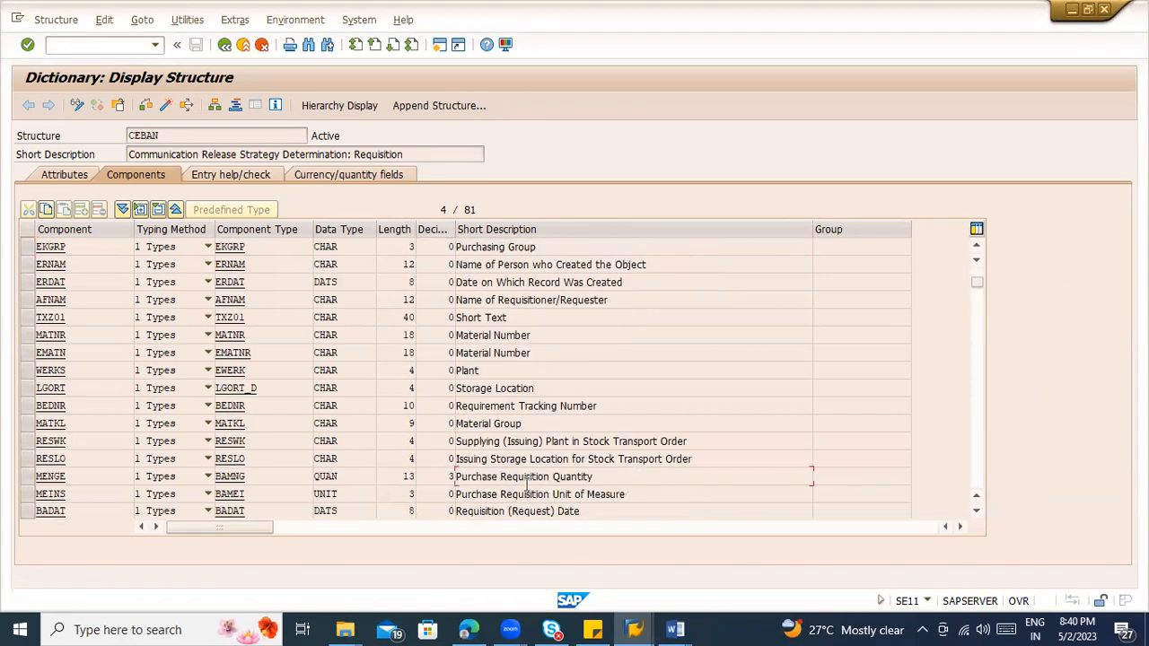
{"action": "left_click_drag", "start_coordinate": [524, 423], "coordinate": [453, 419]}
{"action": "left_click", "coordinate": [556, 423]}
{"action": "scroll", "coordinate": [599, 418], "scroll_direction": "down", "scroll_amount": 1}
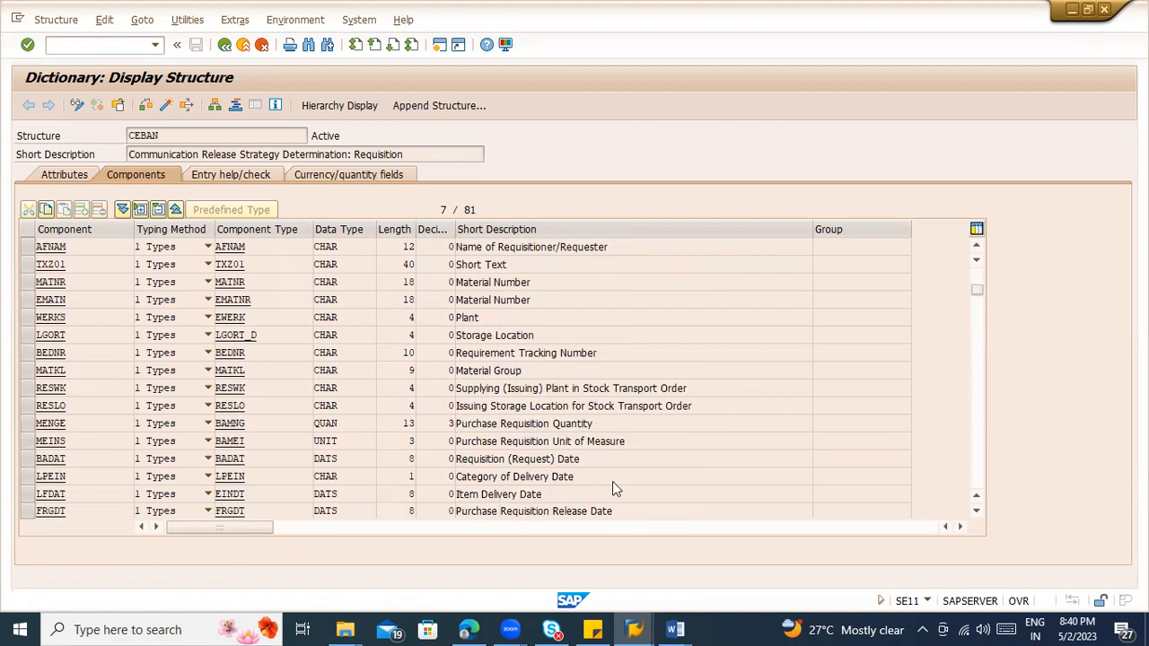
{"action": "scroll", "coordinate": [612, 481], "scroll_direction": "down", "scroll_amount": 2}
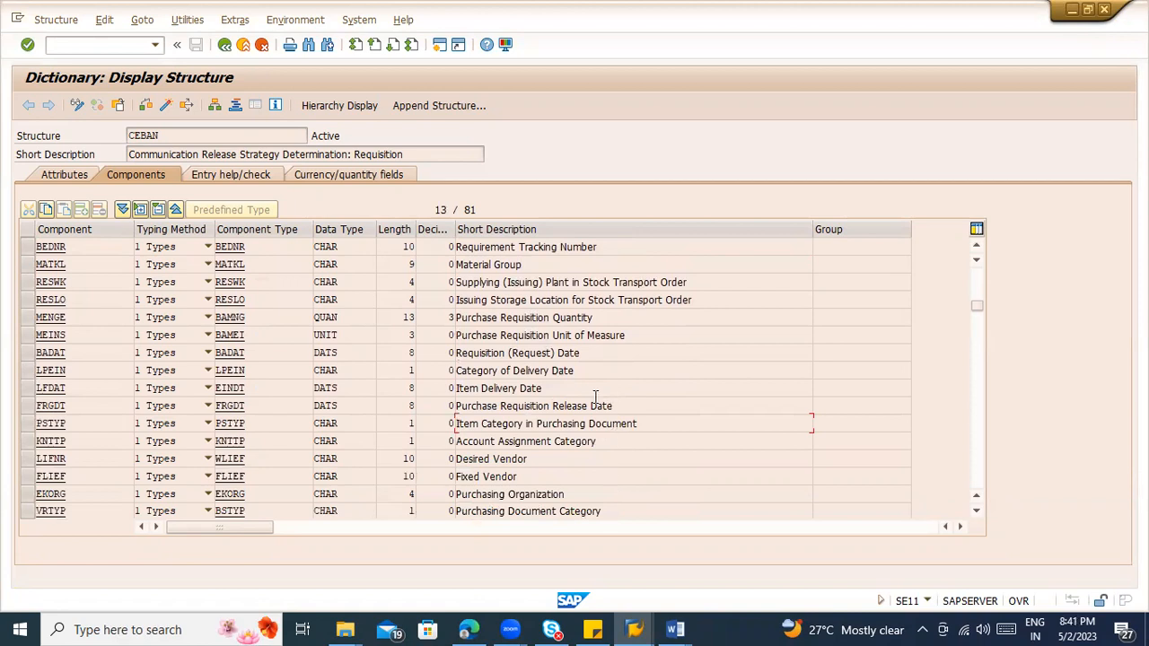
{"action": "scroll", "coordinate": [355, 379], "scroll_direction": "up", "scroll_amount": 1}
{"action": "scroll", "coordinate": [355, 379], "scroll_direction": "up", "scroll_amount": 3}
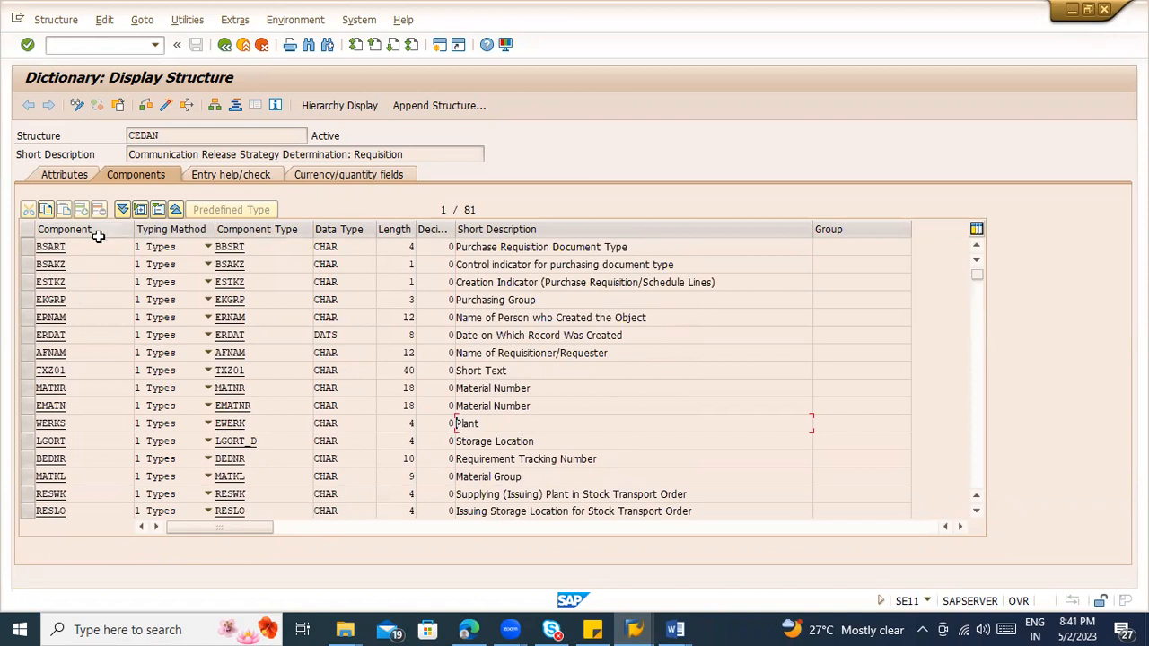
{"action": "left_click_drag", "start_coordinate": [64, 248], "coordinate": [5, 258]}
{"action": "left_click", "coordinate": [2, 253]}
Step: Return to the characteristic being created and set its reference table name to CEBAN
{"action": "key", "text": "alt+Tab"}
{"action": "key", "text": "alt+Tab"}
{"action": "key", "text": "Tab"}
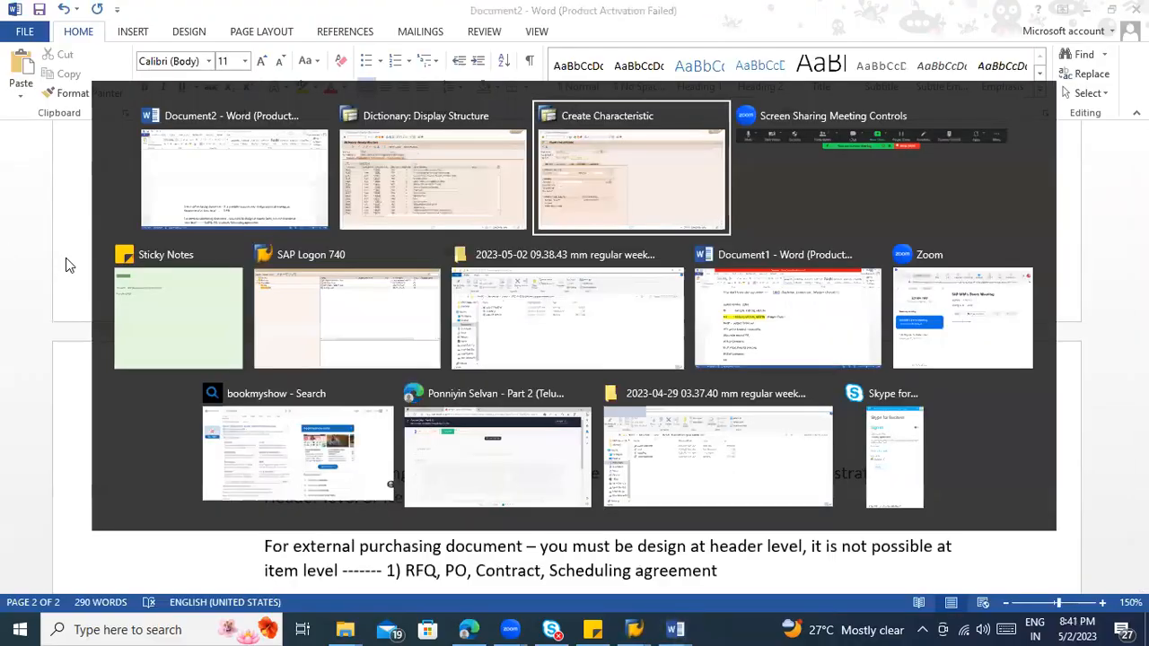
{"action": "left_click", "coordinate": [131, 263]}
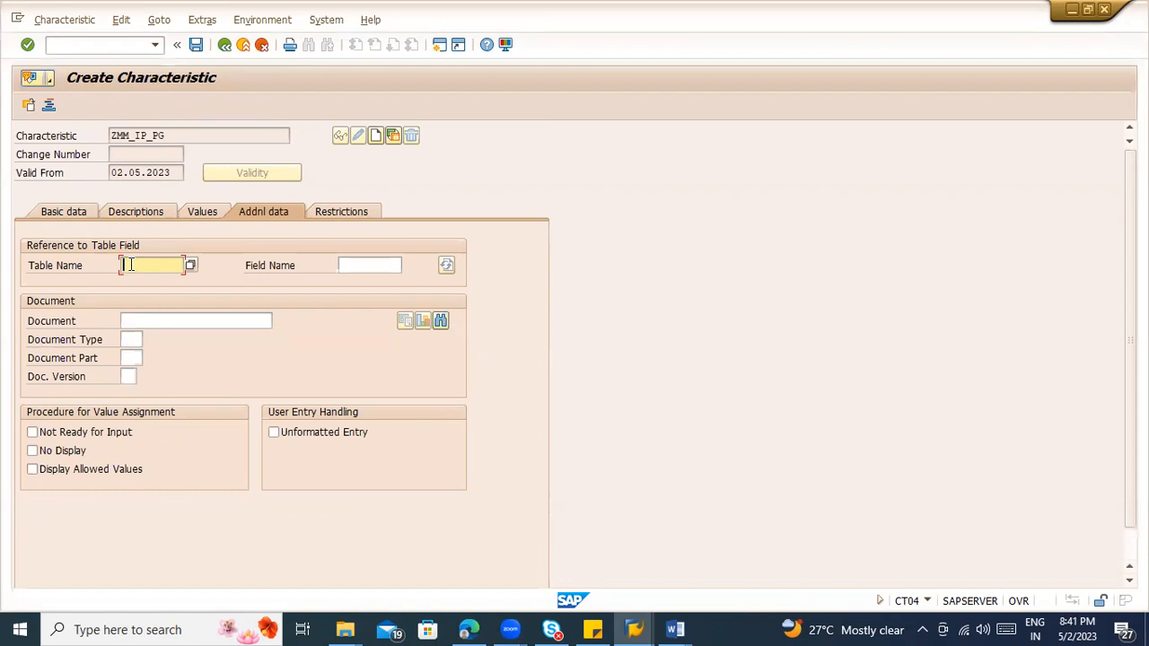
{"action": "type", "text": "CABA"}
{"action": "left_click", "coordinate": [346, 265]}
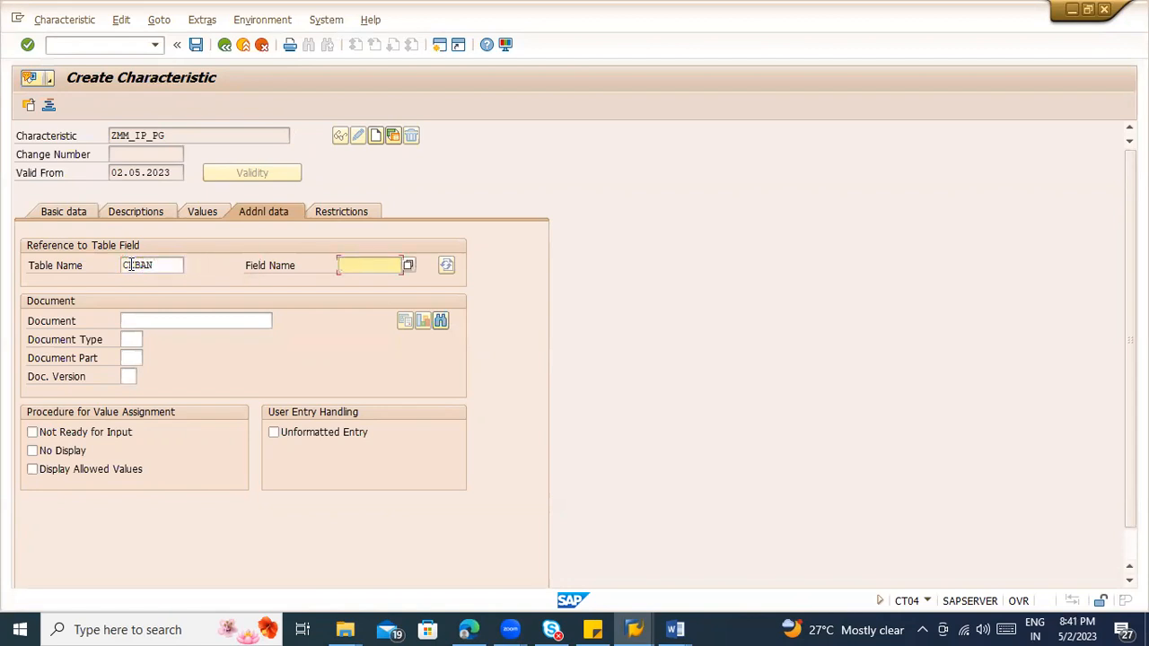
Step: Look up the requisition document type component in structure CEBAN and reference field BSART in the characteristic
{"action": "key", "text": "alt+Tab"}
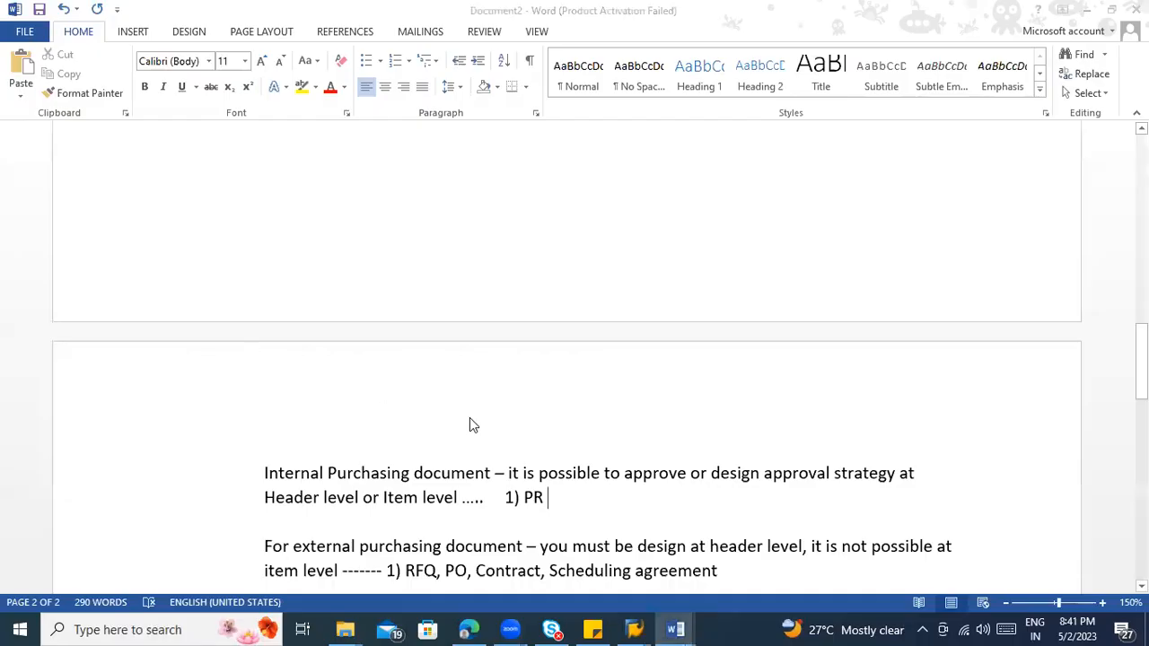
{"action": "key", "text": "alt+Tab"}
{"action": "key", "text": "Tab"}
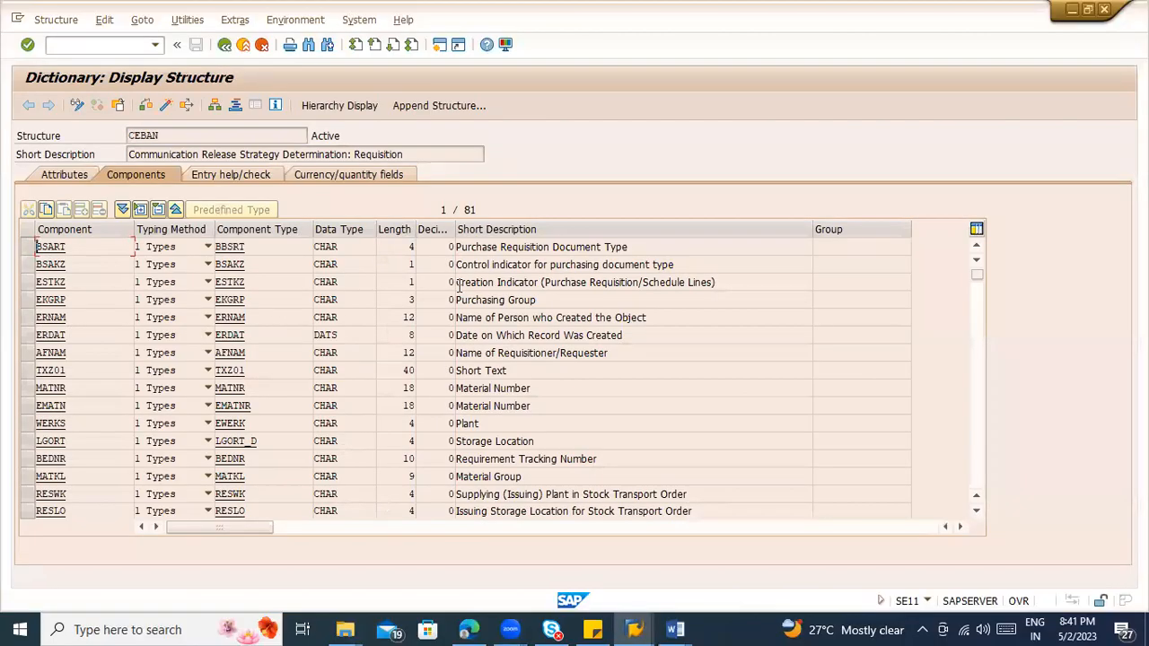
{"action": "left_click", "coordinate": [518, 246]}
{"action": "key", "text": "alt+Tab"}
{"action": "key", "text": "alt+Tab"}
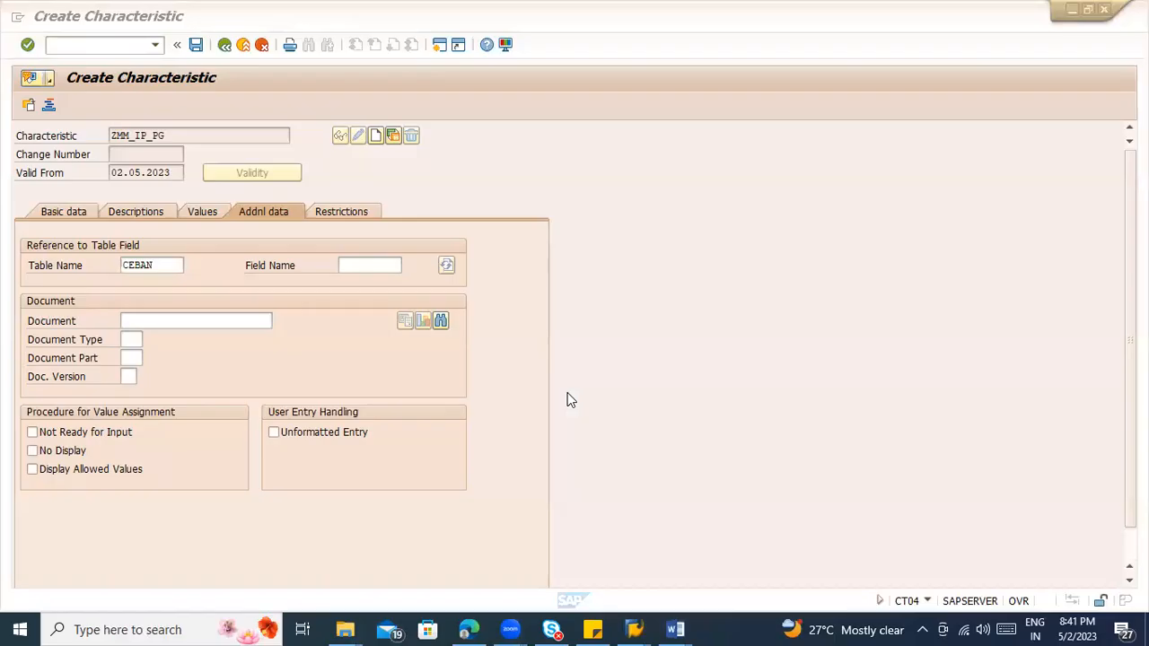
{"action": "left_click", "coordinate": [375, 262]}
{"action": "type", "text": "BSART"}
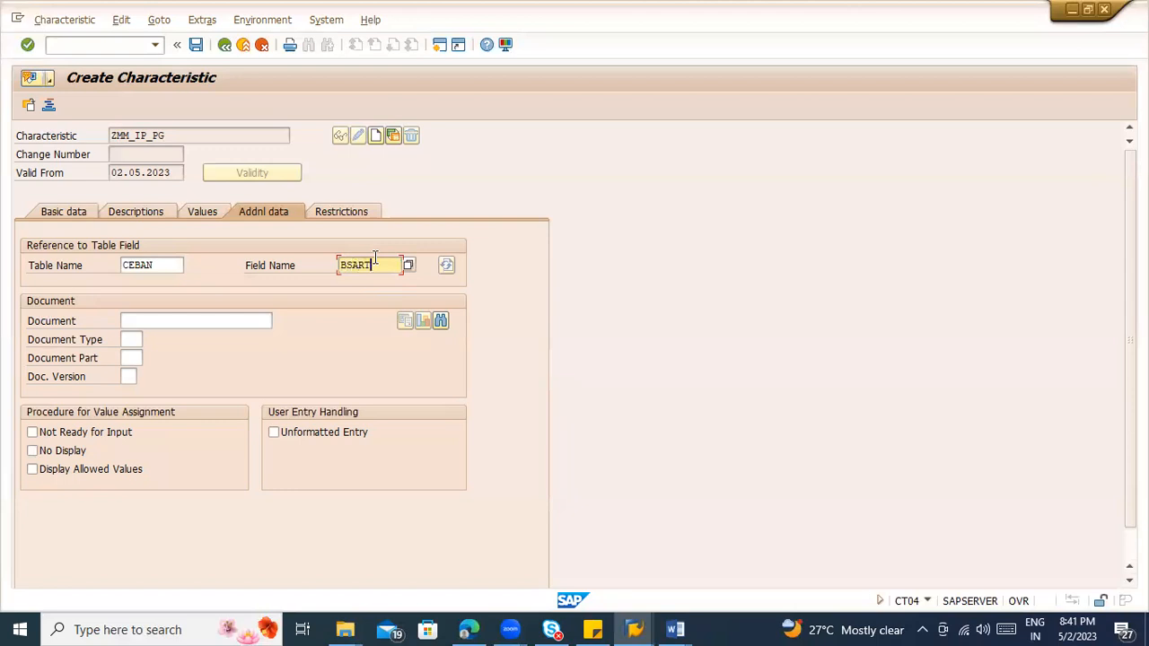
{"action": "key", "text": "Return"}
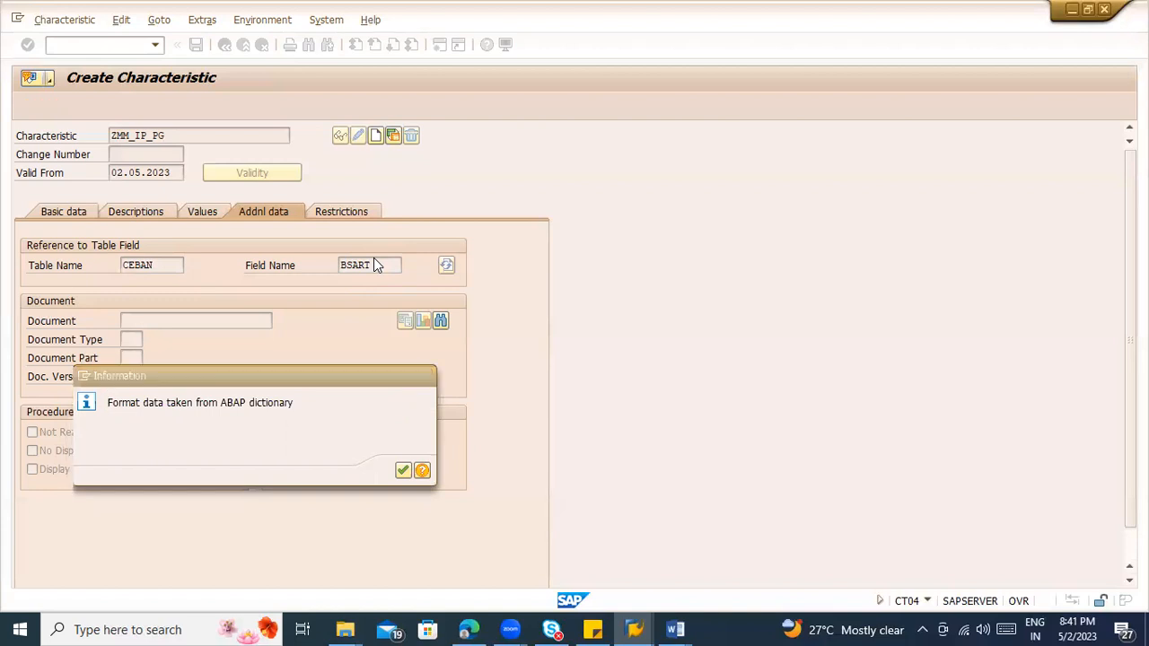
{"action": "key", "text": "Return"}
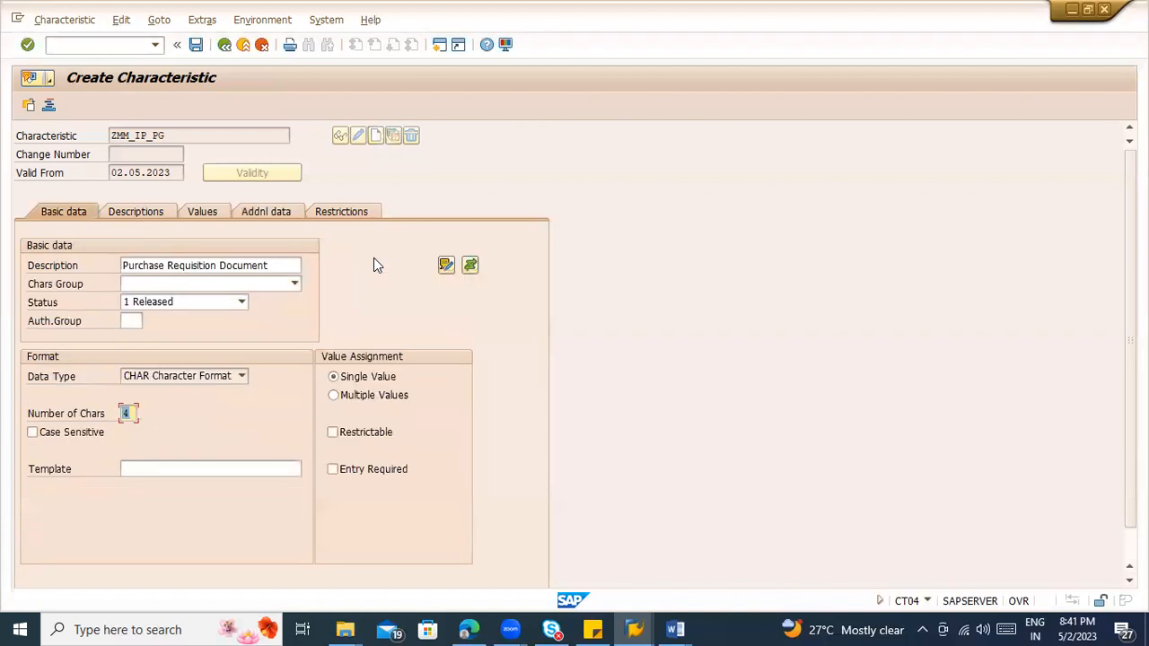
Step: Check the characteristic's adopted description and data type against the BSART component's data type and length in structure CEBAN
{"action": "left_click", "coordinate": [269, 266]}
{"action": "left_click_drag", "start_coordinate": [269, 266], "coordinate": [113, 262]}
{"action": "left_click", "coordinate": [190, 368]}
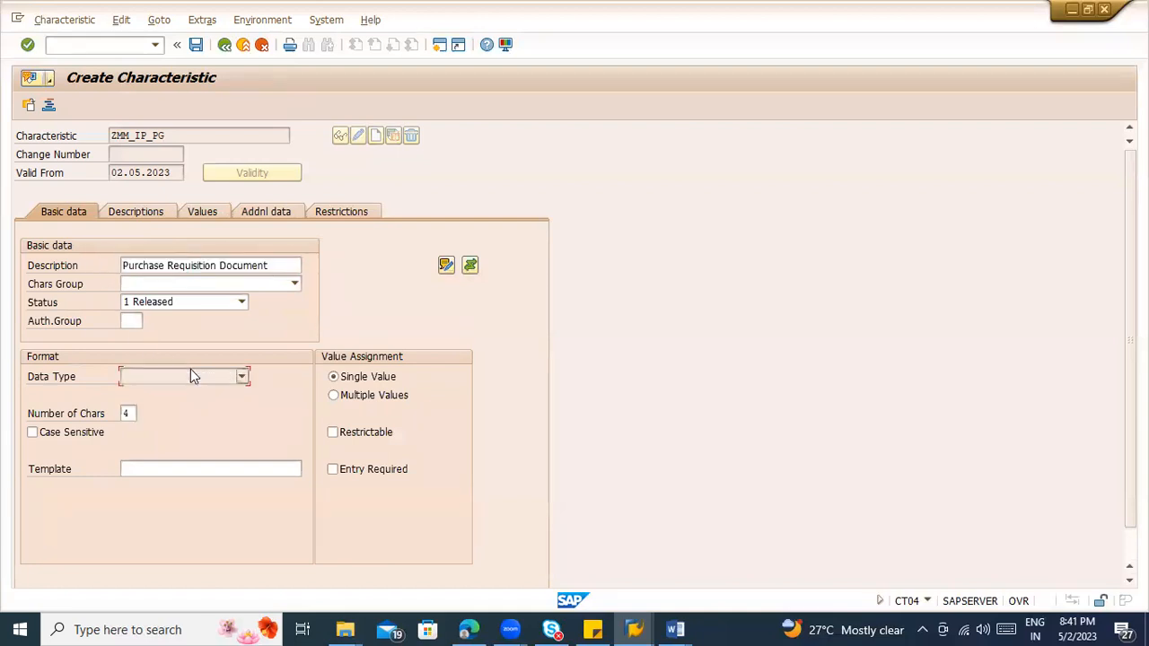
{"action": "left_click", "coordinate": [190, 369]}
{"action": "key", "text": "alt+Tab"}
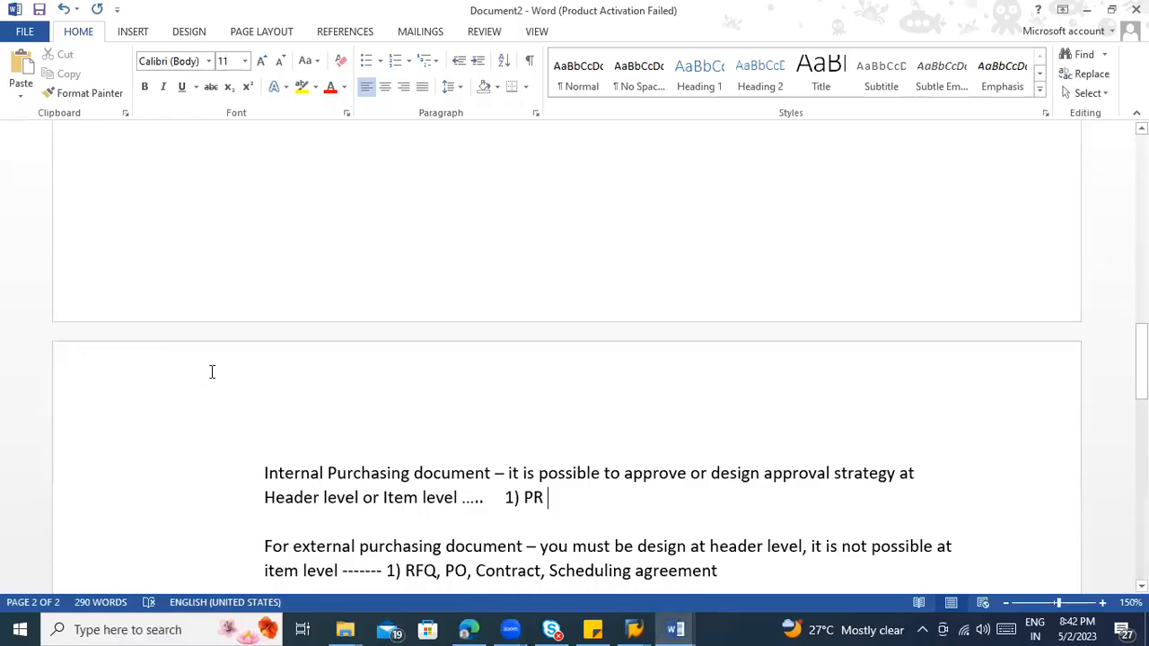
{"action": "key", "text": "alt+Tab"}
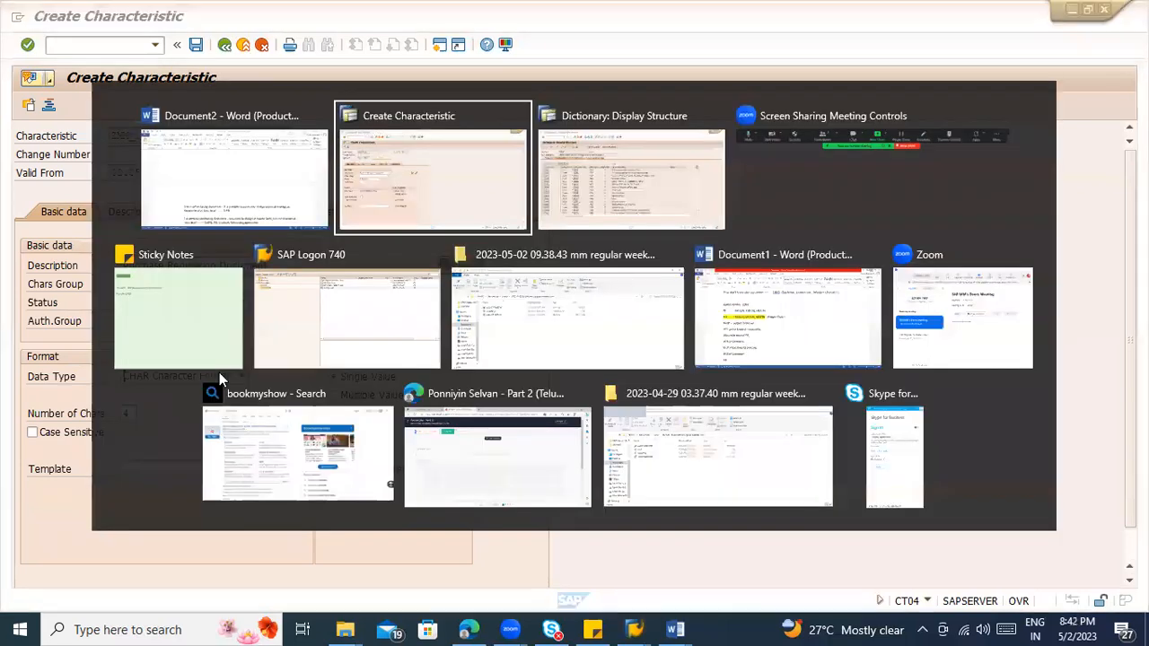
{"action": "key", "text": "alt+Tab"}
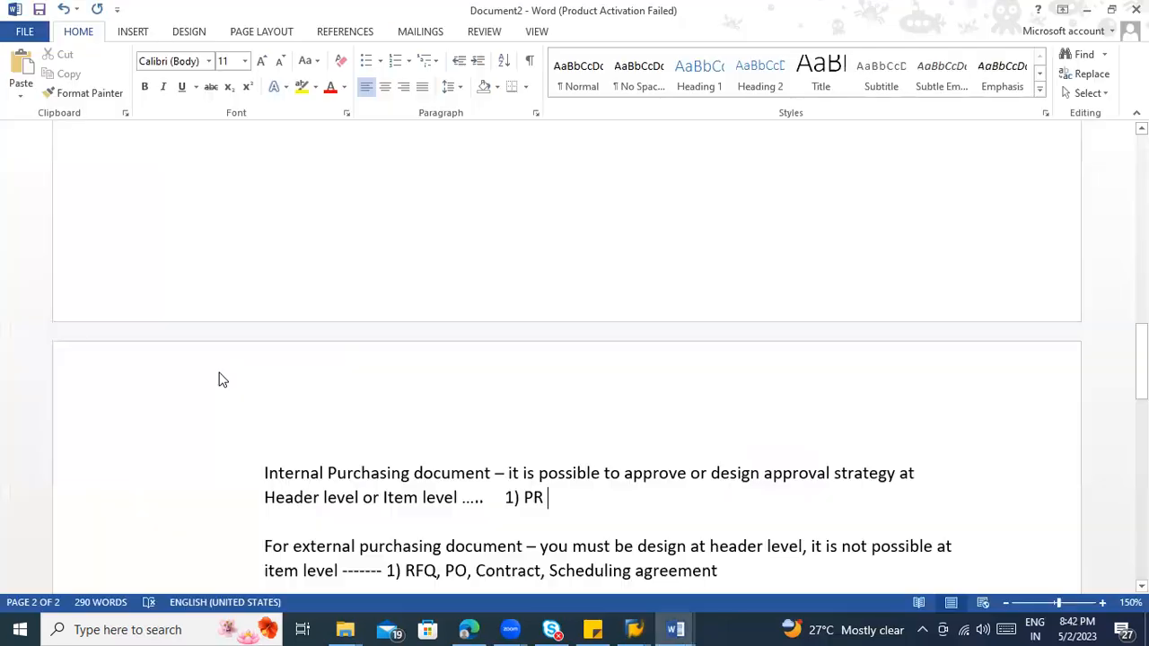
{"action": "key", "text": "alt+Tab"}
{"action": "key", "text": "alt+Tab"}
{"action": "key", "text": "Tab"}
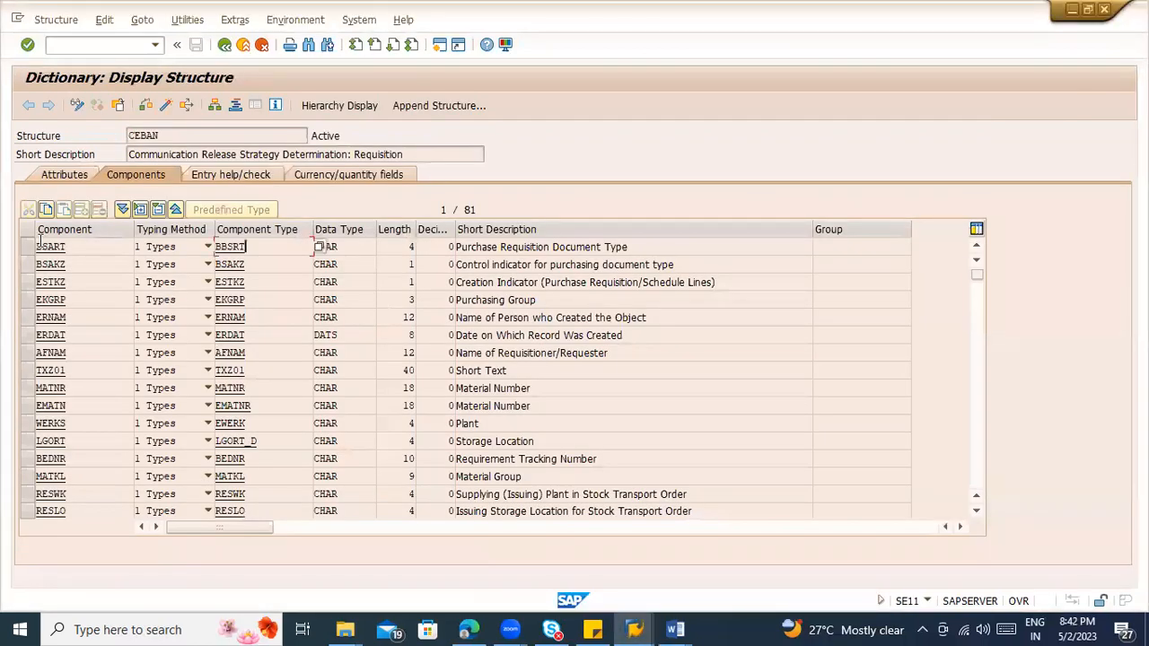
{"action": "left_click", "coordinate": [27, 247]}
{"action": "left_click", "coordinate": [320, 248]}
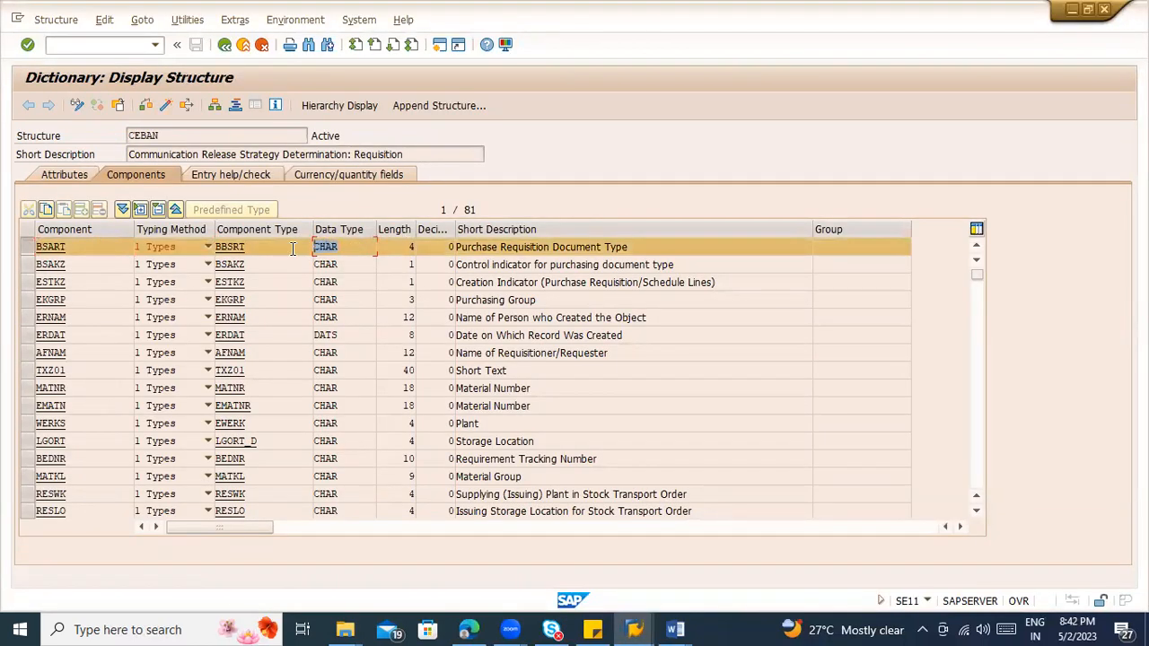
{"action": "left_click", "coordinate": [386, 247]}
Step: Return to the characteristic and review its data type and number of characters
{"action": "key", "text": "alt+Tab"}
{"action": "key", "text": "alt+Tab"}
{"action": "key", "text": "Tab"}
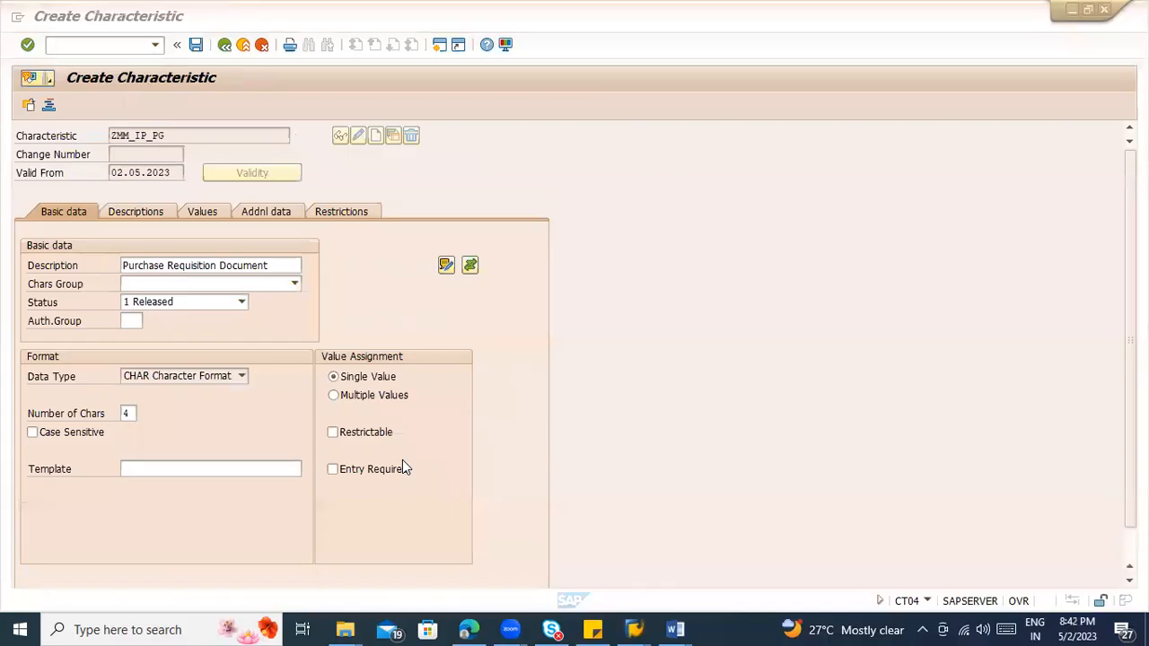
{"action": "left_click", "coordinate": [158, 375]}
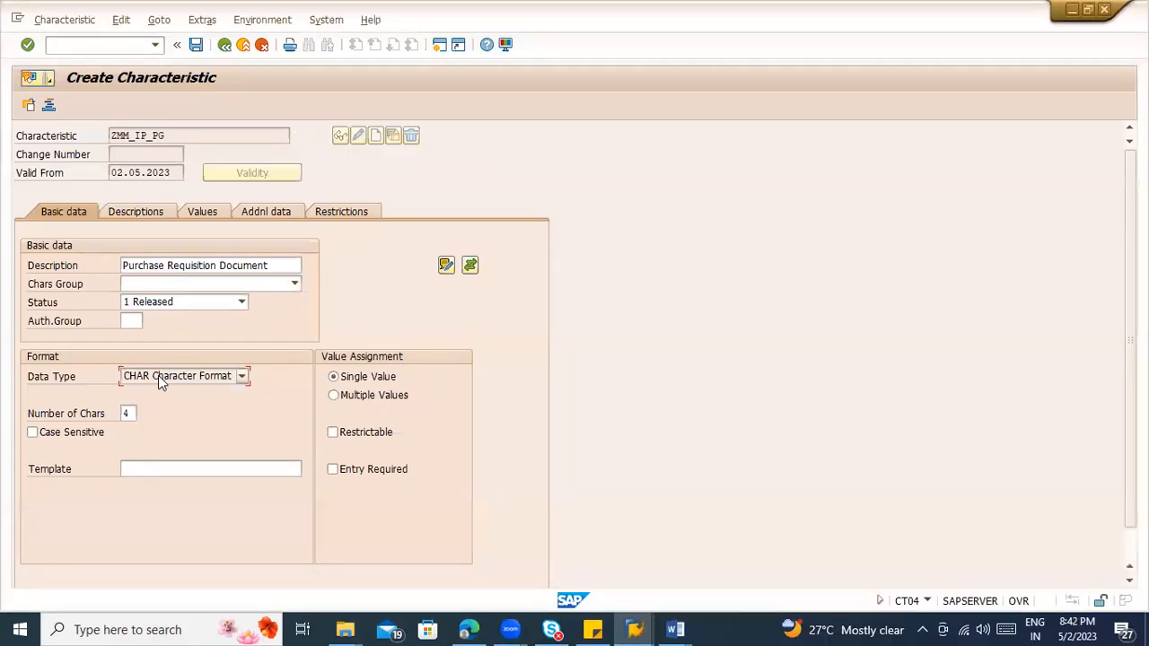
{"action": "left_click", "coordinate": [153, 391]}
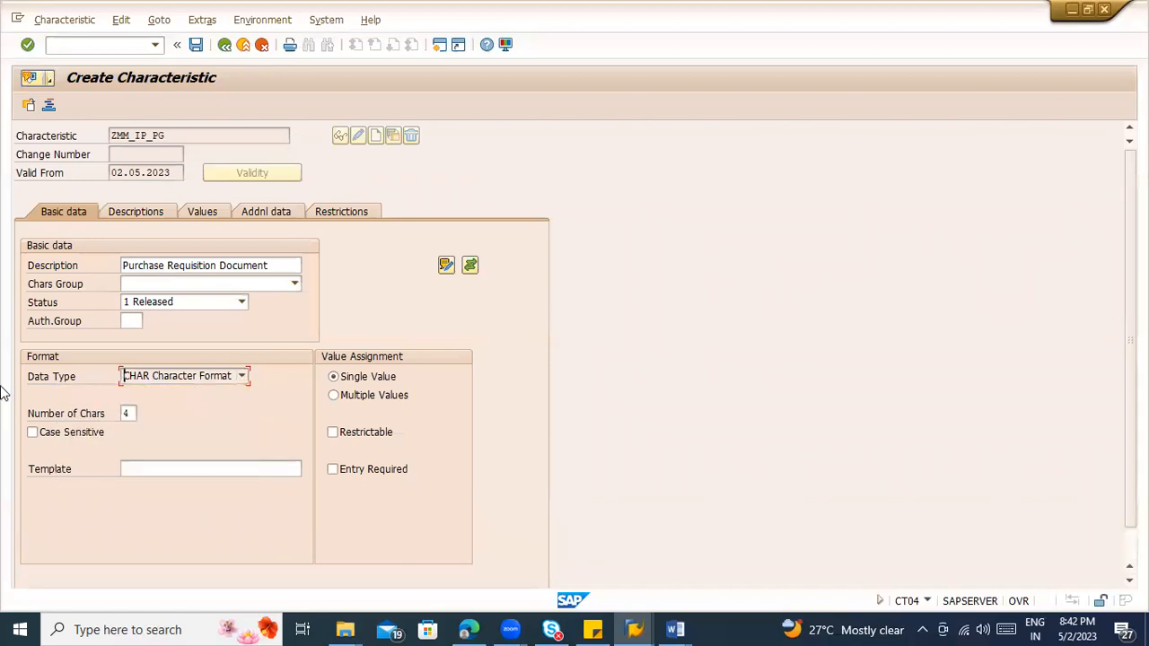
{"action": "double_click", "coordinate": [130, 411]}
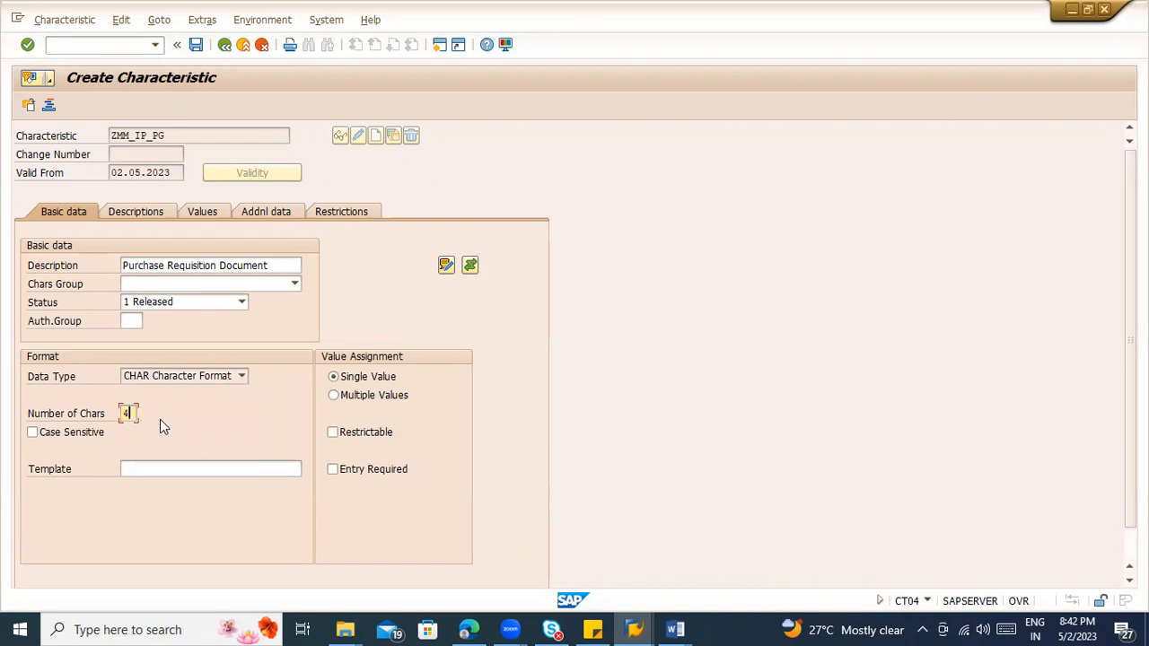
Step: Consult the S1 purchasing group values in the Word notes and set the characteristic's value assignment to Multiple Values
{"action": "left_click", "coordinate": [374, 400]}
{"action": "left_click", "coordinate": [351, 377]}
{"action": "left_click", "coordinate": [351, 377]}
{"action": "key", "text": "alt+Tab"}
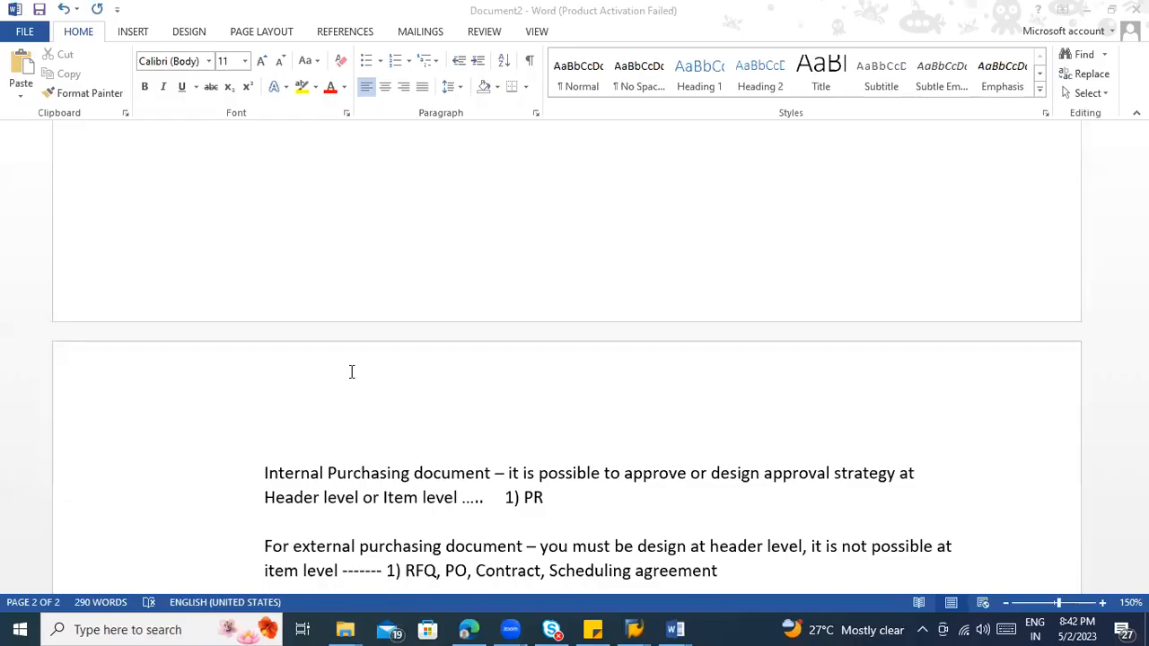
{"action": "scroll", "coordinate": [564, 497], "scroll_direction": "down", "scroll_amount": 1}
{"action": "scroll", "coordinate": [568, 493], "scroll_direction": "up", "scroll_amount": 3}
{"action": "scroll", "coordinate": [568, 492], "scroll_direction": "up", "scroll_amount": 3}
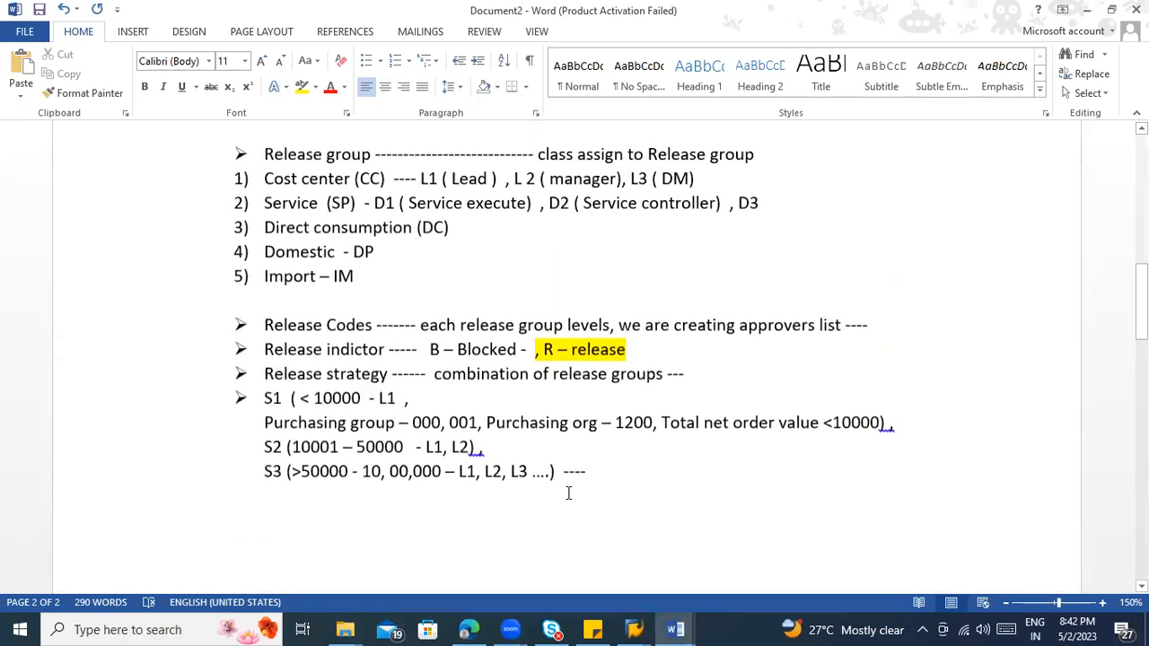
{"action": "left_click_drag", "start_coordinate": [413, 424], "coordinate": [468, 425]}
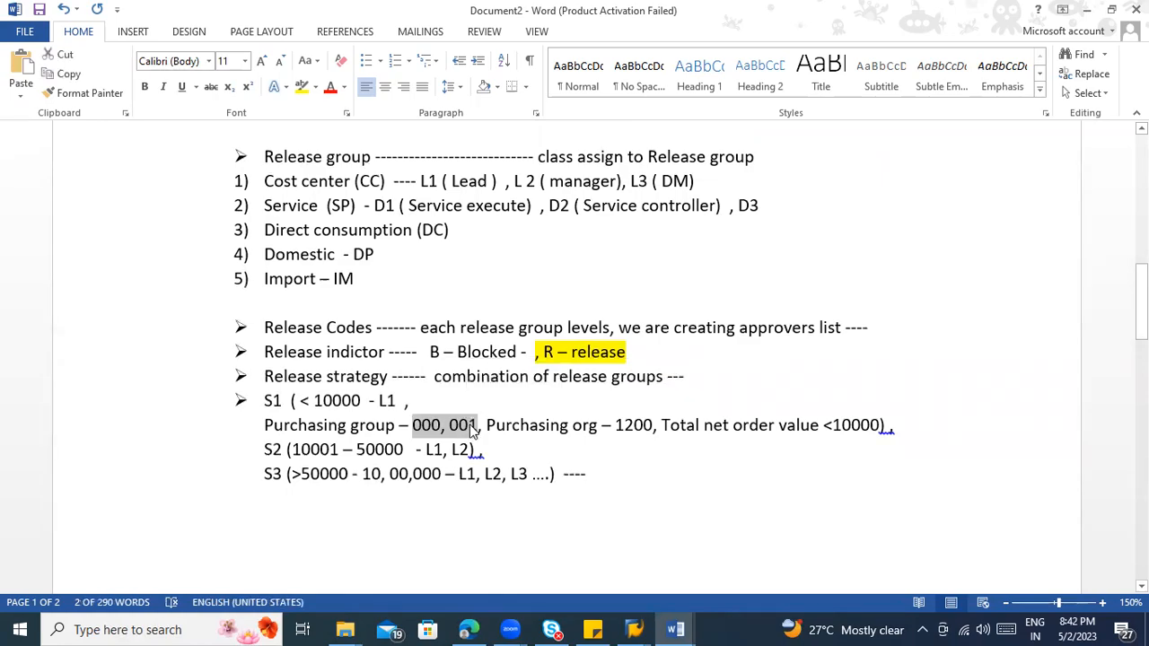
{"action": "key", "text": "alt+Tab"}
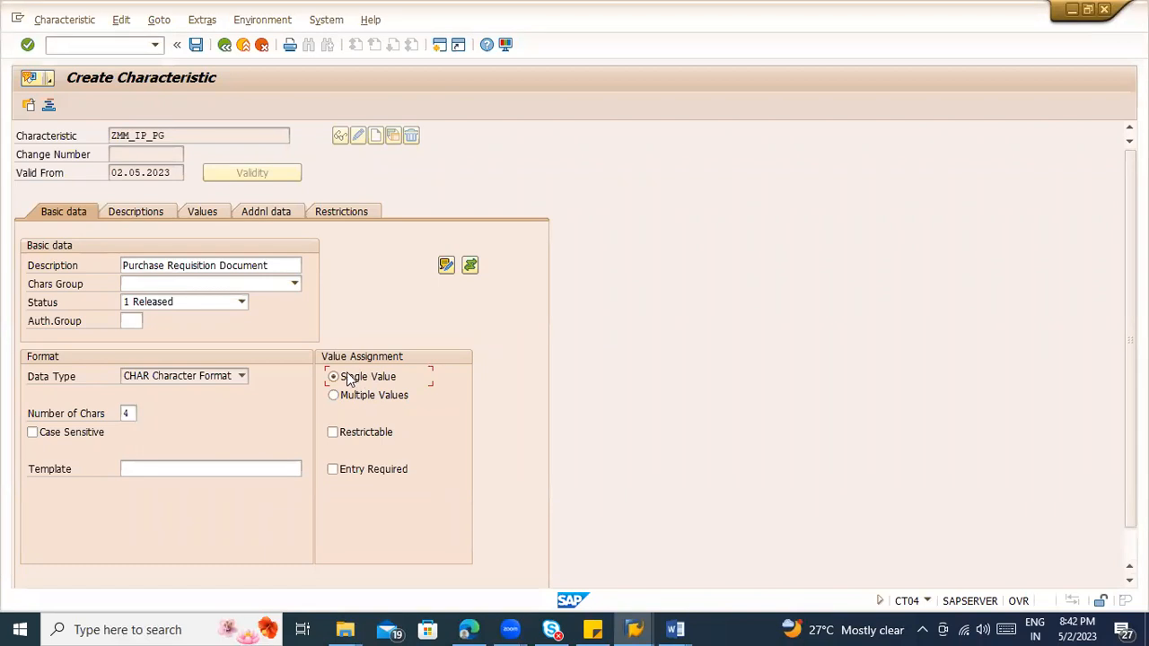
{"action": "left_click", "coordinate": [333, 396]}
{"action": "key", "text": "alt+Tab"}
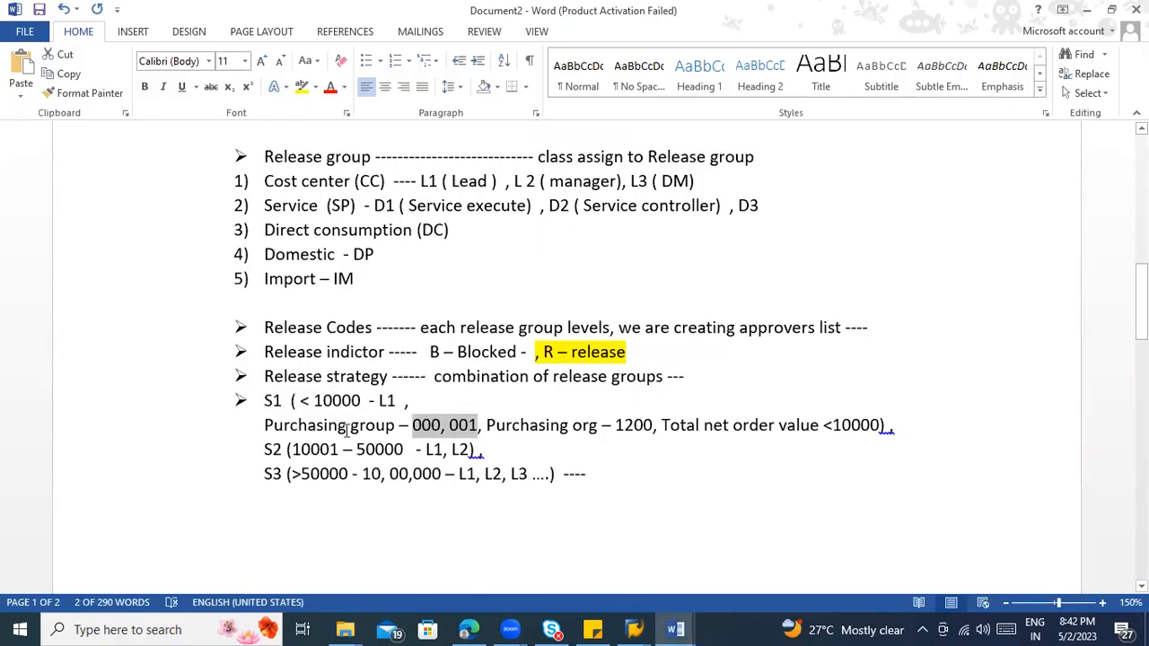
{"action": "left_click", "coordinate": [347, 426]}
{"action": "key", "text": "alt+Tab"}
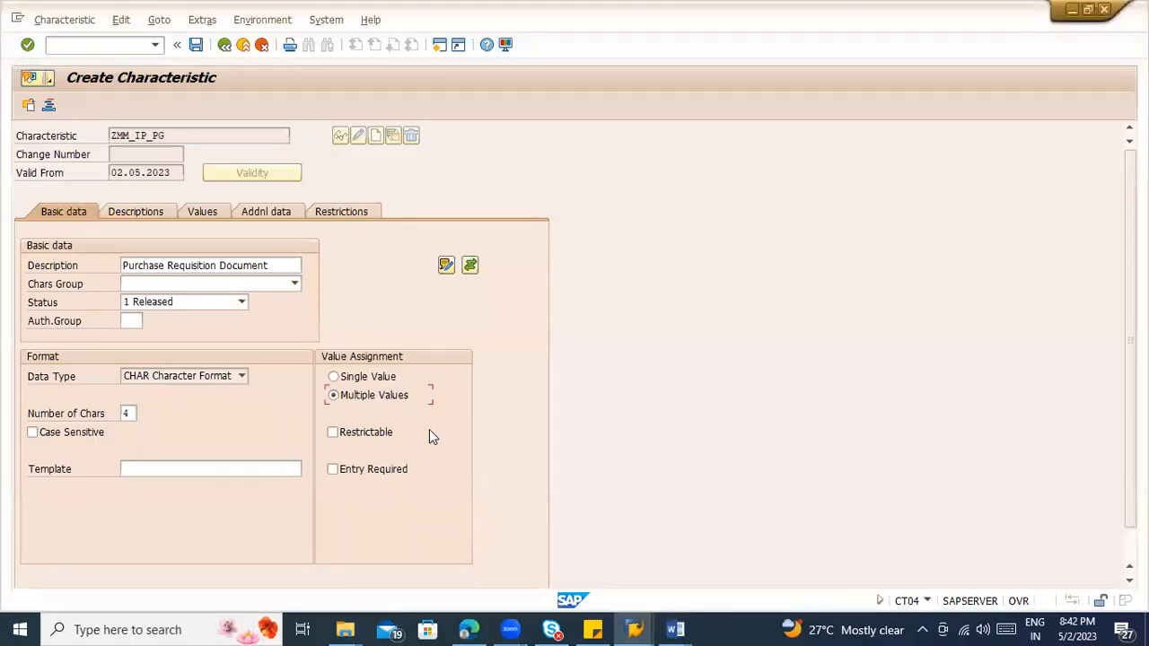
Step: Review the characteristic's descriptions and allowed values table, consulting the S1 release strategy criteria in the Word notes
{"action": "left_click", "coordinate": [150, 208]}
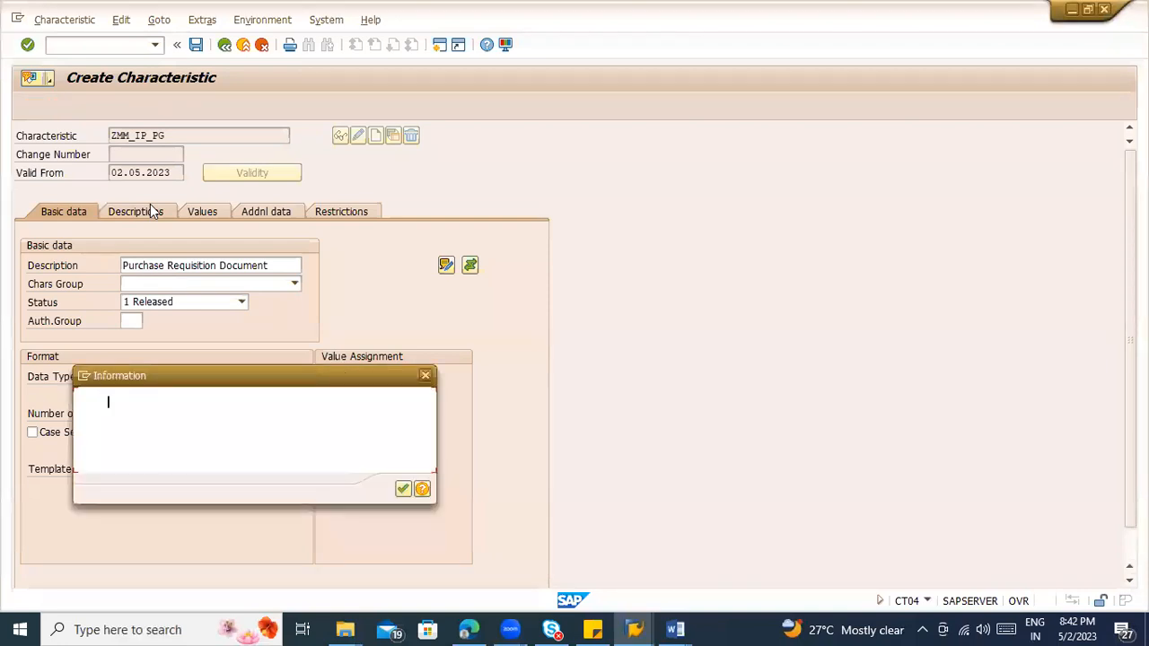
{"action": "key", "text": "Return"}
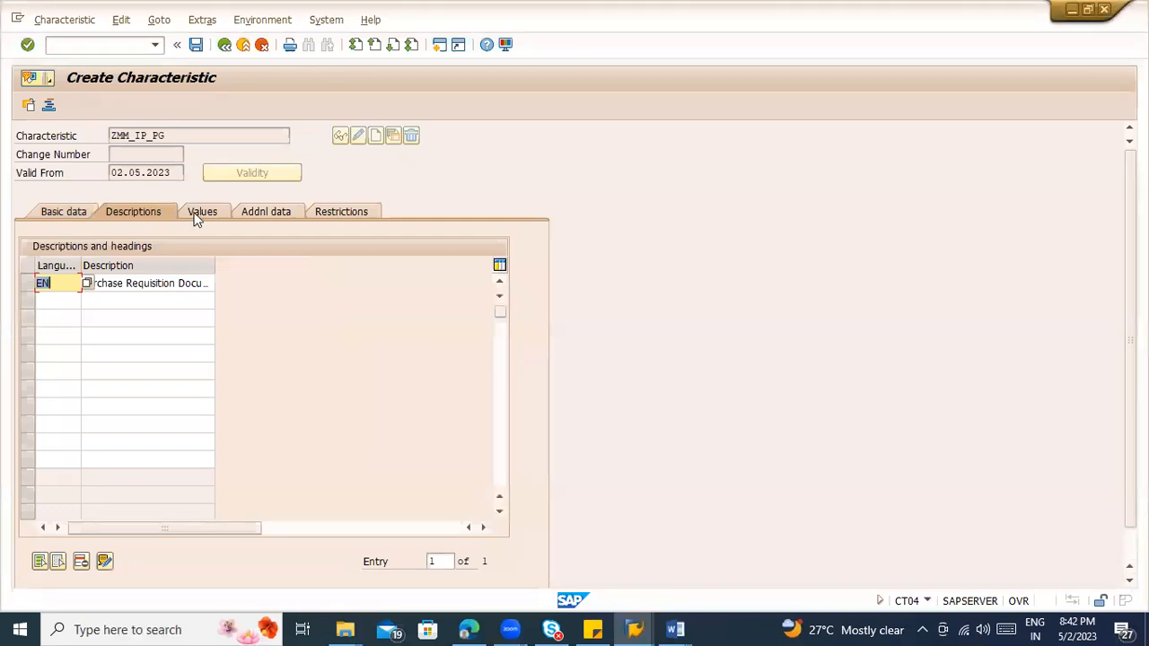
{"action": "left_click", "coordinate": [196, 219]}
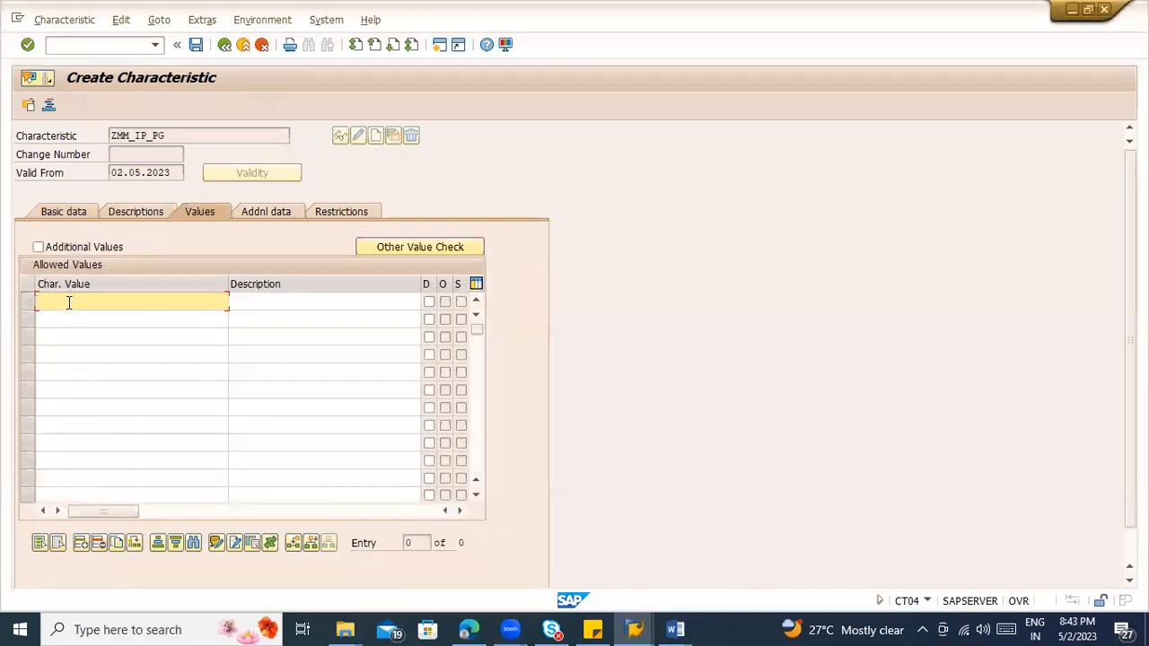
{"action": "left_click", "coordinate": [75, 332]}
{"action": "left_click", "coordinate": [75, 325]}
{"action": "left_click", "coordinate": [77, 341]}
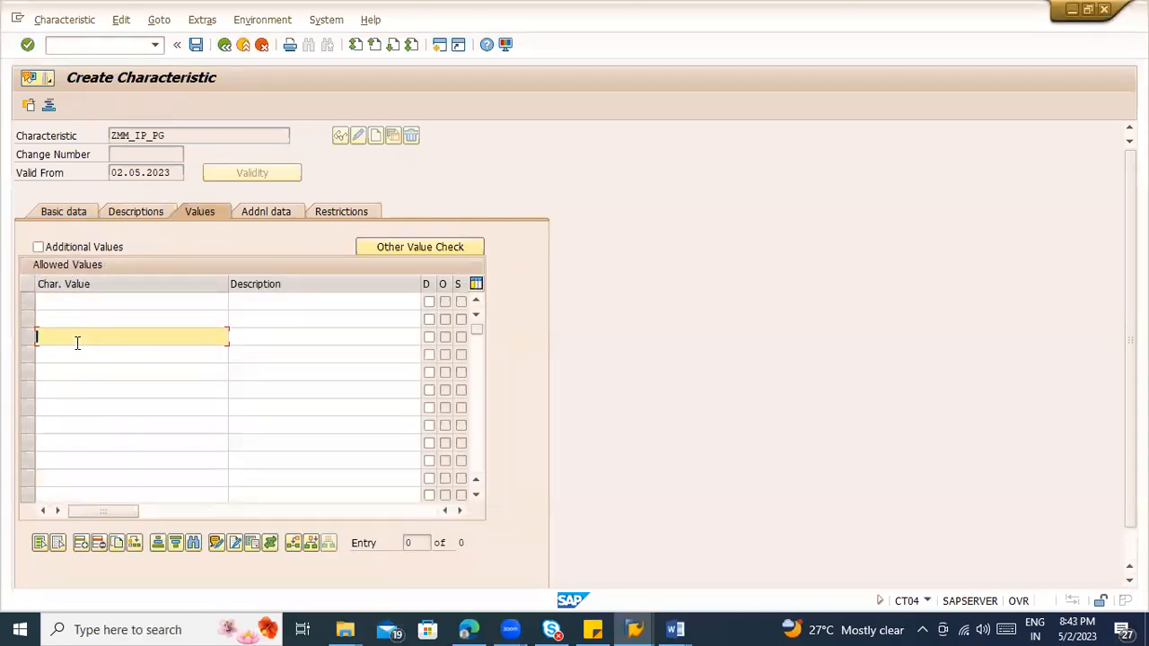
{"action": "key", "text": "alt+Tab"}
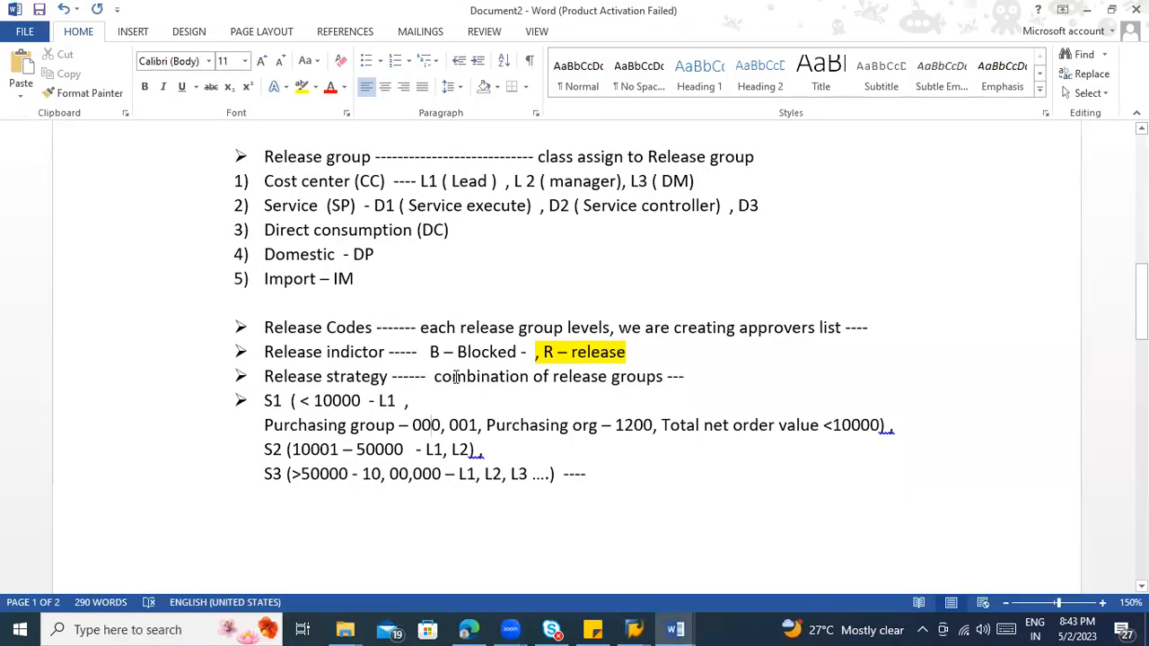
{"action": "left_click", "coordinate": [482, 425]}
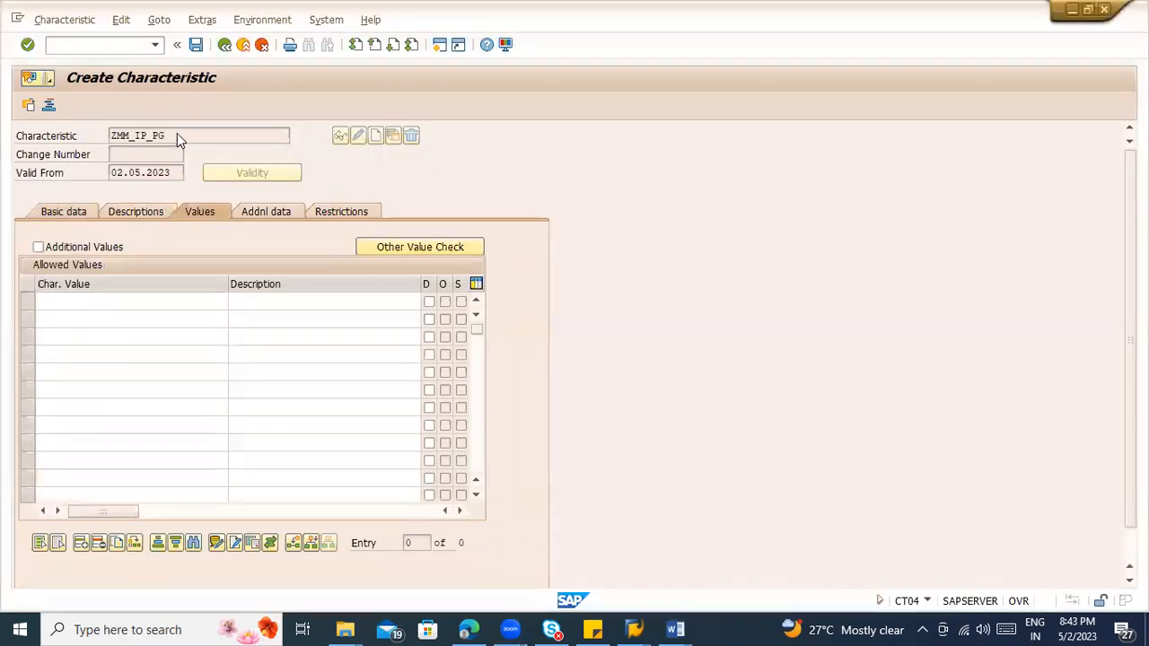
{"action": "left_click_drag", "start_coordinate": [176, 133], "coordinate": [107, 135]}
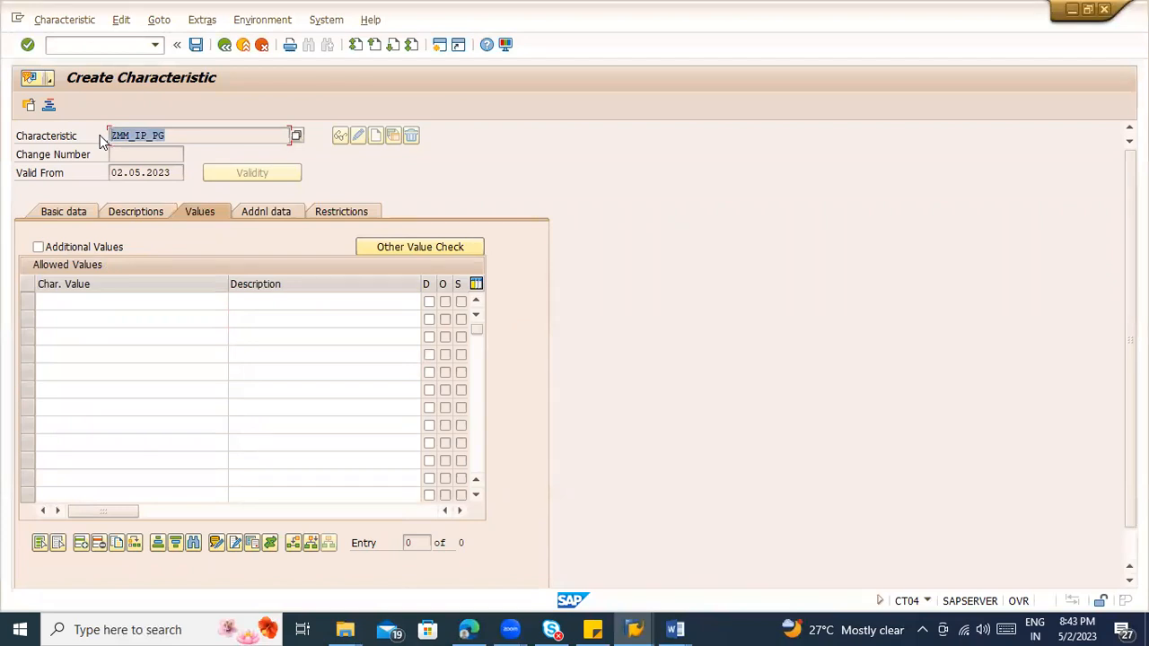
{"action": "left_click", "coordinate": [83, 302]}
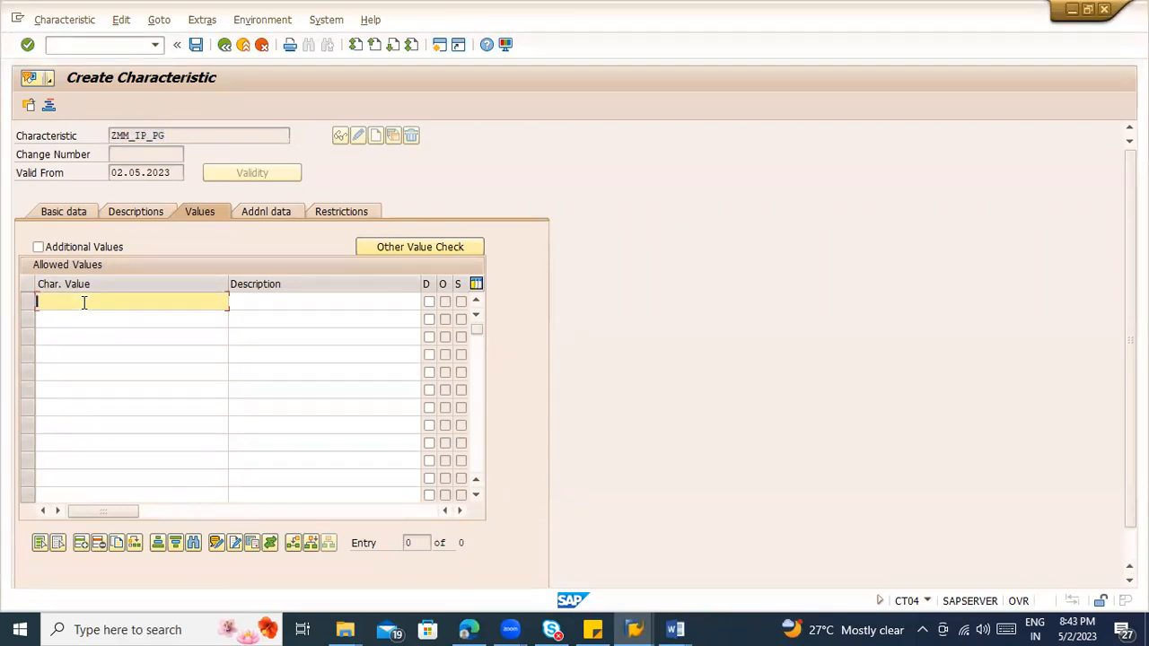
{"action": "left_click", "coordinate": [87, 319]}
{"action": "left_click", "coordinate": [91, 309]}
{"action": "left_click", "coordinate": [87, 323]}
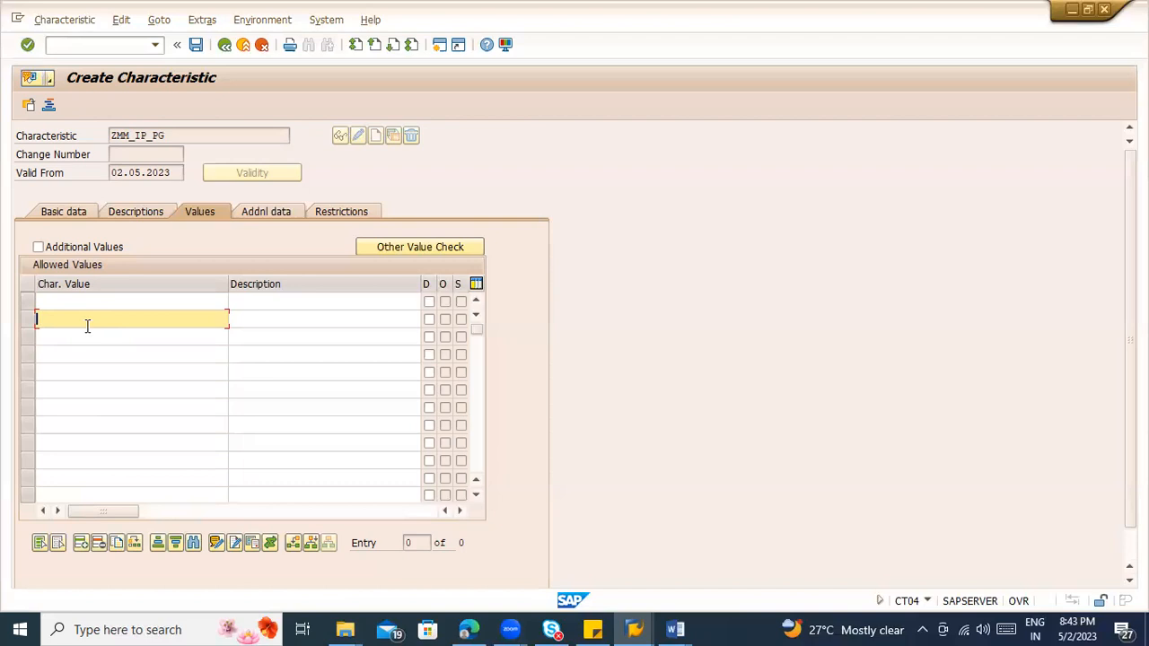
{"action": "left_click", "coordinate": [97, 304]}
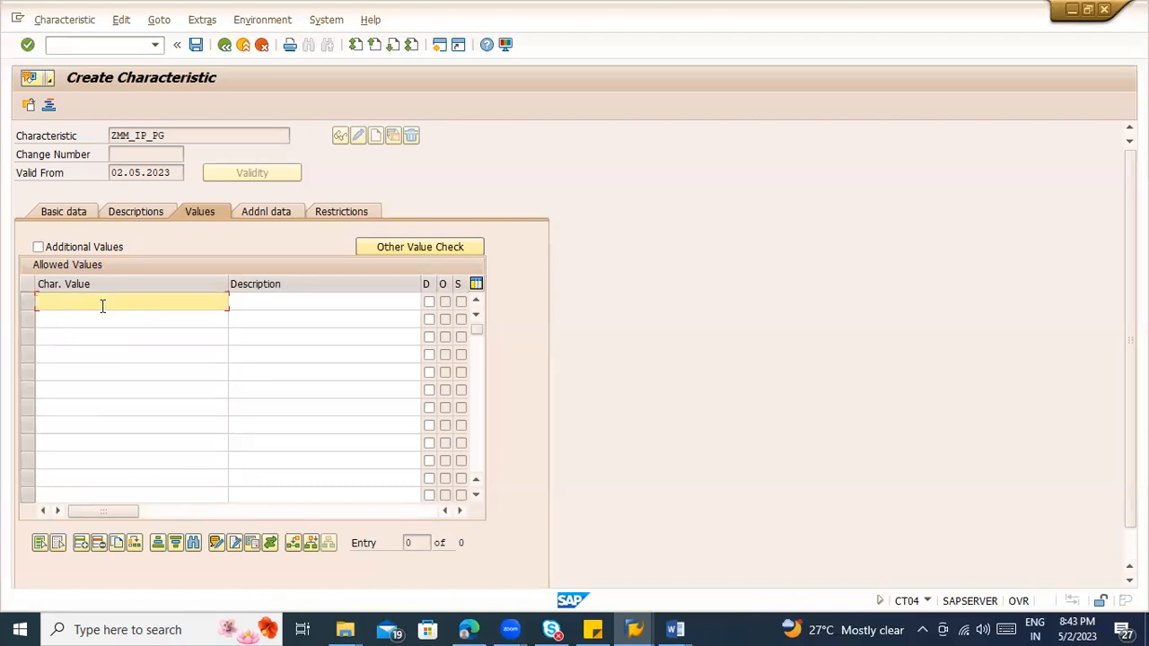
{"action": "left_click", "coordinate": [96, 316]}
{"action": "left_click", "coordinate": [95, 298]}
{"action": "left_click", "coordinate": [93, 311]}
{"action": "left_click", "coordinate": [97, 333]}
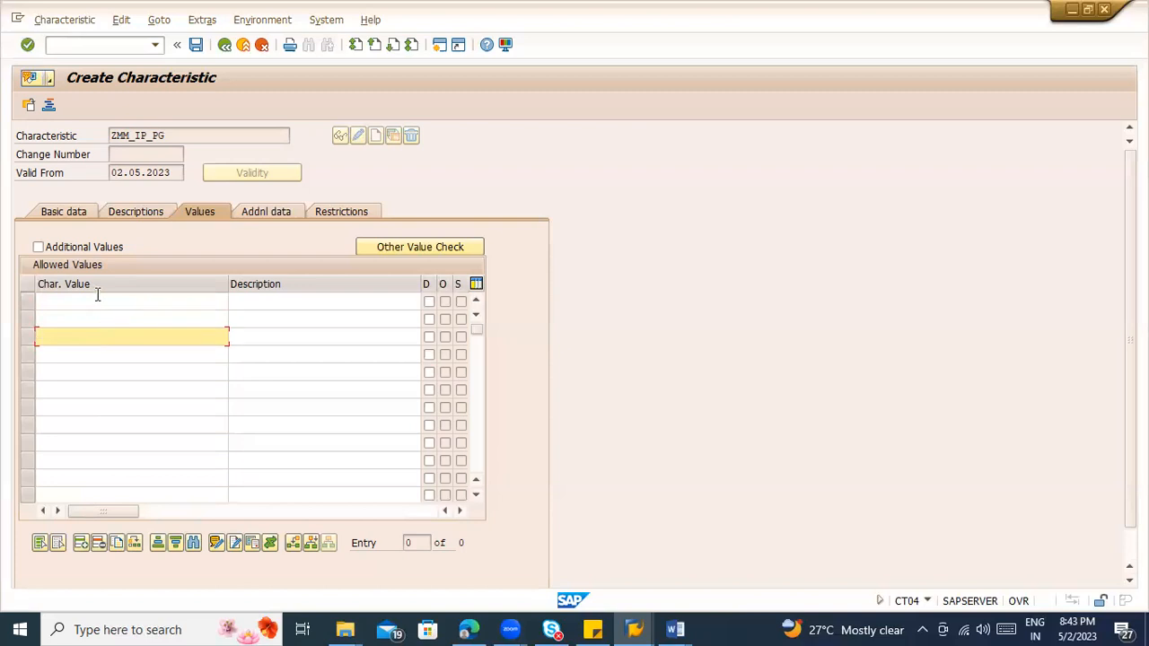
Step: Enable Additional Values for the characteristic's allowed values
{"action": "left_click", "coordinate": [98, 297]}
{"action": "left_click", "coordinate": [38, 248]}
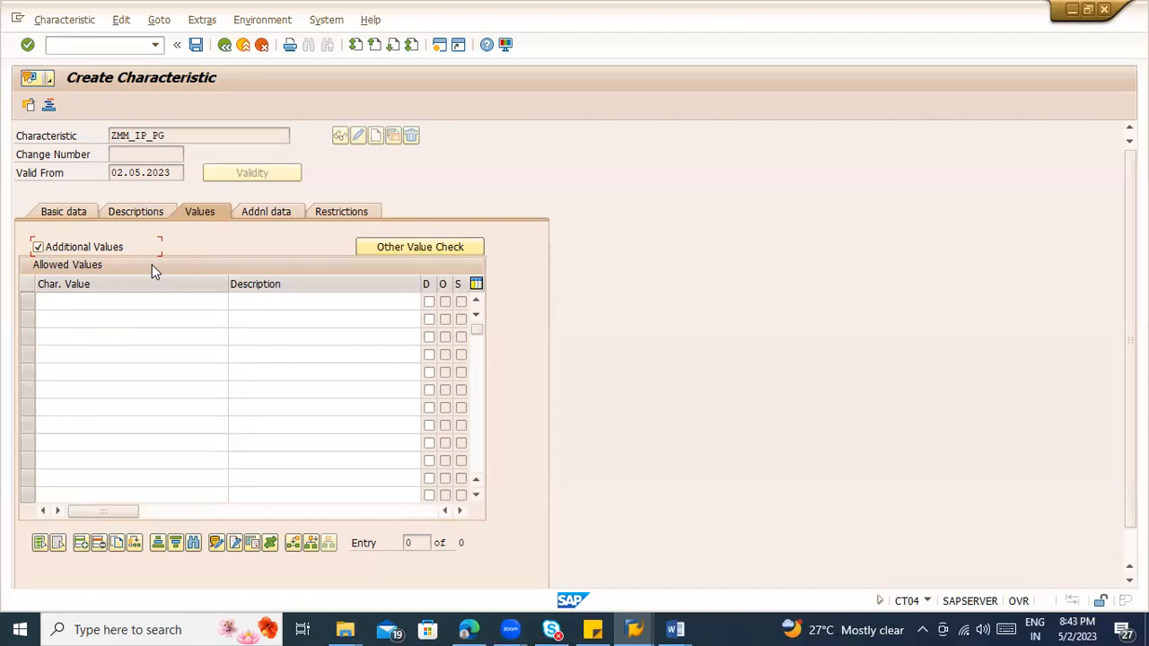
{"action": "left_click", "coordinate": [116, 300]}
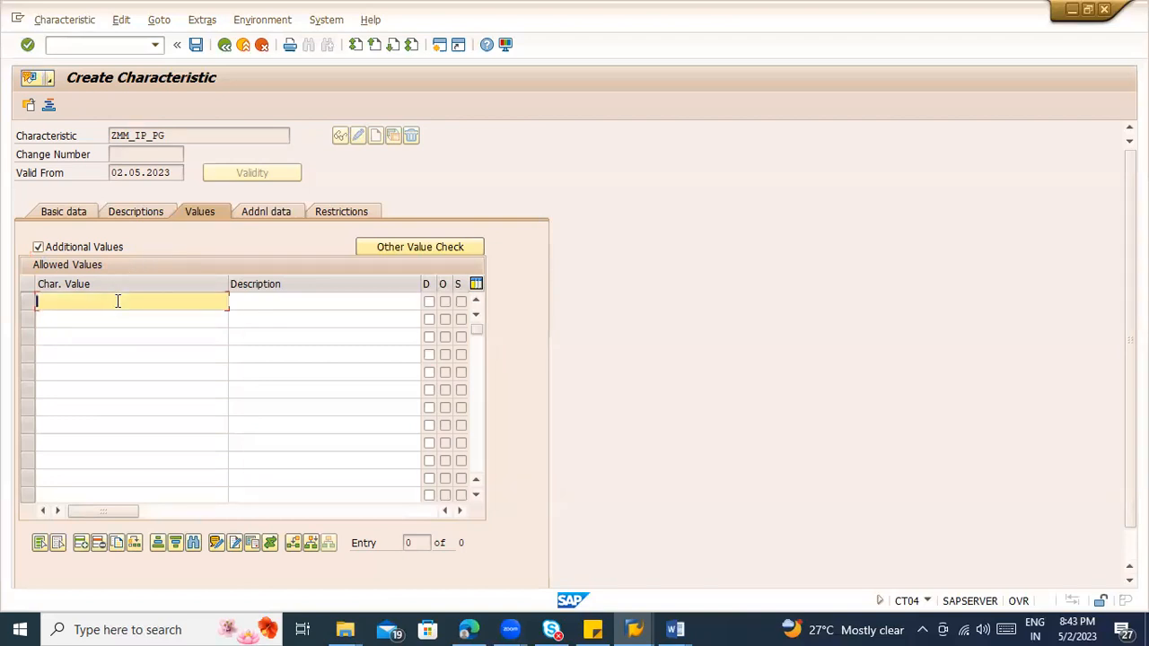
{"action": "left_click", "coordinate": [117, 314]}
{"action": "left_click", "coordinate": [121, 354]}
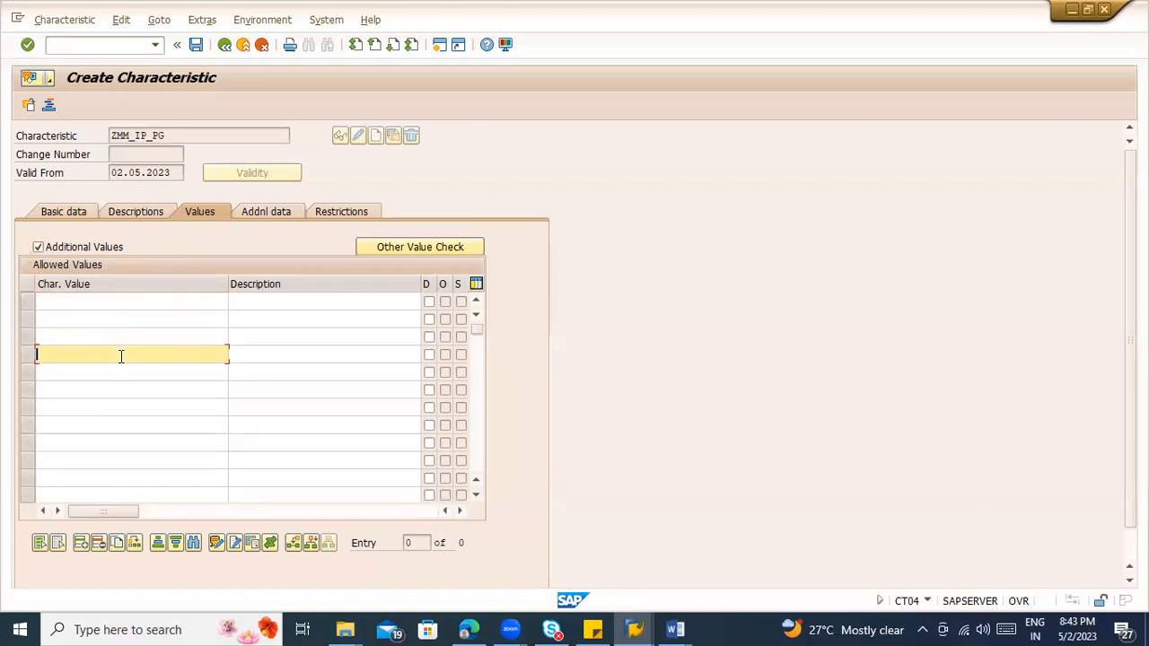
{"action": "left_click", "coordinate": [151, 306]}
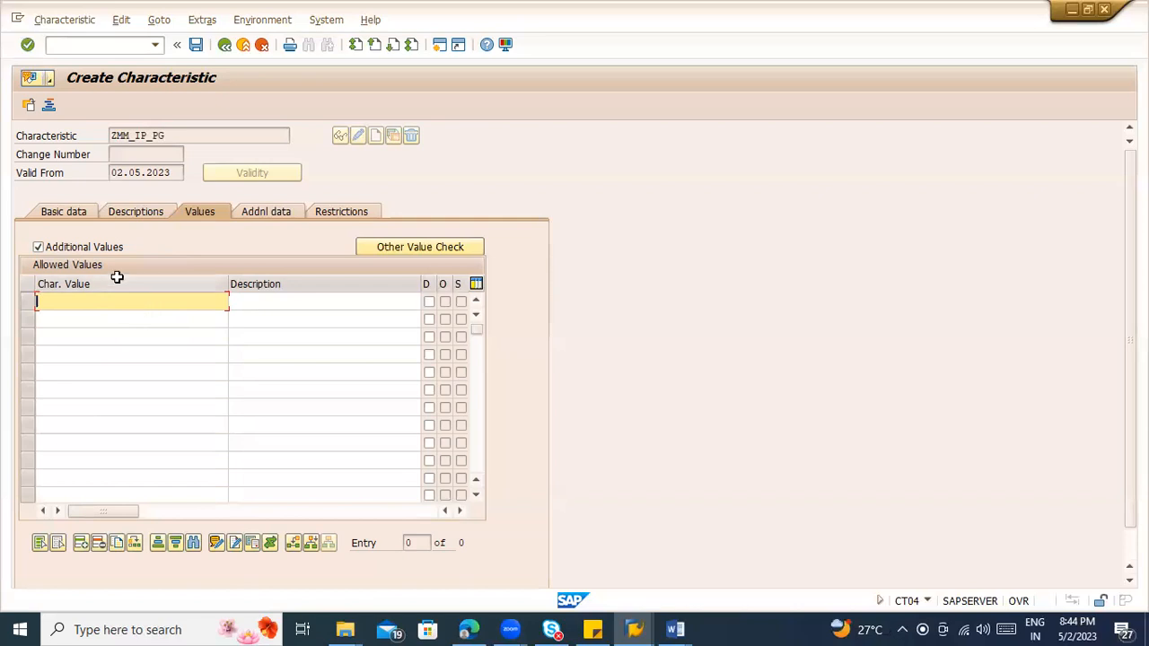
{"action": "left_click", "coordinate": [101, 316]}
{"action": "left_click", "coordinate": [89, 301]}
{"action": "left_click", "coordinate": [87, 323]}
{"action": "left_click", "coordinate": [88, 338]}
{"action": "left_click", "coordinate": [90, 352]}
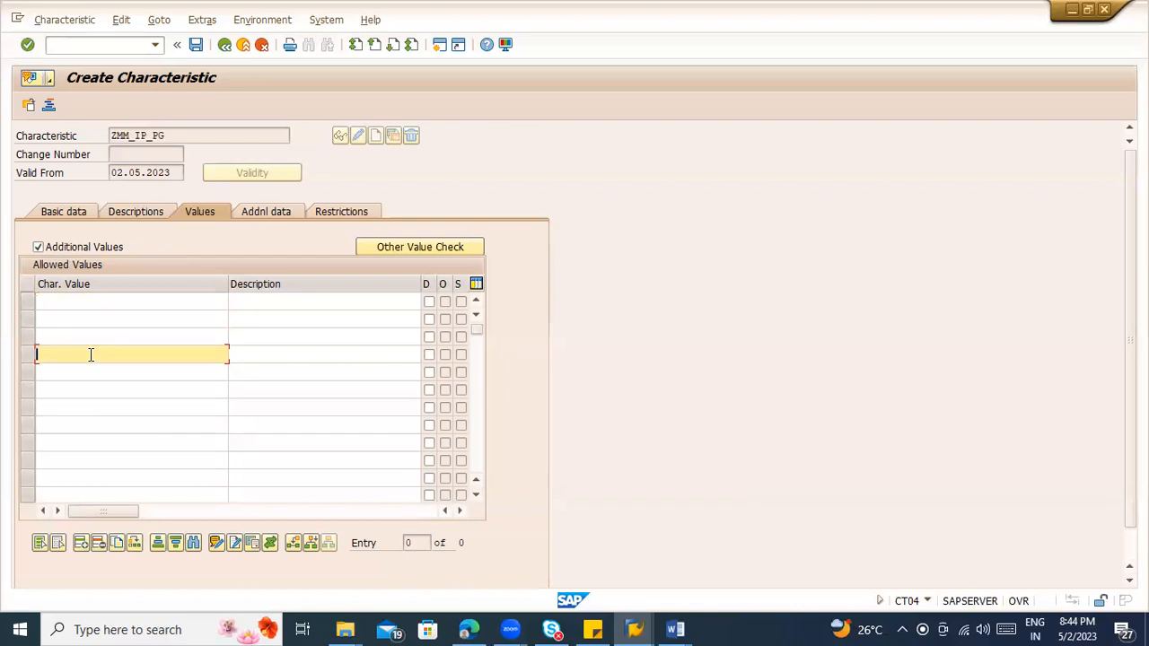
{"action": "left_click", "coordinate": [91, 377]}
{"action": "left_click", "coordinate": [92, 304]}
{"action": "left_click", "coordinate": [94, 319]}
{"action": "left_click", "coordinate": [95, 336]}
{"action": "left_click", "coordinate": [93, 356]}
{"action": "left_click", "coordinate": [97, 308]}
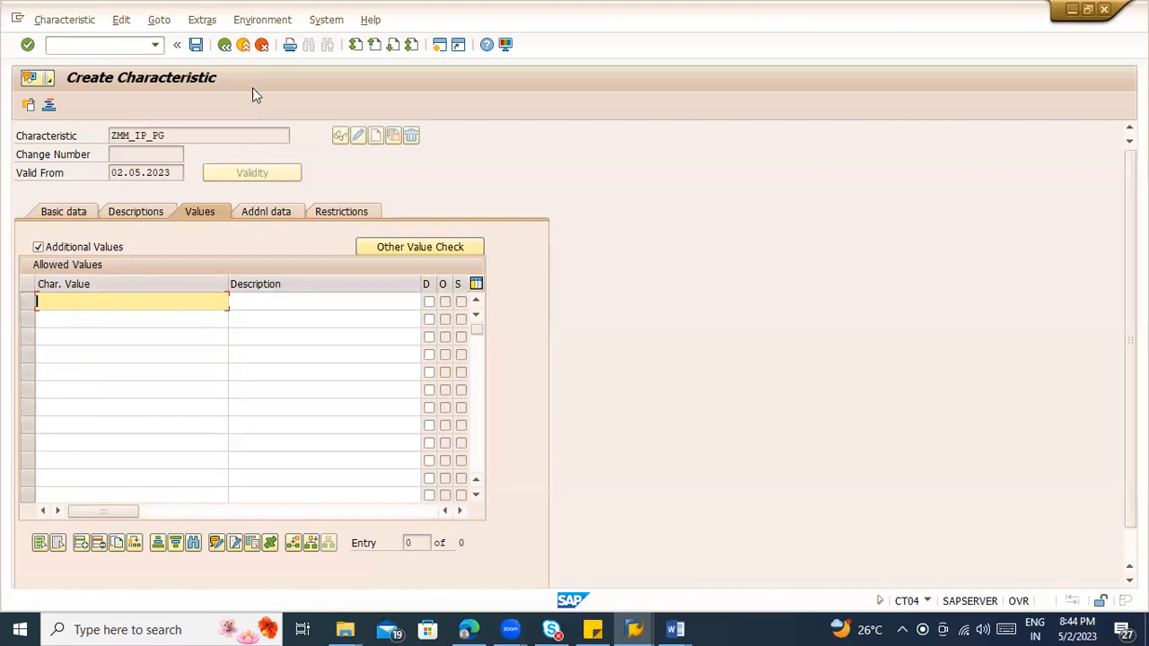
Step: Save the characteristic and record its name ZMM_IP_PG in the Word notes below the external purchasing document paragraph
{"action": "left_click", "coordinate": [196, 45]}
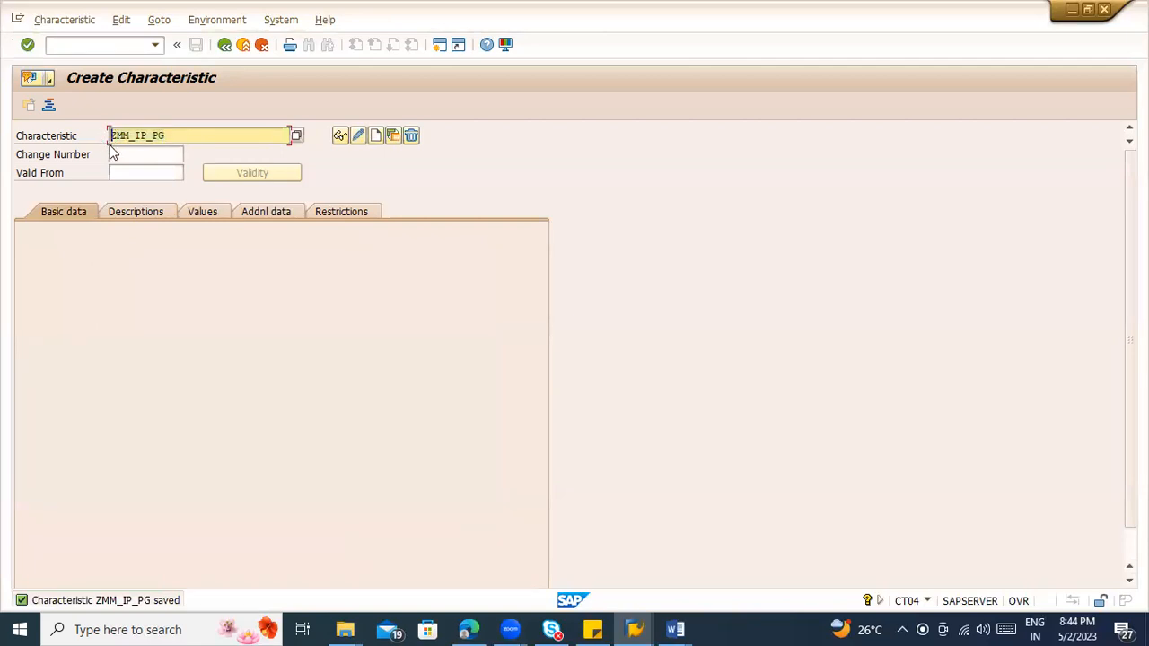
{"action": "key", "text": "alt+Tab"}
{"action": "left_click", "coordinate": [346, 540]}
{"action": "key", "text": "Return"}
{"action": "key", "text": "Return"}
{"action": "scroll", "coordinate": [346, 544], "scroll_direction": "down", "scroll_amount": 5}
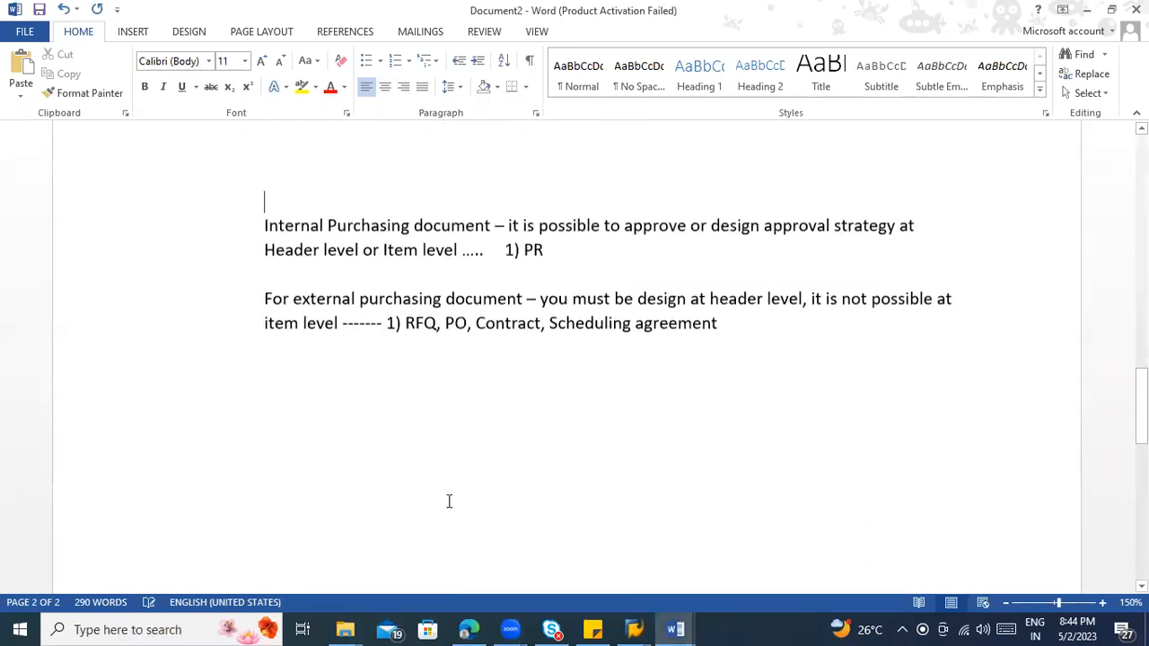
{"action": "left_click", "coordinate": [353, 375]}
{"action": "type", "text": "ZMM_IP_PG"}
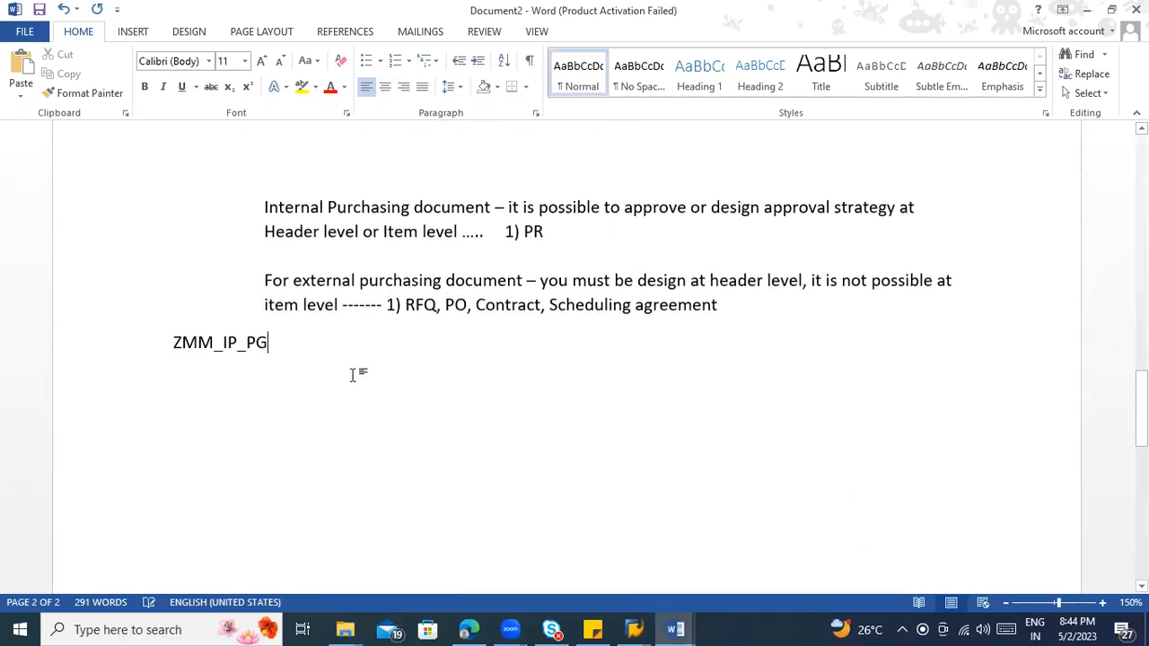
{"action": "key", "text": "Return"}
Step: Return to SAP and start creating a new characteristic named ZMM_IP_TNV
{"action": "key", "text": "alt+Tab"}
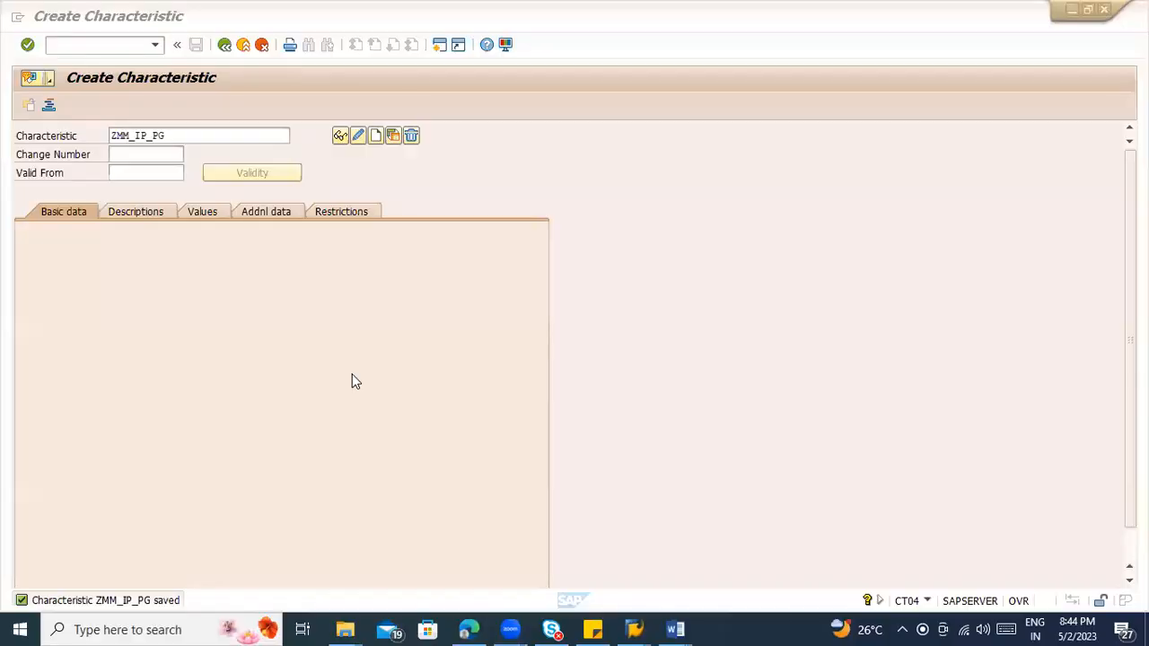
{"action": "left_click", "coordinate": [173, 136]}
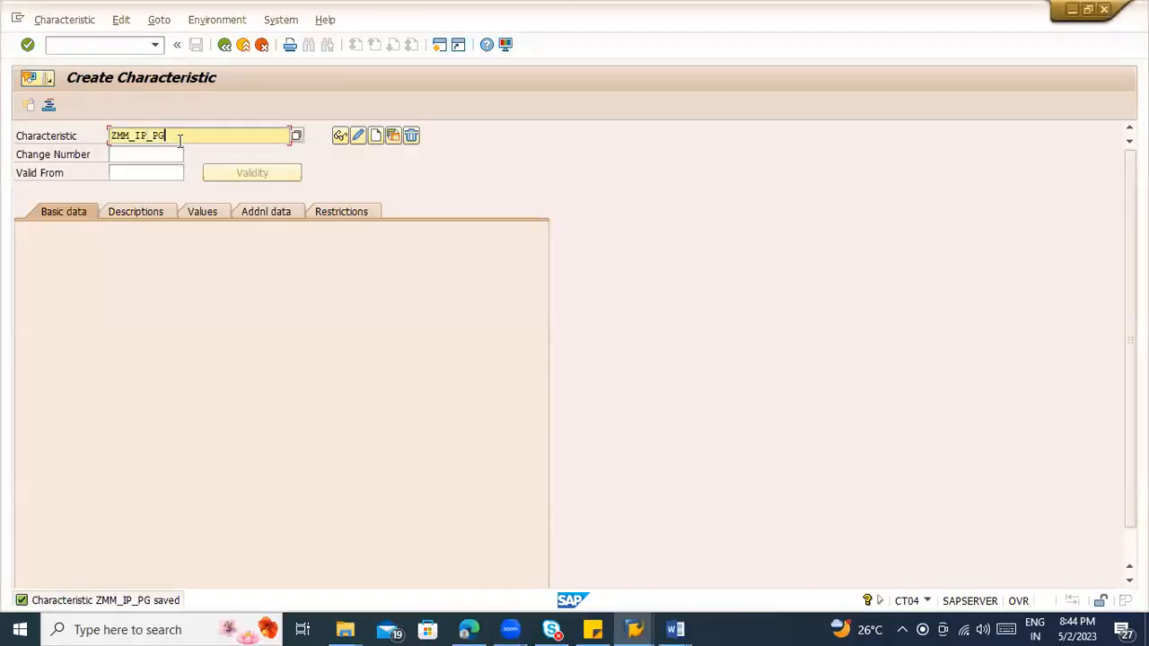
{"action": "key", "text": "BackSpace"}
{"action": "key", "text": "BackSpace"}
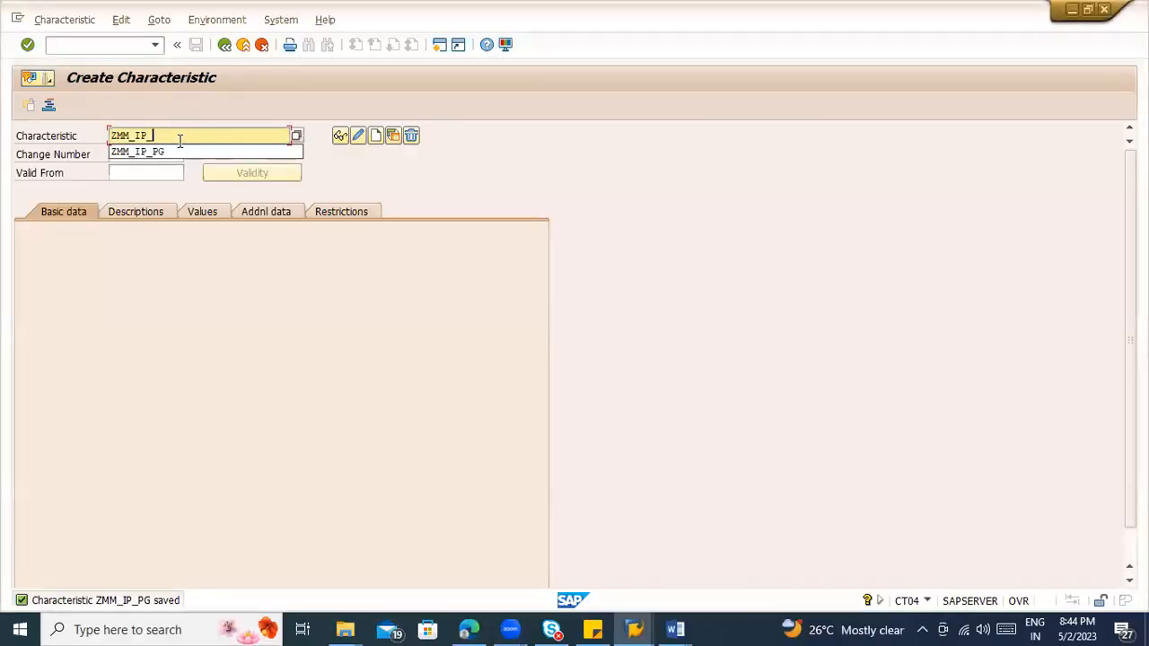
{"action": "type", "text": "T"}
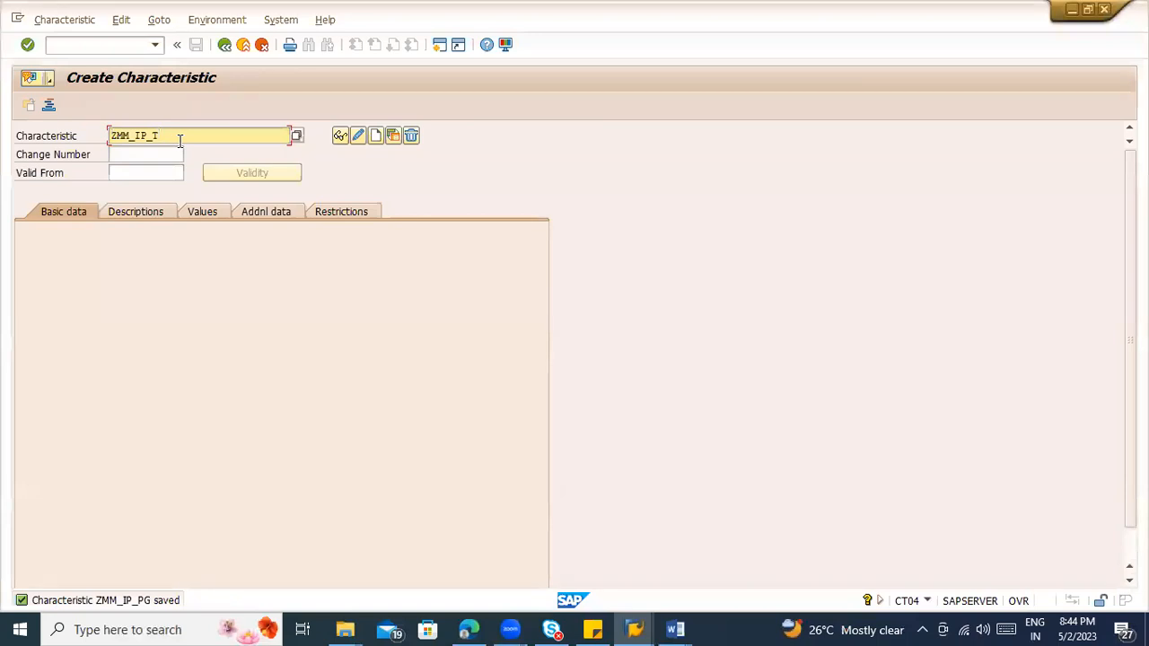
{"action": "type", "text": "NV"}
{"action": "key", "text": "Return"}
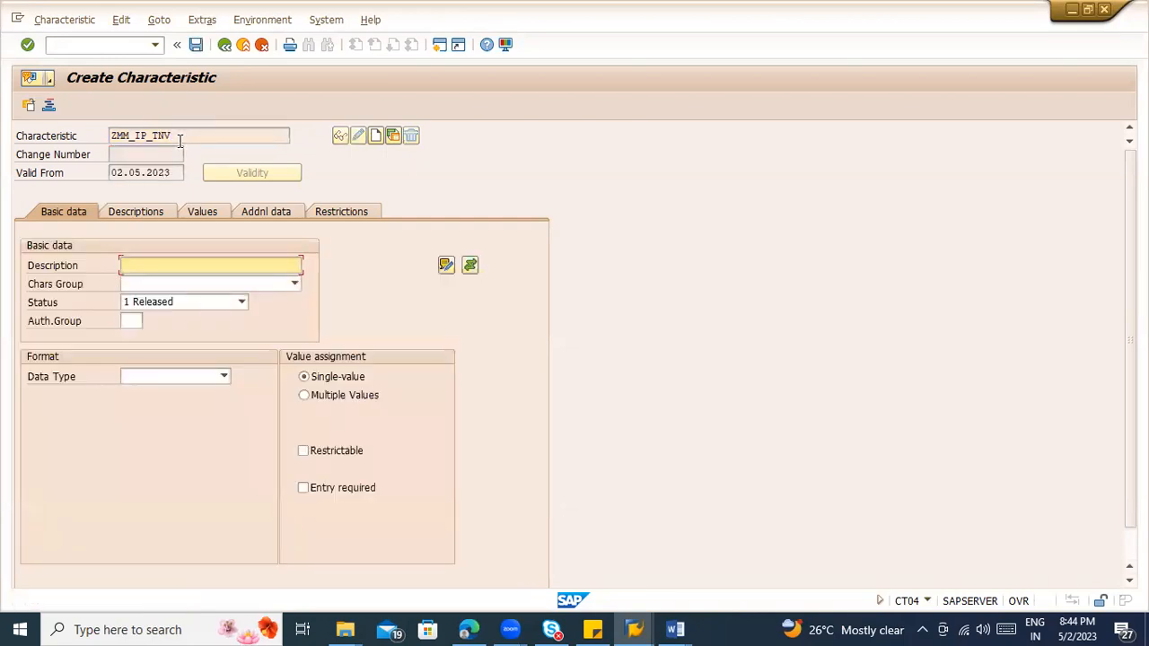
Step: Set the table name of the new characteristic's table field reference to CEBAN
{"action": "left_click", "coordinate": [257, 219]}
{"action": "left_click", "coordinate": [162, 266]}
{"action": "type", "text": "CEBAN"}
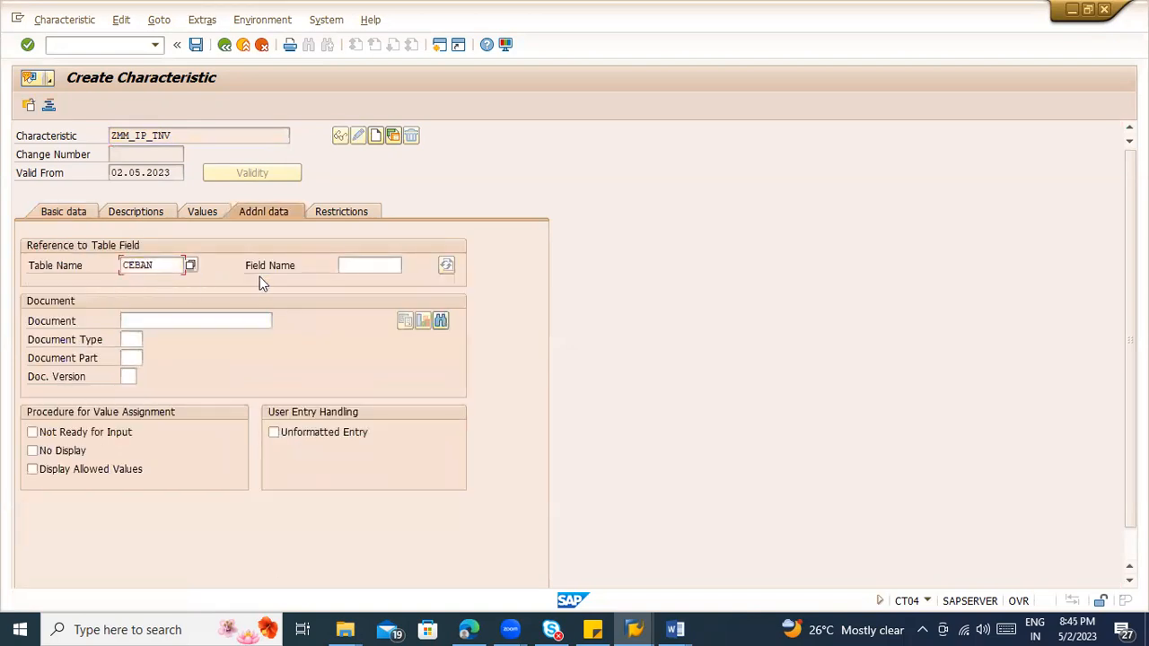
{"action": "key", "text": "Tab"}
Step: Look through the CEBAN structure's components for the total value of item field and select the GSWRT row
{"action": "key", "text": "alt+Tab"}
{"action": "key", "text": "alt+Tab"}
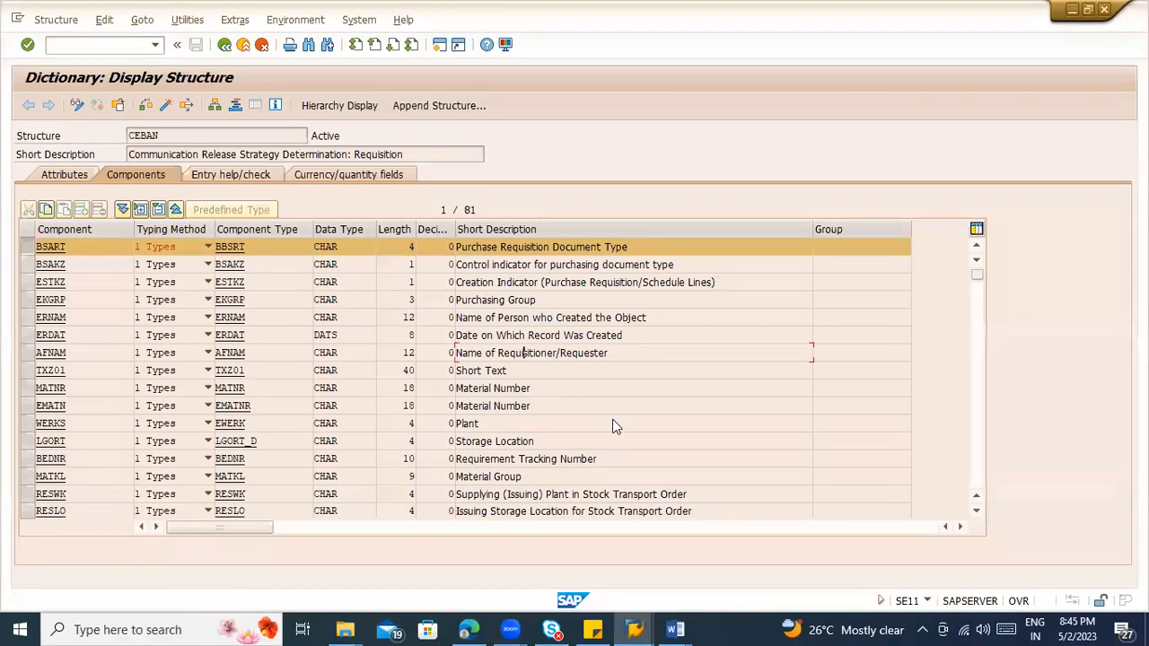
{"action": "scroll", "coordinate": [610, 422], "scroll_direction": "down", "scroll_amount": 1}
{"action": "scroll", "coordinate": [610, 421], "scroll_direction": "down", "scroll_amount": 1}
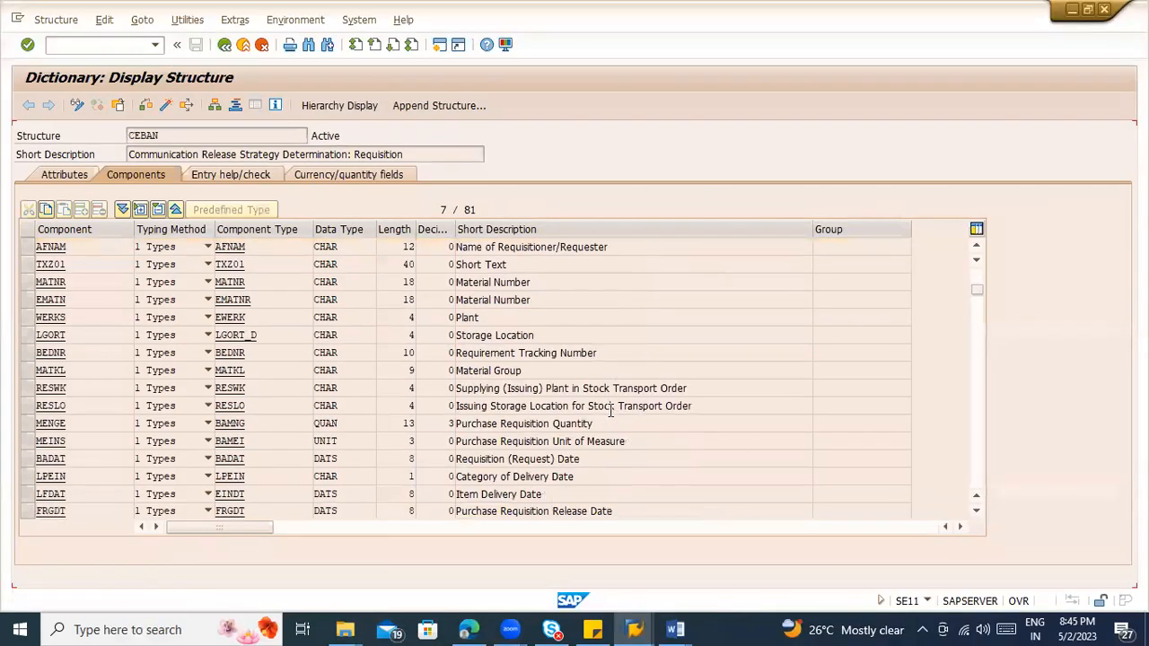
{"action": "scroll", "coordinate": [611, 415], "scroll_direction": "down", "scroll_amount": 1}
{"action": "scroll", "coordinate": [610, 412], "scroll_direction": "down", "scroll_amount": 1}
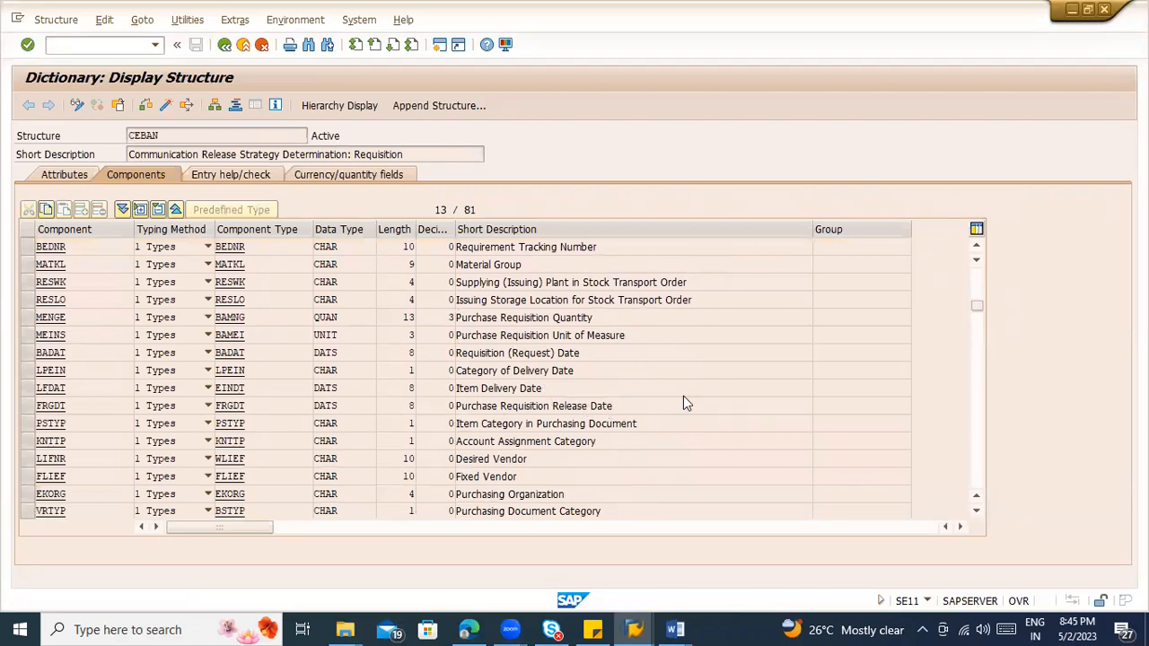
{"action": "scroll", "coordinate": [684, 399], "scroll_direction": "down", "scroll_amount": 1}
{"action": "scroll", "coordinate": [684, 395], "scroll_direction": "down", "scroll_amount": 1}
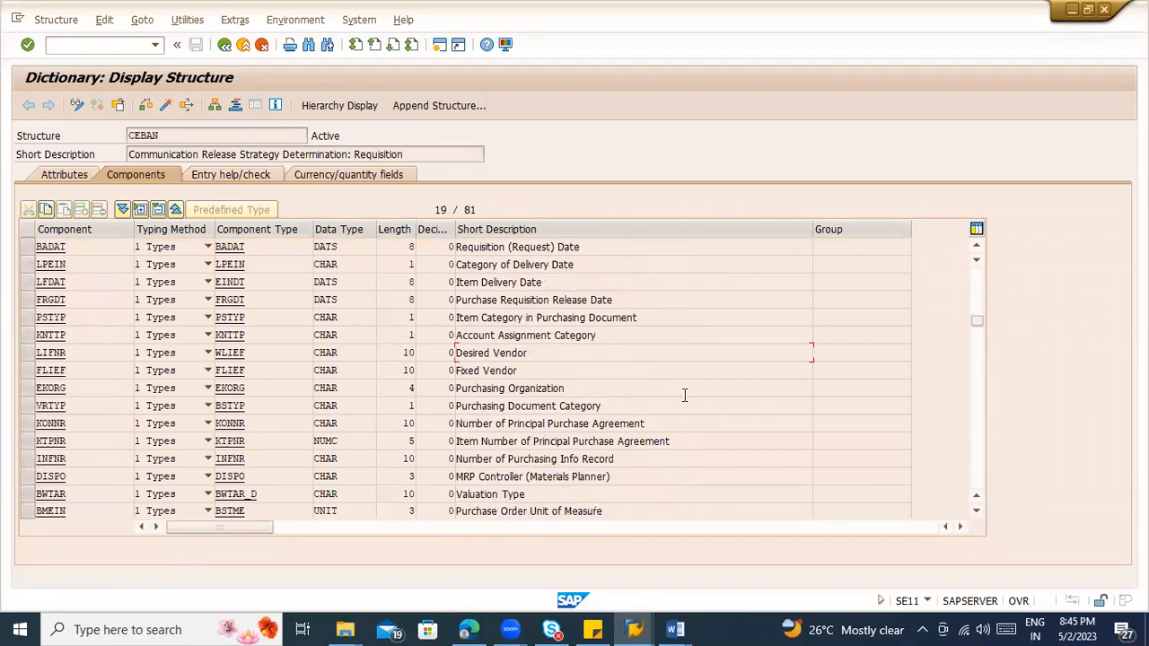
{"action": "scroll", "coordinate": [687, 423], "scroll_direction": "down", "scroll_amount": 1}
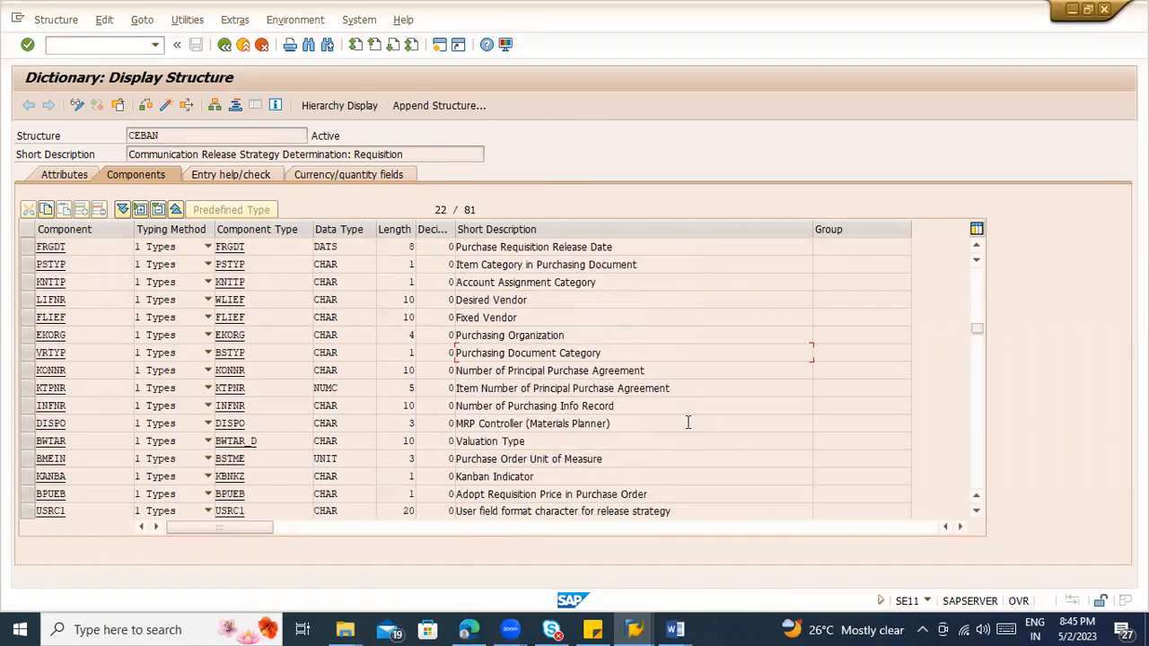
{"action": "scroll", "coordinate": [687, 422], "scroll_direction": "down", "scroll_amount": 1}
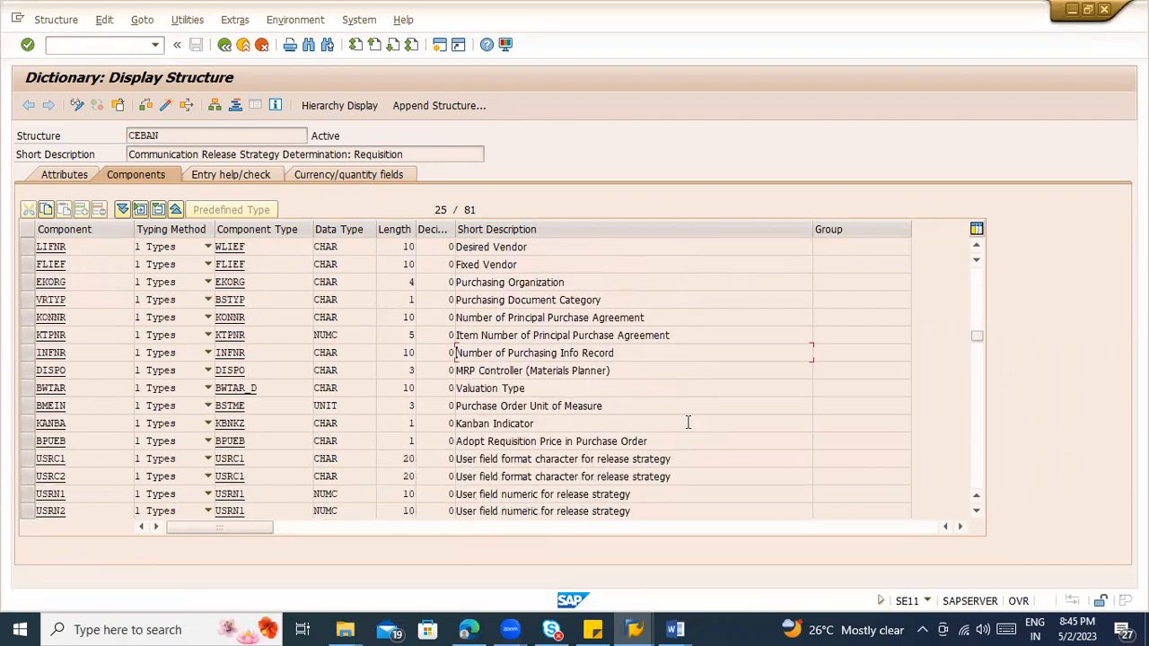
{"action": "scroll", "coordinate": [688, 423], "scroll_direction": "down", "scroll_amount": 1}
{"action": "scroll", "coordinate": [687, 422], "scroll_direction": "down", "scroll_amount": 1}
{"action": "left_click", "coordinate": [540, 423]}
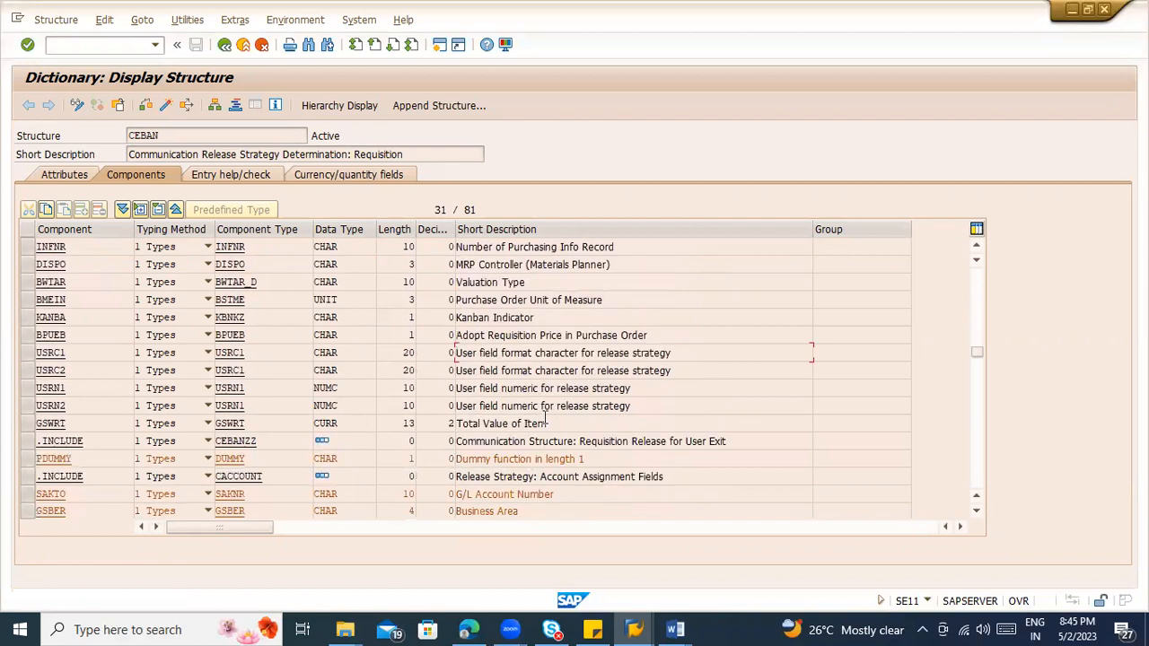
{"action": "left_click", "coordinate": [26, 424]}
Step: Search the remaining CEBAN components for the total value of requisition for overall release and select the GFWRT row
{"action": "scroll", "coordinate": [589, 383], "scroll_direction": "down", "scroll_amount": 3}
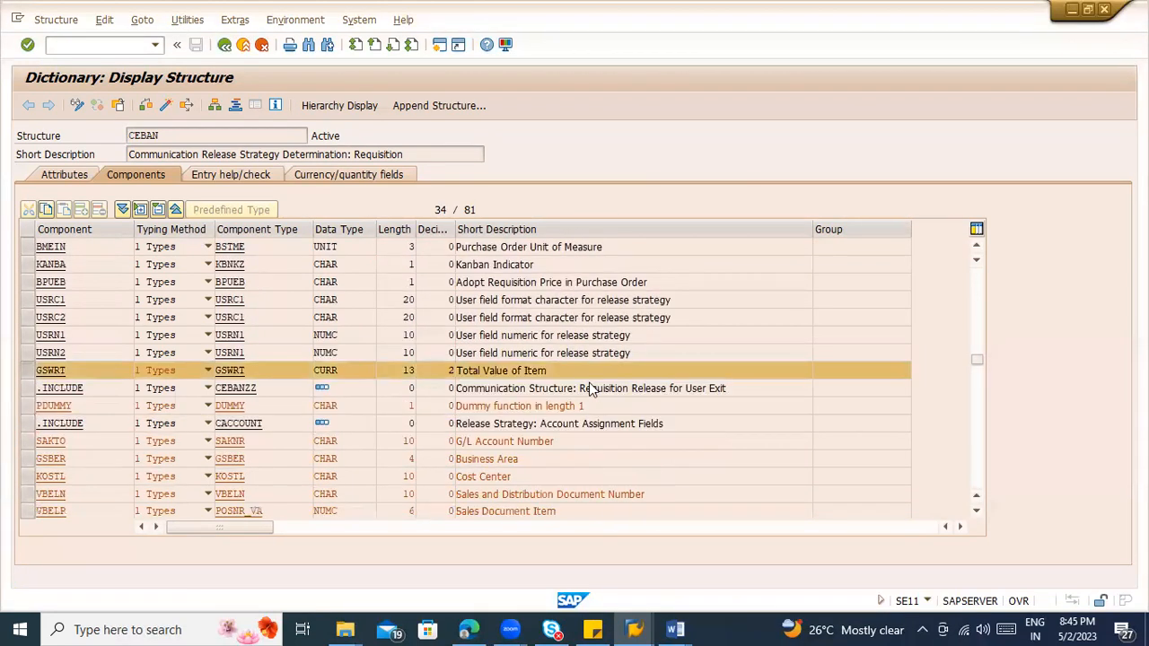
{"action": "scroll", "coordinate": [590, 383], "scroll_direction": "down", "scroll_amount": 2}
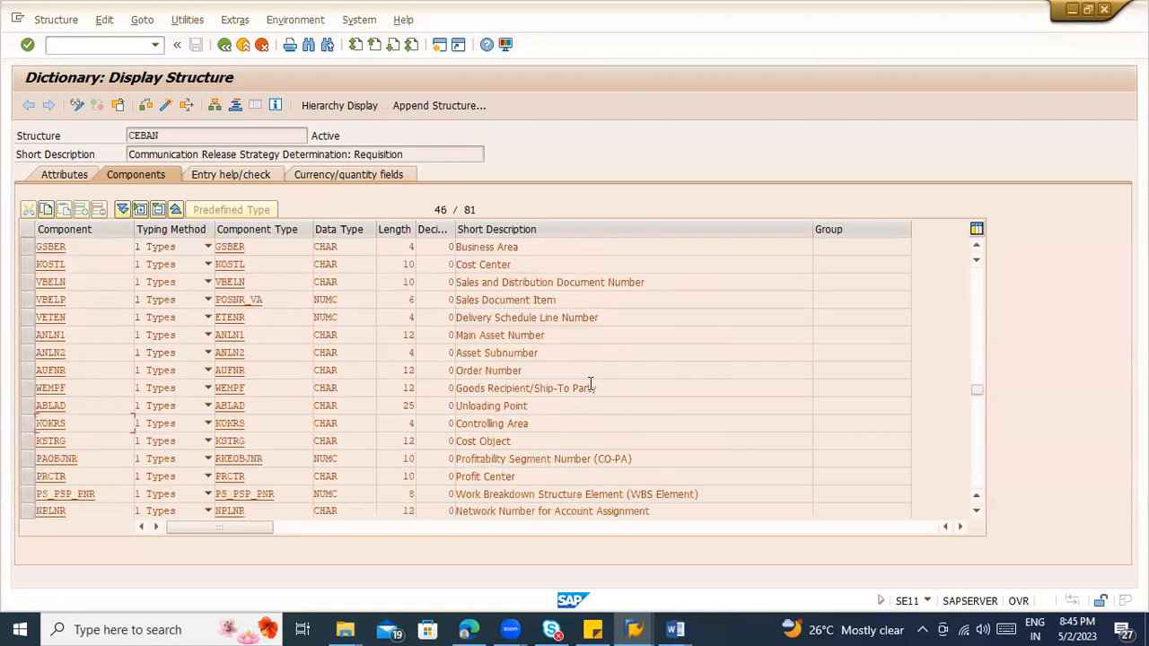
{"action": "scroll", "coordinate": [590, 386], "scroll_direction": "up", "scroll_amount": 1}
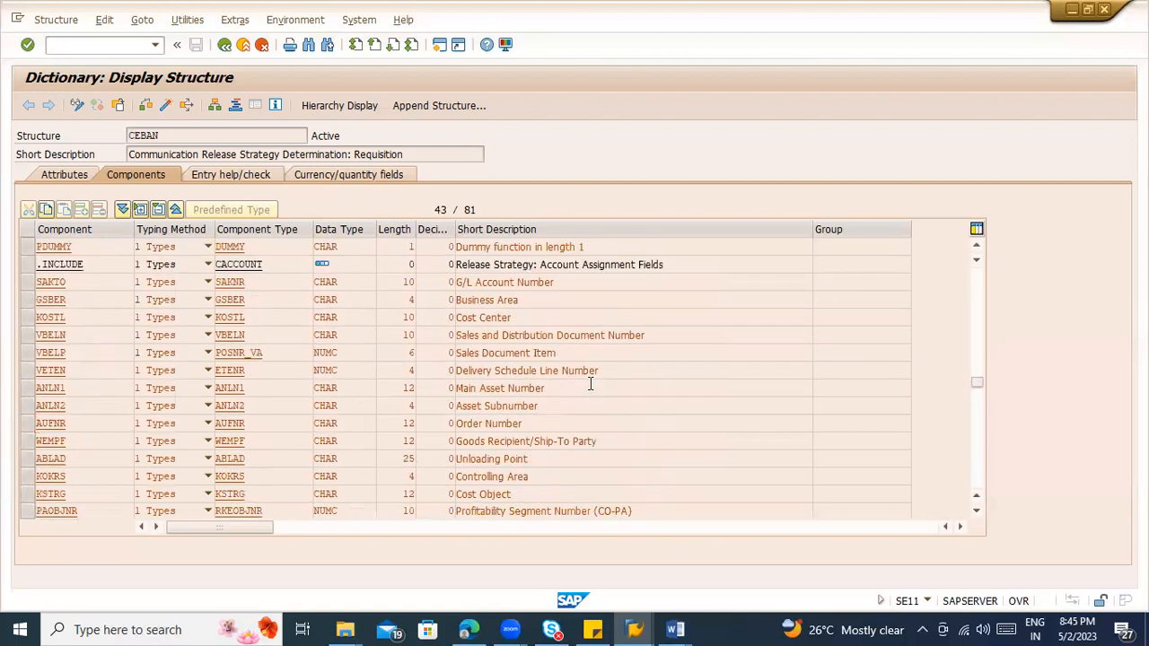
{"action": "scroll", "coordinate": [591, 384], "scroll_direction": "up", "scroll_amount": 1}
{"action": "scroll", "coordinate": [591, 384], "scroll_direction": "up", "scroll_amount": 1}
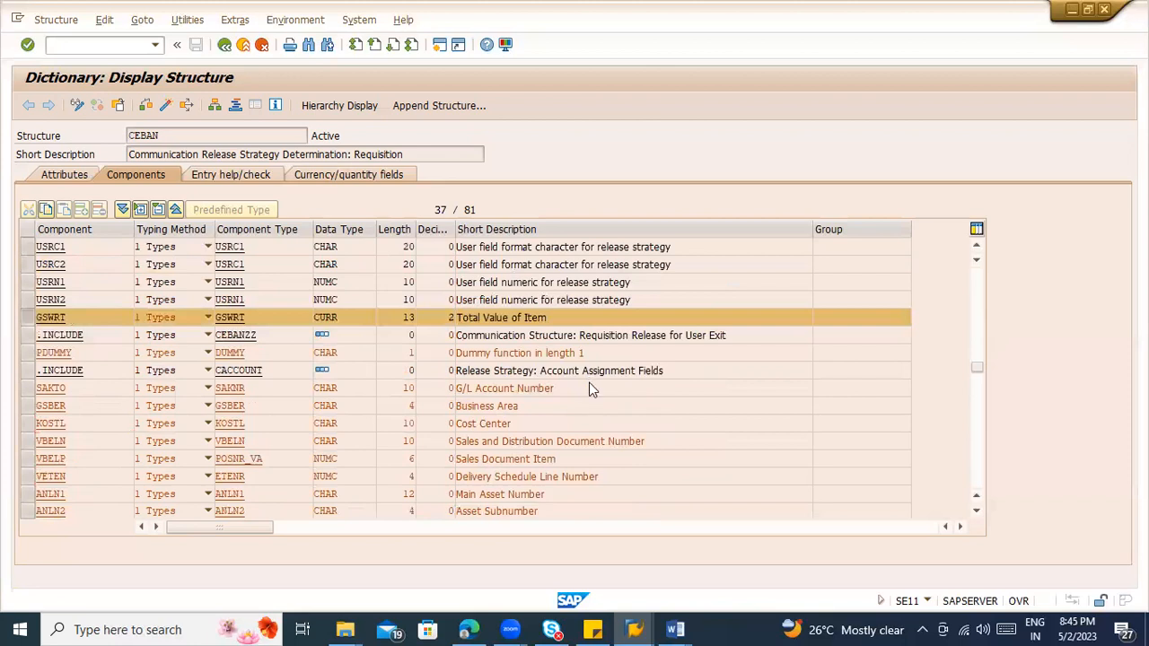
{"action": "scroll", "coordinate": [591, 385], "scroll_direction": "down", "scroll_amount": 3}
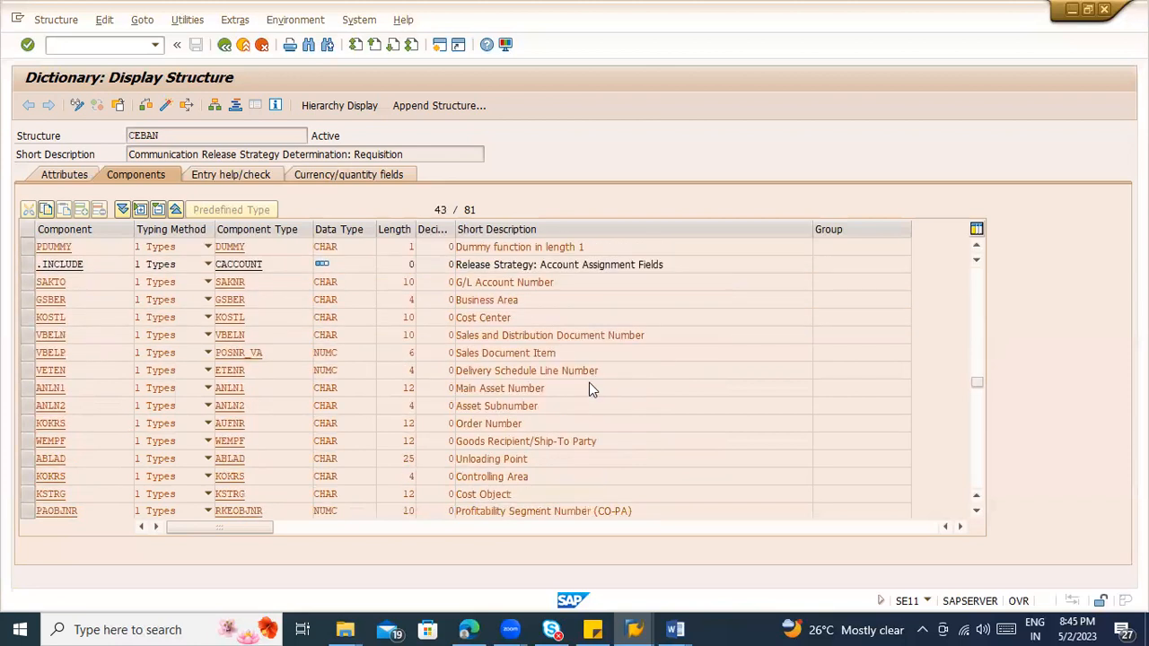
{"action": "scroll", "coordinate": [590, 385], "scroll_direction": "down", "scroll_amount": 1}
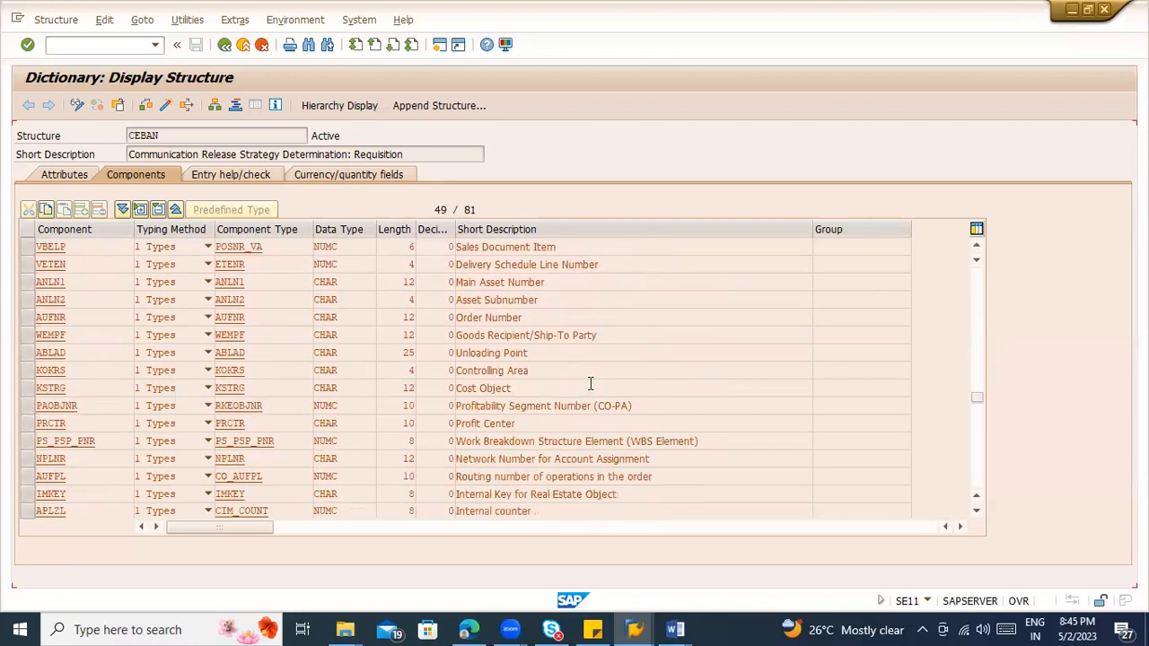
{"action": "scroll", "coordinate": [591, 383], "scroll_direction": "down", "scroll_amount": 3}
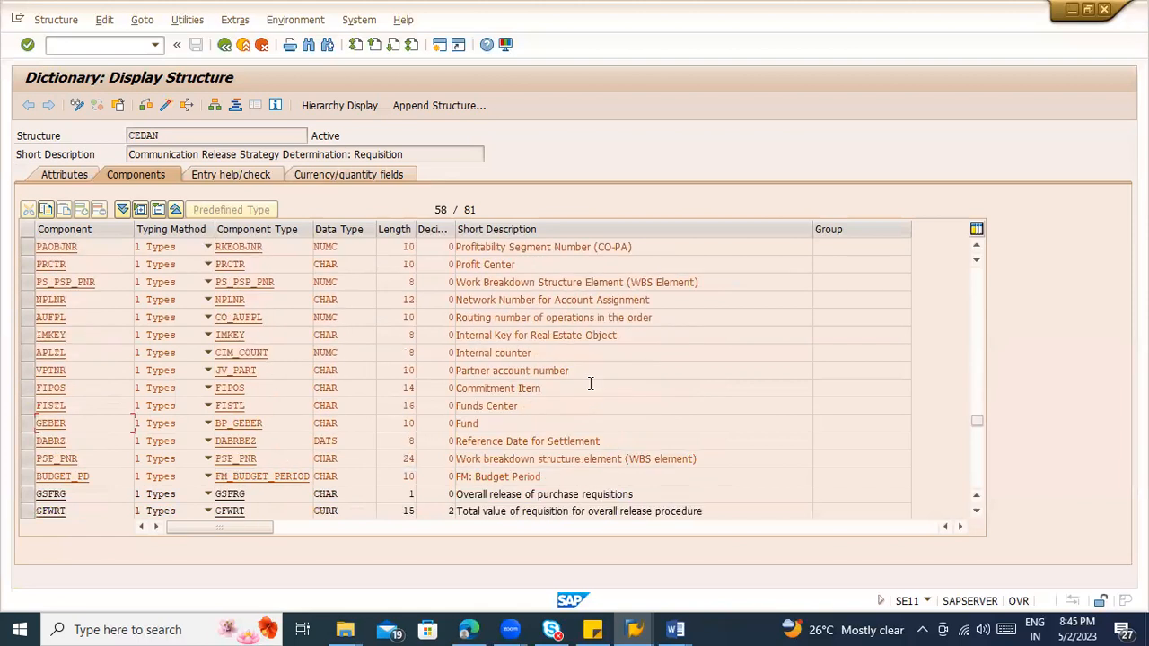
{"action": "scroll", "coordinate": [590, 384], "scroll_direction": "down", "scroll_amount": 1}
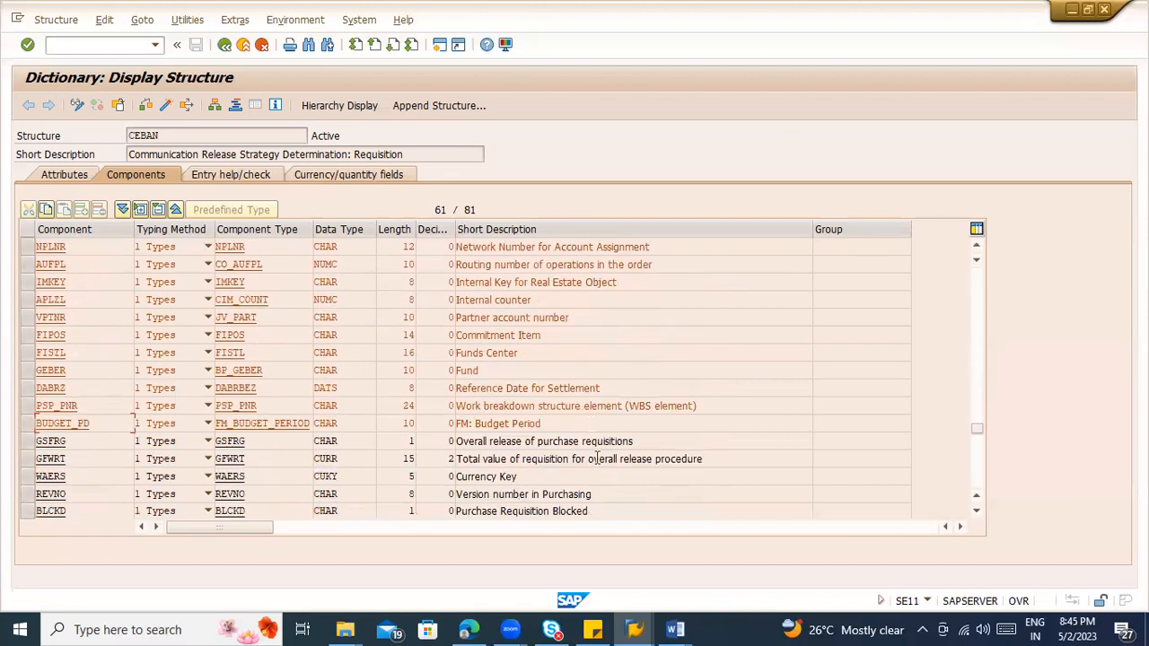
{"action": "scroll", "coordinate": [615, 449], "scroll_direction": "down", "scroll_amount": 1}
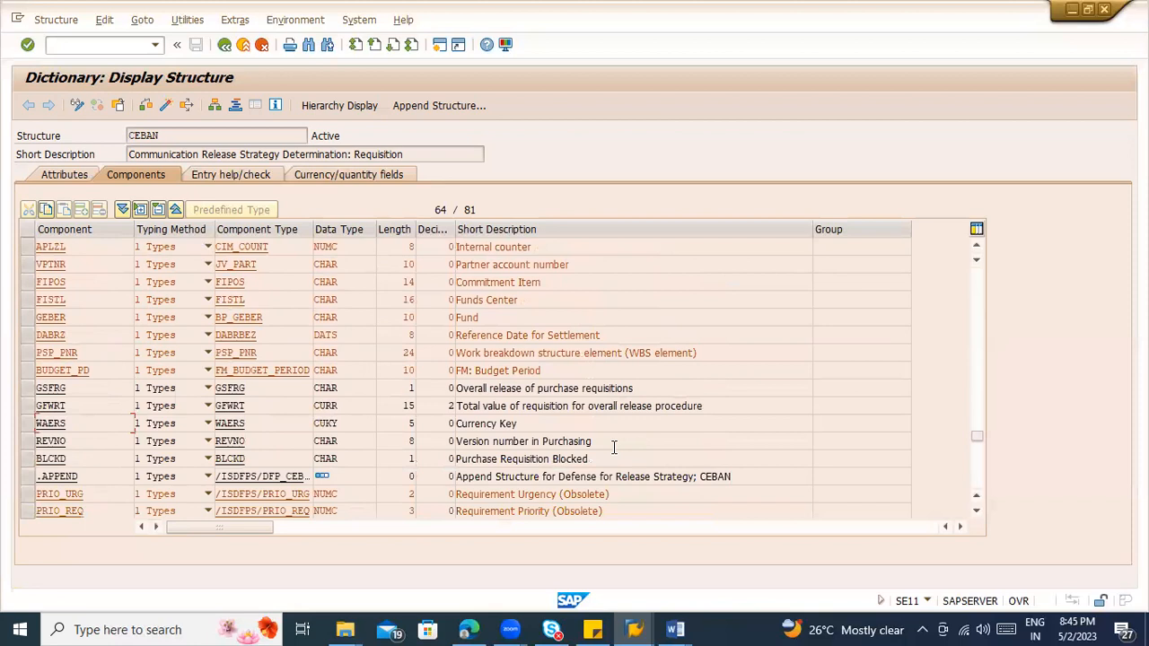
{"action": "left_click", "coordinate": [545, 405]}
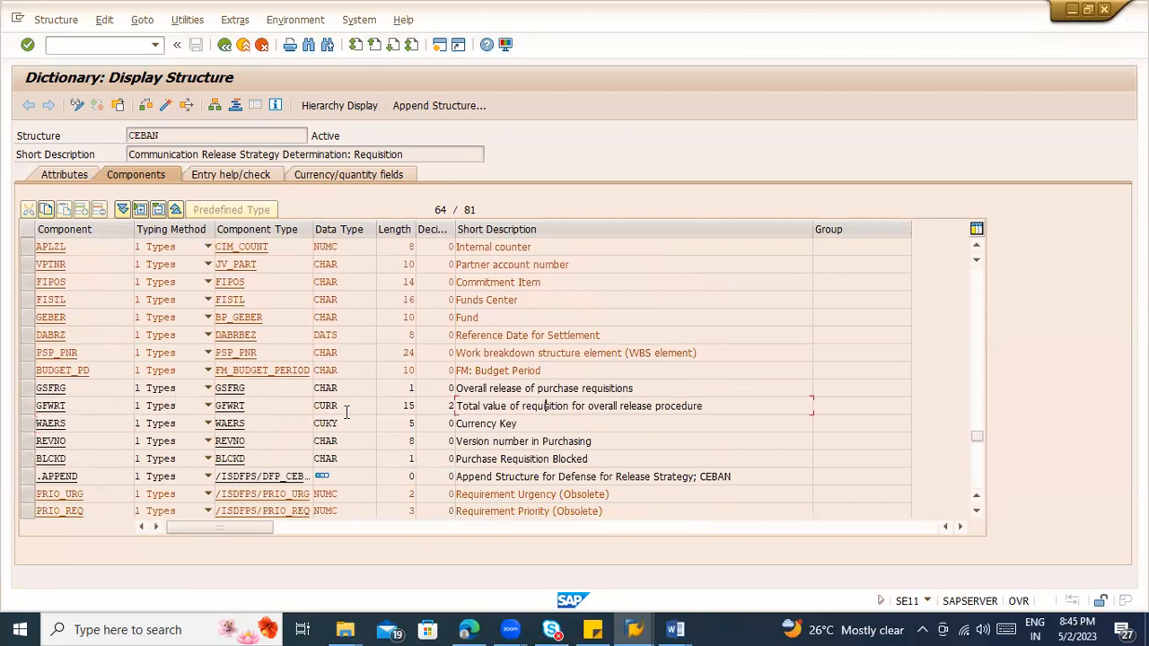
{"action": "left_click", "coordinate": [27, 408]}
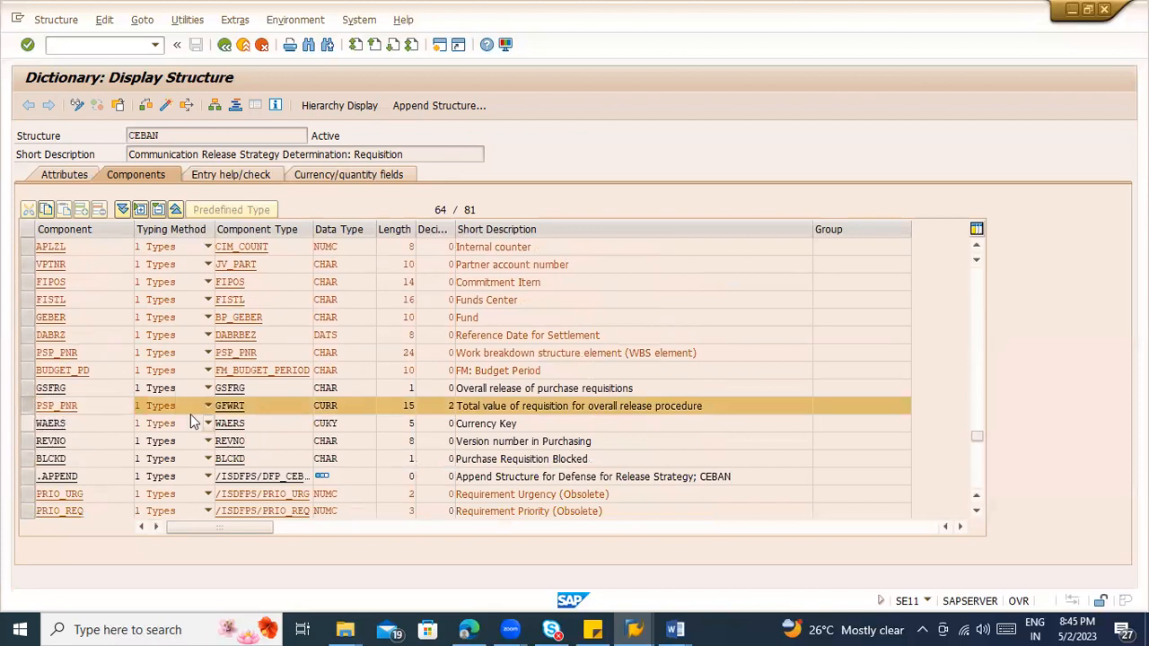
Step: Compare the item-level total value field GSWRT with the overall release total value field GFWRT in the CEBAN structure
{"action": "scroll", "coordinate": [190, 417], "scroll_direction": "up", "scroll_amount": 2}
{"action": "scroll", "coordinate": [190, 413], "scroll_direction": "up", "scroll_amount": 10}
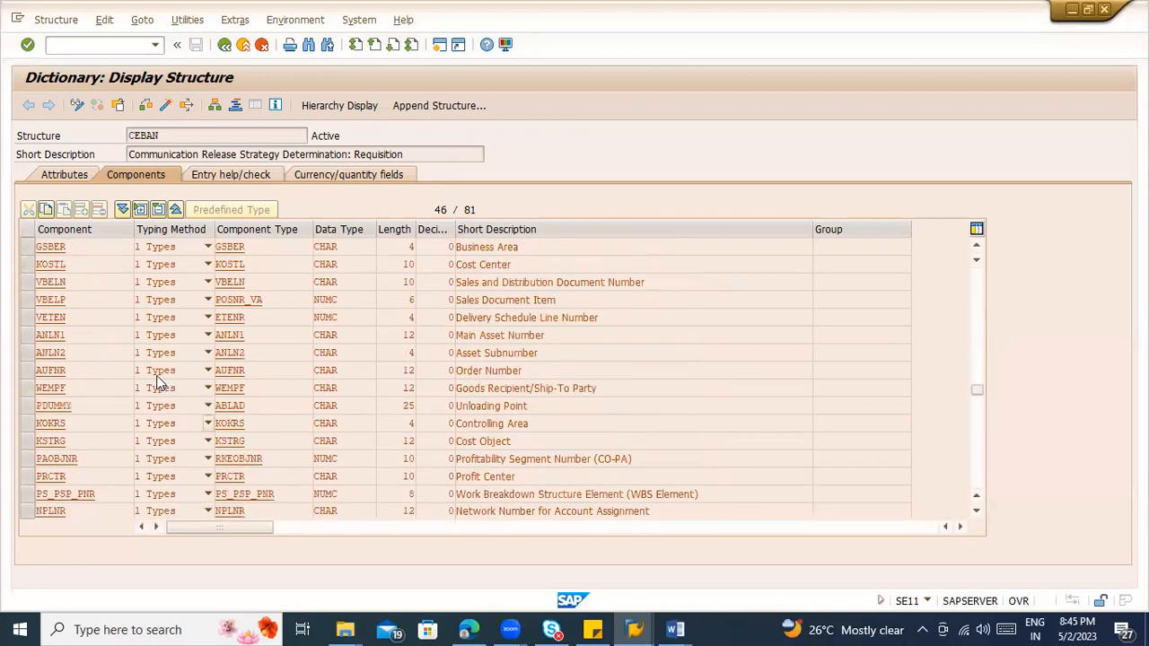
{"action": "scroll", "coordinate": [436, 457], "scroll_direction": "up", "scroll_amount": 1}
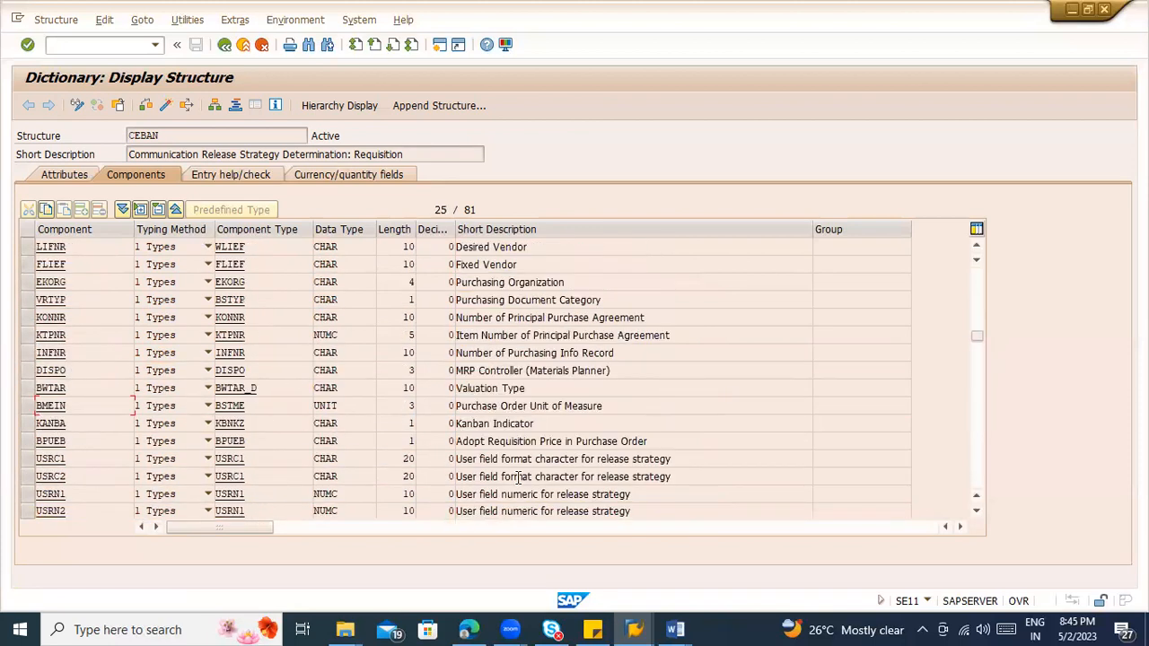
{"action": "scroll", "coordinate": [514, 465], "scroll_direction": "down", "scroll_amount": 1}
{"action": "left_click_drag", "start_coordinate": [549, 477], "coordinate": [455, 477]}
{"action": "scroll", "coordinate": [541, 466], "scroll_direction": "down", "scroll_amount": 2}
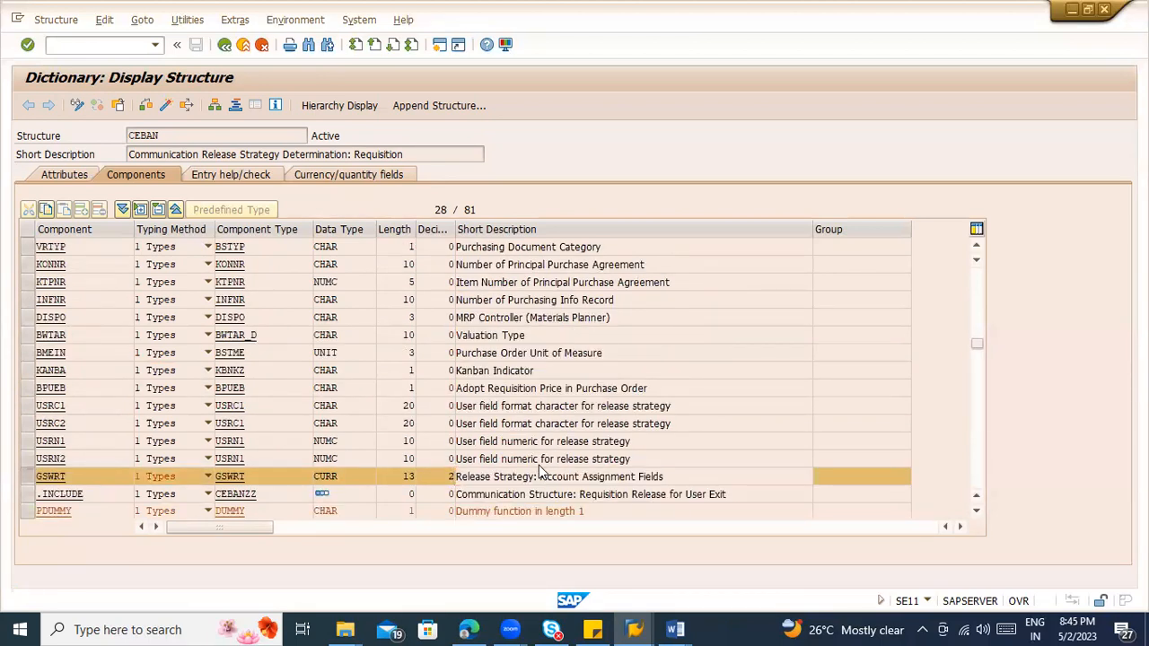
{"action": "scroll", "coordinate": [516, 465], "scroll_direction": "down", "scroll_amount": 9}
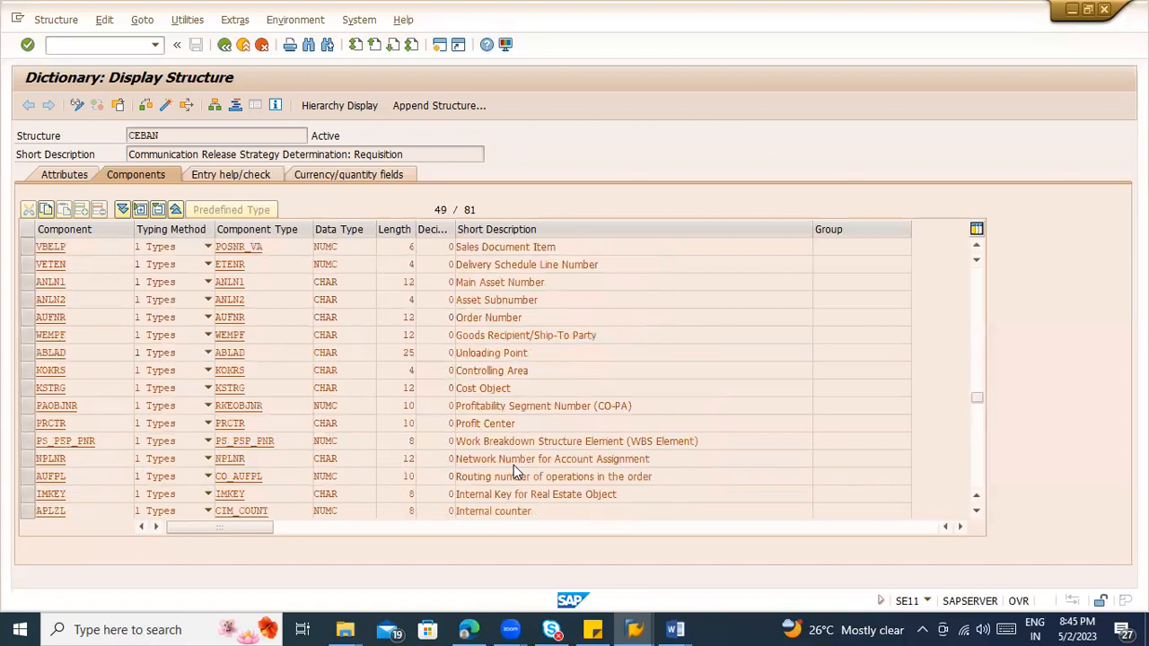
{"action": "scroll", "coordinate": [513, 471], "scroll_direction": "down", "scroll_amount": 3}
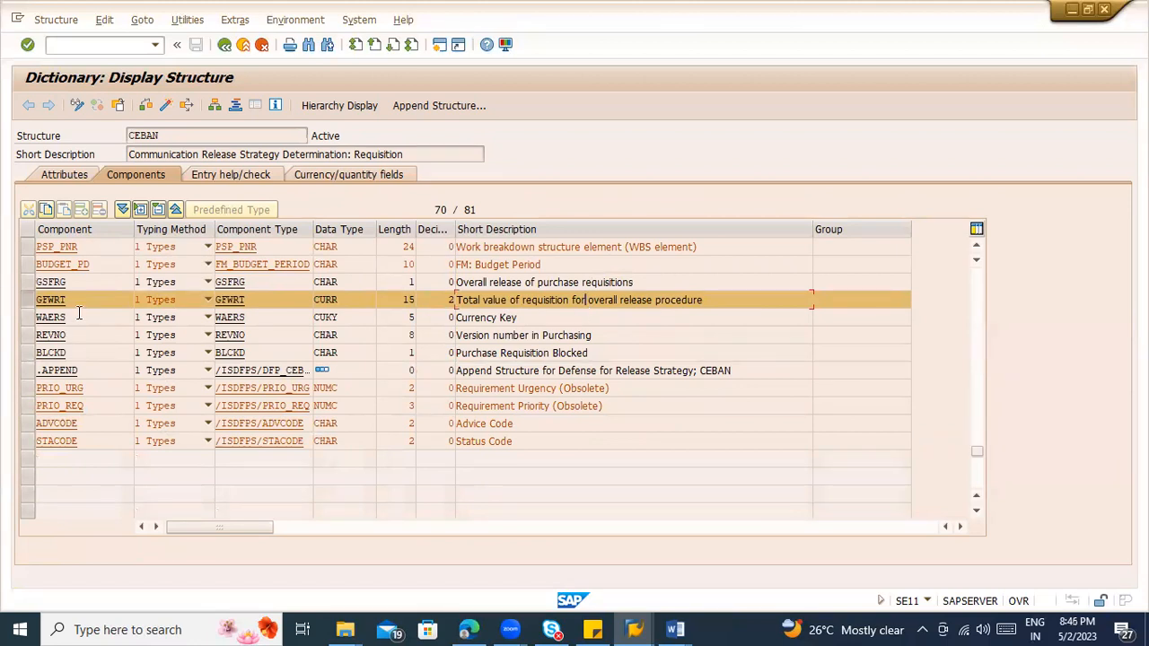
Step: Copy the component name GFWRT from the CEBAN structure and enter it as the characteristic's reference field name
{"action": "left_click_drag", "start_coordinate": [74, 302], "coordinate": [26, 305]}
{"action": "key", "text": "ctrl+c"}
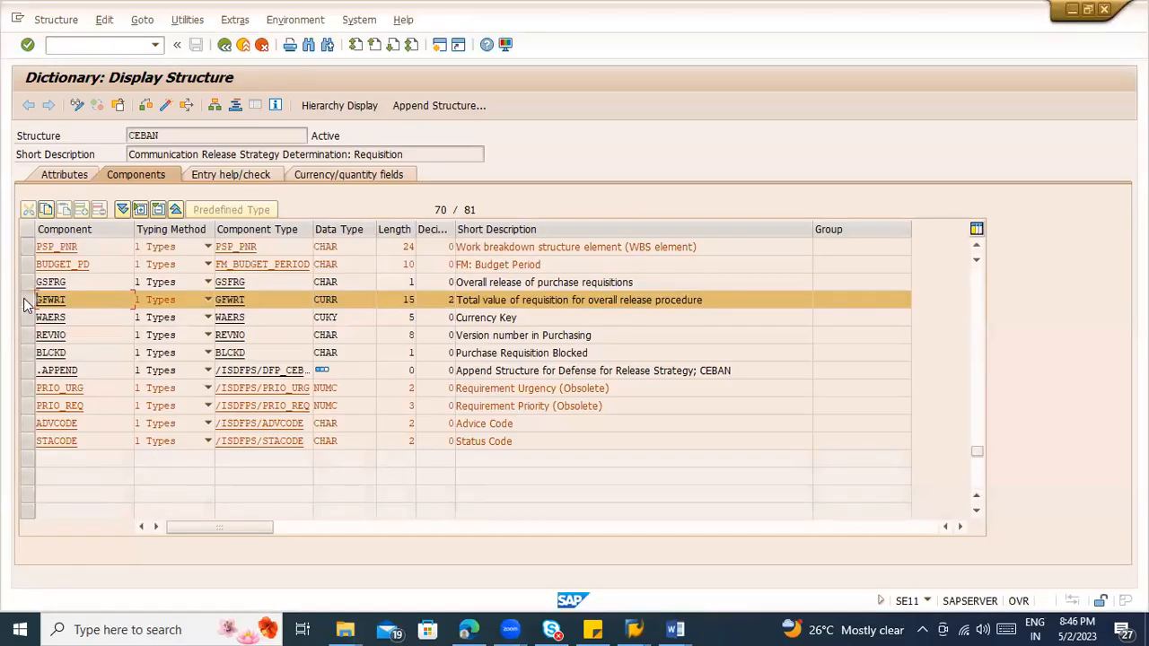
{"action": "key", "text": "alt+Tab"}
{"action": "key", "text": "alt+Tab"}
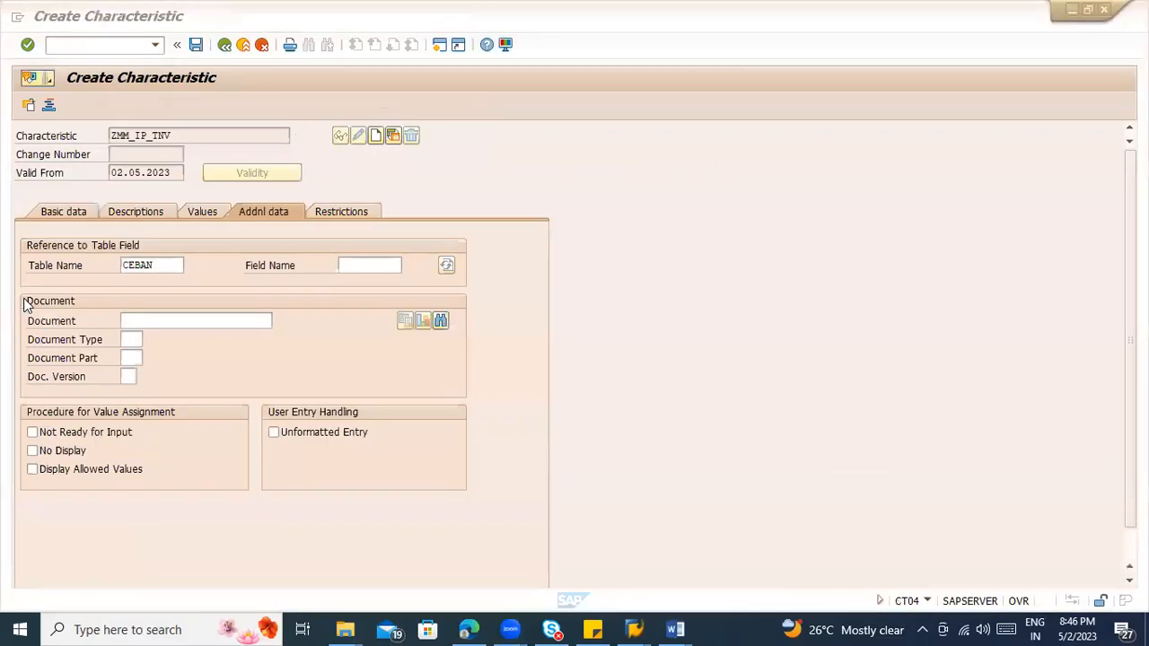
{"action": "key", "text": "ctrl+v"}
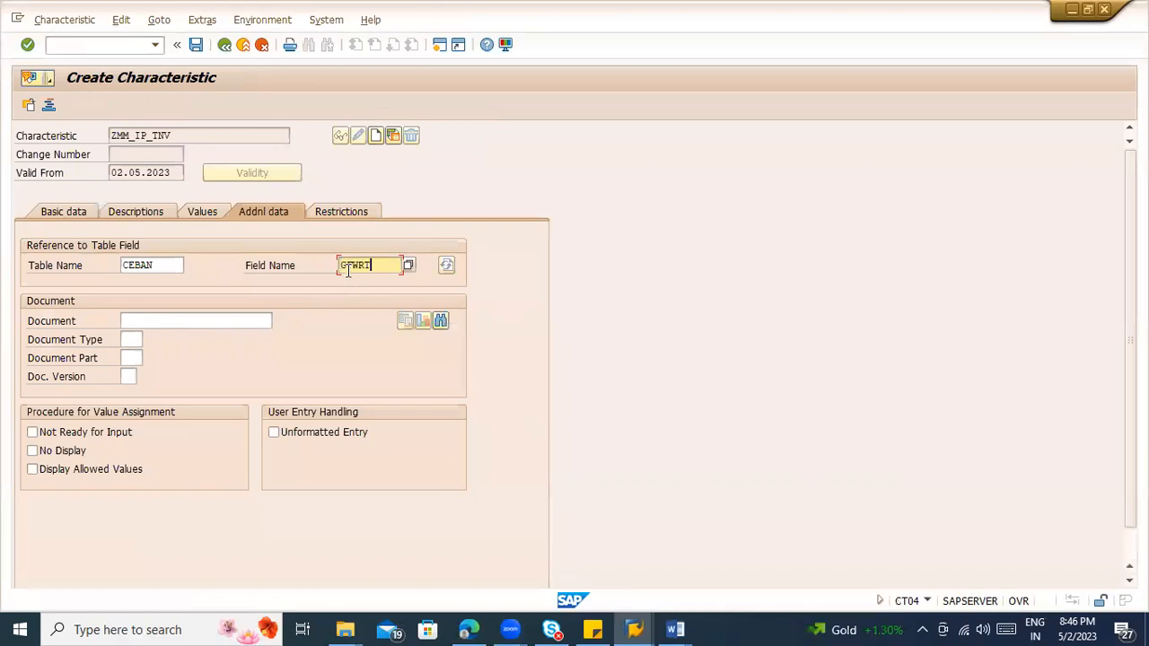
{"action": "key", "text": "Return"}
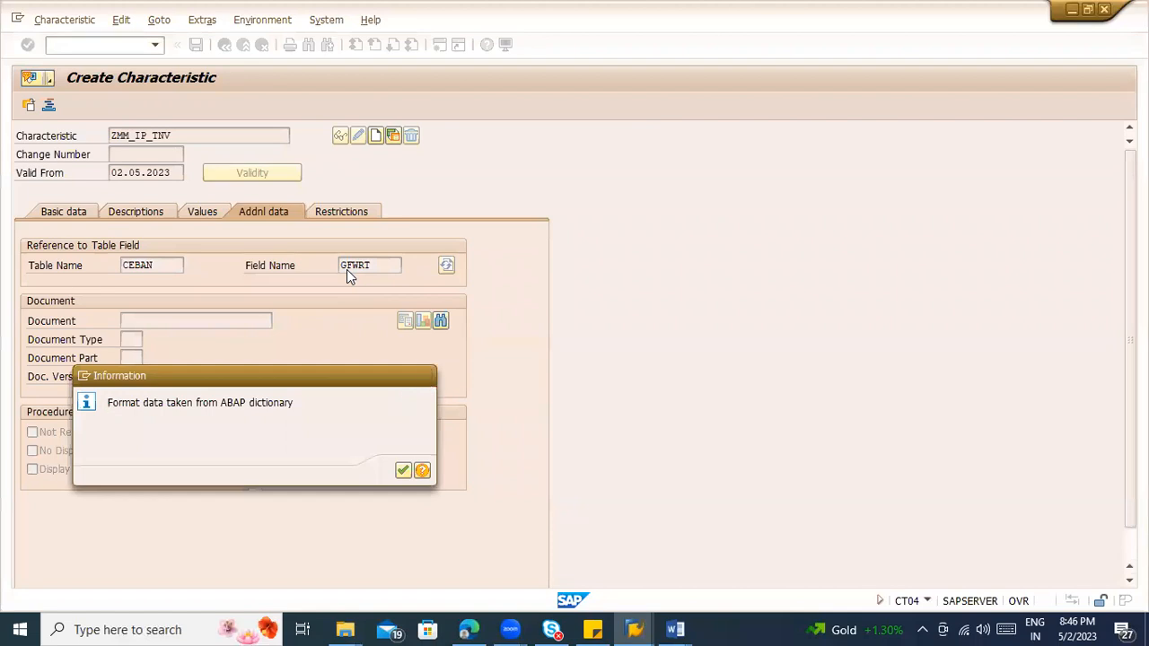
Step: Accept the format data taken from the ABAP dictionary and set the characteristic's currency to USD
{"action": "key", "text": "Return"}
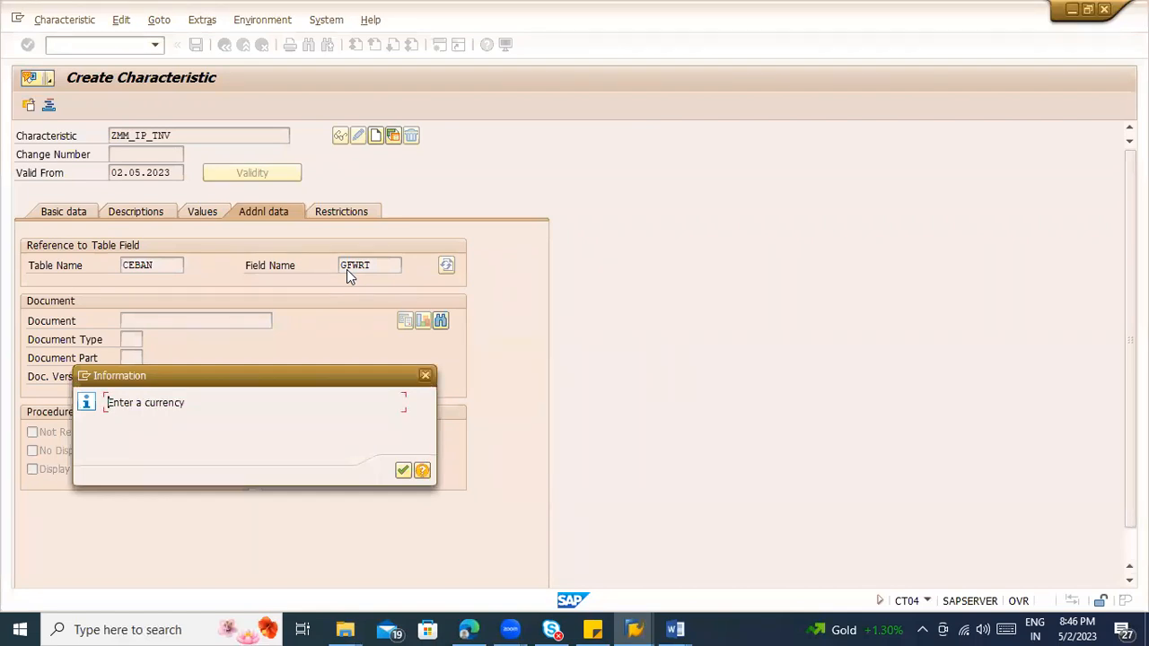
{"action": "key", "text": "Return"}
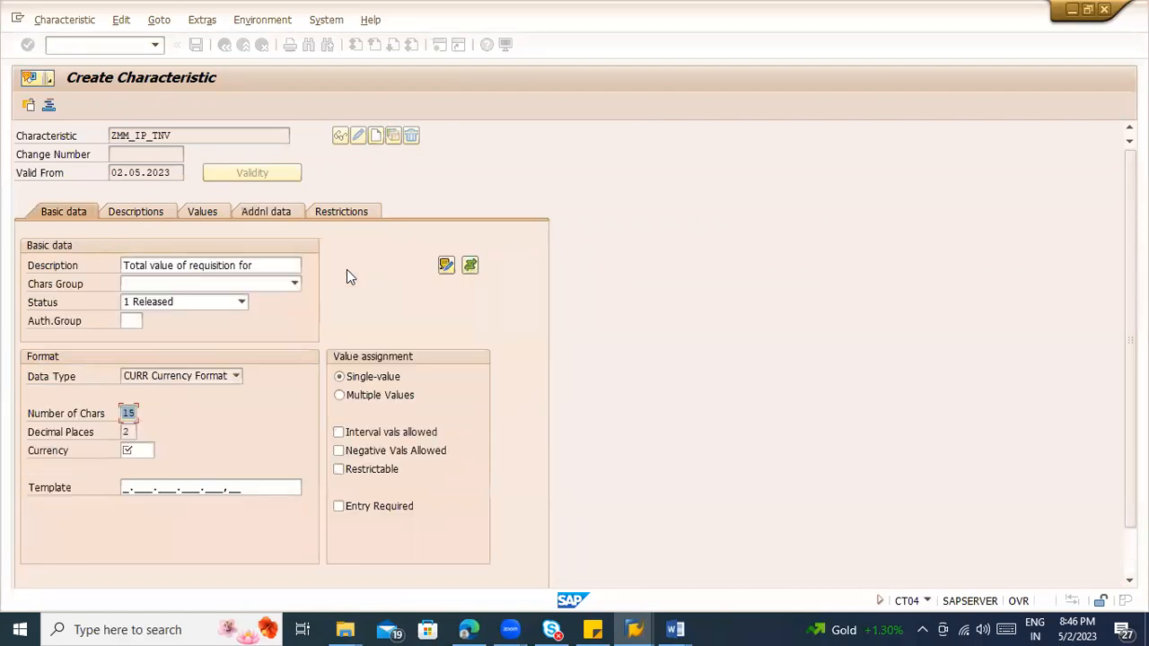
{"action": "type", "text": "20"}
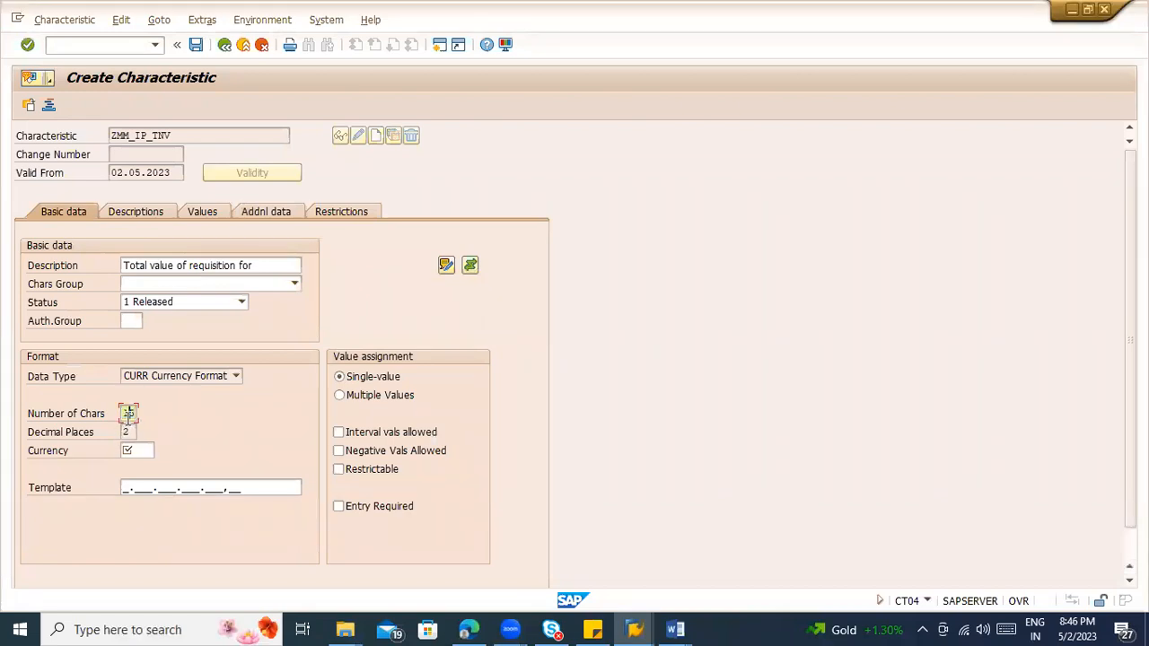
{"action": "left_click", "coordinate": [128, 432]}
{"action": "left_click", "coordinate": [234, 377]}
{"action": "left_click", "coordinate": [232, 379]}
{"action": "left_click", "coordinate": [141, 451]}
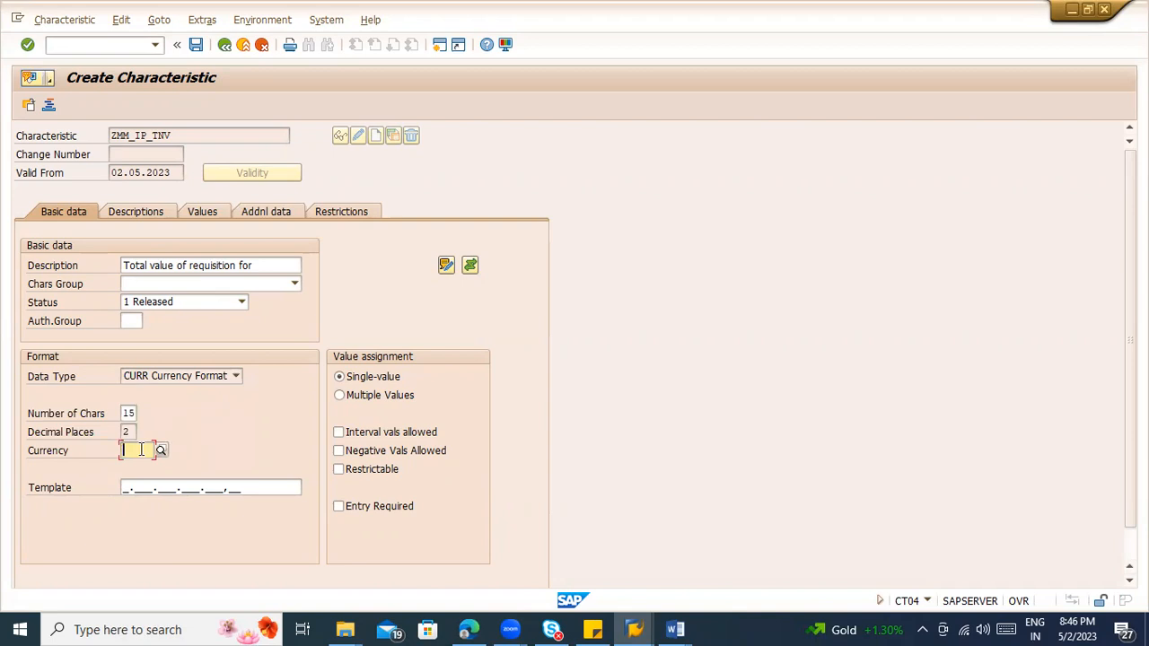
{"action": "type", "text": "USD"}
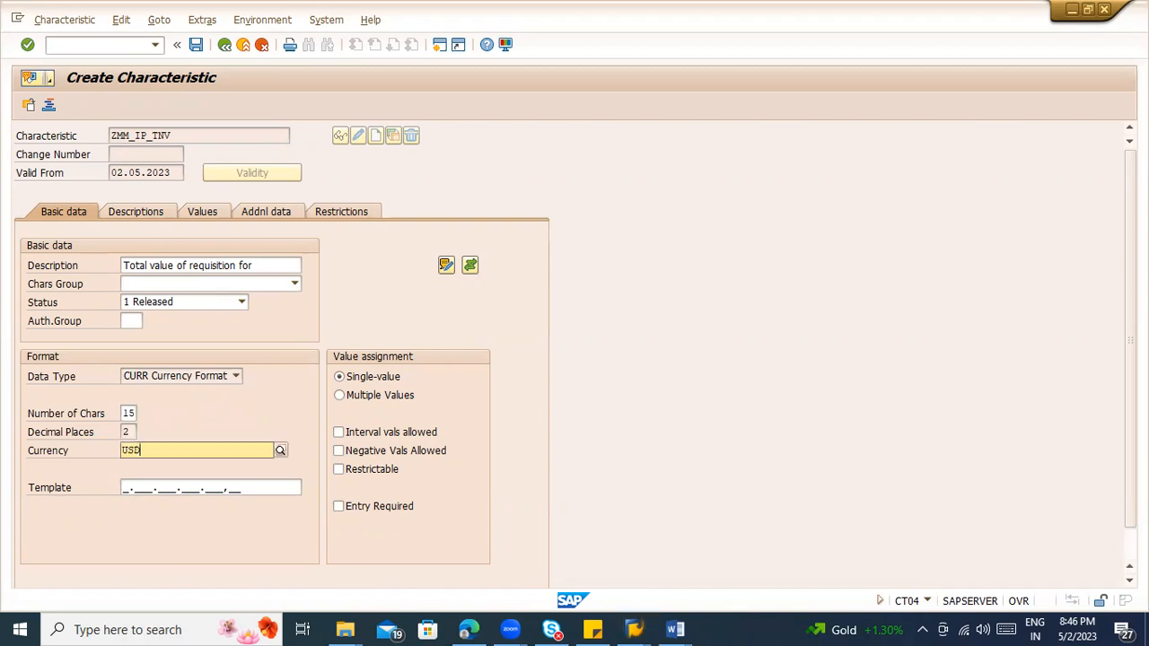
{"action": "left_click", "coordinate": [141, 478]}
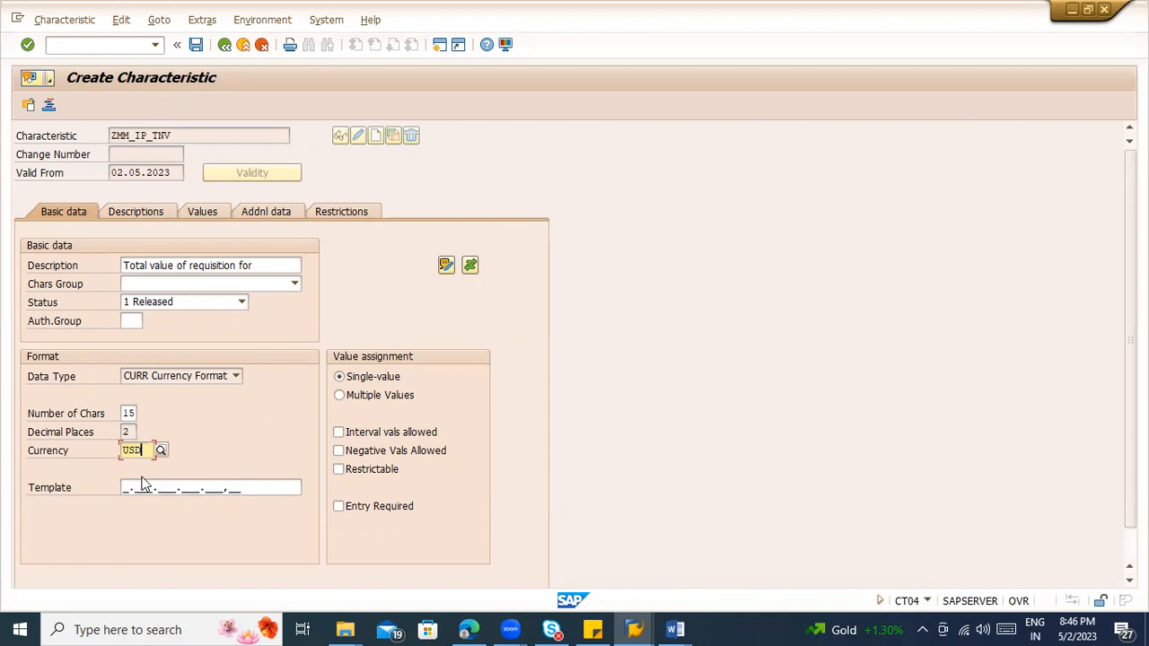
Step: Switch to Word and look through both documents for the release strategy notes, selecting strategy S1's 10000 net order value limit
{"action": "left_click", "coordinate": [675, 629]}
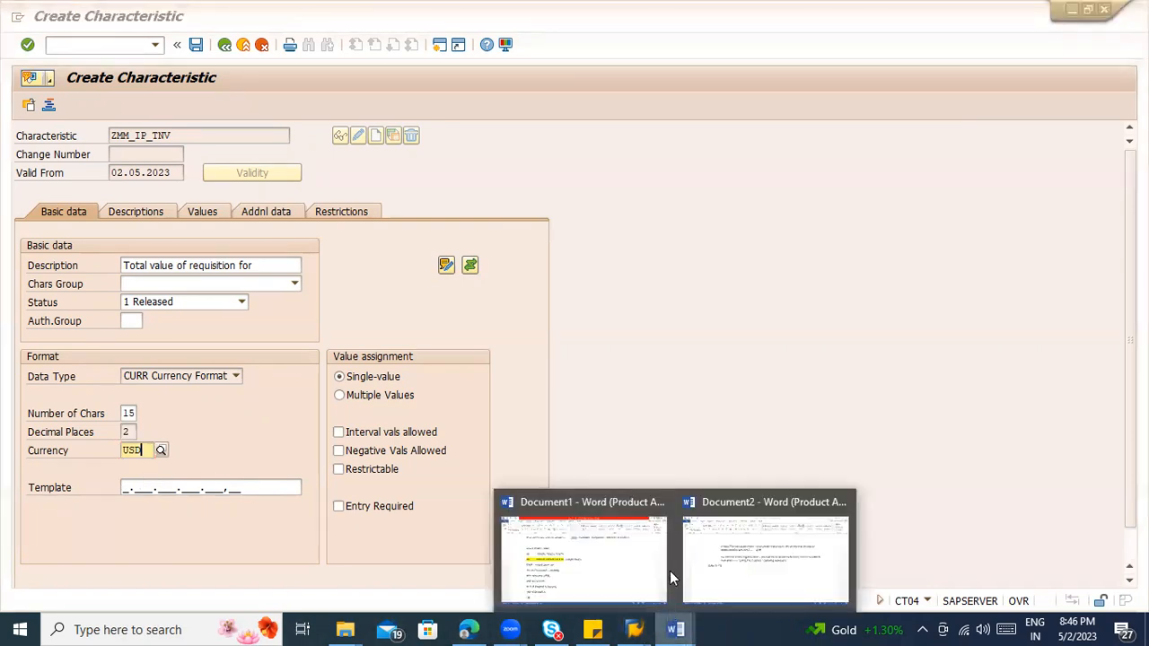
{"action": "left_click", "coordinate": [626, 567]}
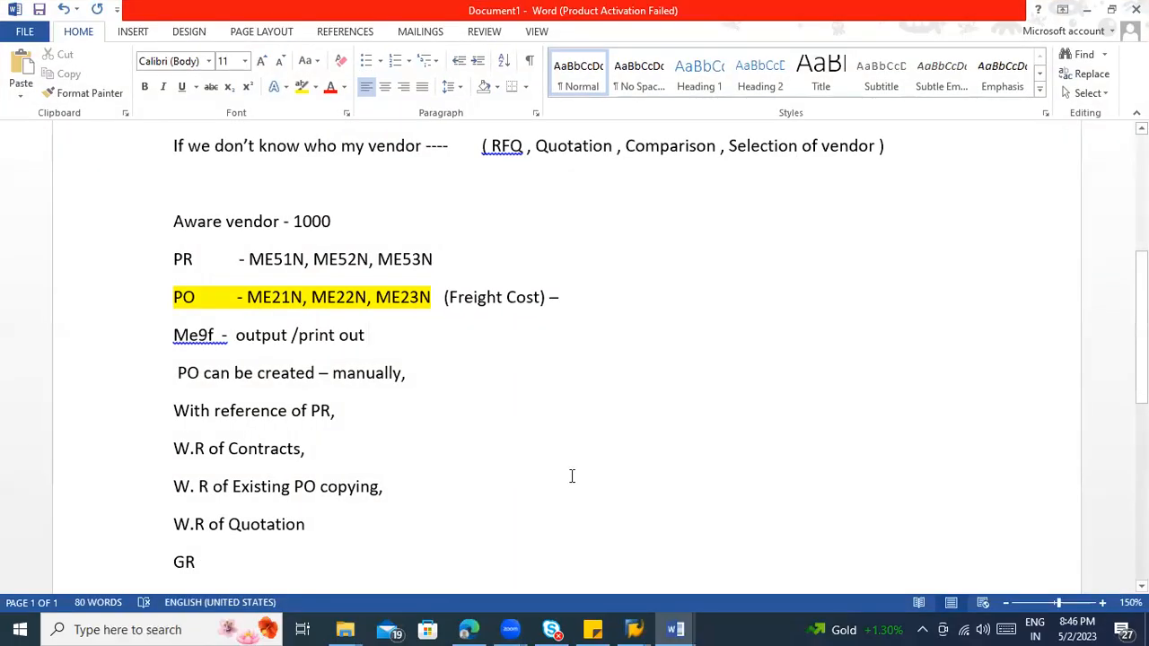
{"action": "scroll", "coordinate": [608, 474], "scroll_direction": "up", "scroll_amount": 3}
{"action": "scroll", "coordinate": [605, 477], "scroll_direction": "down", "scroll_amount": 6}
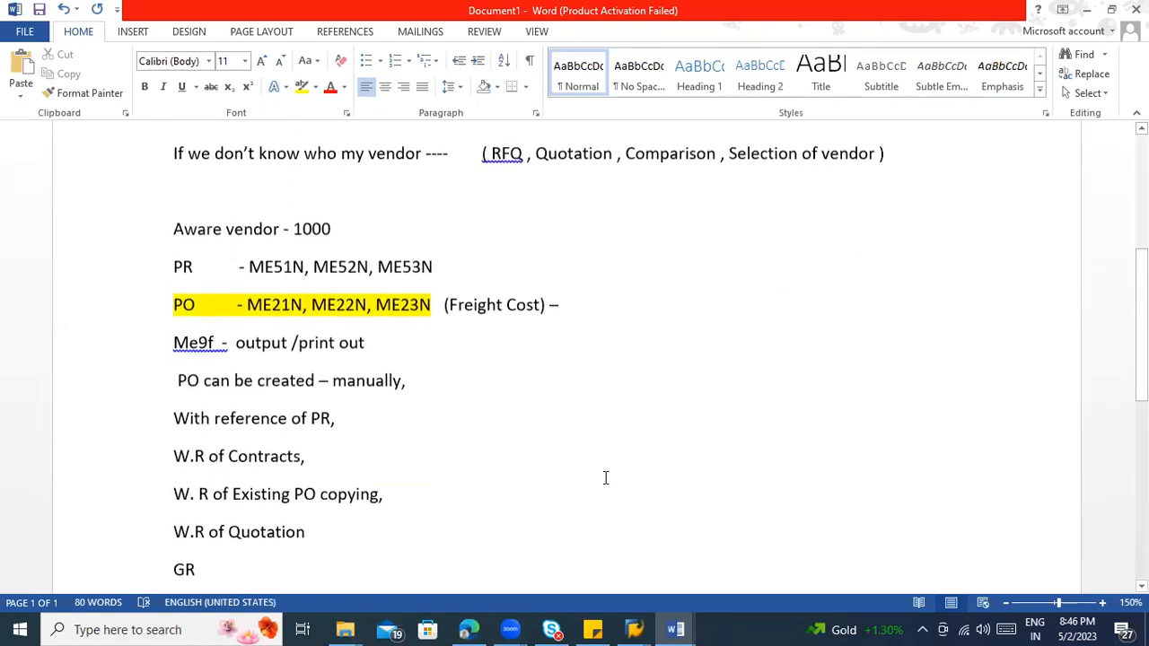
{"action": "scroll", "coordinate": [604, 480], "scroll_direction": "down", "scroll_amount": 5}
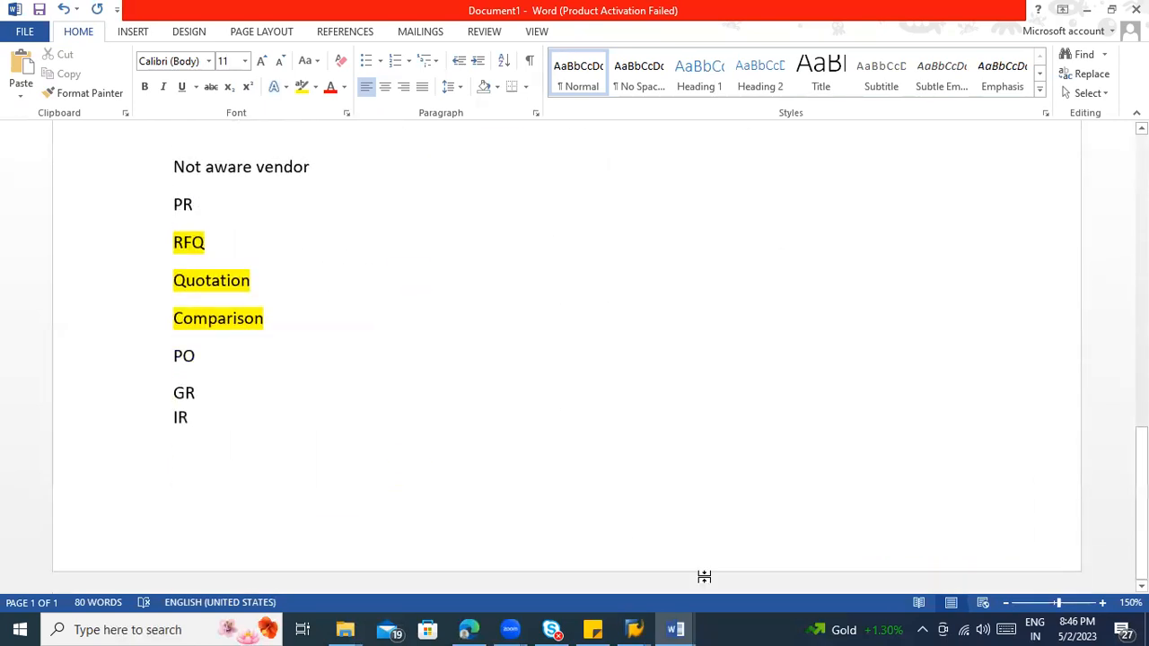
{"action": "left_click", "coordinate": [687, 625]}
{"action": "left_click", "coordinate": [795, 559]}
{"action": "scroll", "coordinate": [525, 376], "scroll_direction": "up", "scroll_amount": 3}
{"action": "scroll", "coordinate": [525, 377], "scroll_direction": "up", "scroll_amount": 3}
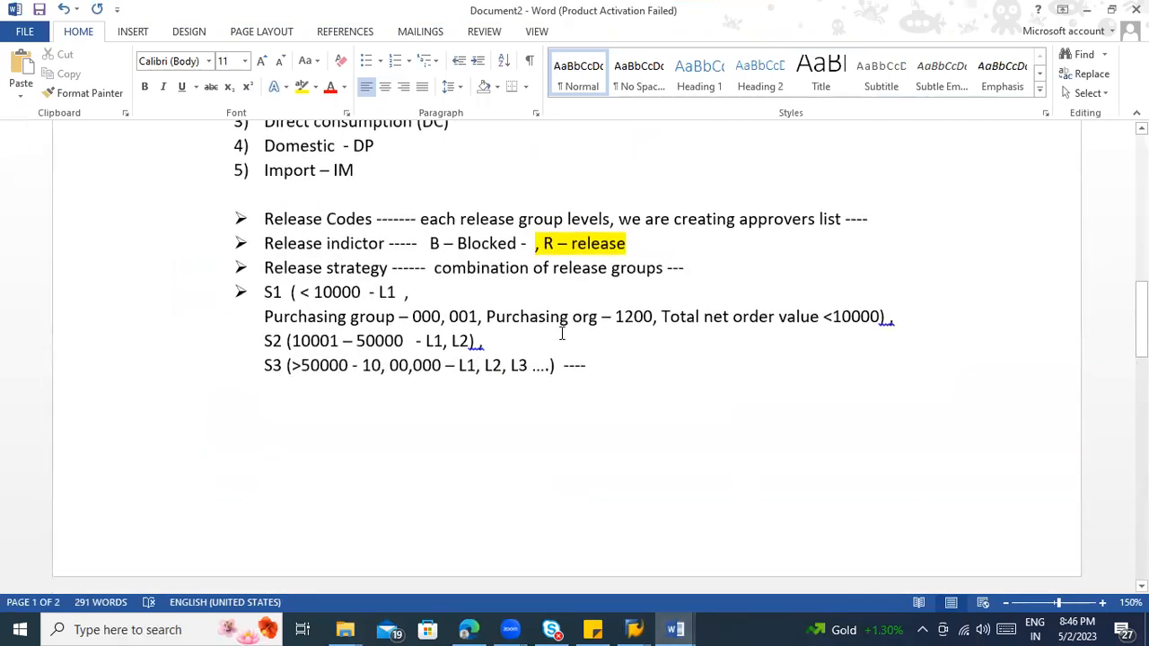
{"action": "left_click_drag", "start_coordinate": [833, 317], "coordinate": [880, 319]}
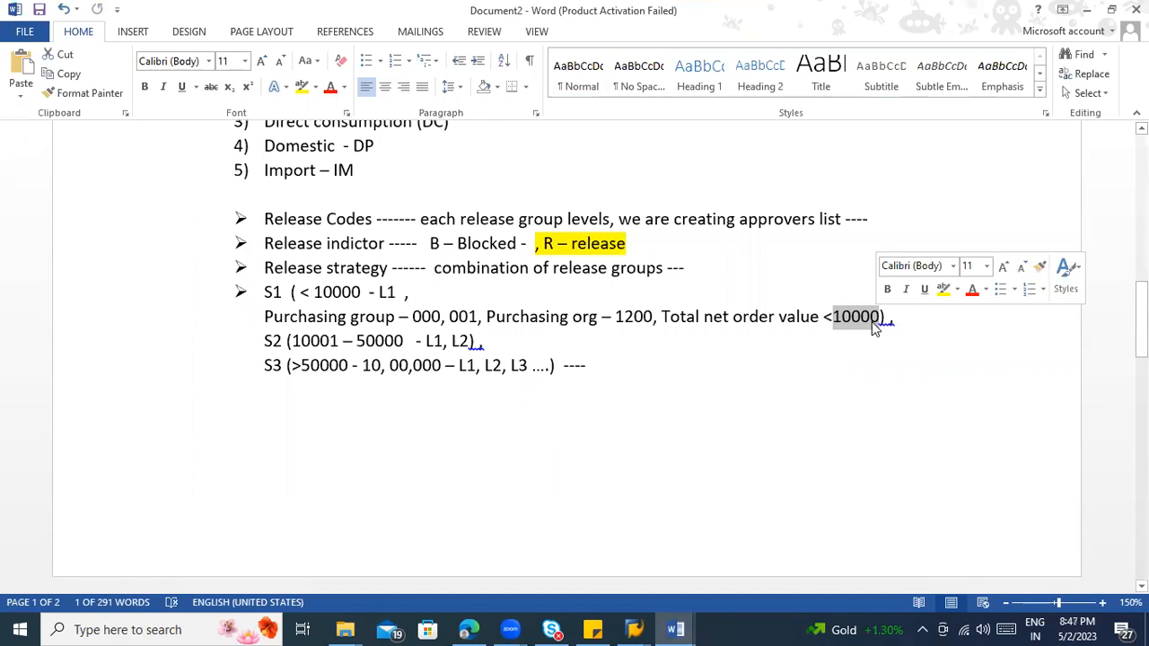
Step: Switch back to SAP and review the characteristic's currency, single-value assignment and description
{"action": "key", "text": "alt+Tab"}
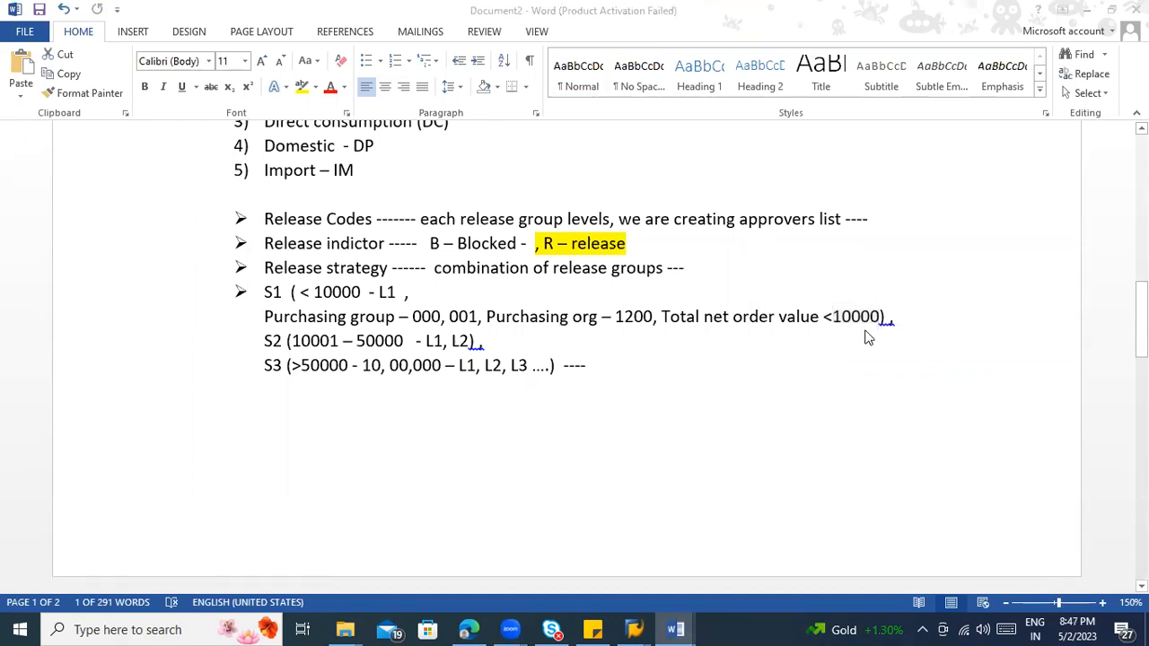
{"action": "key", "text": "alt+Tab"}
{"action": "key", "text": "Tab"}
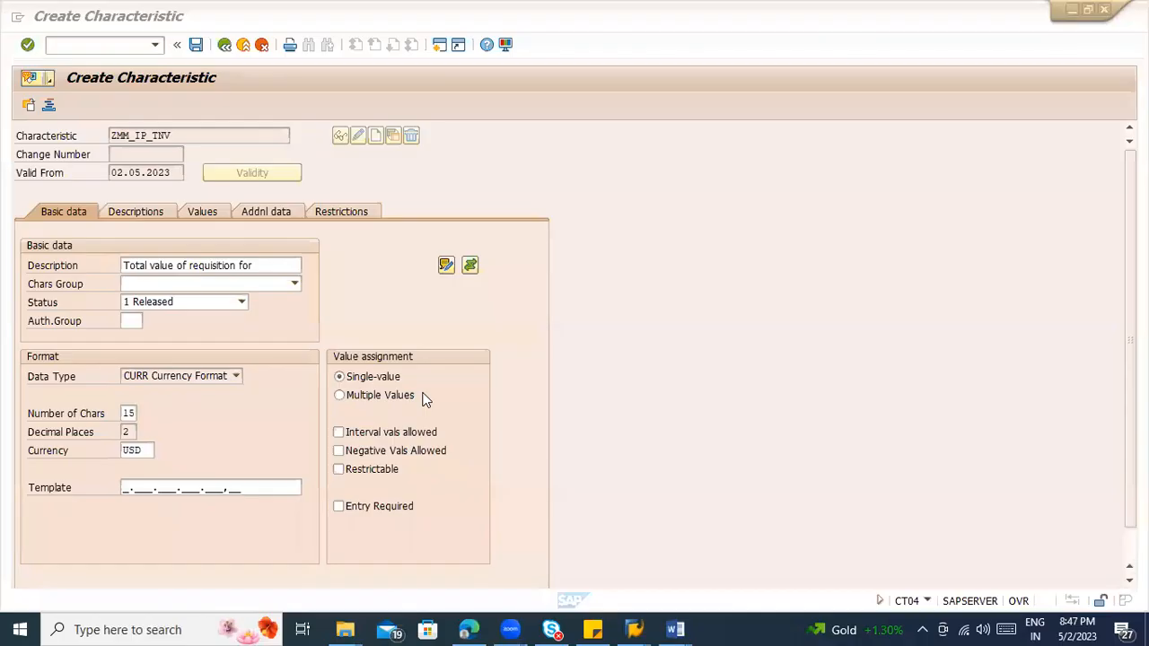
{"action": "left_click", "coordinate": [139, 446]}
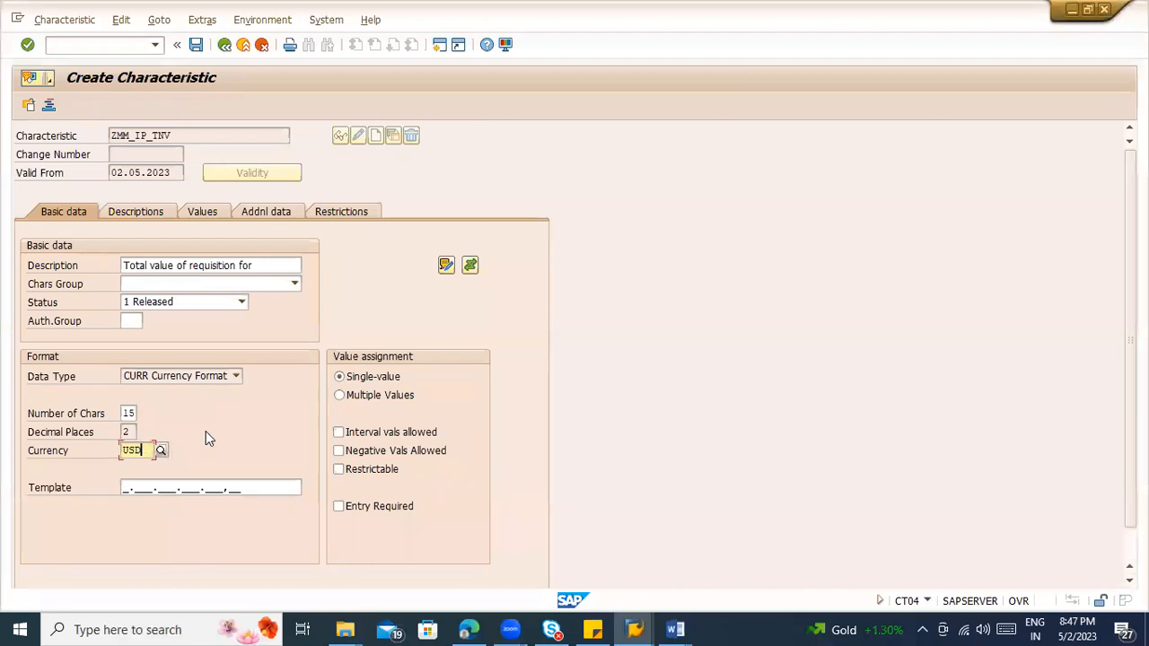
{"action": "left_click", "coordinate": [384, 380]}
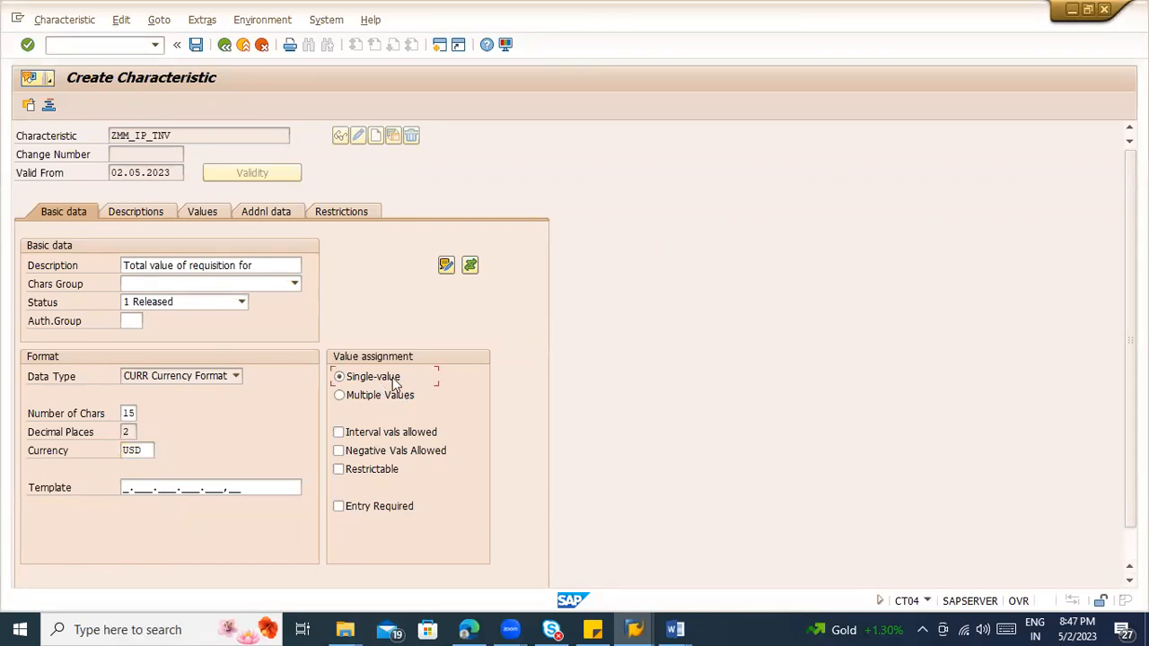
{"action": "left_click", "coordinate": [285, 266]}
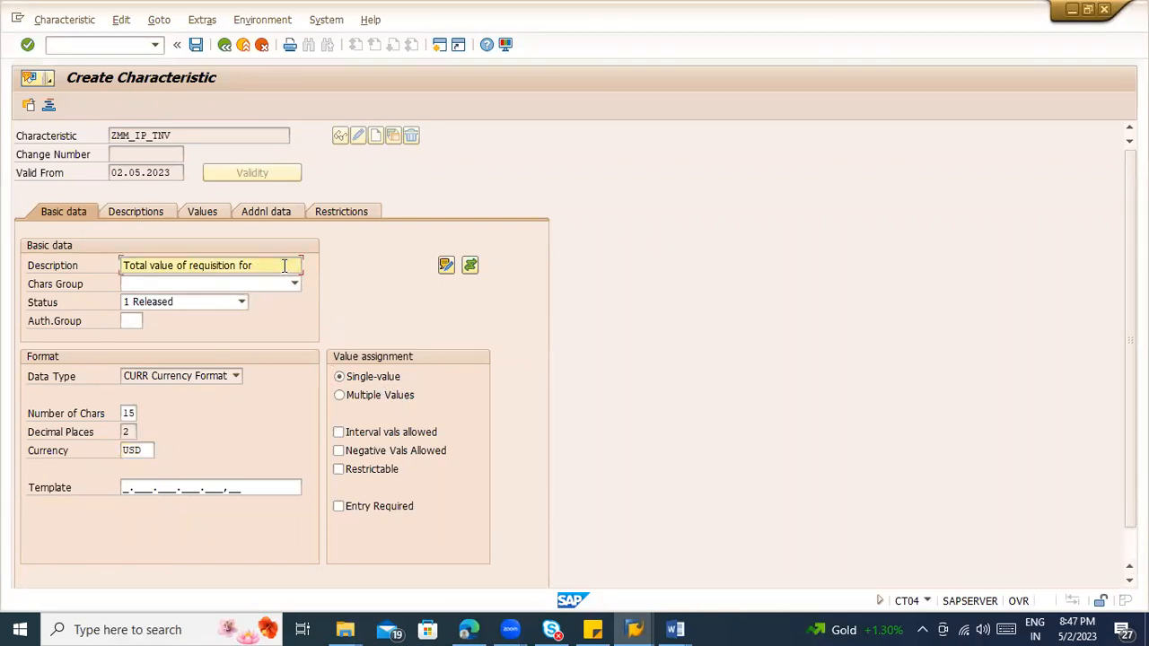
Step: Switch to Document2 in Word and review the purchasing group and total net order value criteria of release strategy S1
{"action": "left_click", "coordinate": [675, 629]}
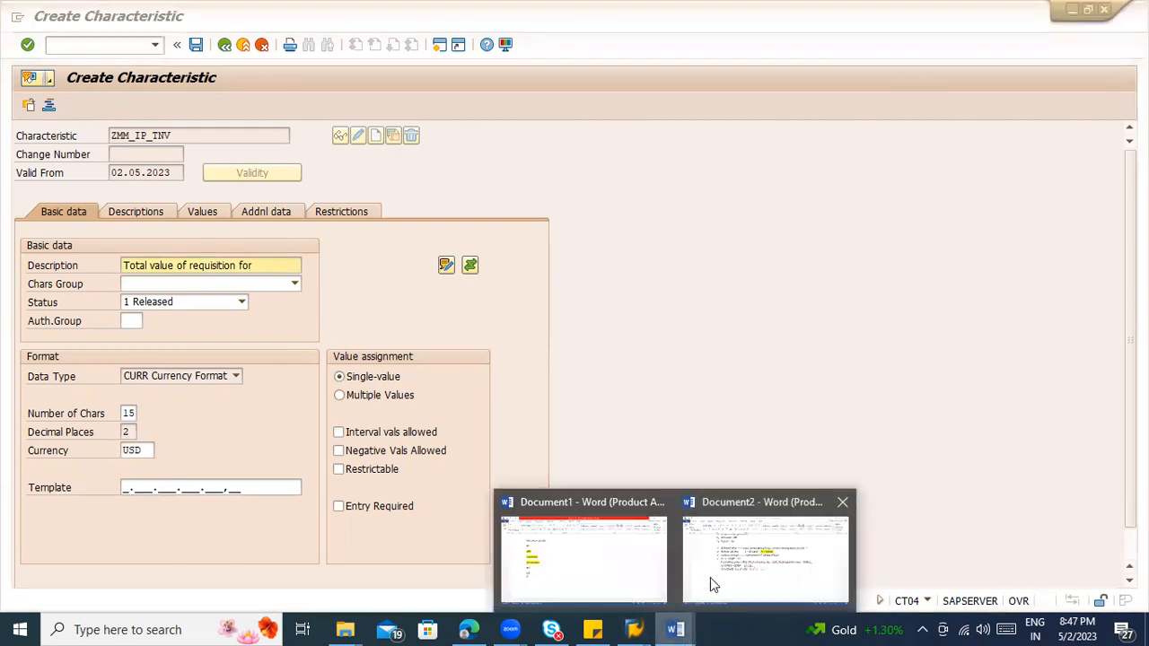
{"action": "left_click", "coordinate": [710, 577]}
{"action": "left_click", "coordinate": [647, 317]}
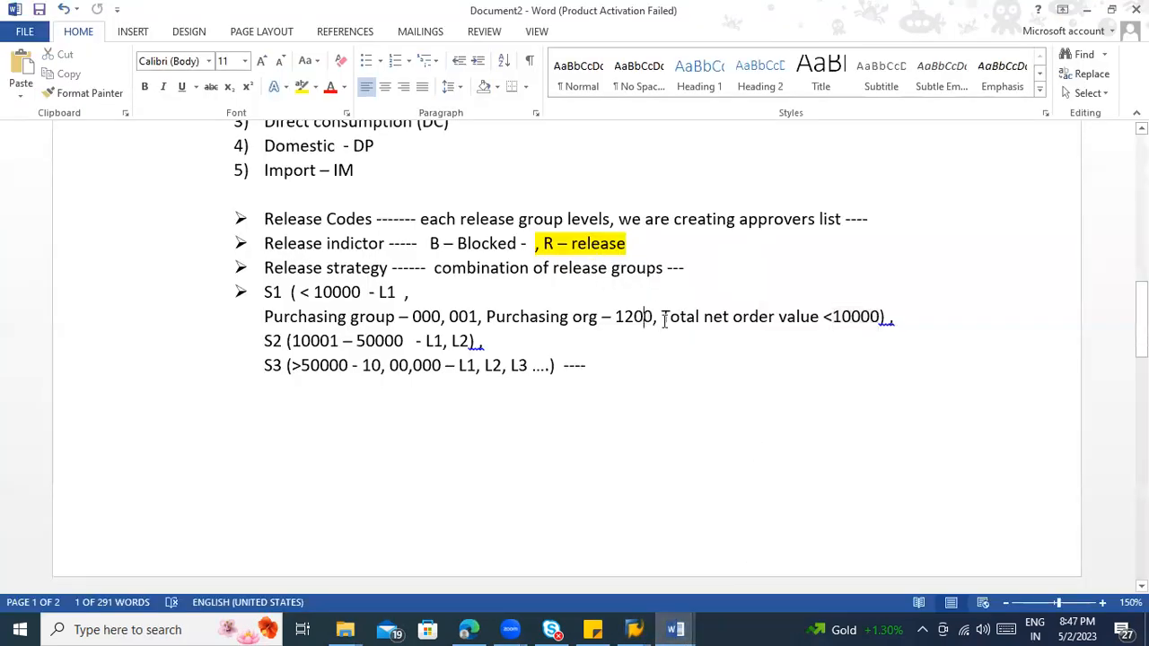
{"action": "left_click", "coordinate": [394, 347]}
{"action": "left_click", "coordinate": [399, 364]}
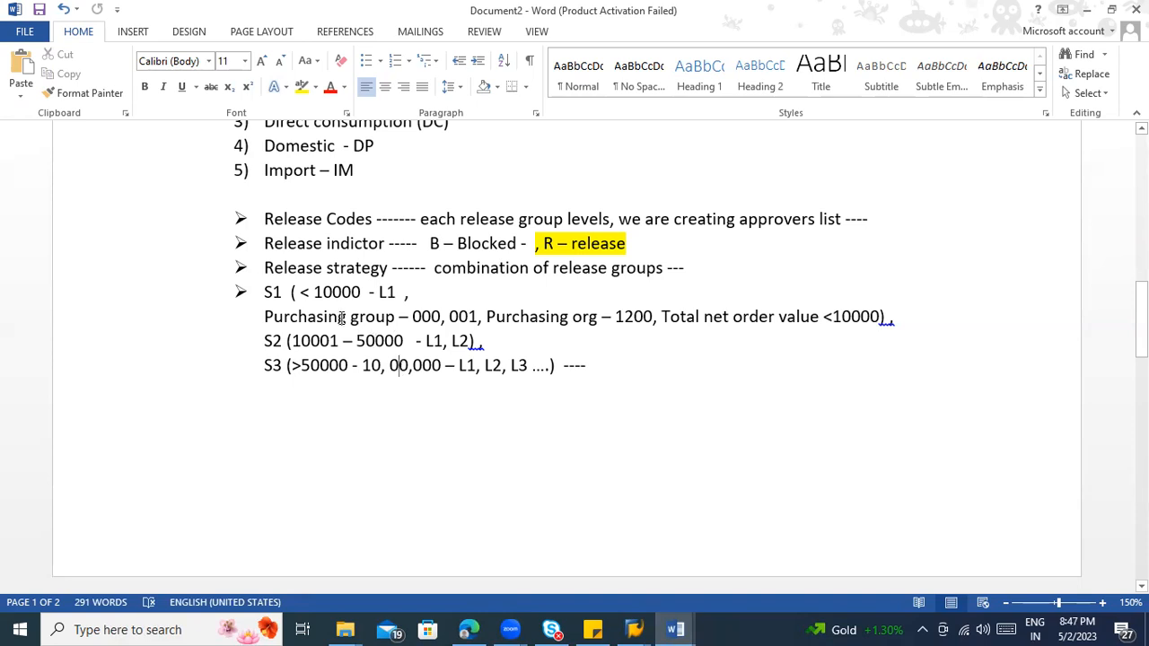
{"action": "left_click", "coordinate": [262, 316]}
{"action": "left_click_drag", "start_coordinate": [262, 316], "coordinate": [470, 332]}
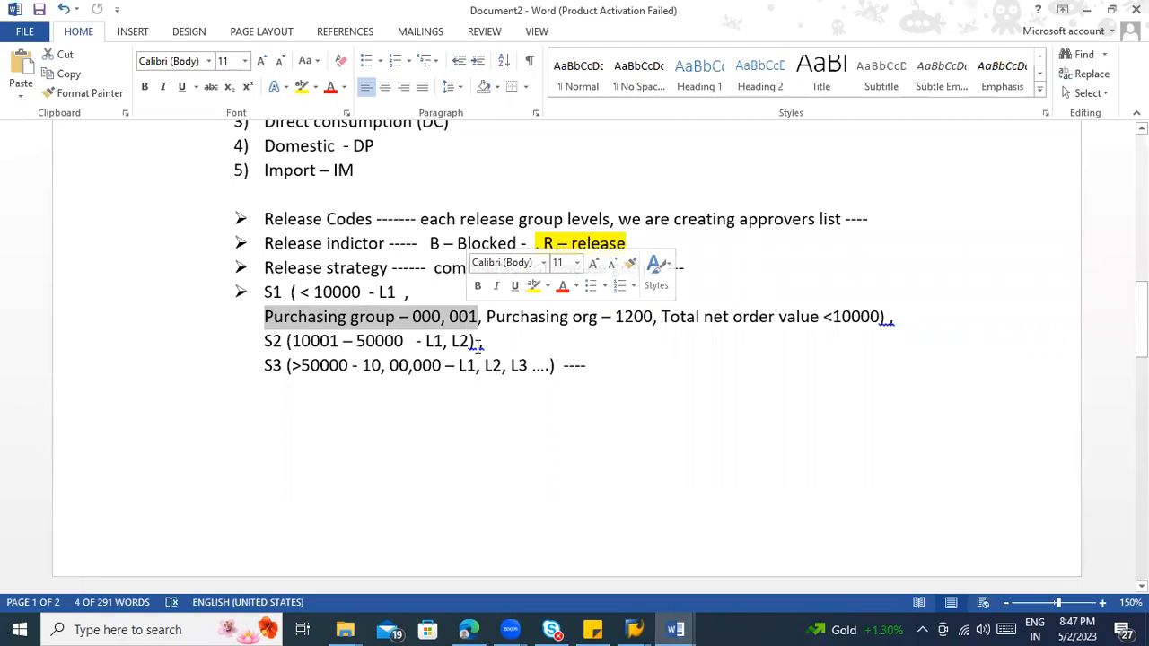
{"action": "left_click", "coordinate": [671, 354]}
{"action": "left_click_drag", "start_coordinate": [663, 316], "coordinate": [809, 323]}
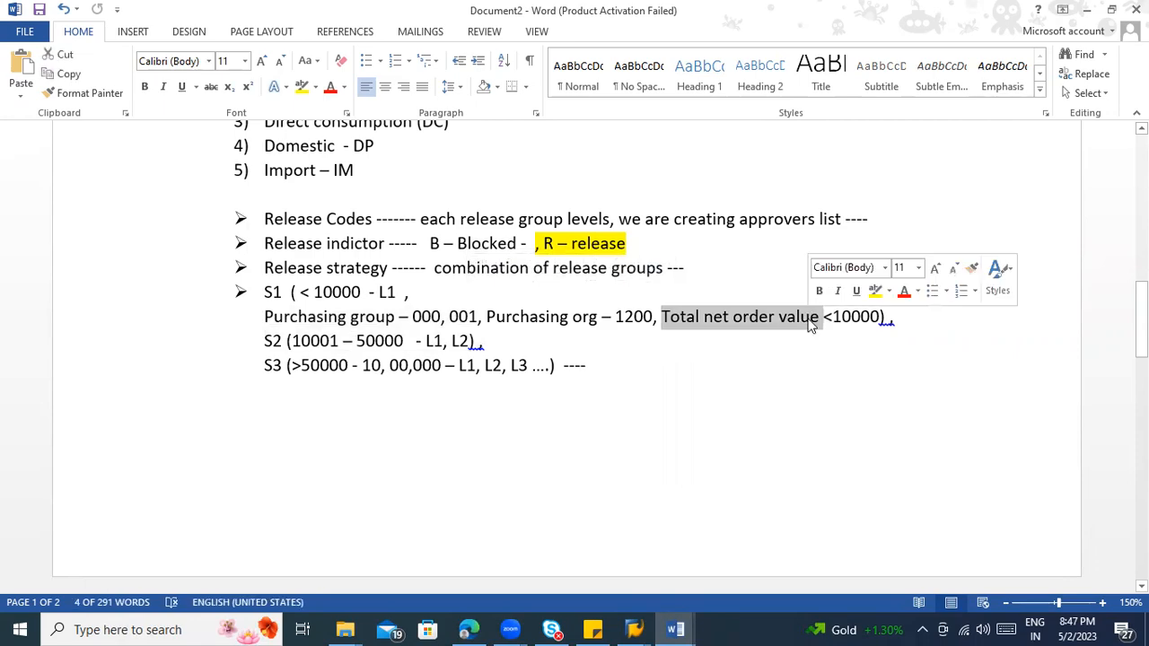
Step: Return to SAP, allow additional values for characteristic ZMM_IP_TNV without listing any fixed values, and save it
{"action": "key", "text": "alt+Tab"}
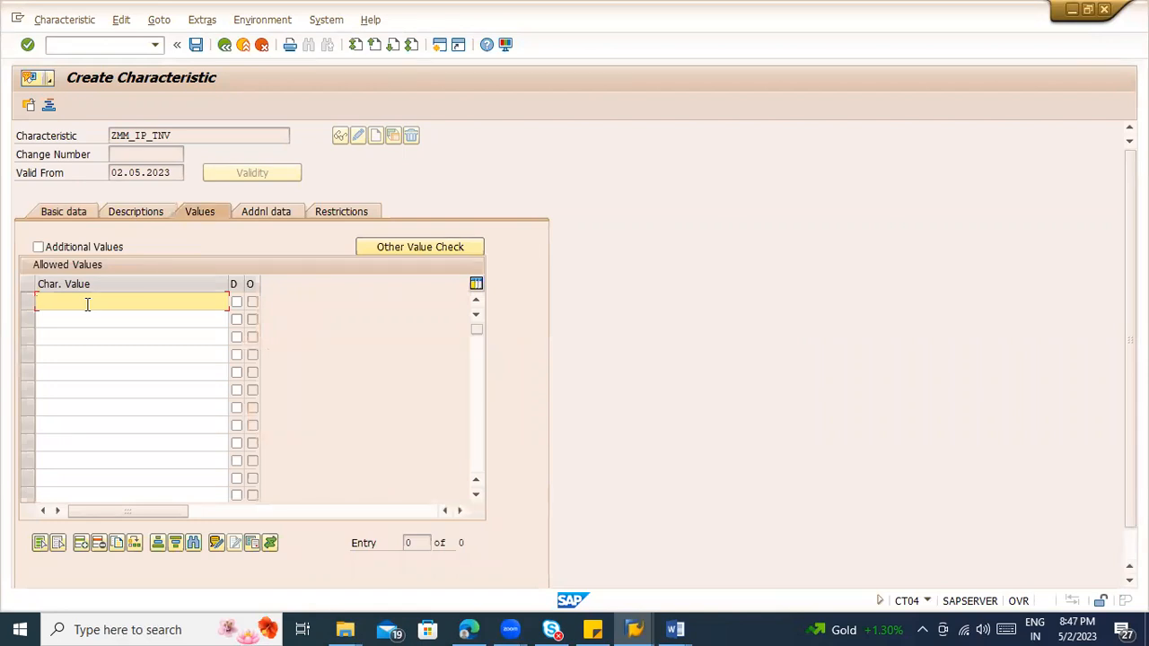
{"action": "left_click", "coordinate": [62, 255]}
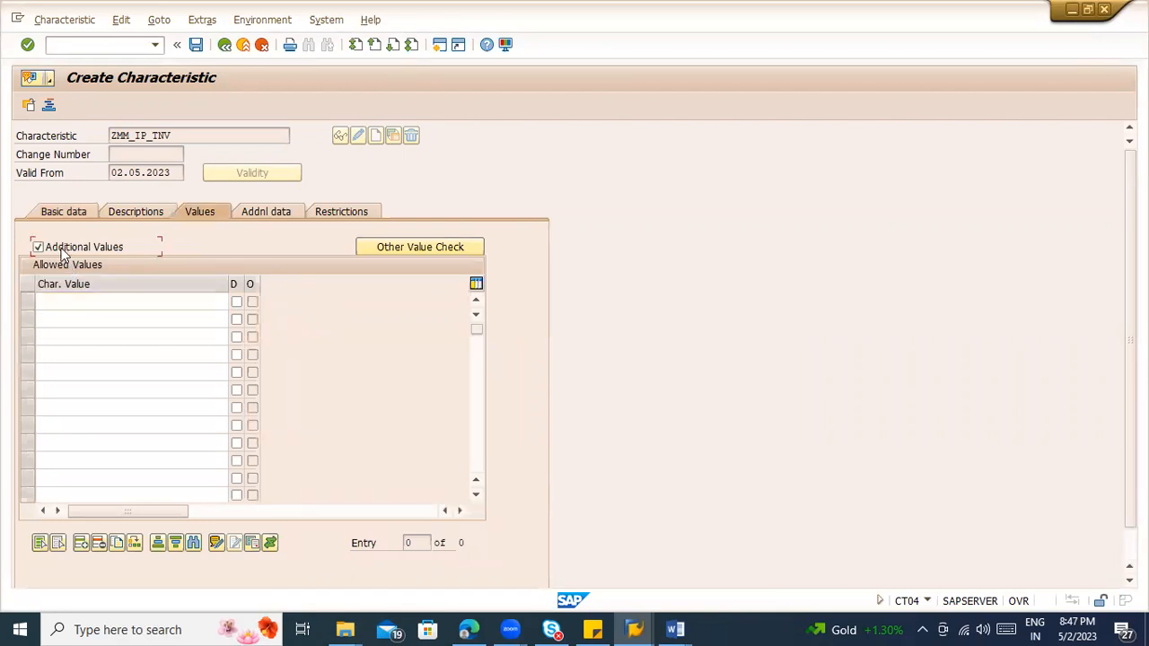
{"action": "left_click", "coordinate": [78, 299]}
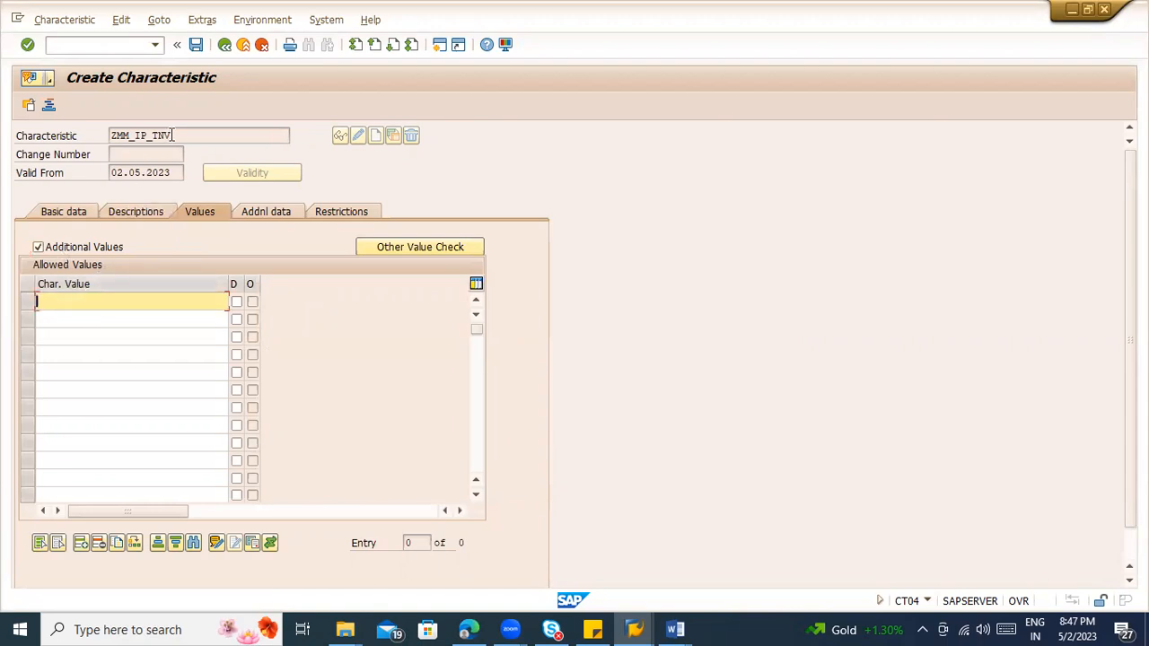
{"action": "left_click", "coordinate": [90, 302]}
{"action": "left_click", "coordinate": [96, 323]}
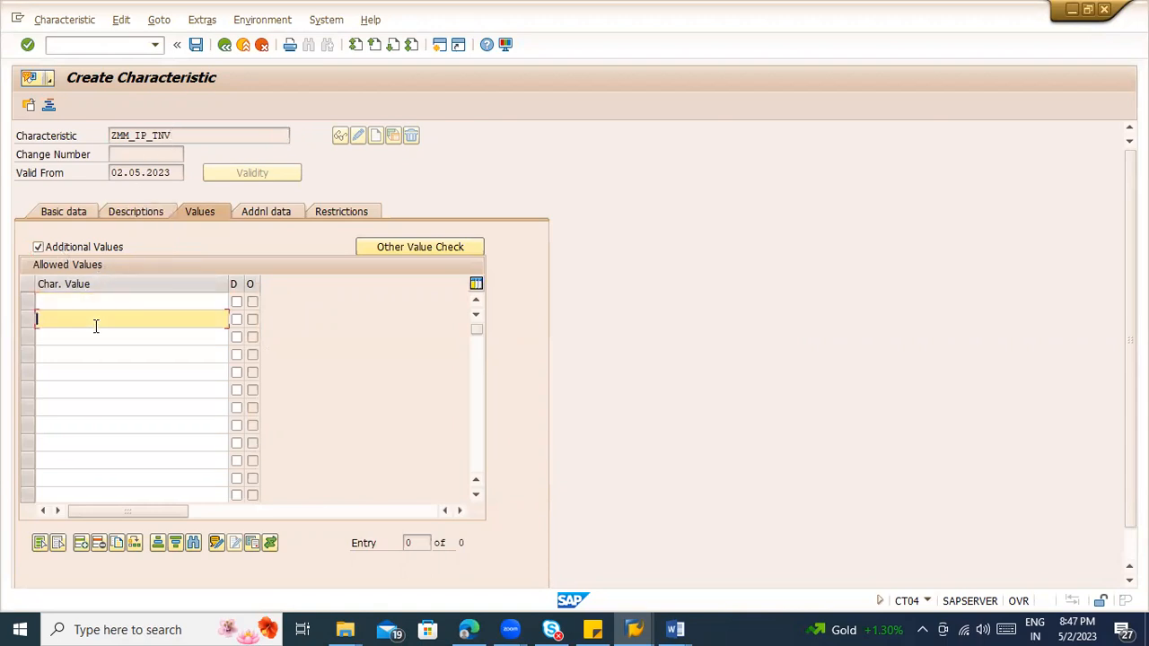
{"action": "left_click", "coordinate": [95, 337]}
{"action": "left_click", "coordinate": [99, 368]}
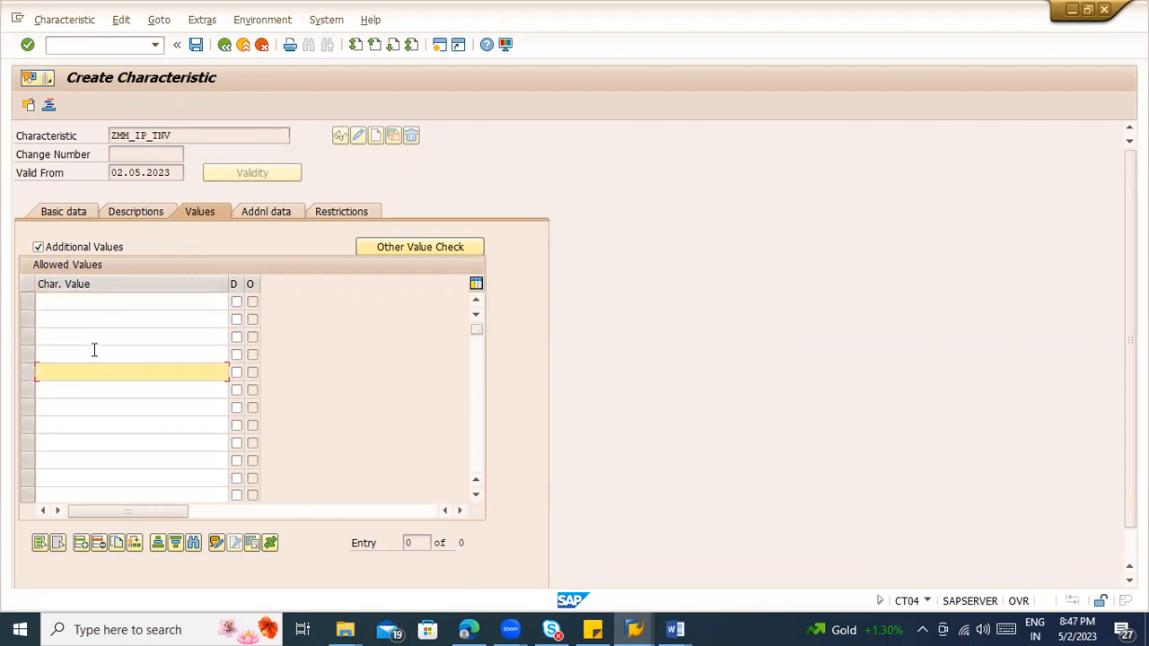
{"action": "left_click", "coordinate": [92, 354]}
{"action": "left_click", "coordinate": [90, 299]}
{"action": "left_click", "coordinate": [90, 321]}
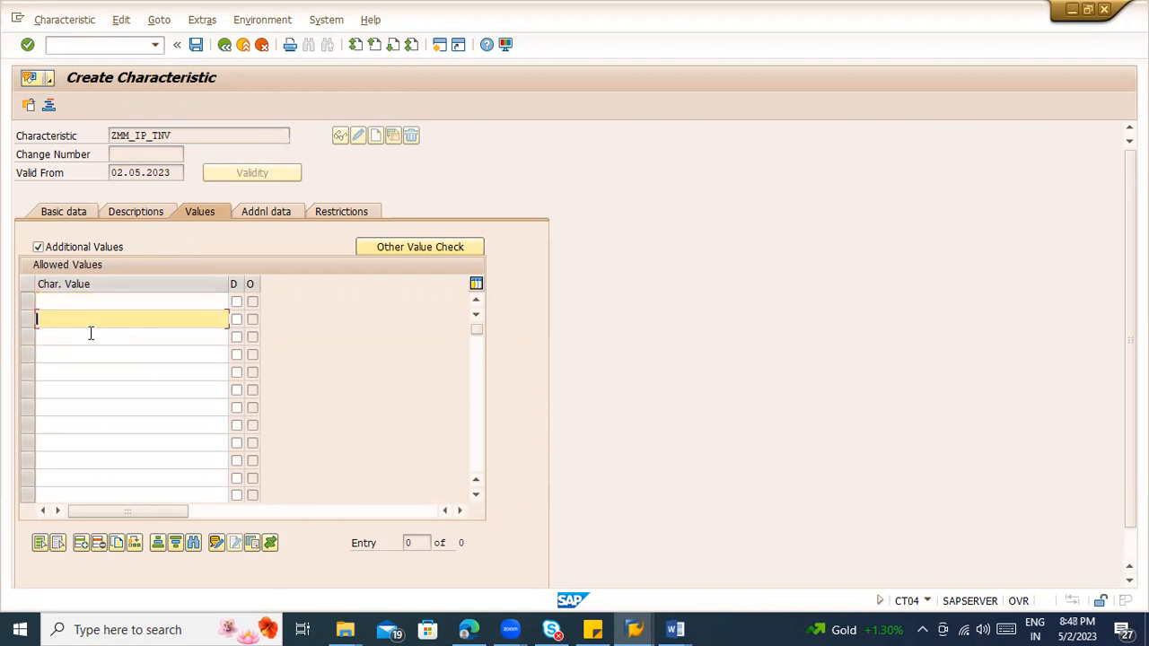
{"action": "left_click", "coordinate": [91, 352]}
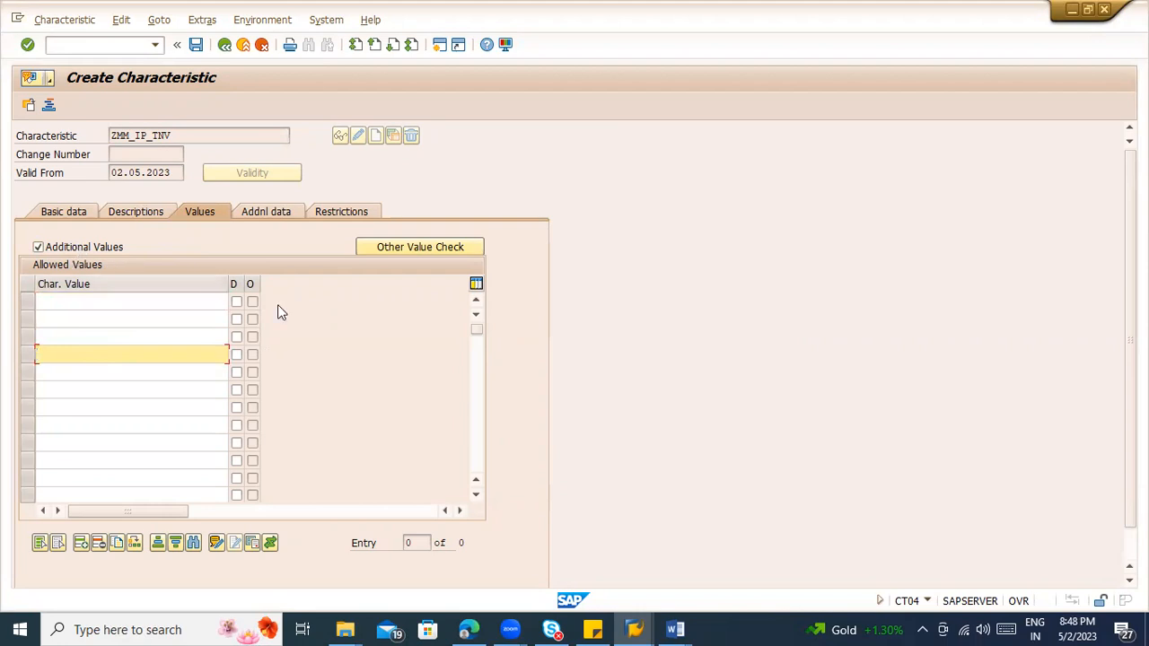
{"action": "left_click", "coordinate": [196, 45]}
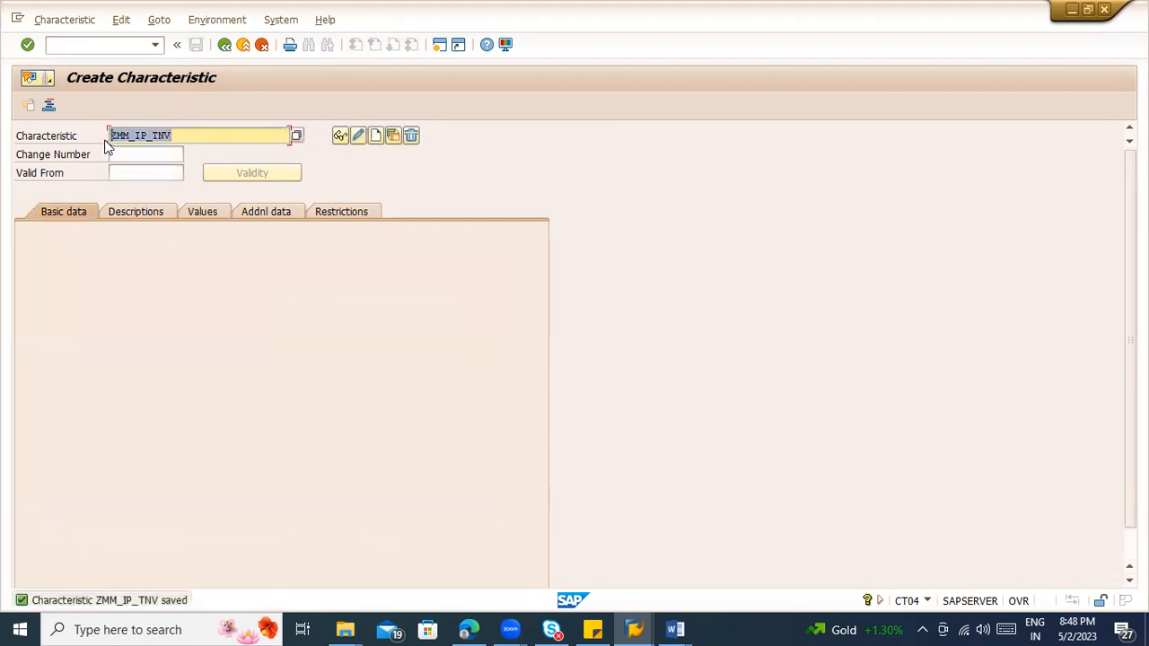
Step: Switch to Word and paste the characteristic name ZMM_IP_TNV on a new line below ZMM_IP_PG in Document2
{"action": "key", "text": "alt+Tab"}
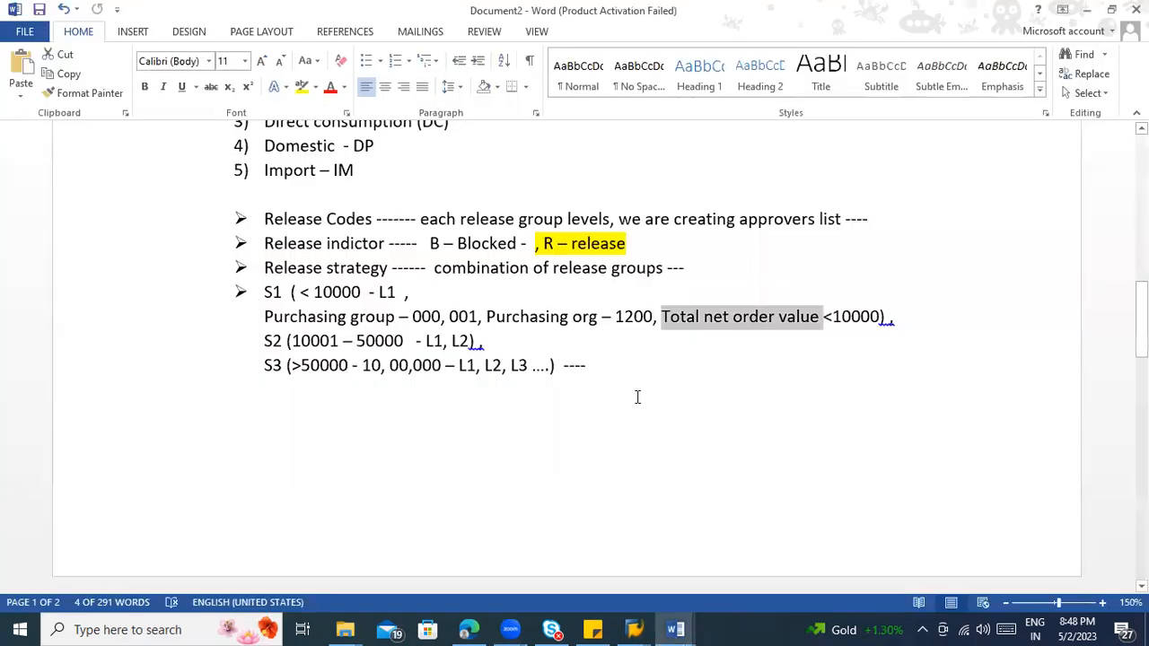
{"action": "scroll", "coordinate": [641, 398], "scroll_direction": "down", "scroll_amount": 2}
{"action": "scroll", "coordinate": [656, 398], "scroll_direction": "down", "scroll_amount": 10}
{"action": "left_click", "coordinate": [301, 164]}
{"action": "key", "text": "Return"}
{"action": "type", "text": "ZMM_IP_TNV"}
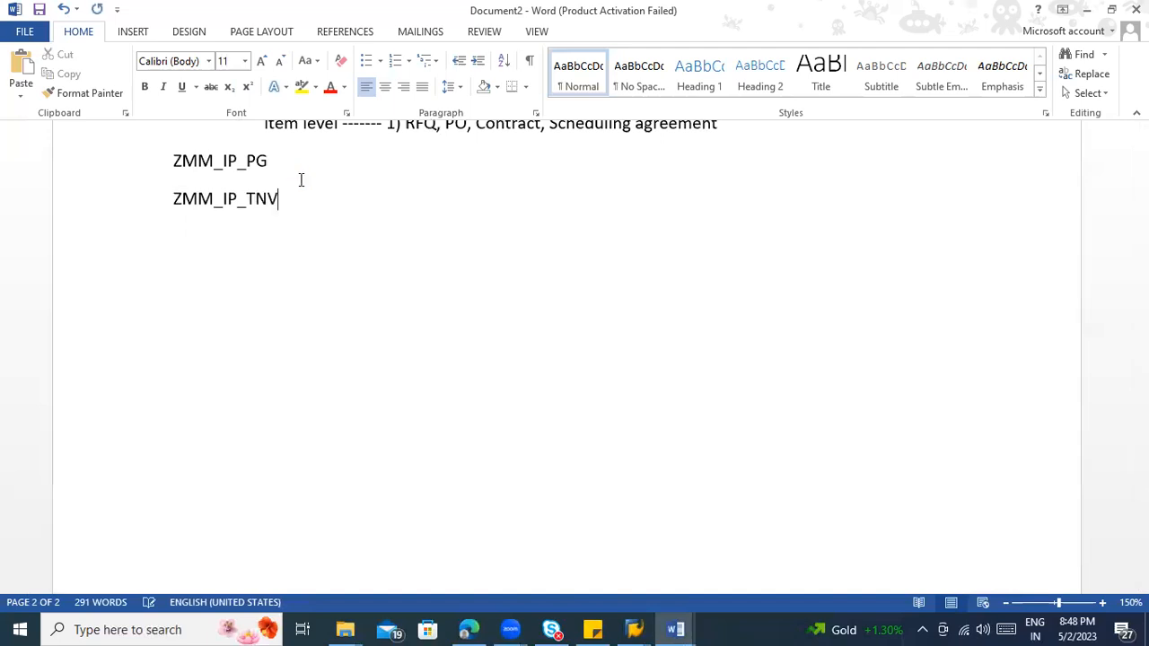
{"action": "scroll", "coordinate": [298, 224], "scroll_direction": "up", "scroll_amount": 1}
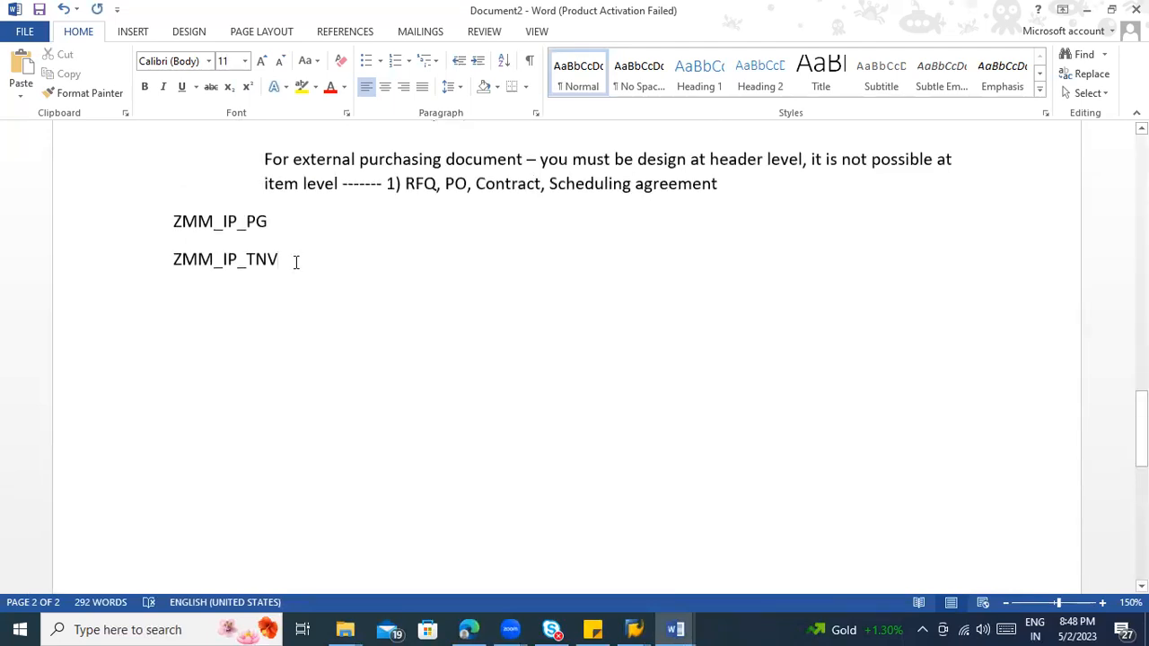
Step: Switch back to SAP, leave characteristic creation and open Edit Classes for the purchase requisition release procedure with classification
{"action": "key", "text": "alt+Tab"}
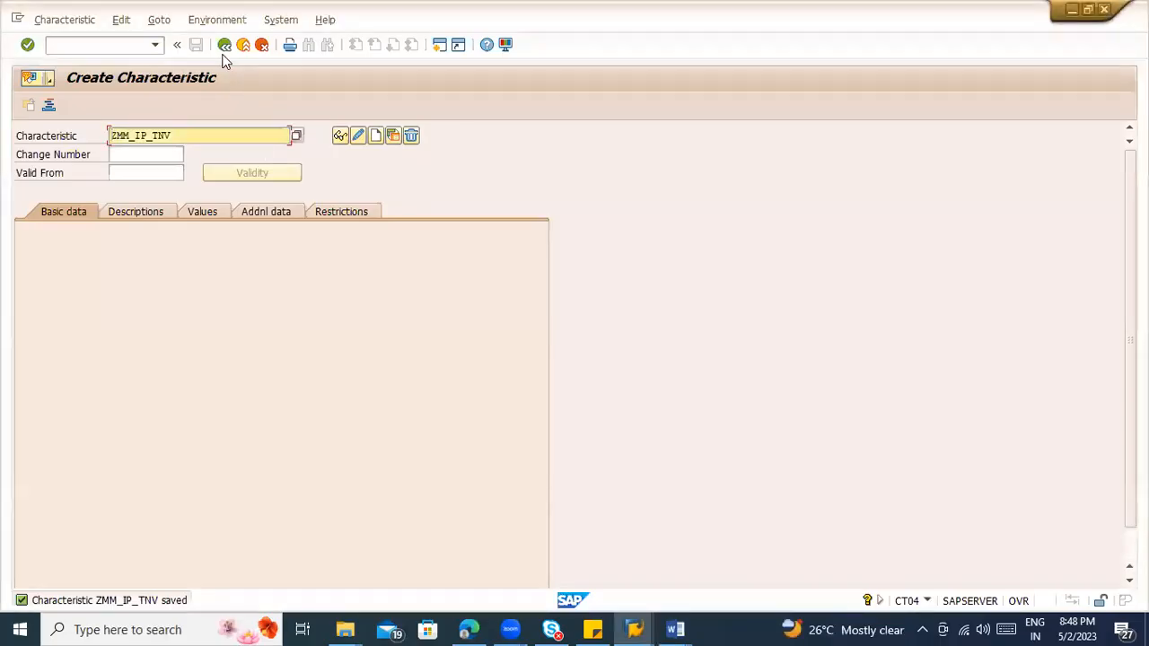
{"action": "left_click", "coordinate": [225, 45]}
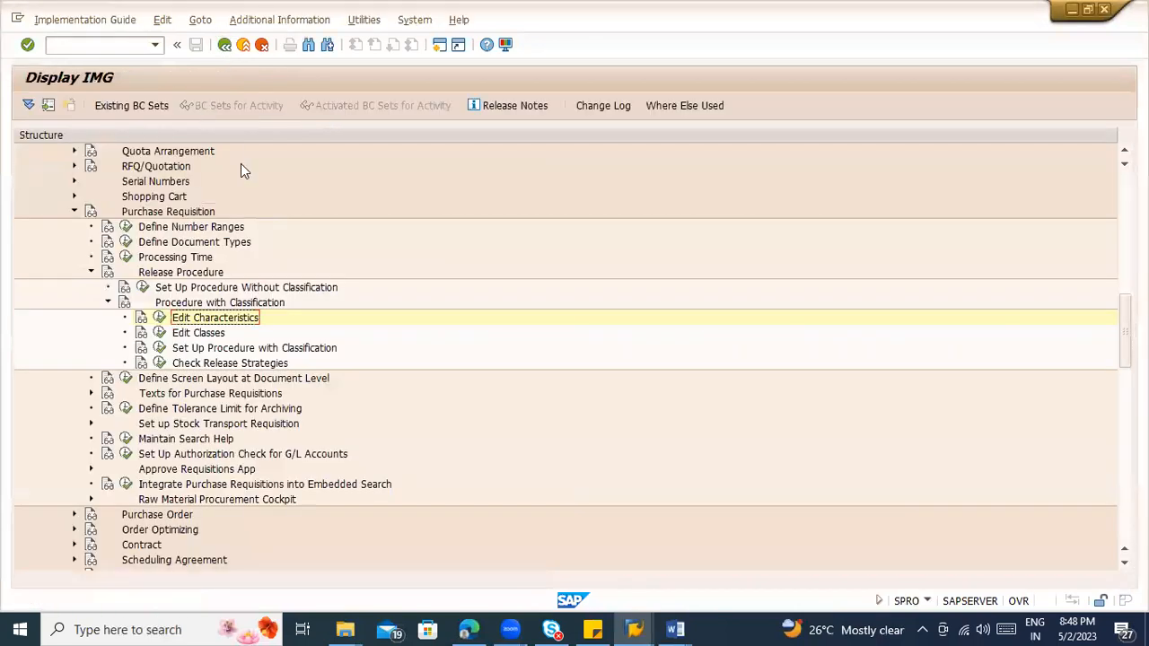
{"action": "left_click", "coordinate": [159, 333]}
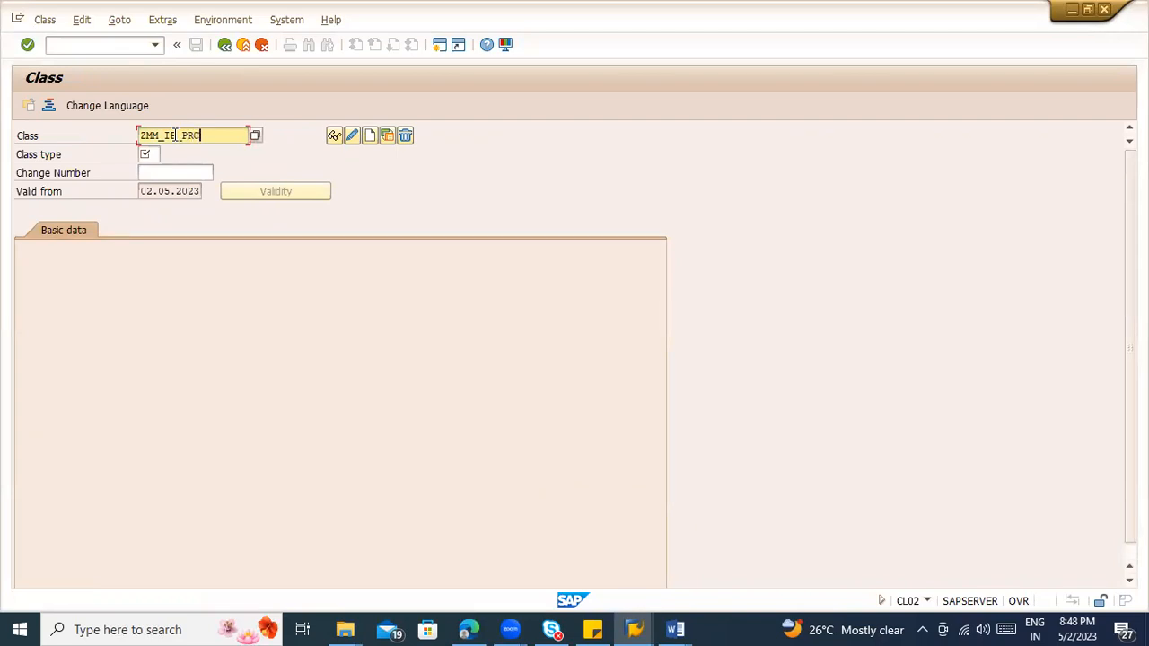
Step: Name the class ZMM_IP_PRCLASS, choose class type 032 Release strategy and start creating it
{"action": "type", "text": "SS"}
{"action": "left_click", "coordinate": [369, 134]}
{"action": "left_click", "coordinate": [157, 153]}
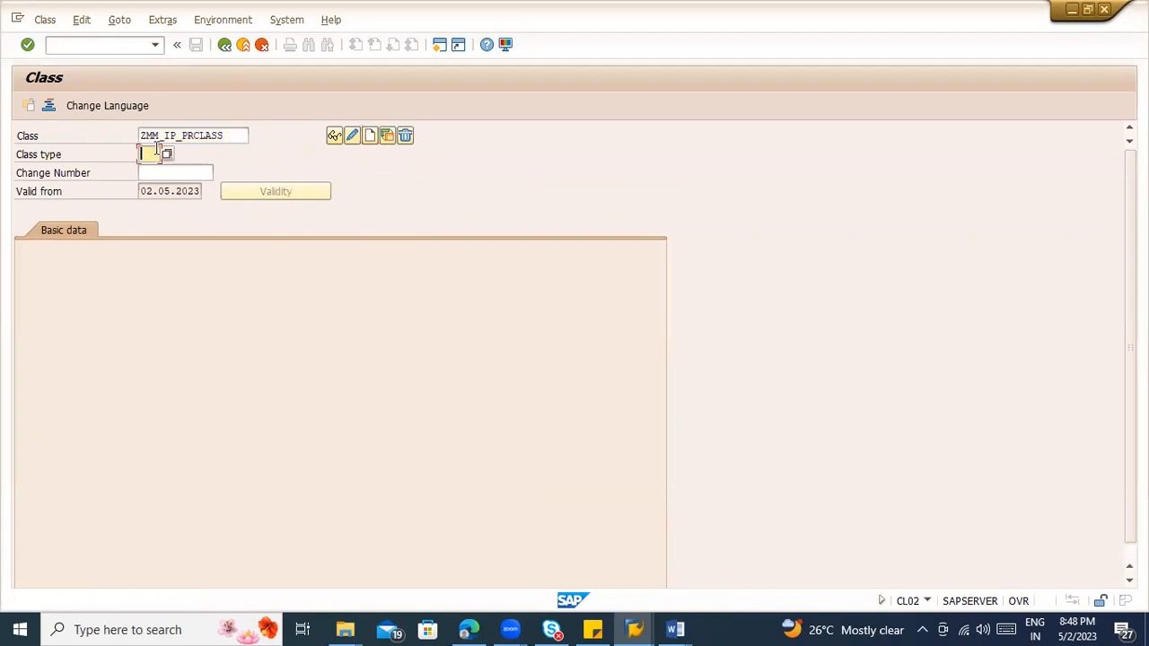
{"action": "left_click", "coordinate": [165, 154]}
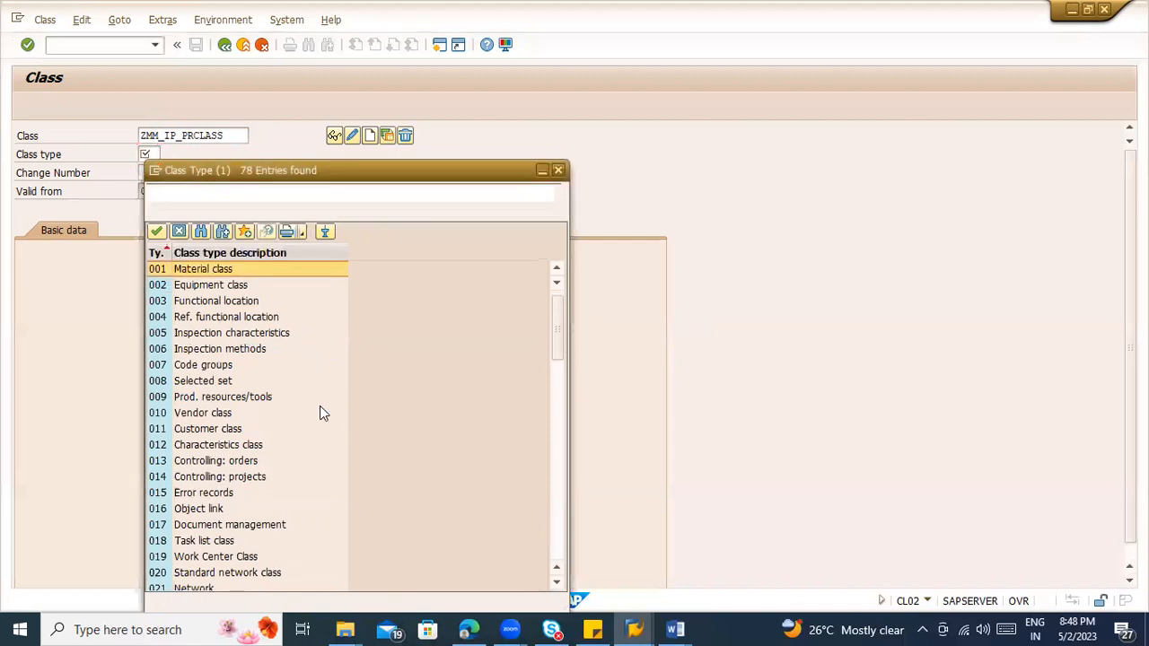
{"action": "scroll", "coordinate": [323, 413], "scroll_direction": "down", "scroll_amount": 8}
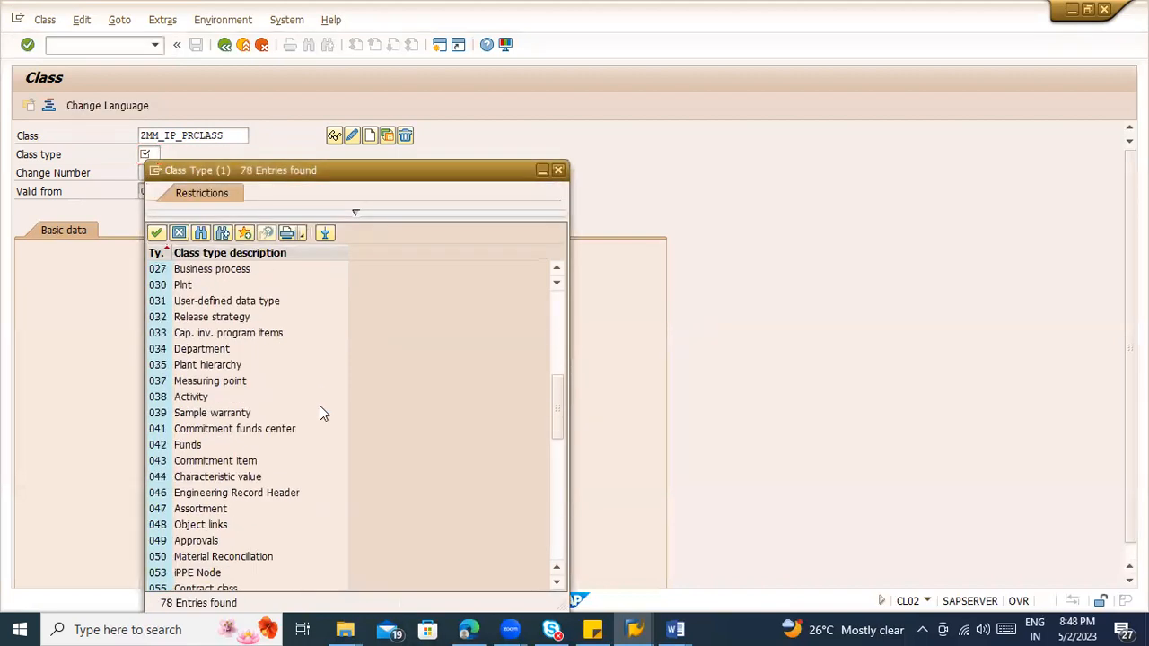
{"action": "scroll", "coordinate": [323, 412], "scroll_direction": "down", "scroll_amount": 3}
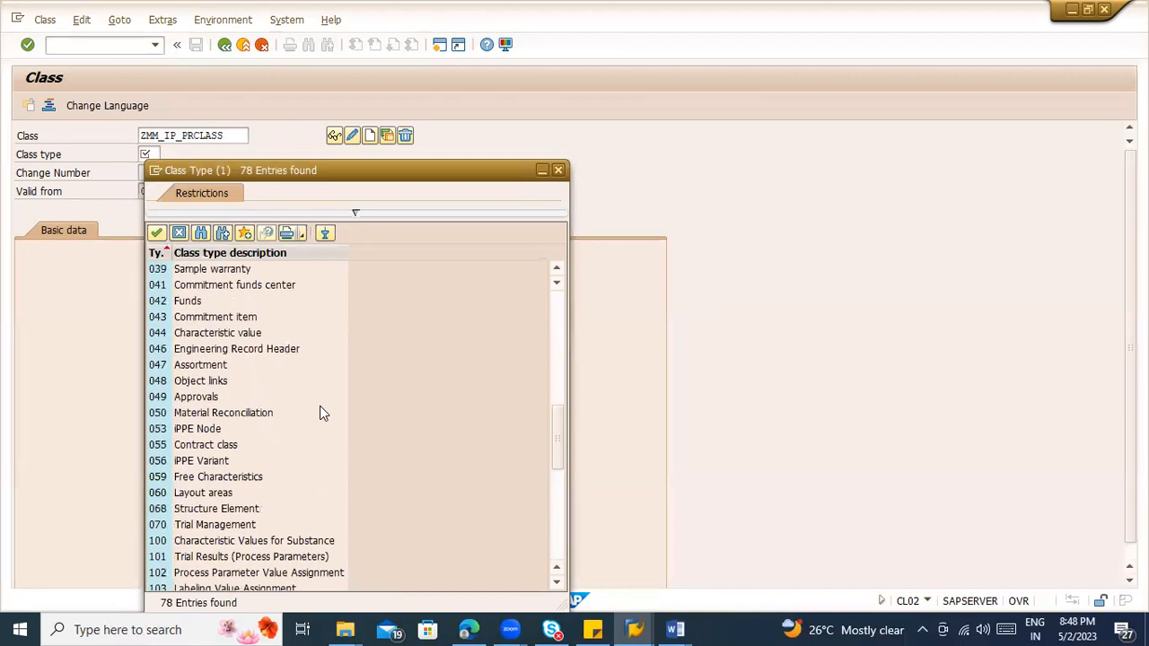
{"action": "scroll", "coordinate": [323, 413], "scroll_direction": "down", "scroll_amount": 3}
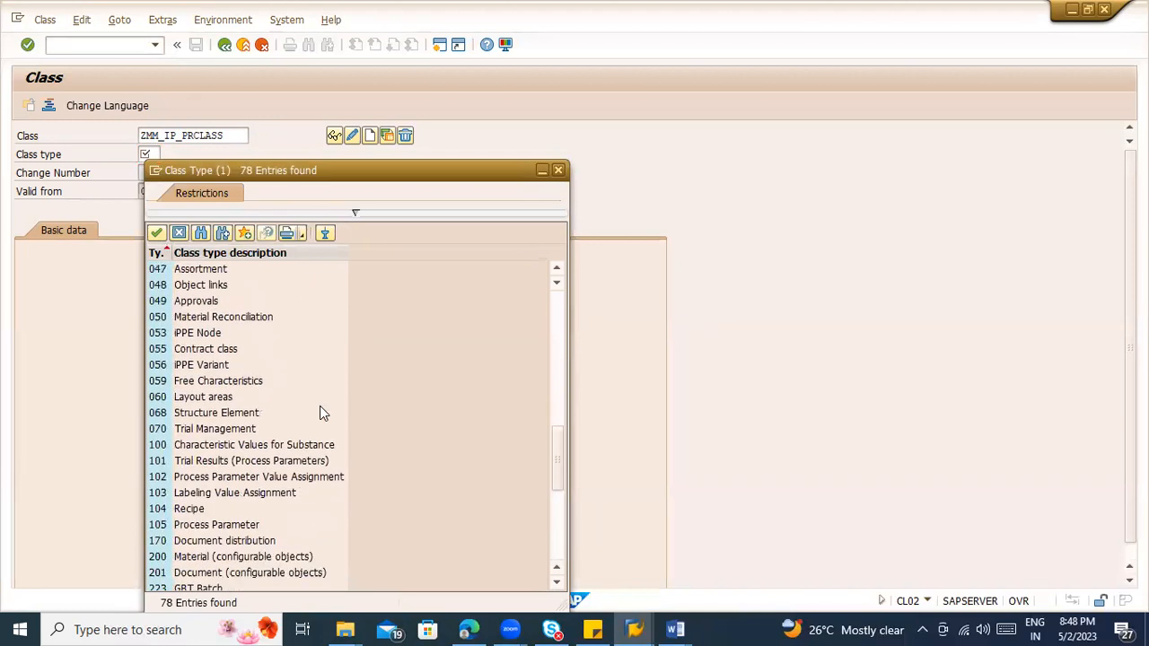
{"action": "scroll", "coordinate": [345, 403], "scroll_direction": "down", "scroll_amount": 1}
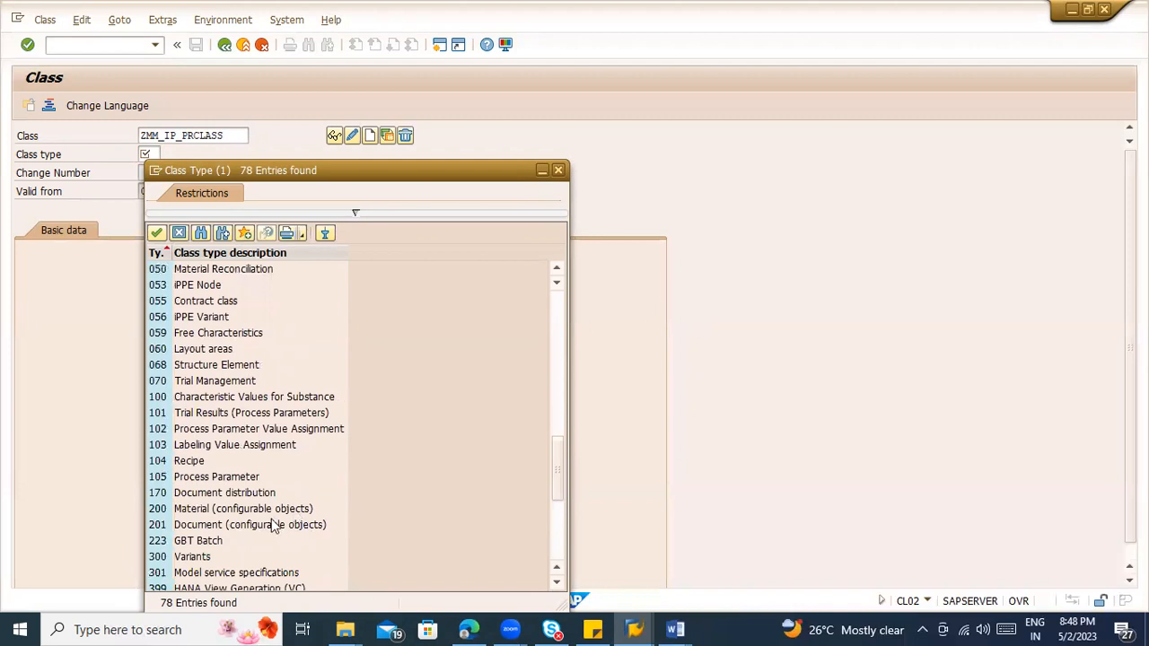
{"action": "scroll", "coordinate": [274, 524], "scroll_direction": "down", "scroll_amount": 1}
{"action": "scroll", "coordinate": [203, 433], "scroll_direction": "up", "scroll_amount": 8}
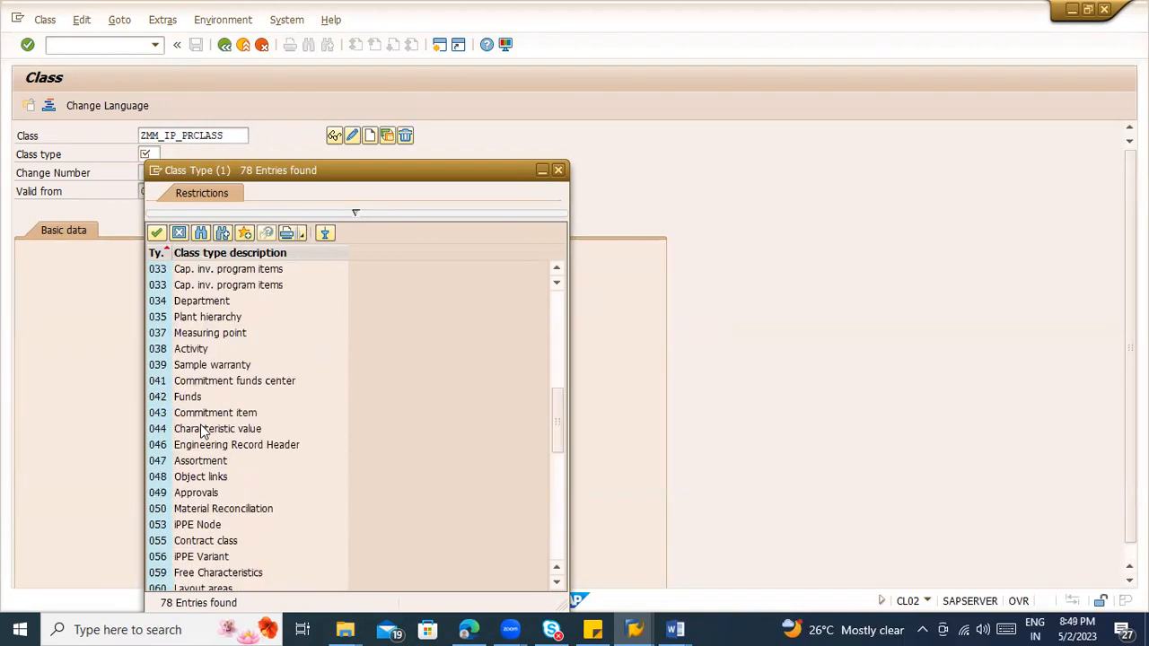
{"action": "scroll", "coordinate": [197, 306], "scroll_direction": "up", "scroll_amount": 1}
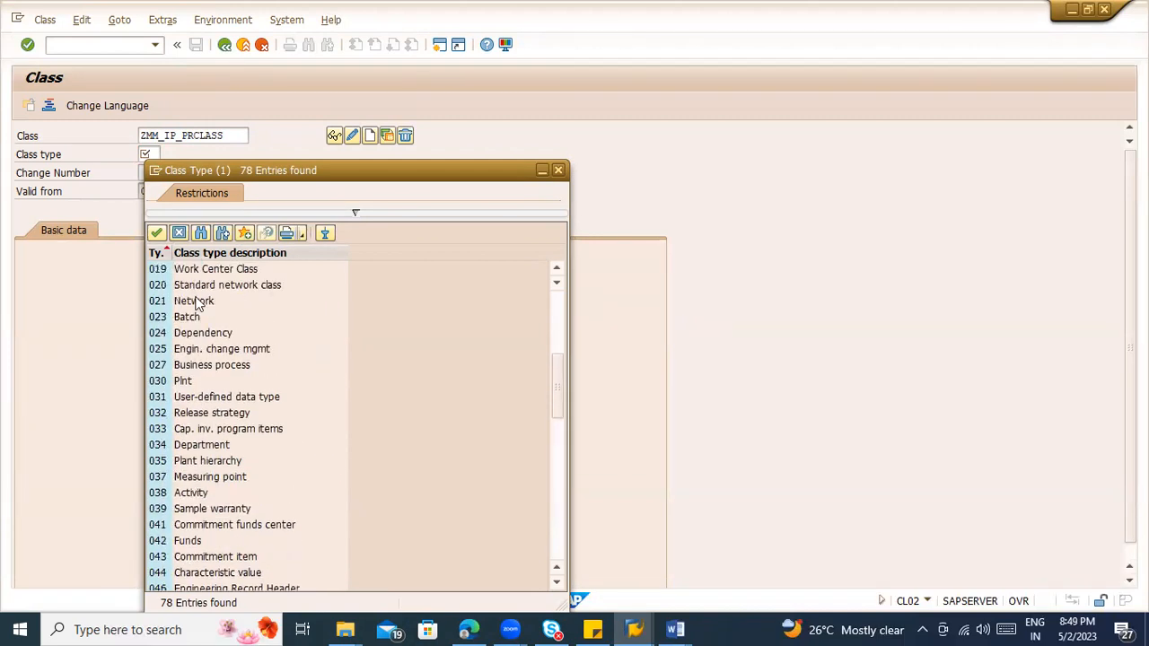
{"action": "left_click", "coordinate": [189, 418]}
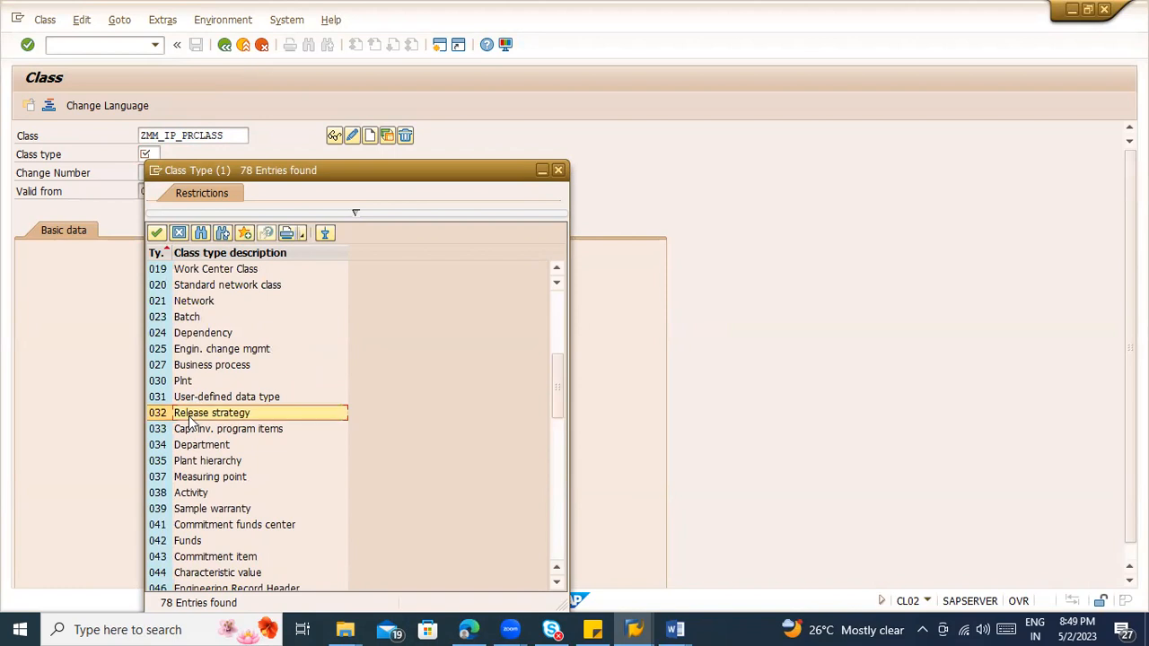
{"action": "double_click", "coordinate": [189, 420]}
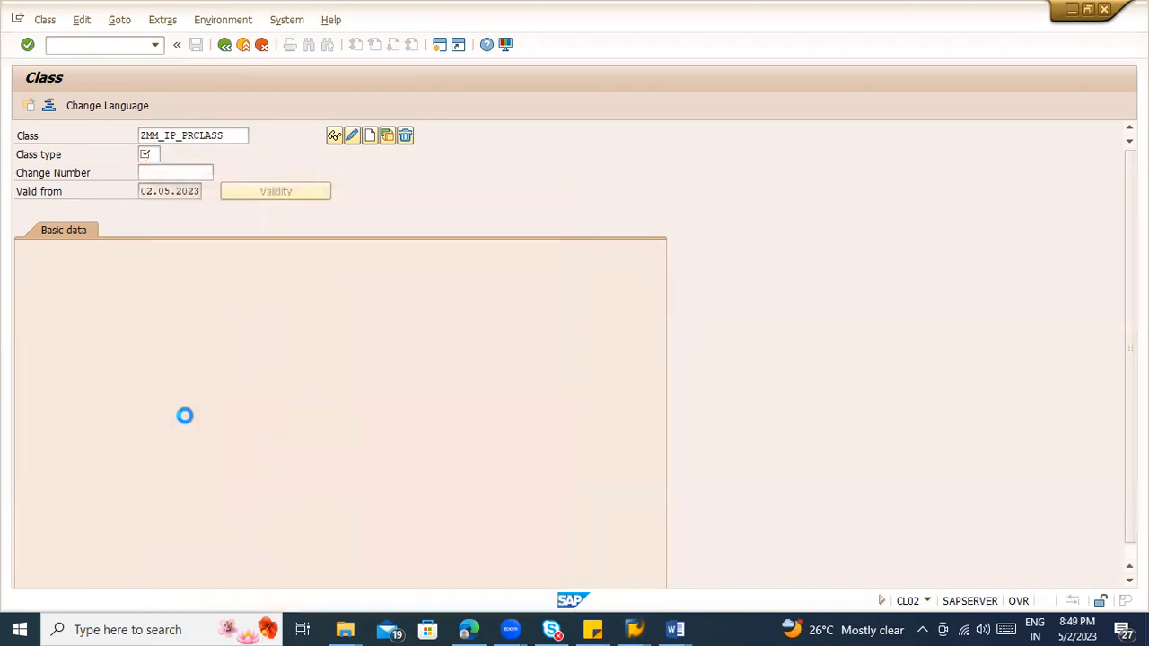
{"action": "left_click", "coordinate": [369, 135]}
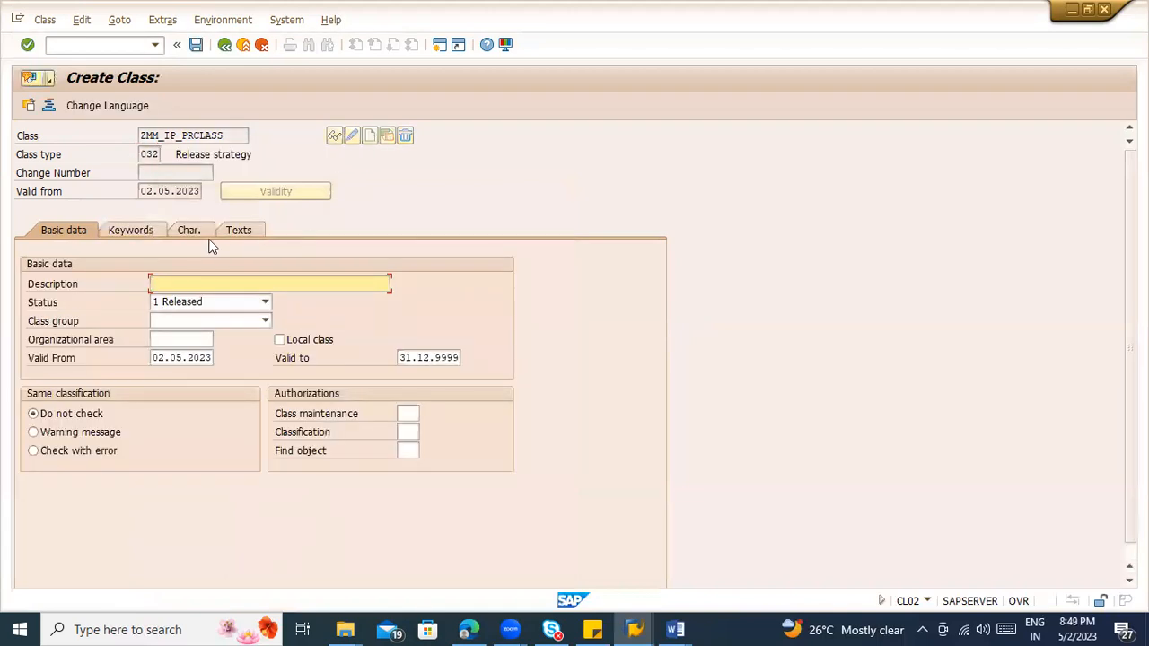
Step: Fill in the required description of the purchase requisition class and open its characteristic assignments
{"action": "left_click", "coordinate": [185, 231]}
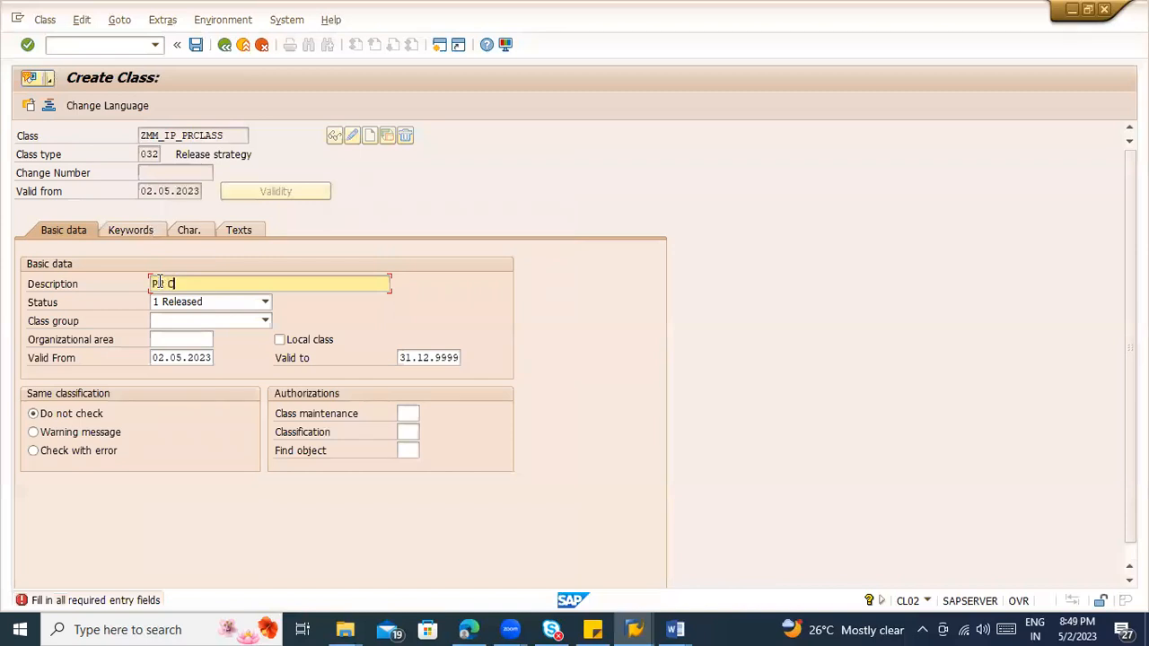
{"action": "type", "text": "N"}
{"action": "left_click", "coordinate": [199, 231]}
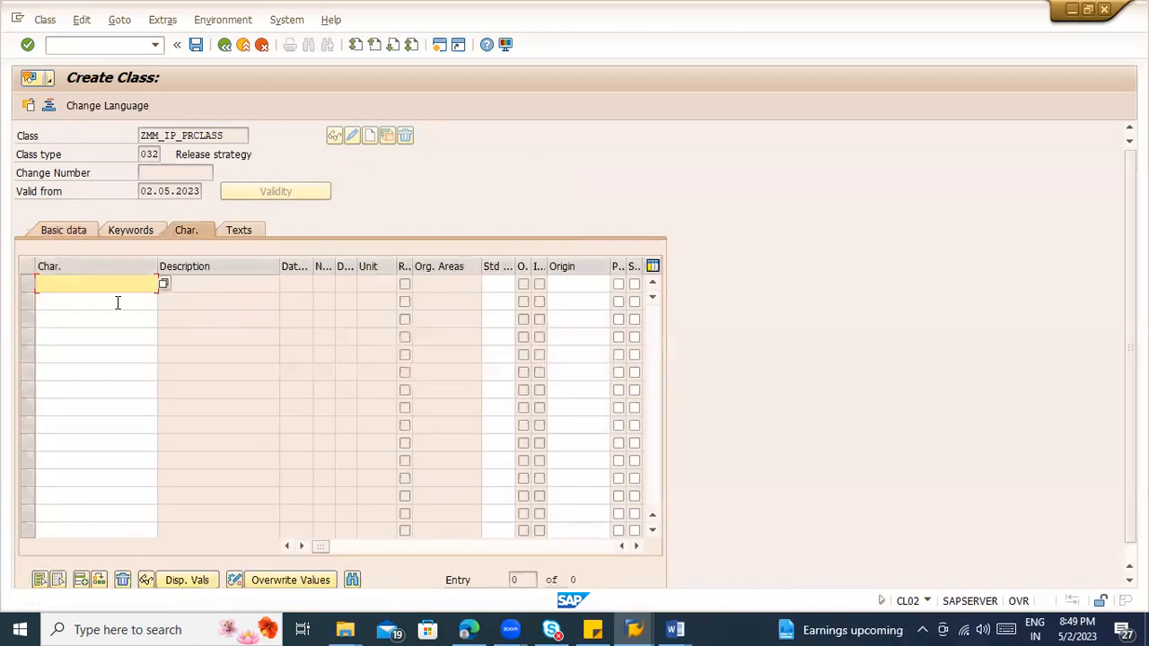
Step: Copy ZMM_IP_PG from Document2 in Word and paste it into SAP as the class's first characteristic
{"action": "key", "text": "alt+Tab"}
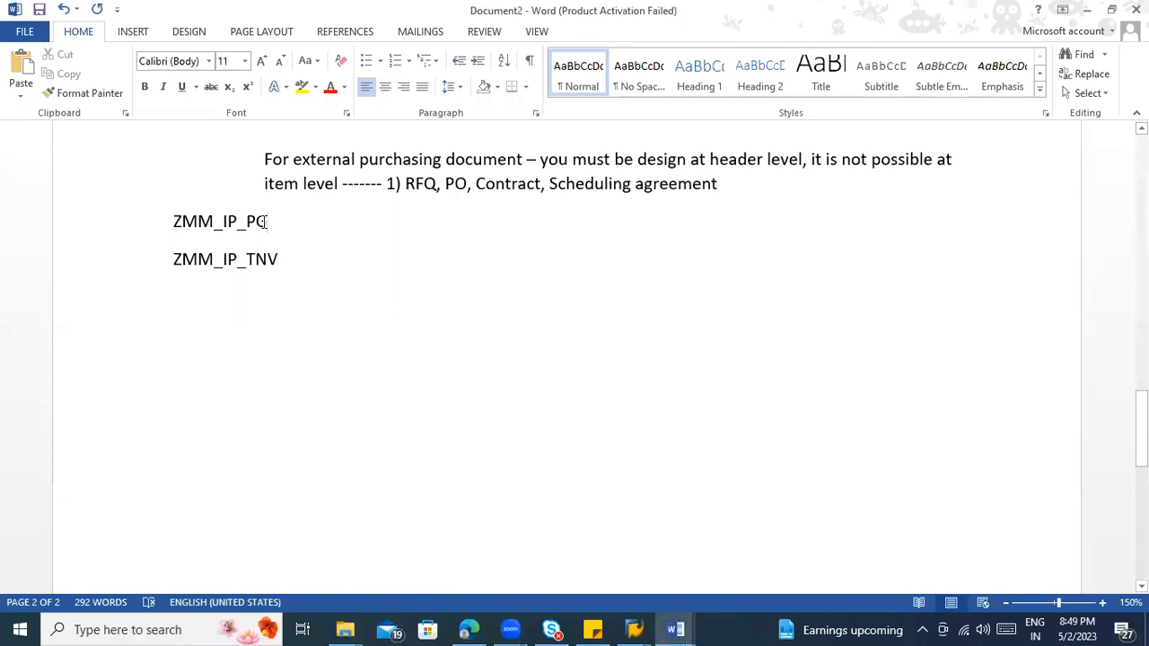
{"action": "left_click_drag", "start_coordinate": [269, 222], "coordinate": [178, 222]}
{"action": "key", "text": "ctrl+c"}
{"action": "key", "text": "alt+Tab"}
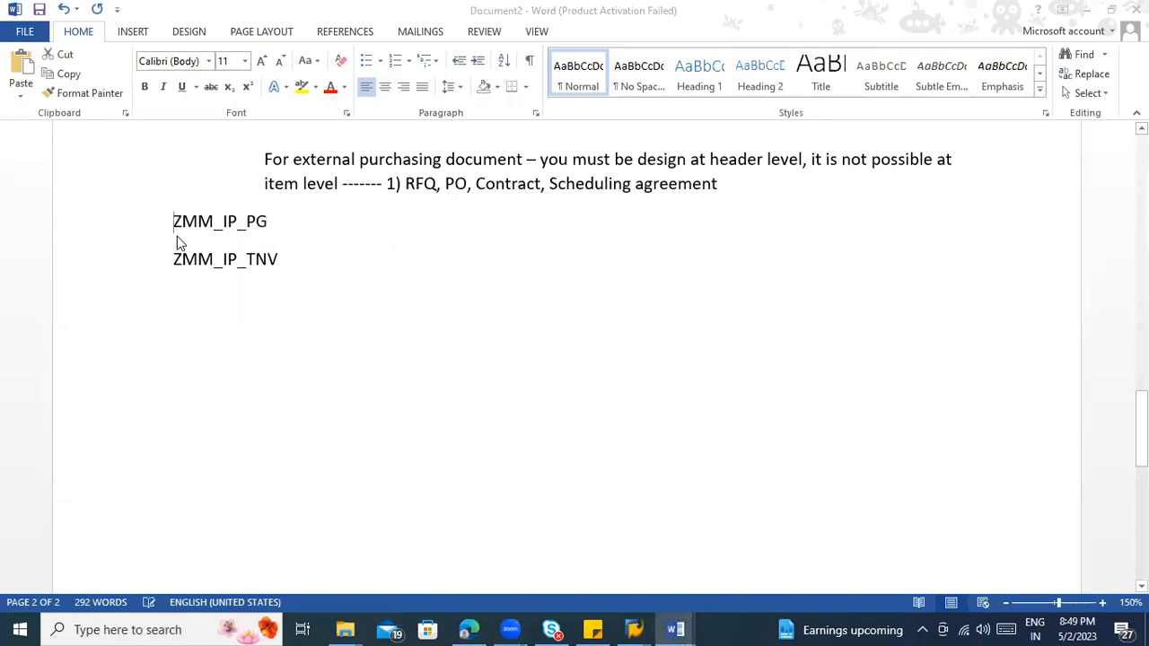
{"action": "left_click", "coordinate": [131, 289]}
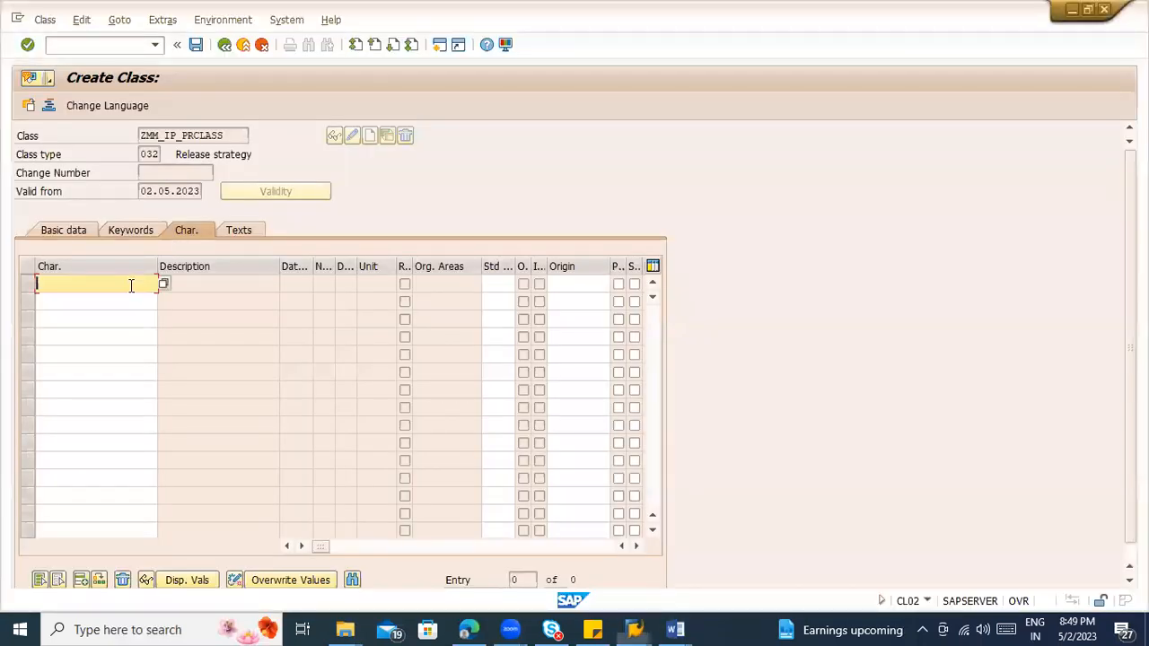
{"action": "left_click", "coordinate": [131, 284]}
{"action": "key", "text": "ctrl+v"}
{"action": "left_click", "coordinate": [120, 302]}
Step: Copy ZMM_IP_TNV from Document2 in Word, paste it into SAP as the second characteristic and confirm the entries
{"action": "key", "text": "alt+Tab"}
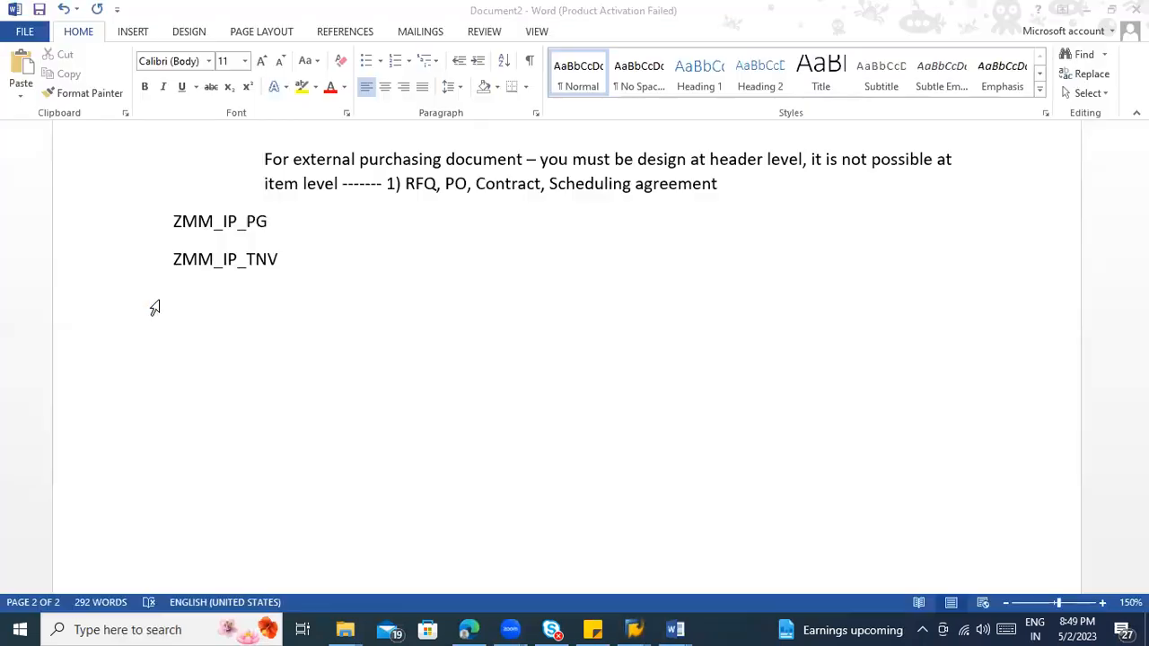
{"action": "left_click_drag", "start_coordinate": [280, 259], "coordinate": [176, 259]}
{"action": "key", "text": "ctrl+c"}
{"action": "key", "text": "alt+Tab"}
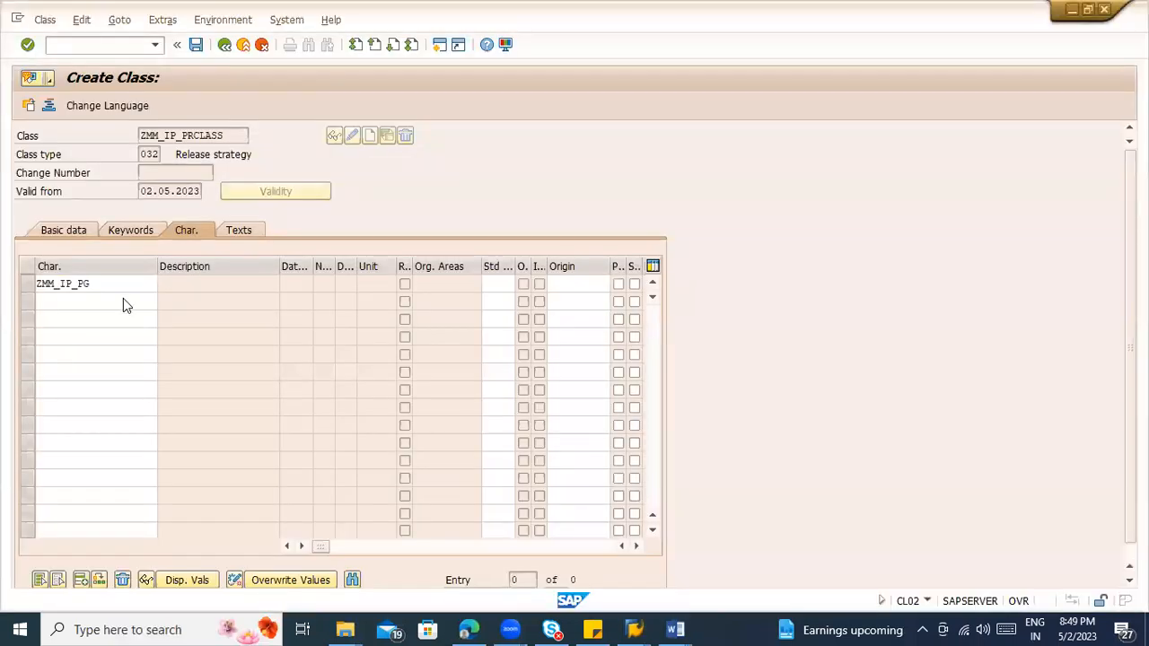
{"action": "left_click", "coordinate": [123, 302]}
{"action": "key", "text": "ctrl+v"}
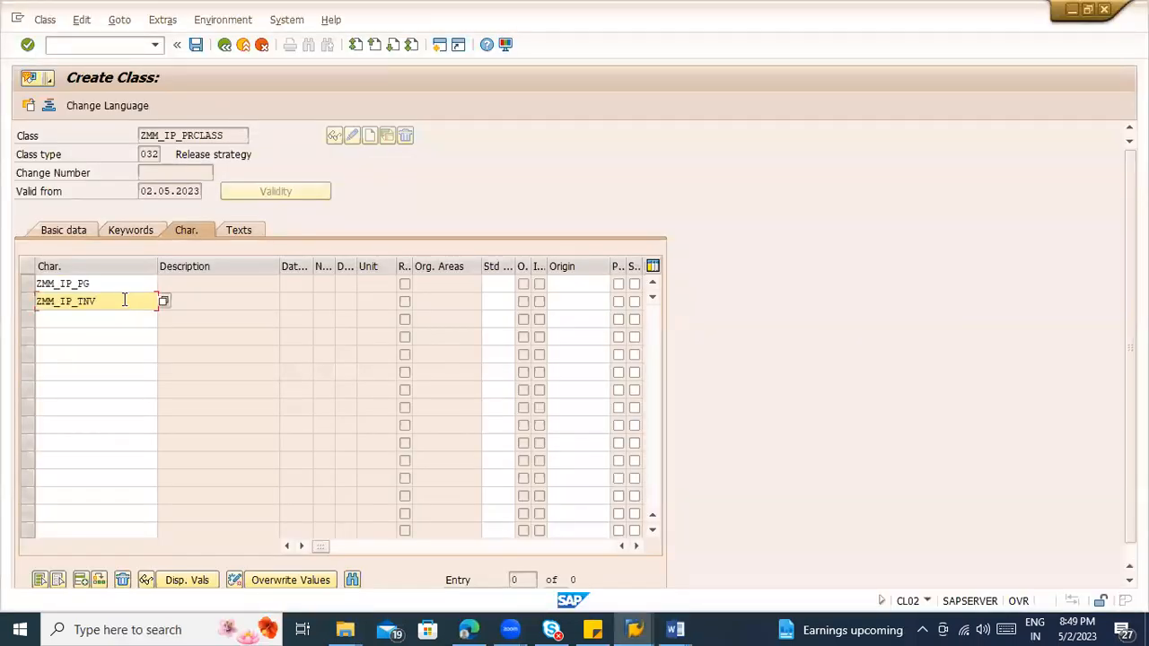
{"action": "key", "text": "Return"}
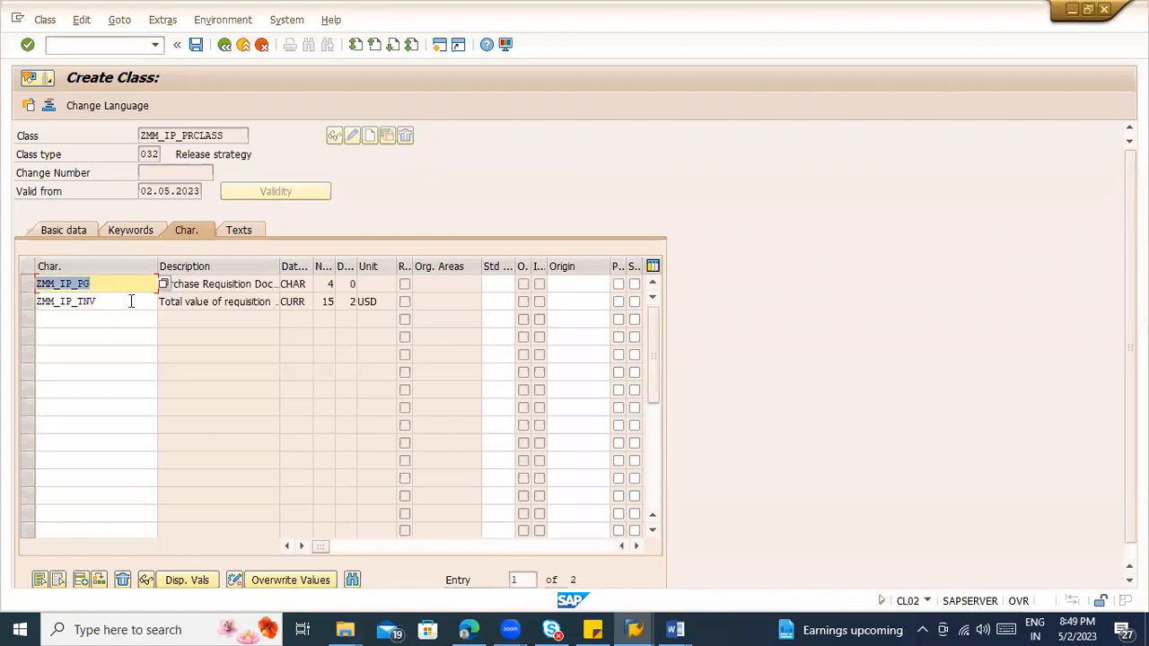
Step: Review the class name, class type and both assigned characteristics of ZMM_IP_PRCLASS, and save the class
{"action": "left_click", "coordinate": [269, 284]}
{"action": "left_click_drag", "start_coordinate": [235, 134], "coordinate": [126, 135]}
{"action": "left_click", "coordinate": [189, 134]}
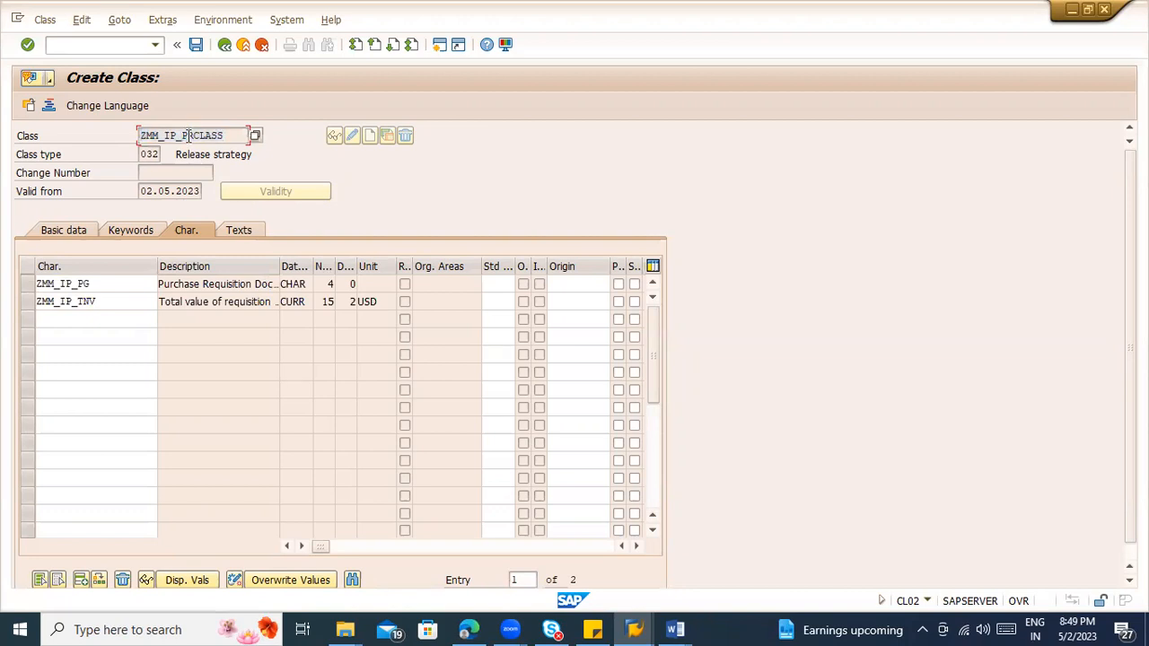
{"action": "left_click", "coordinate": [150, 153]}
{"action": "left_click", "coordinate": [90, 286]}
{"action": "left_click", "coordinate": [99, 302]}
{"action": "key", "text": "ctrl+s"}
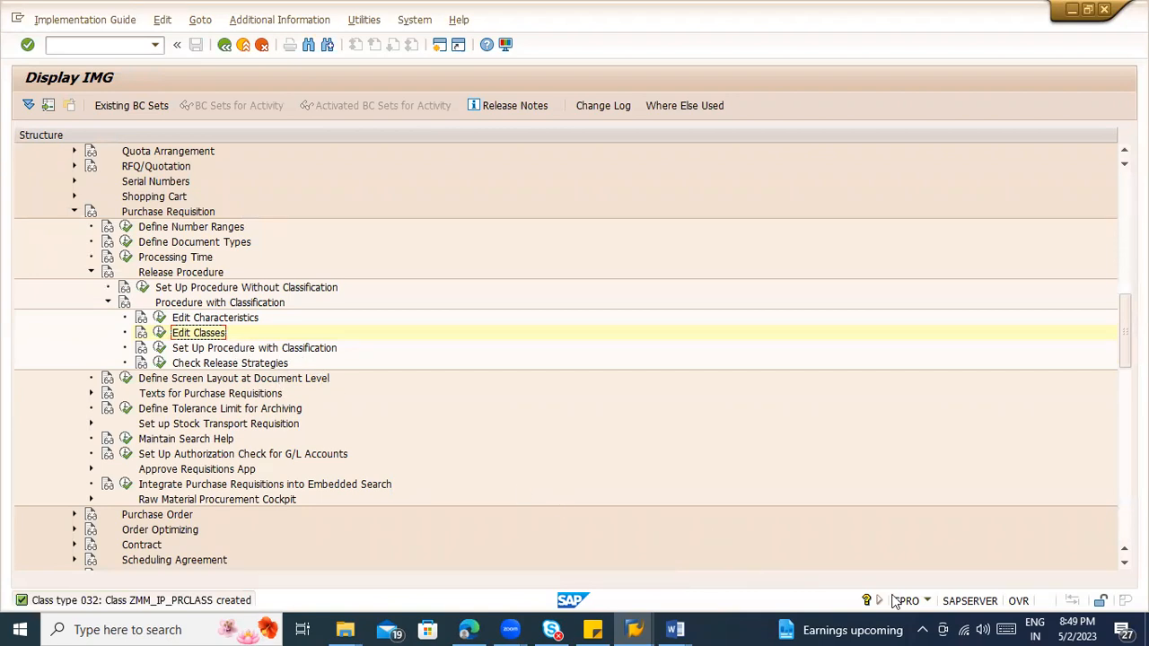
Step: Reopen Edit Classes and check the transaction code in the system information
{"action": "left_click", "coordinate": [159, 332]}
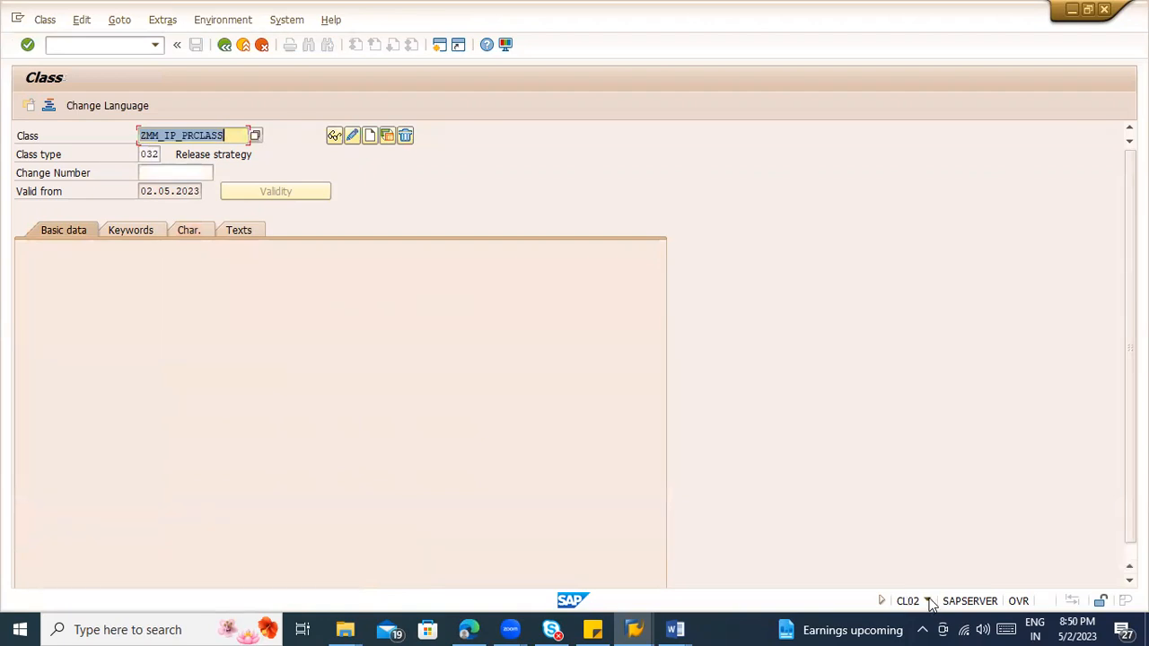
{"action": "left_click", "coordinate": [927, 601]}
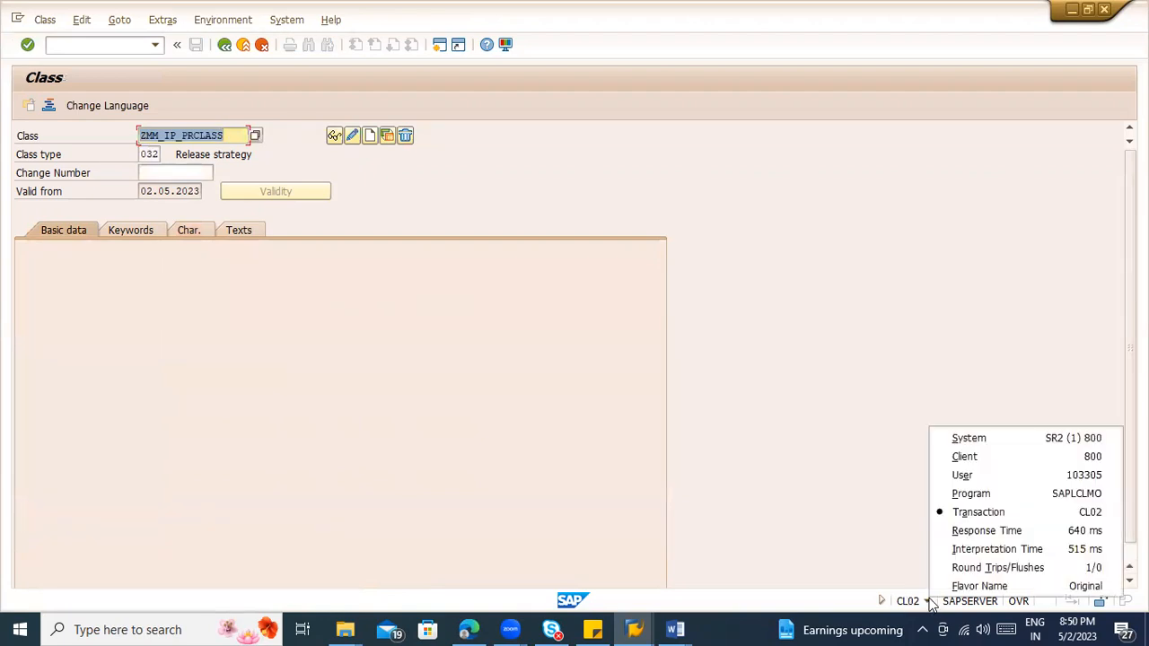
{"action": "left_click", "coordinate": [789, 460]}
{"action": "left_click", "coordinate": [330, 279]}
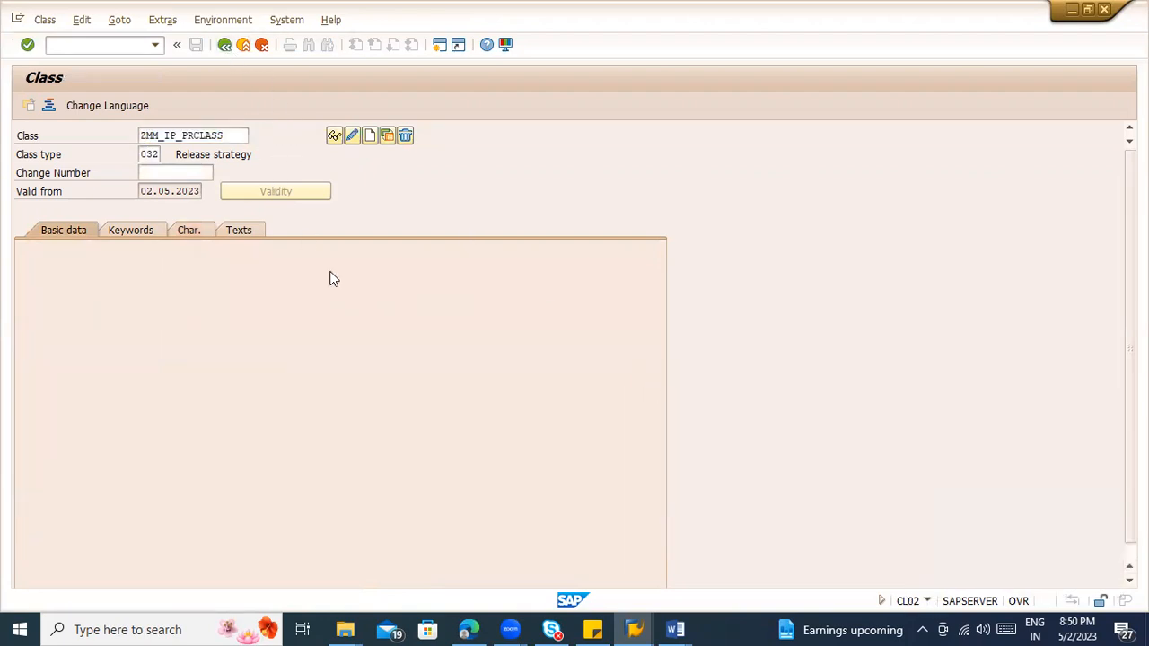
Step: Leave class editing and open Release Groups under Set Up Procedure with Classification for purchase requisitions
{"action": "key", "text": "F3"}
{"action": "left_click", "coordinate": [160, 348]}
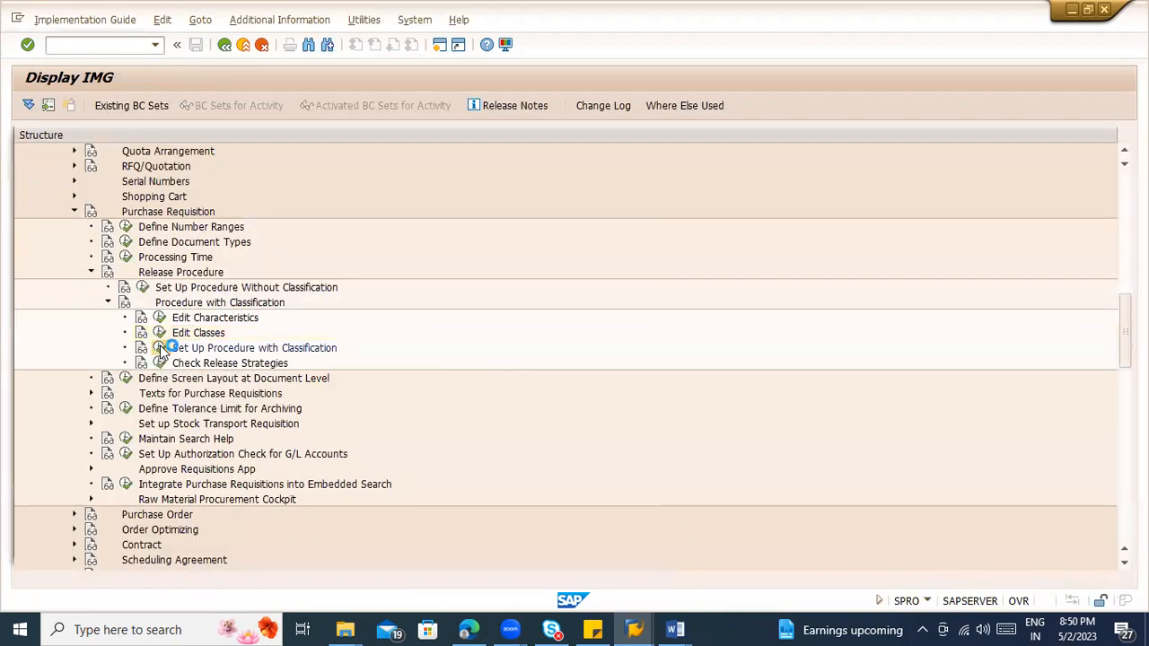
{"action": "double_click", "coordinate": [172, 196]}
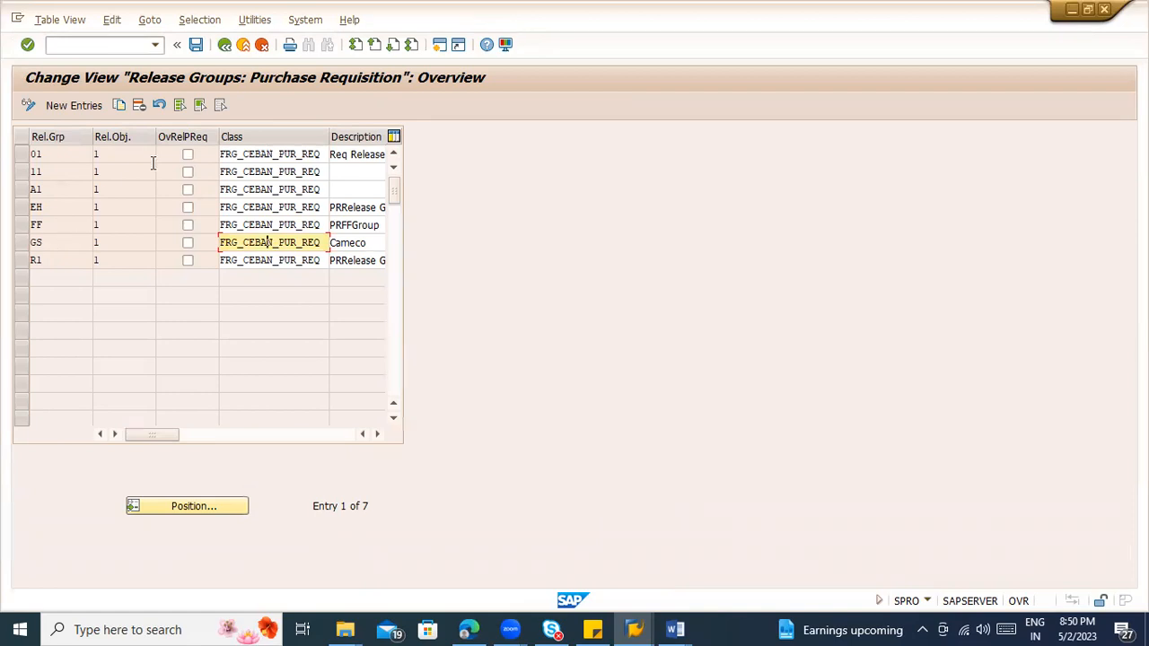
Step: Examine the existing purchase requisition release groups and the class assigned to each of them
{"action": "left_click", "coordinate": [221, 47]}
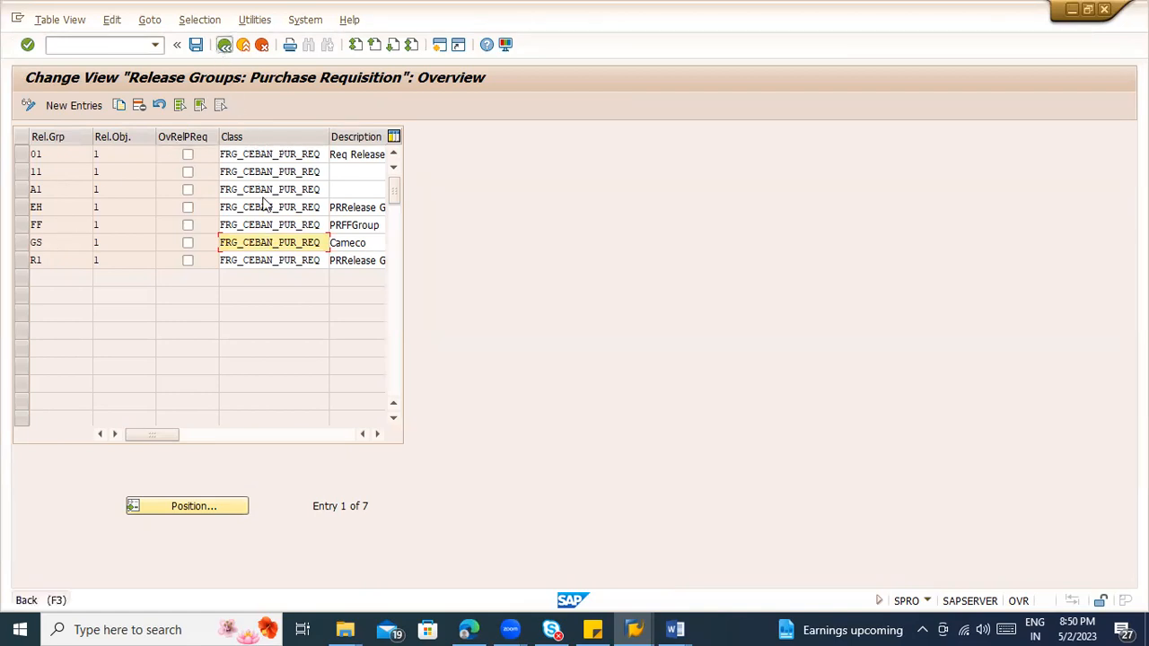
{"action": "left_click", "coordinate": [273, 154]}
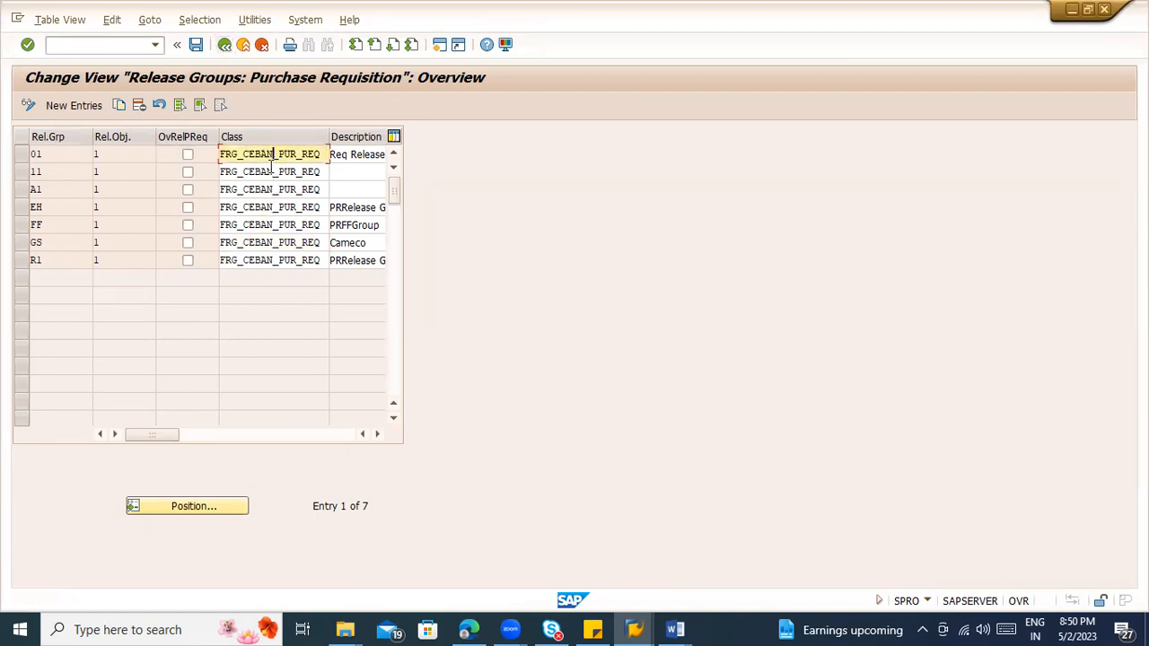
{"action": "left_click", "coordinate": [273, 171]}
{"action": "left_click", "coordinate": [277, 189]}
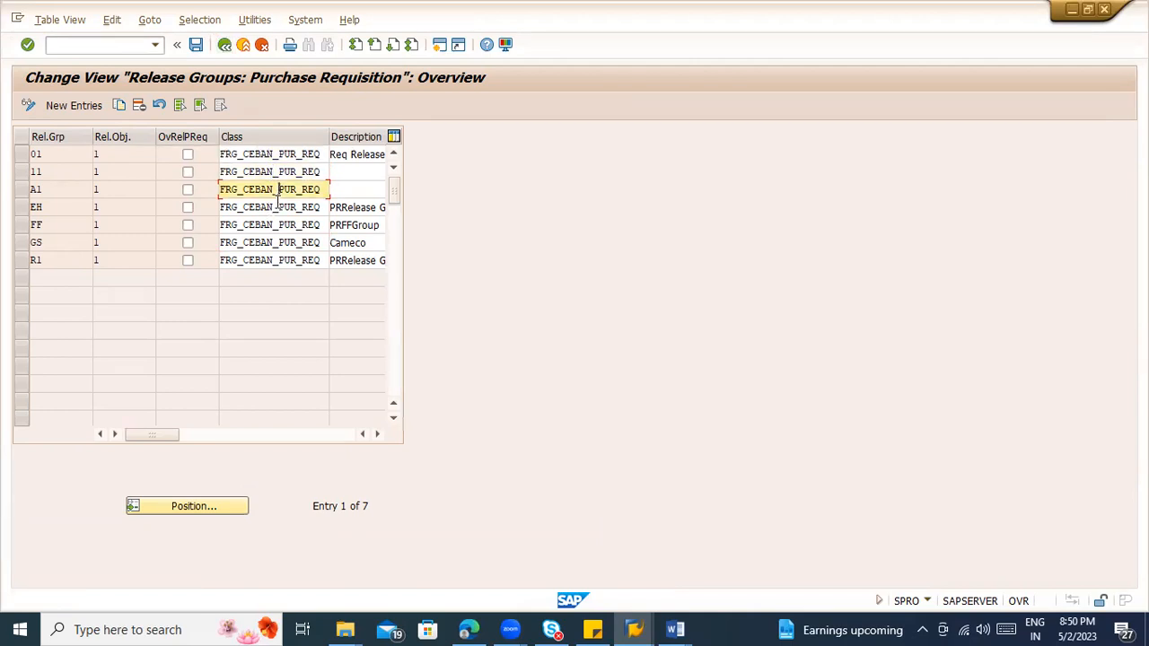
{"action": "left_click", "coordinate": [22, 190]}
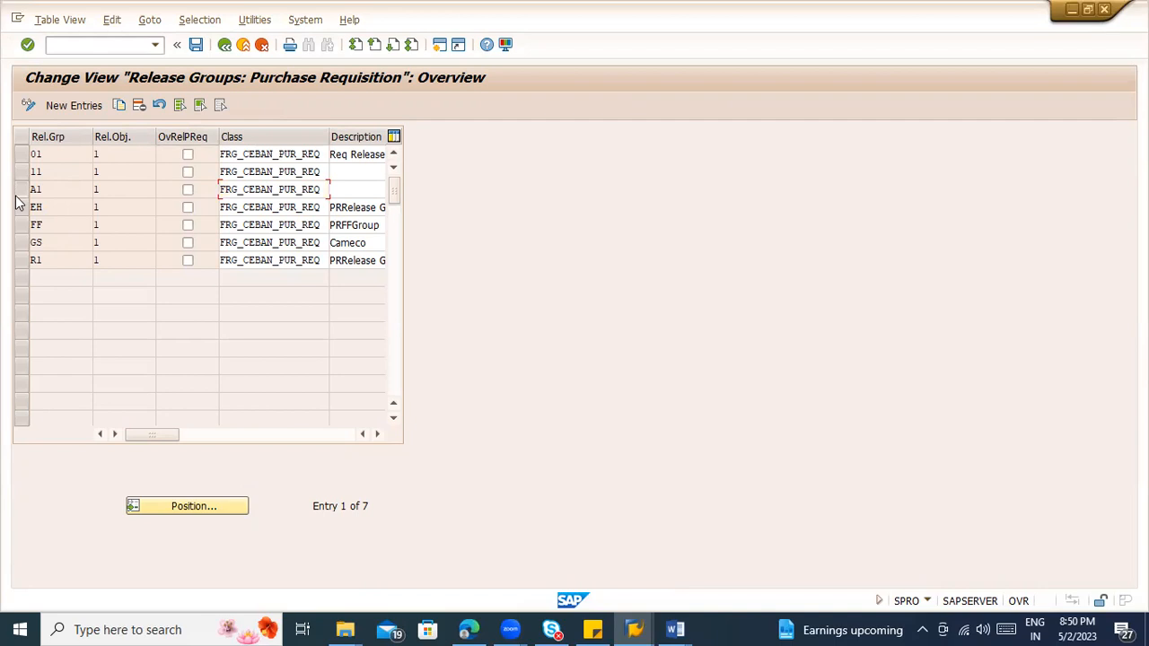
{"action": "left_click", "coordinate": [20, 242]}
{"action": "left_click", "coordinate": [23, 190]}
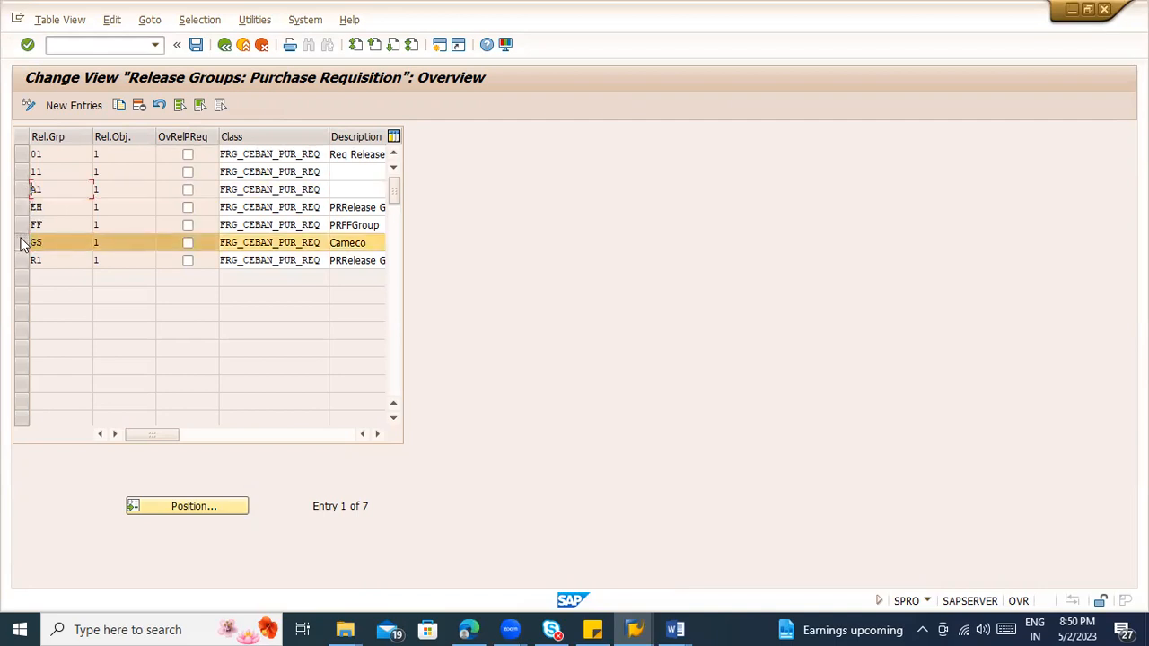
{"action": "left_click", "coordinate": [22, 241]}
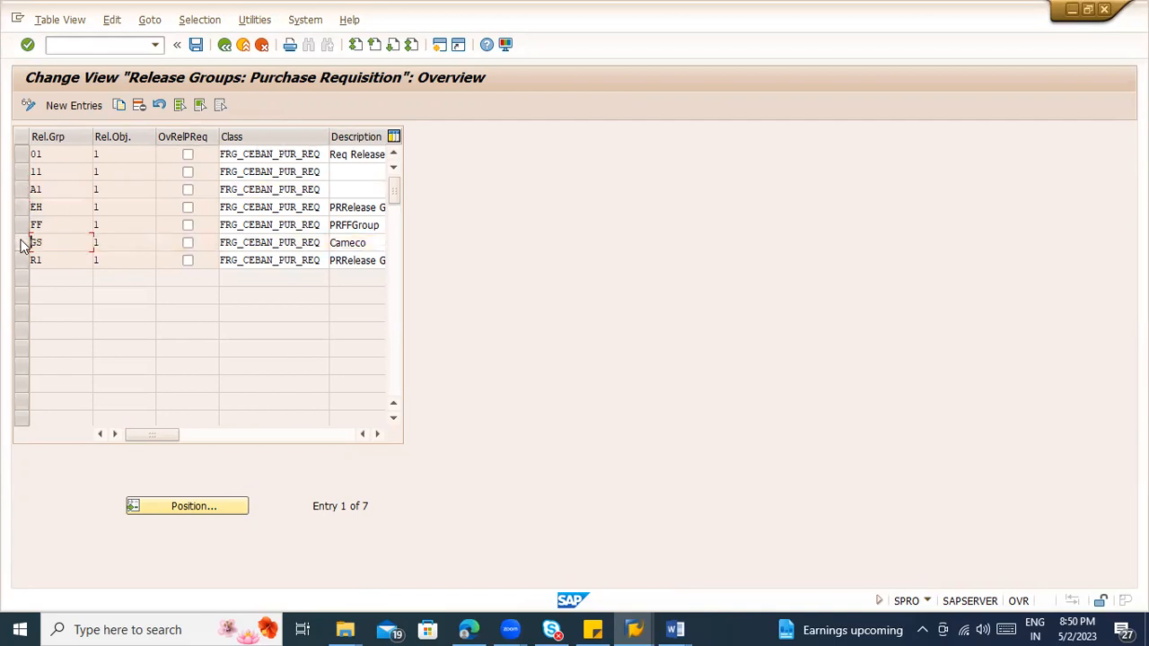
{"action": "left_click", "coordinate": [286, 155]}
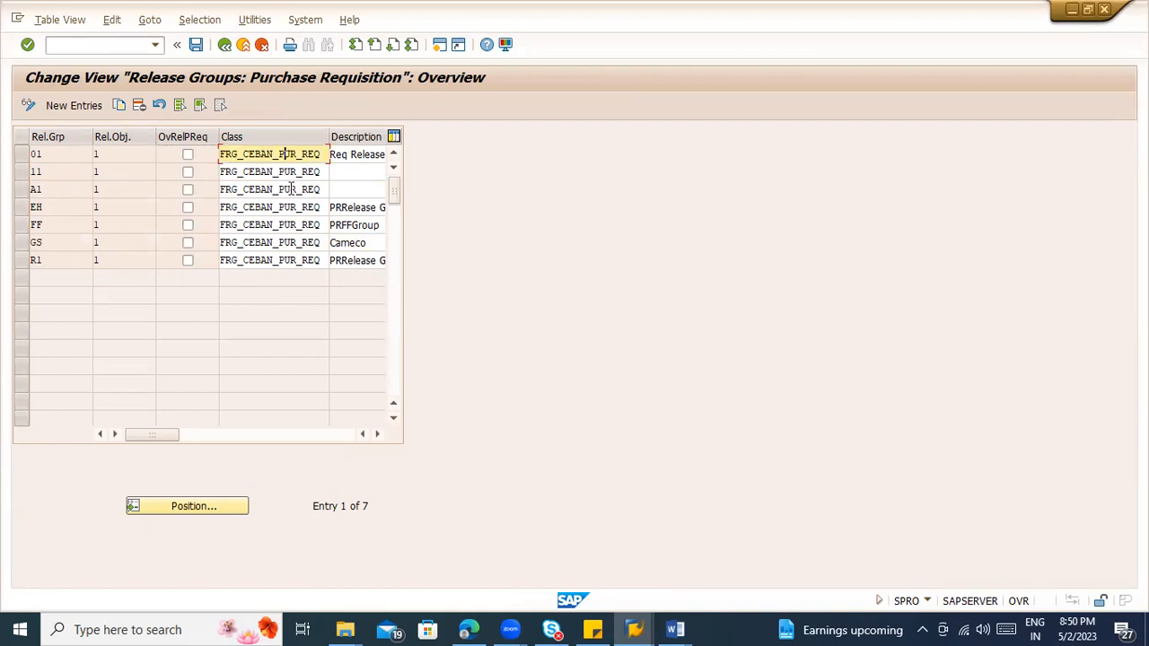
{"action": "left_click", "coordinate": [298, 259]}
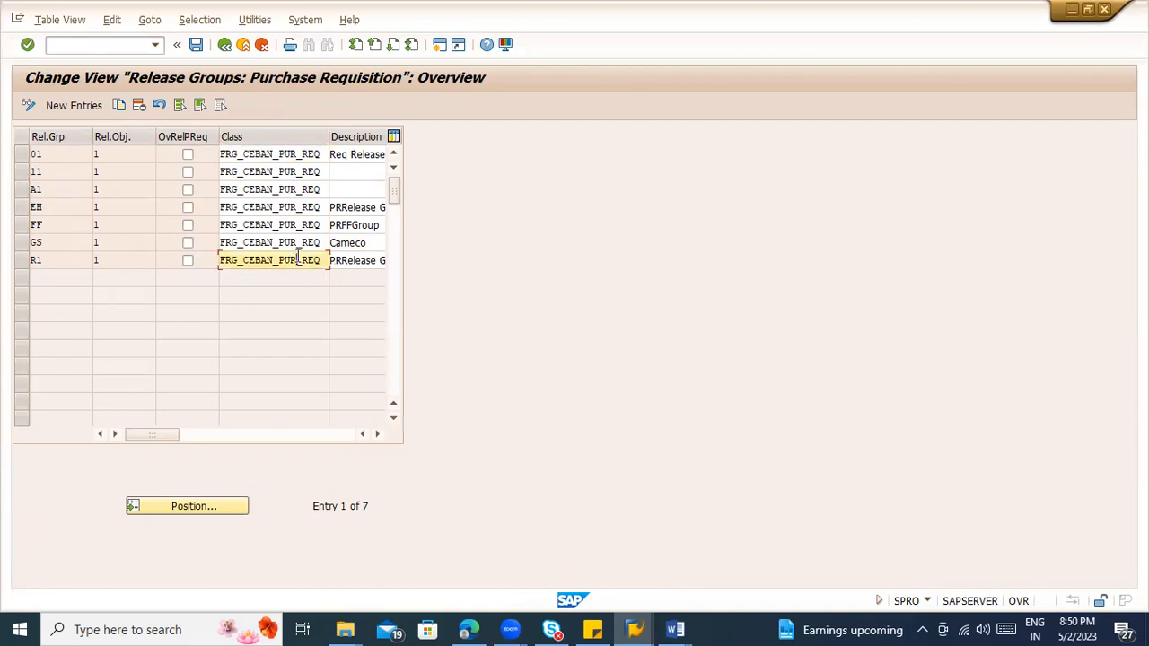
Step: Compare the class assigned to the existing purchase requisition release groups, and return to the activity list
{"action": "left_click", "coordinate": [291, 160]}
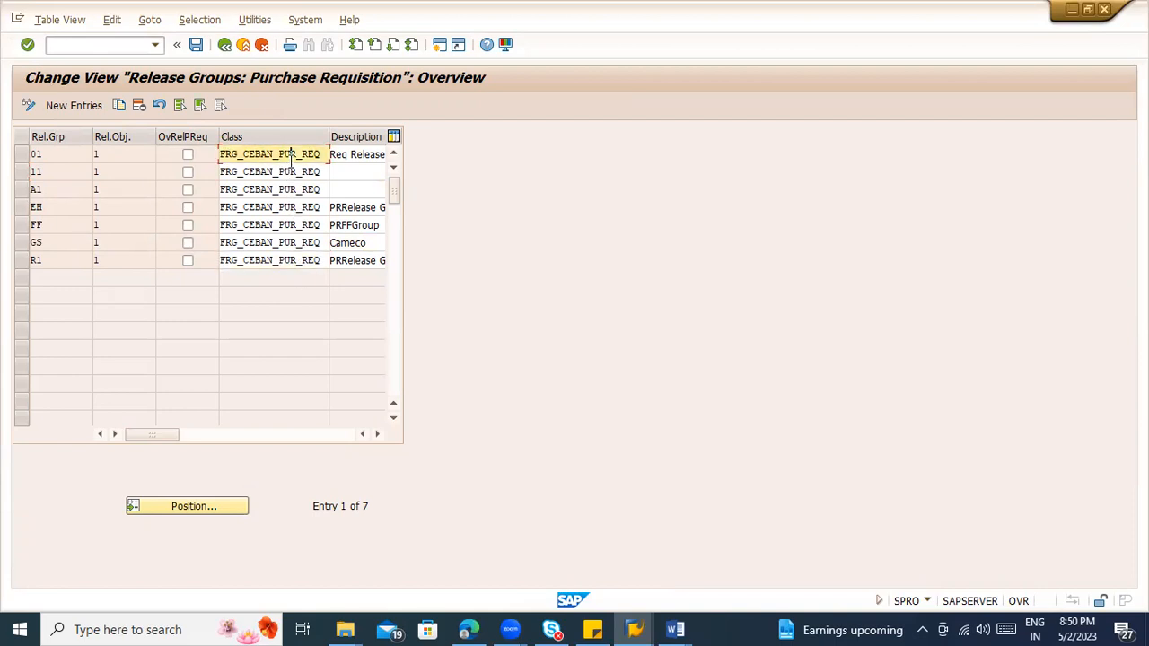
{"action": "left_click", "coordinate": [283, 206]}
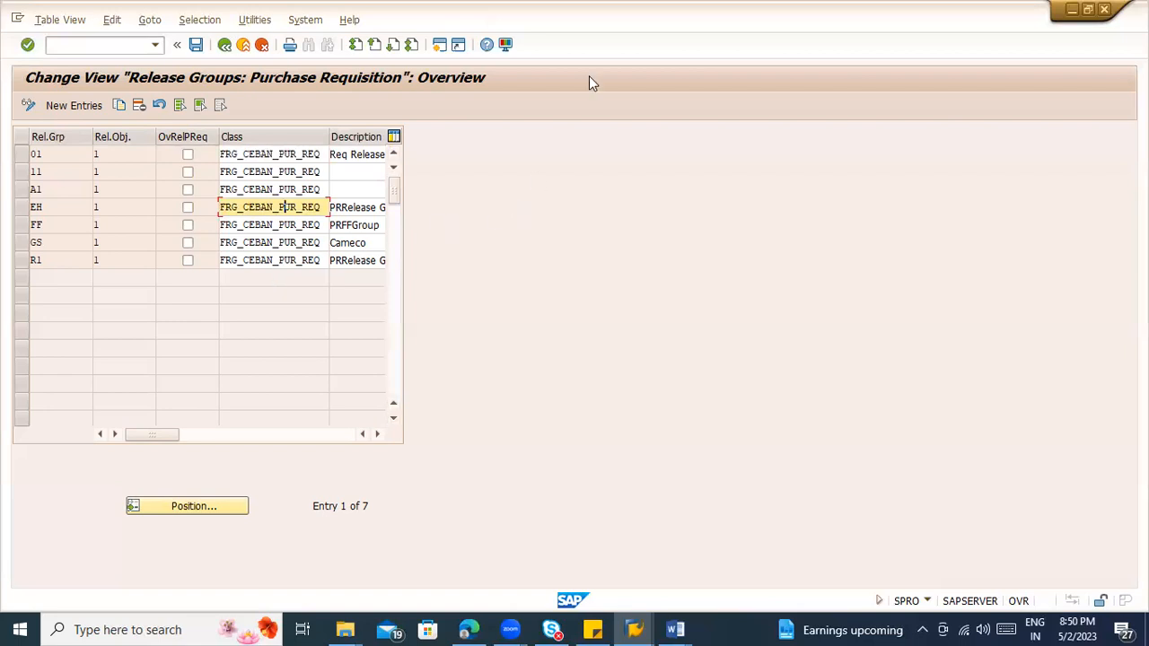
{"action": "left_click", "coordinate": [171, 265]}
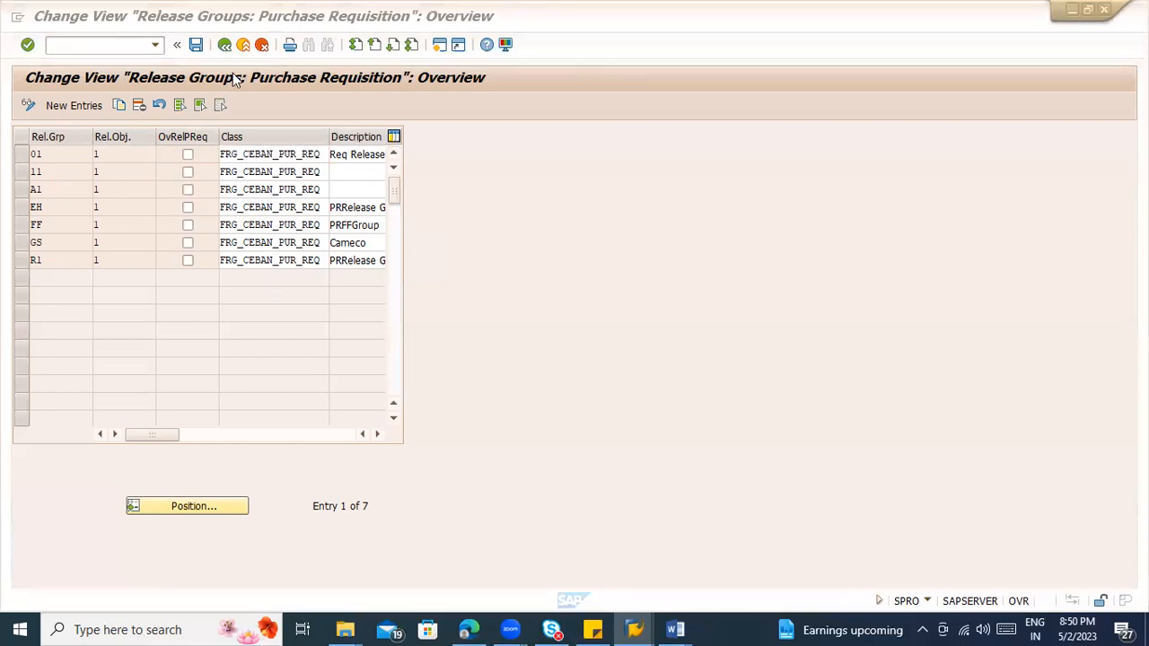
{"action": "left_click", "coordinate": [233, 173]}
{"action": "key", "text": "F3"}
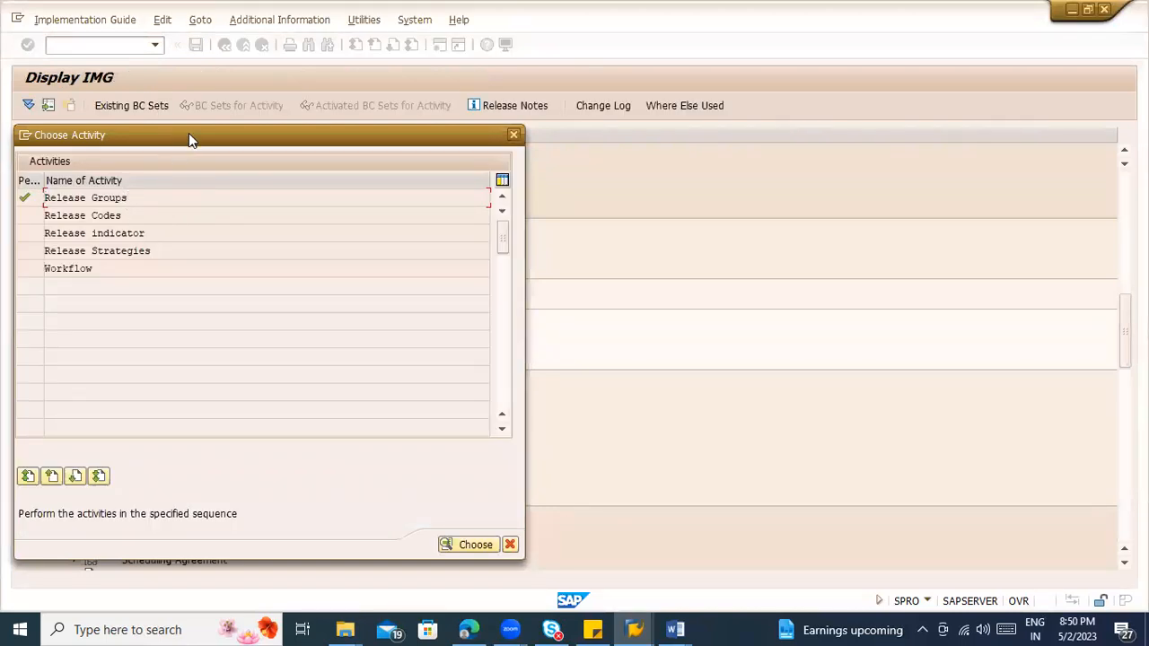
Step: Review the release activities under Set Up Procedure with Classification, and view the existing purchase requisition release strategies
{"action": "left_click_drag", "start_coordinate": [189, 135], "coordinate": [438, 132]}
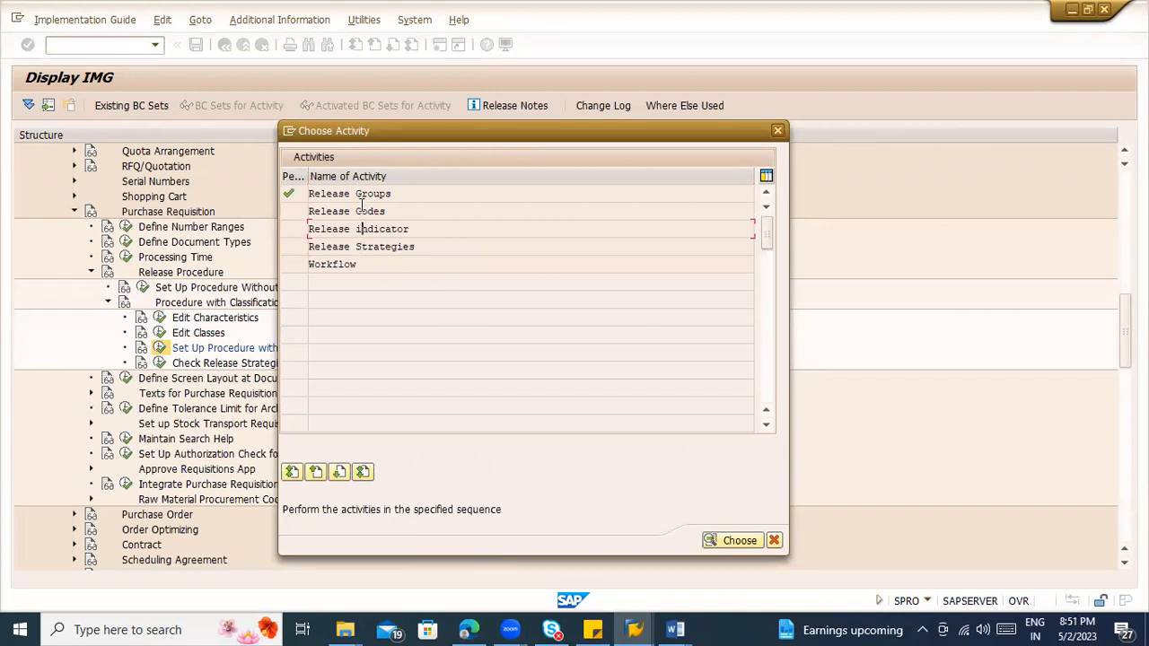
{"action": "left_click_drag", "start_coordinate": [411, 229], "coordinate": [291, 227]}
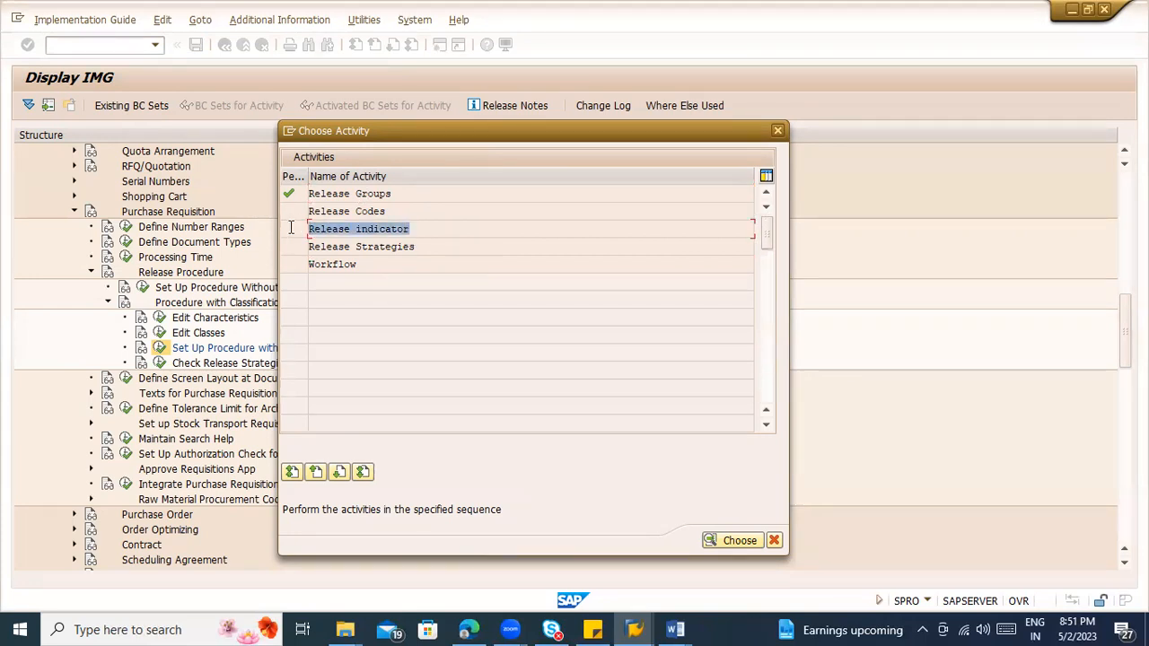
{"action": "left_click", "coordinate": [367, 246]}
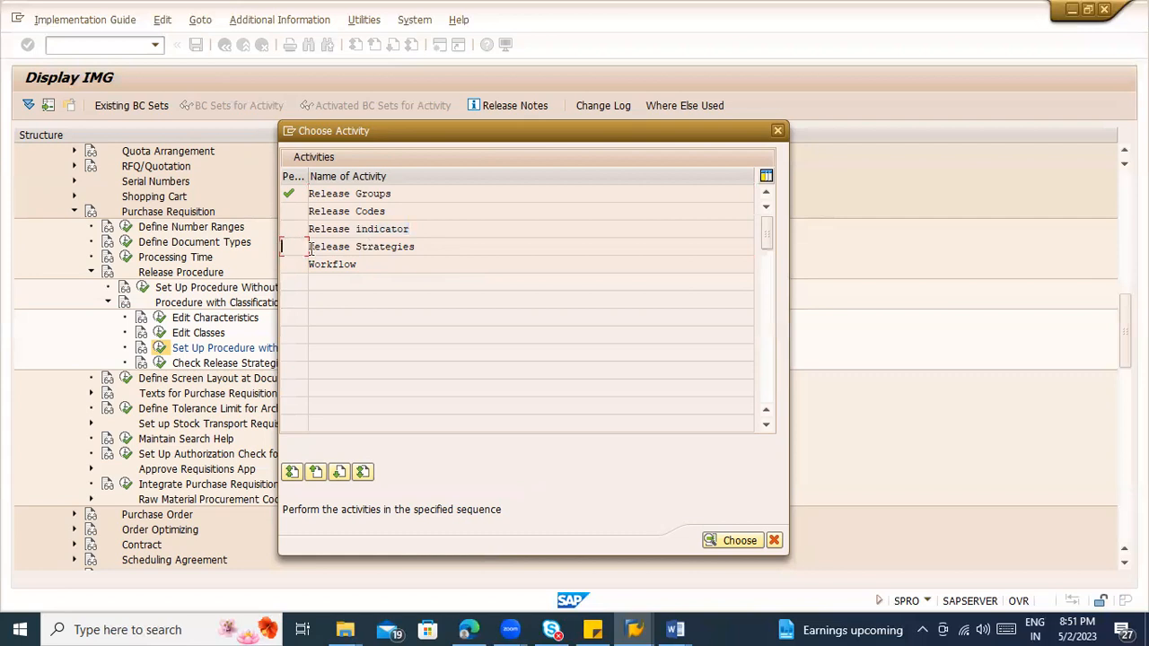
{"action": "left_click", "coordinate": [370, 211]}
{"action": "left_click", "coordinate": [369, 193]}
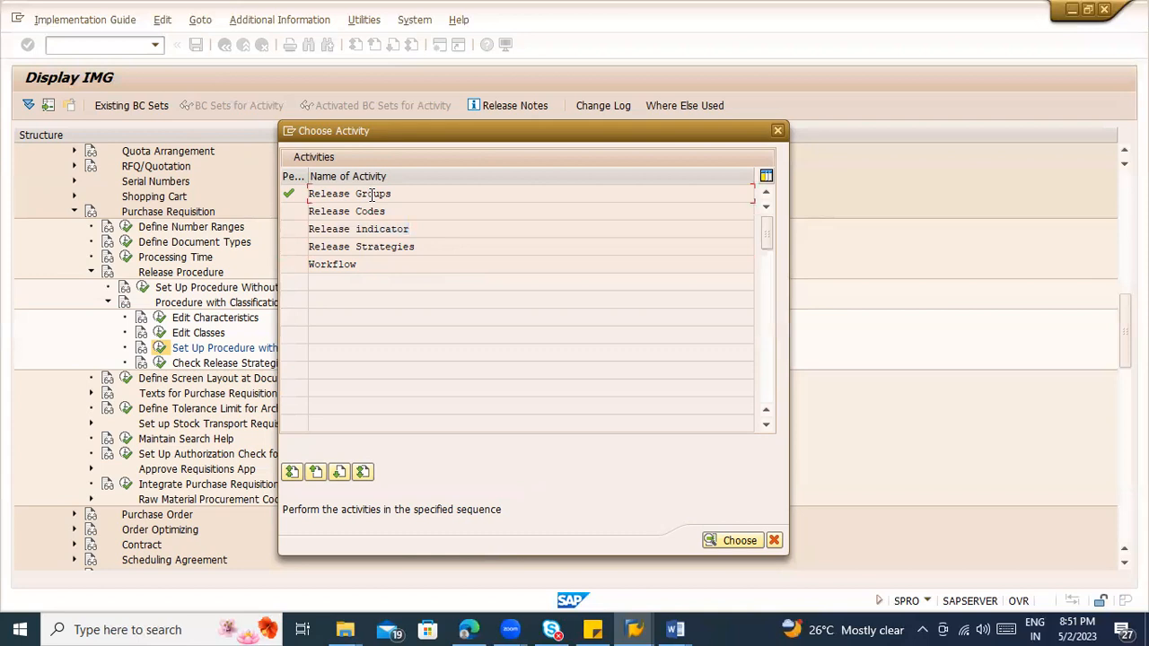
{"action": "double_click", "coordinate": [370, 246]}
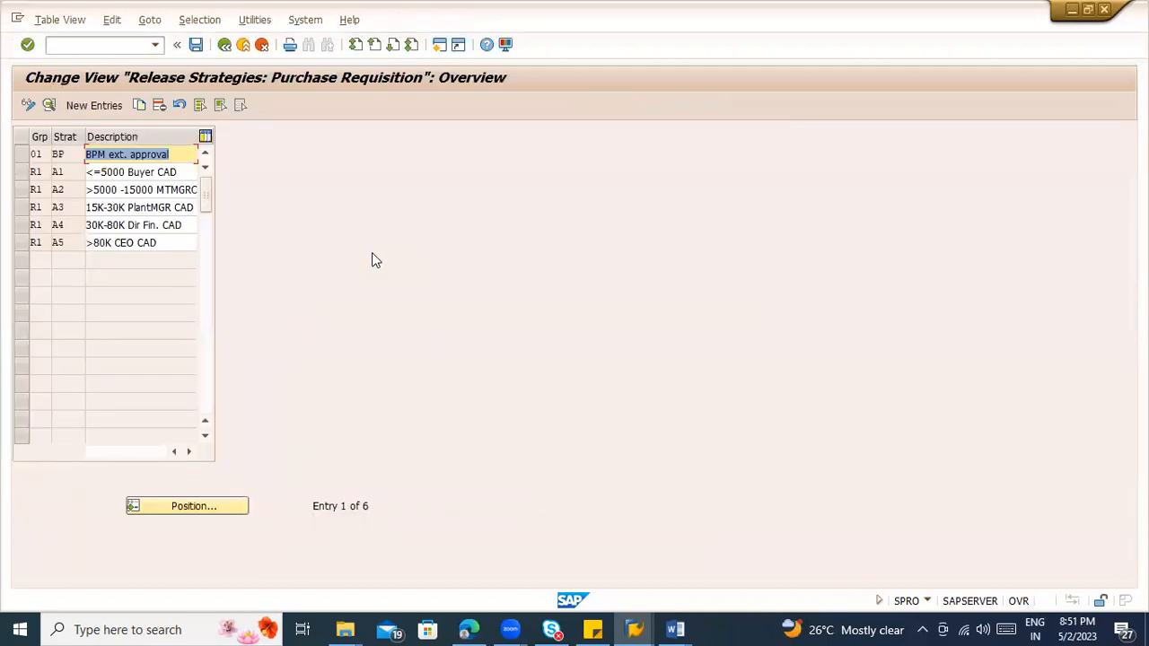
{"action": "left_click", "coordinate": [225, 47]}
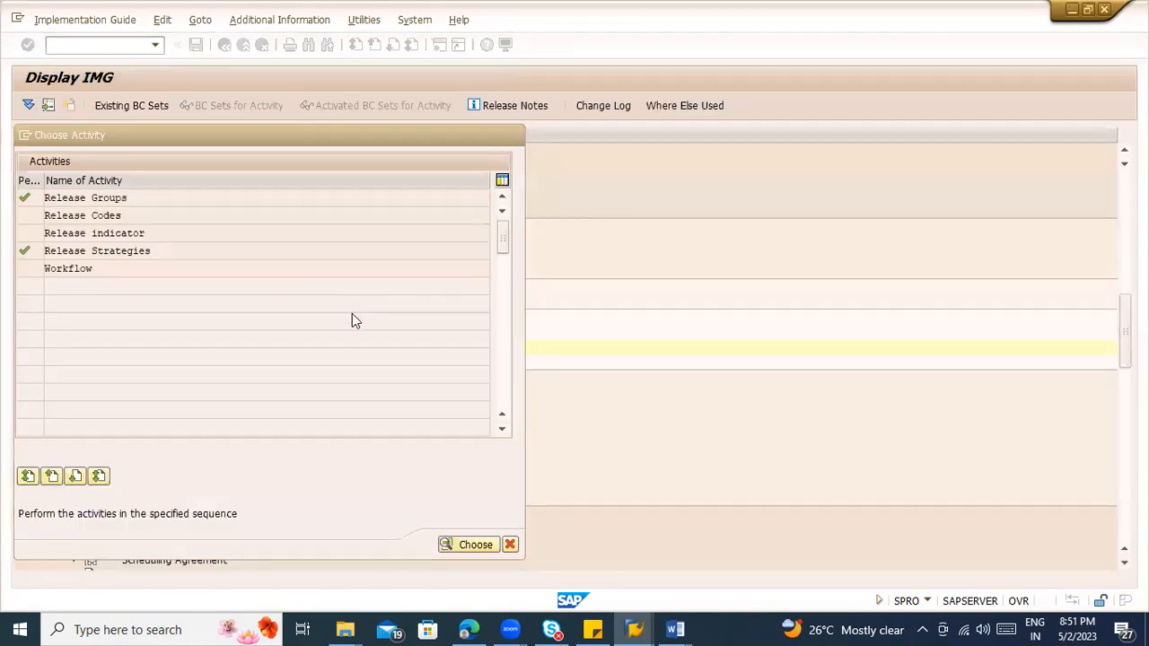
Step: Run Check Release Strategies, examine the release strategy messages under Basic checks, and return to the implementation guide
{"action": "key", "text": "Escape"}
{"action": "left_click", "coordinate": [161, 363]}
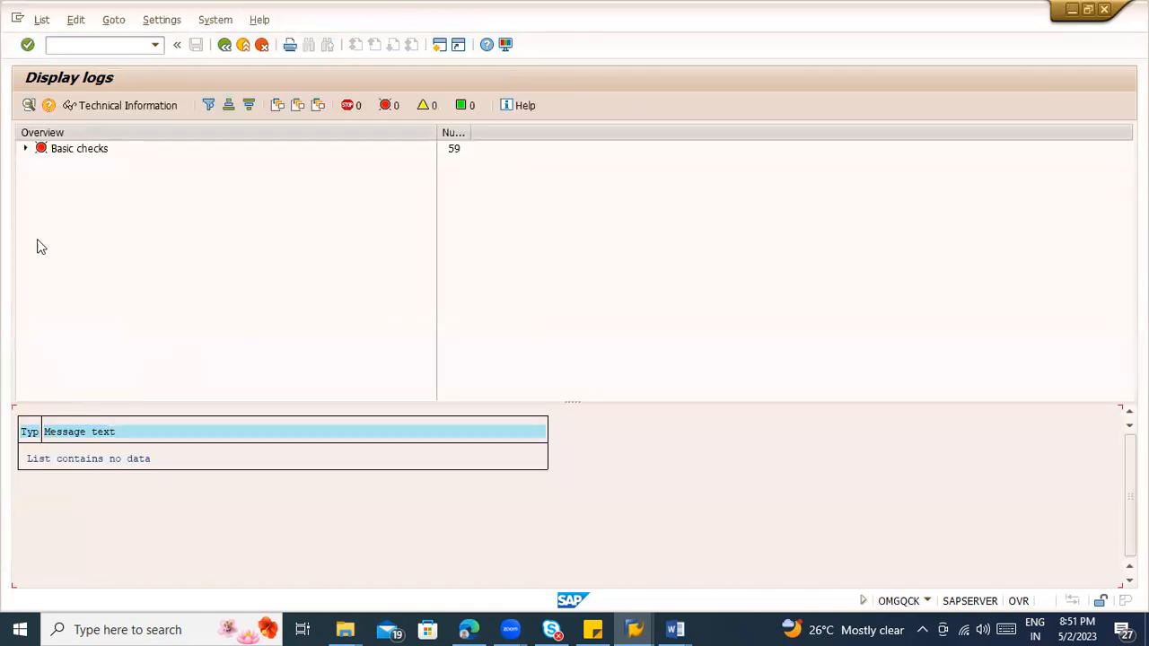
{"action": "left_click", "coordinate": [25, 148]}
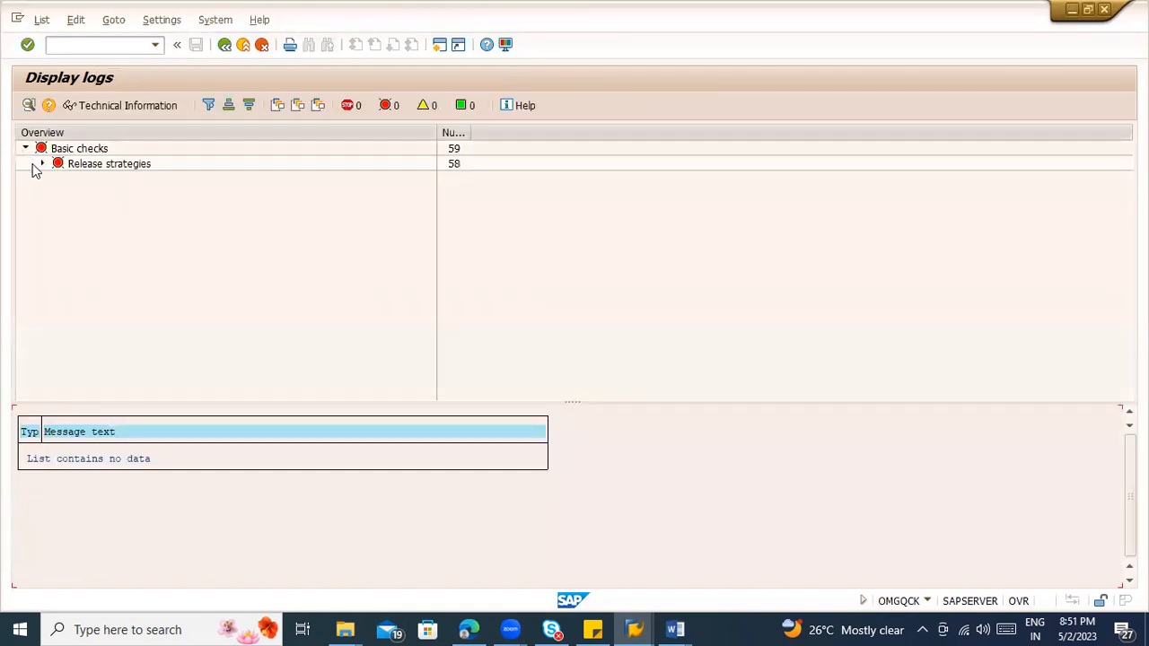
{"action": "left_click", "coordinate": [41, 163]}
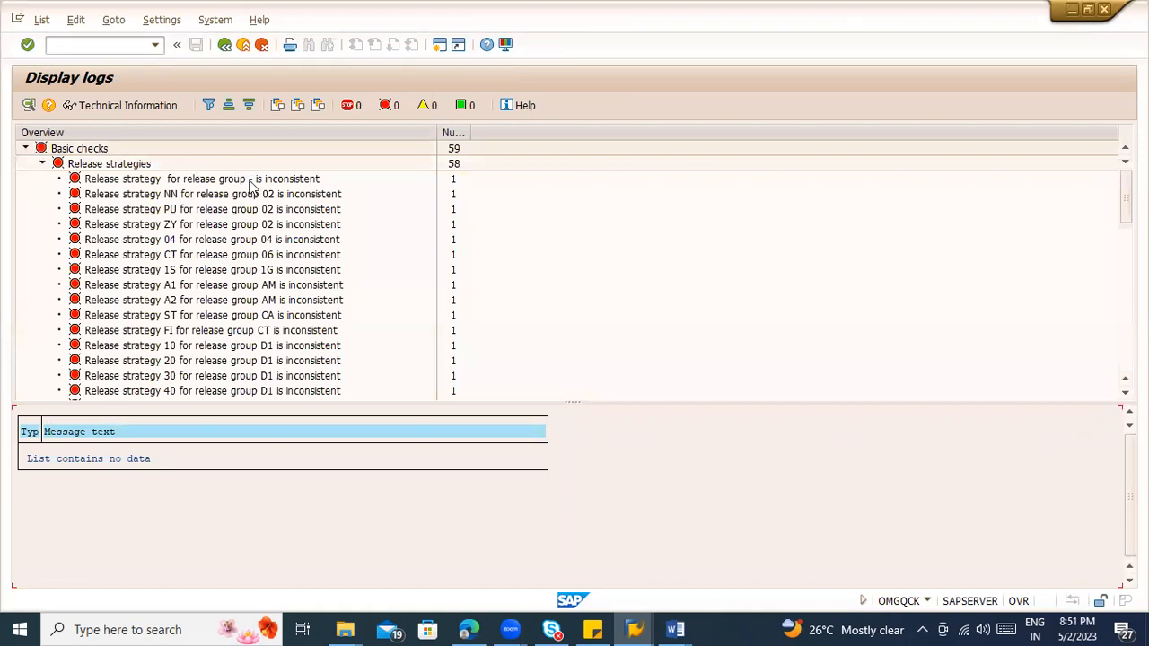
{"action": "scroll", "coordinate": [289, 330], "scroll_direction": "down", "scroll_amount": 4}
{"action": "scroll", "coordinate": [292, 307], "scroll_direction": "down", "scroll_amount": 10}
{"action": "scroll", "coordinate": [292, 307], "scroll_direction": "down", "scroll_amount": 2}
{"action": "scroll", "coordinate": [292, 307], "scroll_direction": "up", "scroll_amount": 3}
{"action": "scroll", "coordinate": [291, 307], "scroll_direction": "up", "scroll_amount": 10}
{"action": "scroll", "coordinate": [303, 292], "scroll_direction": "up", "scroll_amount": 4}
{"action": "left_click", "coordinate": [187, 179]}
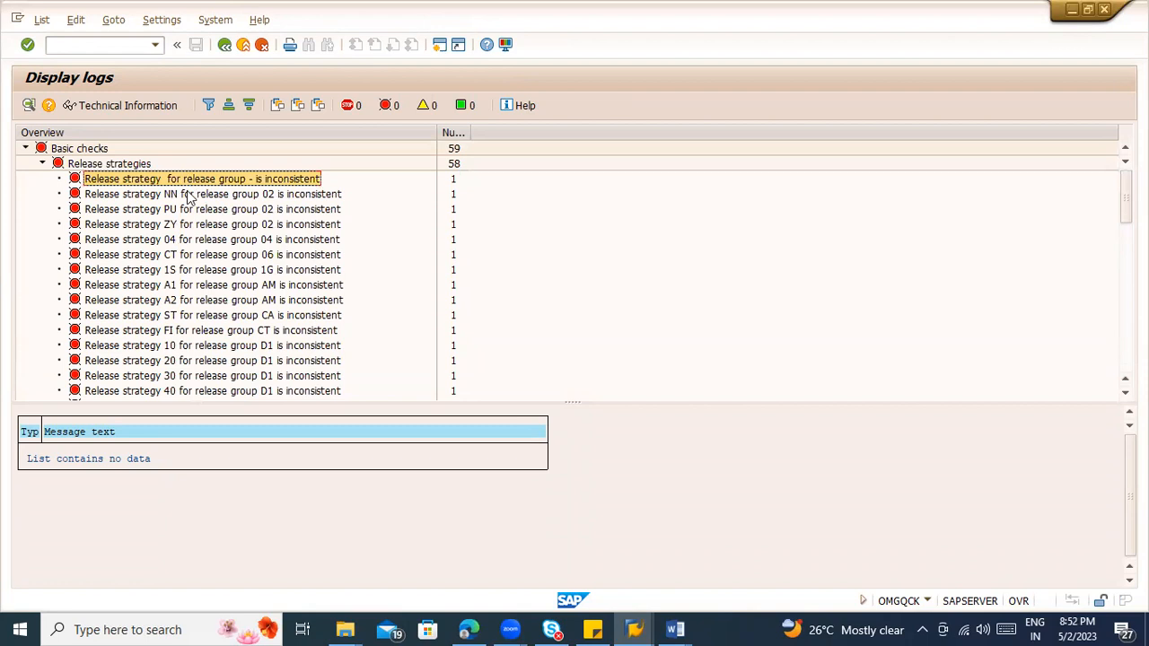
{"action": "left_click", "coordinate": [189, 194]}
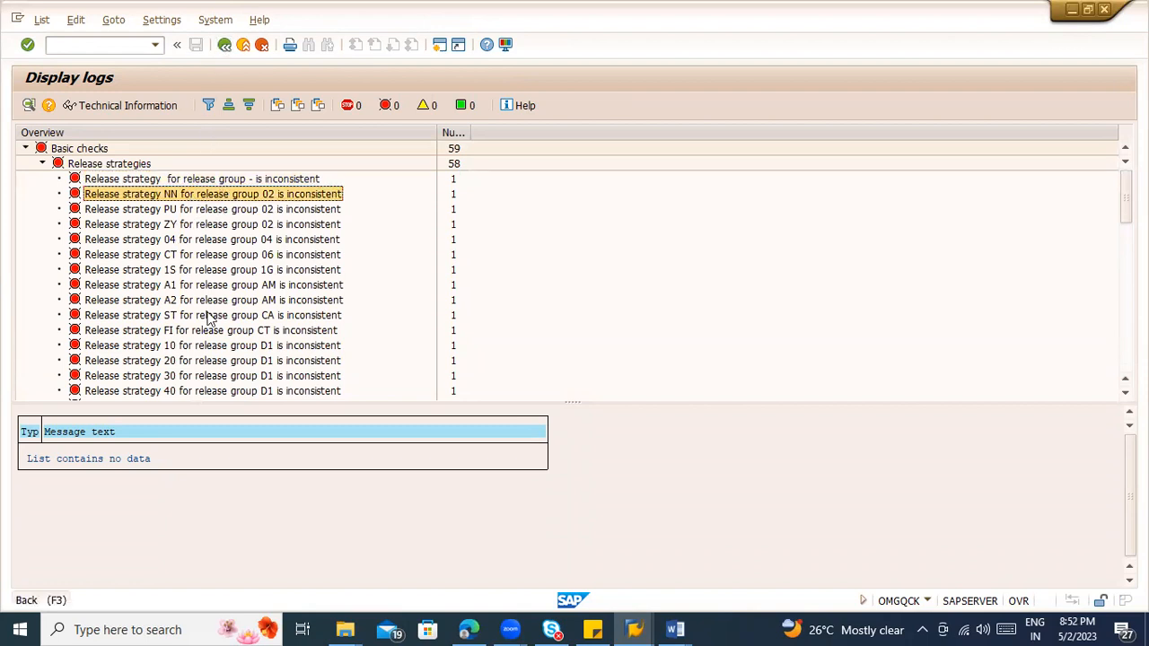
{"action": "key", "text": "F3"}
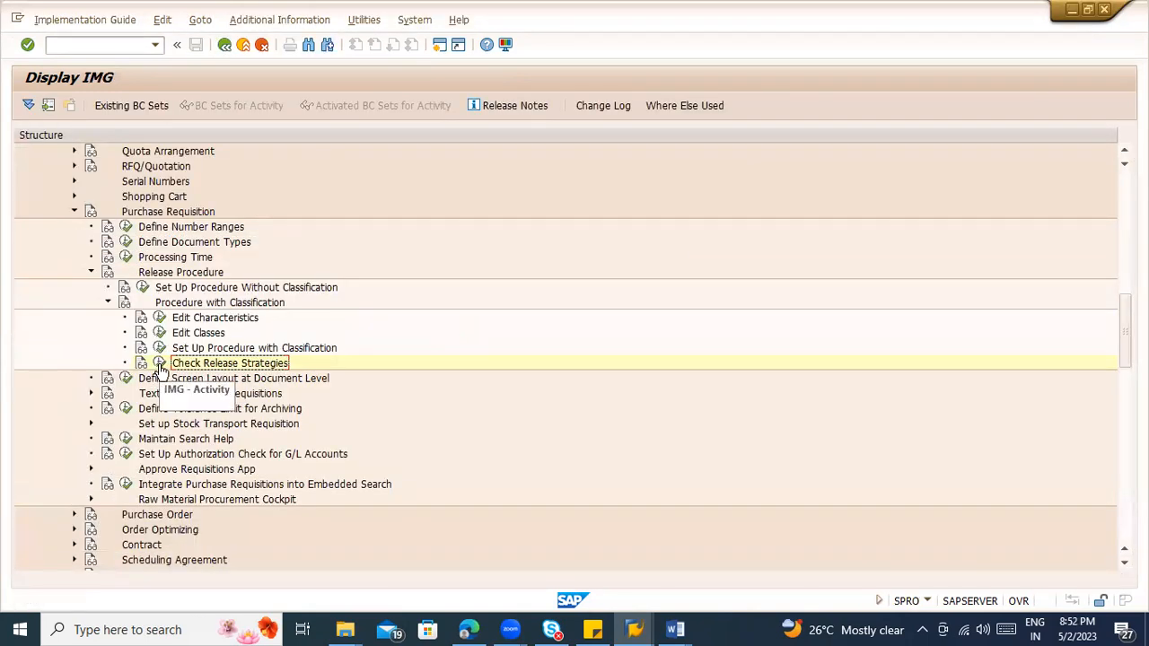
Step: Delete all existing purchase requisition release strategies under Set Up Procedure with Classification, confirm the deletion and leave the overview
{"action": "left_click", "coordinate": [159, 348]}
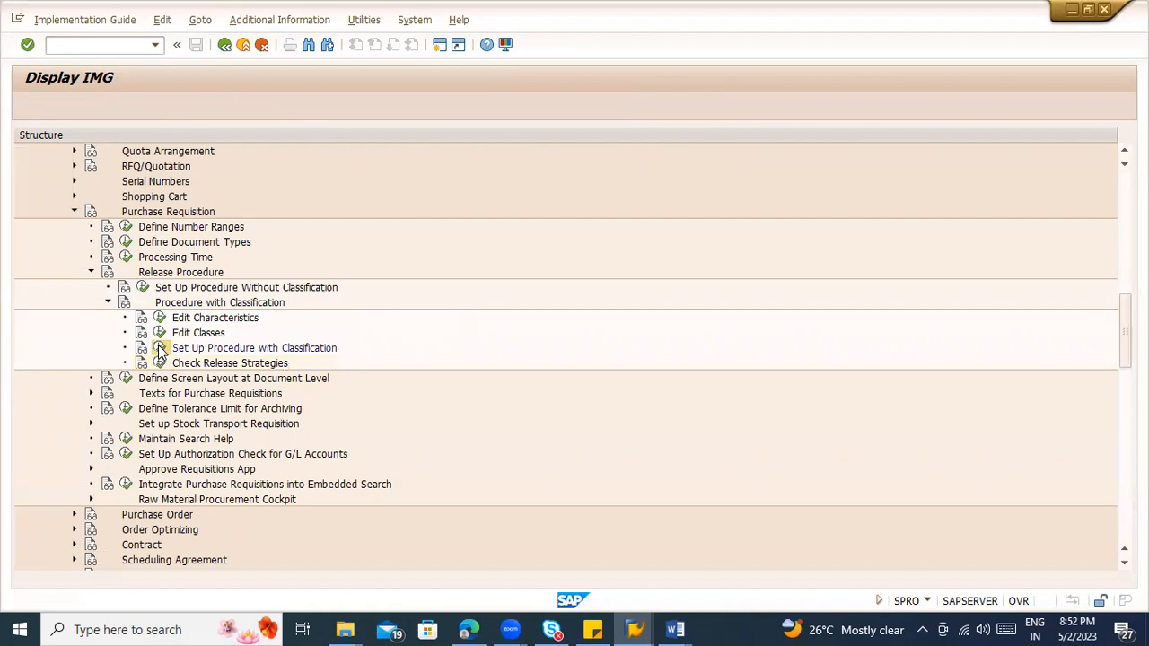
{"action": "double_click", "coordinate": [156, 251]}
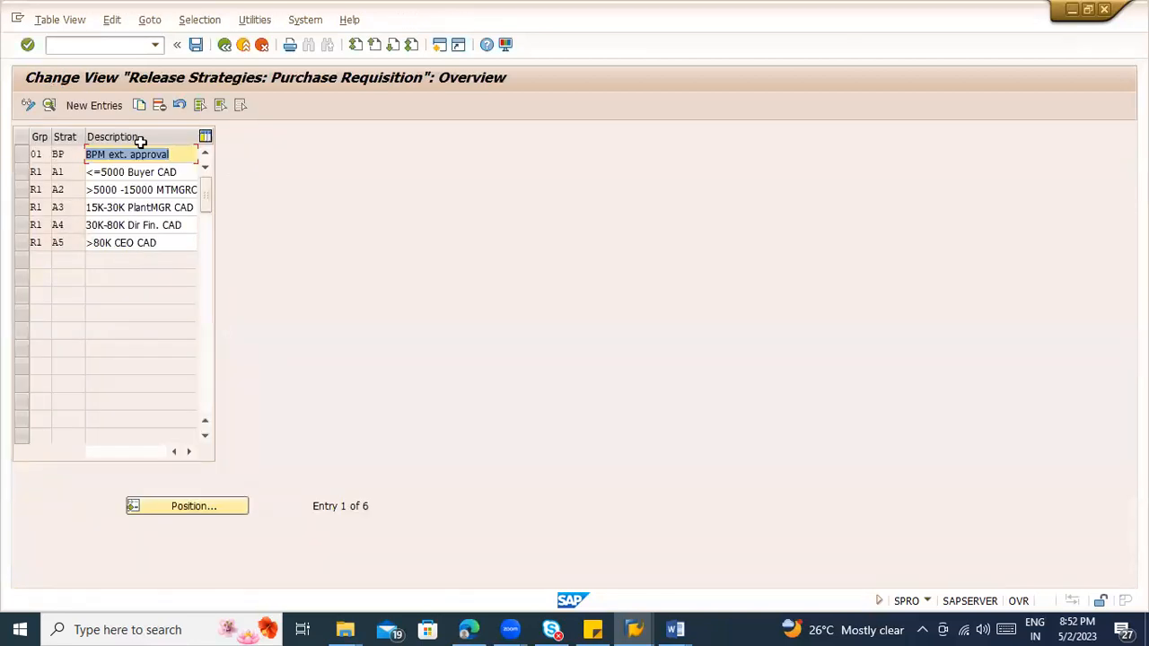
{"action": "left_click", "coordinate": [199, 115]}
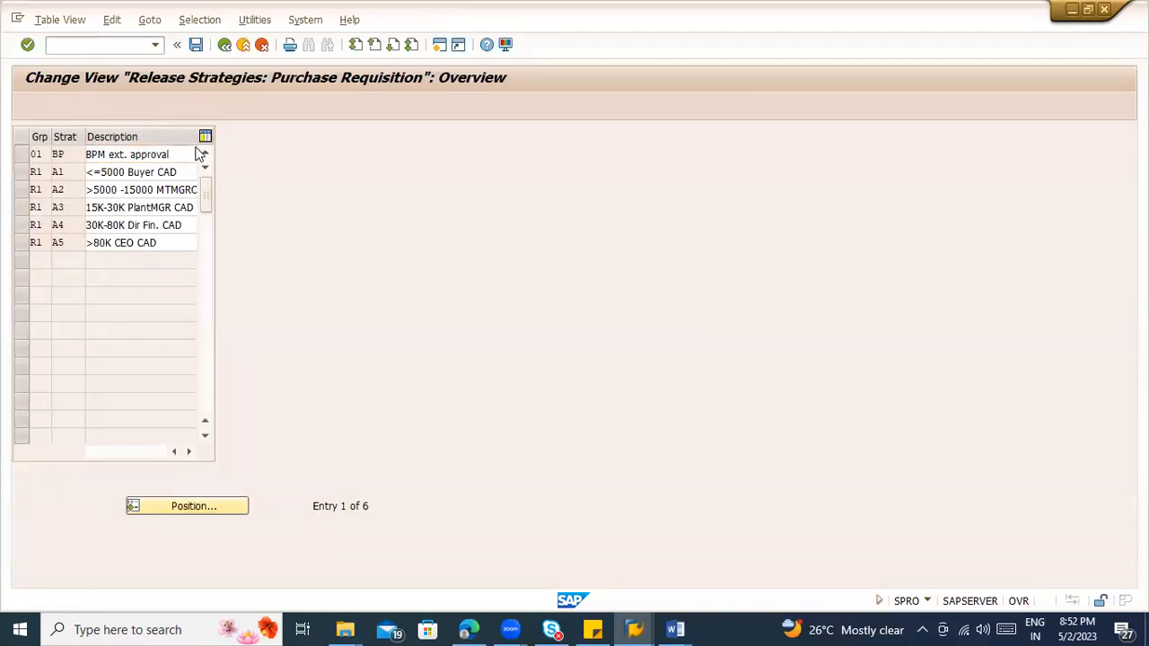
{"action": "left_click", "coordinate": [159, 105]}
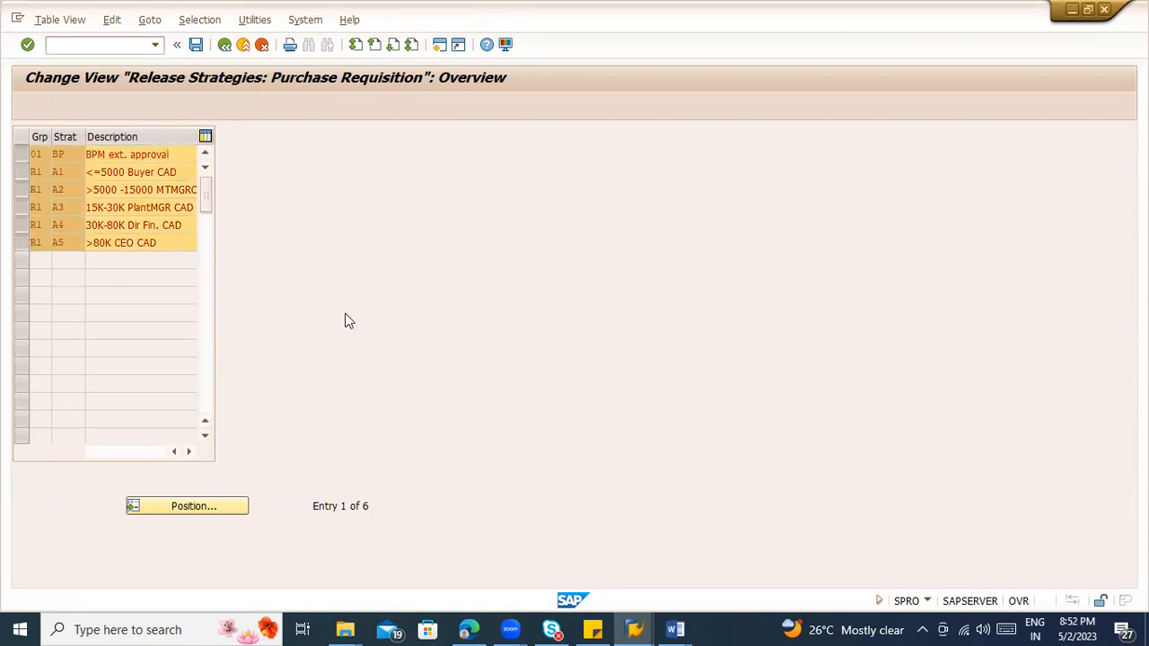
{"action": "left_click", "coordinate": [402, 470]}
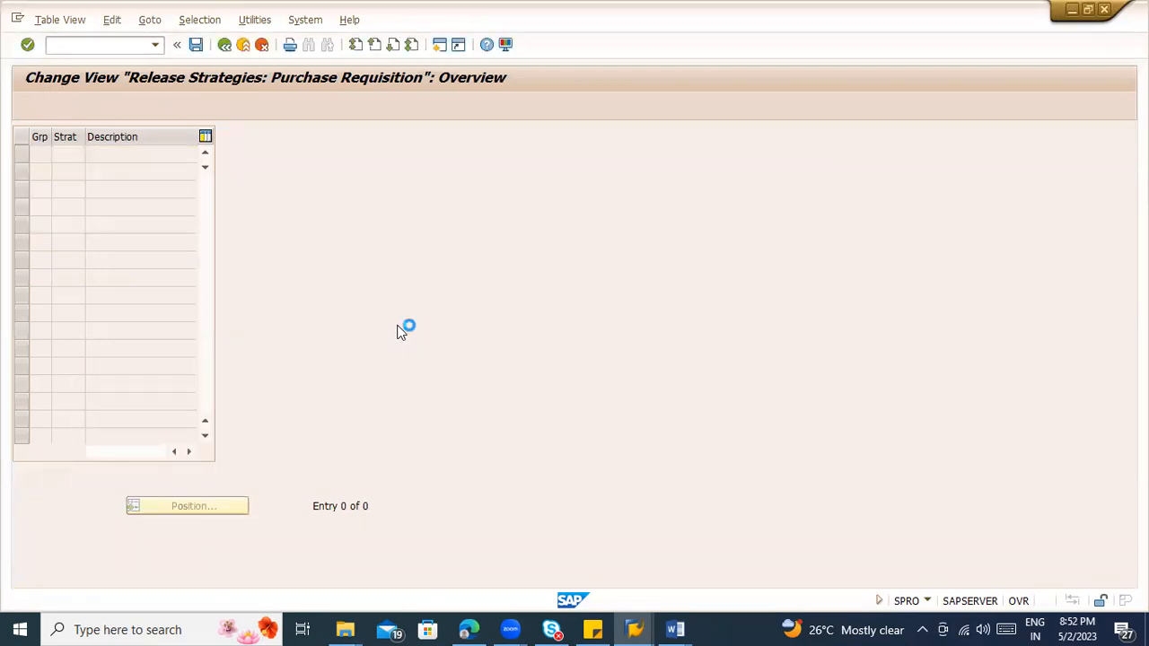
{"action": "left_click", "coordinate": [249, 267]}
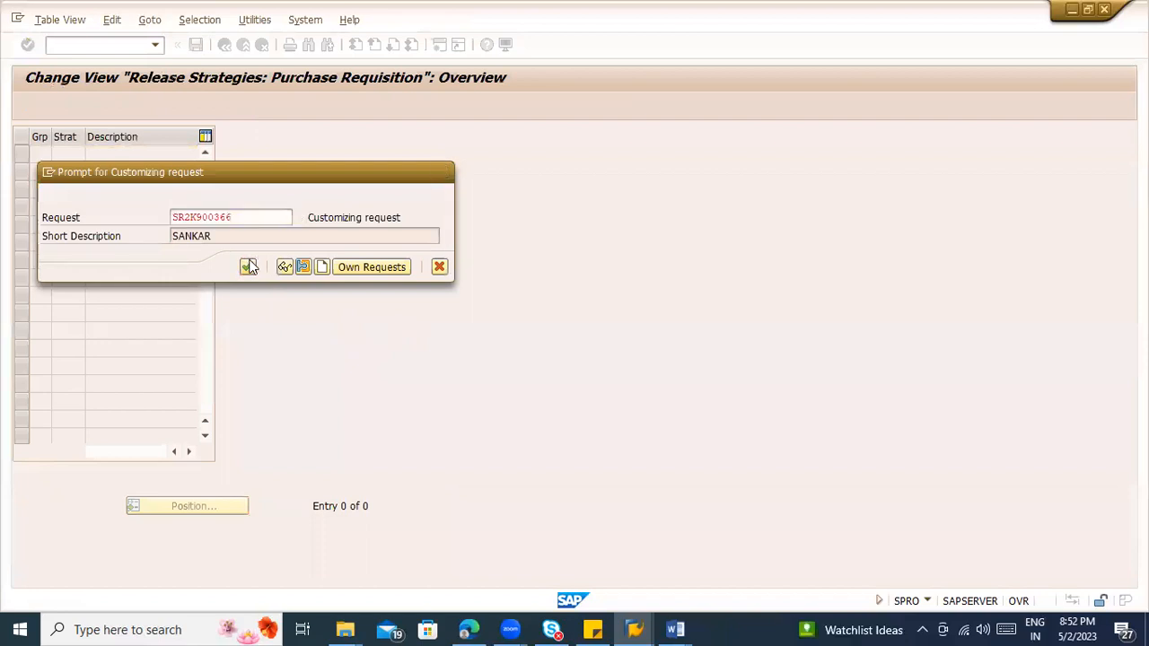
{"action": "left_click", "coordinate": [224, 45]}
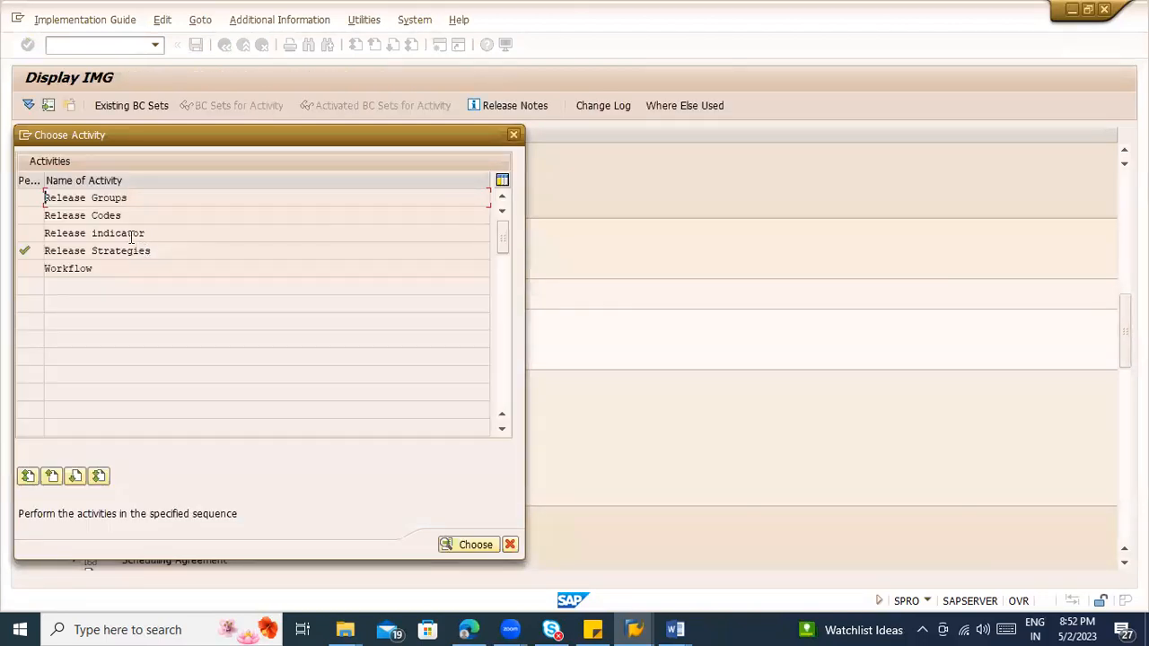
Step: Open the Release indicator activity, examine the details of release ID 1, Request for quotation, and return to the activity list
{"action": "double_click", "coordinate": [131, 236]}
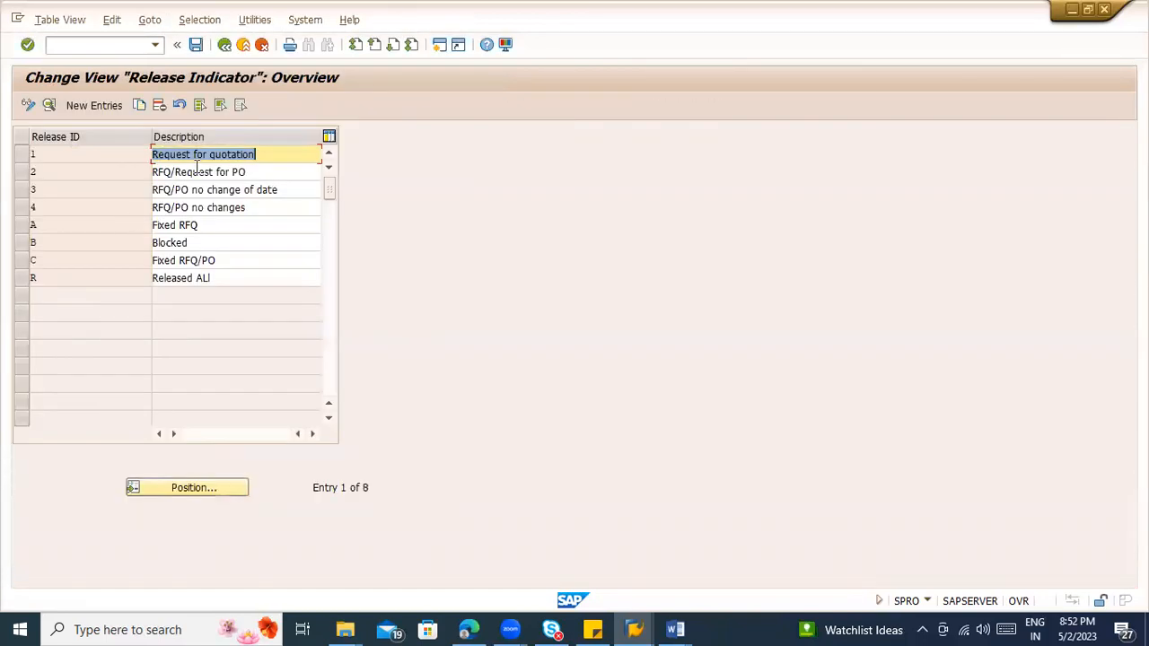
{"action": "left_click", "coordinate": [199, 154]}
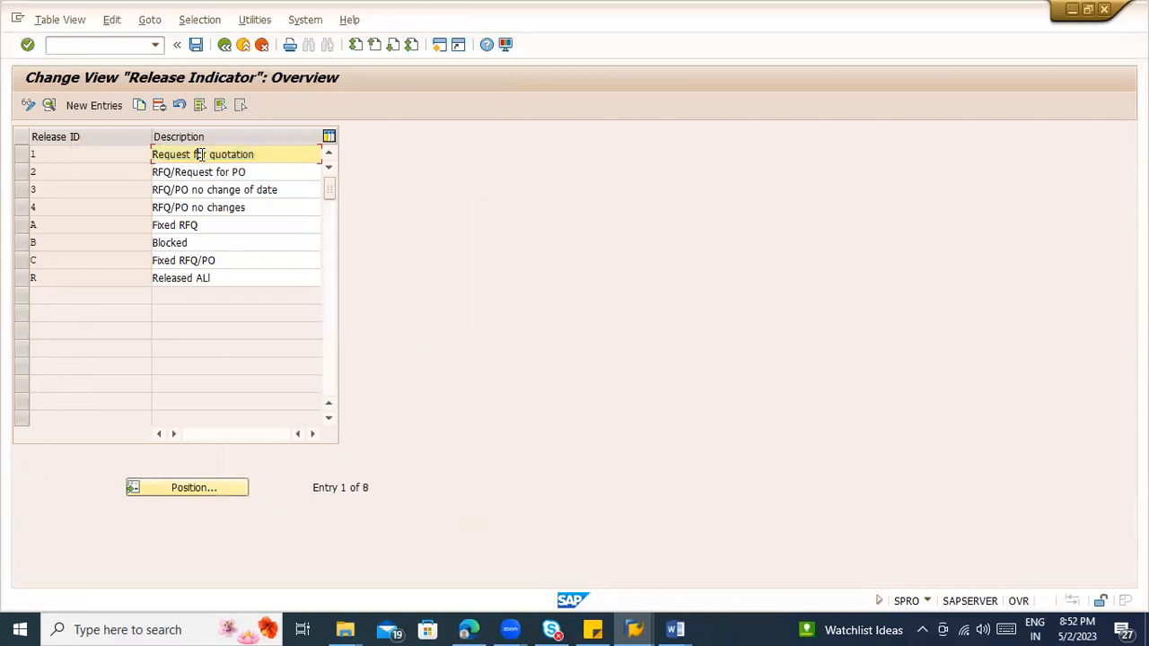
{"action": "double_click", "coordinate": [199, 154]}
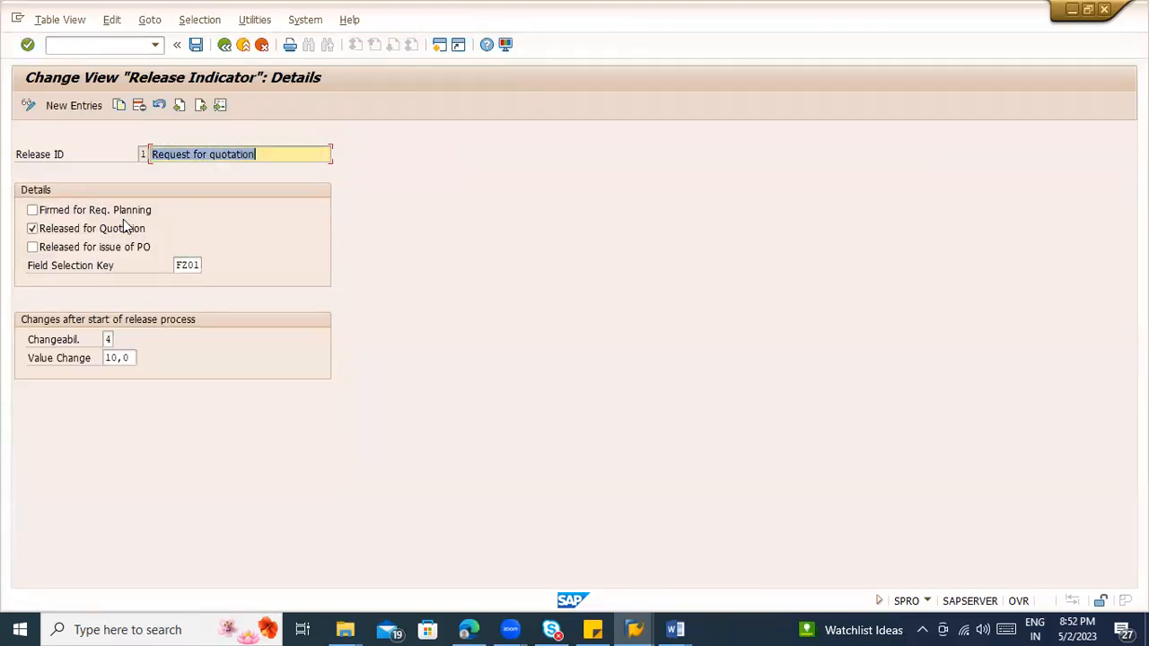
{"action": "left_click", "coordinate": [224, 44]}
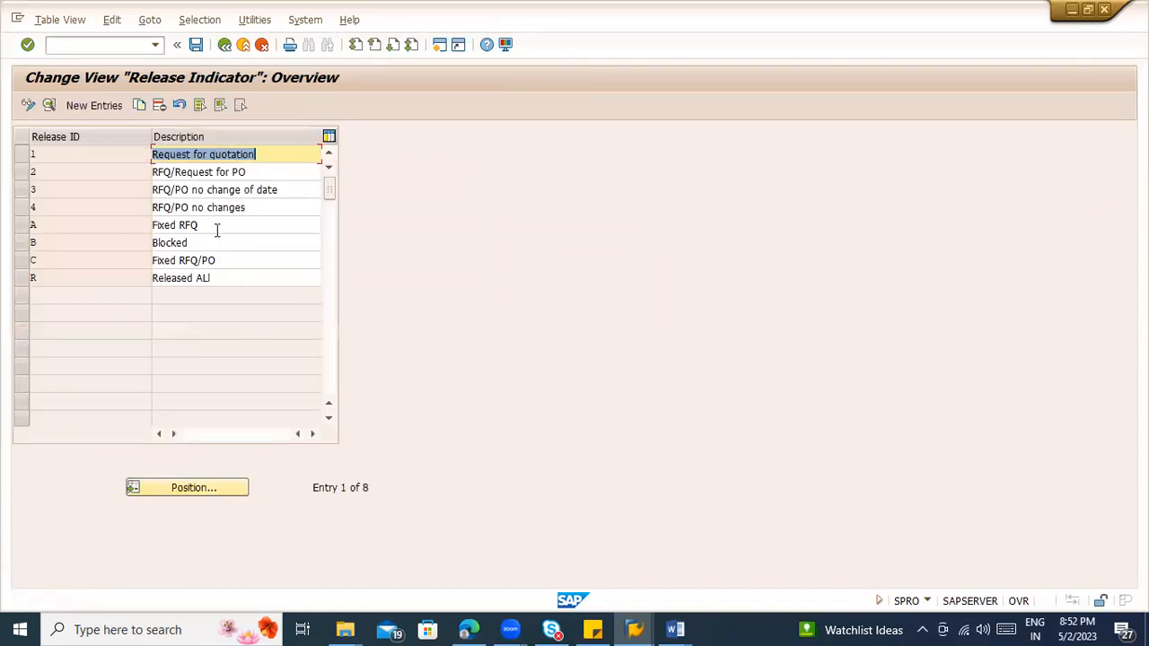
{"action": "left_click", "coordinate": [223, 46]}
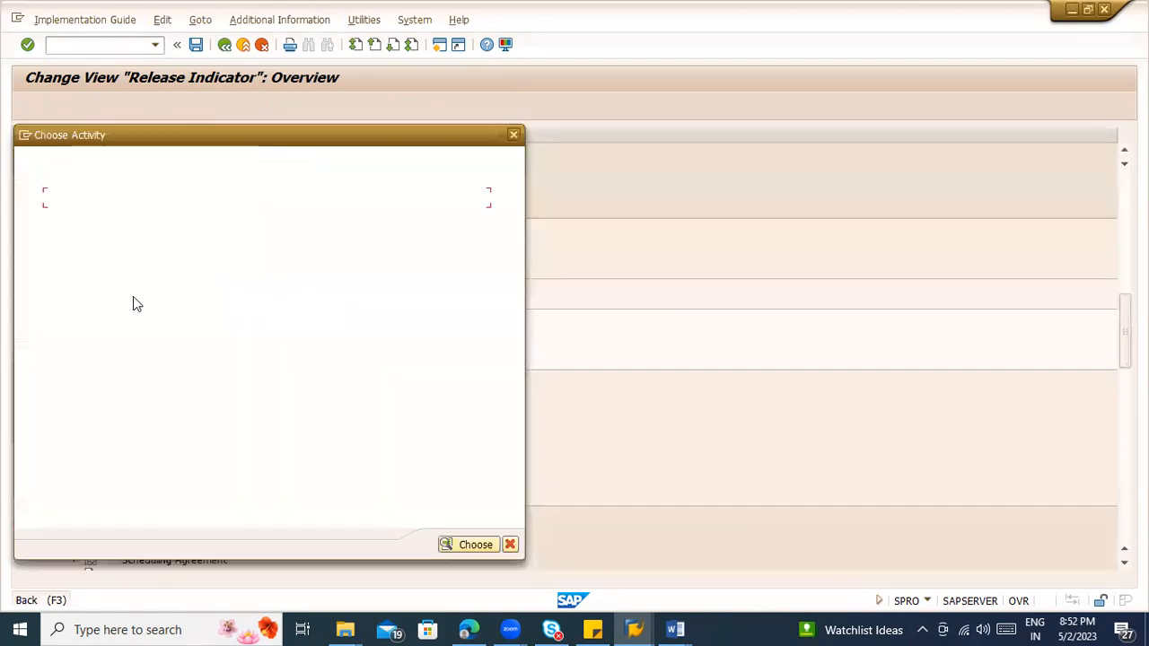
Step: Delete all existing purchase requisition release codes and save the deletion in the proposed customizing request
{"action": "double_click", "coordinate": [94, 219]}
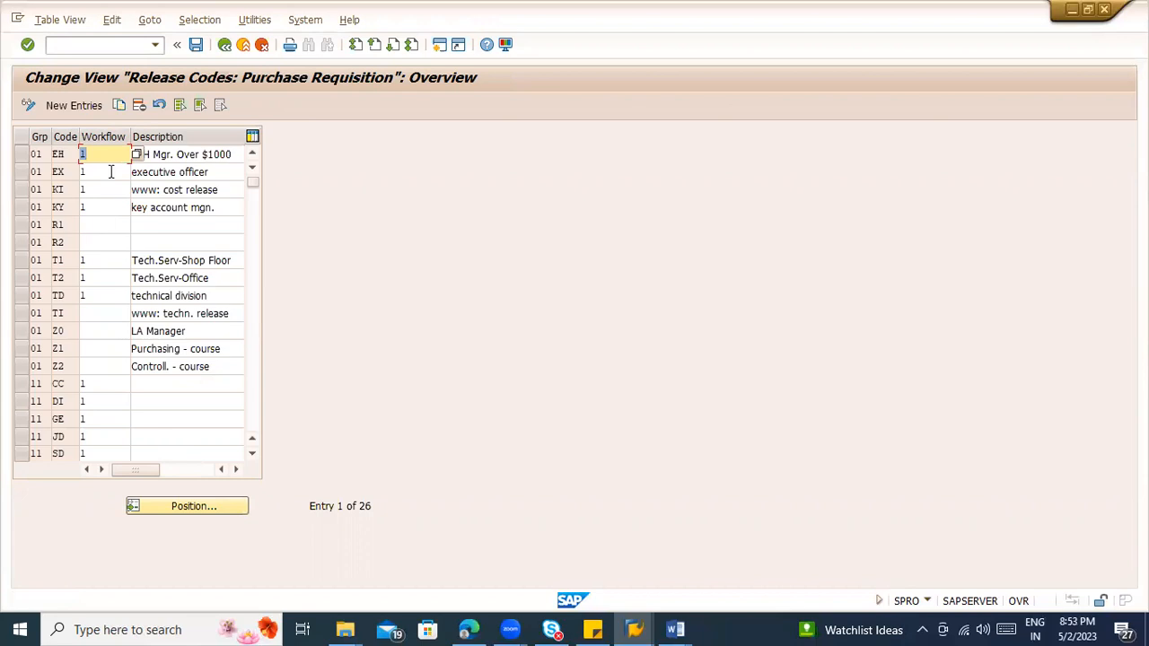
{"action": "left_click", "coordinate": [181, 106]}
{"action": "left_click", "coordinate": [179, 105]}
{"action": "left_click", "coordinate": [138, 106]}
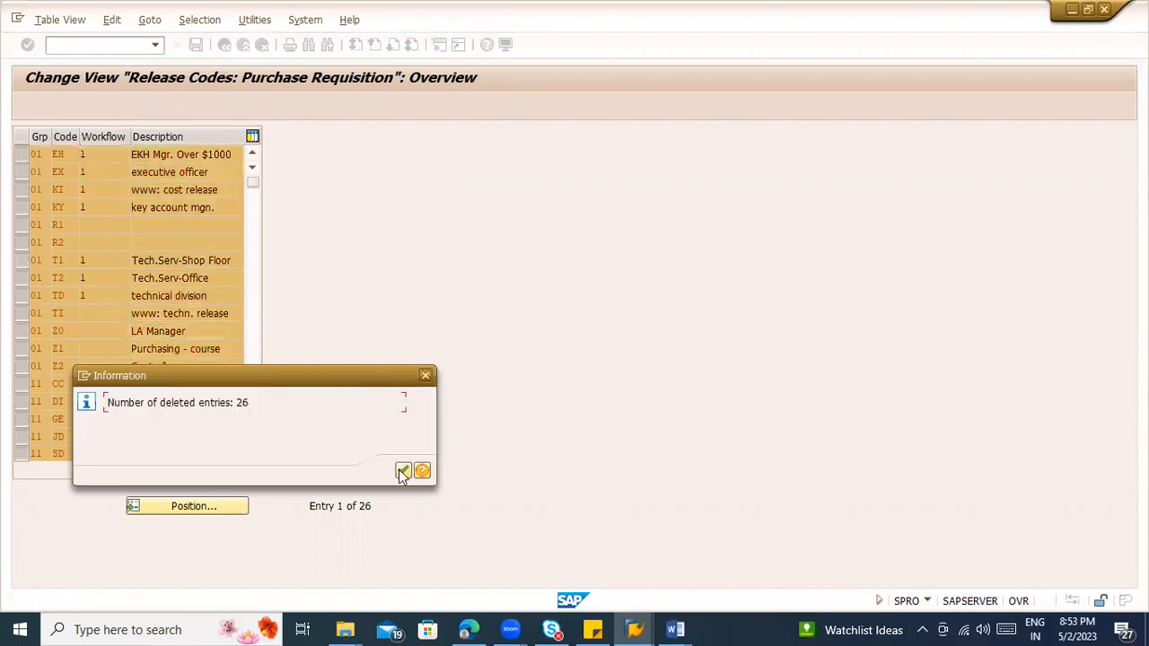
{"action": "left_click", "coordinate": [402, 472]}
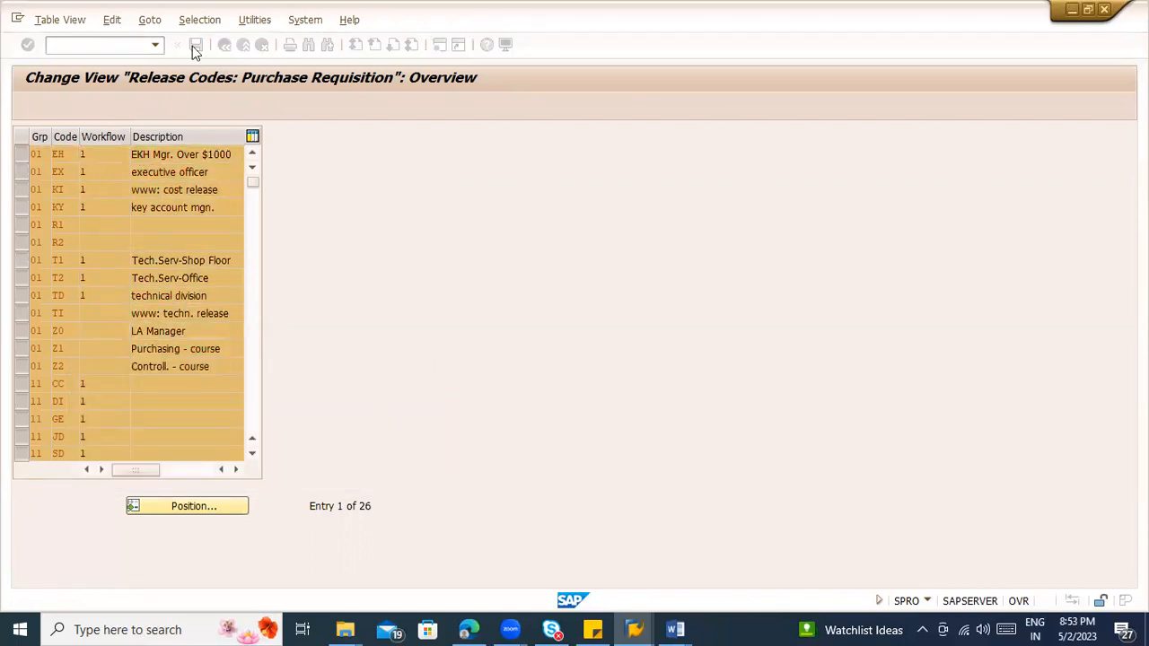
{"action": "left_click", "coordinate": [196, 45]}
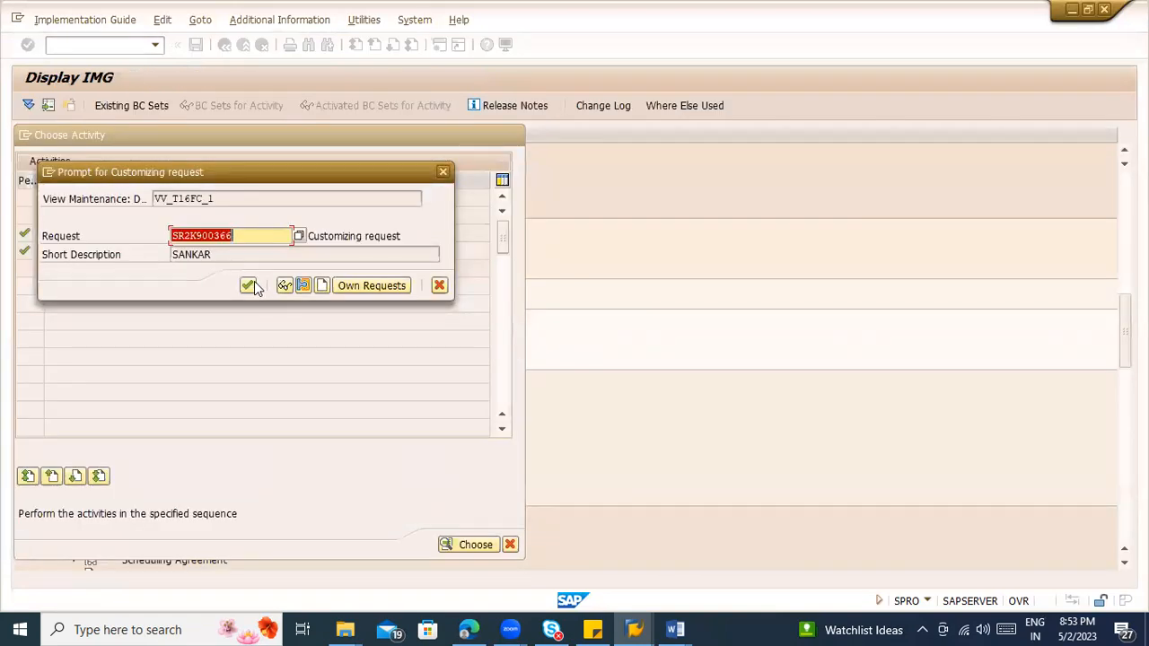
{"action": "left_click", "coordinate": [248, 286]}
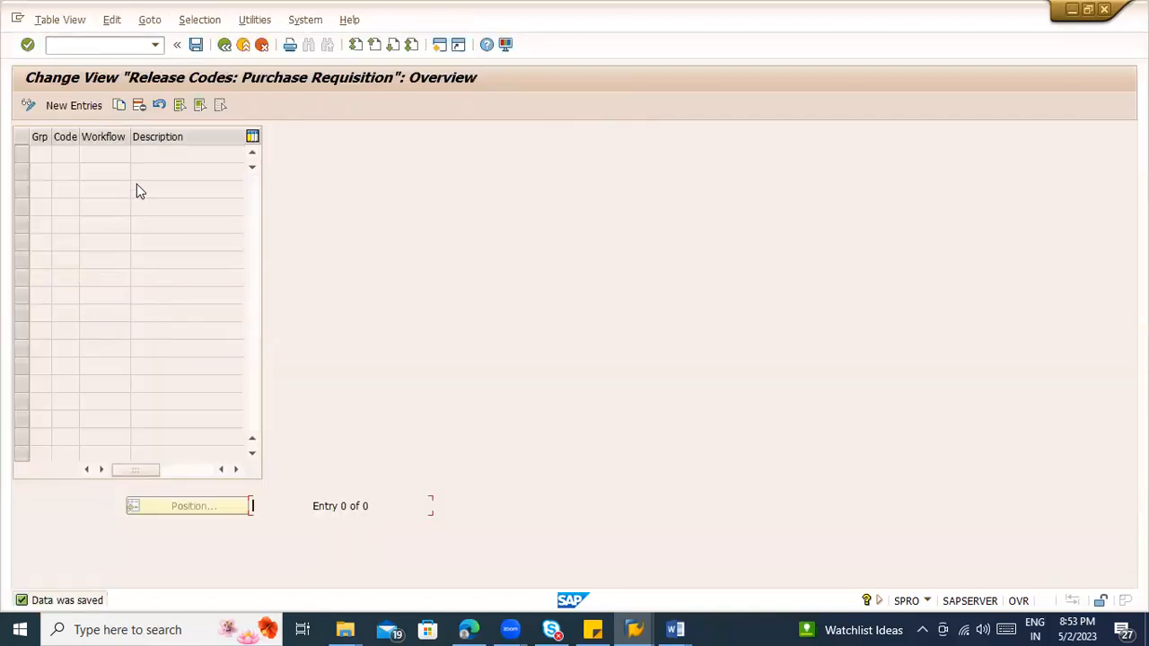
Step: Delete all existing purchase requisition release groups and save the deletion in the proposed customizing request
{"action": "left_click", "coordinate": [224, 44]}
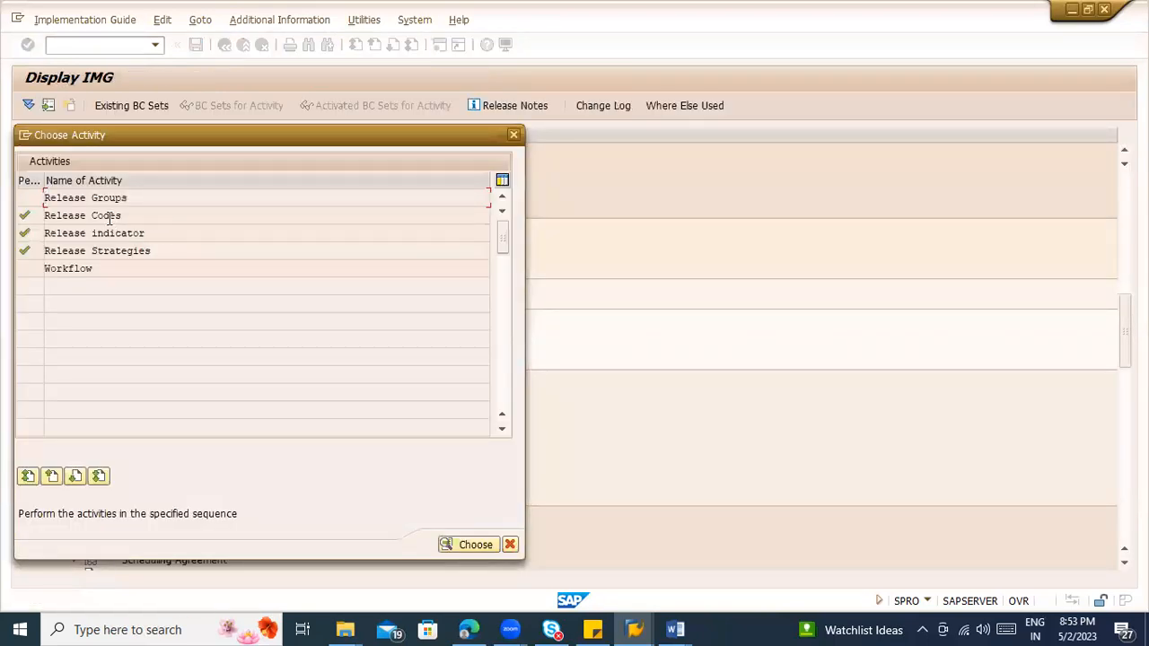
{"action": "double_click", "coordinate": [105, 201]}
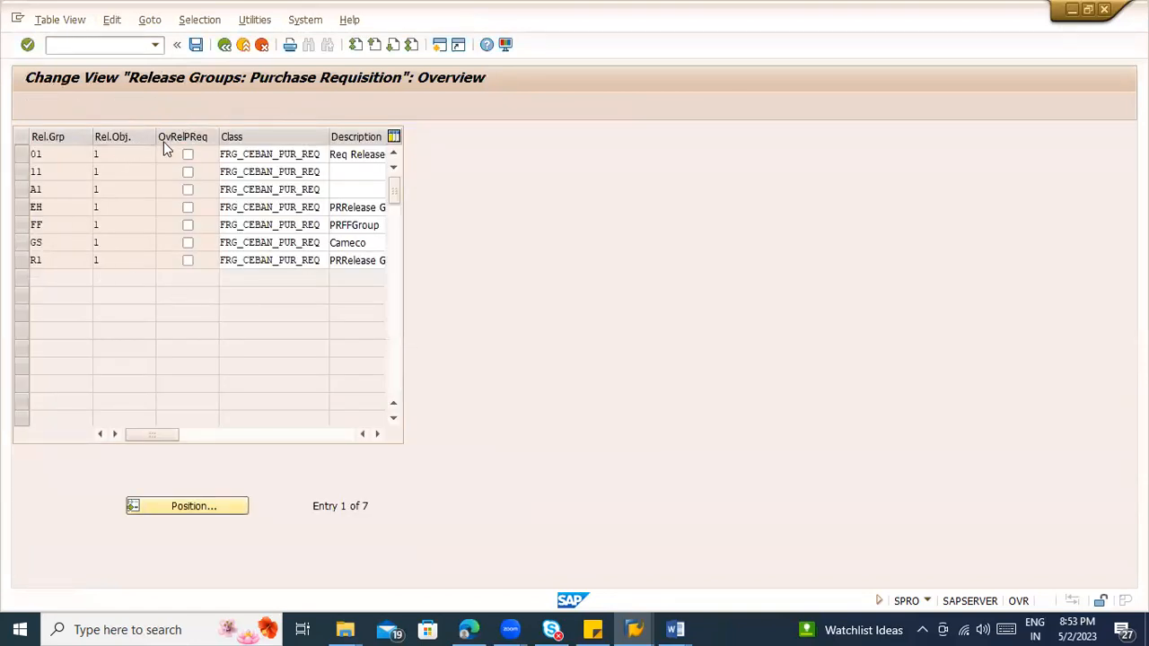
{"action": "left_click", "coordinate": [139, 106]}
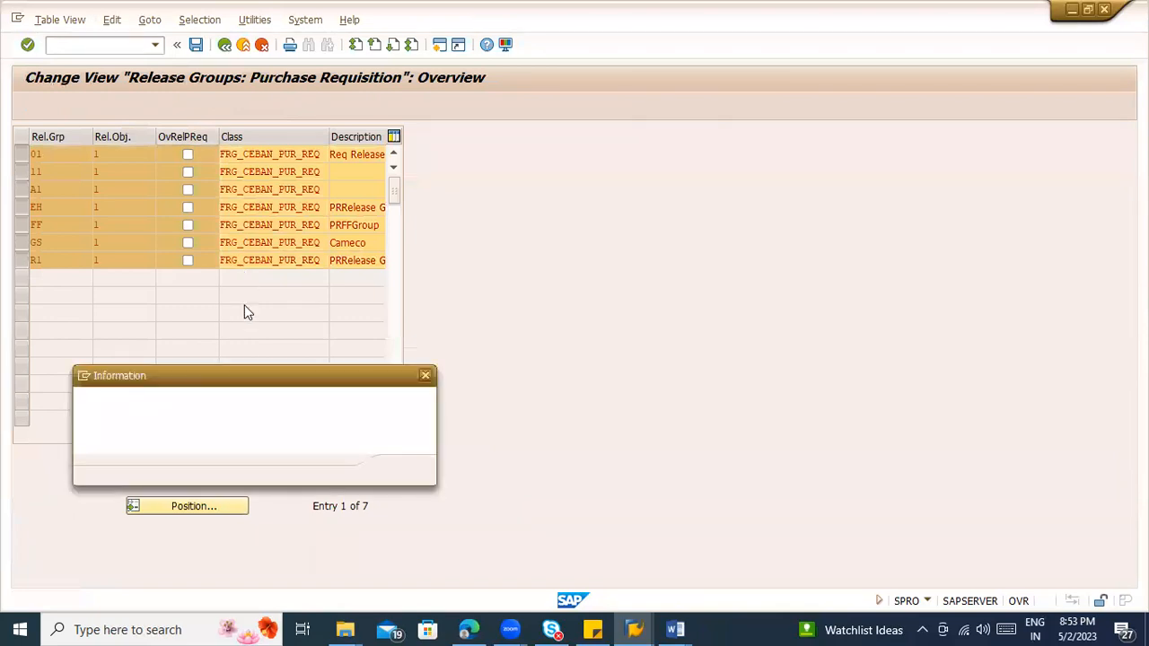
{"action": "left_click", "coordinate": [401, 471]}
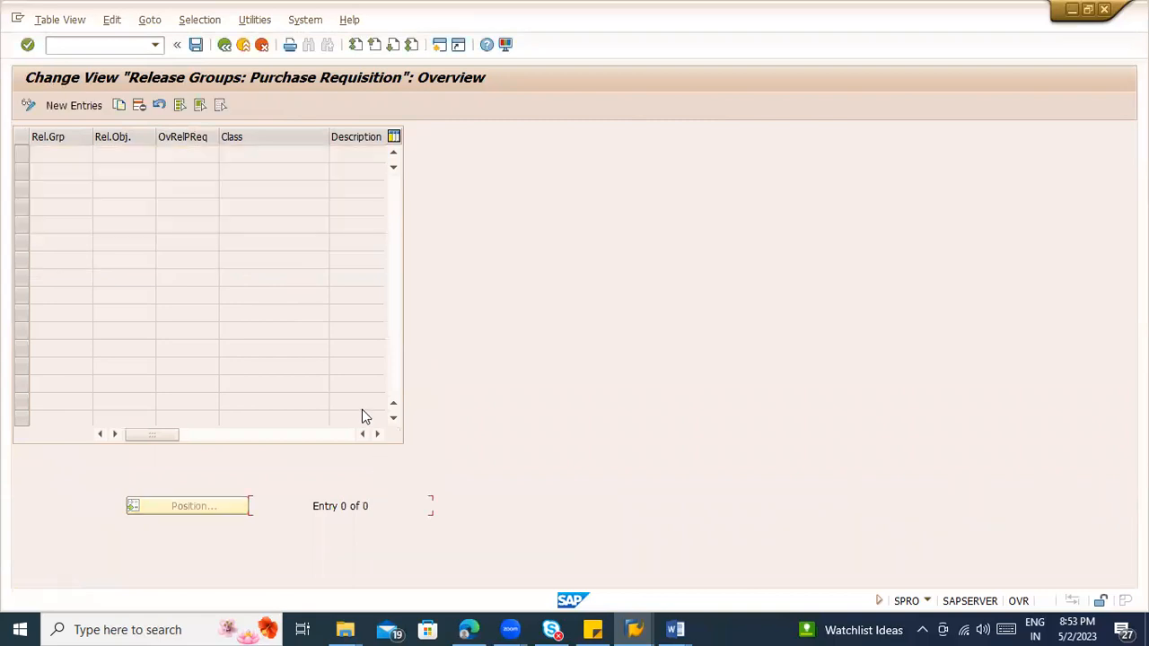
{"action": "left_click", "coordinate": [196, 44]}
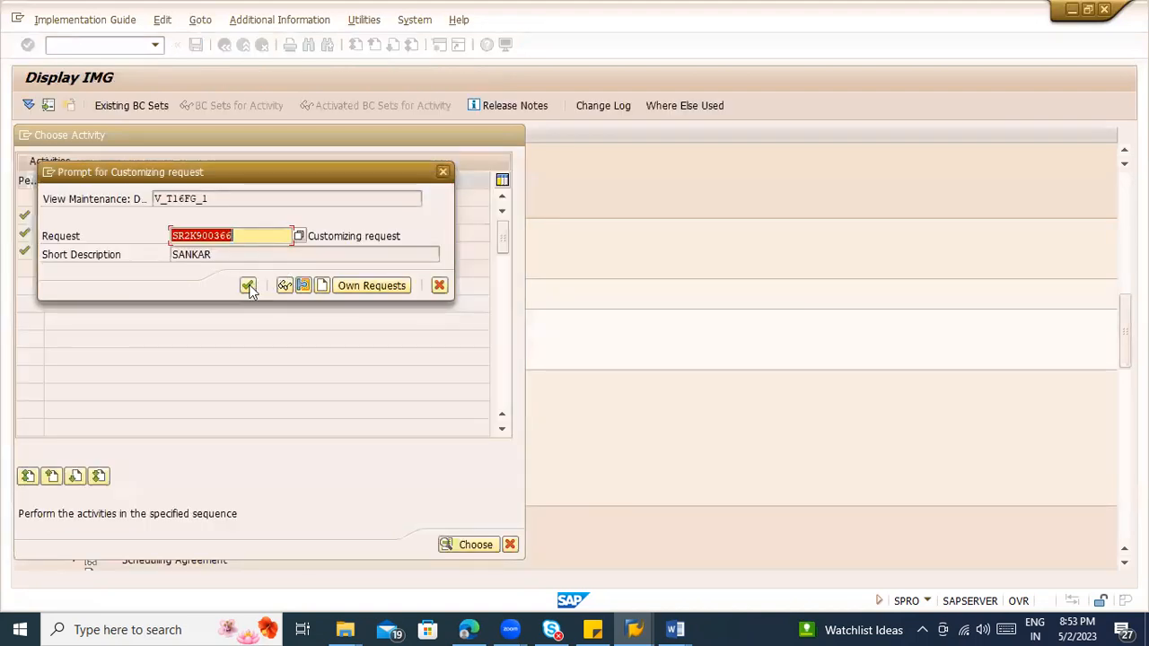
{"action": "left_click", "coordinate": [248, 286]}
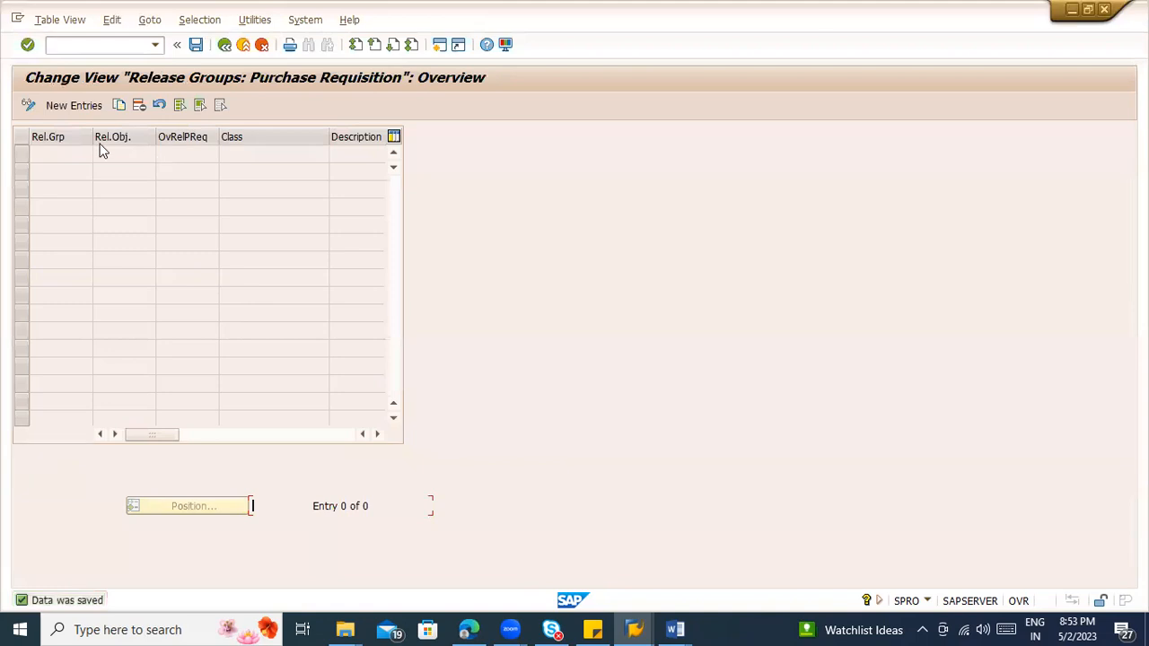
{"action": "left_click", "coordinate": [73, 105]}
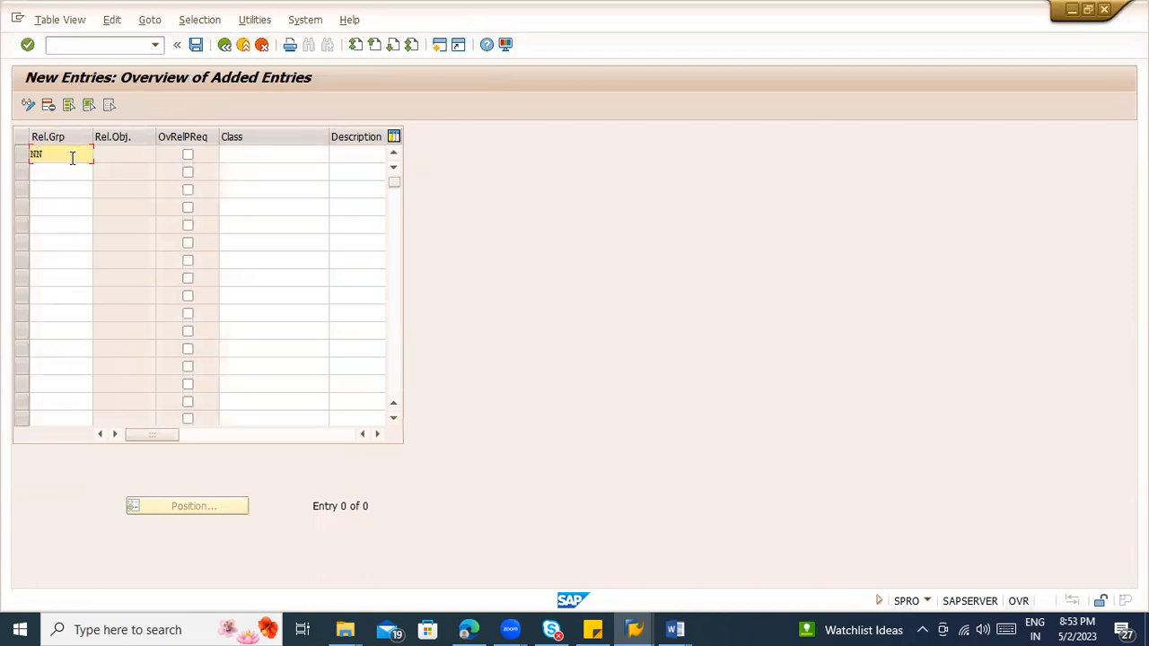
{"action": "key", "text": "Tab"}
{"action": "left_click", "coordinate": [188, 158]}
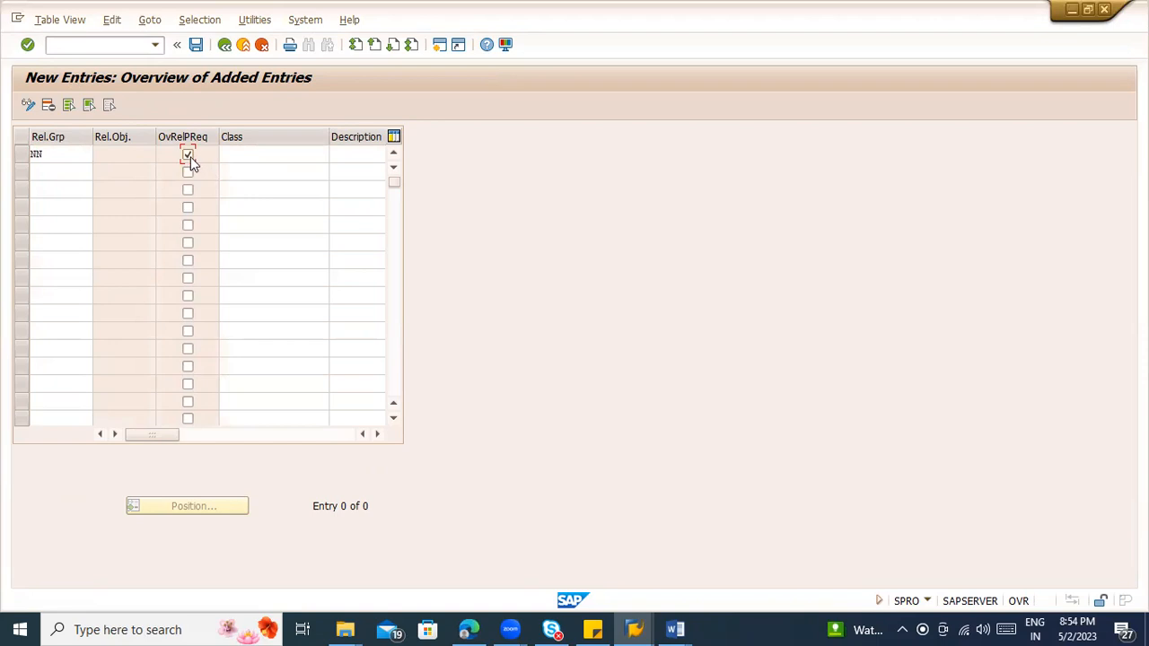
{"action": "left_click", "coordinate": [243, 153]}
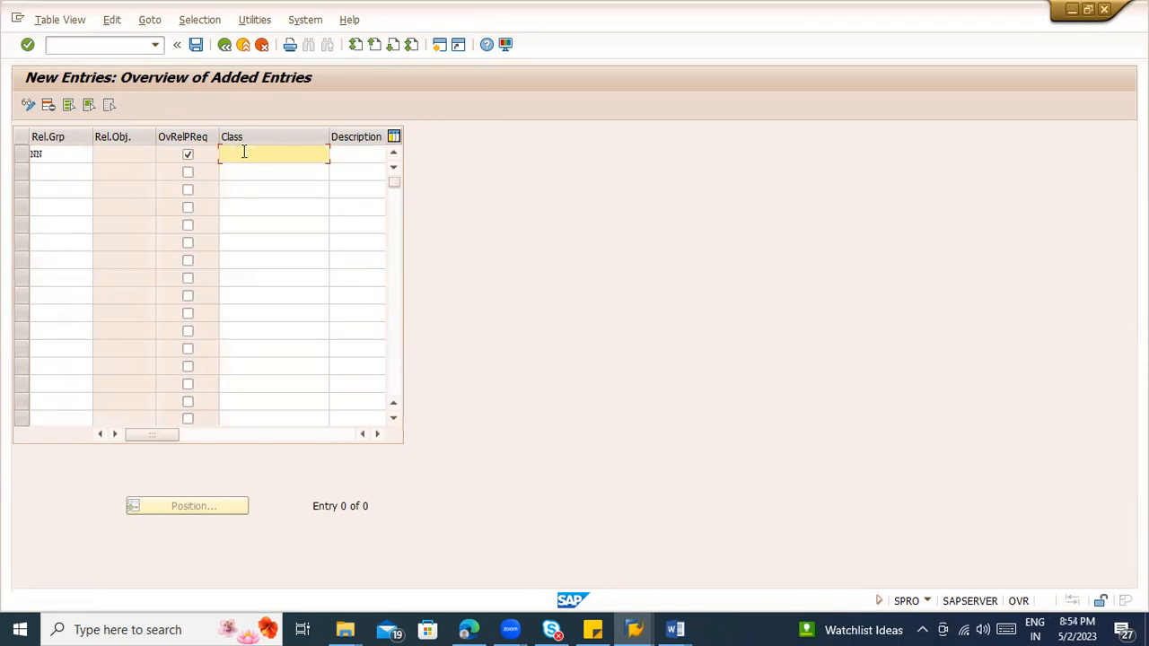
{"action": "left_click", "coordinate": [668, 628]}
{"action": "left_click", "coordinate": [725, 548]}
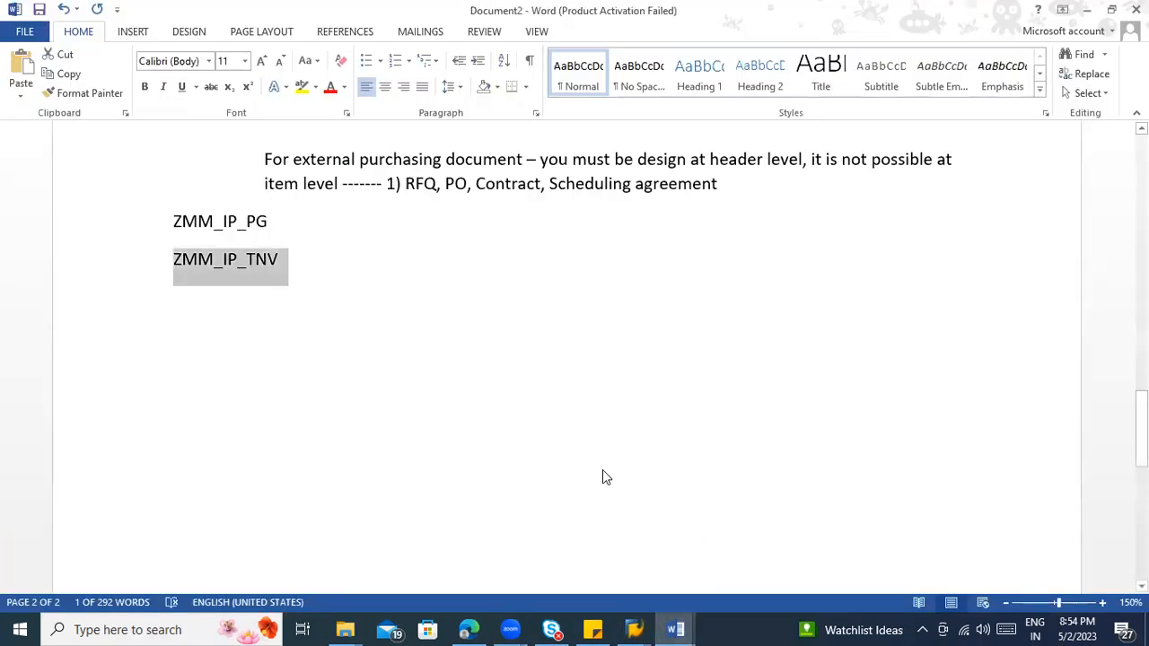
{"action": "key", "text": "alt+Tab"}
{"action": "left_click", "coordinate": [264, 156]}
{"action": "type", "text": "ZMM_IP_PR"}
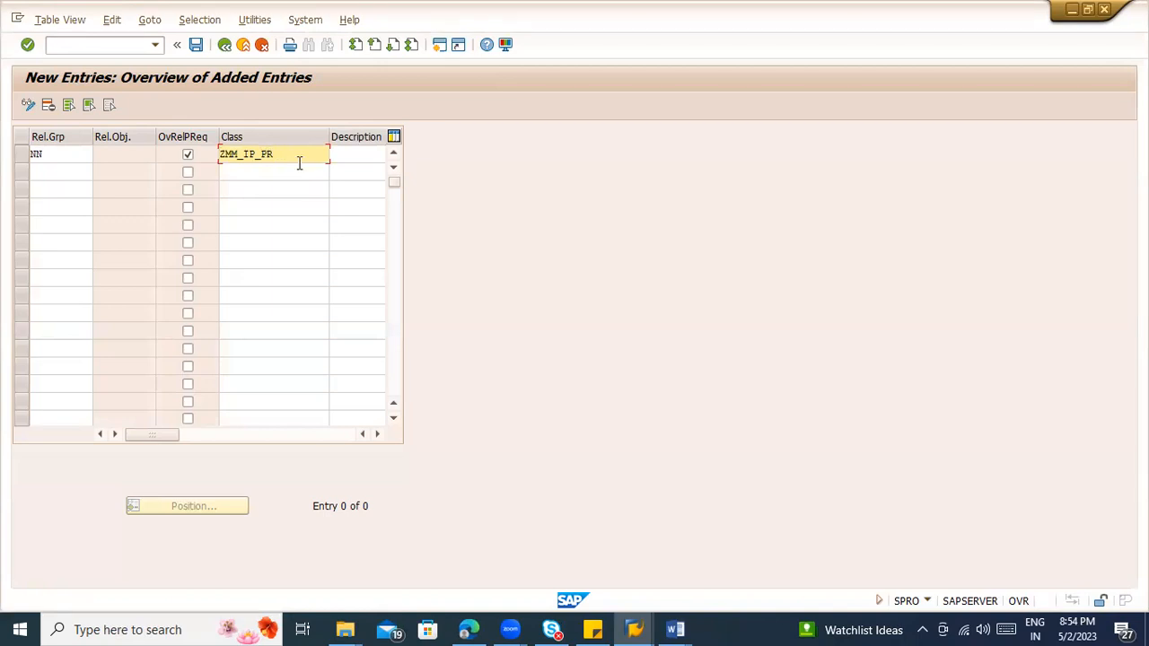
{"action": "left_click", "coordinate": [225, 46]}
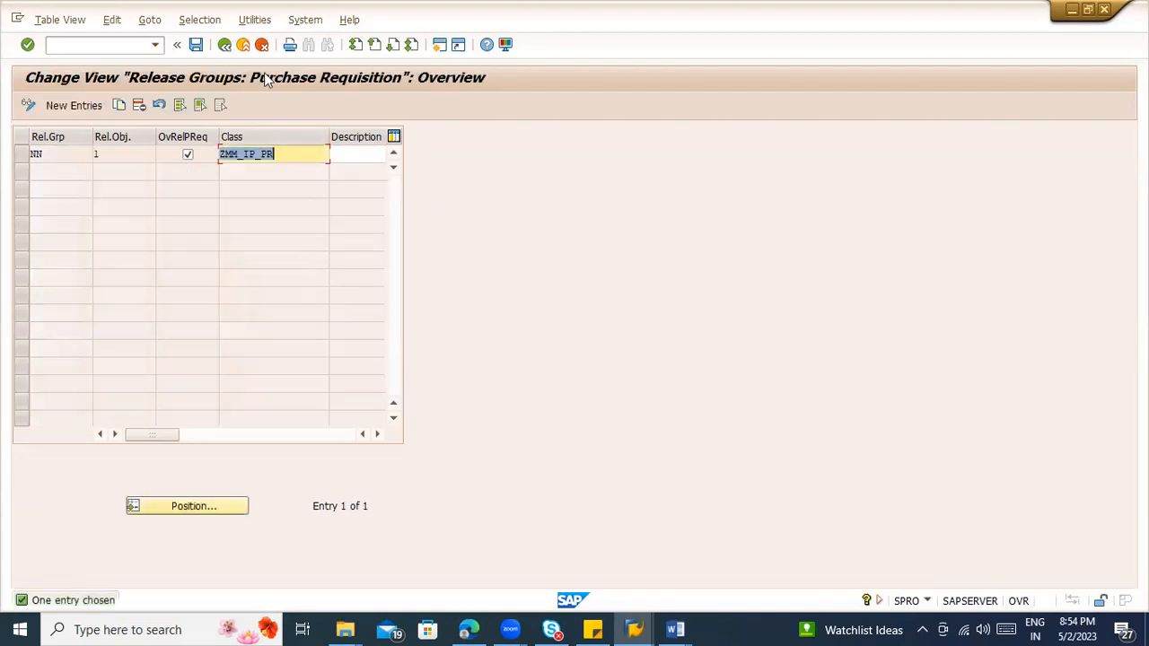
{"action": "left_click", "coordinate": [262, 44]}
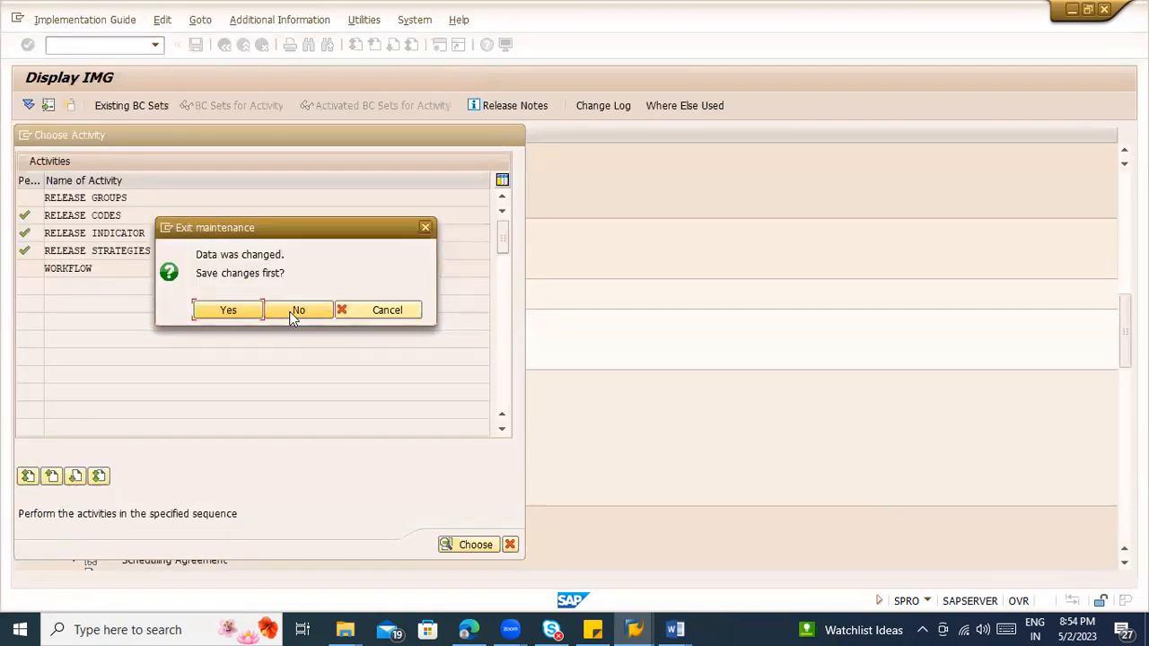
{"action": "left_click", "coordinate": [287, 310]}
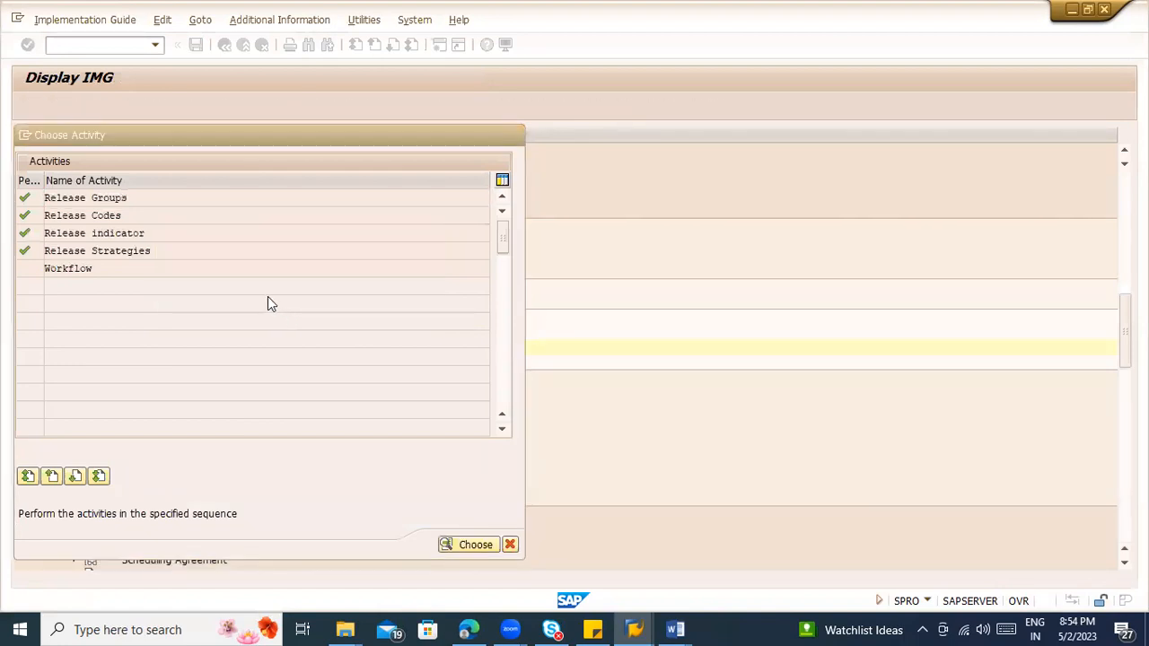
Step: Open Edit Classes, copy the class name ZMM_IP_PRCLASS and return to the implementation guide
{"action": "left_click", "coordinate": [158, 332]}
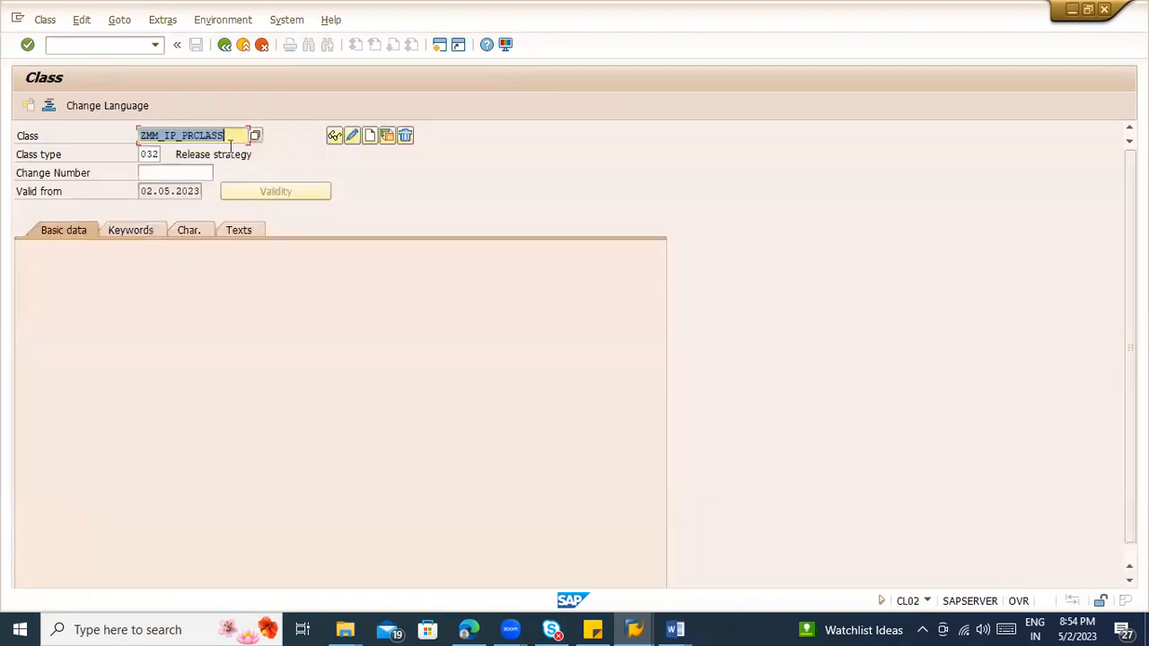
{"action": "left_click", "coordinate": [230, 133]}
{"action": "left_click_drag", "start_coordinate": [230, 131], "coordinate": [131, 130]}
{"action": "key", "text": "ctrl+c"}
{"action": "left_click", "coordinate": [133, 132]}
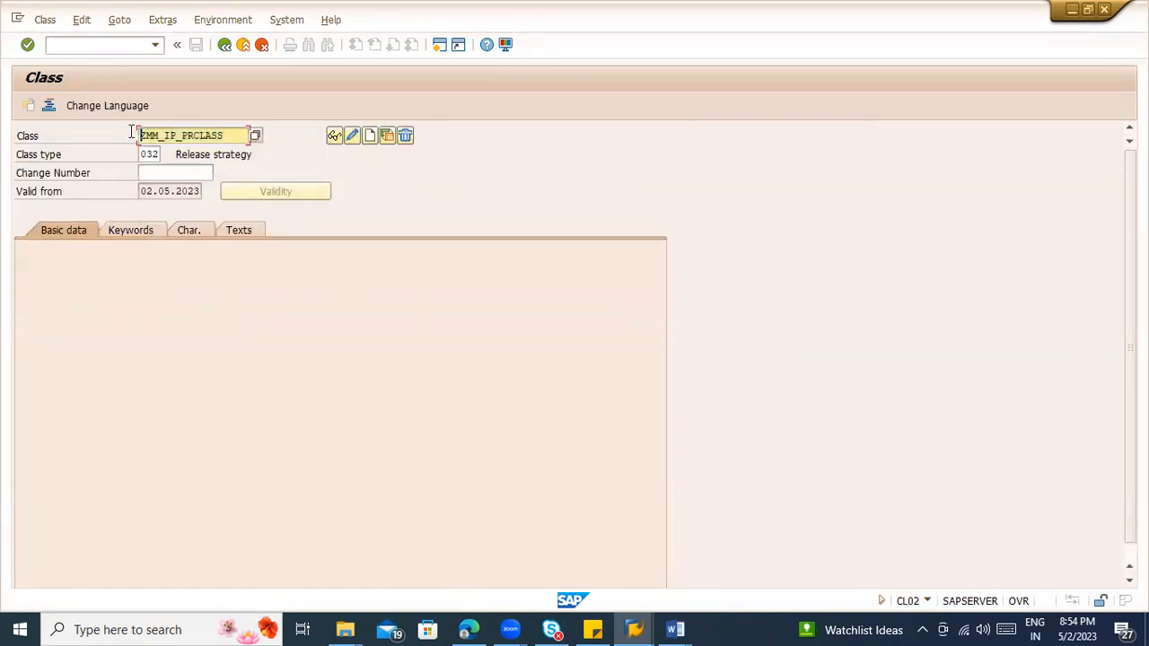
{"action": "left_click", "coordinate": [224, 45]}
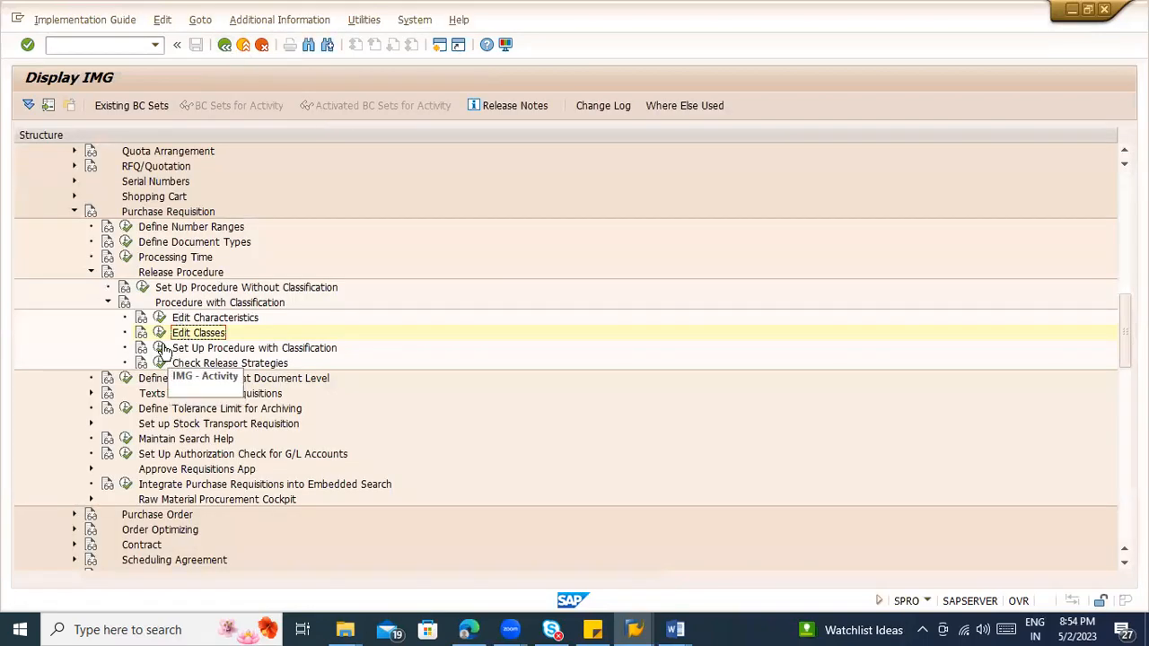
Step: Add a new release group NN under Set Up Procedure with Classification, with overall requisition release enabled and class ZMM_IP_PRCLASS
{"action": "left_click", "coordinate": [161, 348]}
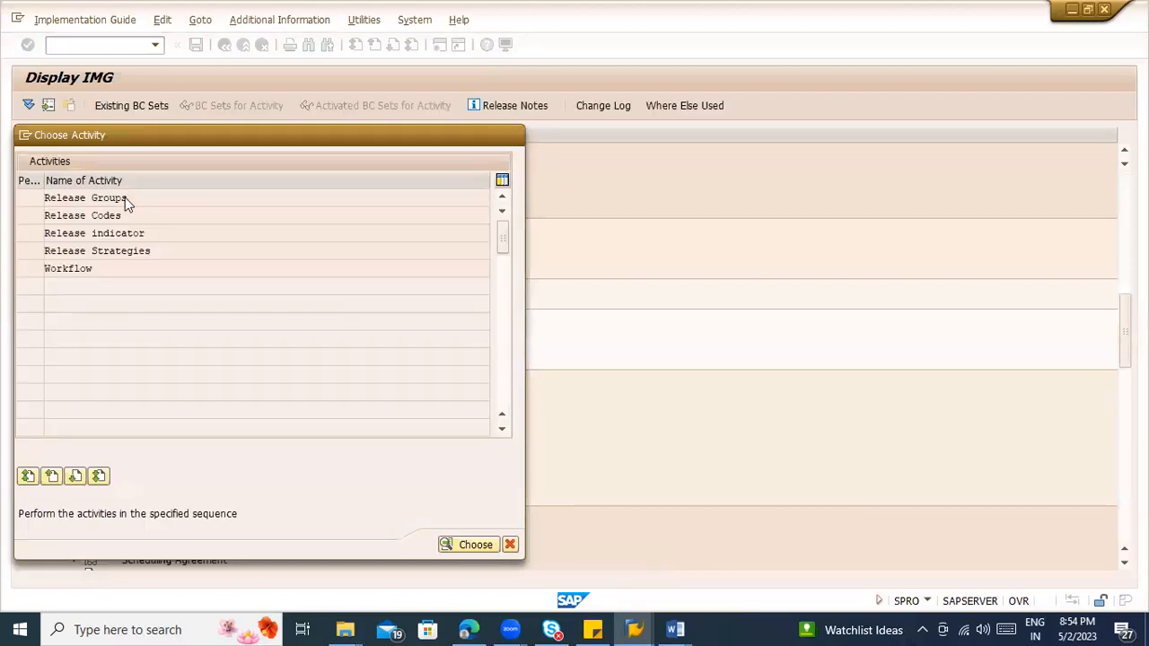
{"action": "double_click", "coordinate": [126, 205]}
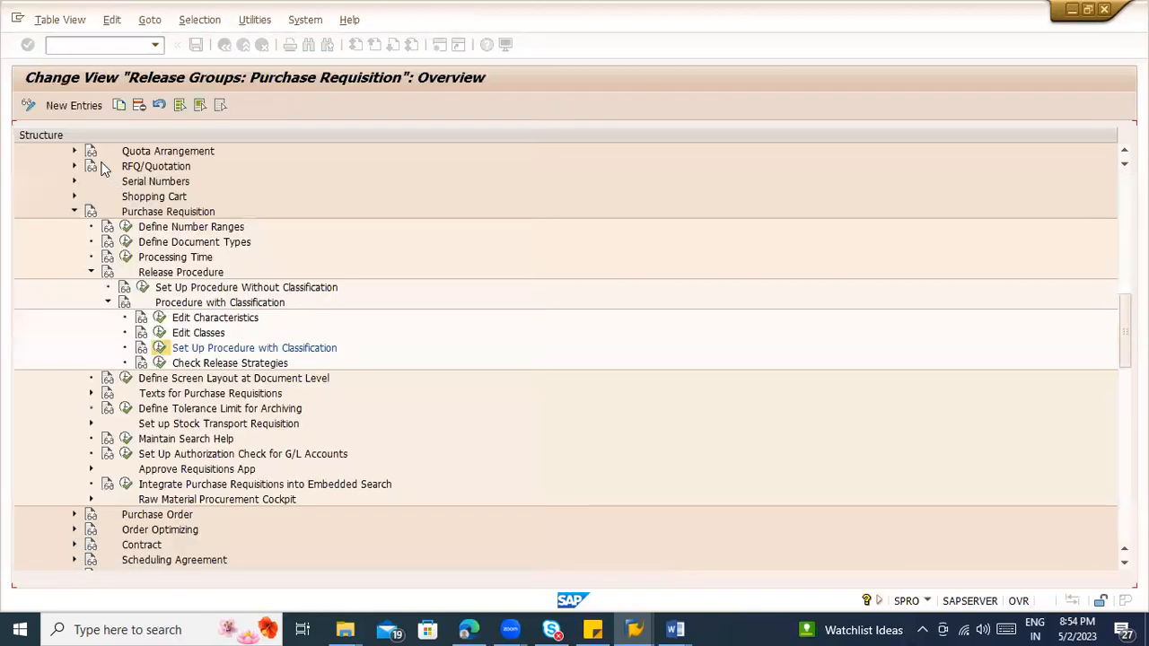
{"action": "left_click", "coordinate": [64, 107]}
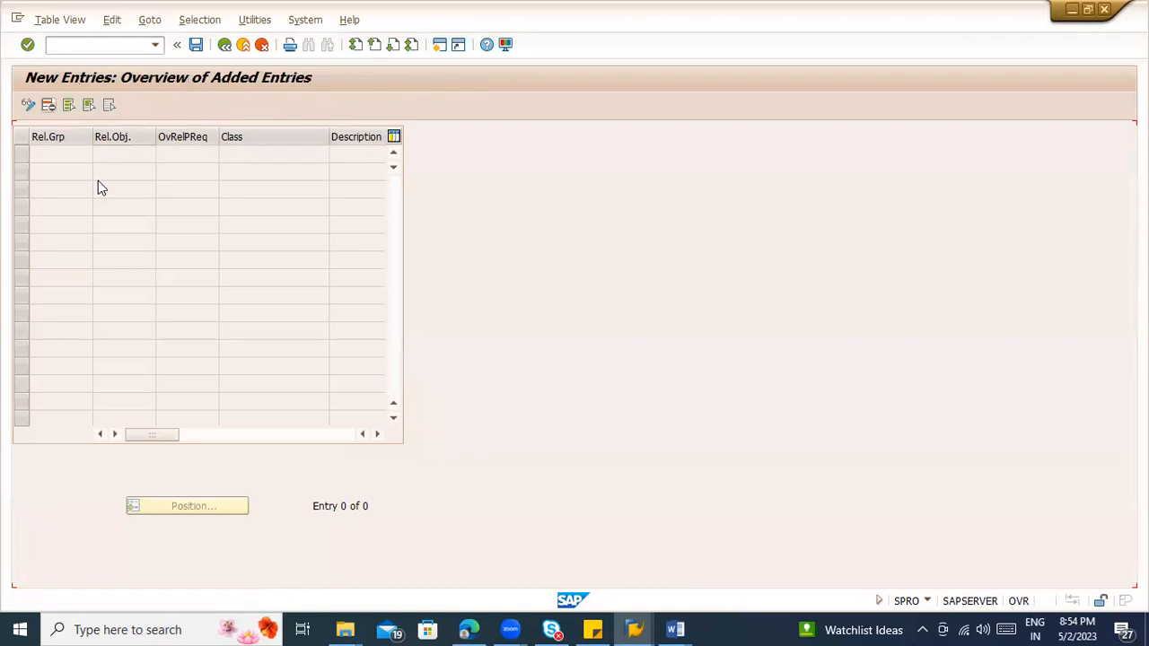
{"action": "type", "text": "NN"}
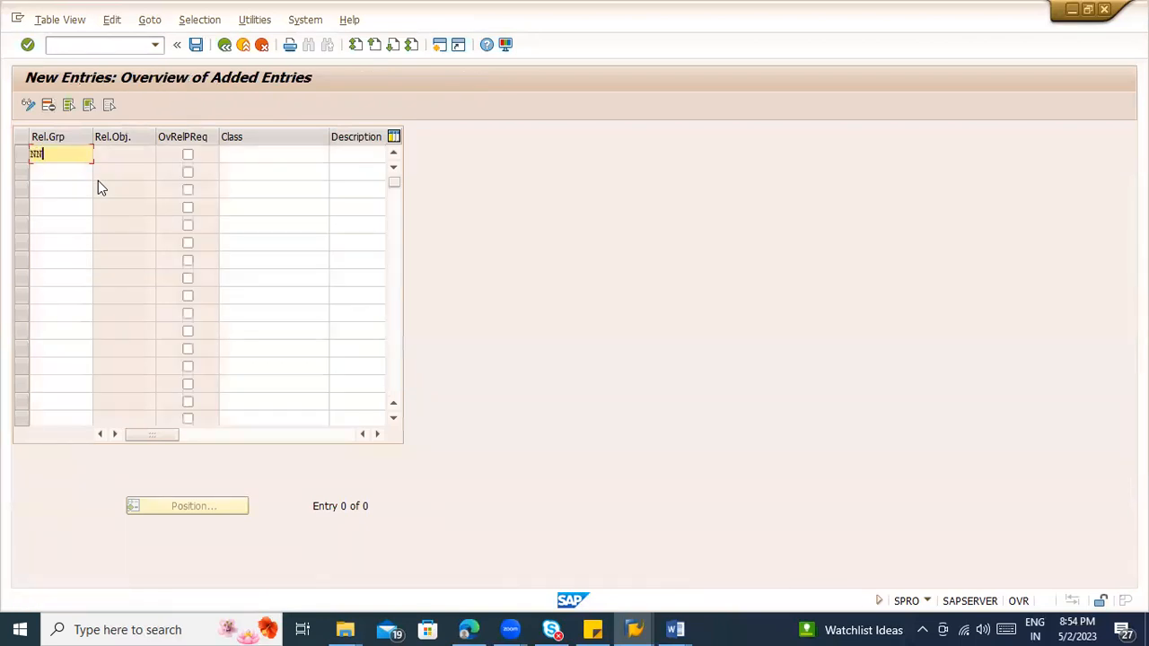
{"action": "key", "text": "Tab"}
{"action": "key", "text": "space"}
{"action": "key", "text": "Tab"}
{"action": "key", "text": "ctrl+v"}
{"action": "key", "text": "Tab"}
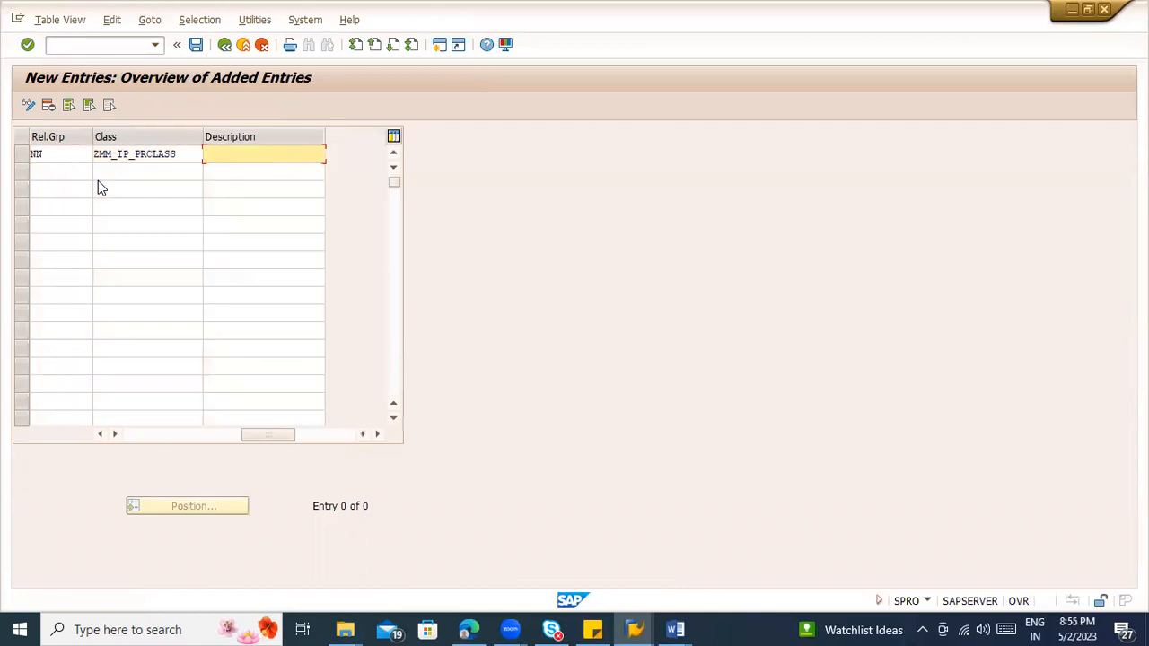
Step: Enter PR - CON Overall as the description of release group NN and confirm the entry
{"action": "type", "text": "PR"}
{"action": "type", "text": "Overall re"}
{"action": "type", "text": "lease fo"}
{"action": "key", "text": "BackSpace"}
{"action": "key", "text": "BackSpace"}
{"action": "type", "text": "-"}
{"action": "key", "text": "BackSpace"}
{"action": "key", "text": "BackSpace"}
{"action": "key", "text": "BackSpace"}
{"action": "key", "text": "BackSpace"}
{"action": "key", "text": "BackSpace"}
{"action": "key", "text": "BackSpace"}
{"action": "key", "text": "BackSpace"}
{"action": "key", "text": "BackSpace"}
{"action": "key", "text": "BackSpace"}
{"action": "key", "text": "BackSpace"}
{"action": "key", "text": "BackSpace"}
{"action": "key", "text": "BackSpace"}
{"action": "key", "text": "BackSpace"}
{"action": "key", "text": "BackSpace"}
{"action": "key", "text": "BackSpace"}
{"action": "key", "text": "BackSpace"}
{"action": "type", "text": "- CON Overall"}
{"action": "key", "text": "Return"}
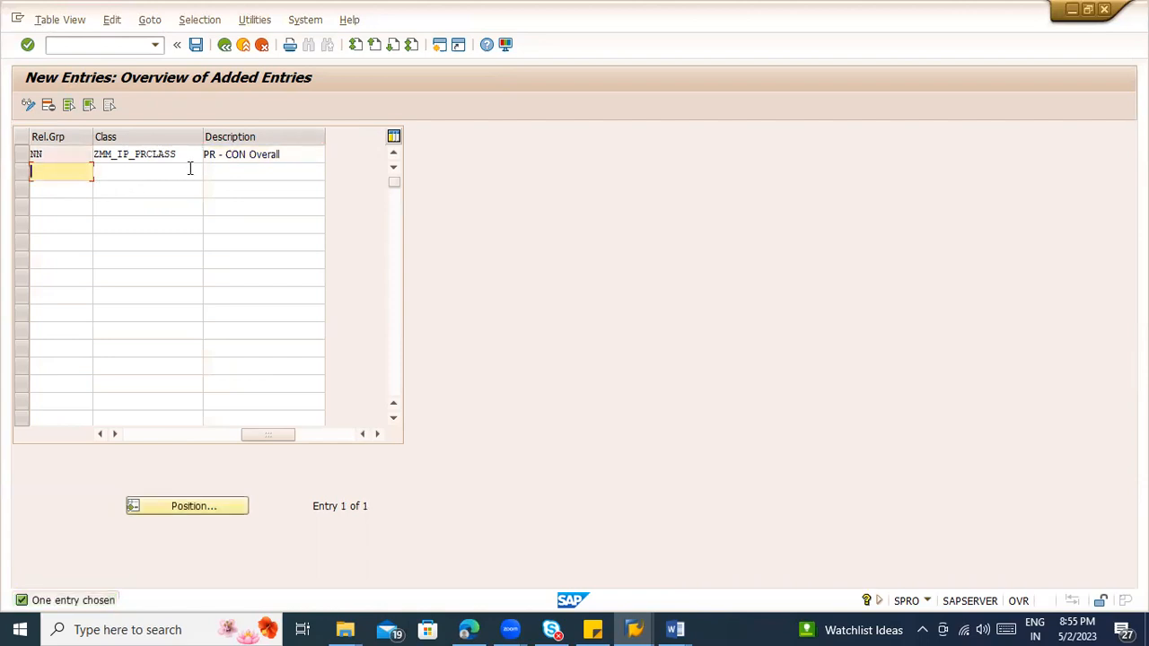
Step: Save release group NN in the proposed customizing request, check its group and class, and return to the activity list
{"action": "key", "text": "ctrl+s"}
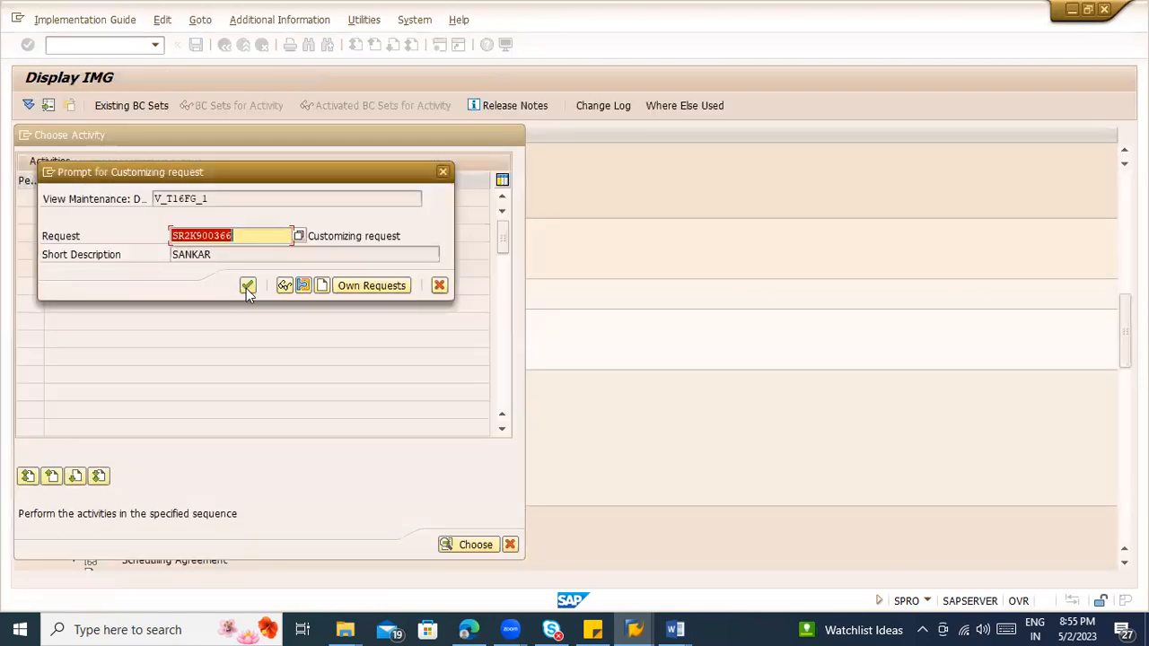
{"action": "left_click", "coordinate": [247, 286]}
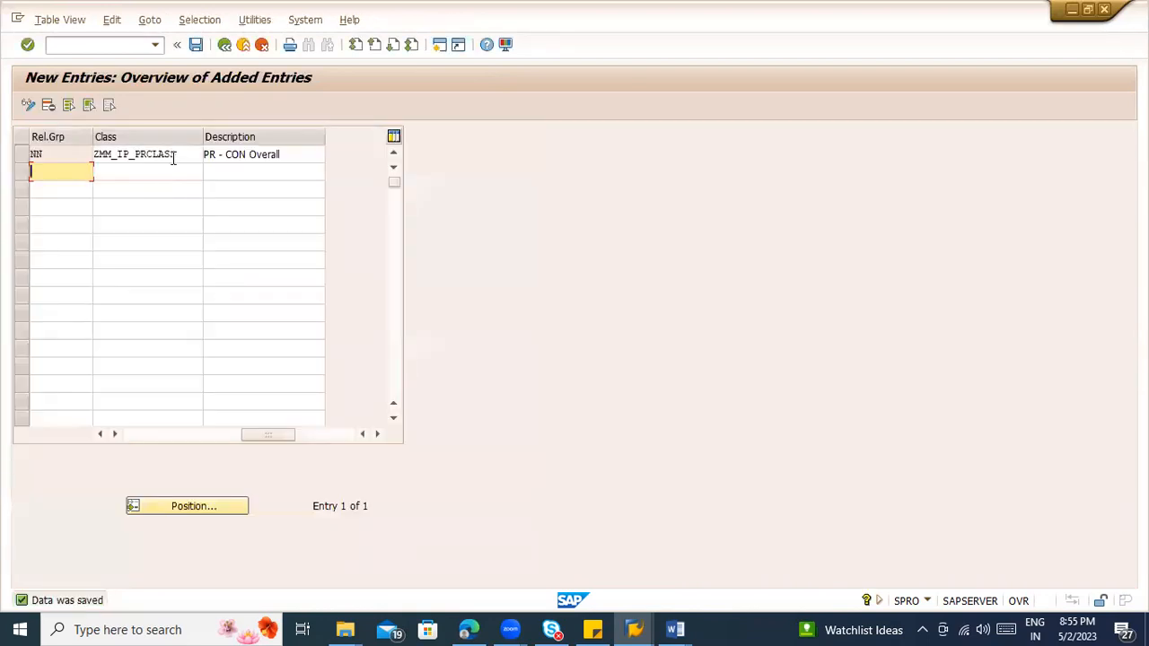
{"action": "double_click", "coordinate": [125, 153]}
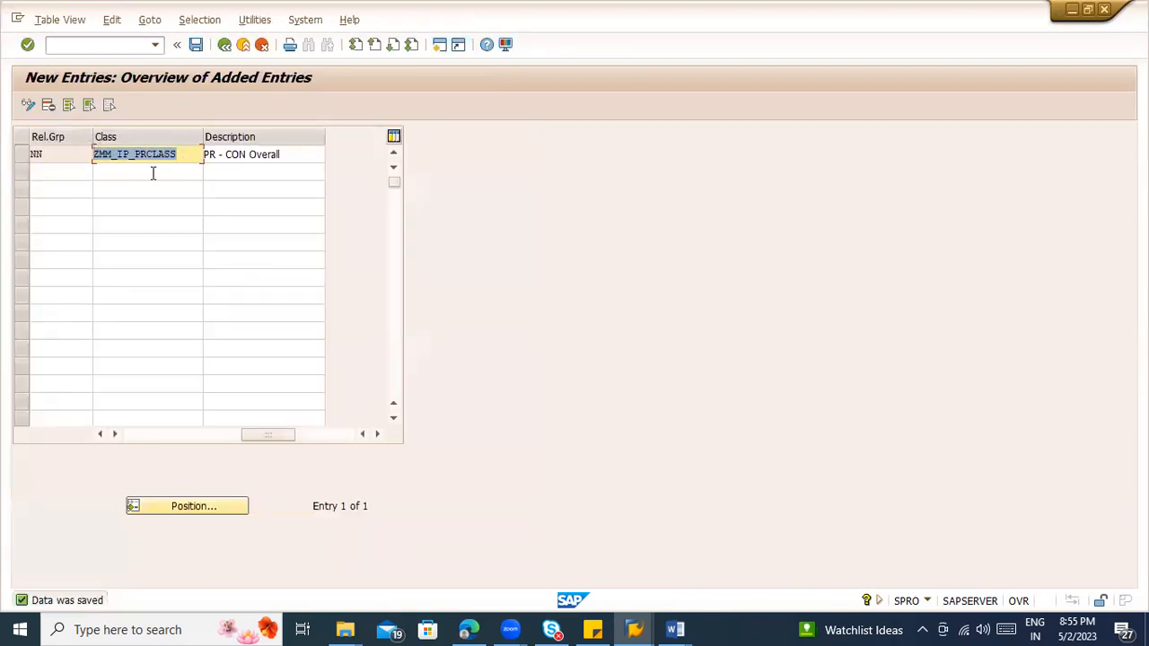
{"action": "left_click", "coordinate": [56, 154]}
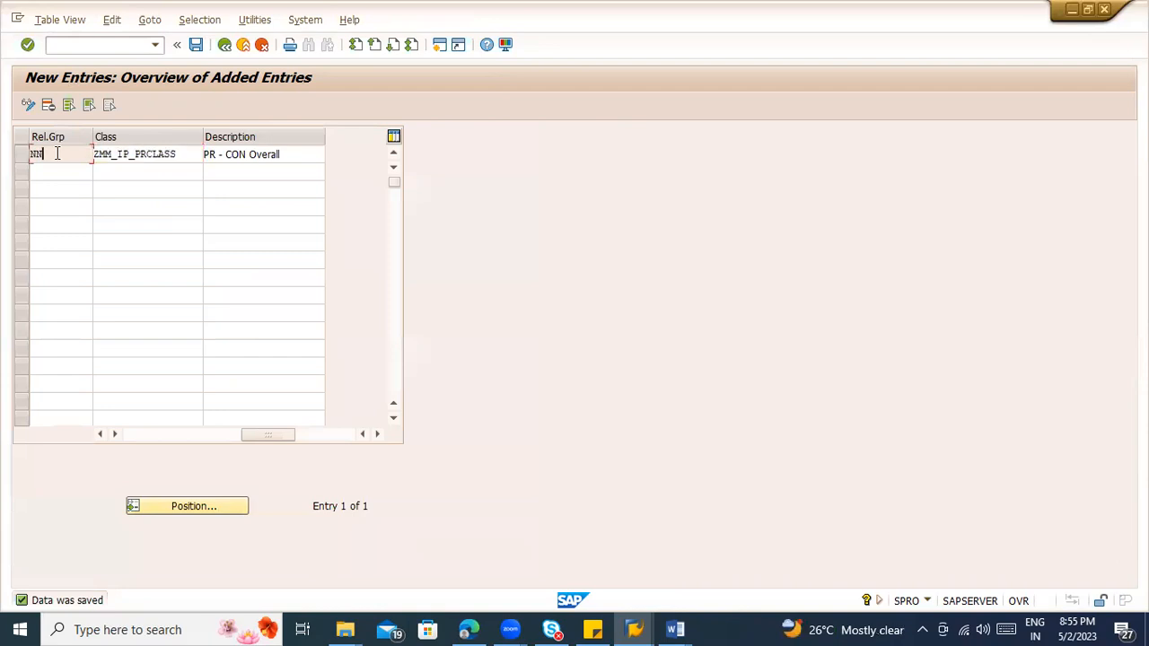
{"action": "left_click", "coordinate": [164, 154]}
{"action": "left_click", "coordinate": [224, 47]}
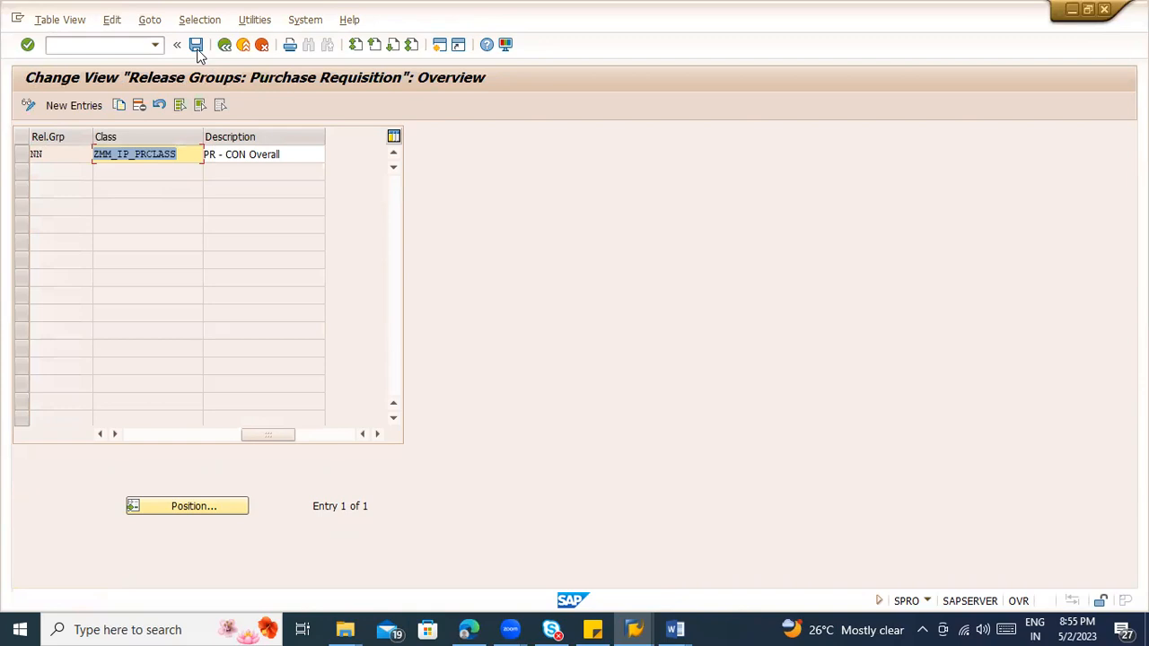
{"action": "left_click", "coordinate": [223, 49]}
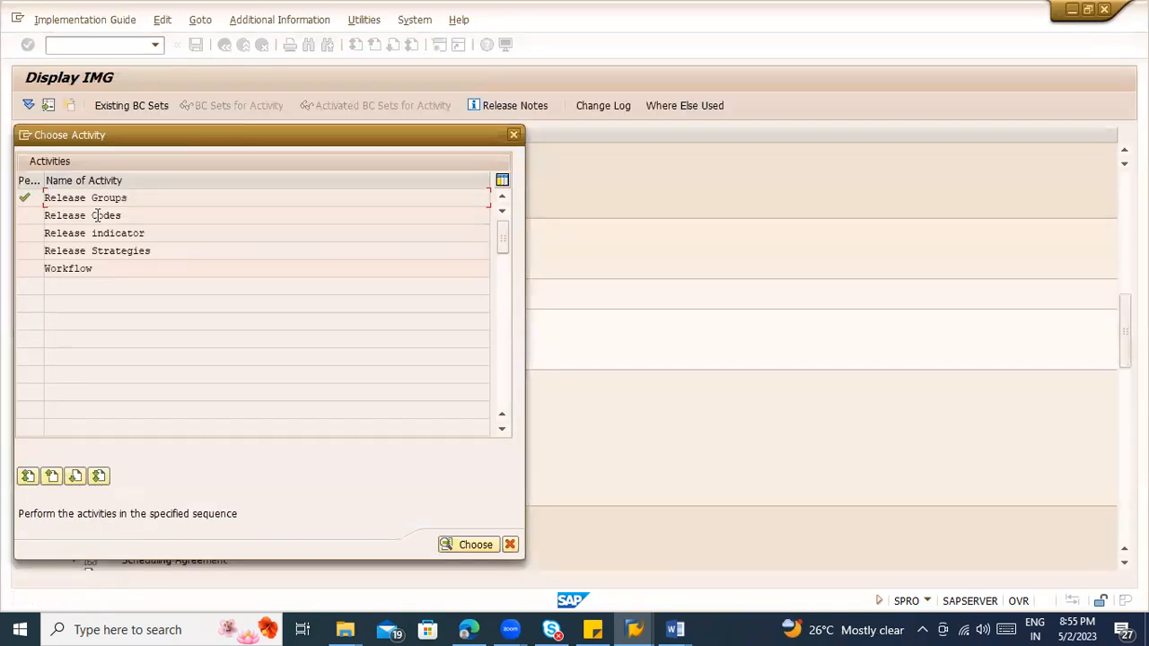
Step: Open Release Codes, start new entries and enter code N1 for release group NN
{"action": "double_click", "coordinate": [97, 216]}
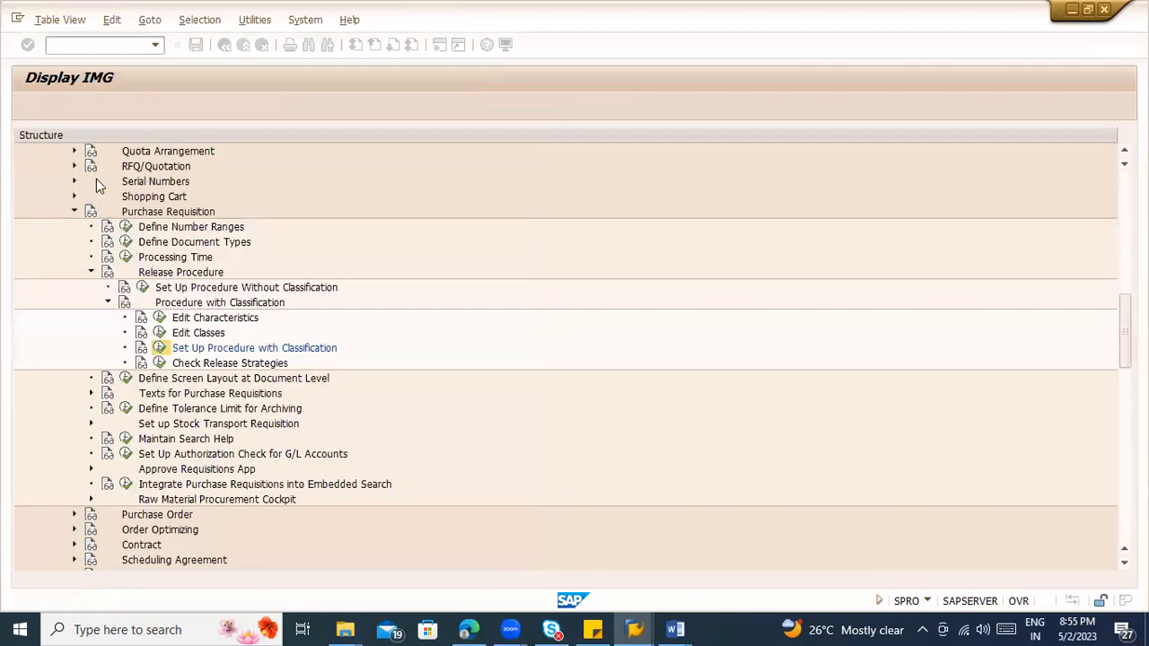
{"action": "key", "text": "F5"}
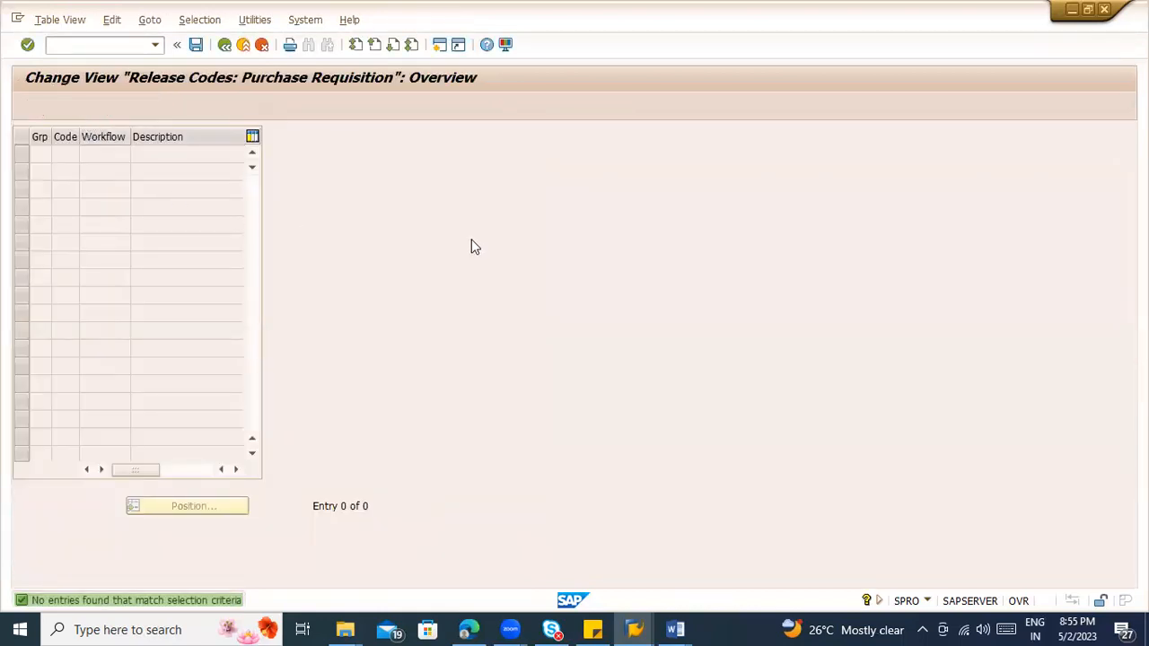
{"action": "type", "text": "NN"}
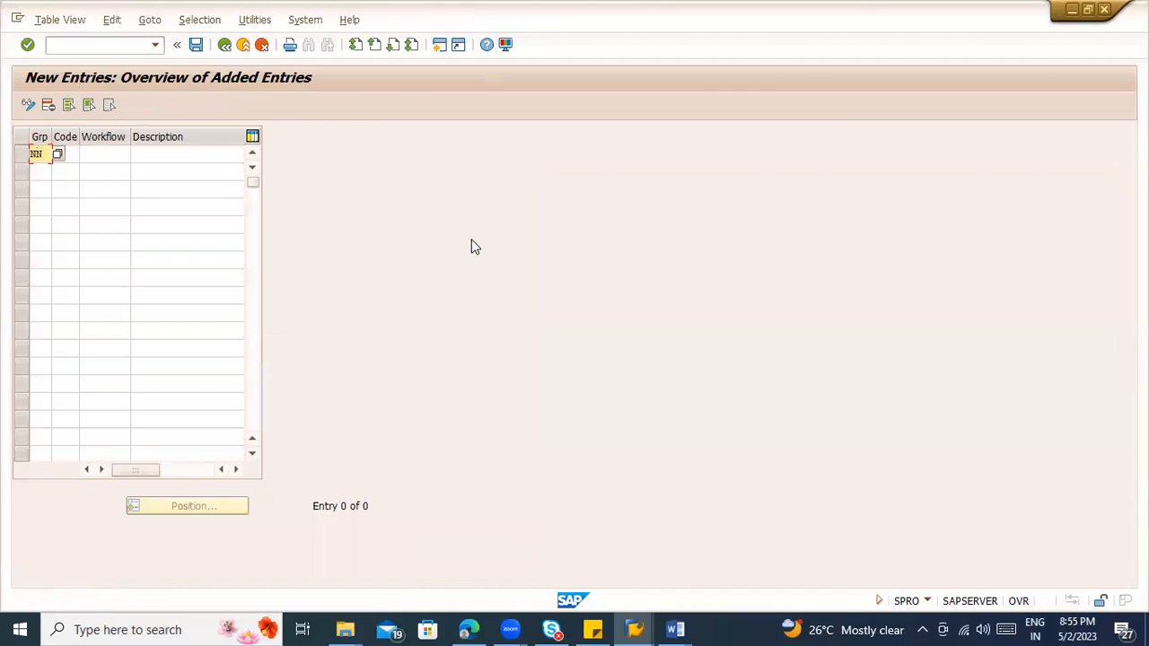
{"action": "key", "text": "Tab"}
{"action": "type", "text": "N1"}
{"action": "key", "text": "Tab"}
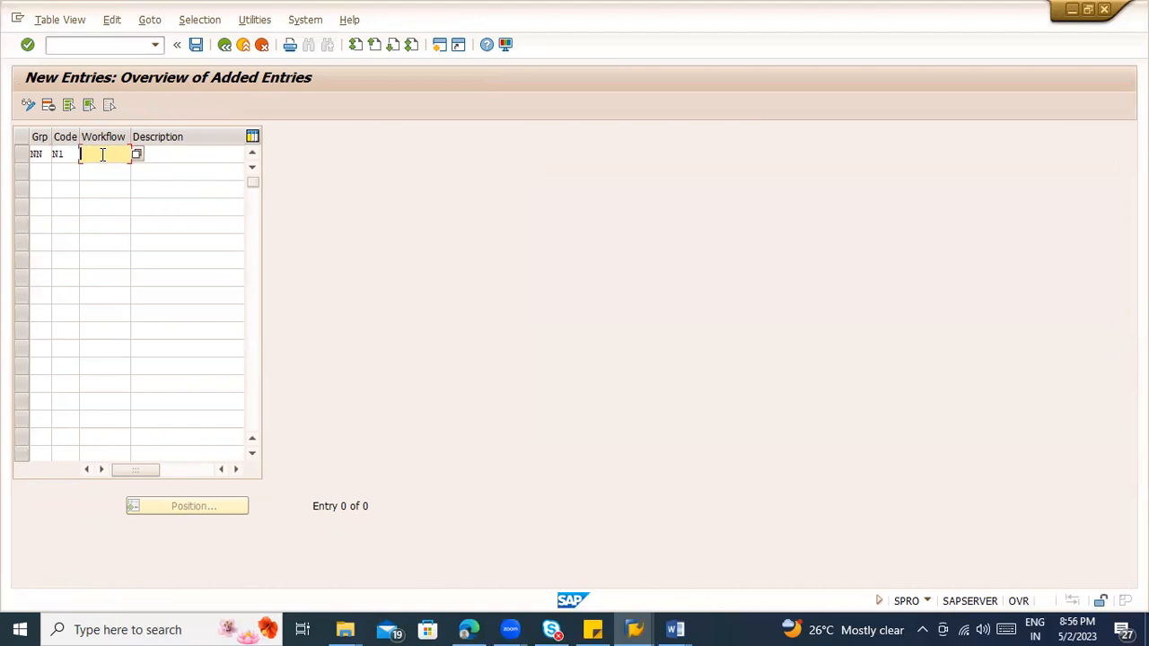
Step: Check the workflow role options for code N1, leave its workflow blank and enter Lead as the description
{"action": "left_click", "coordinate": [134, 156]}
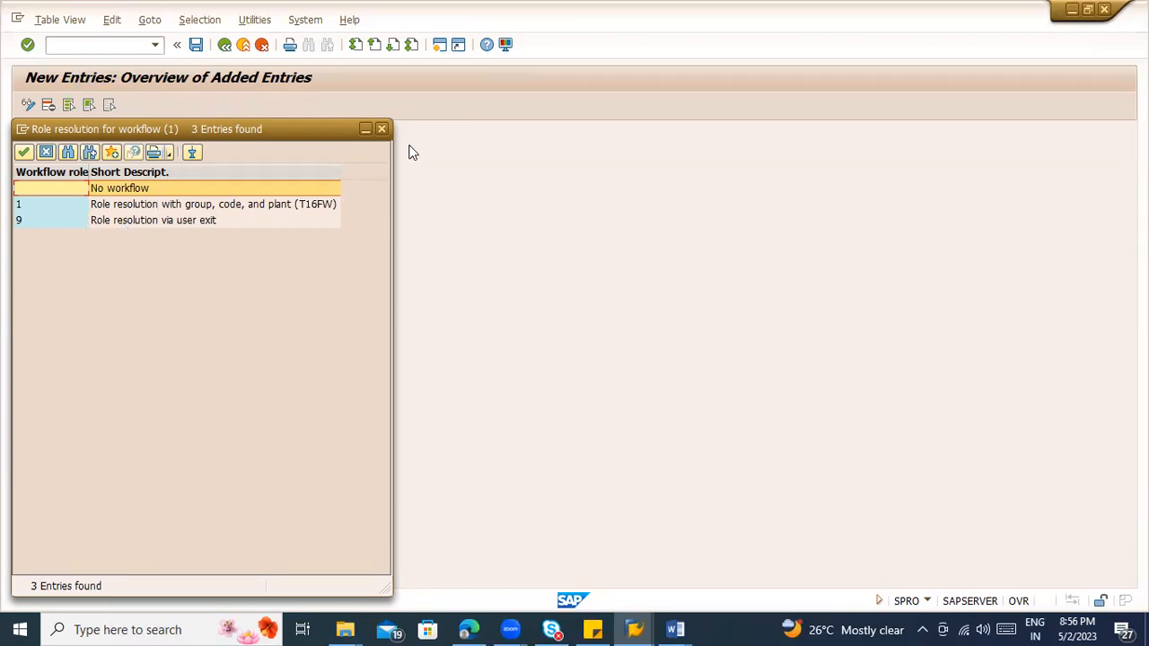
{"action": "left_click", "coordinate": [382, 132]}
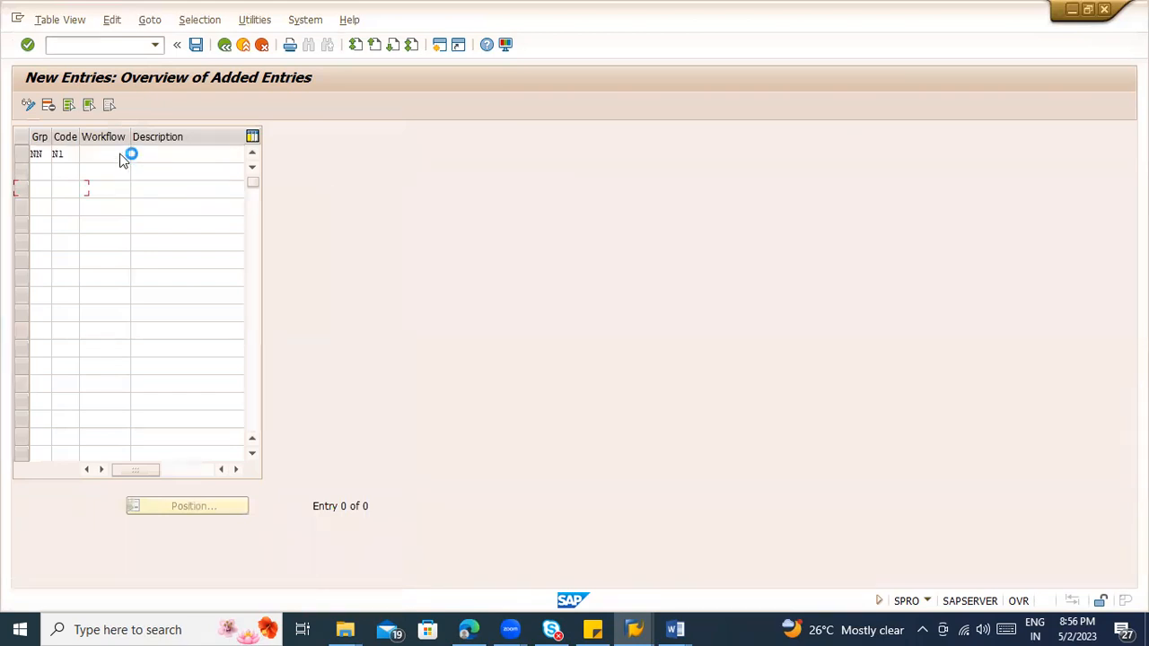
{"action": "left_click", "coordinate": [117, 151]}
{"action": "left_click", "coordinate": [169, 158]}
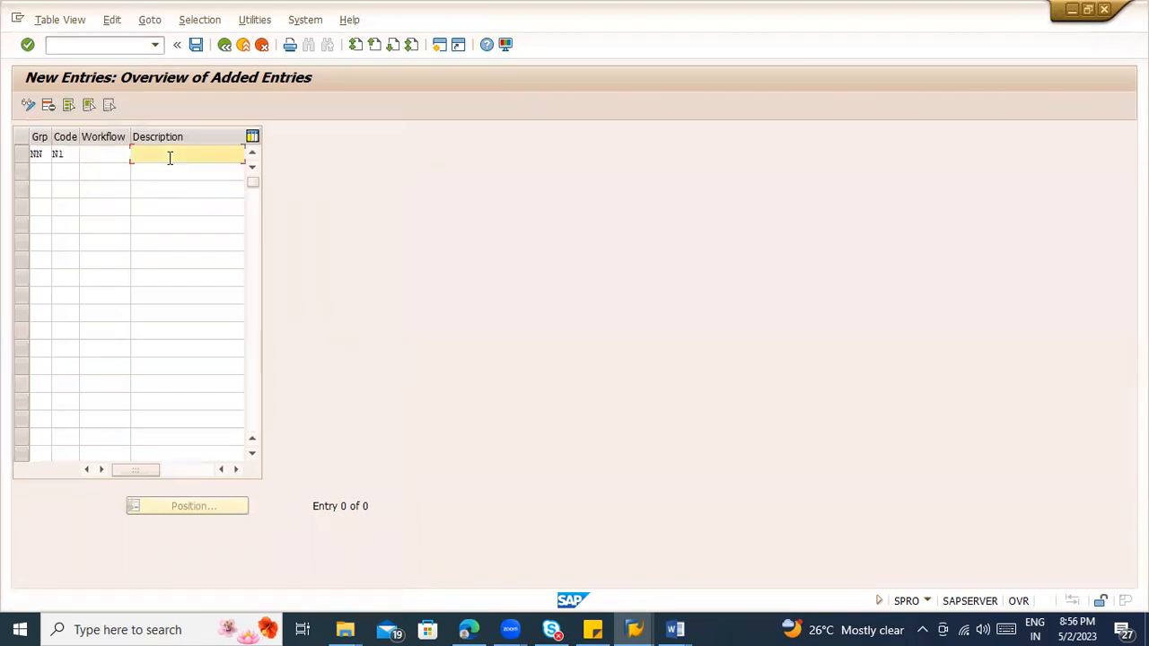
{"action": "type", "text": "Lead"}
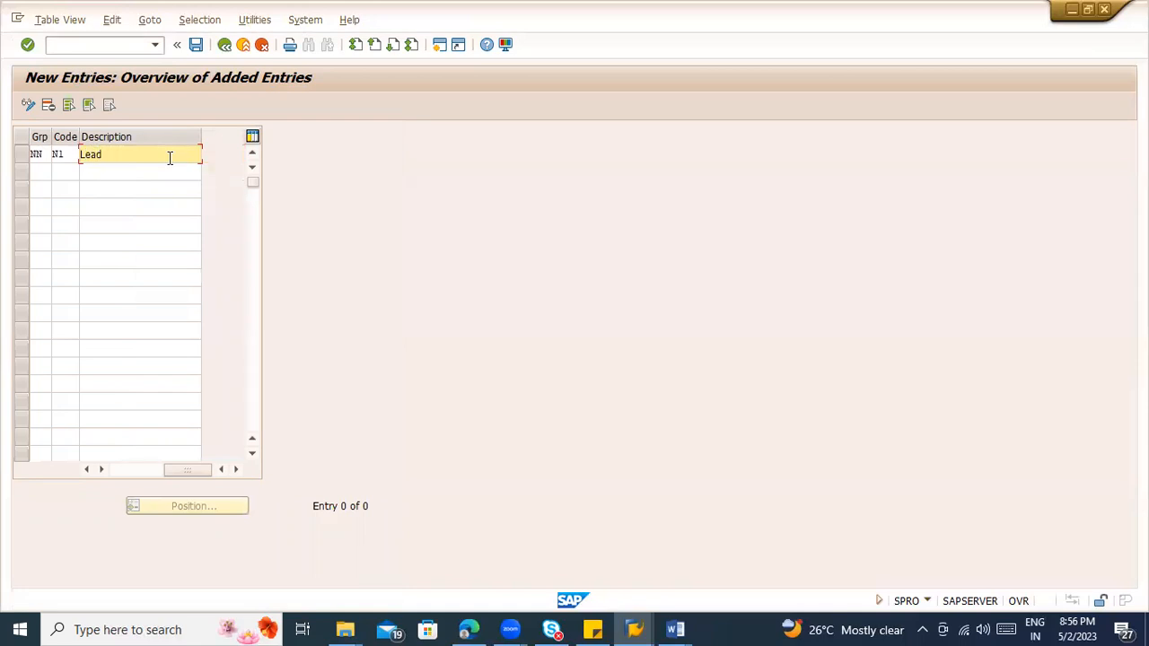
Step: Add release code N2 for group NN with the description Senior Lead
{"action": "left_click", "coordinate": [40, 170]}
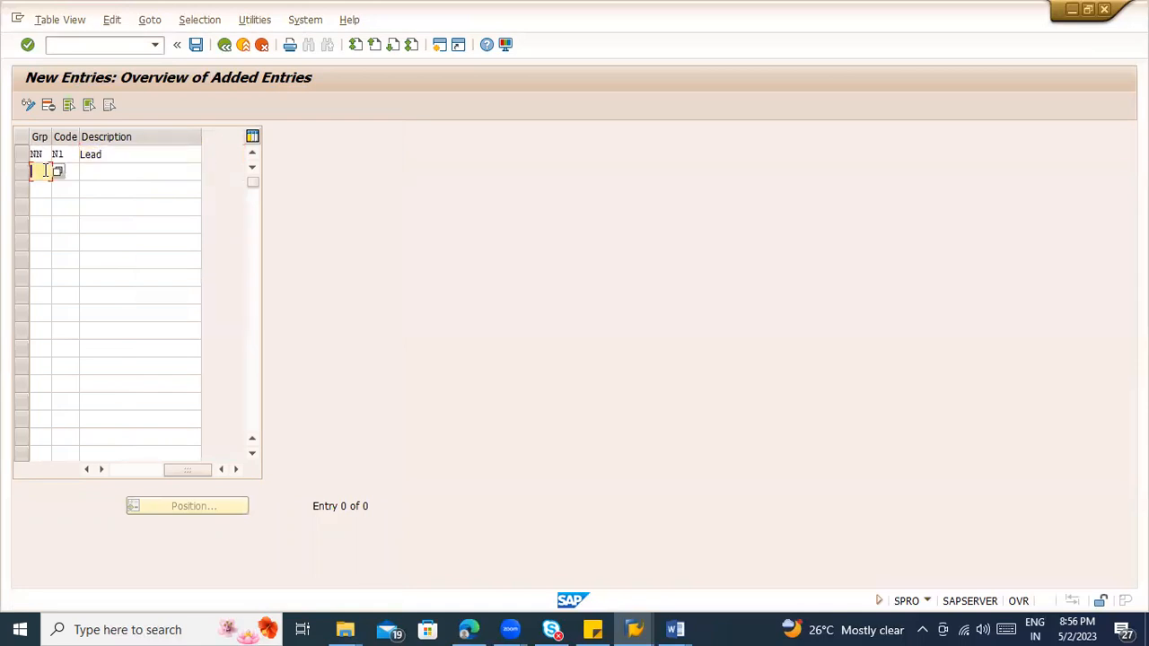
{"action": "type", "text": "NN"}
{"action": "key", "text": "Tab"}
{"action": "type", "text": "N2"}
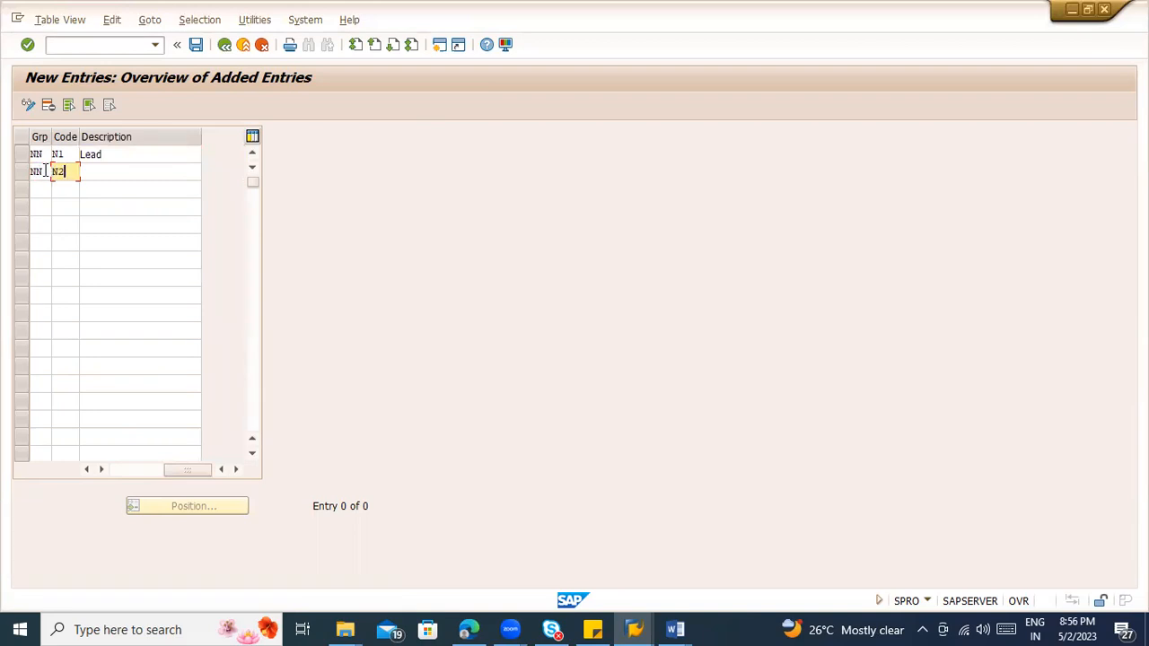
{"action": "key", "text": "Tab"}
{"action": "key", "text": "Tab"}
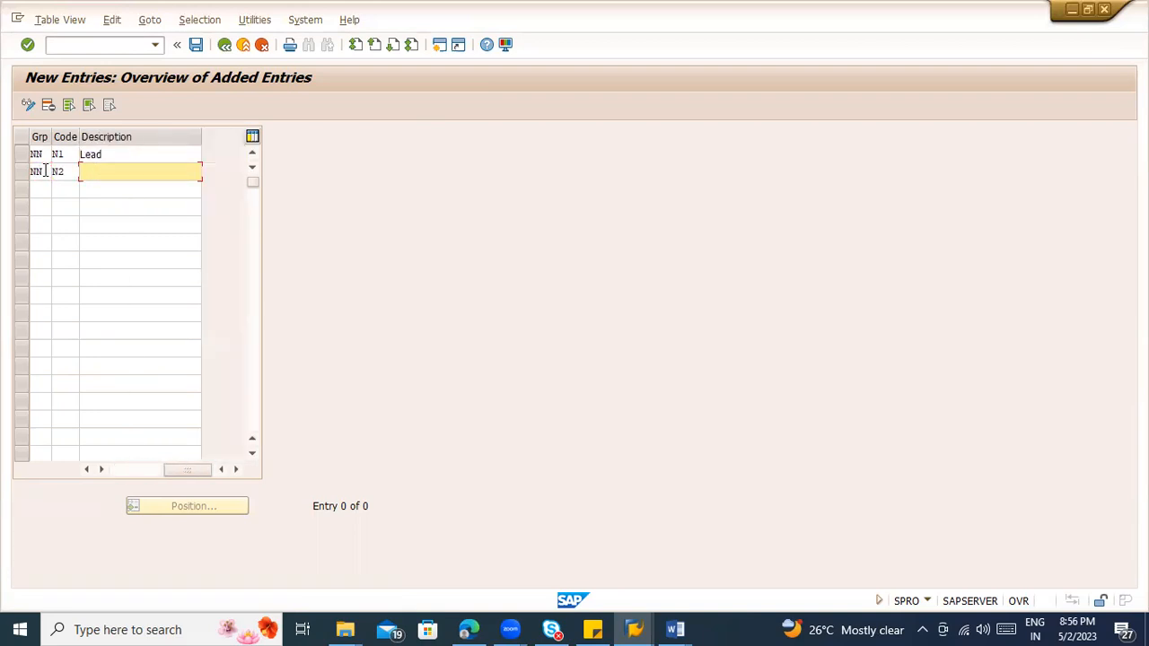
{"action": "type", "text": "PASS"}
{"action": "key", "text": "BackSpace"}
{"action": "type", "text": "Senior Lead"}
Step: Add release code N3 for group NN with the description Manager
{"action": "key", "text": "Tab"}
{"action": "type", "text": "NN"}
{"action": "key", "text": "Tab"}
{"action": "type", "text": "N3"}
{"action": "key", "text": "Tab"}
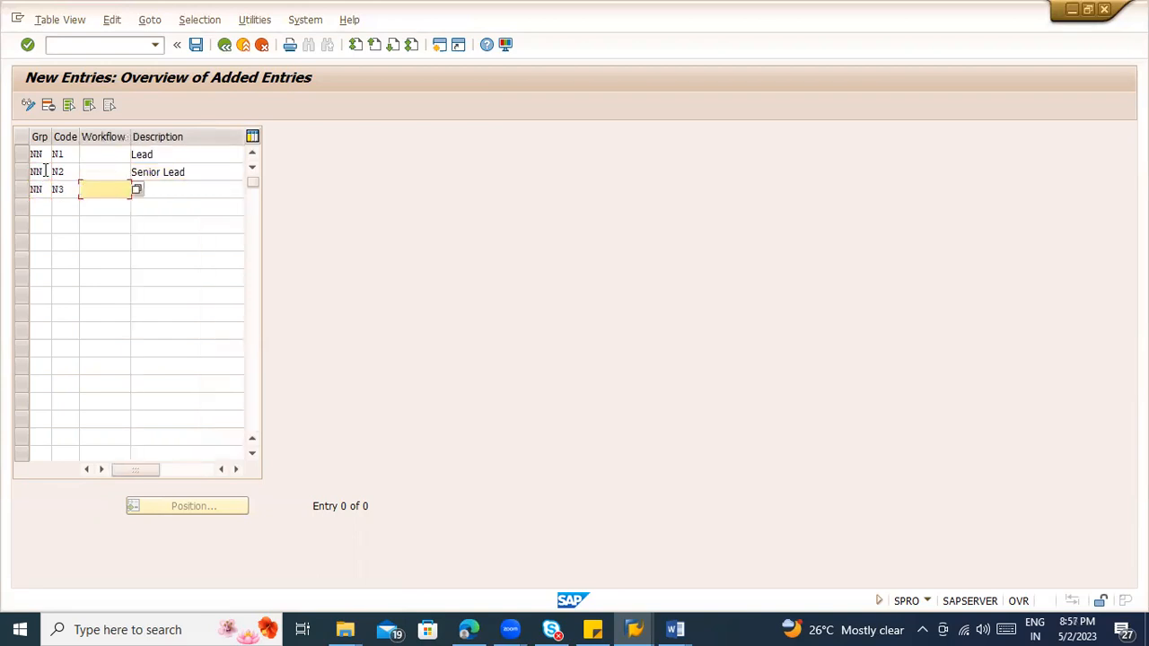
{"action": "key", "text": "Tab"}
{"action": "type", "text": "Manager"}
{"action": "key", "text": "BackSpace"}
{"action": "key", "text": "BackSpace"}
{"action": "type", "text": "ger"}
Step: Add release code N4 for group NN with the description Seniro Manager
{"action": "key", "text": "Tab"}
{"action": "type", "text": "NN"}
{"action": "key", "text": "Tab"}
{"action": "type", "text": "N4"}
{"action": "key", "text": "Tab"}
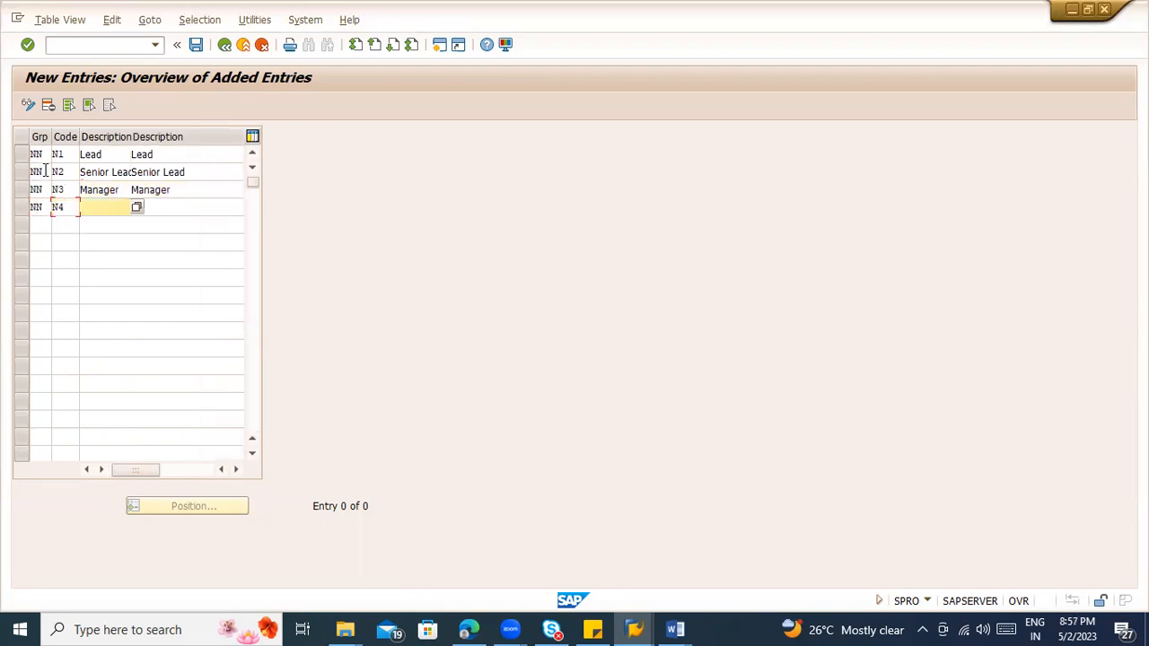
{"action": "type", "text": "Senir"}
{"action": "key", "text": "BackSpace"}
{"action": "type", "text": "niro"}
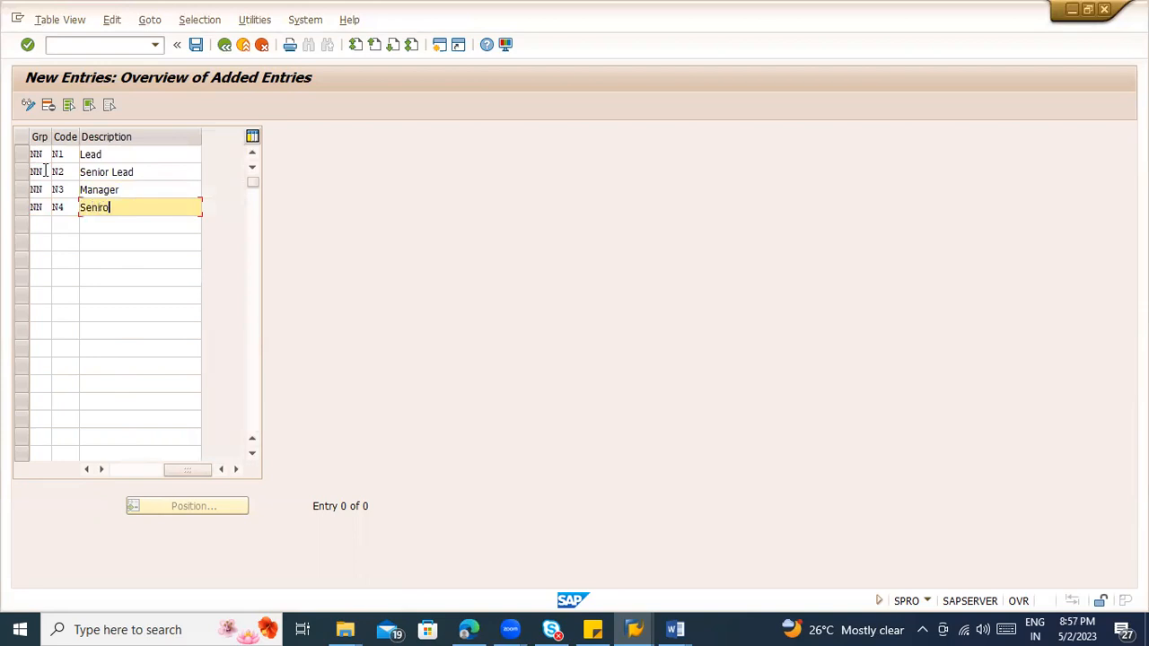
{"action": "type", "text": " Manager"}
Step: Add release code N5 for group NN with the description Delivery Manager
{"action": "key", "text": "Tab"}
{"action": "type", "text": "NN"}
{"action": "key", "text": "Tab"}
{"action": "type", "text": "N5"}
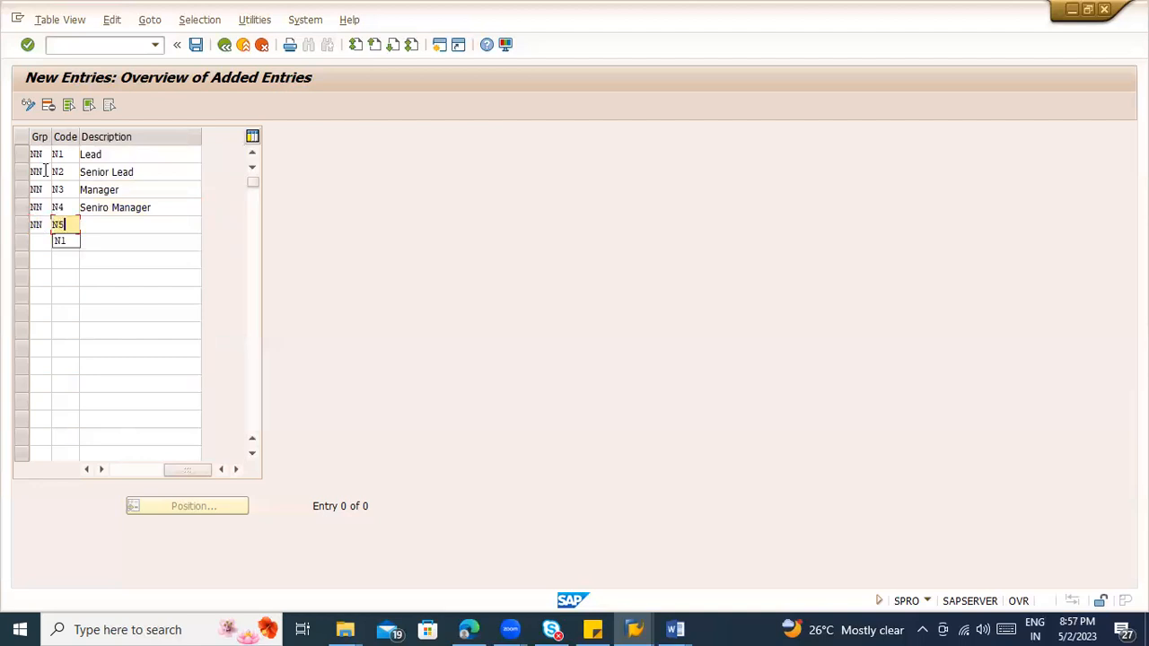
{"action": "key", "text": "Tab"}
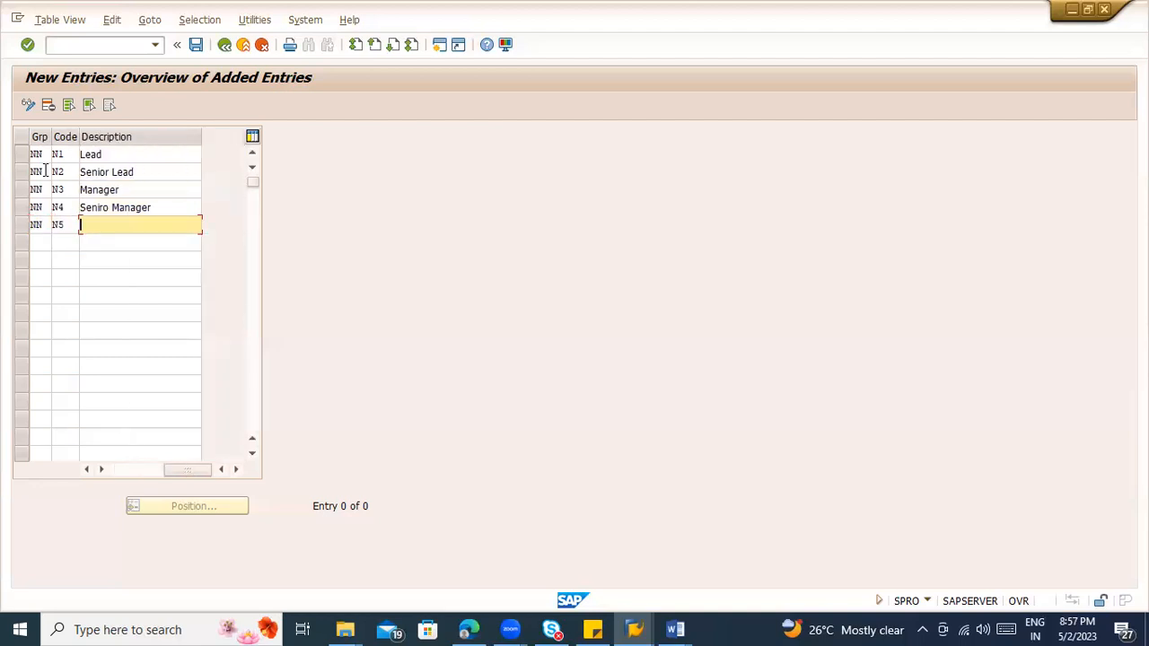
{"action": "type", "text": "Delivery Manager"}
{"action": "key", "text": "Tab"}
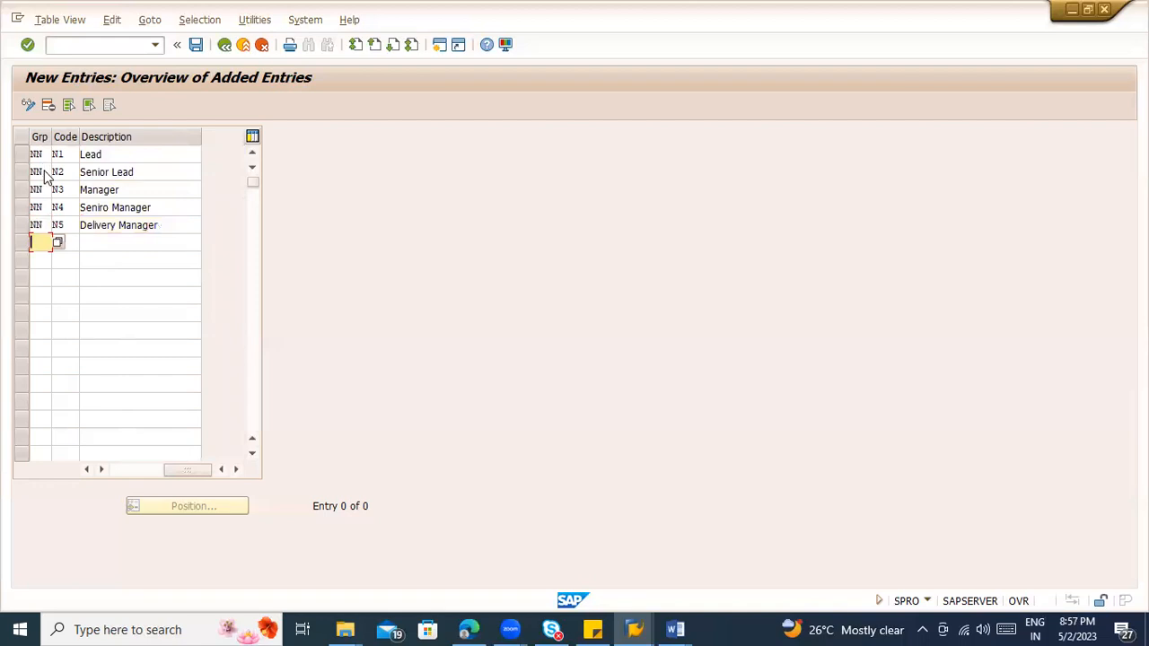
Step: Save release codes N1 to N5 in the proposed customizing request and return to the activity list
{"action": "key", "text": "Return"}
{"action": "key", "text": "ctrl+s"}
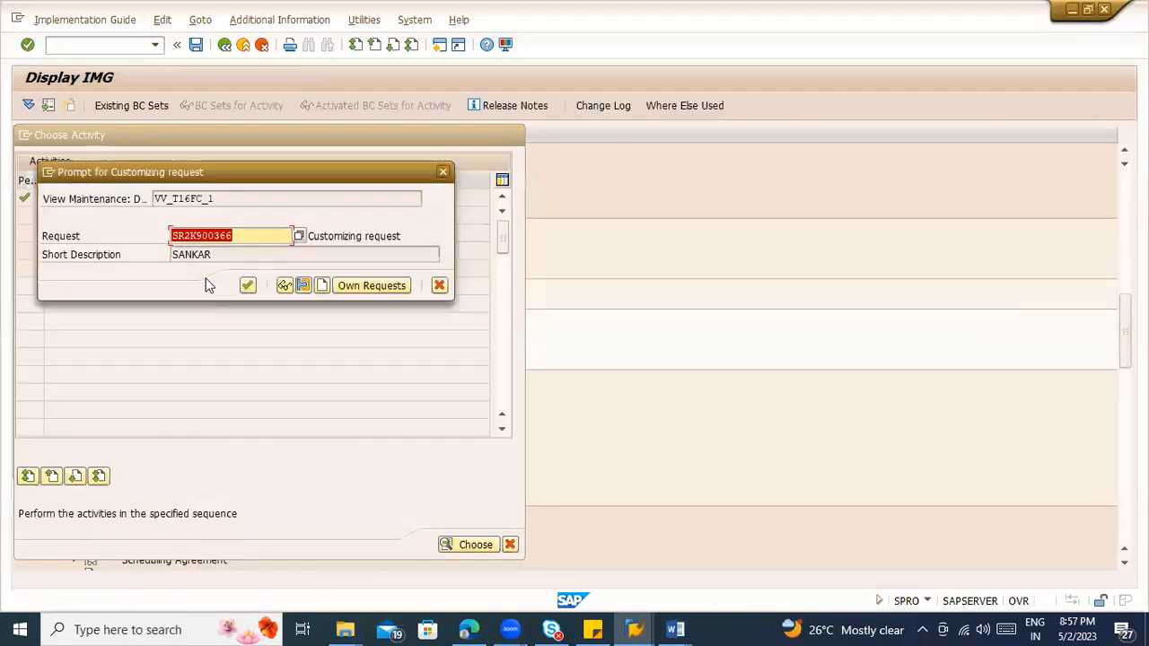
{"action": "left_click", "coordinate": [247, 287]}
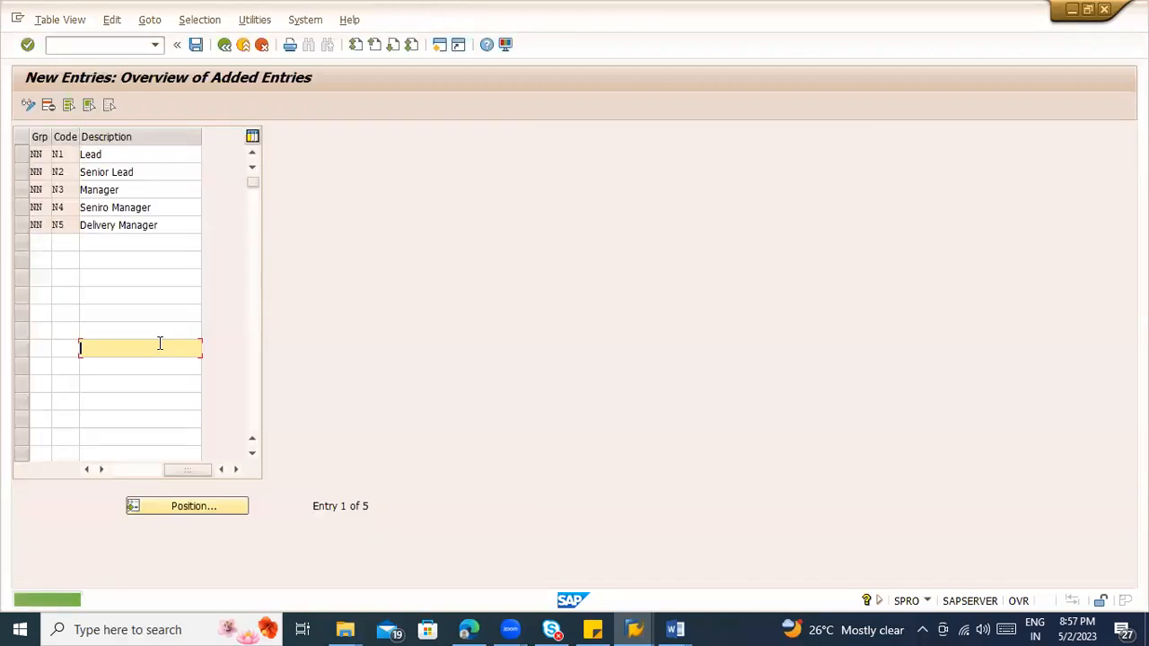
{"action": "left_click", "coordinate": [225, 47]}
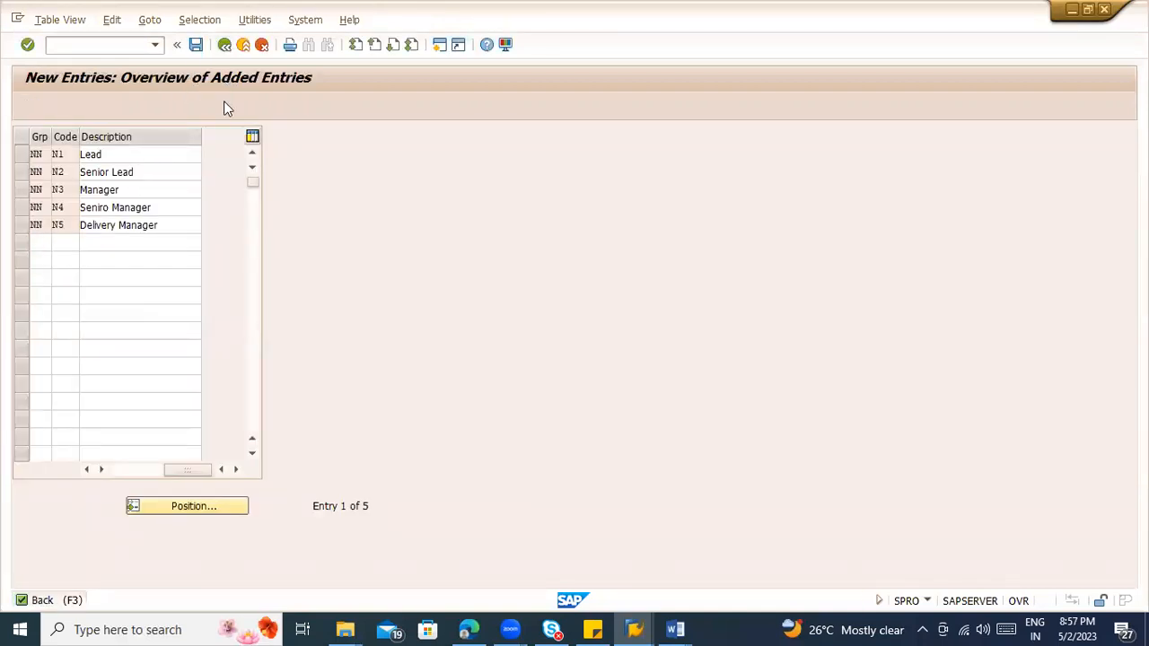
{"action": "left_click", "coordinate": [224, 45]}
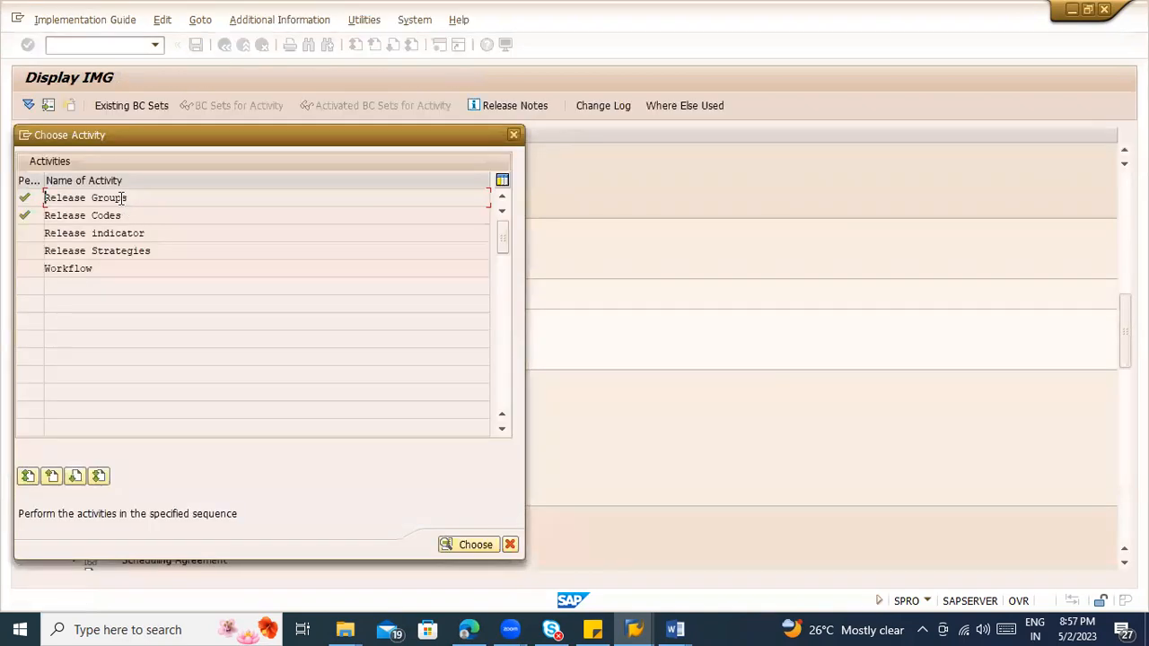
Step: Review release group NN and the Release Indicator overview, returning to the activity list after each
{"action": "double_click", "coordinate": [119, 198]}
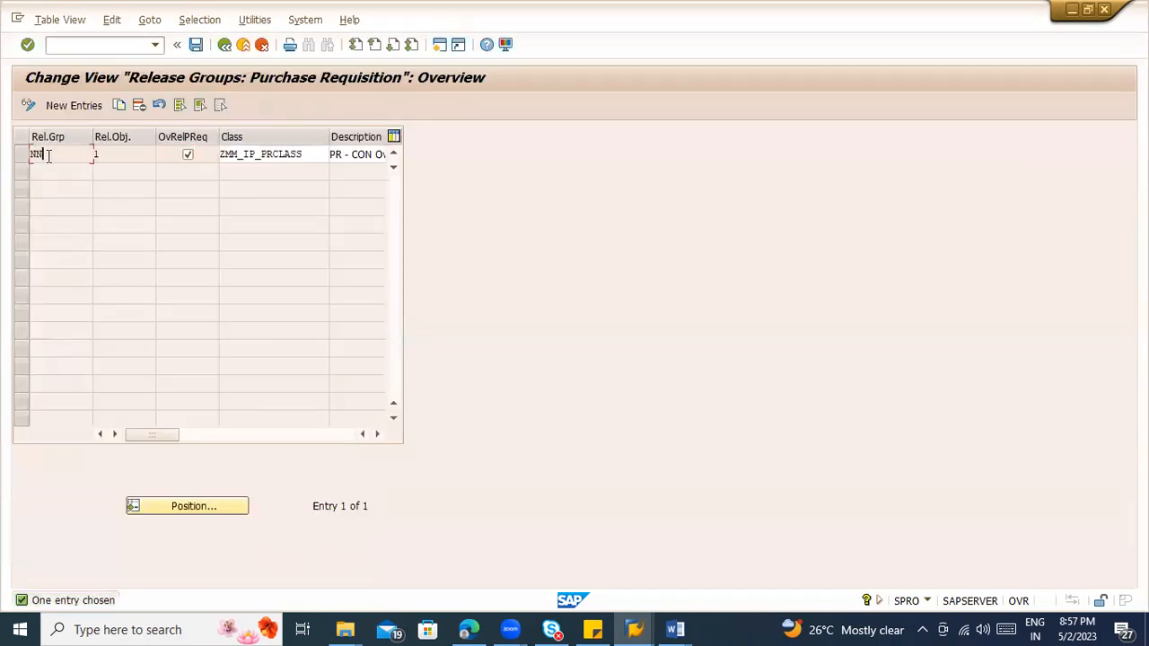
{"action": "left_click", "coordinate": [225, 44]}
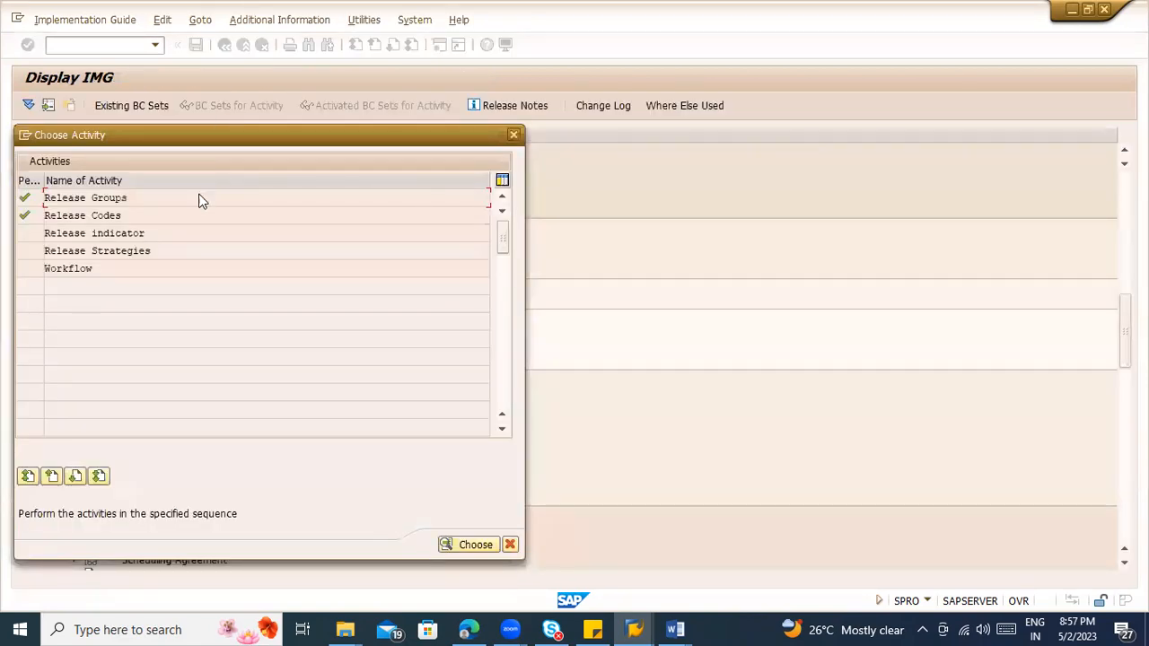
{"action": "left_click", "coordinate": [130, 234]}
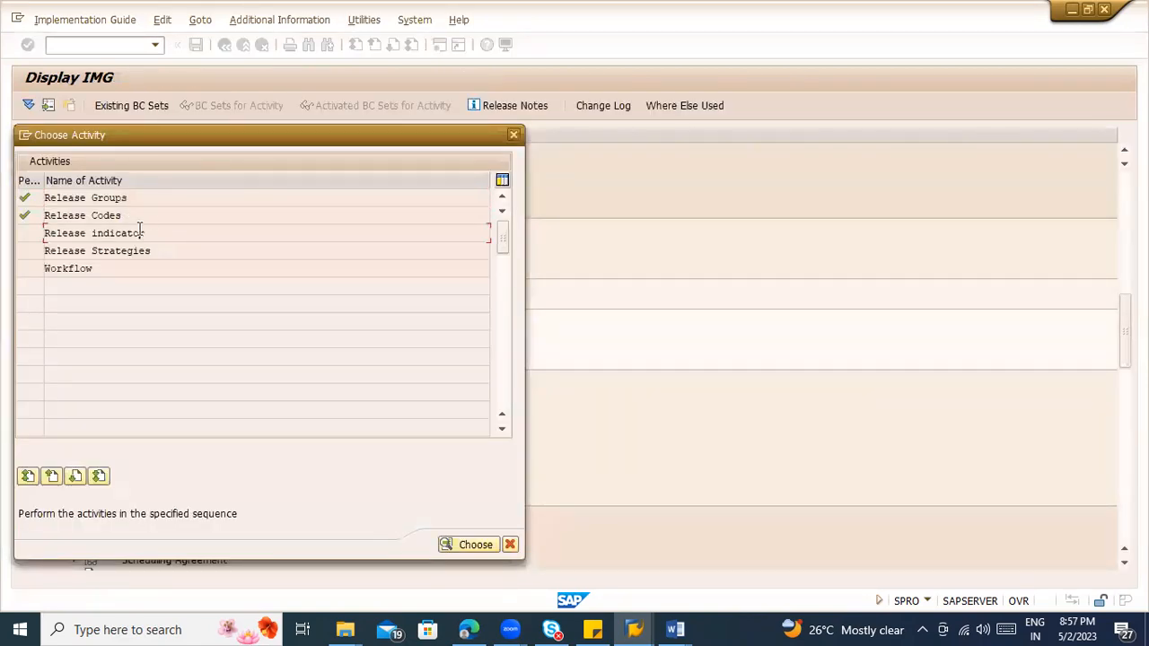
{"action": "double_click", "coordinate": [130, 233]}
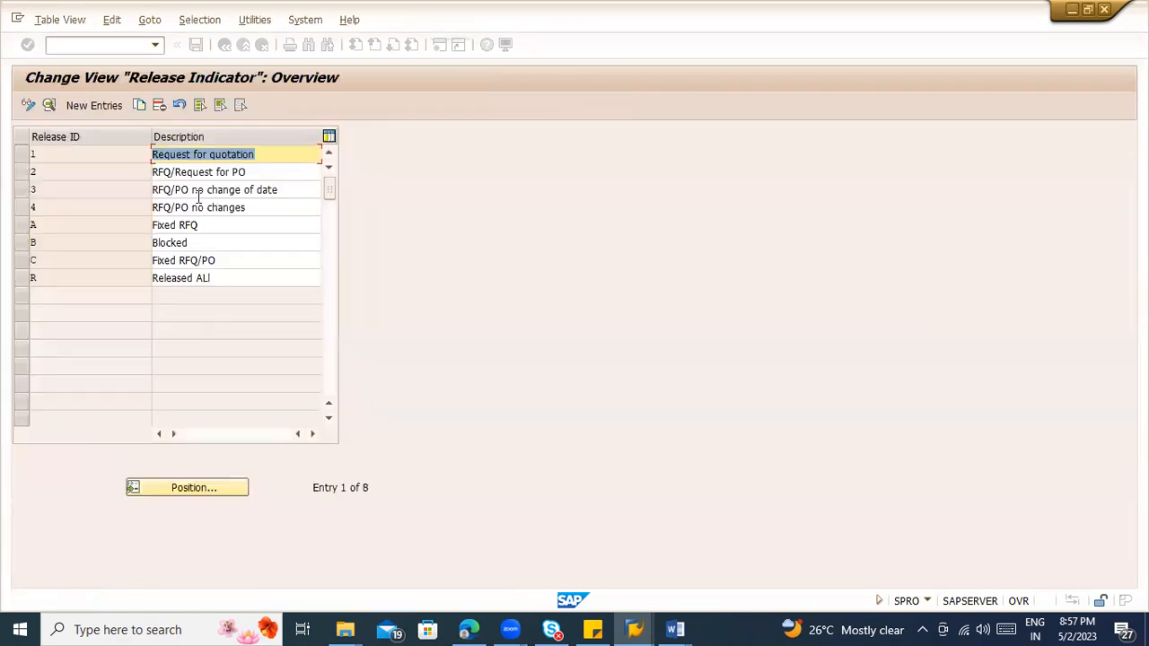
{"action": "left_click", "coordinate": [224, 45]}
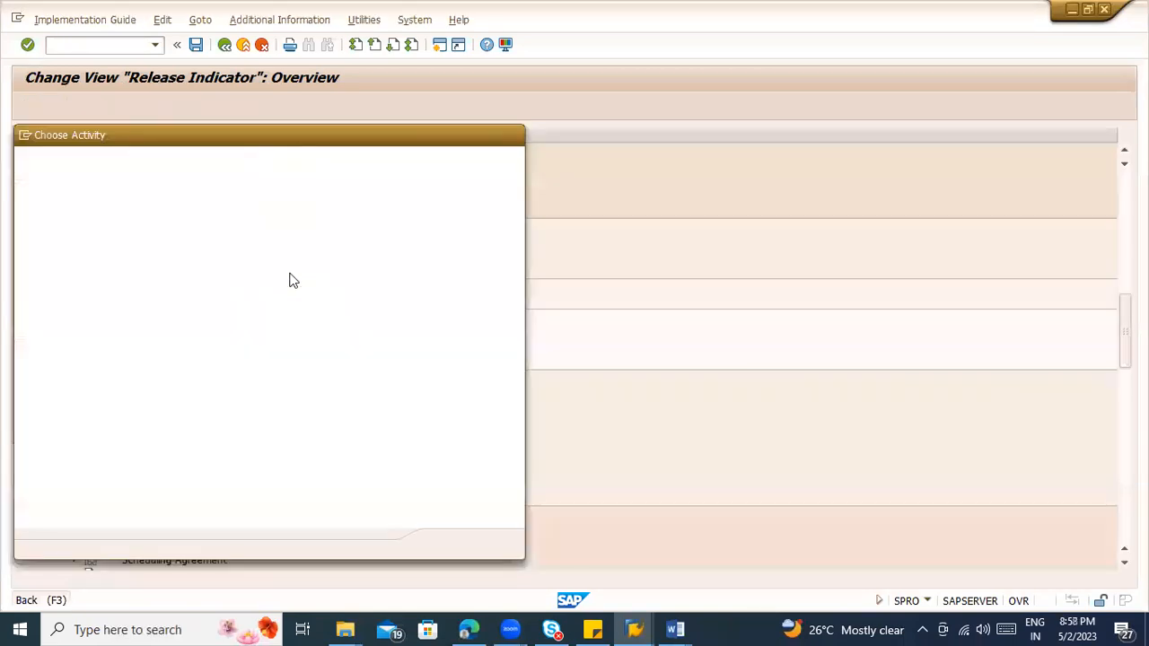
Step: Reopen the Release Indicator overview, examine the details of indicator R and return to the overview
{"action": "double_click", "coordinate": [88, 234]}
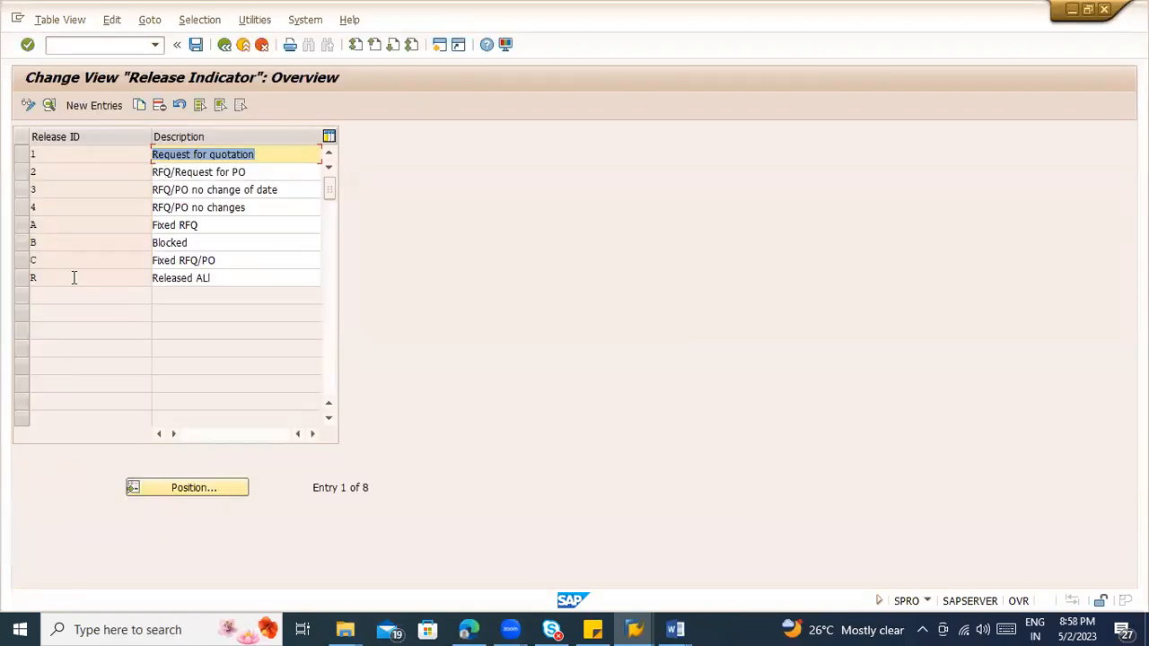
{"action": "double_click", "coordinate": [74, 277]}
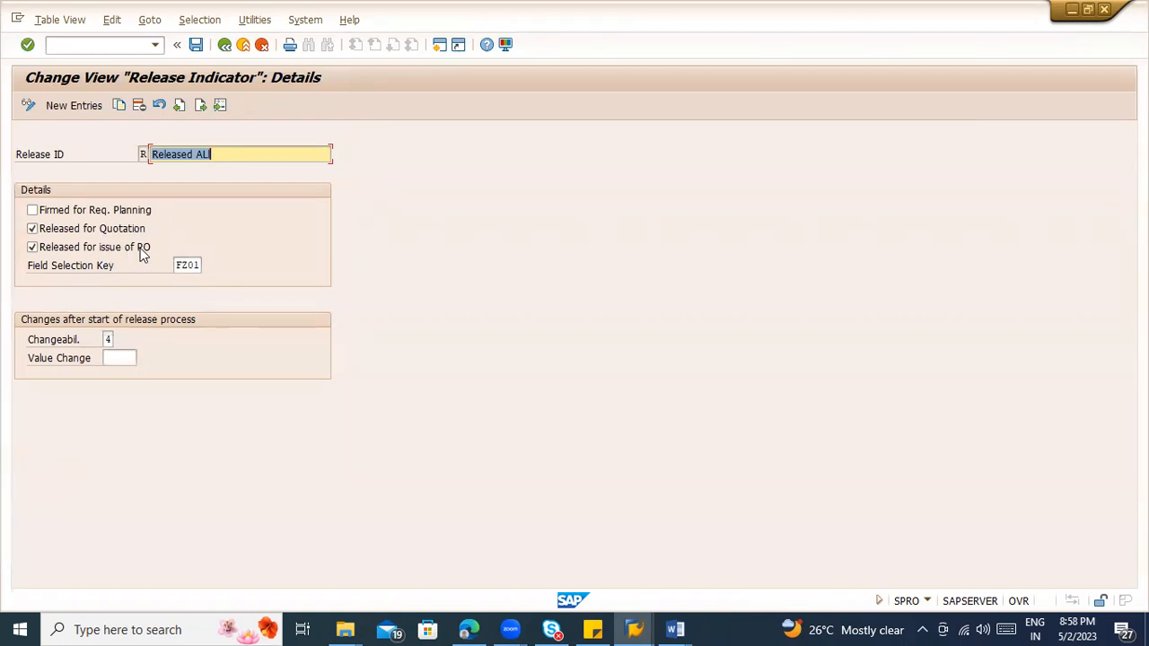
{"action": "left_click", "coordinate": [229, 154]}
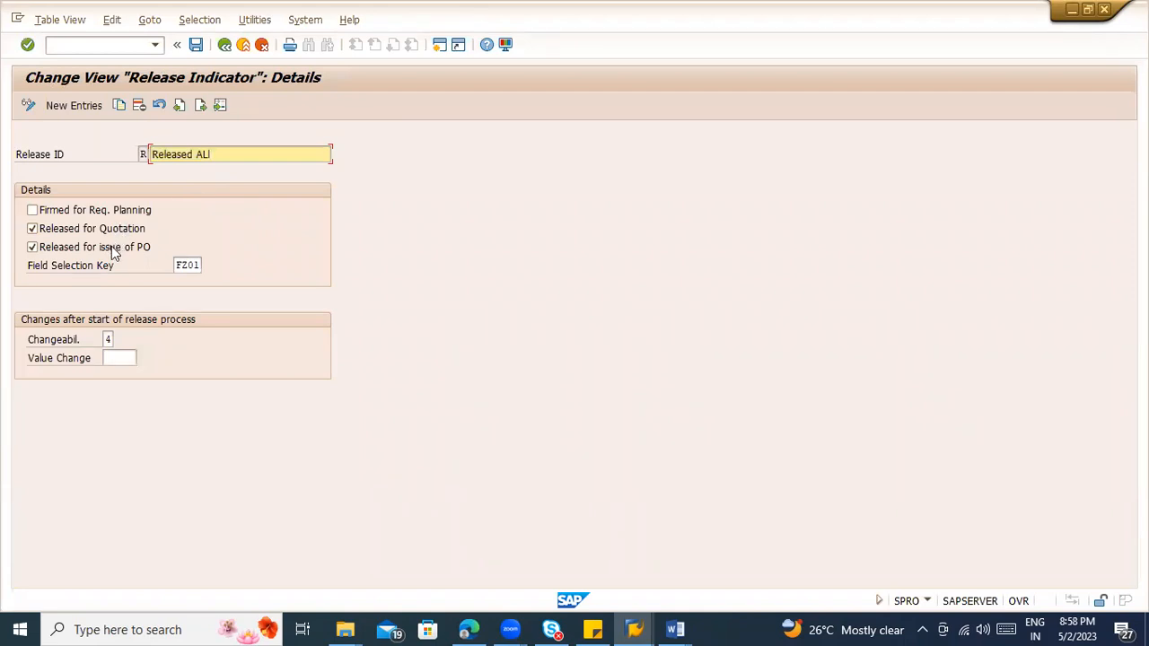
{"action": "left_click", "coordinate": [224, 44]}
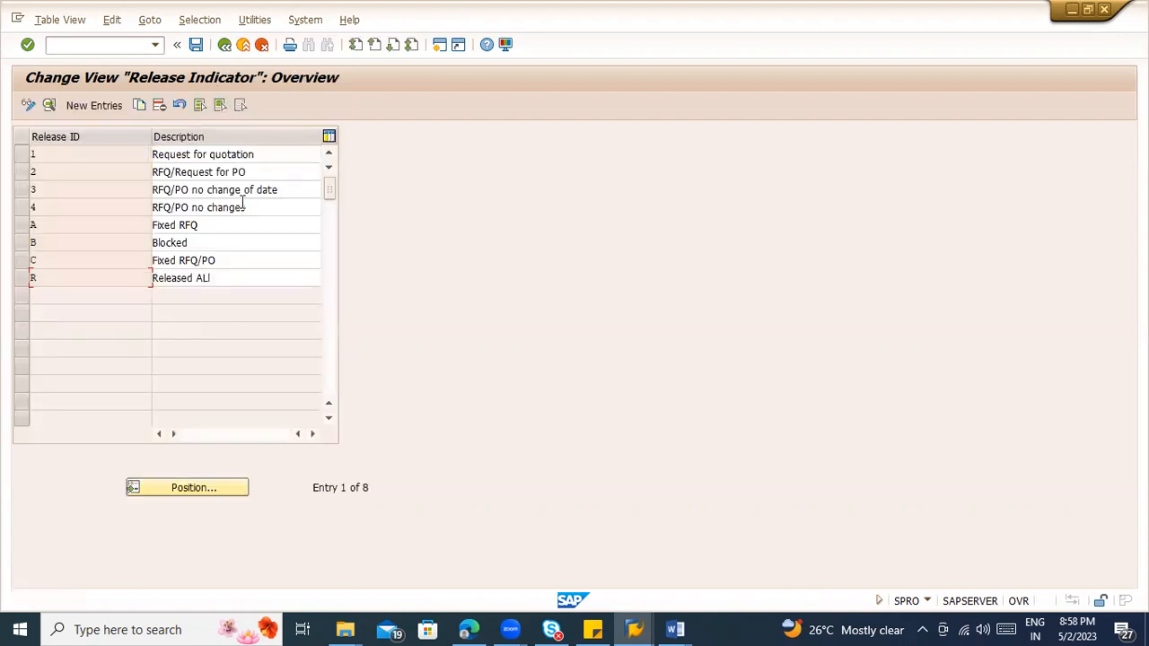
Step: Examine the details of release indicators 1, Request for quotation, and 2, RFQ/Request for PO, returning to the overview after each
{"action": "double_click", "coordinate": [231, 154]}
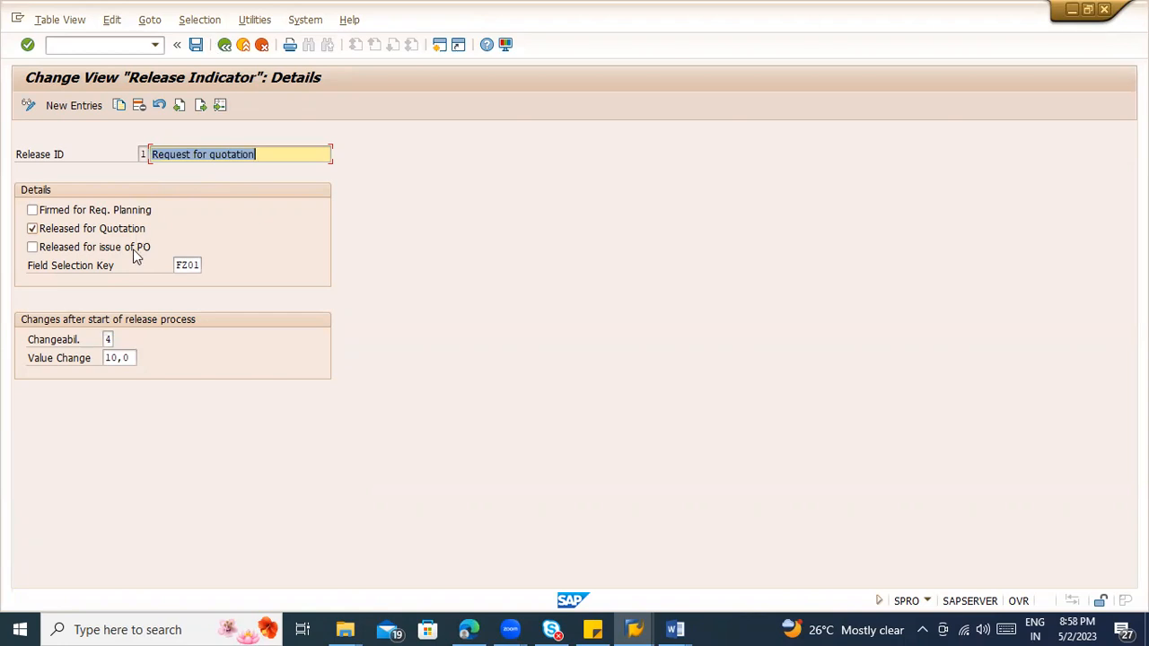
{"action": "left_click", "coordinate": [224, 45]}
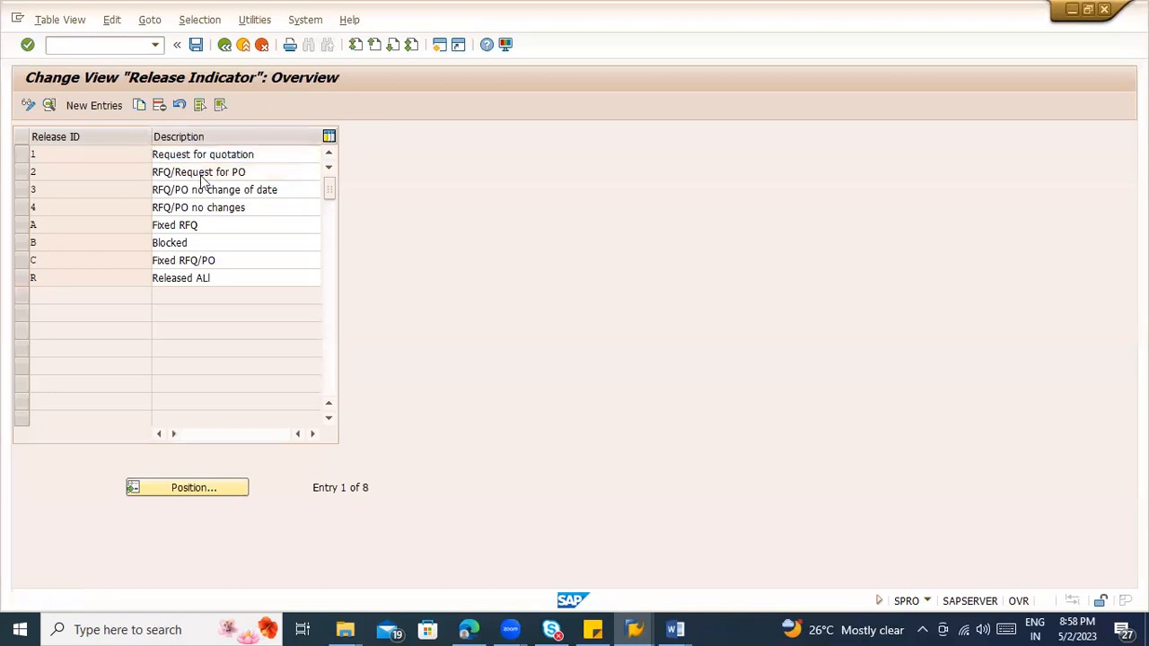
{"action": "double_click", "coordinate": [200, 174]}
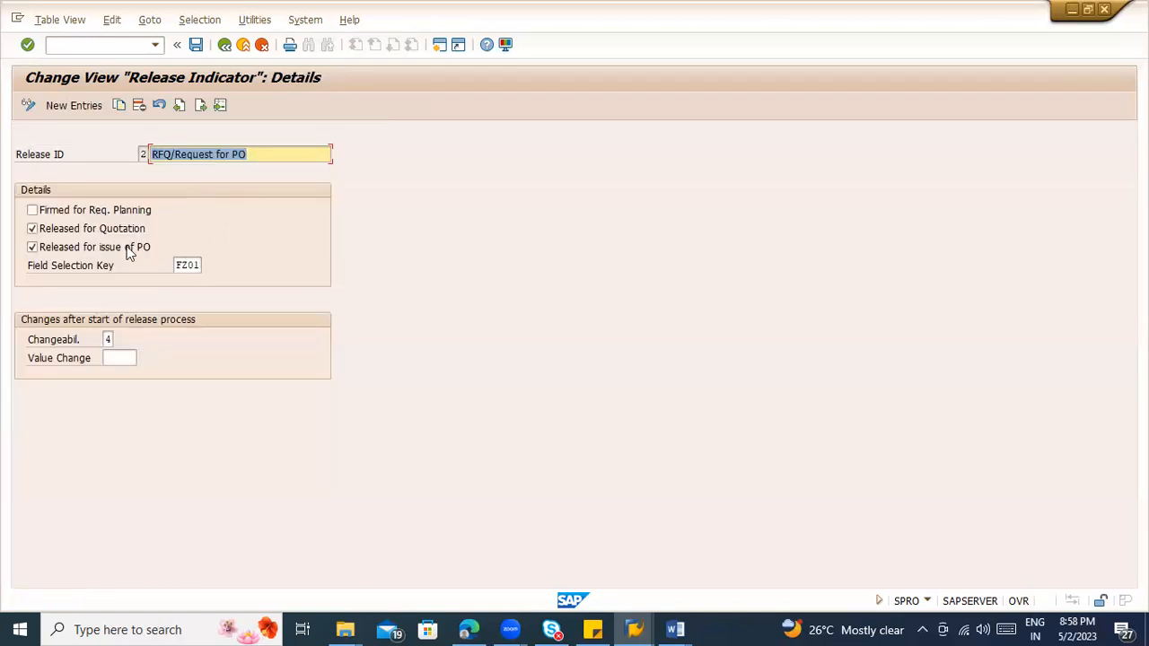
{"action": "left_click", "coordinate": [222, 46]}
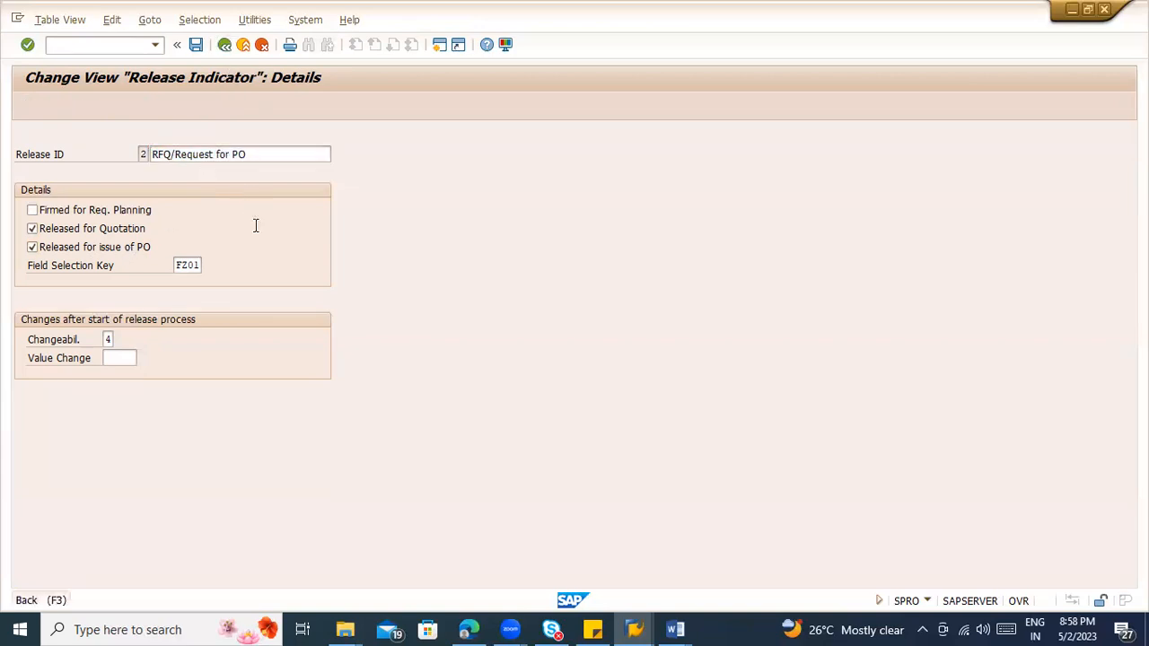
{"action": "left_click", "coordinate": [231, 212]}
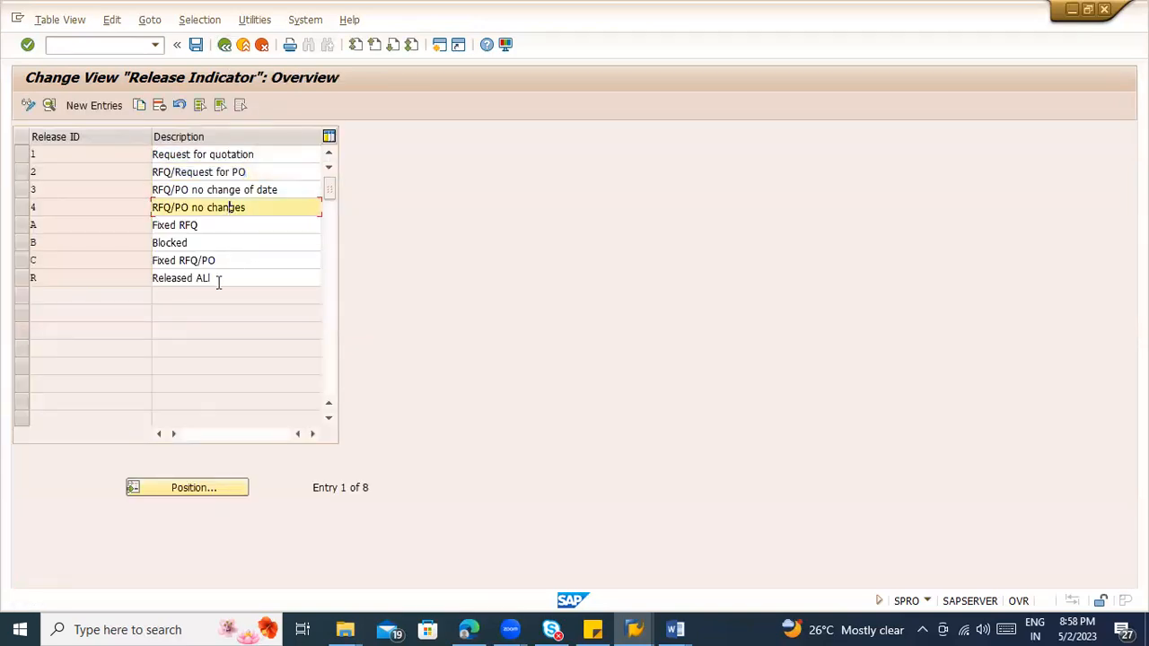
Step: Open release indicator 1 and examine the changeability options, including Cannot be changed and Changeable, no new determination of strategy
{"action": "double_click", "coordinate": [227, 155]}
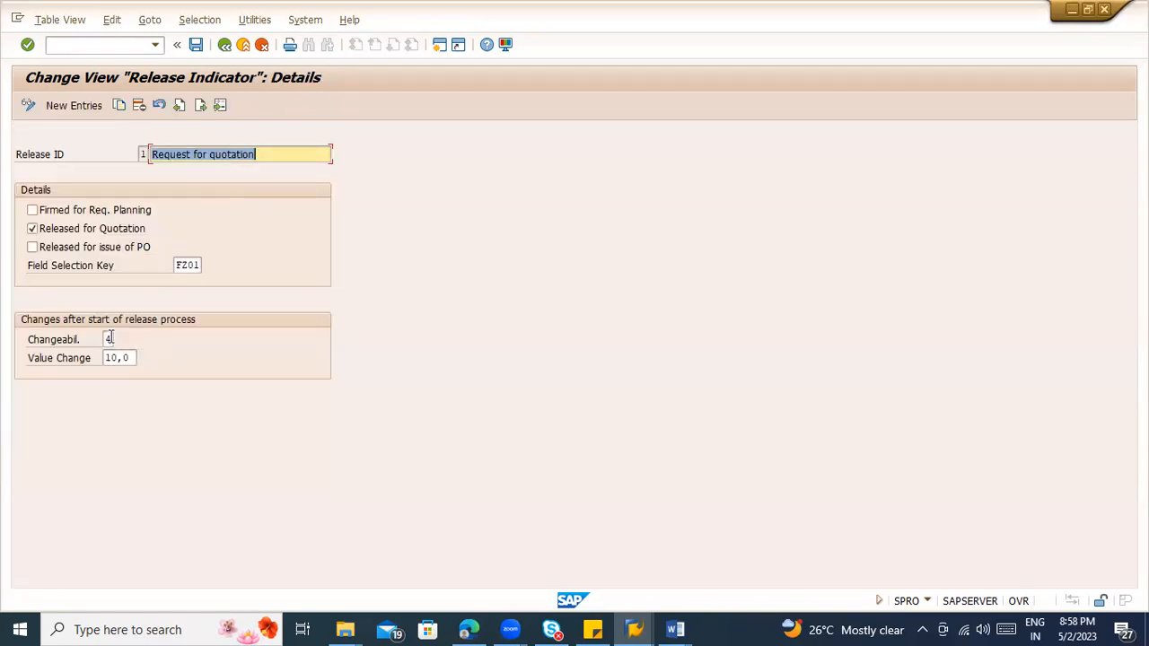
{"action": "left_click", "coordinate": [109, 339]}
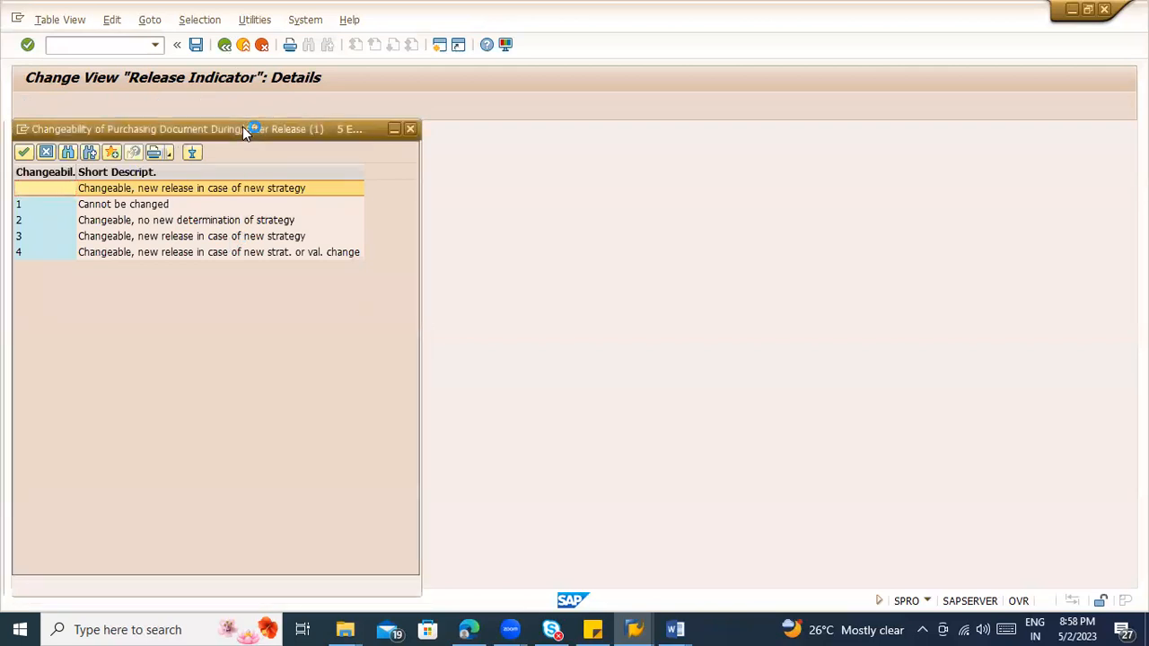
{"action": "left_click", "coordinate": [126, 204]}
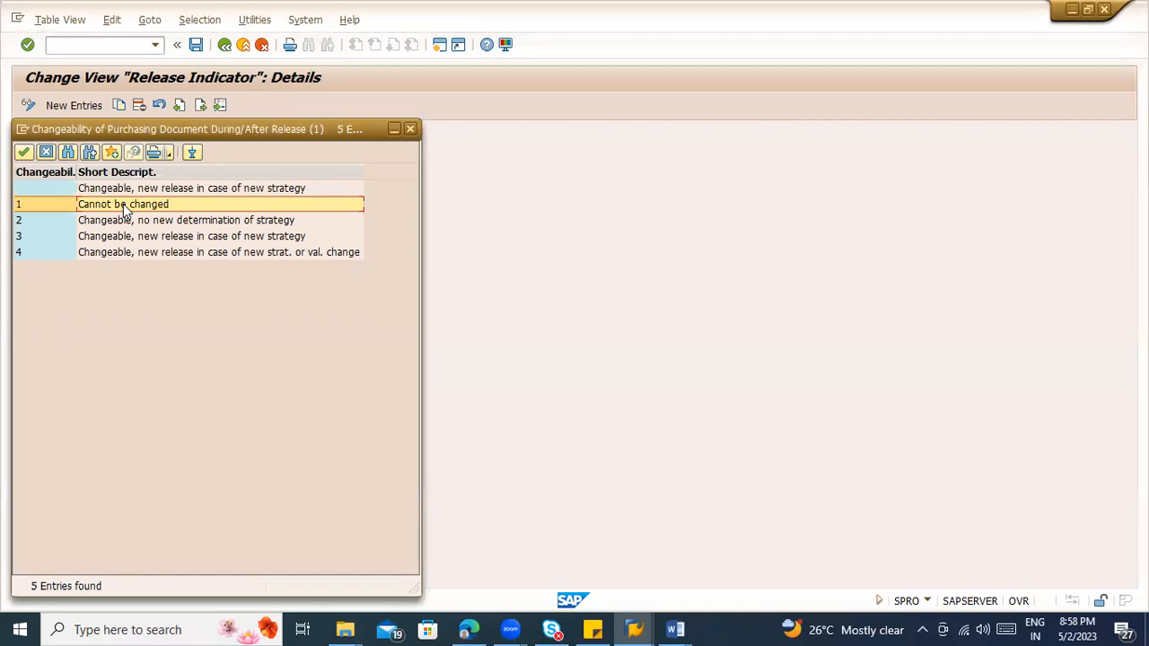
{"action": "left_click", "coordinate": [175, 223]}
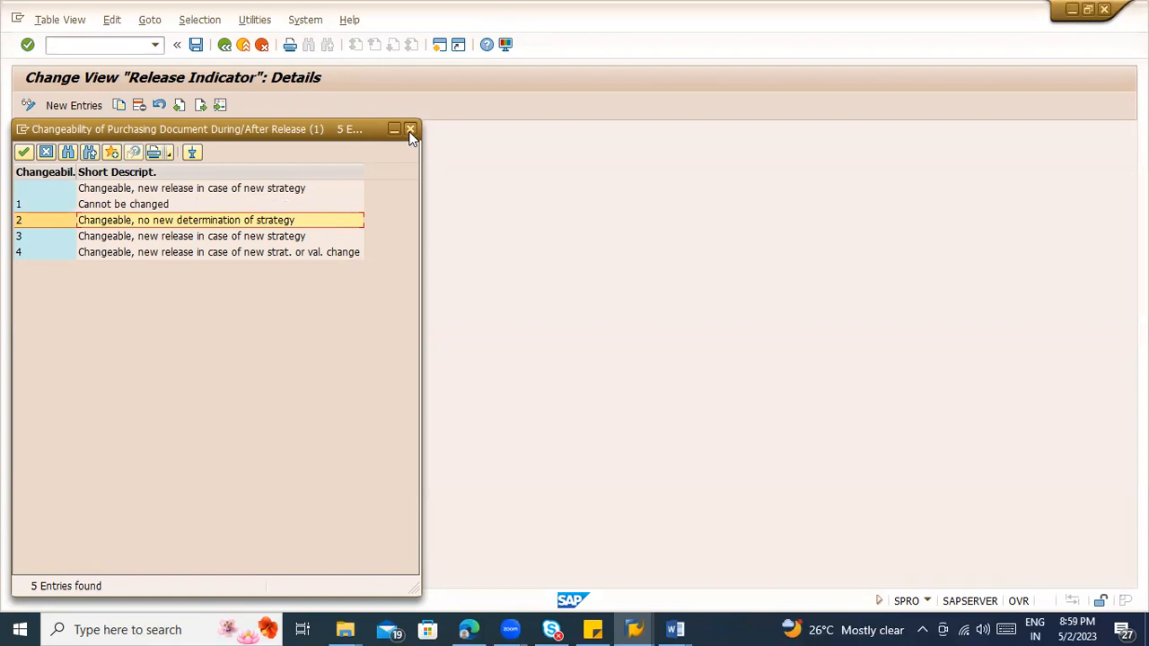
Step: Close the changeability value list, check the field selection key of release indicator 1 and return to the activity list
{"action": "left_click", "coordinate": [411, 133]}
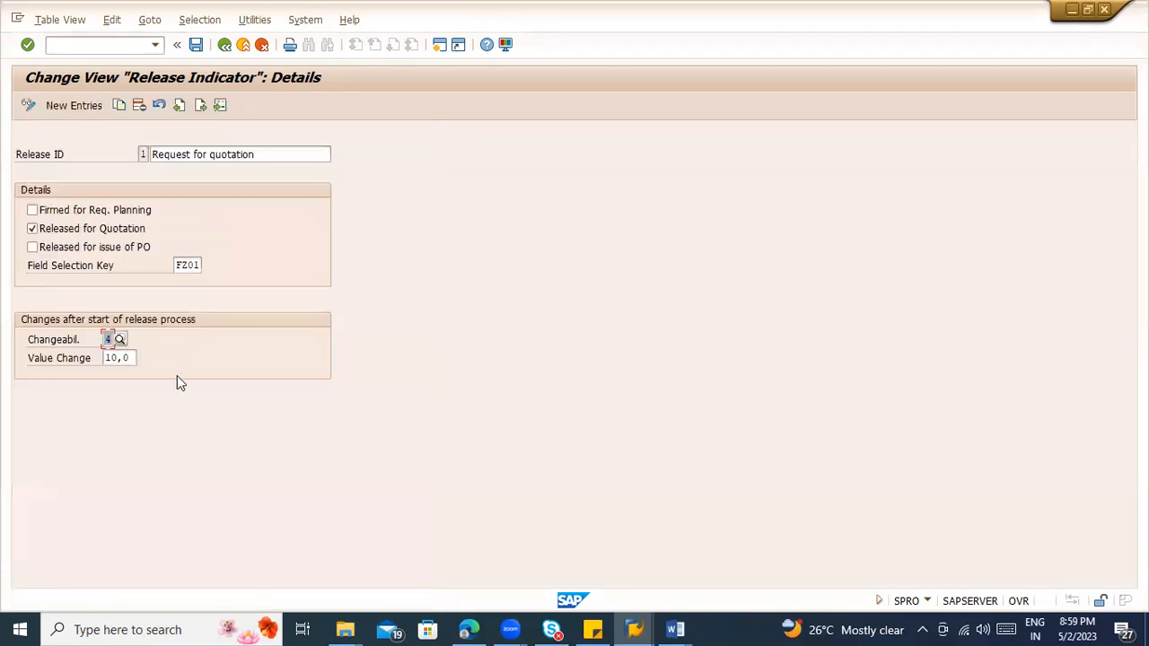
{"action": "left_click", "coordinate": [178, 263]}
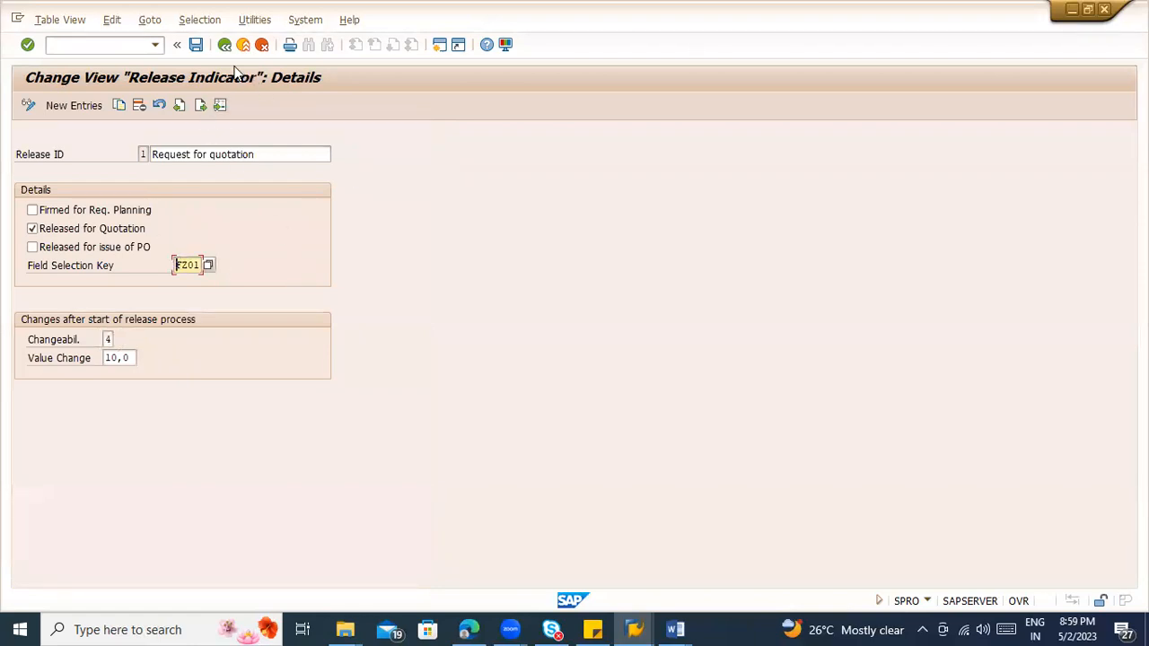
{"action": "key", "text": "F3"}
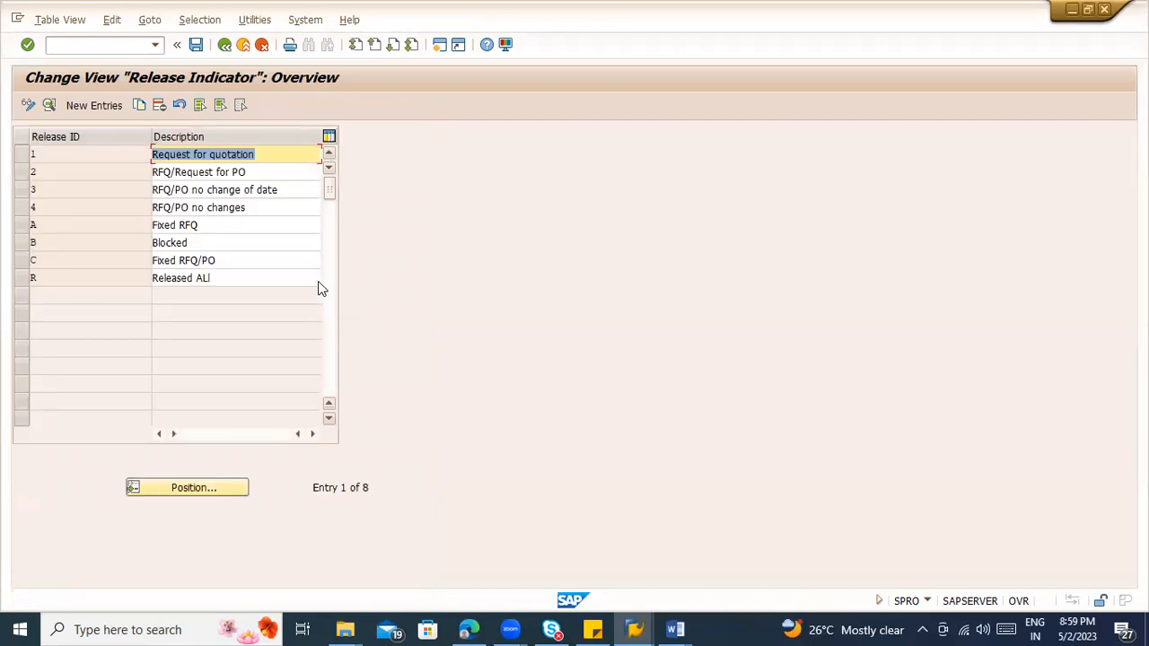
{"action": "key", "text": "F3"}
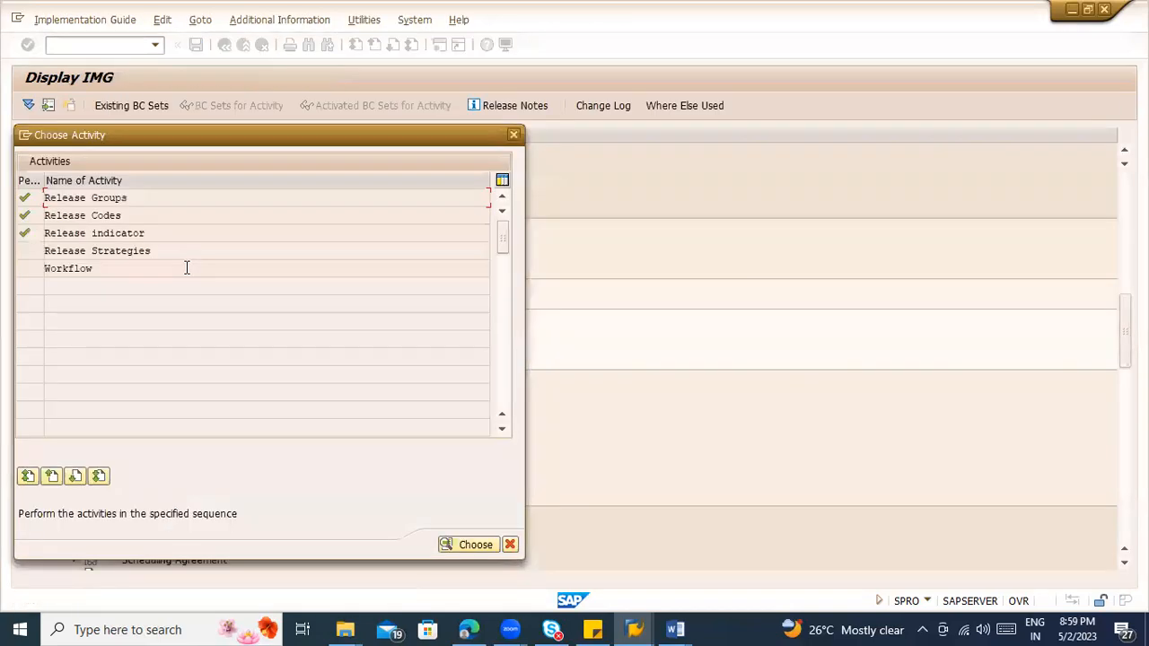
Step: Create a new release strategy S1 in release group NN with the description "< 10000 for consumab"
{"action": "double_click", "coordinate": [142, 254]}
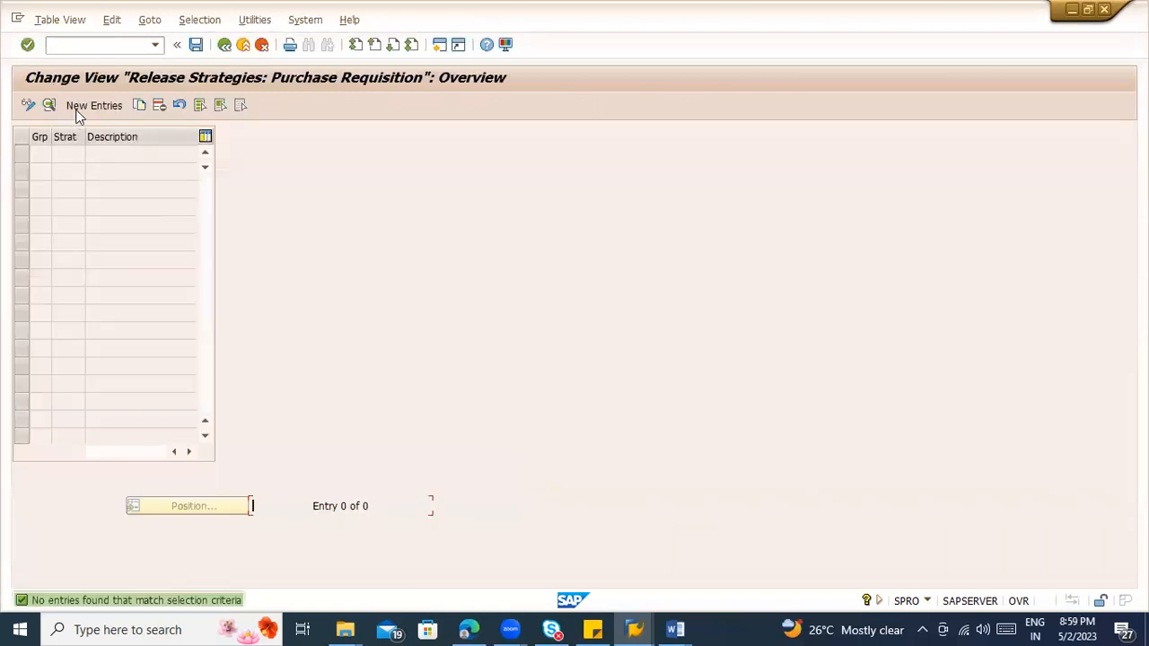
{"action": "left_click", "coordinate": [77, 109]}
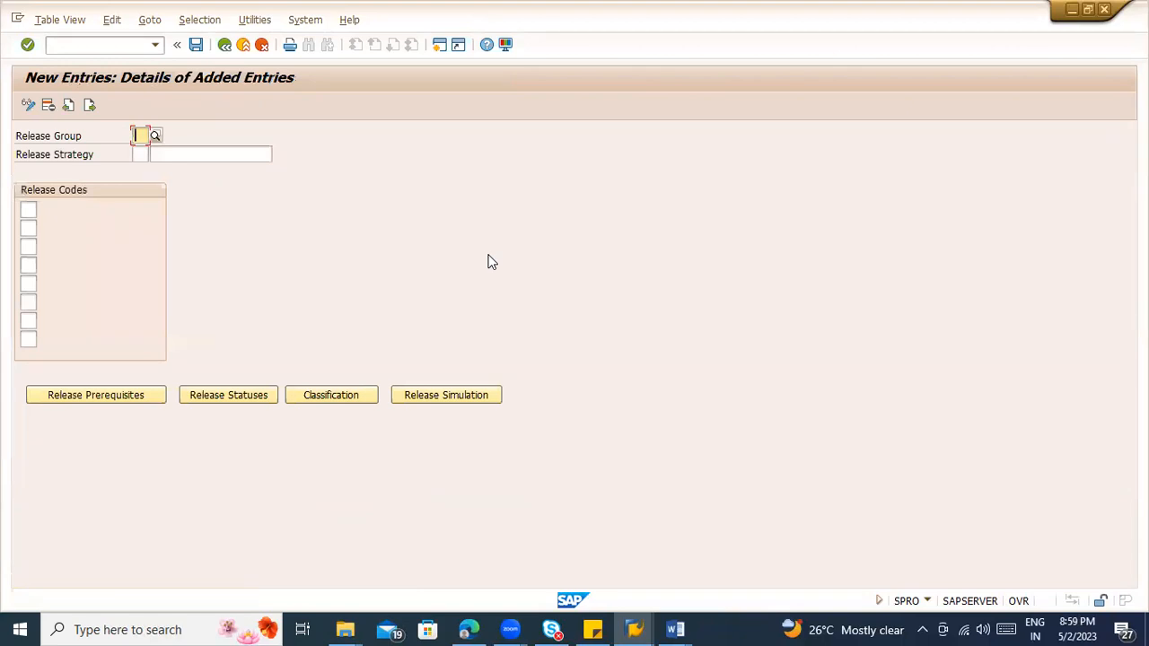
{"action": "type", "text": "NN"}
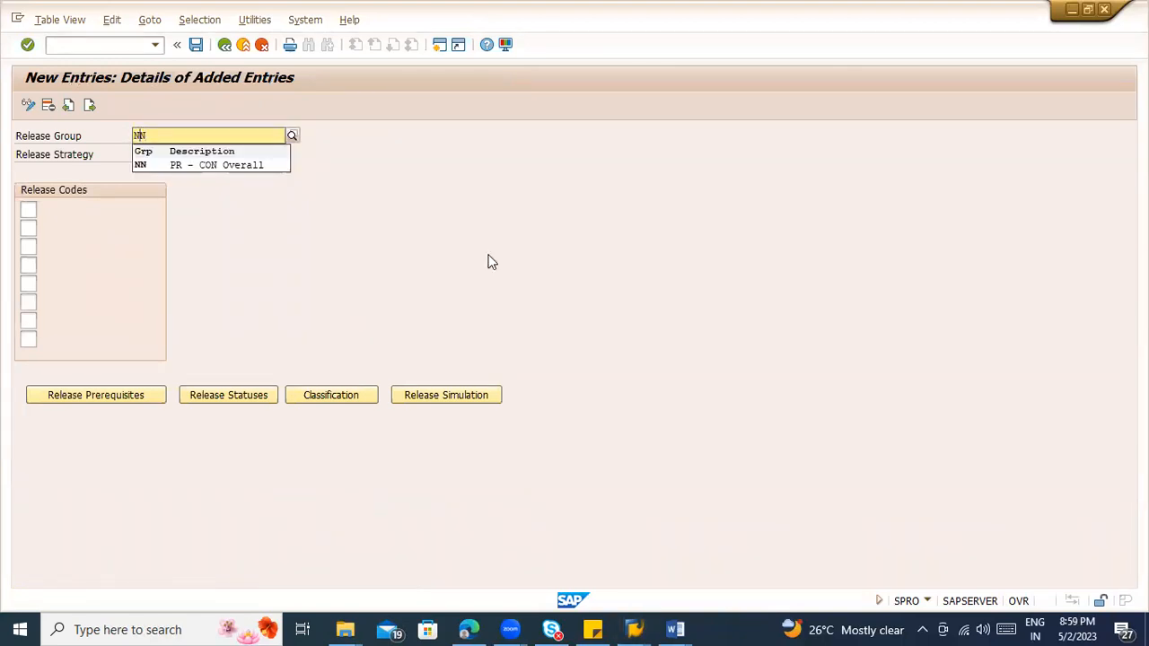
{"action": "key", "text": "Down"}
{"action": "key", "text": "Return"}
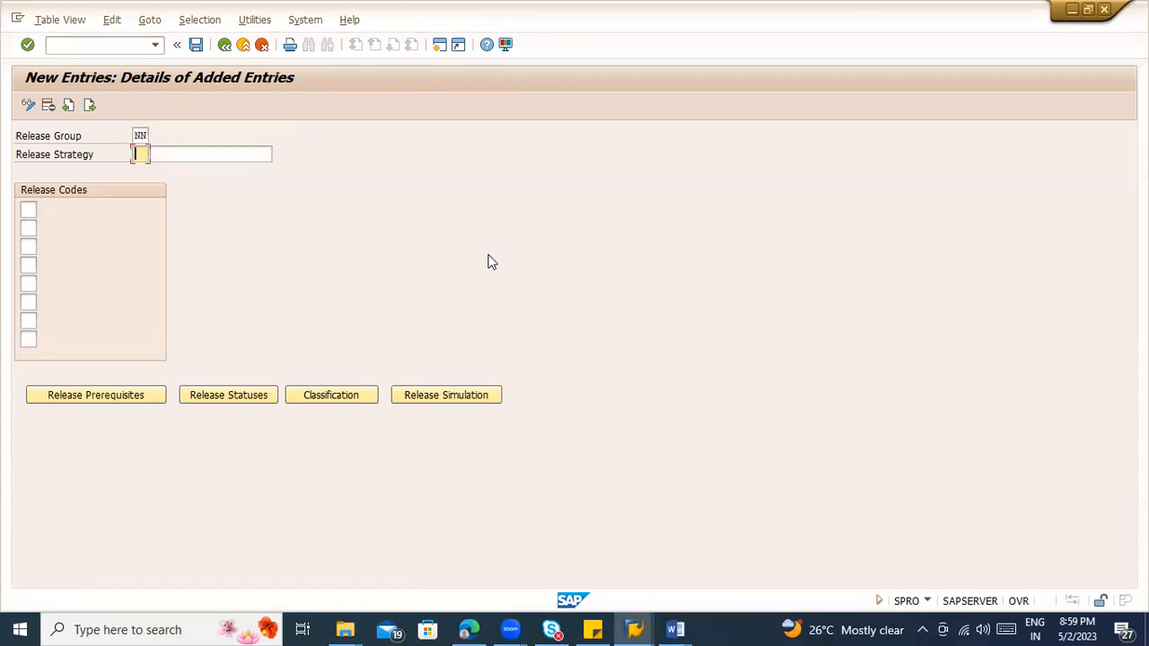
{"action": "key", "text": "Tab"}
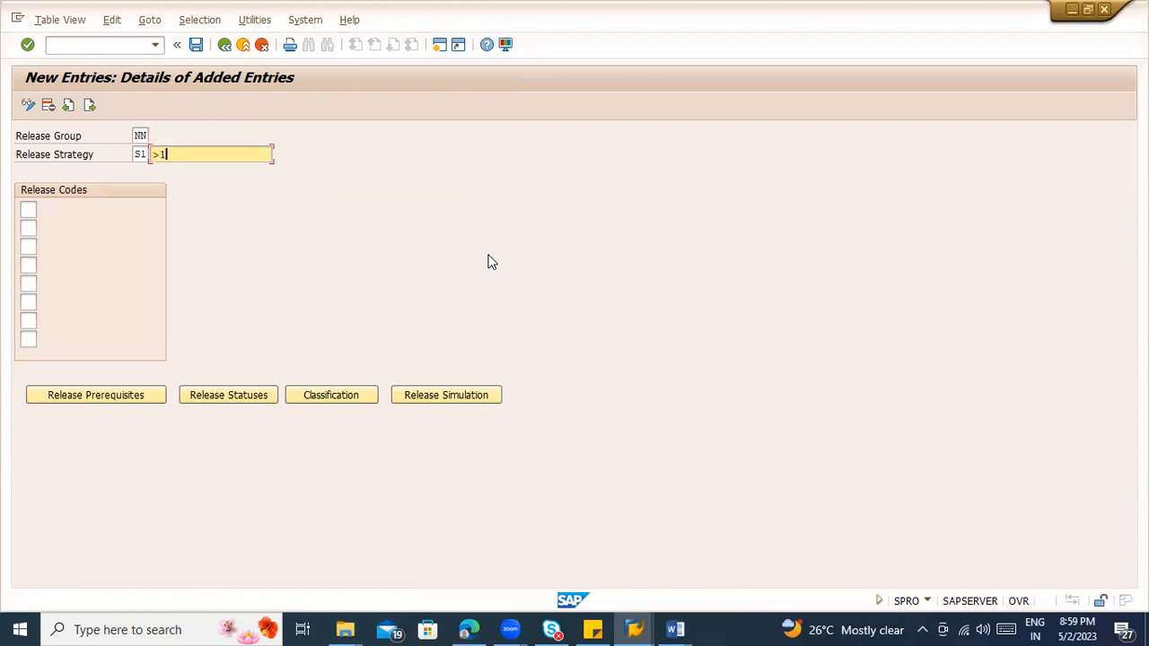
{"action": "type", "text": "< 10000 for consumab"}
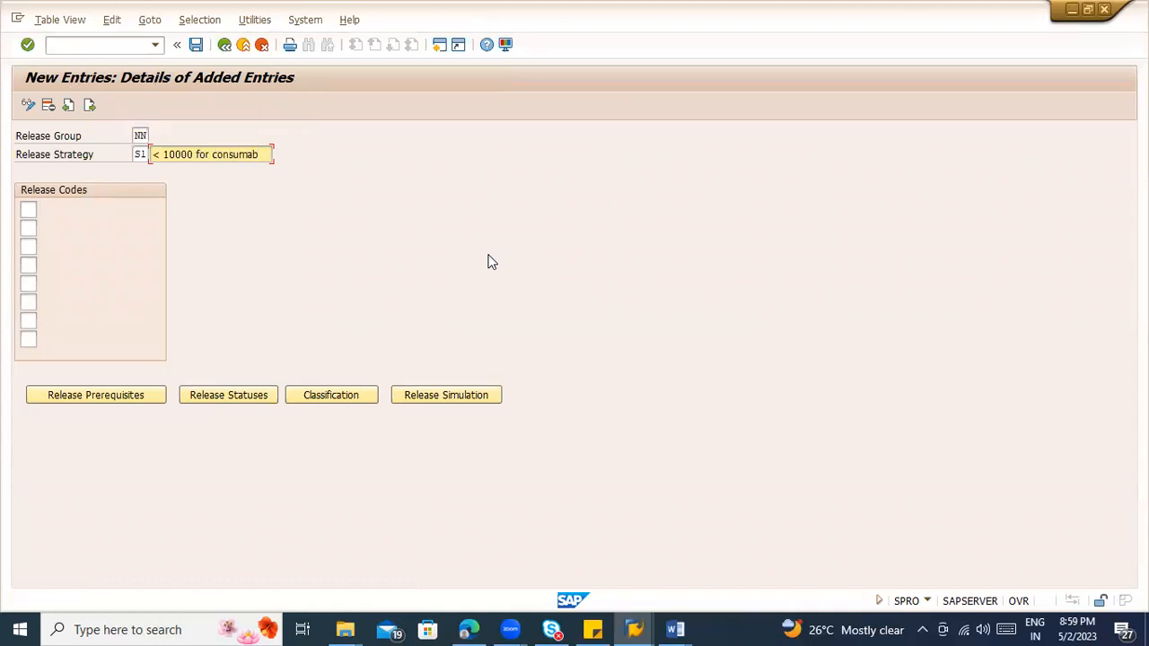
Step: Assign release codes N1 and N2 to strategy S1 and check their descriptions
{"action": "left_click", "coordinate": [28, 209]}
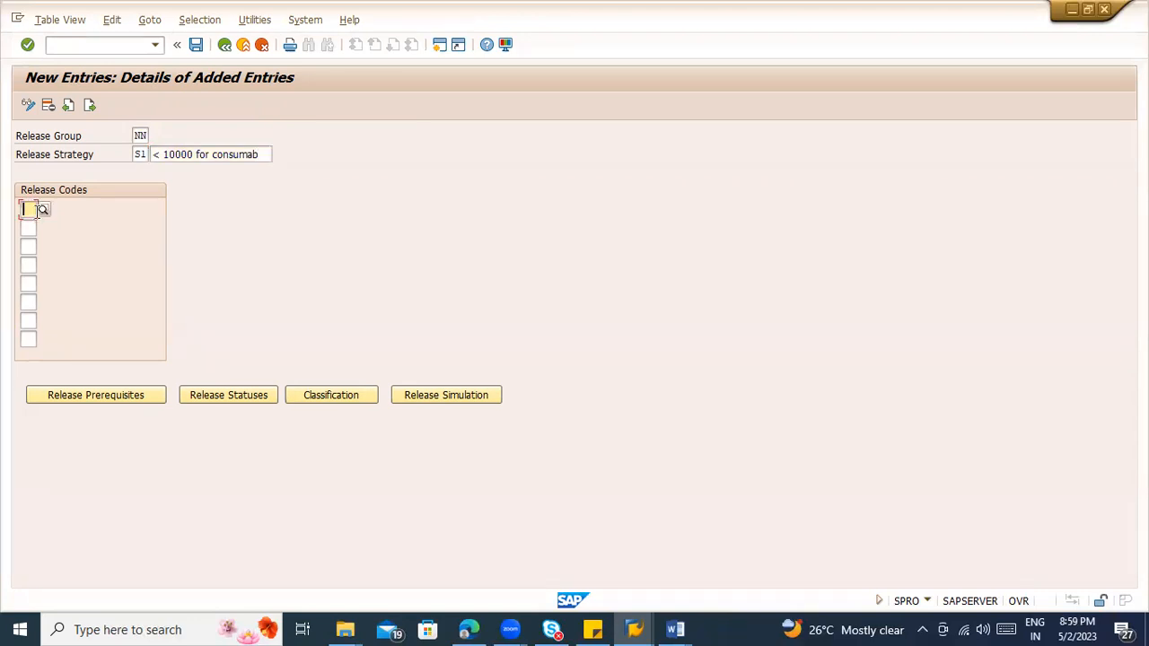
{"action": "type", "text": "N1"}
{"action": "key", "text": "Down"}
{"action": "key", "text": "Return"}
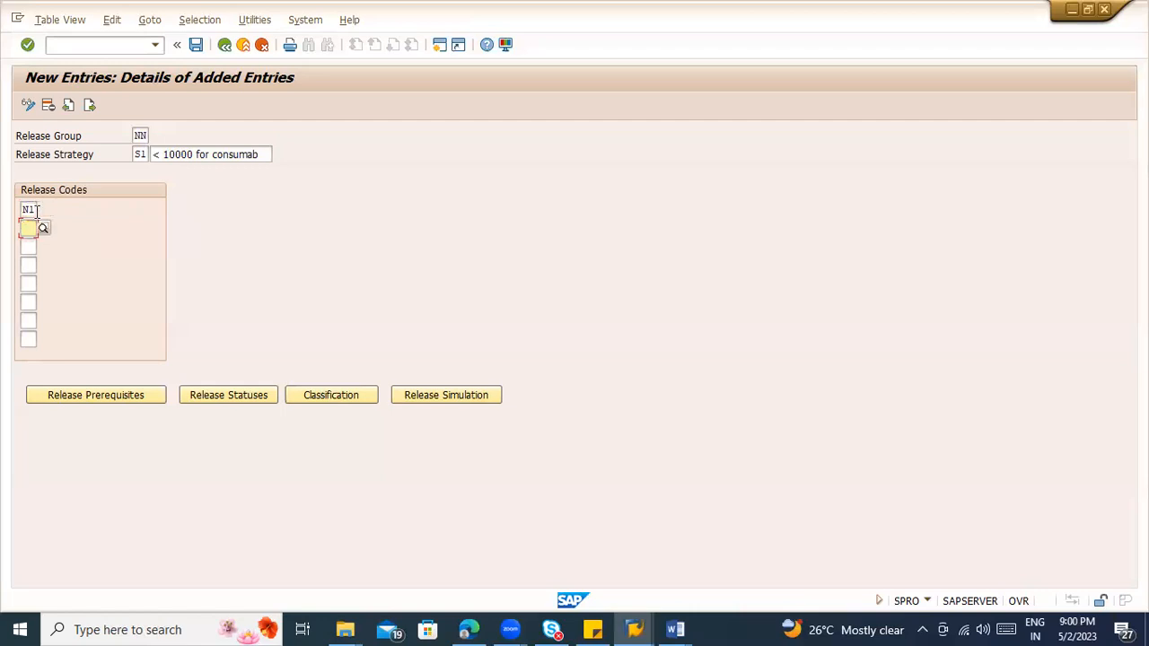
{"action": "type", "text": "N2"}
{"action": "key", "text": "Return"}
{"action": "left_click_drag", "start_coordinate": [54, 215], "coordinate": [73, 232]}
{"action": "left_click", "coordinate": [73, 232]}
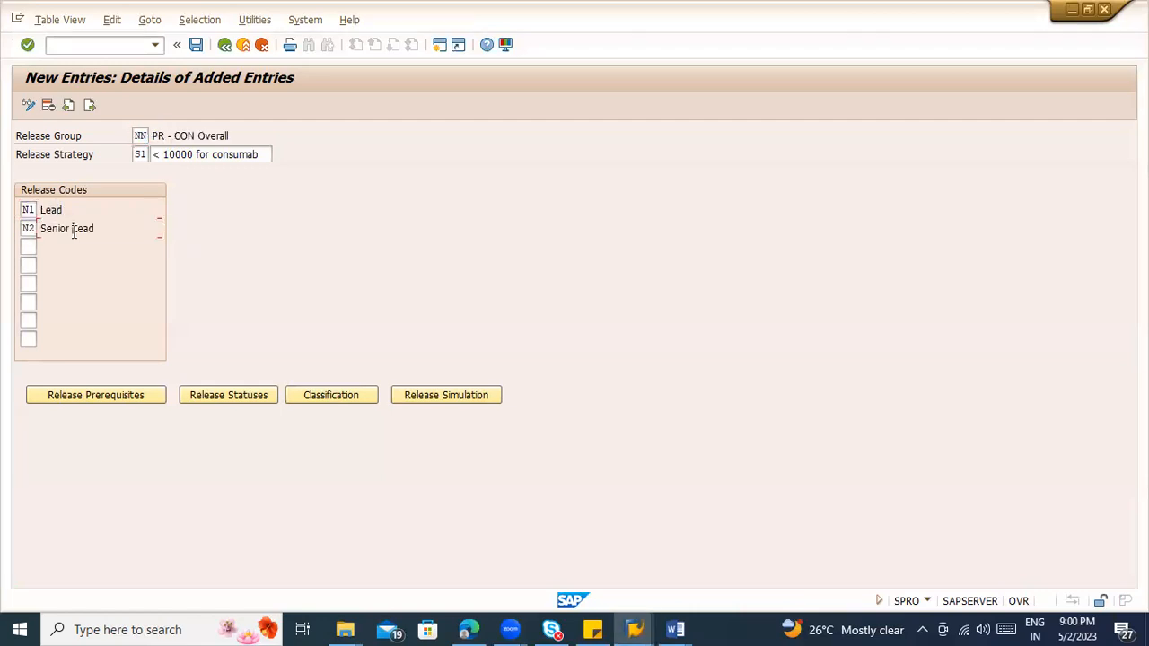
{"action": "left_click", "coordinate": [206, 153]}
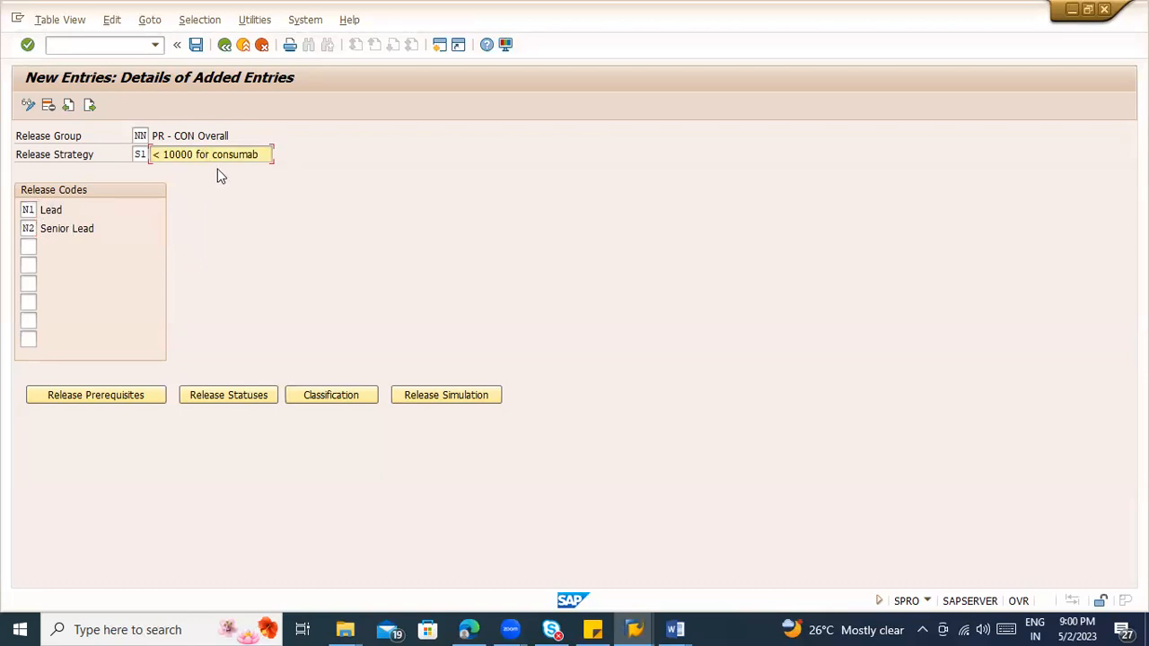
Step: Set the release prerequisites of strategy S1 so that code N2 requires N1
{"action": "left_click", "coordinate": [93, 392]}
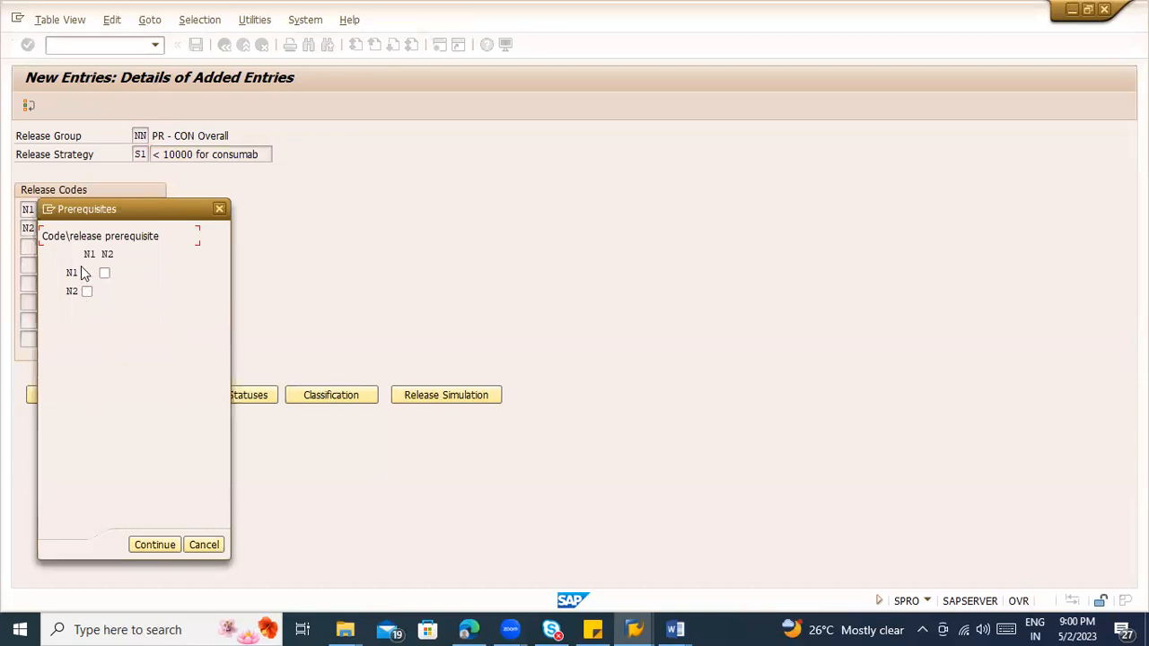
{"action": "left_click", "coordinate": [87, 292]}
{"action": "key", "text": "Return"}
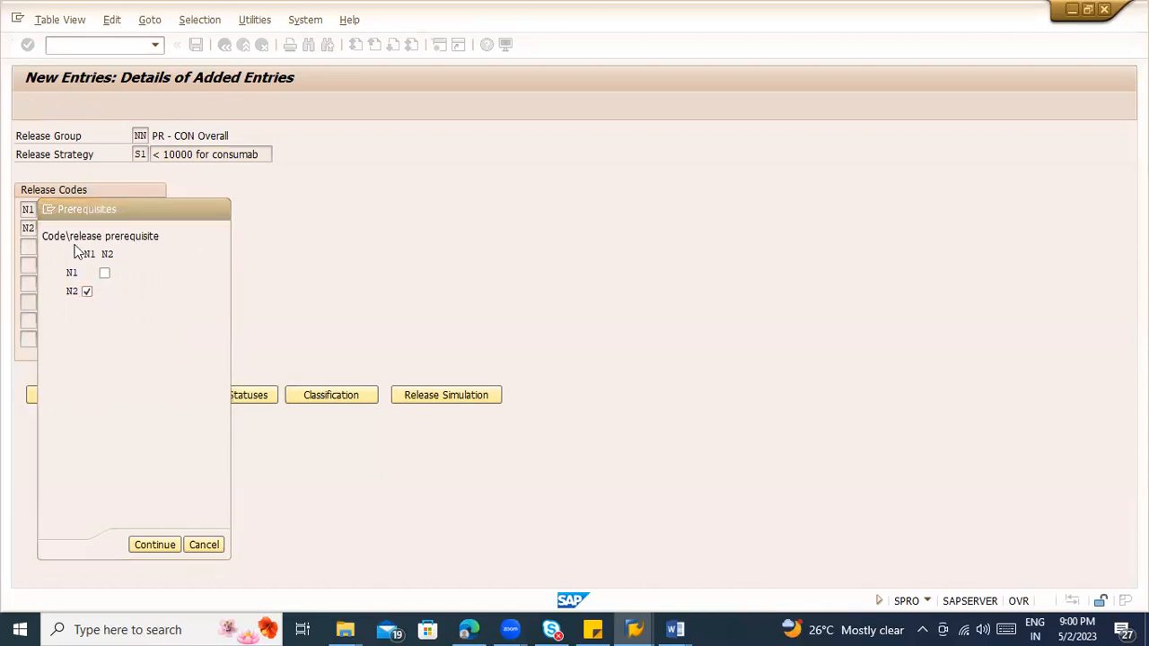
Step: Add N3 as the third release code of strategy S1
{"action": "left_click", "coordinate": [28, 248]}
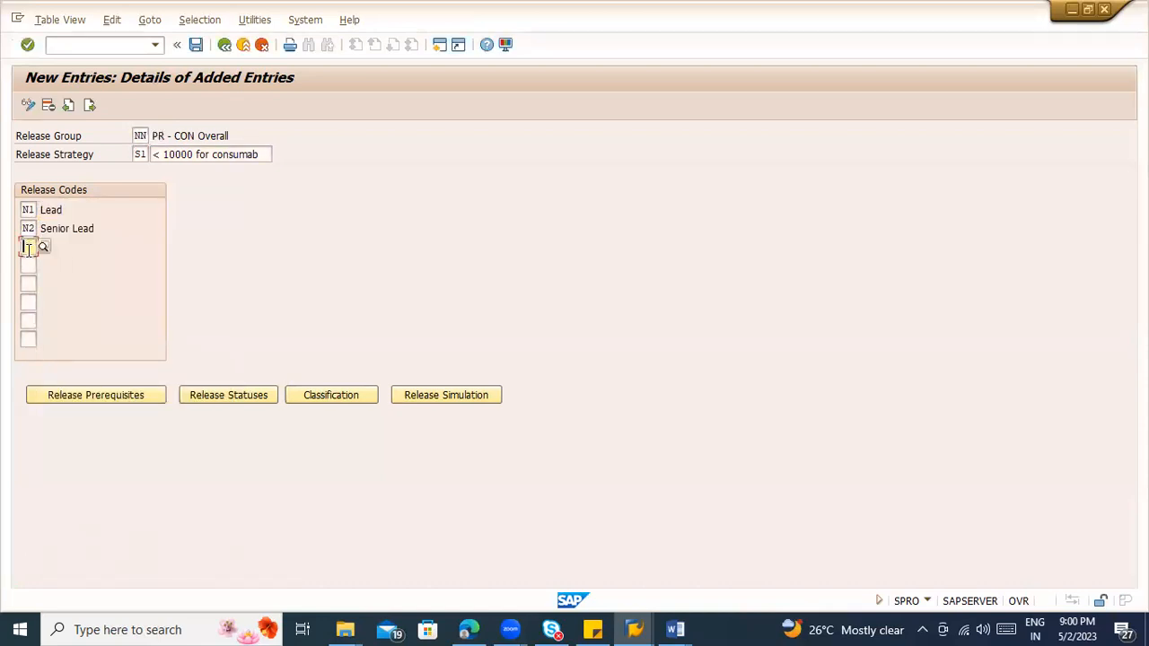
{"action": "type", "text": "N3"}
{"action": "key", "text": "Return"}
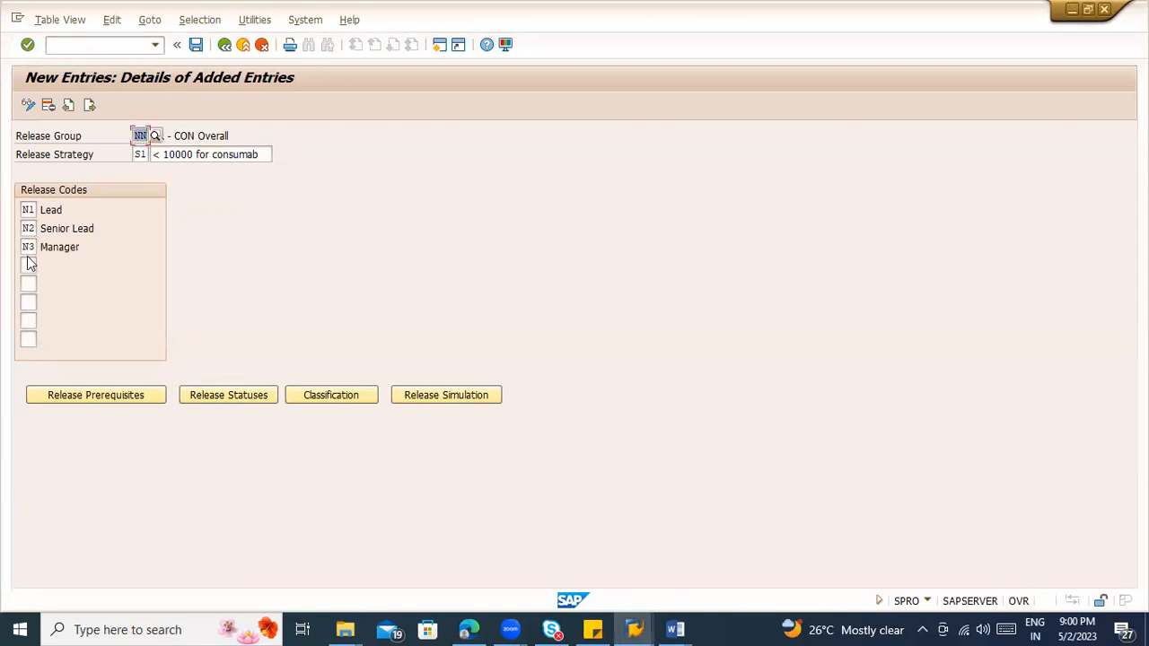
Step: Set N2 as a release prerequisite for code N3, accept the prerequisites and save the strategy
{"action": "left_click", "coordinate": [74, 395]}
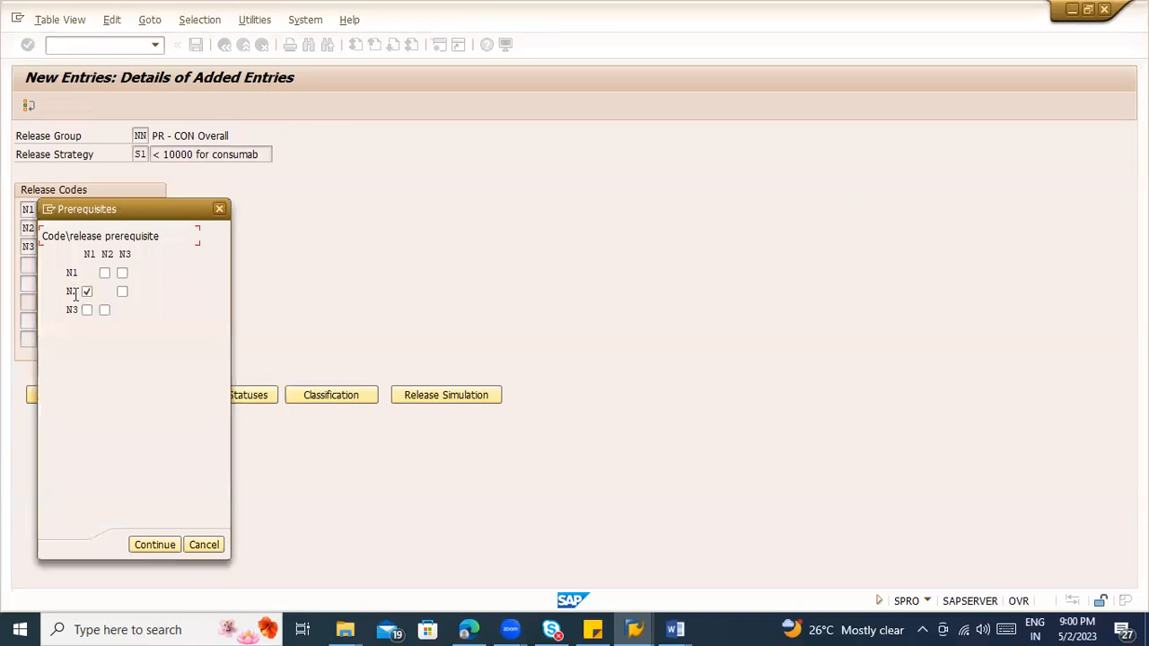
{"action": "left_click", "coordinate": [86, 314]}
{"action": "left_click", "coordinate": [104, 310]}
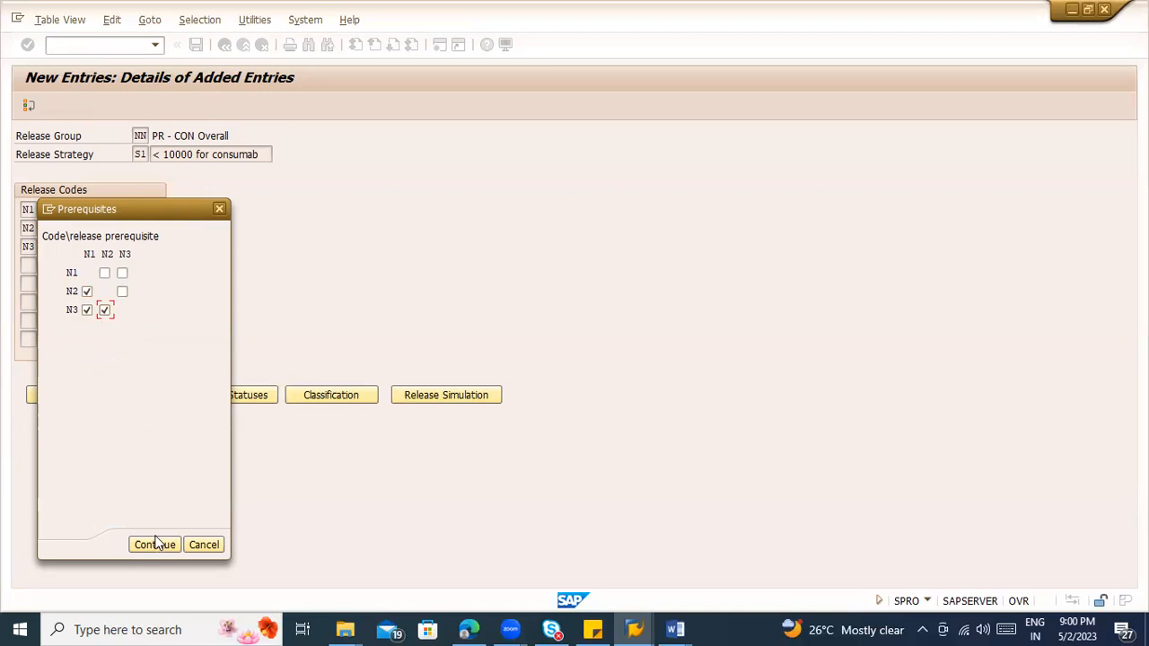
{"action": "left_click", "coordinate": [86, 309]}
{"action": "left_click", "coordinate": [151, 544]}
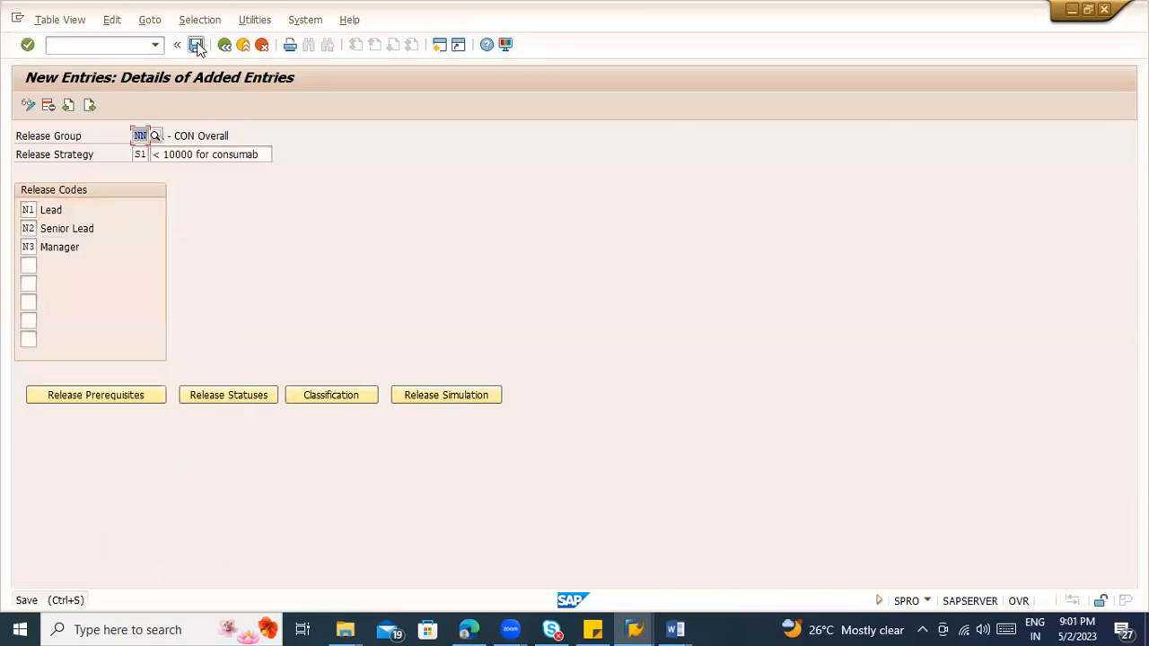
{"action": "left_click", "coordinate": [195, 44]}
Step: Review the release statuses for codes N1 to N3, checking the release indicator of each combination, and accept them
{"action": "left_click", "coordinate": [216, 397]}
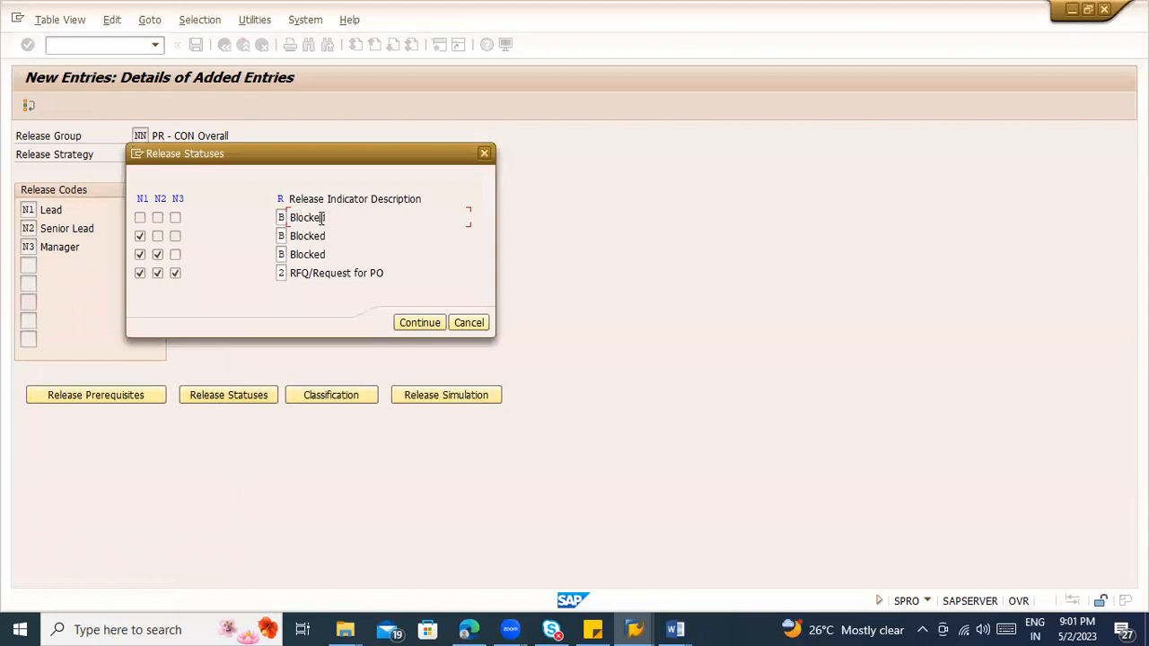
{"action": "left_click", "coordinate": [150, 217]}
{"action": "left_click", "coordinate": [281, 236]}
{"action": "left_click", "coordinate": [281, 253]}
{"action": "left_click", "coordinate": [340, 261]}
{"action": "left_click", "coordinate": [140, 273]}
{"action": "left_click_drag", "start_coordinate": [287, 273], "coordinate": [414, 273]}
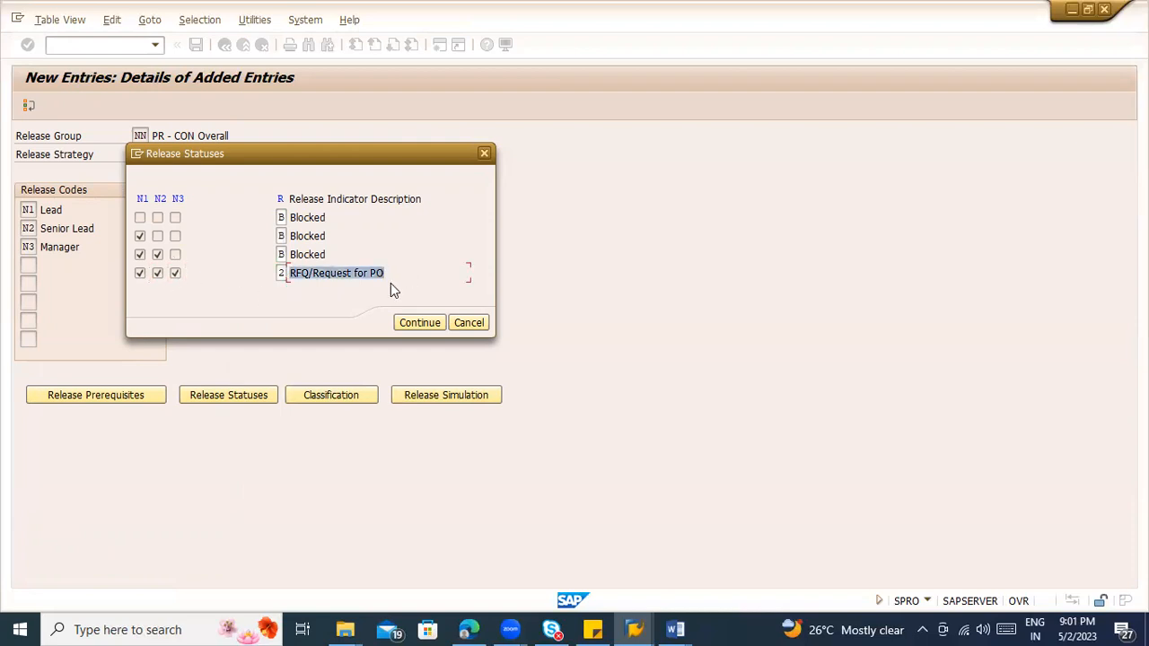
{"action": "left_click", "coordinate": [281, 218]}
{"action": "left_click", "coordinate": [281, 236]}
{"action": "left_click", "coordinate": [280, 273]}
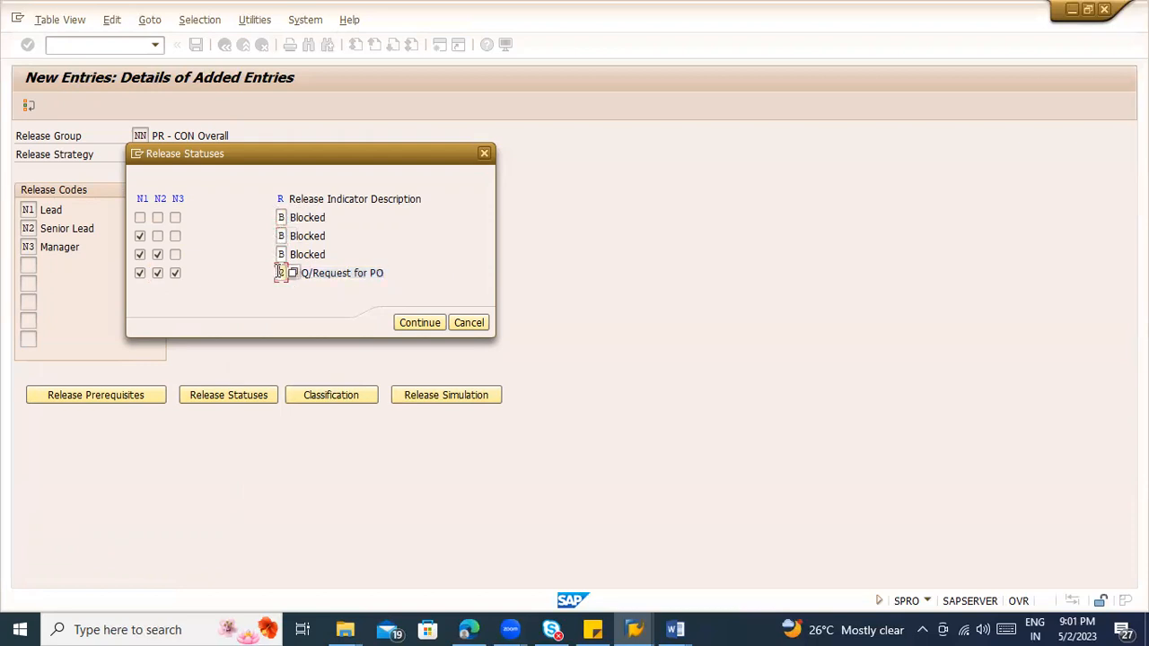
{"action": "left_click", "coordinate": [419, 323]}
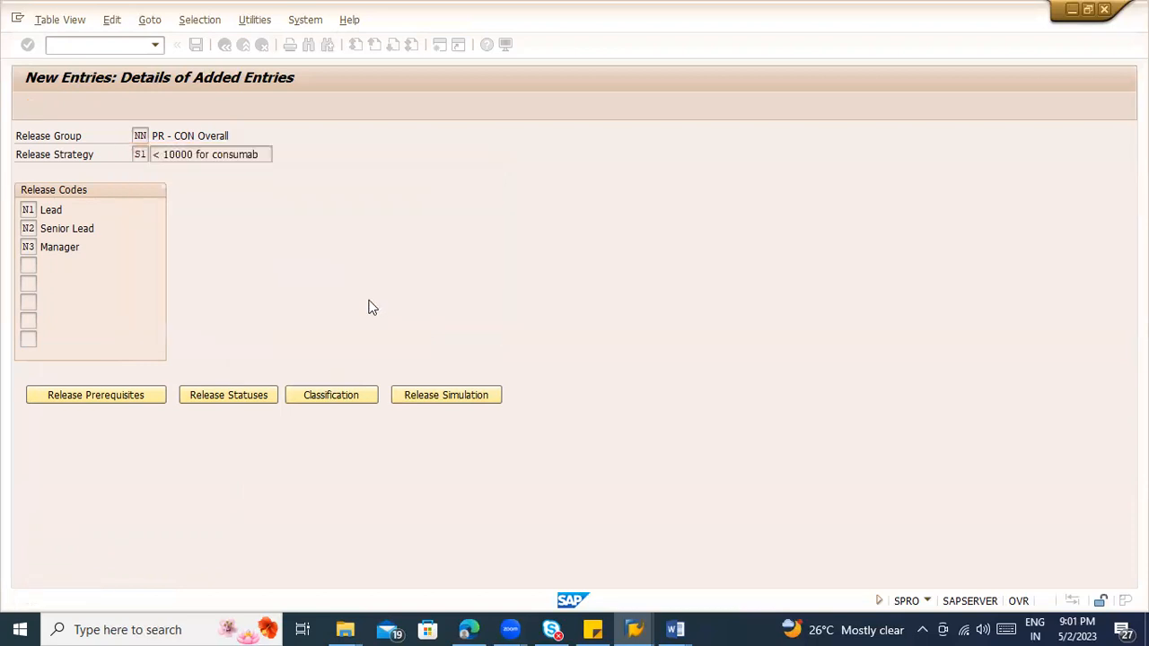
Step: Open the classification of strategy S1 and enter NB as the Purchase Requisition Document value
{"action": "left_click", "coordinate": [321, 394]}
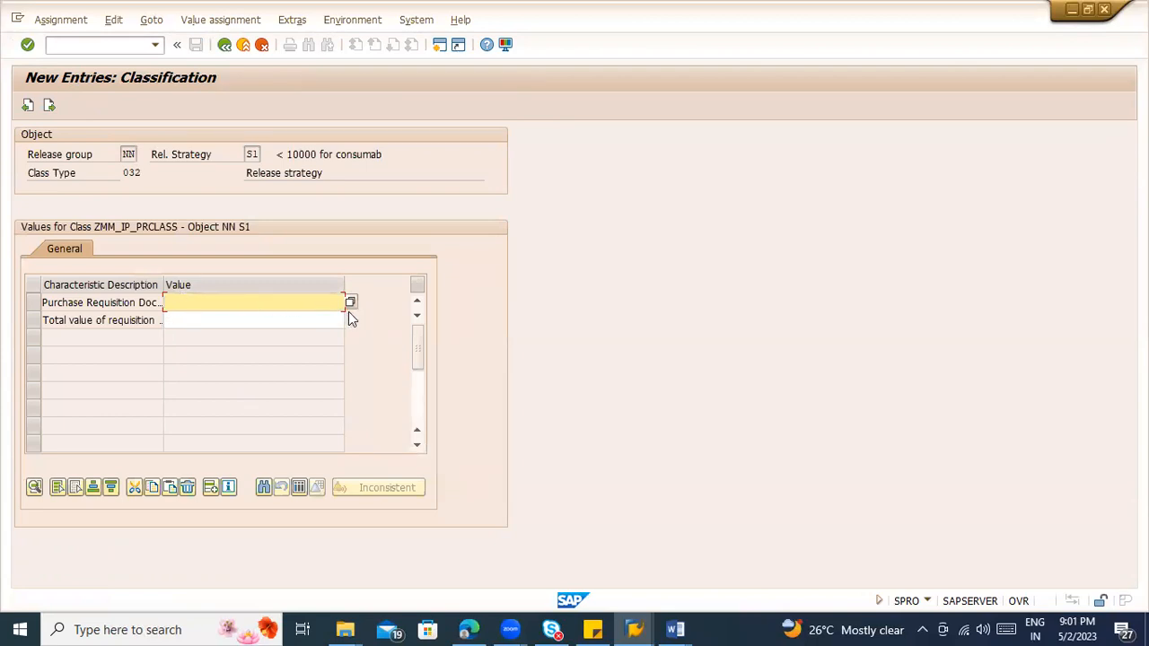
{"action": "left_click", "coordinate": [350, 304]}
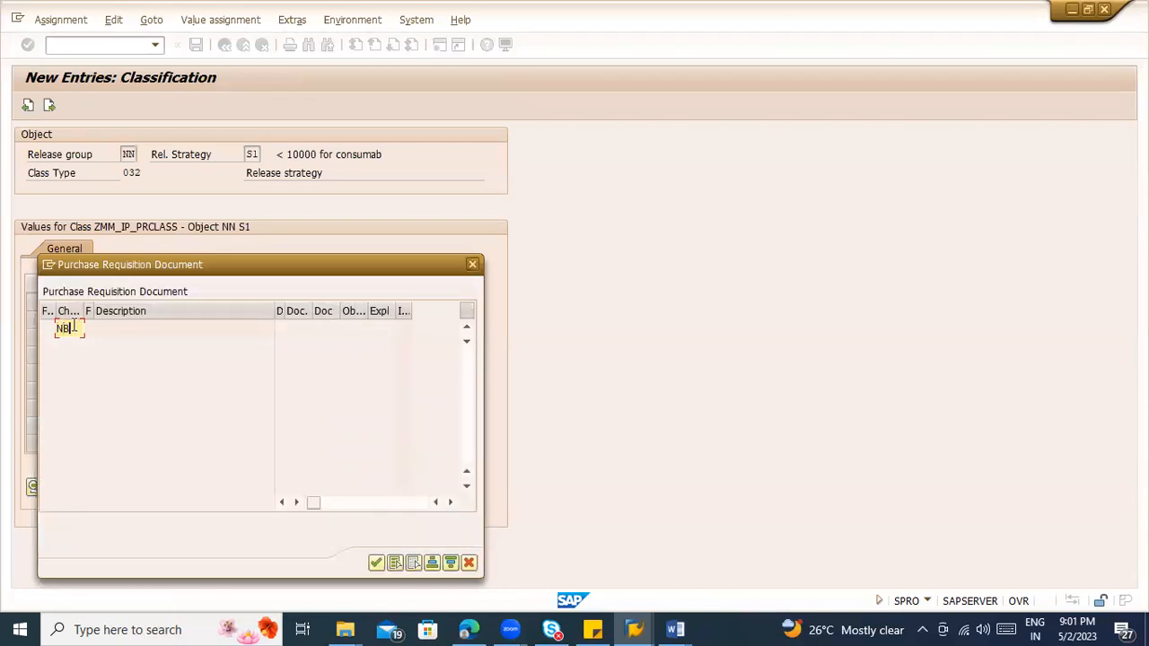
{"action": "left_click", "coordinate": [376, 562]}
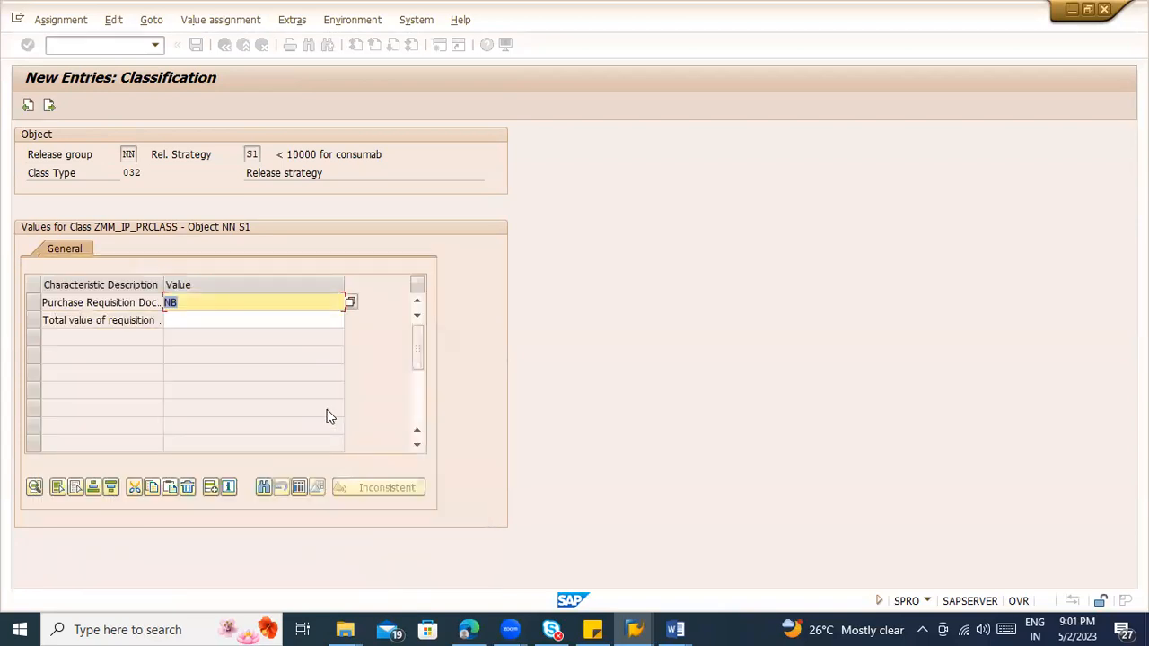
Step: Add ZNB and UB to the Purchase Requisition Document values in the strategy's classification and confirm the list
{"action": "left_click", "coordinate": [349, 300]}
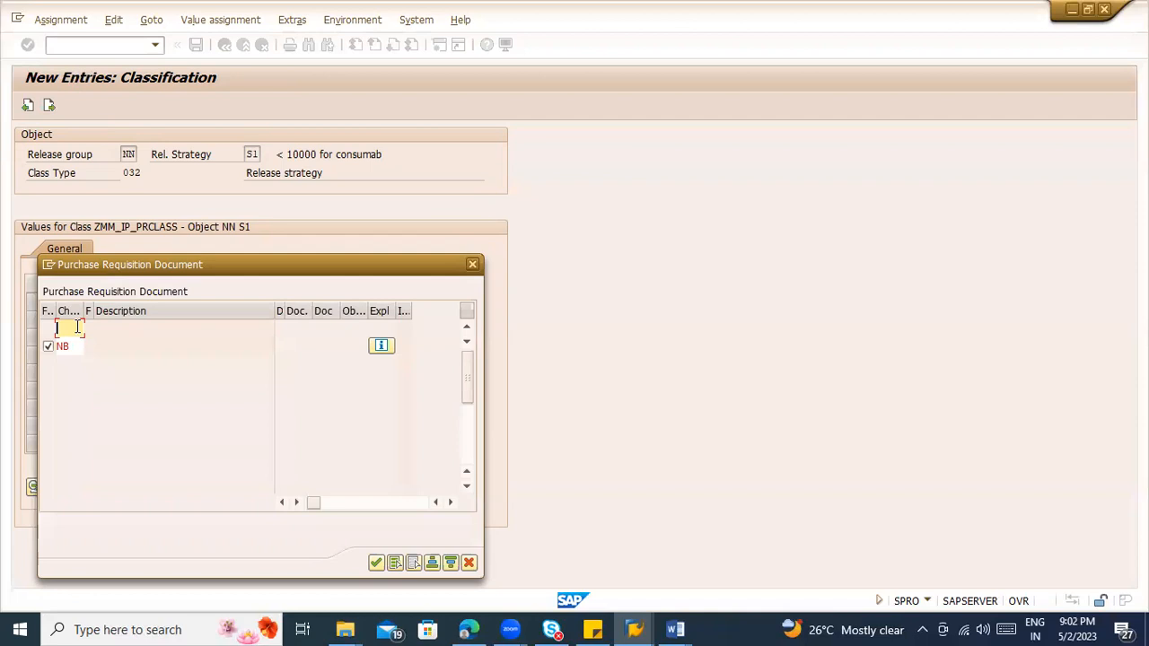
{"action": "left_click", "coordinate": [78, 330]}
{"action": "left_click", "coordinate": [74, 345]}
{"action": "left_click", "coordinate": [68, 329]}
{"action": "key", "text": "Return"}
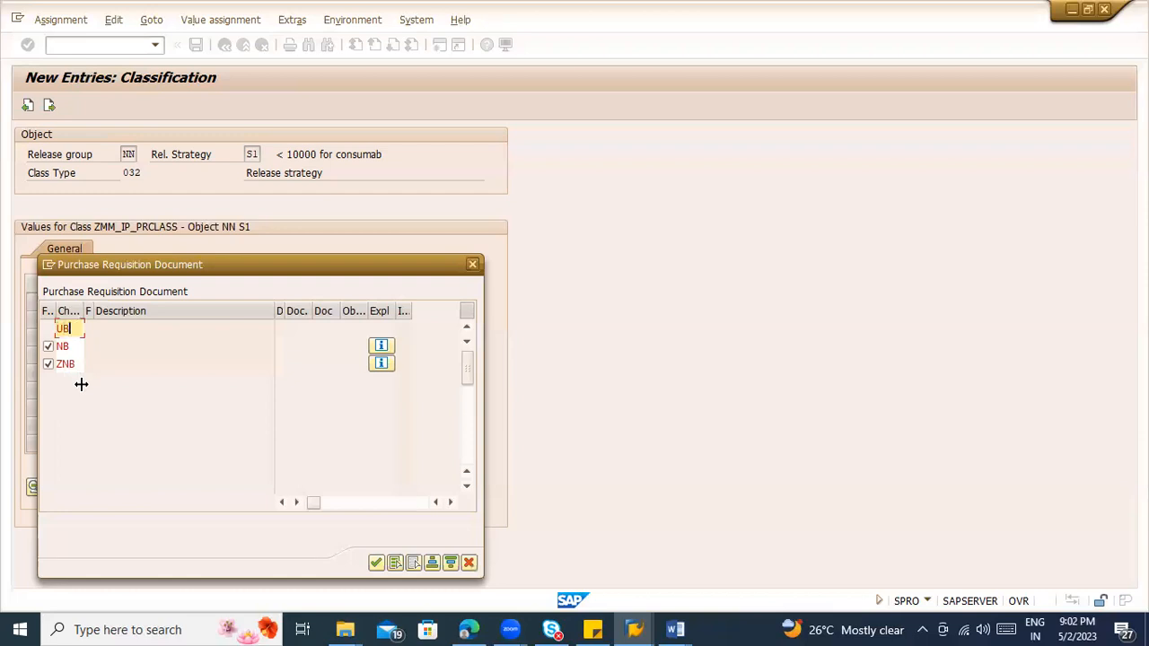
{"action": "key", "text": "Return"}
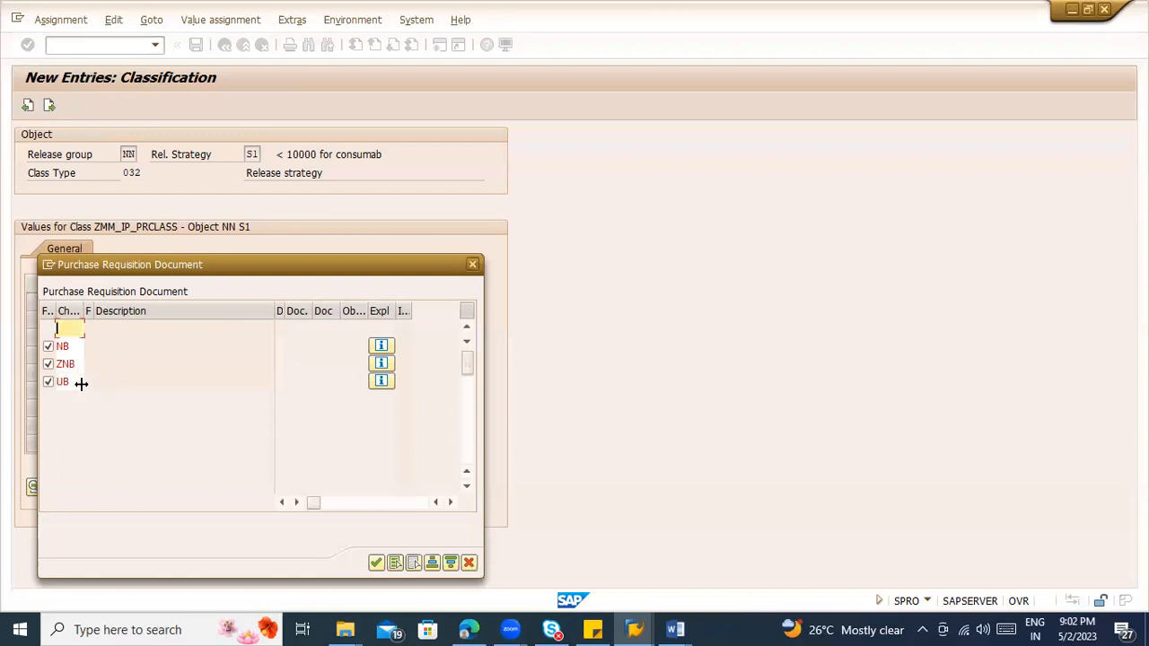
{"action": "left_click", "coordinate": [375, 563]}
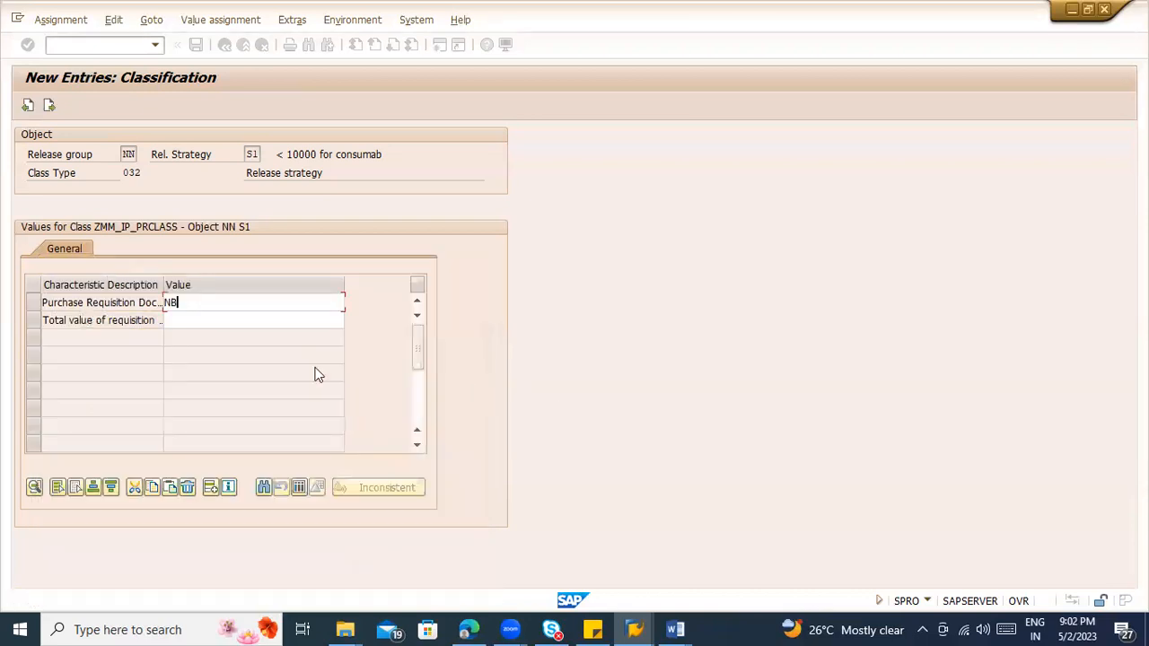
Step: Try to enter > 10000 as the Total value of requisition in strategy S1's classification
{"action": "left_click", "coordinate": [229, 321]}
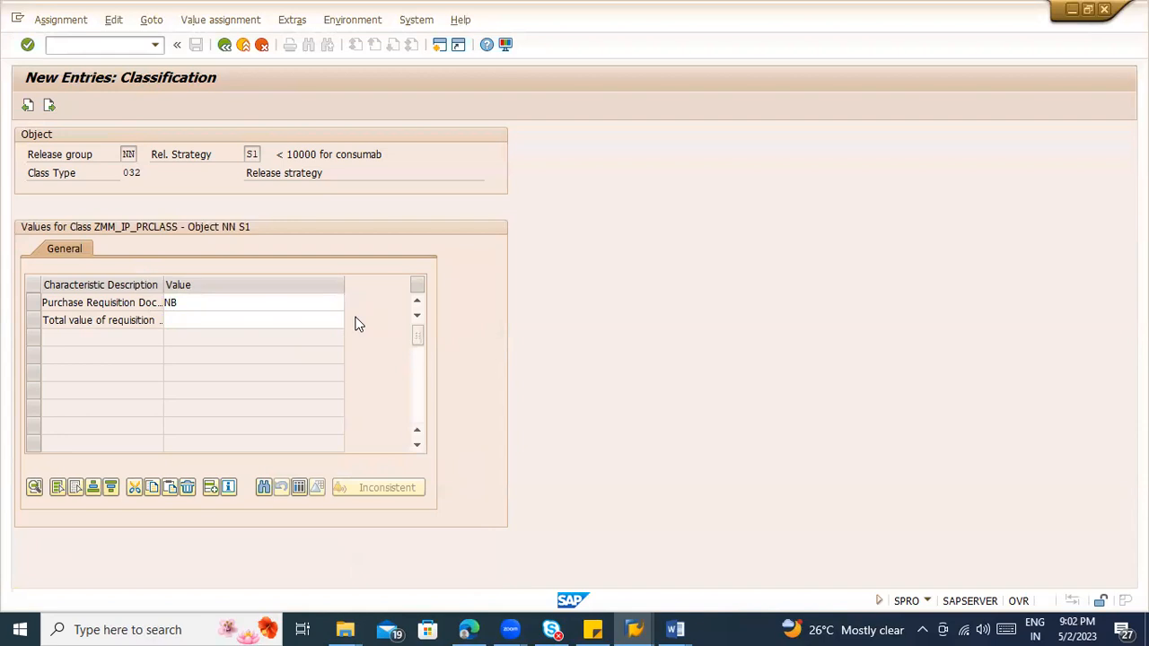
{"action": "key", "text": "F4"}
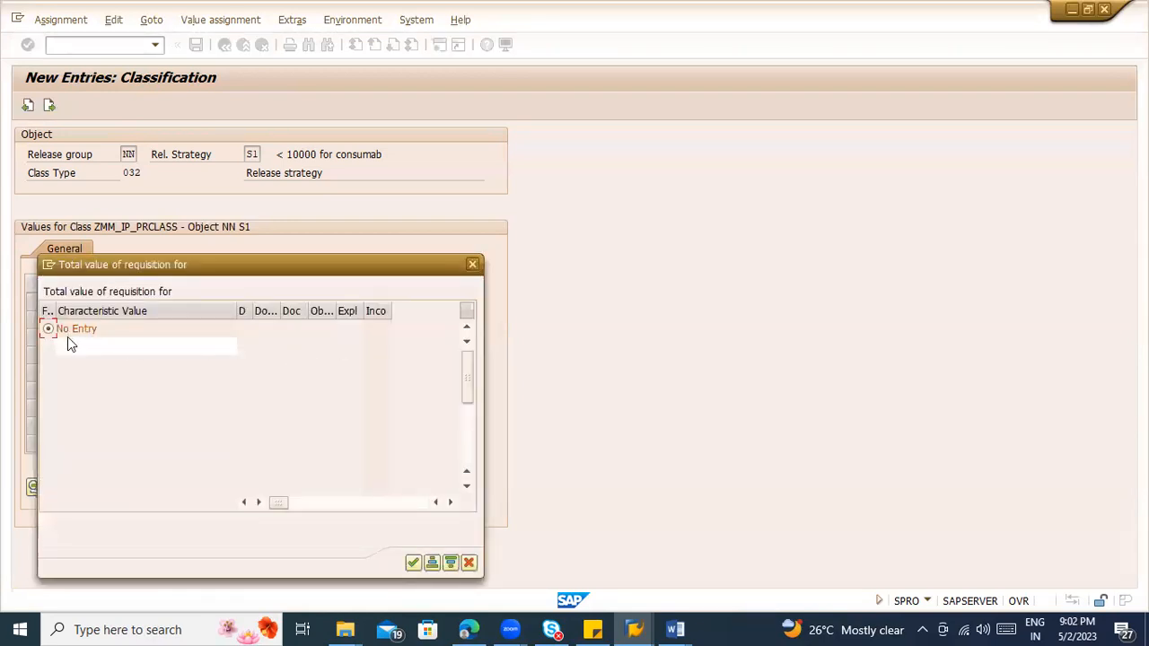
{"action": "left_click", "coordinate": [76, 344]}
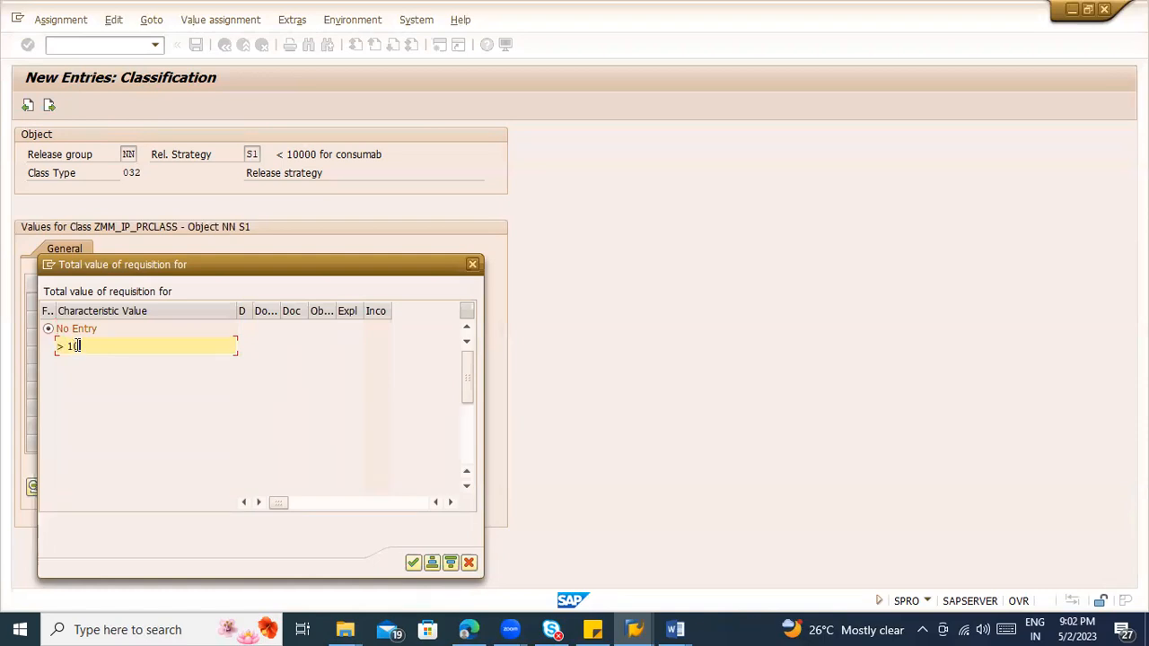
{"action": "type", "text": "> 10000"}
{"action": "key", "text": "Return"}
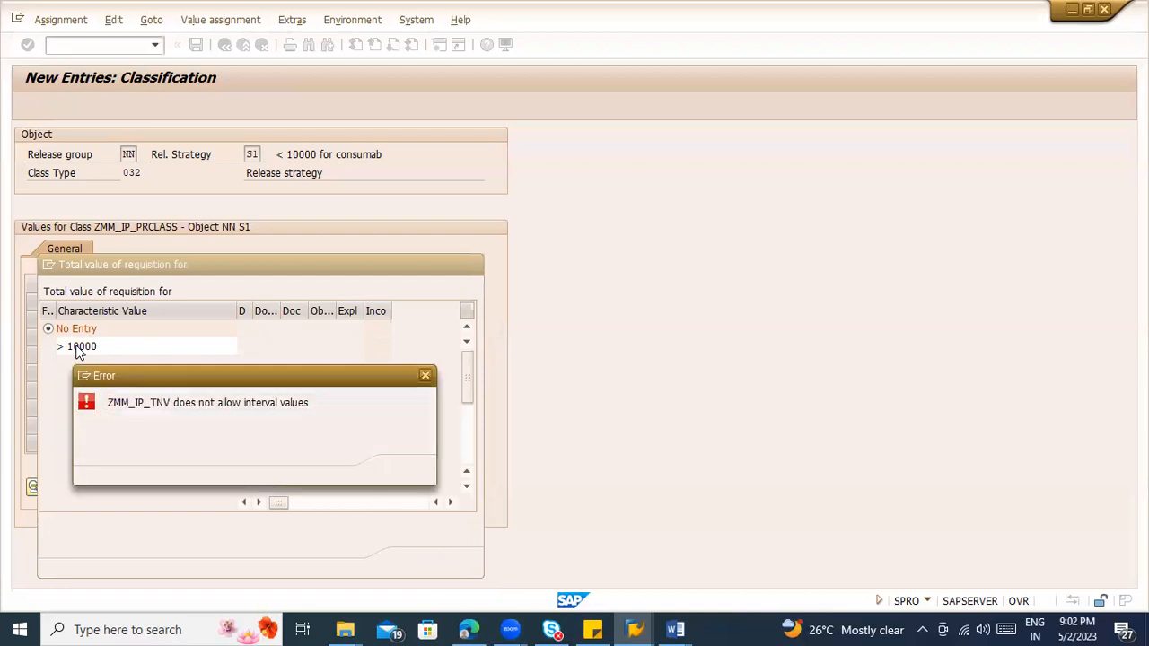
{"action": "key", "text": "Return"}
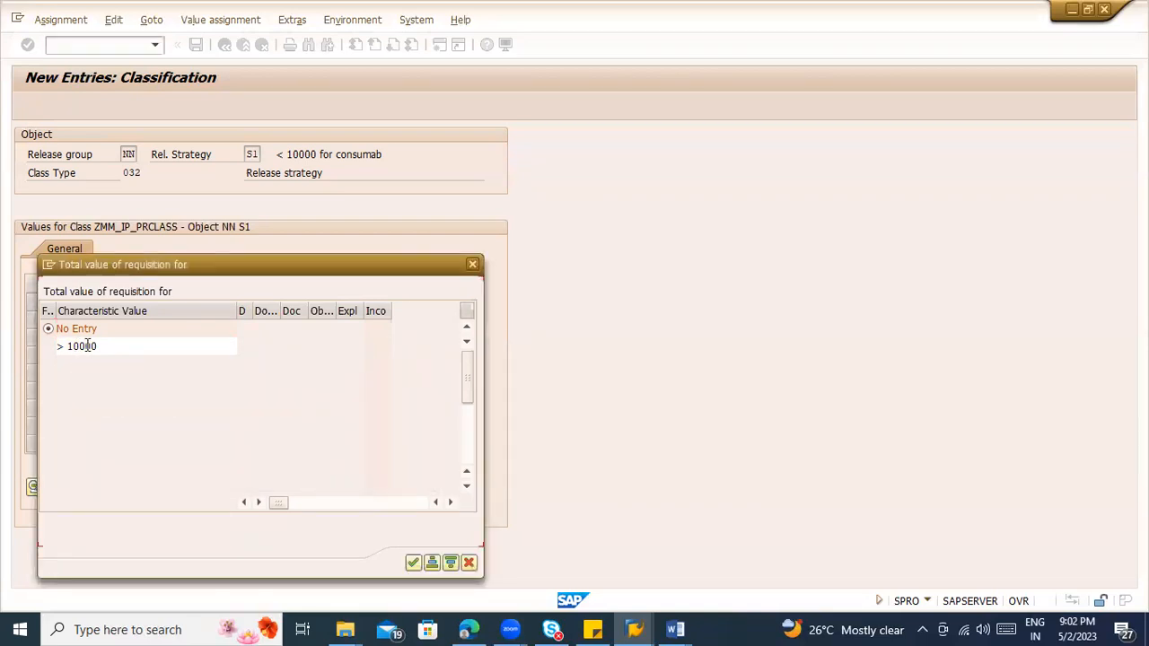
Step: Retry the total requisition value as >10000 with different spacing, and cancel the value entry
{"action": "left_click", "coordinate": [68, 346]}
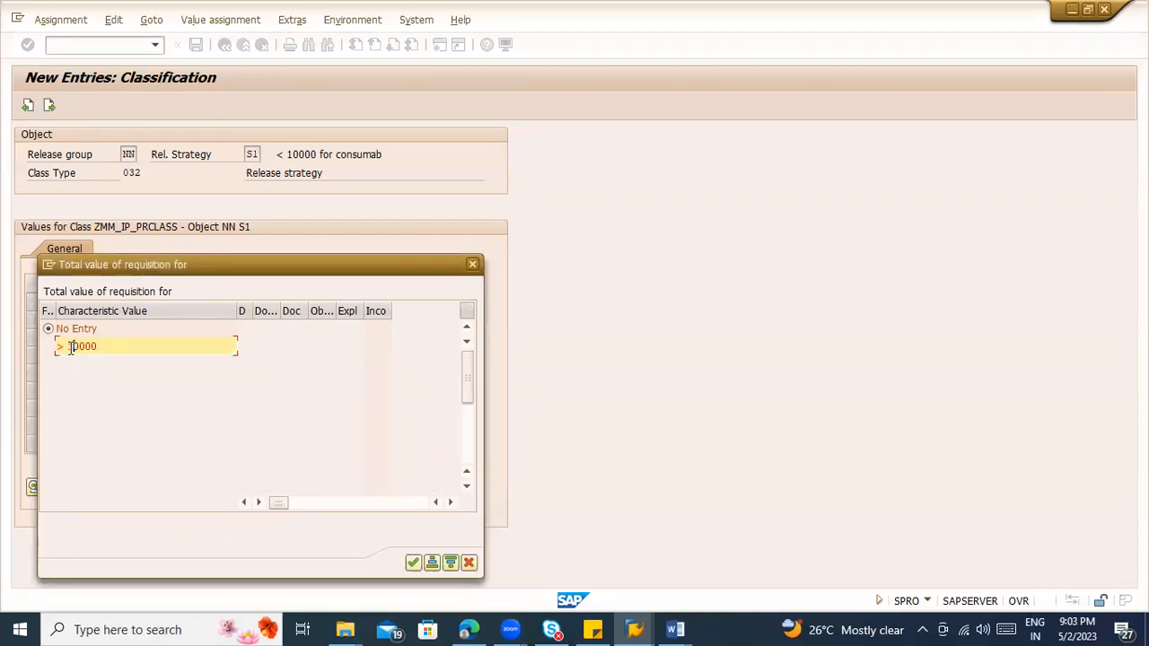
{"action": "key", "text": "BackSpace"}
{"action": "left_click", "coordinate": [59, 345]}
{"action": "key", "text": "Return"}
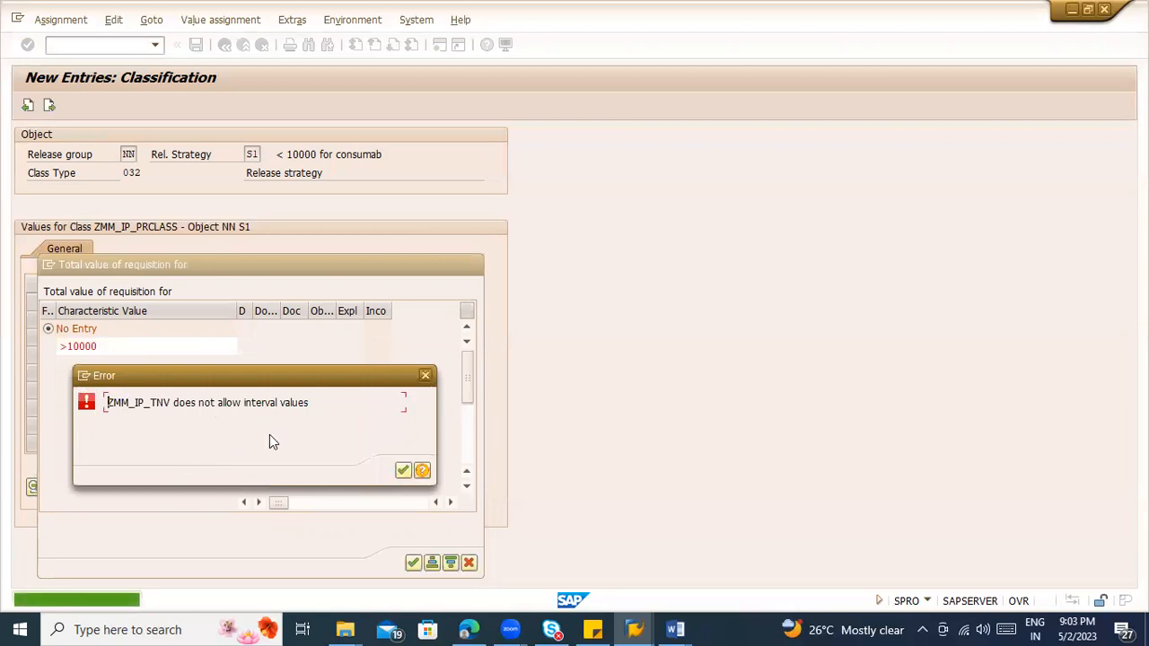
{"action": "left_click", "coordinate": [401, 471]}
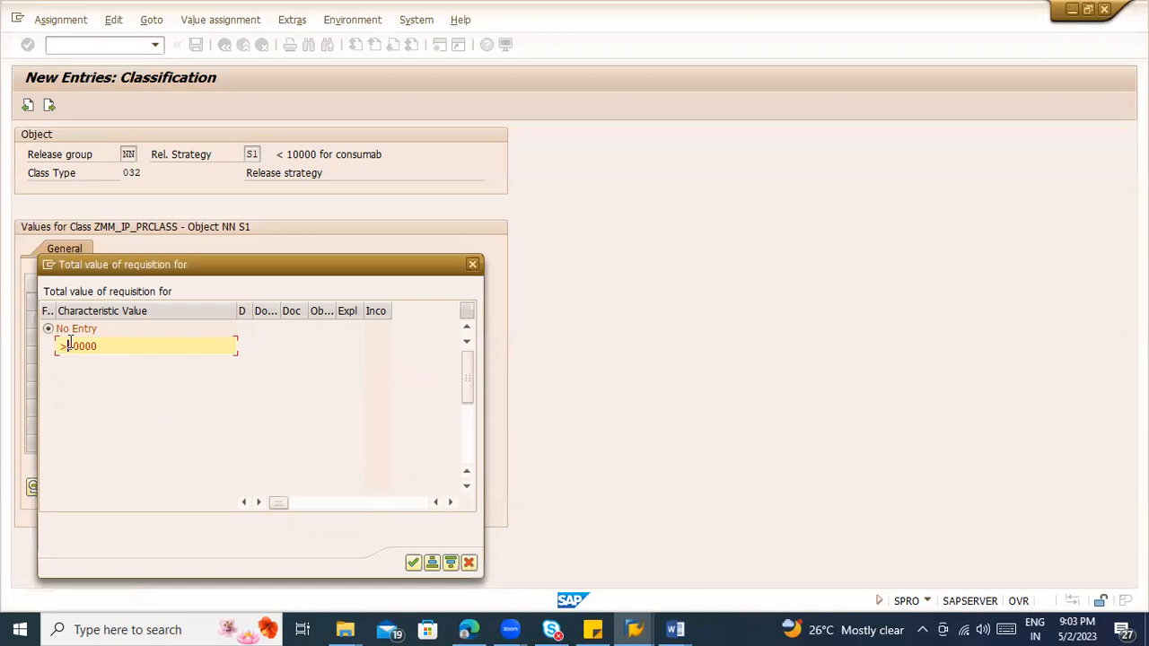
{"action": "key", "text": "Return"}
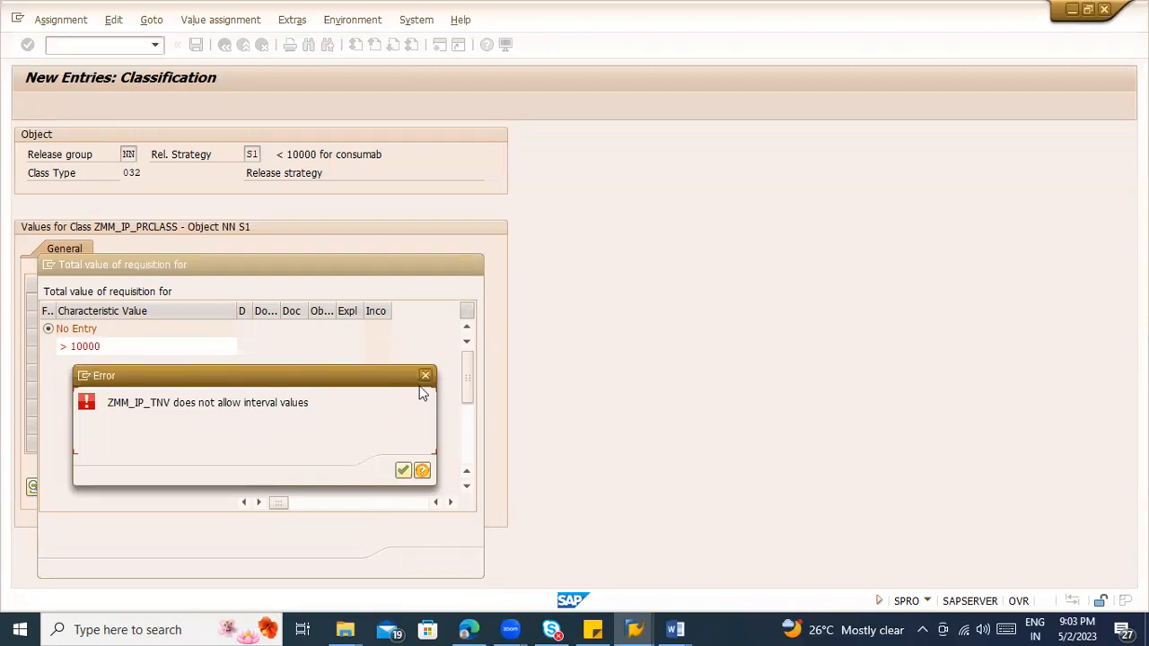
{"action": "left_click", "coordinate": [471, 564]}
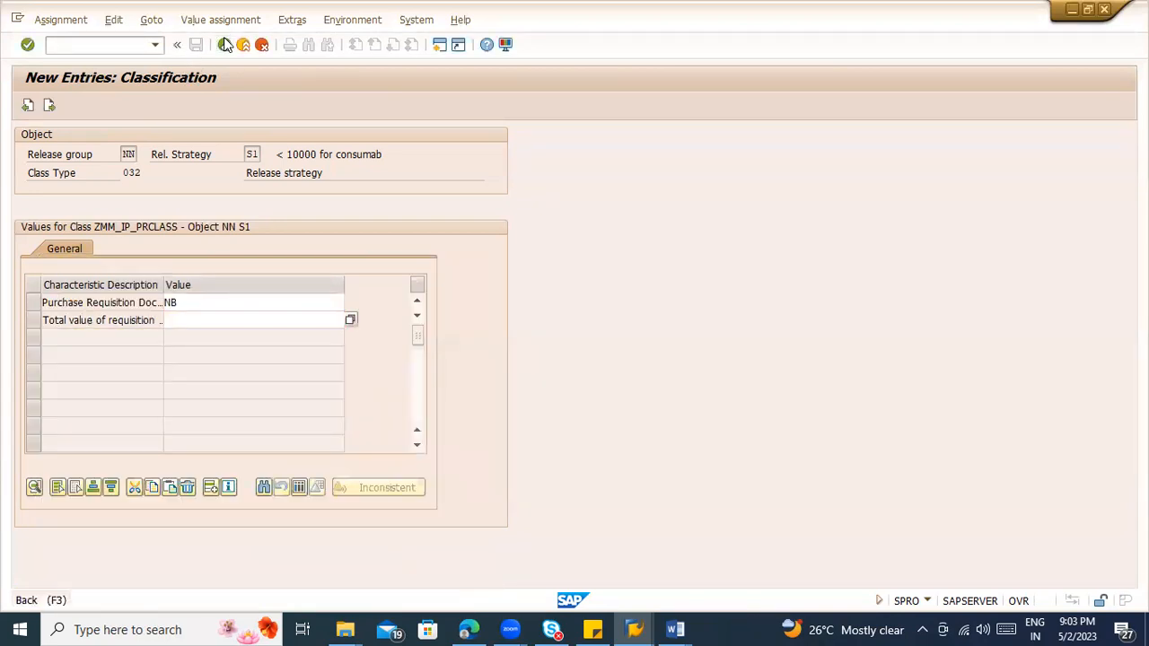
Step: Leave the classification, save the changes to release strategy S1 and return to the implementation guide
{"action": "left_click", "coordinate": [224, 45]}
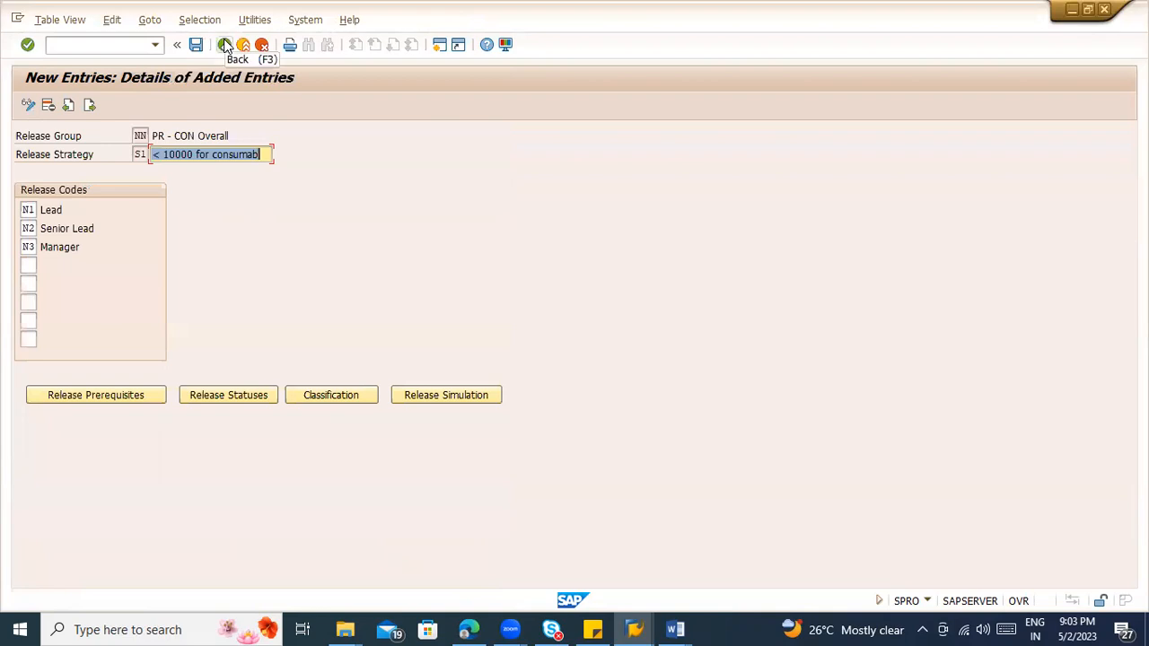
{"action": "left_click", "coordinate": [224, 45]}
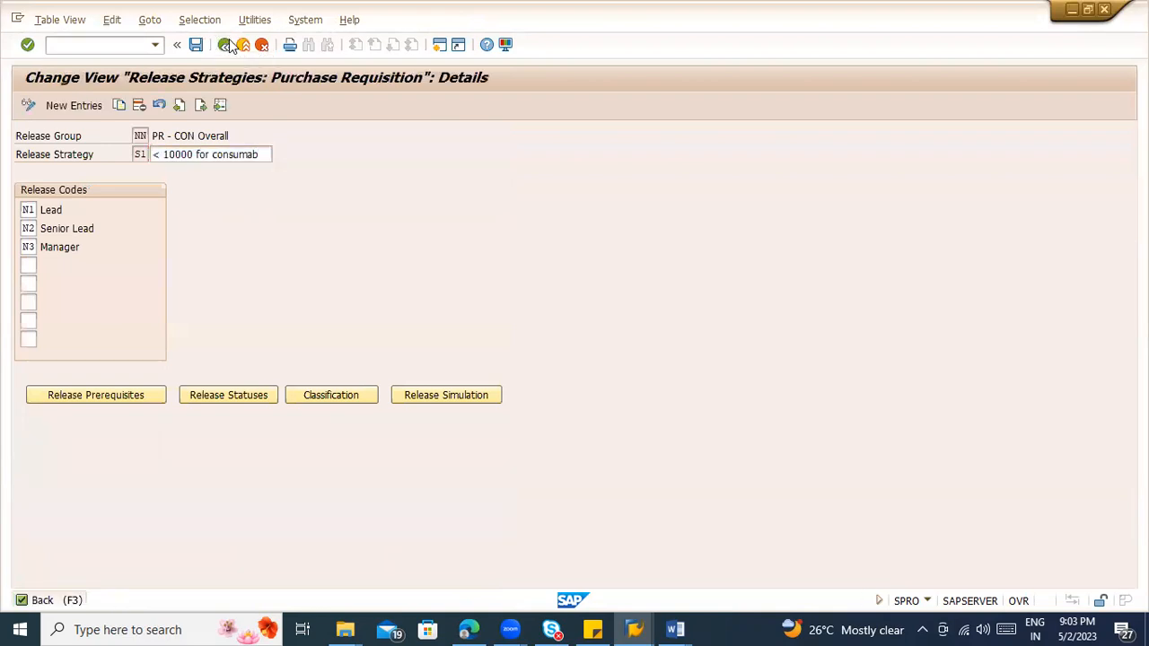
{"action": "left_click", "coordinate": [230, 45]}
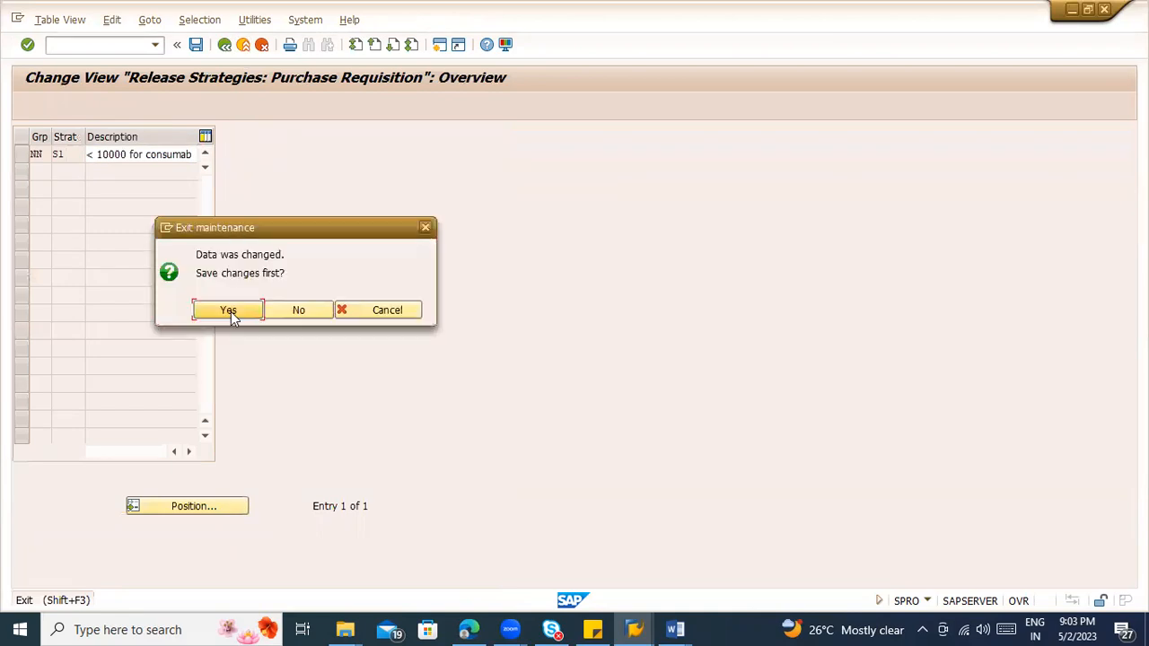
{"action": "left_click", "coordinate": [232, 313]}
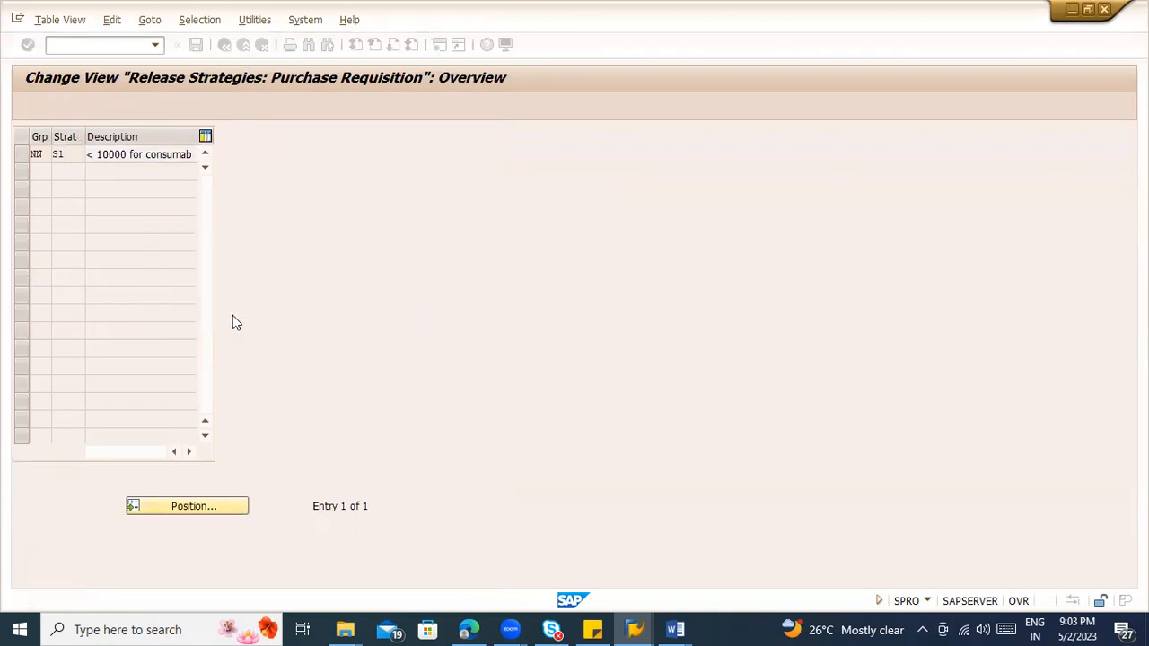
{"action": "left_click", "coordinate": [224, 44]}
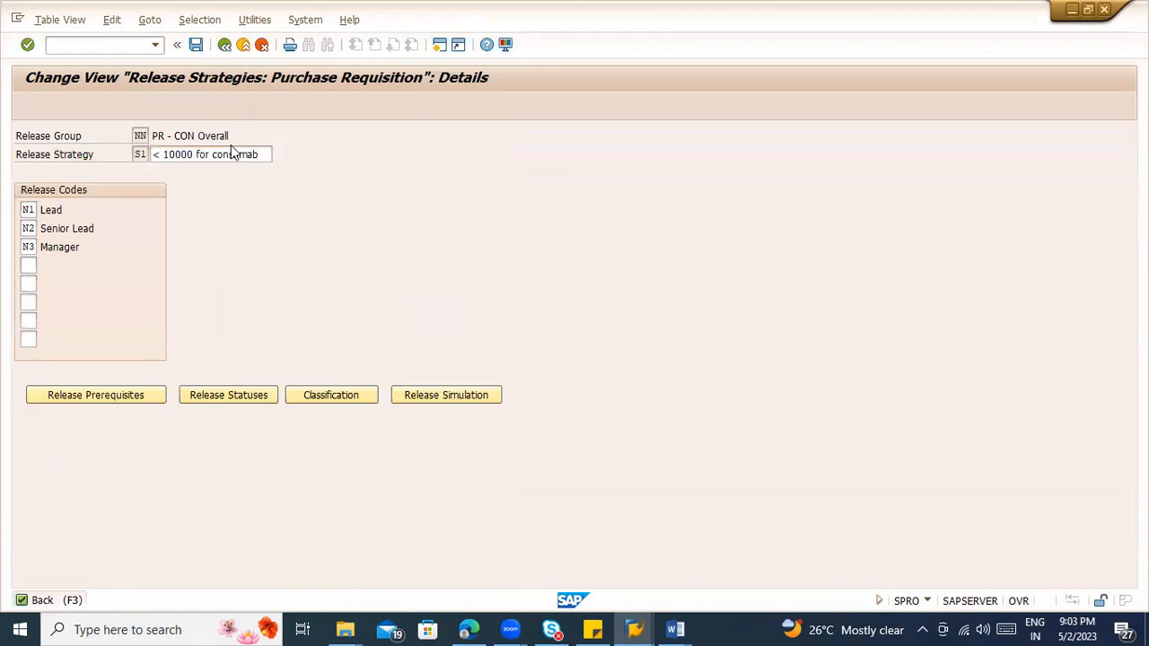
{"action": "left_click", "coordinate": [225, 45]}
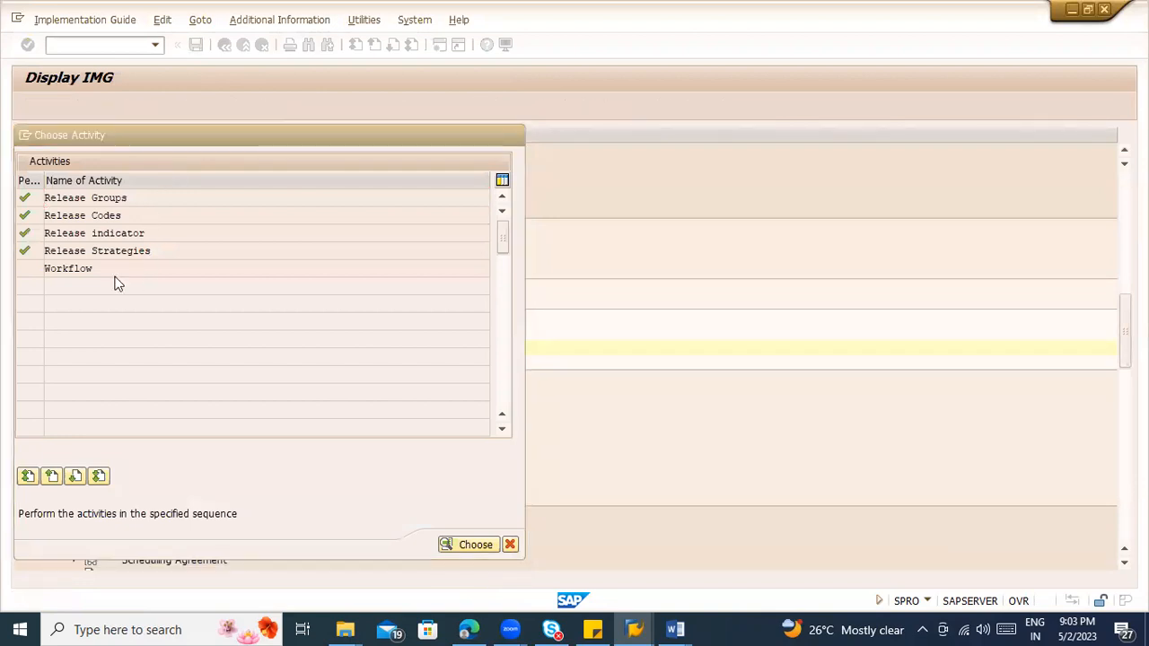
{"action": "key", "text": "Escape"}
Step: Open characteristic ZMM_IP_TNV for changing through Edit Characteristics and allow interval values
{"action": "left_click", "coordinate": [159, 333]}
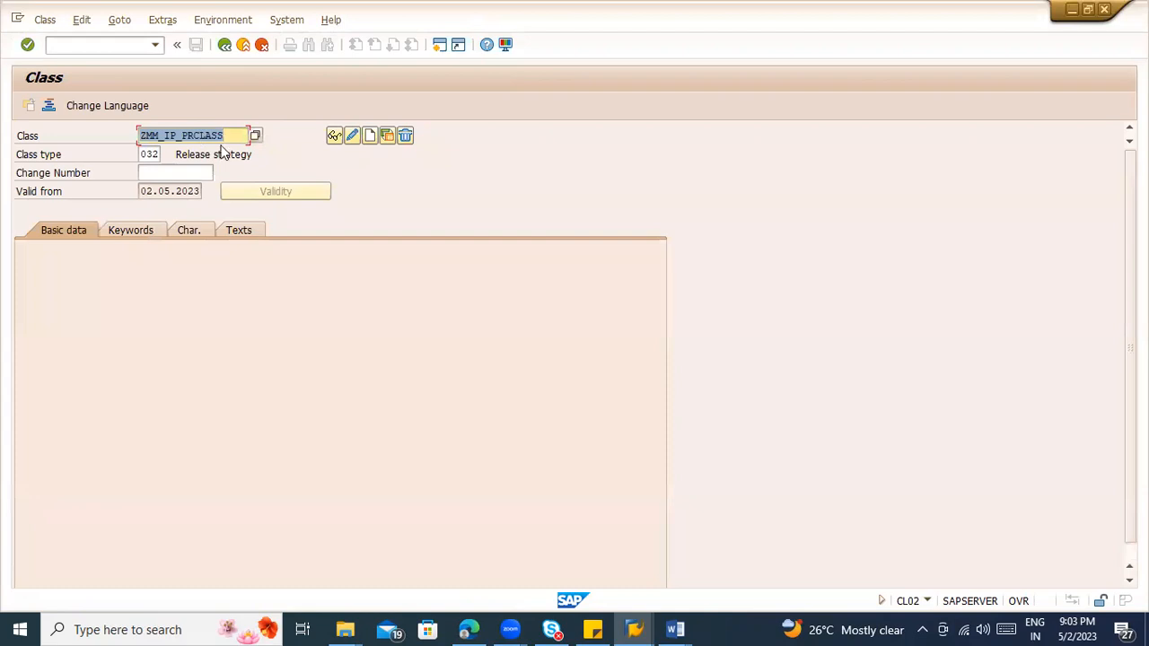
{"action": "left_click", "coordinate": [225, 45]}
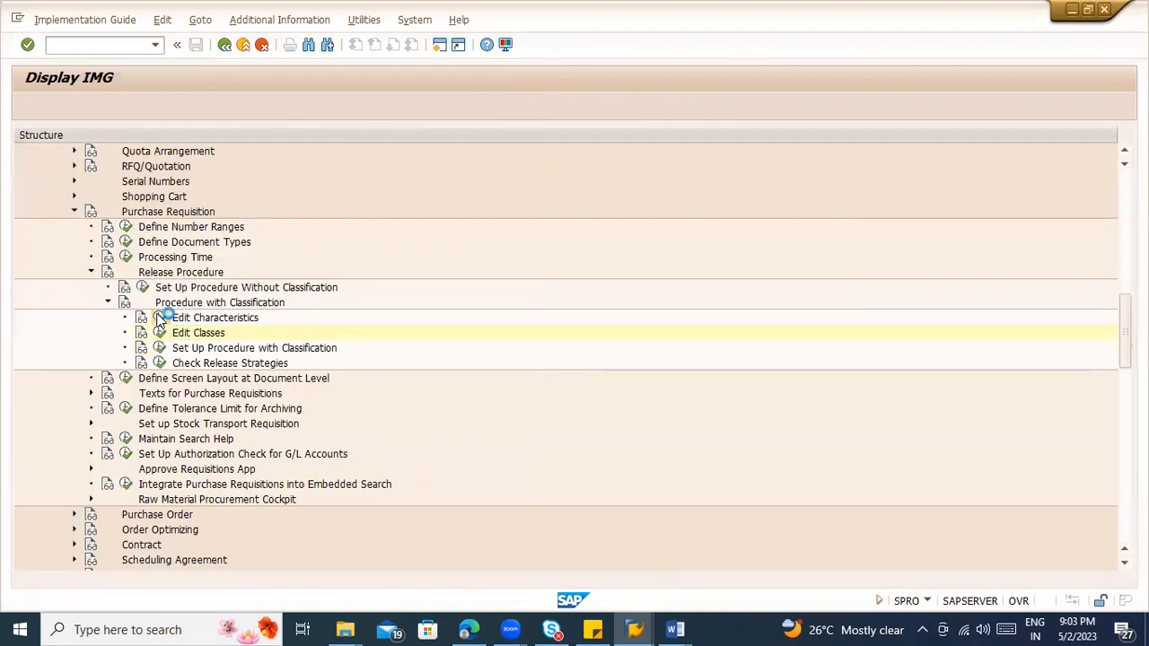
{"action": "left_click", "coordinate": [159, 318]}
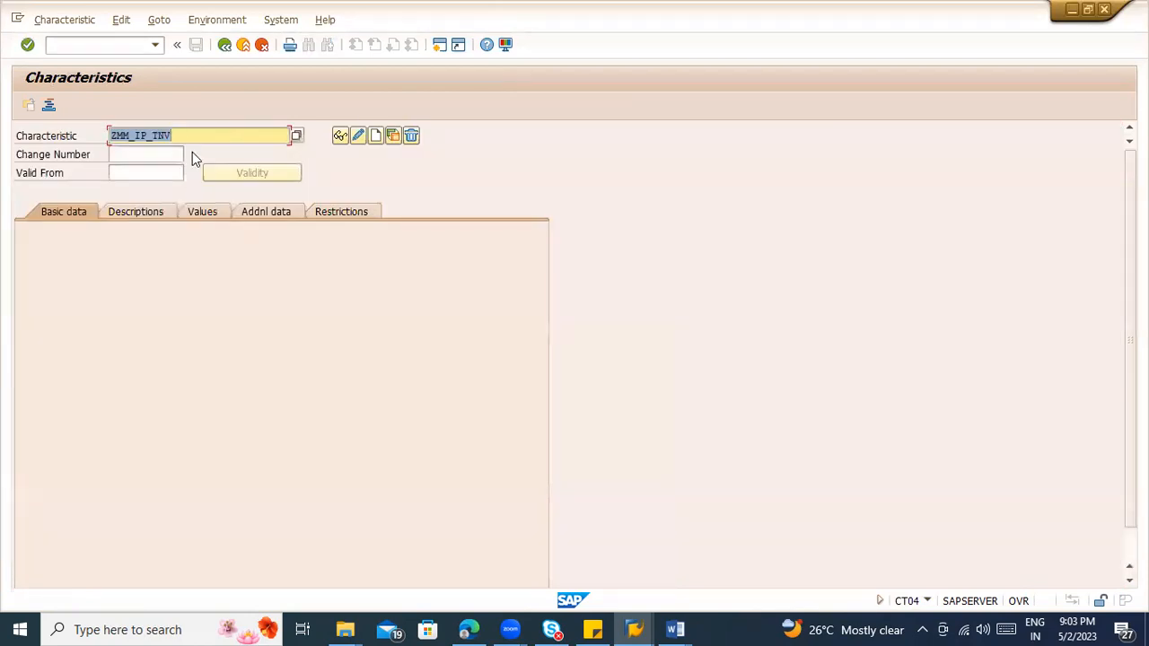
{"action": "key", "text": "Return"}
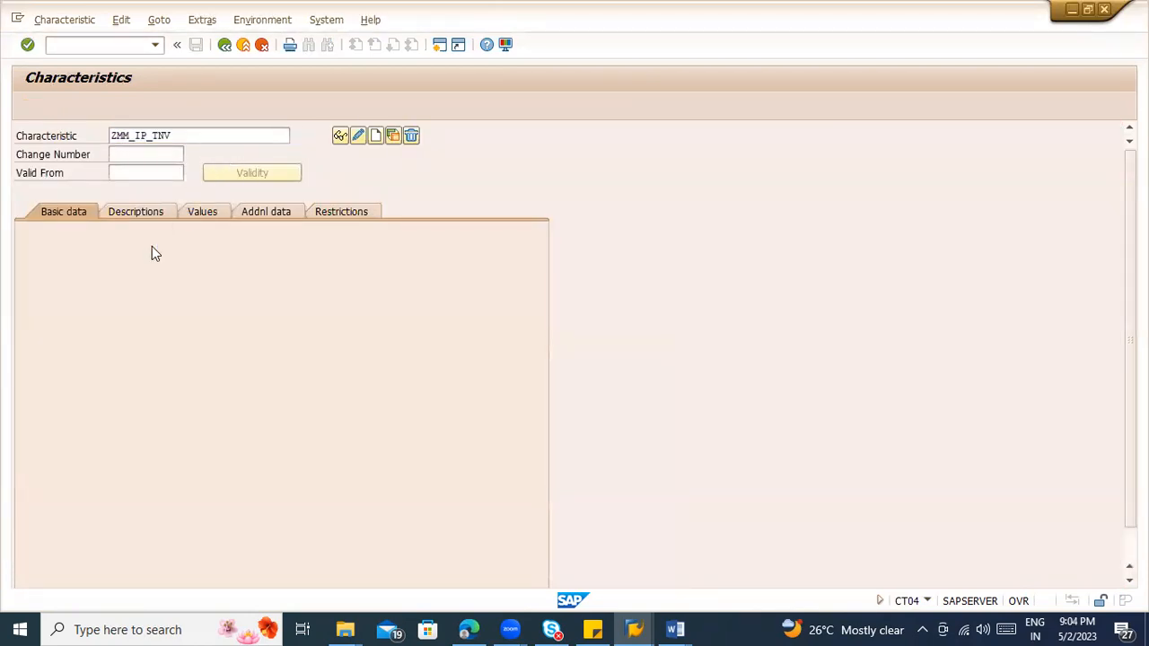
{"action": "left_click", "coordinate": [351, 438]}
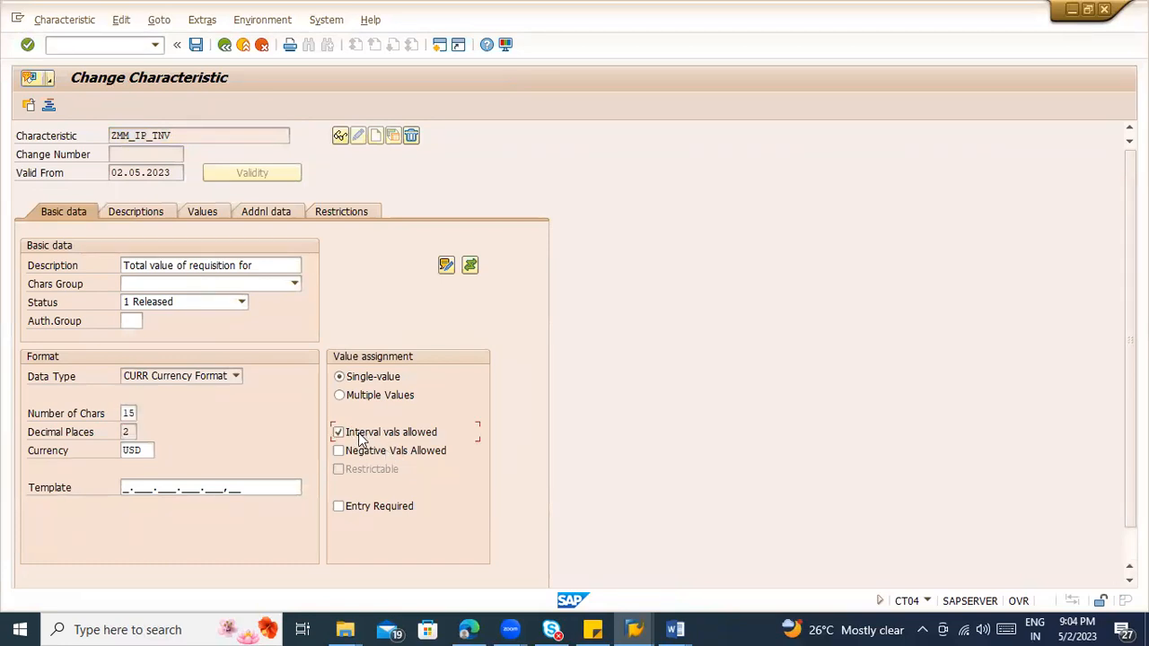
Step: Check the descriptions and allowed values of characteristic ZMM_IP_TNV, save it and return to the implementation guide
{"action": "left_click", "coordinate": [169, 218]}
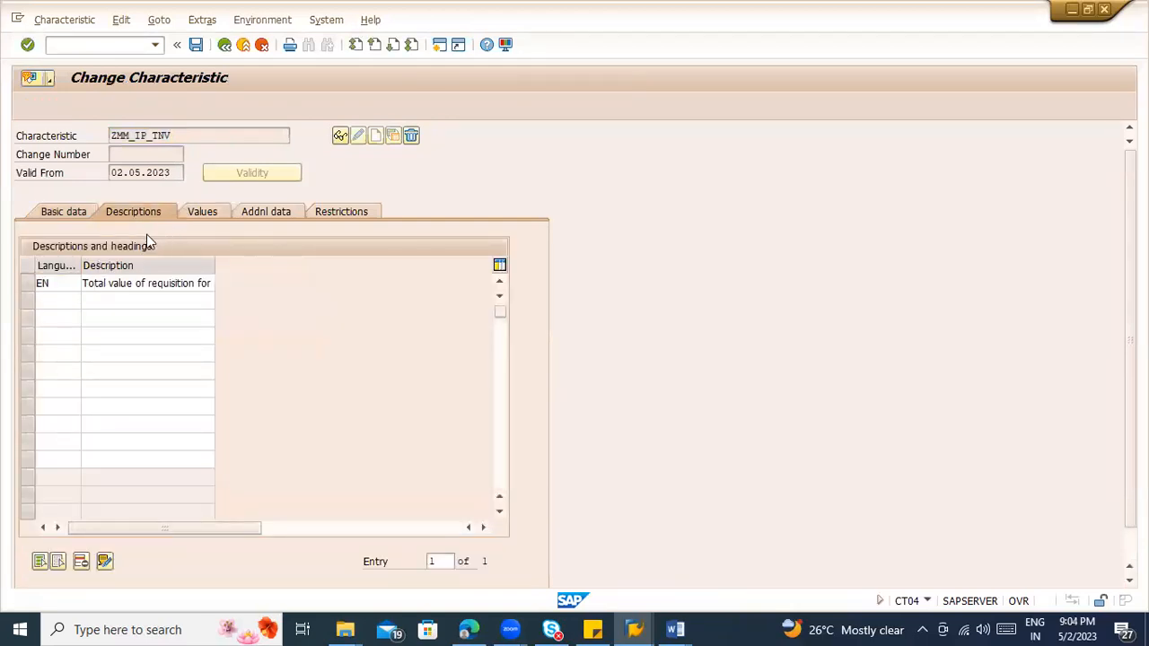
{"action": "left_click", "coordinate": [202, 211]}
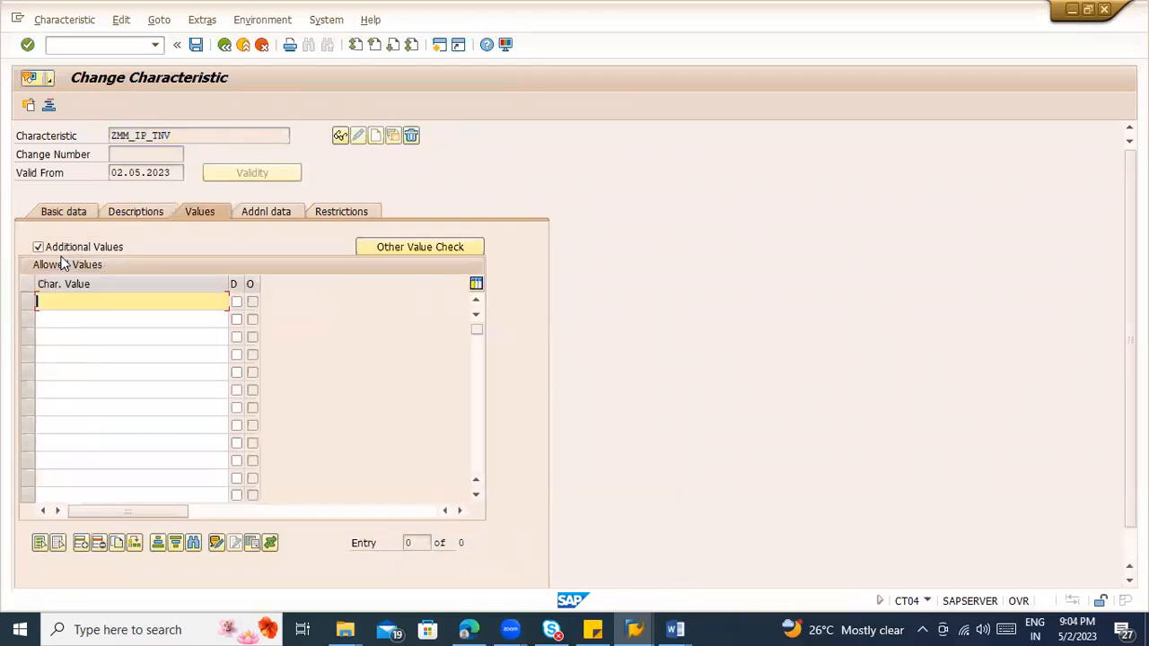
{"action": "left_click", "coordinate": [200, 48]}
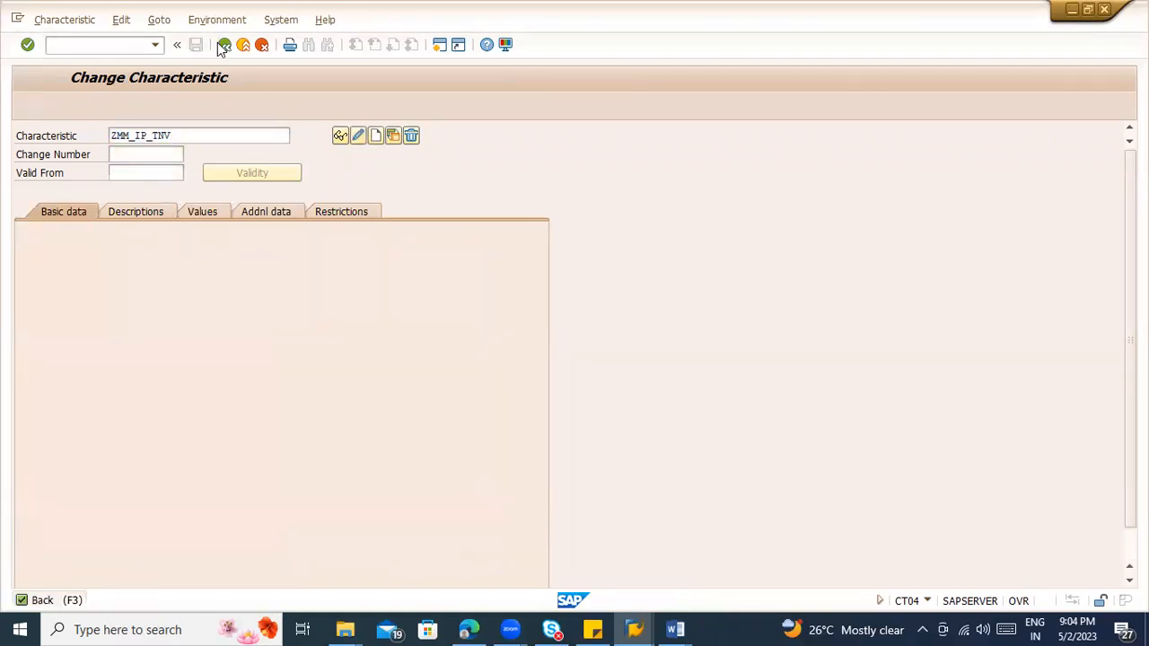
{"action": "left_click", "coordinate": [223, 45]}
Step: Reopen the classification of release strategy S1 in group NN from Set Up Procedure with Classification
{"action": "left_click", "coordinate": [160, 353]}
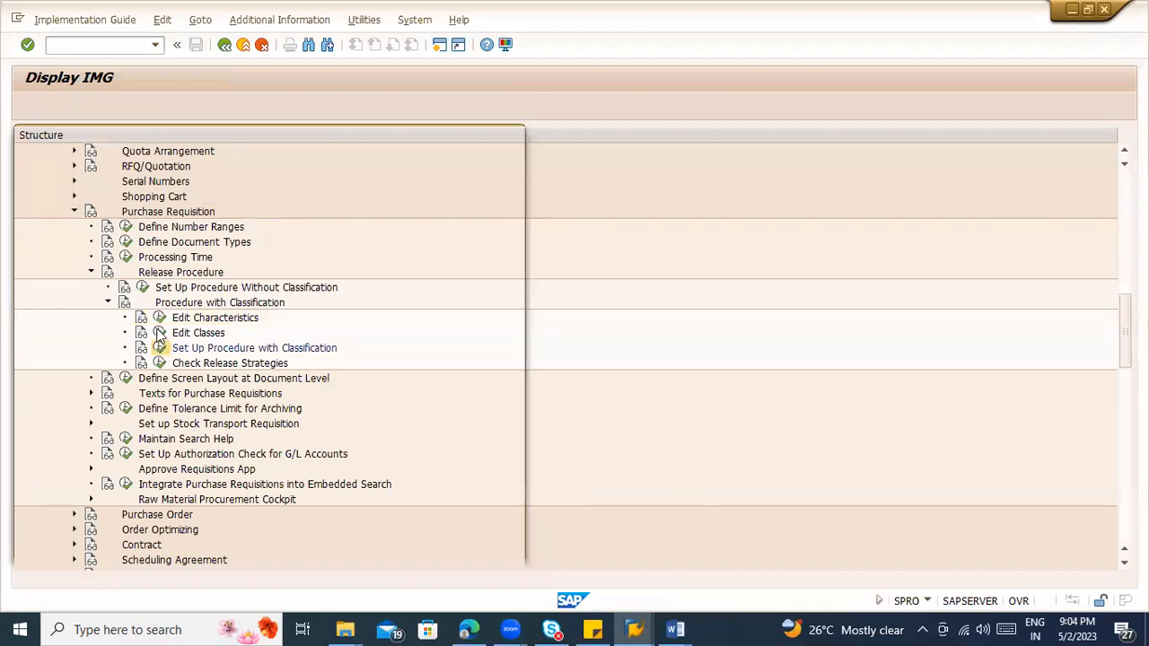
{"action": "double_click", "coordinate": [119, 251]}
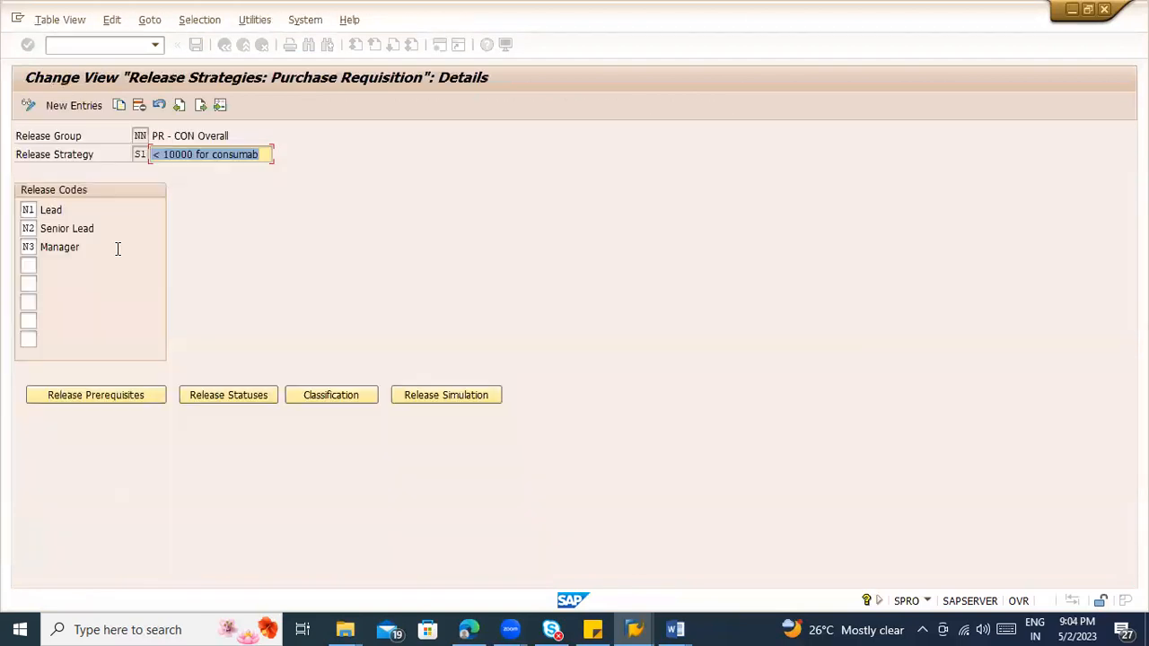
{"action": "left_click", "coordinate": [315, 388]}
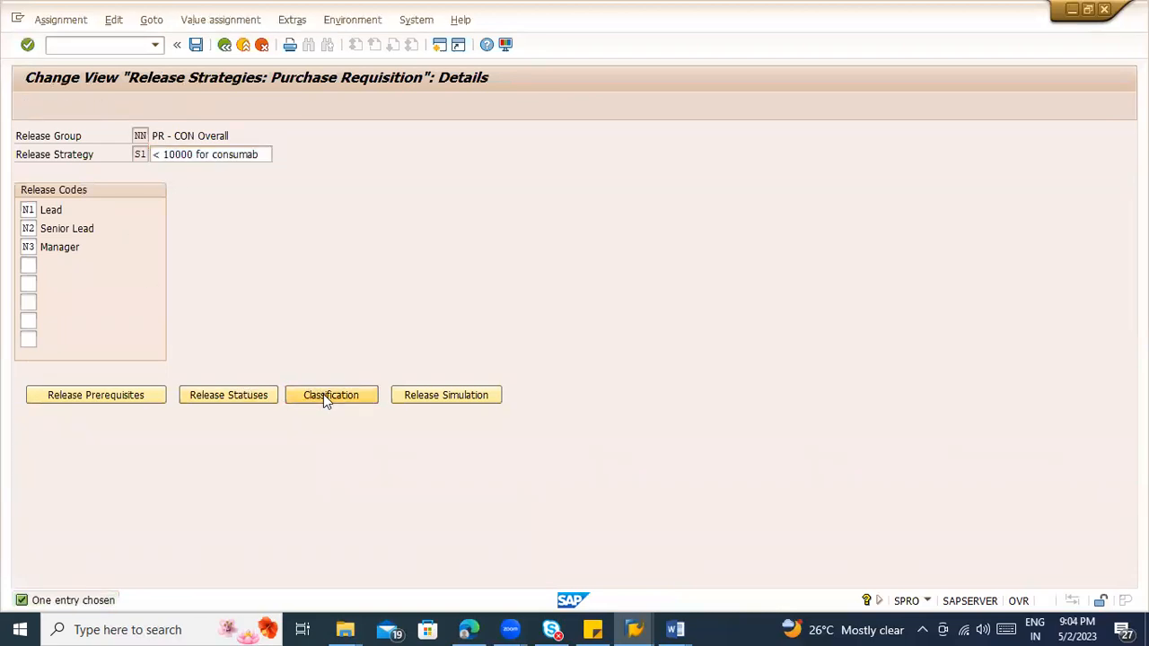
Step: Try to enter < 10000 as the total value of requisition in the classification of release strategy S1, and discard the entry
{"action": "left_click", "coordinate": [195, 356]}
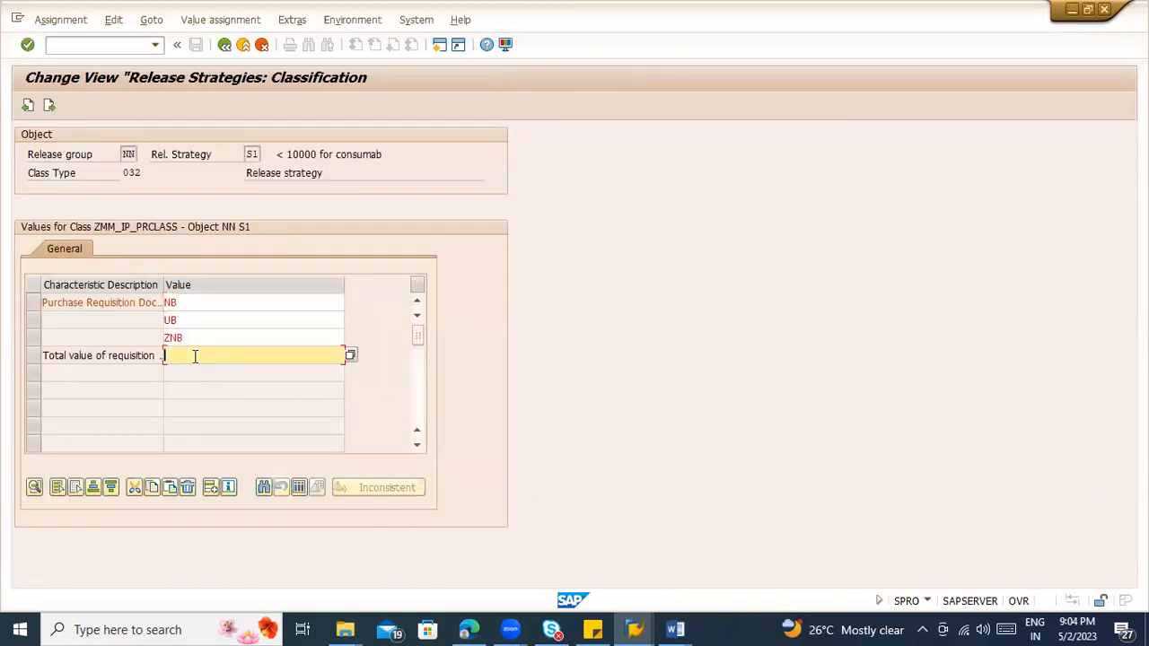
{"action": "left_click", "coordinate": [351, 354]}
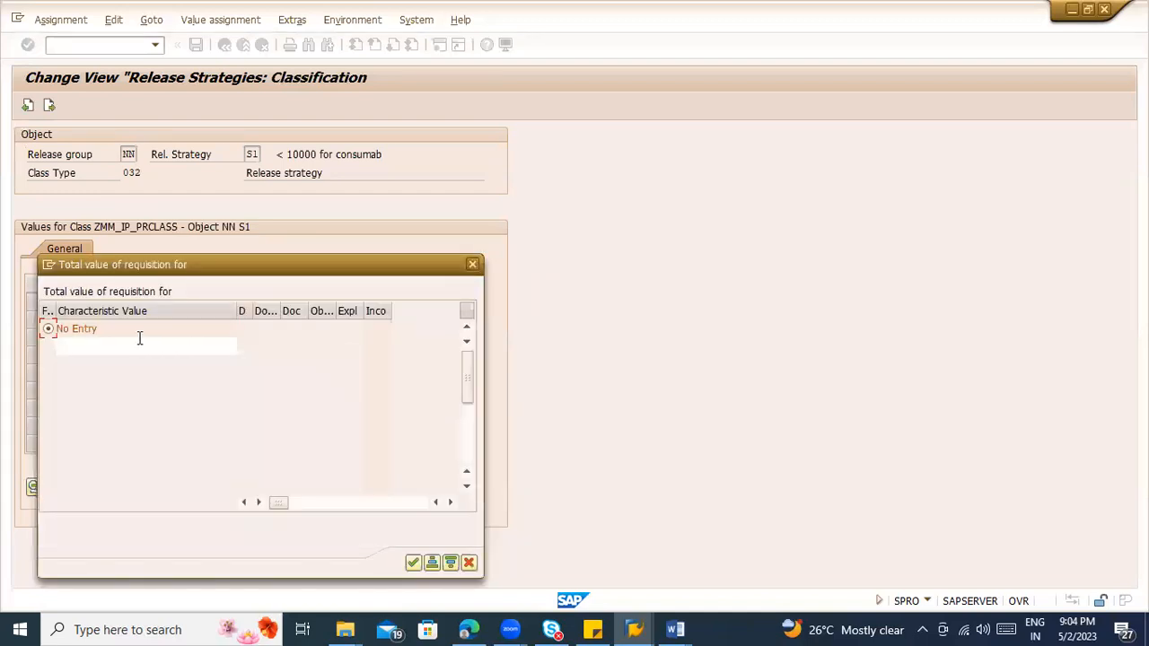
{"action": "left_click", "coordinate": [131, 344]}
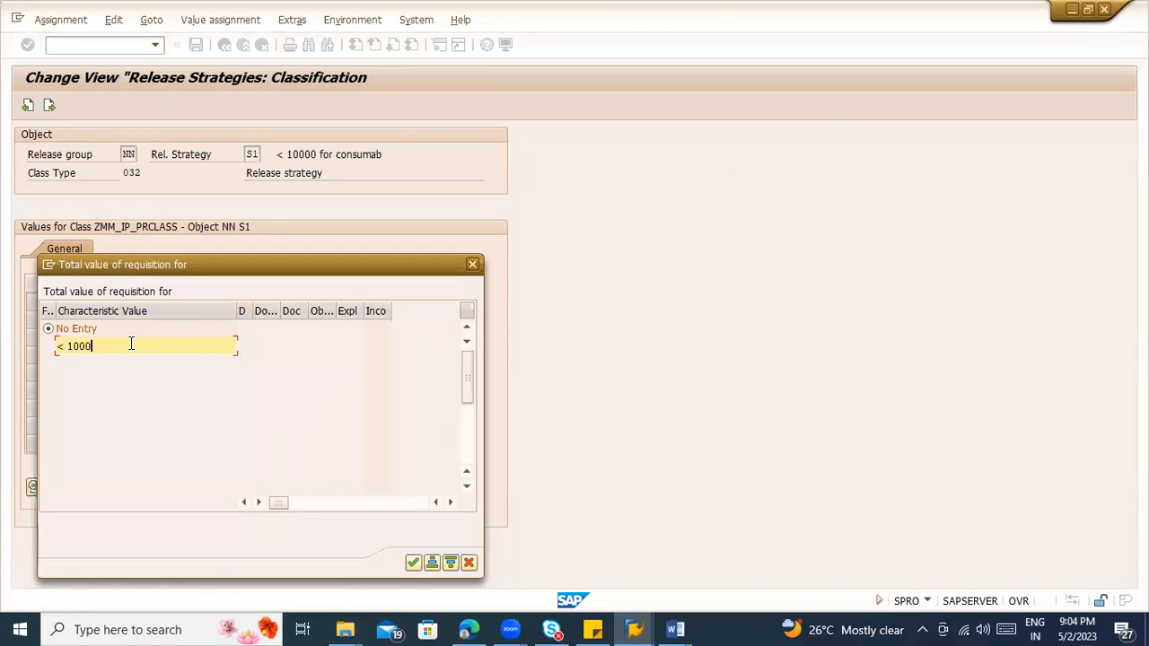
{"action": "key", "text": "Return"}
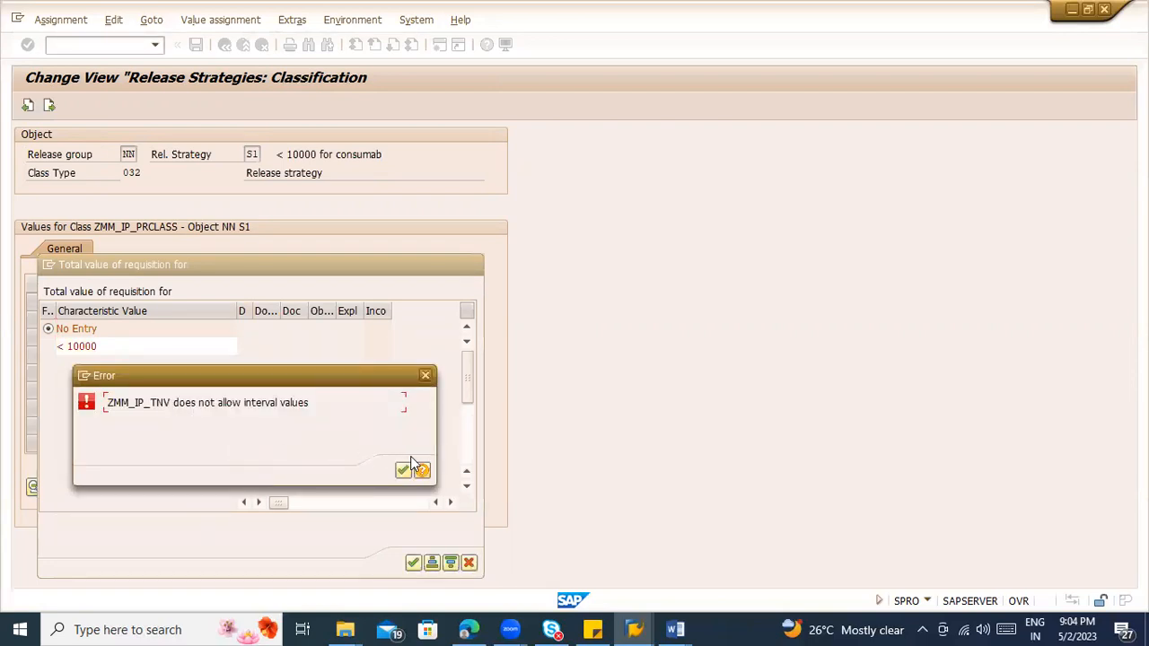
{"action": "left_click", "coordinate": [403, 470]}
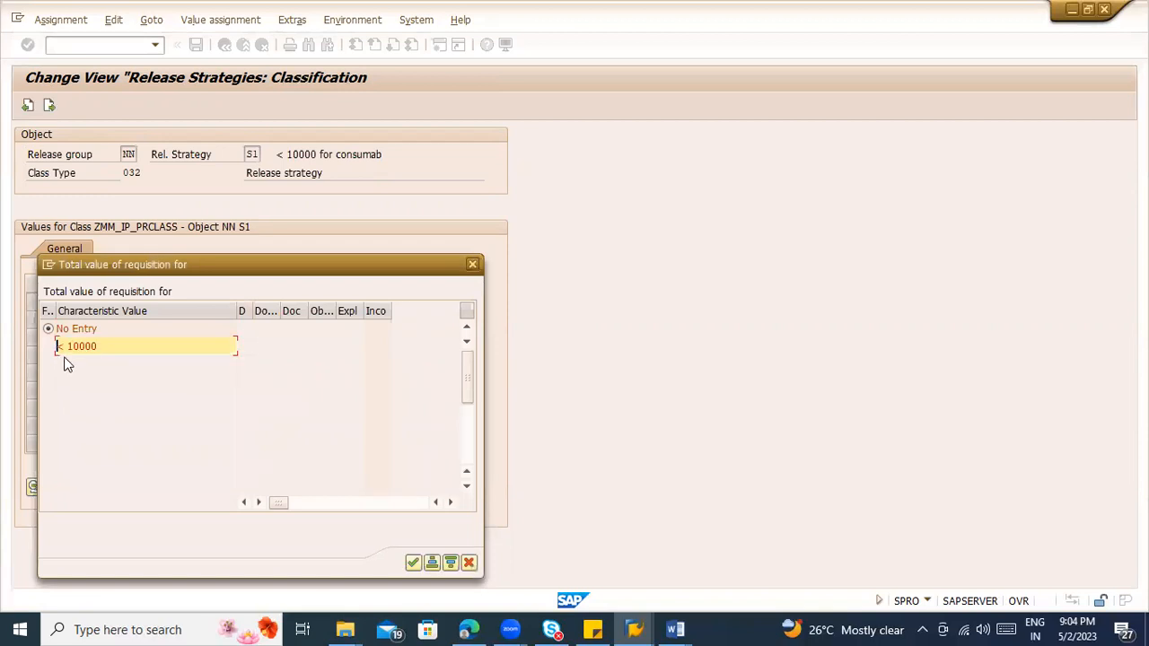
{"action": "key", "text": "Return"}
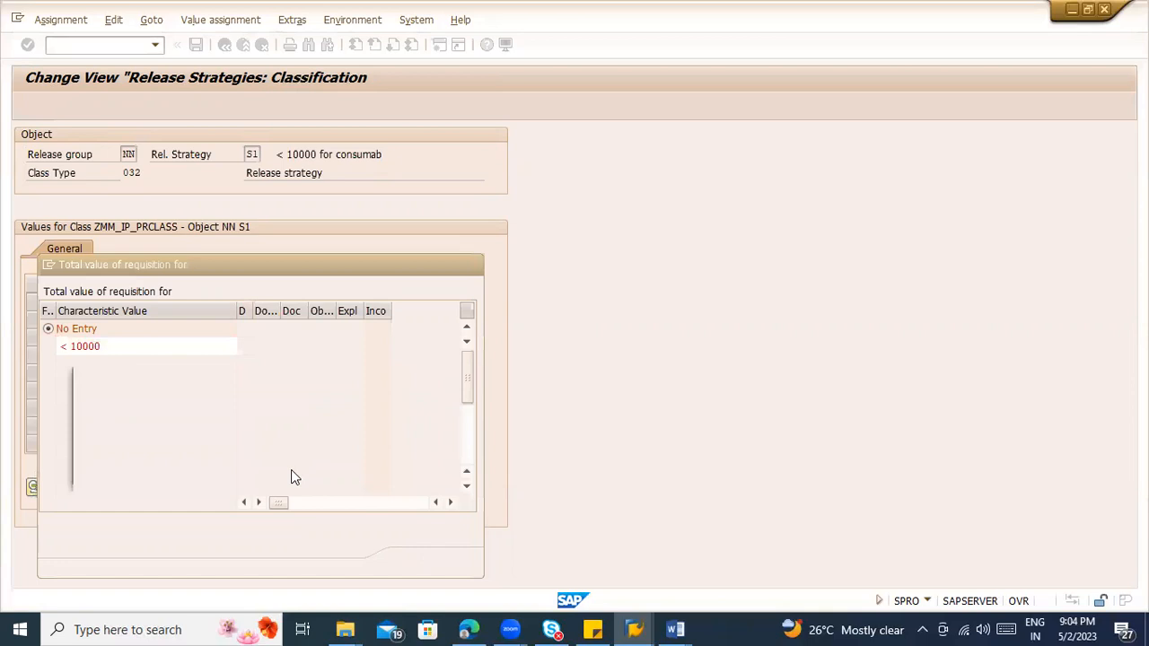
{"action": "key", "text": "Return"}
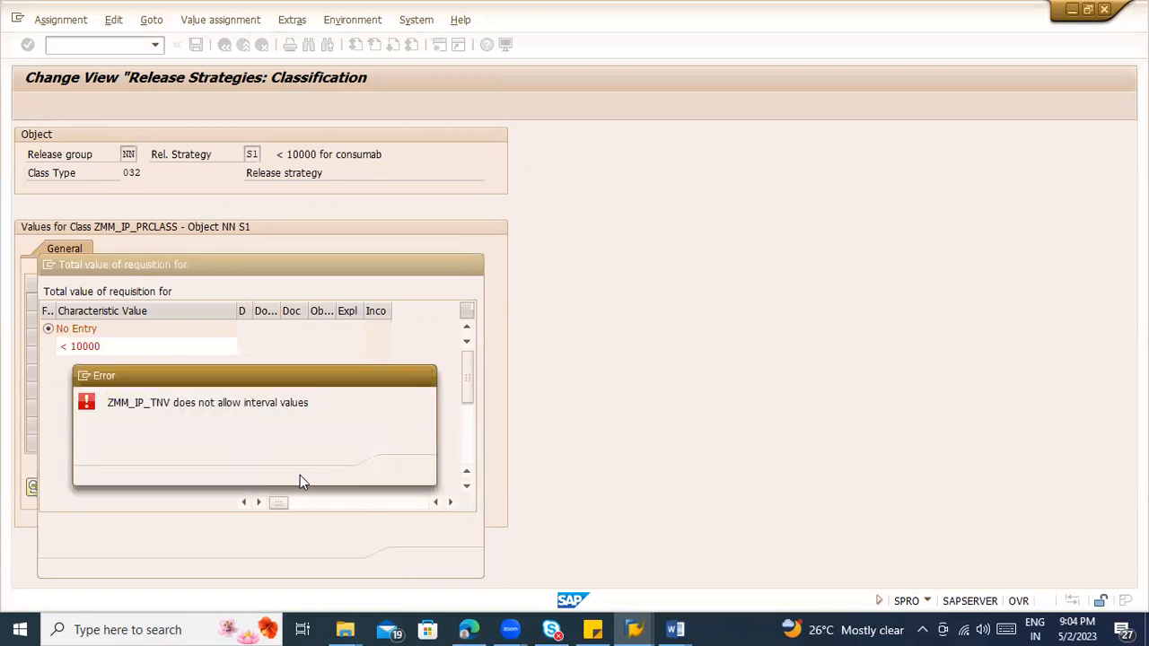
{"action": "double_click", "coordinate": [318, 457]}
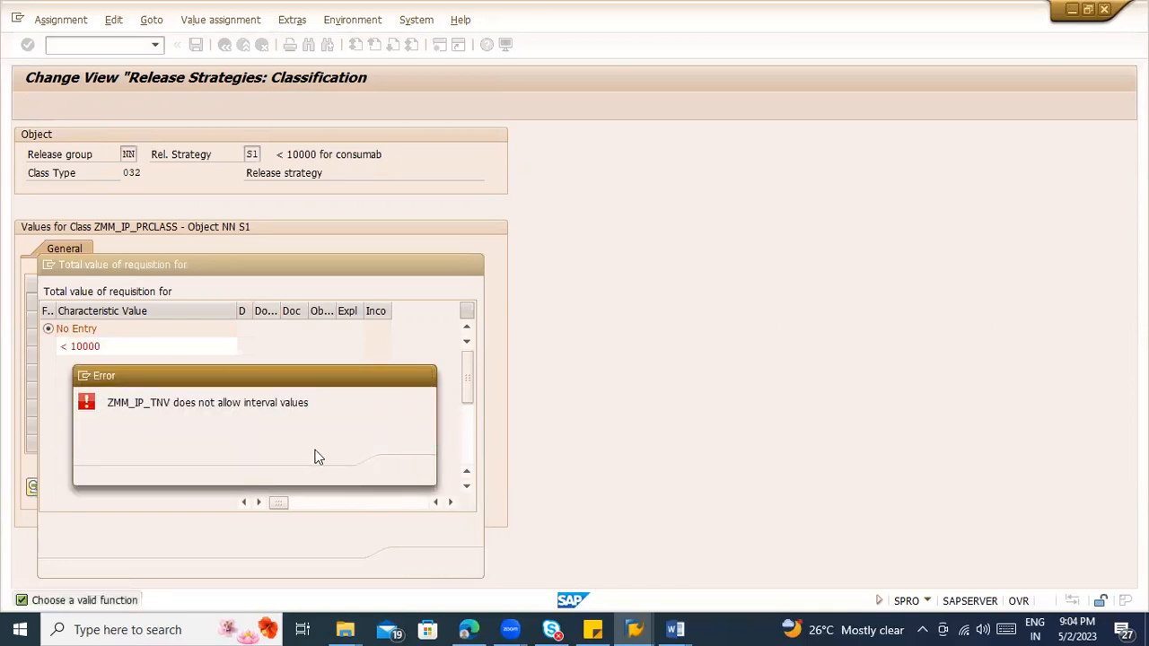
{"action": "left_click", "coordinate": [400, 472]}
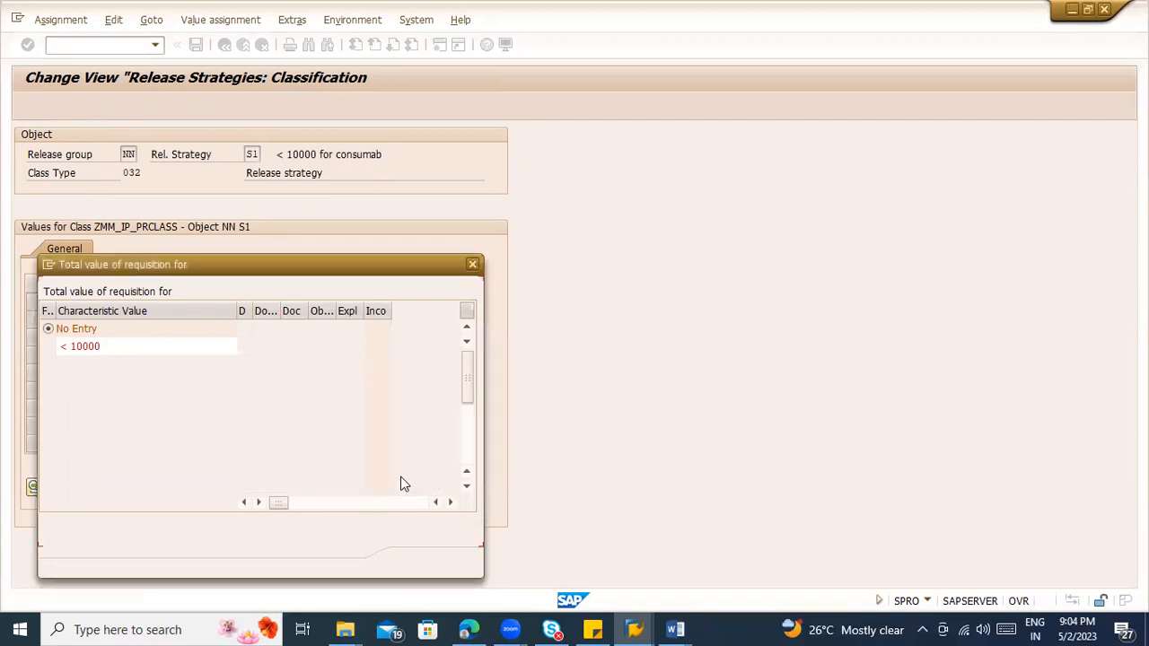
{"action": "key", "text": "Escape"}
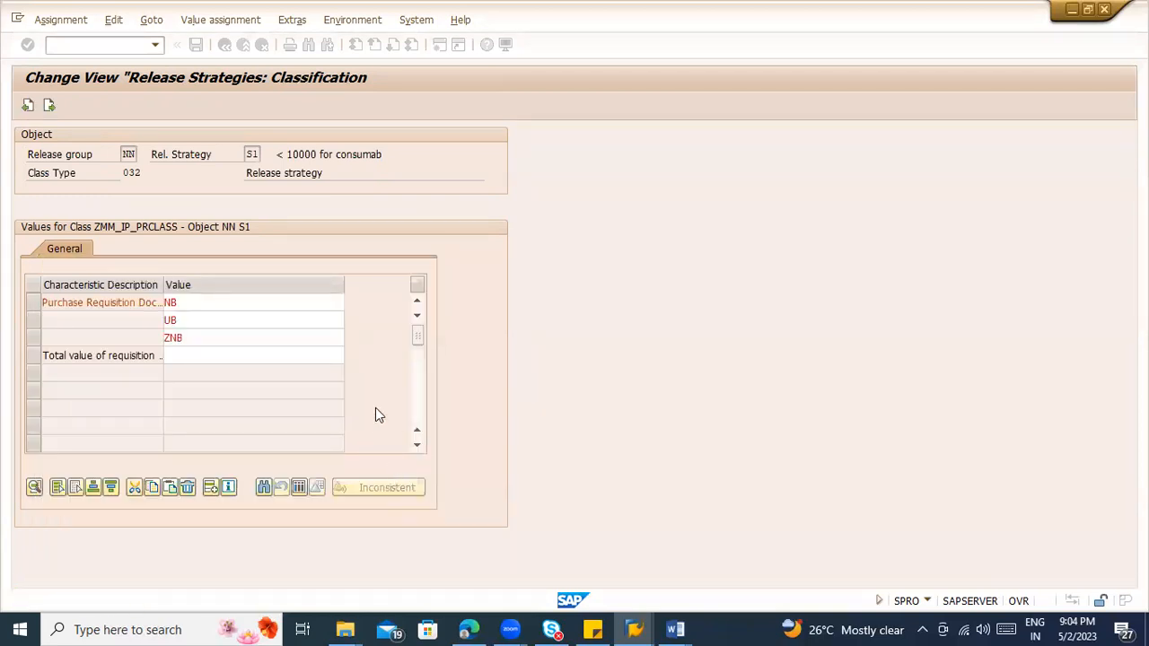
Step: Leave the classification and details of release strategy S1 and return to the implementation guide
{"action": "key", "text": "Escape"}
{"action": "left_click", "coordinate": [224, 48]}
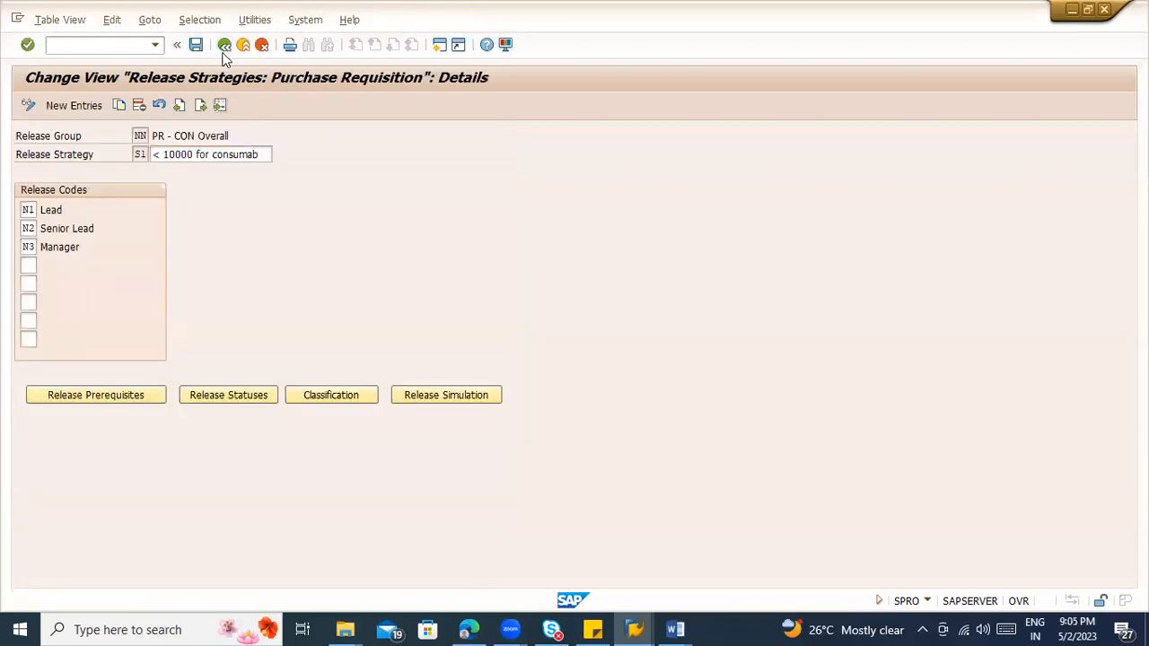
{"action": "key", "text": "F3"}
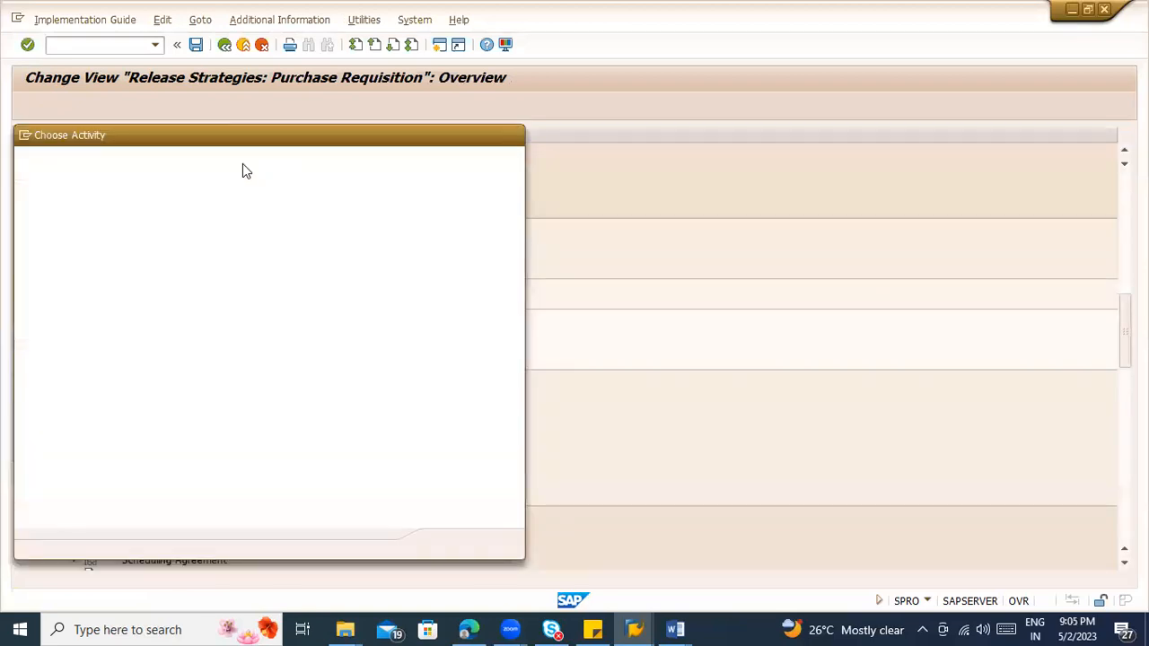
{"action": "key", "text": "Escape"}
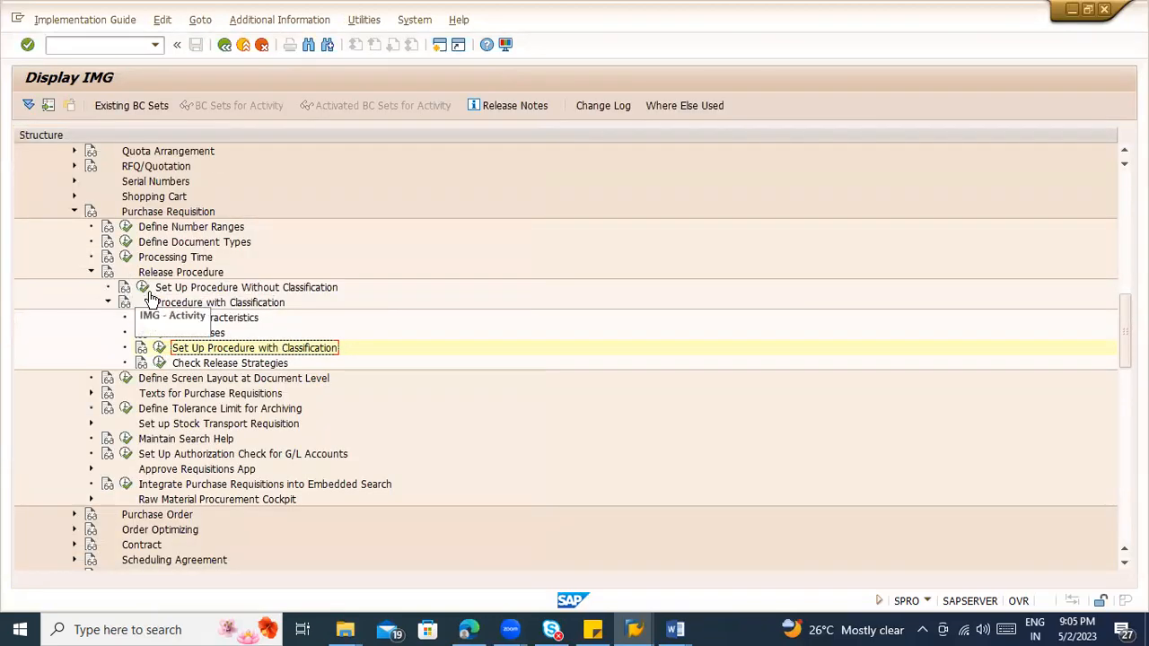
Step: Try to open class ZMM_IP_PRCLASS of class type 032 for changing through Edit Classes
{"action": "left_click", "coordinate": [159, 333]}
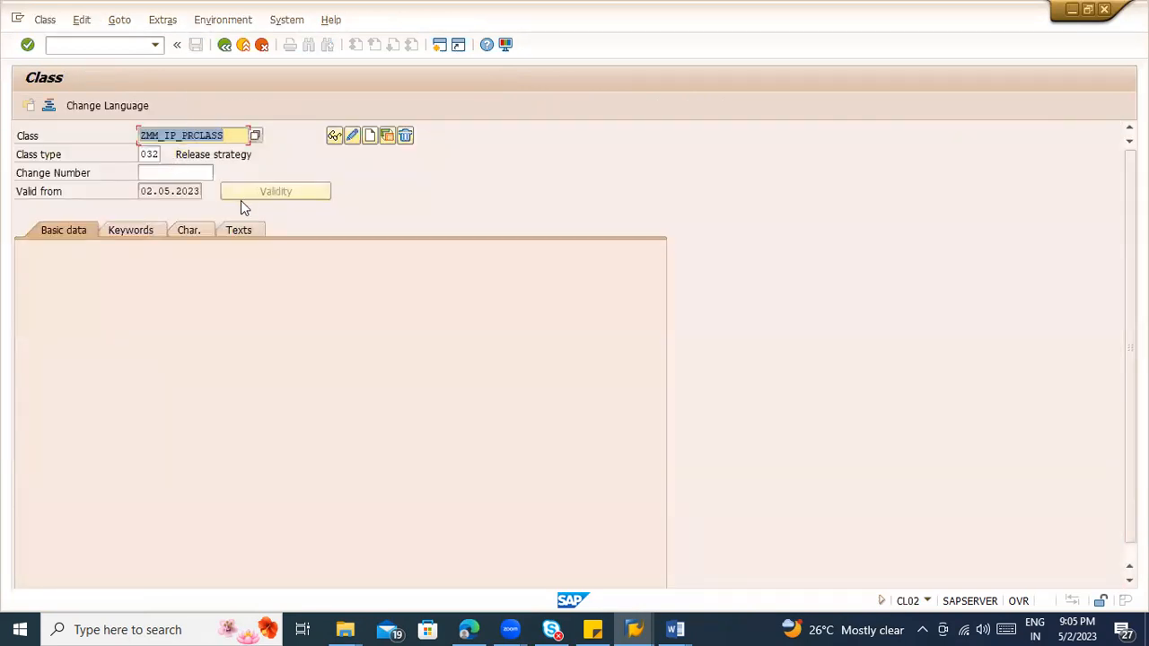
{"action": "key", "text": "Return"}
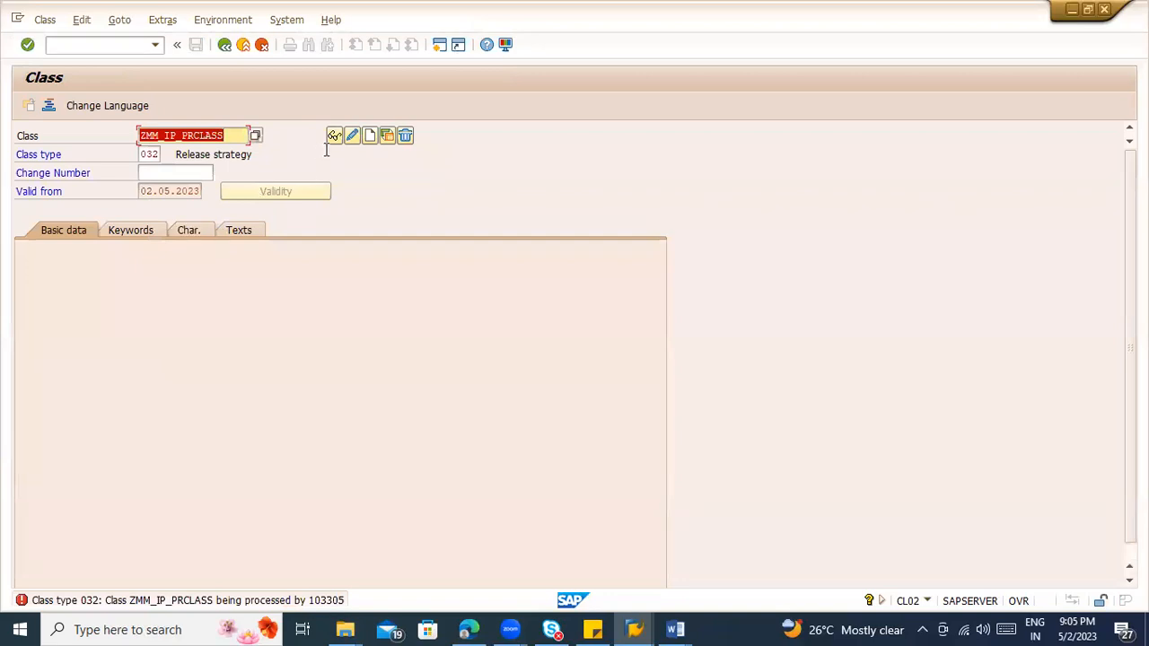
{"action": "left_click", "coordinate": [357, 141]}
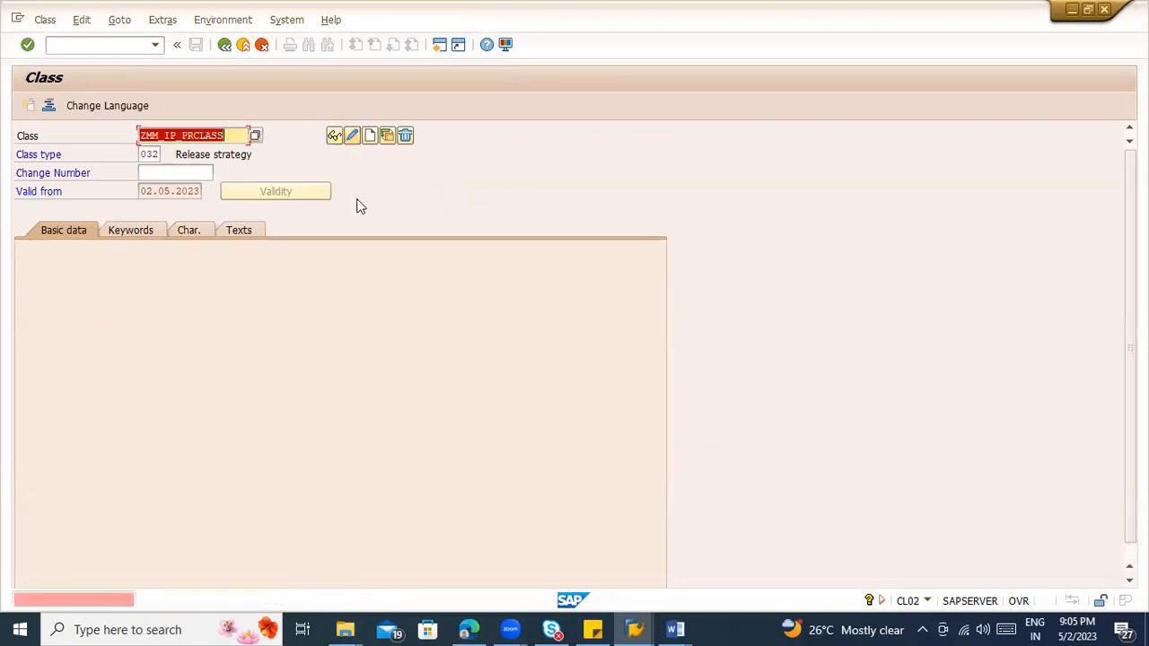
Step: Check the open SAP sessions and the session's system details, and leave the class maintenance for the implementation guide
{"action": "left_click", "coordinate": [645, 624]}
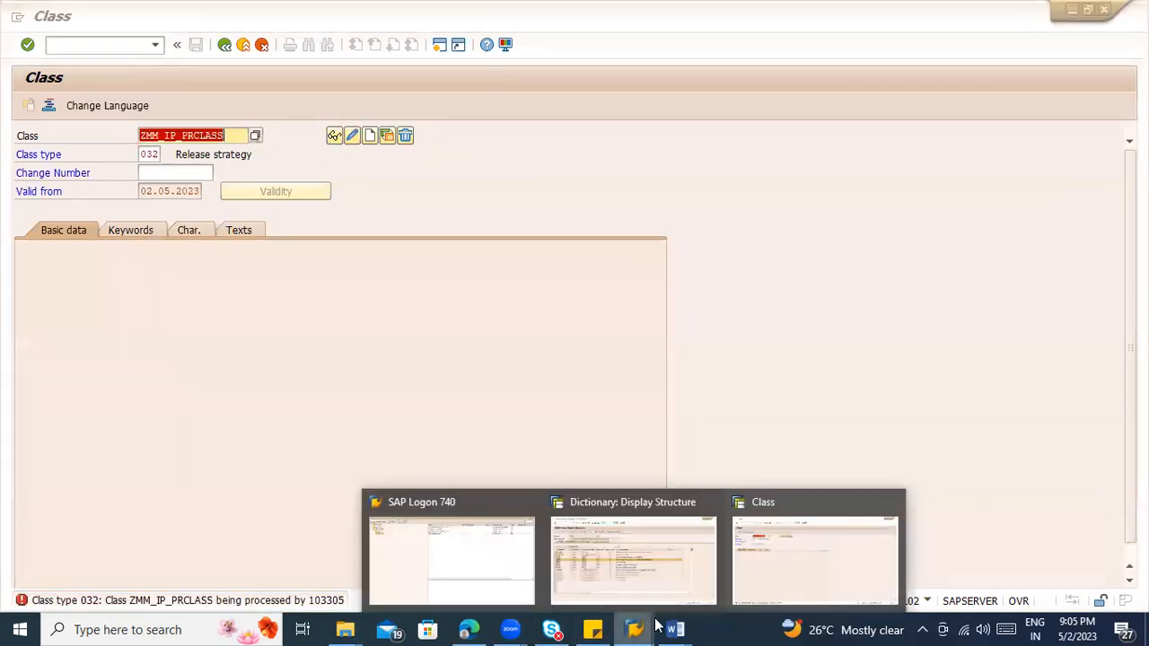
{"action": "left_click", "coordinate": [644, 624]}
{"action": "left_click", "coordinate": [645, 626]}
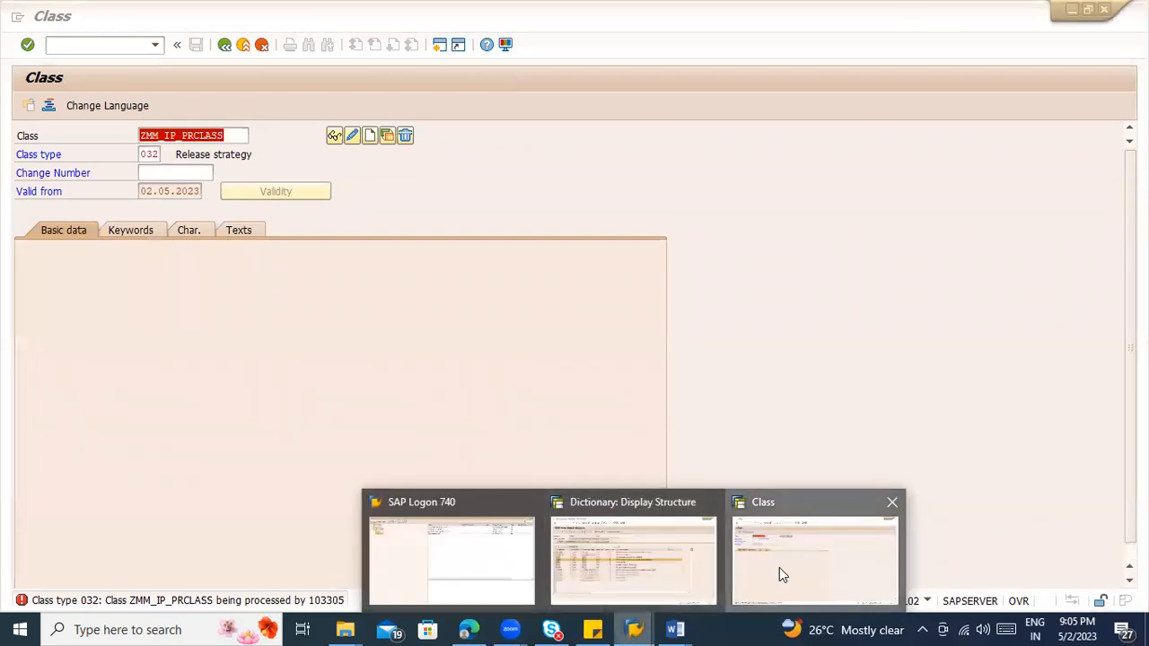
{"action": "left_click", "coordinate": [779, 569]}
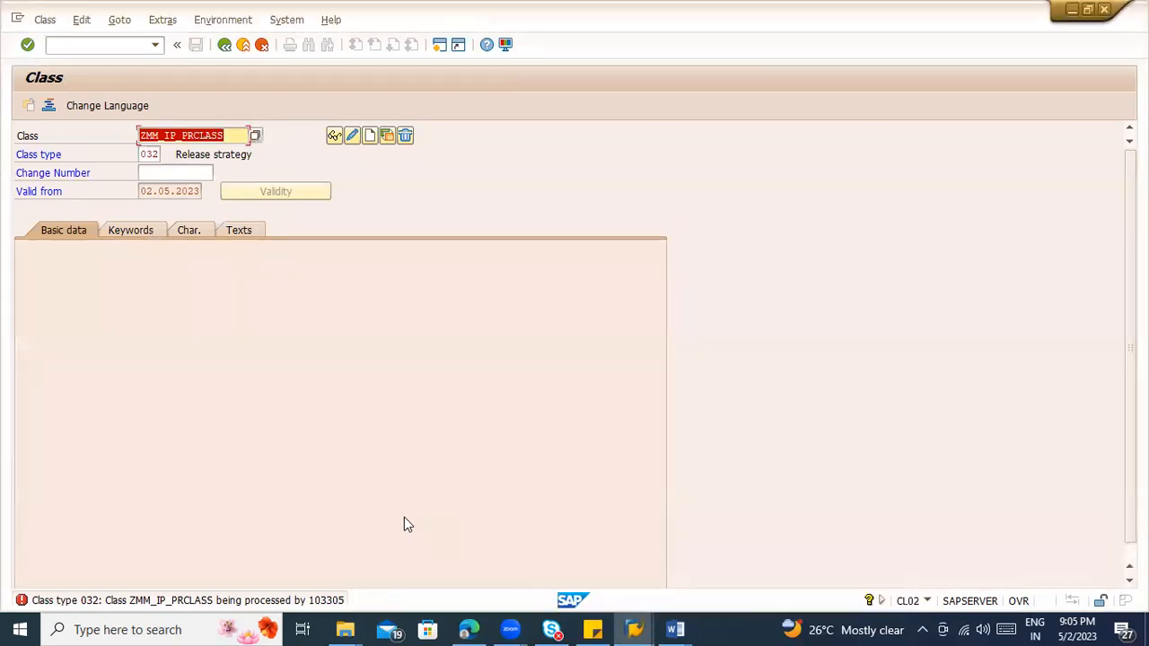
{"action": "left_click", "coordinate": [927, 600]}
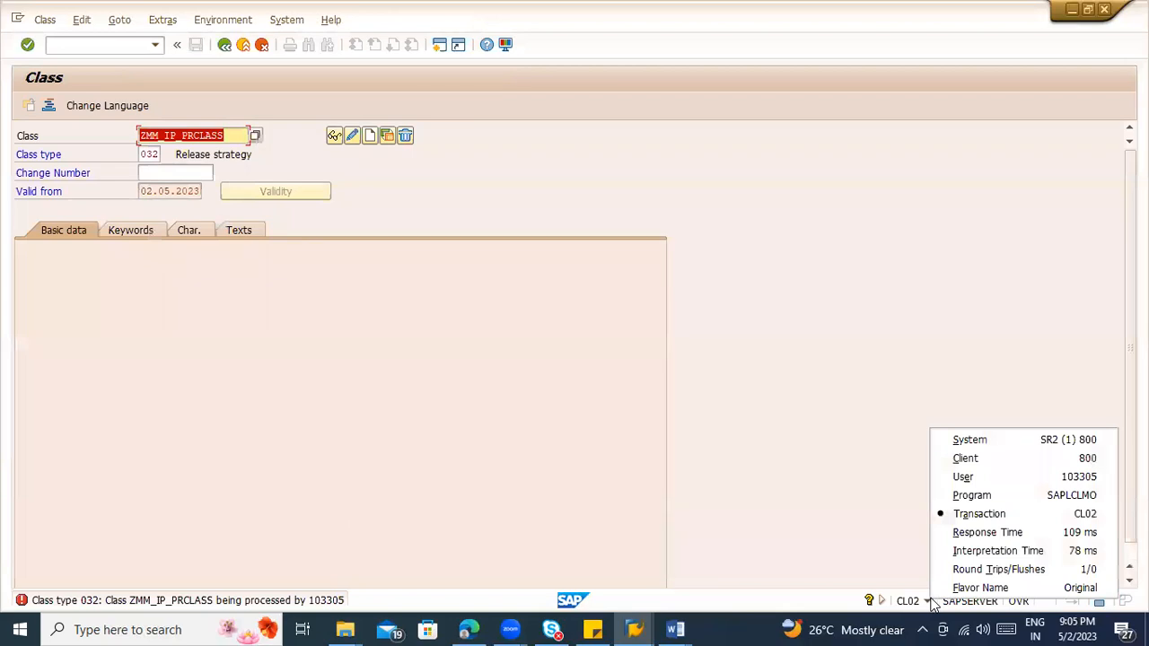
{"action": "left_click", "coordinate": [930, 601]}
{"action": "left_click", "coordinate": [251, 51]}
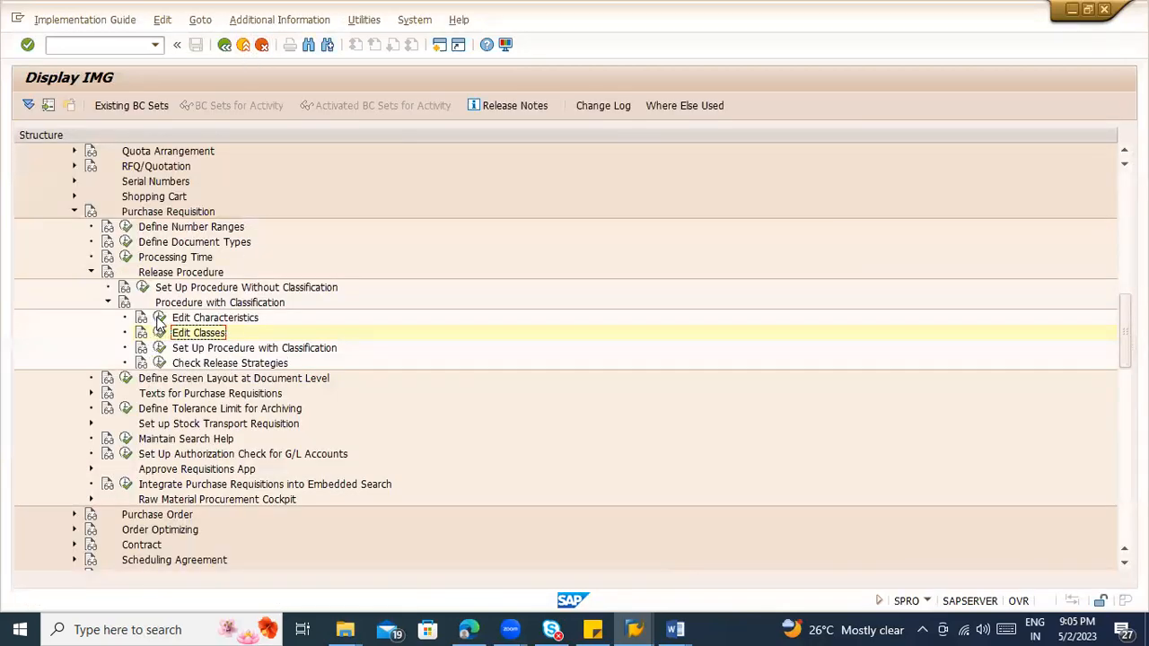
Step: Start Edit Characteristics and leave the display of structure CEBAN in the other SAP session
{"action": "left_click", "coordinate": [158, 318]}
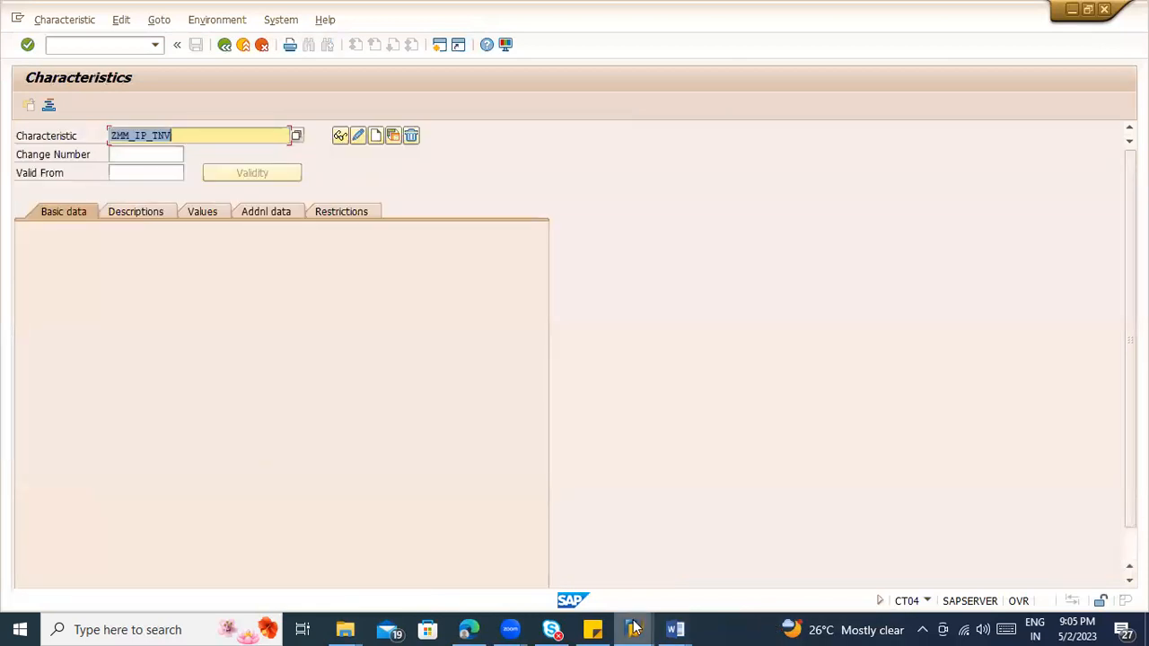
{"action": "mouse_move", "coordinate": [633, 629]}
{"action": "left_click", "coordinate": [639, 579]}
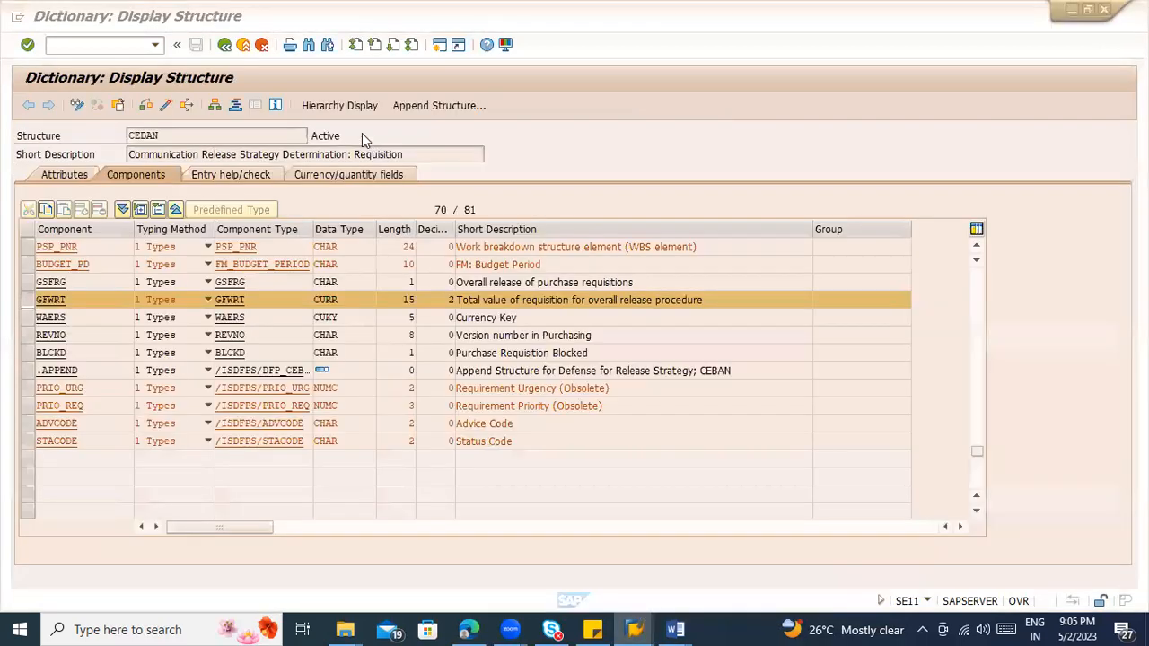
{"action": "left_click", "coordinate": [224, 45]}
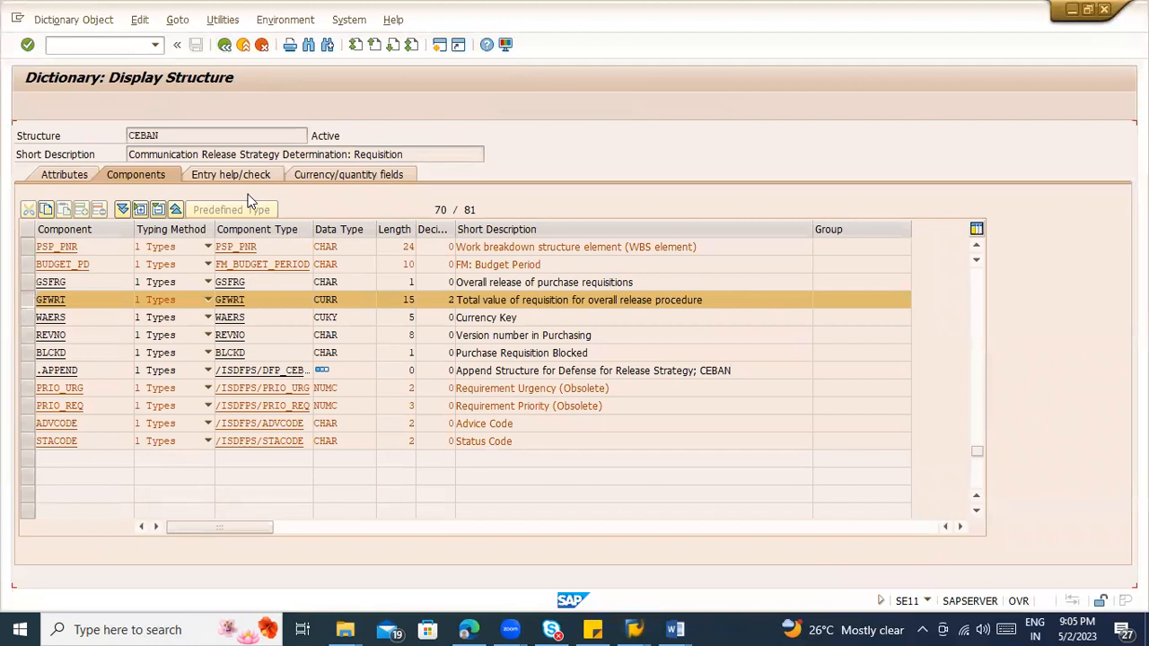
Step: Open characteristic ZMM_IP_TNV for changing and check its additional data, basic data and descriptions
{"action": "left_click", "coordinate": [358, 134]}
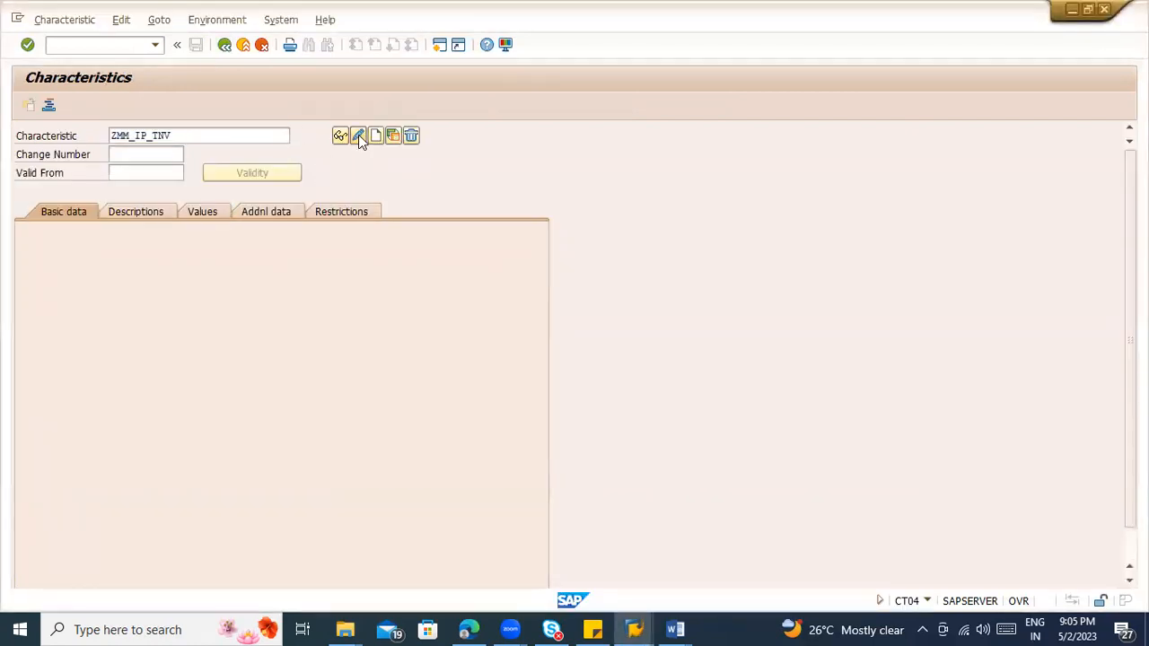
{"action": "left_click", "coordinate": [256, 211]}
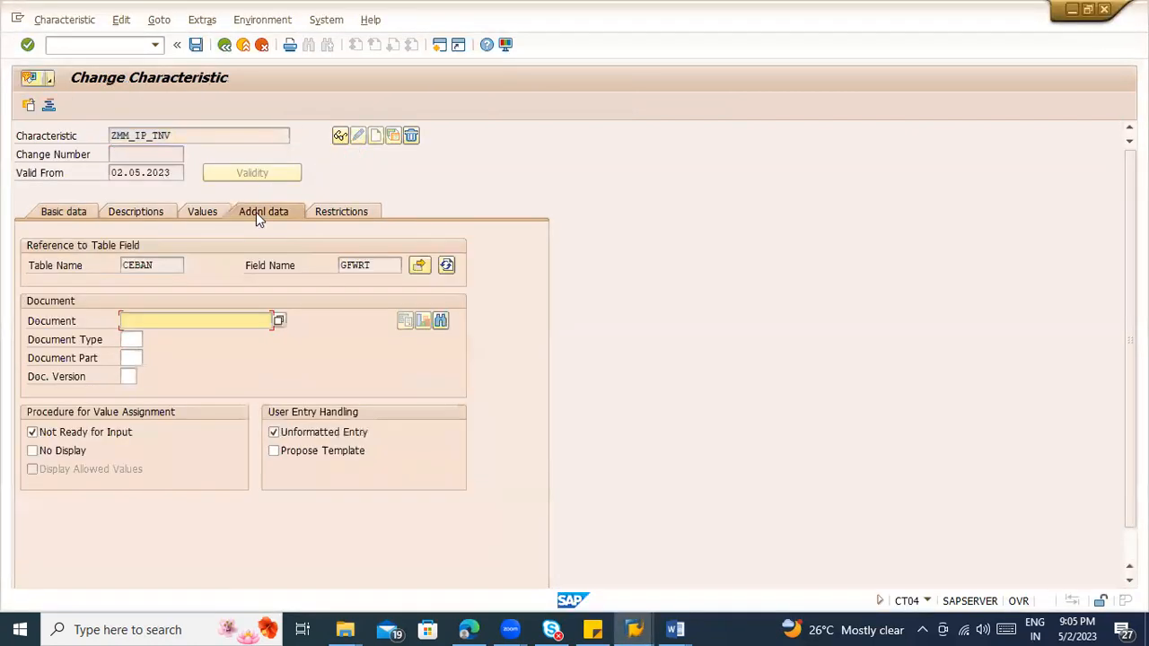
{"action": "left_click", "coordinate": [90, 212]}
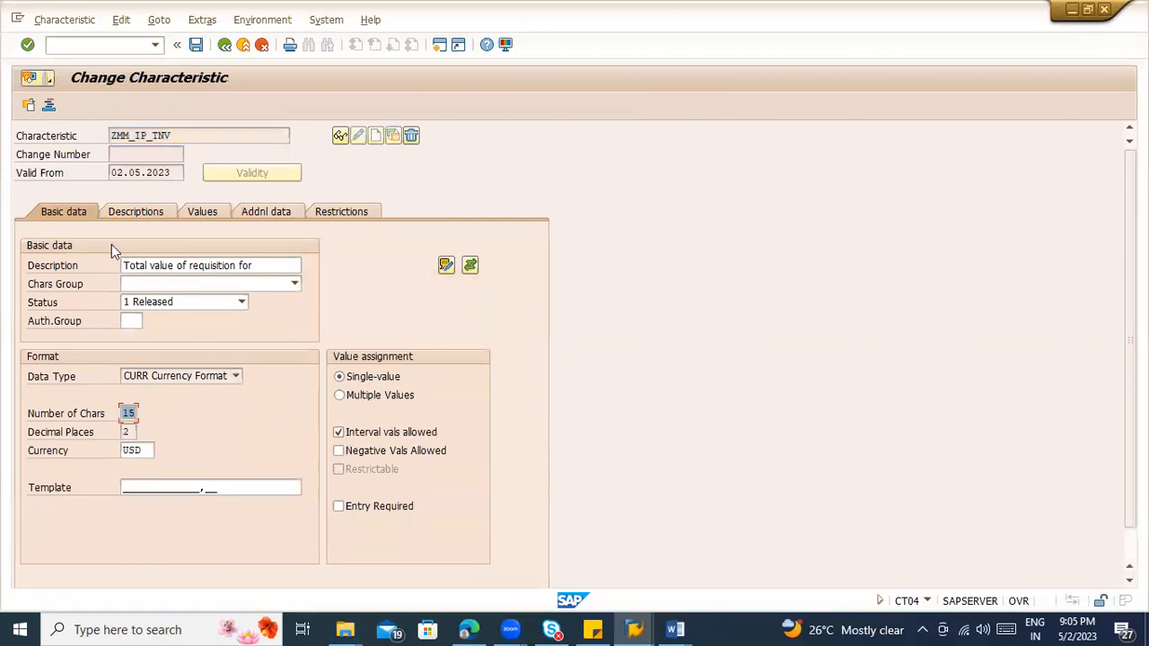
{"action": "left_click", "coordinate": [118, 222]}
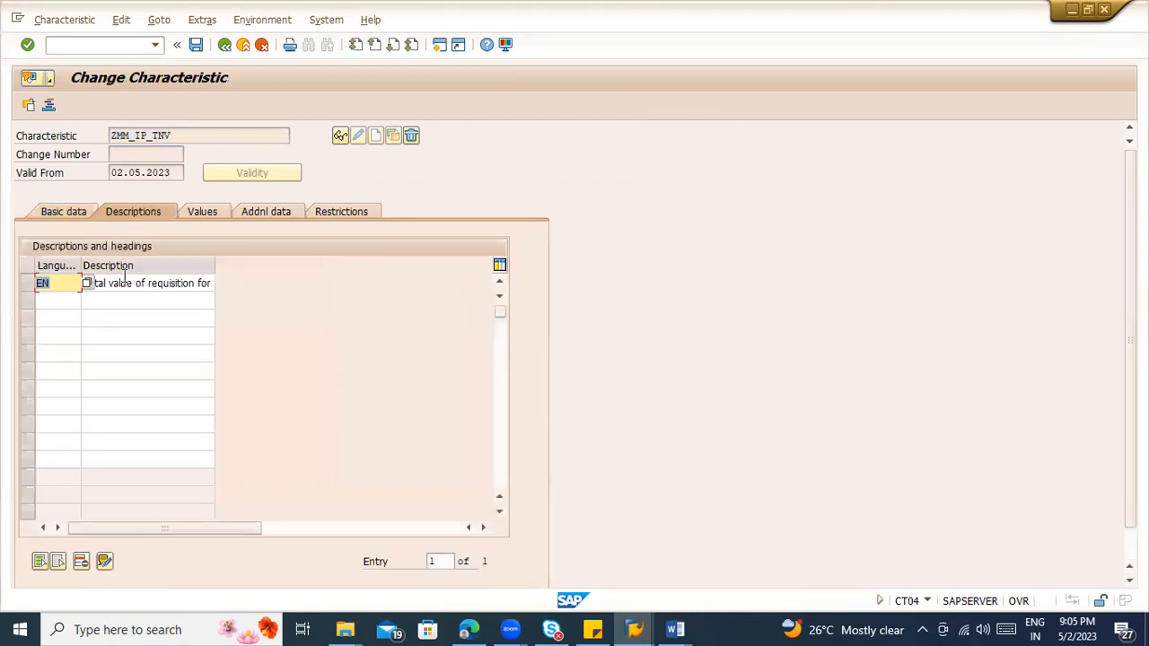
Step: Add < 10000 as an allowed value of characteristic ZMM_IP_TNV and keep Allowed values as the value check strategy
{"action": "left_click", "coordinate": [204, 212]}
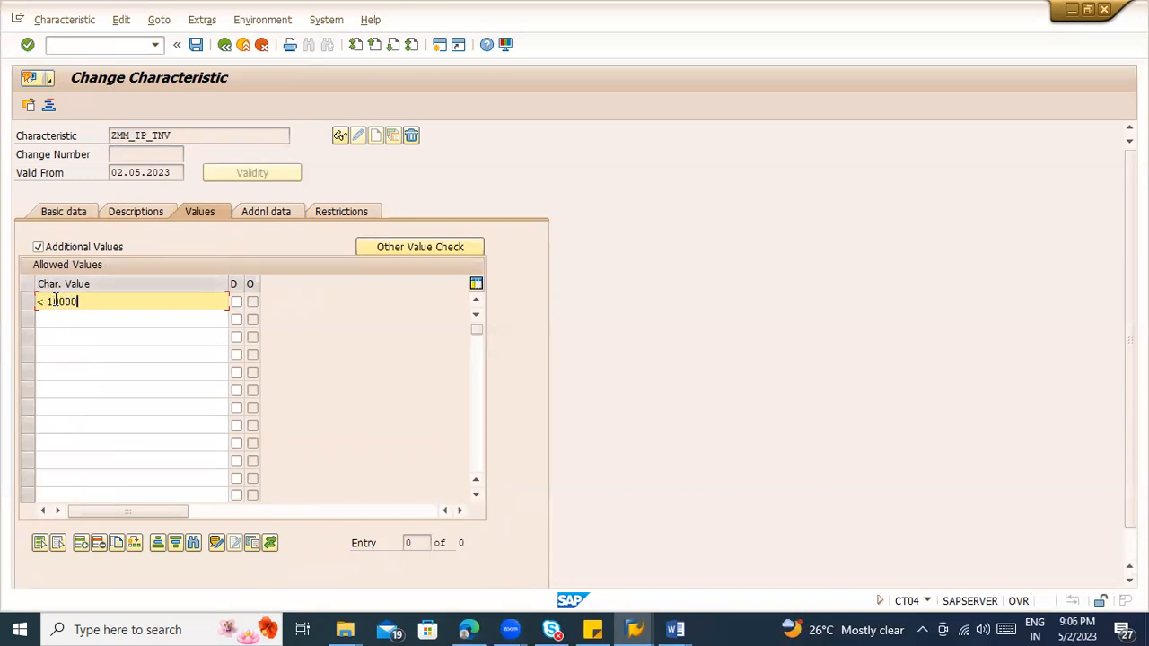
{"action": "key", "text": "Return"}
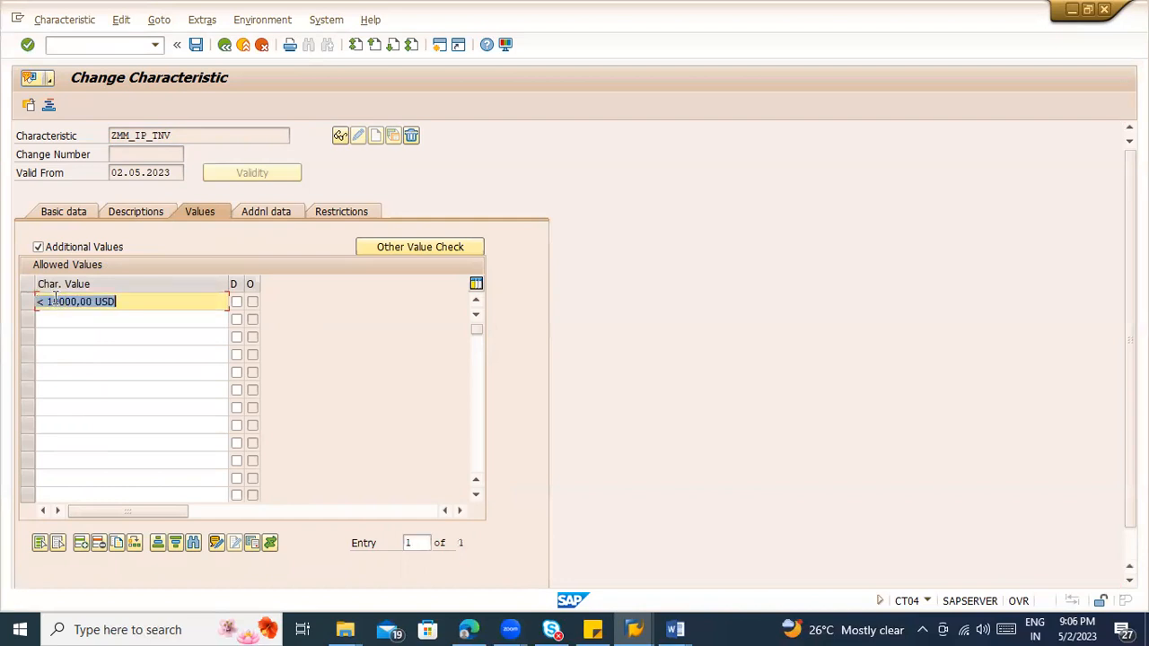
{"action": "left_click", "coordinate": [417, 248]}
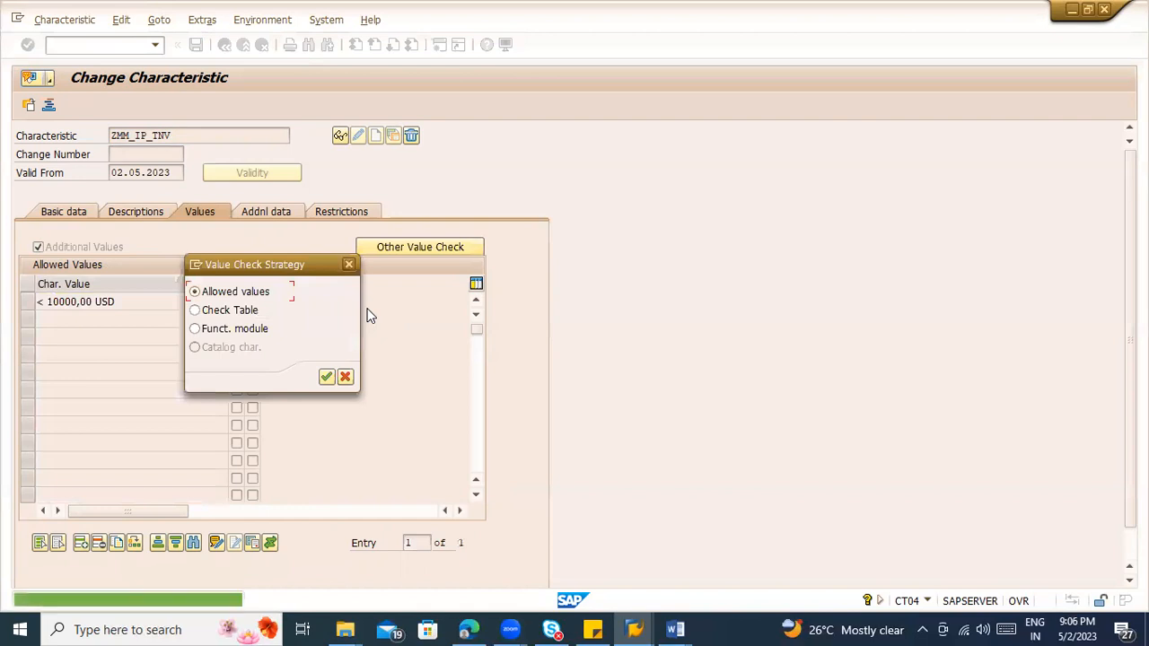
{"action": "left_click", "coordinate": [326, 377]}
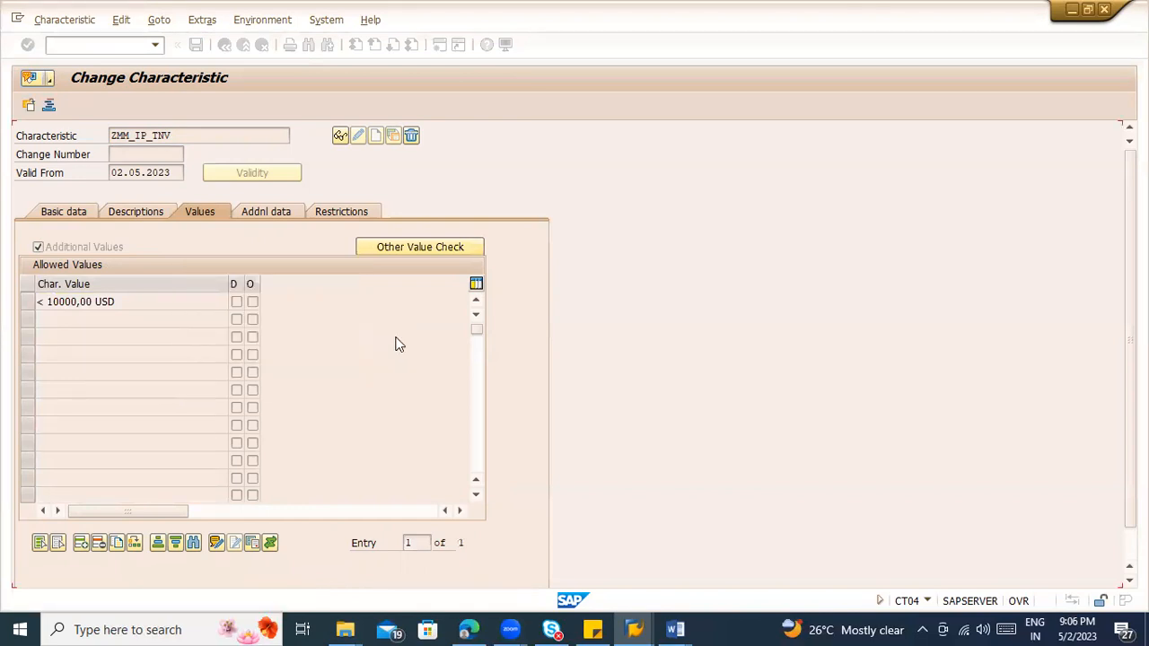
Step: Save characteristic ZMM_IP_TNV and open the classification of release strategy S1 in group NN from Set Up Procedure with Classification
{"action": "key", "text": "ctrl+s"}
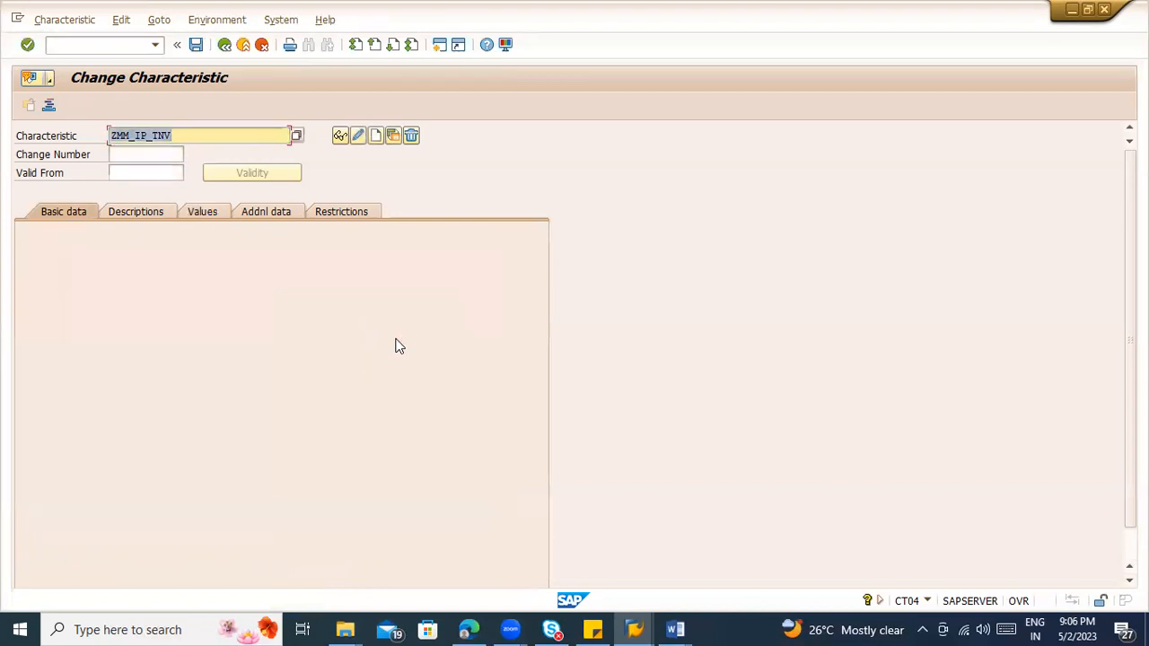
{"action": "left_click", "coordinate": [224, 44]}
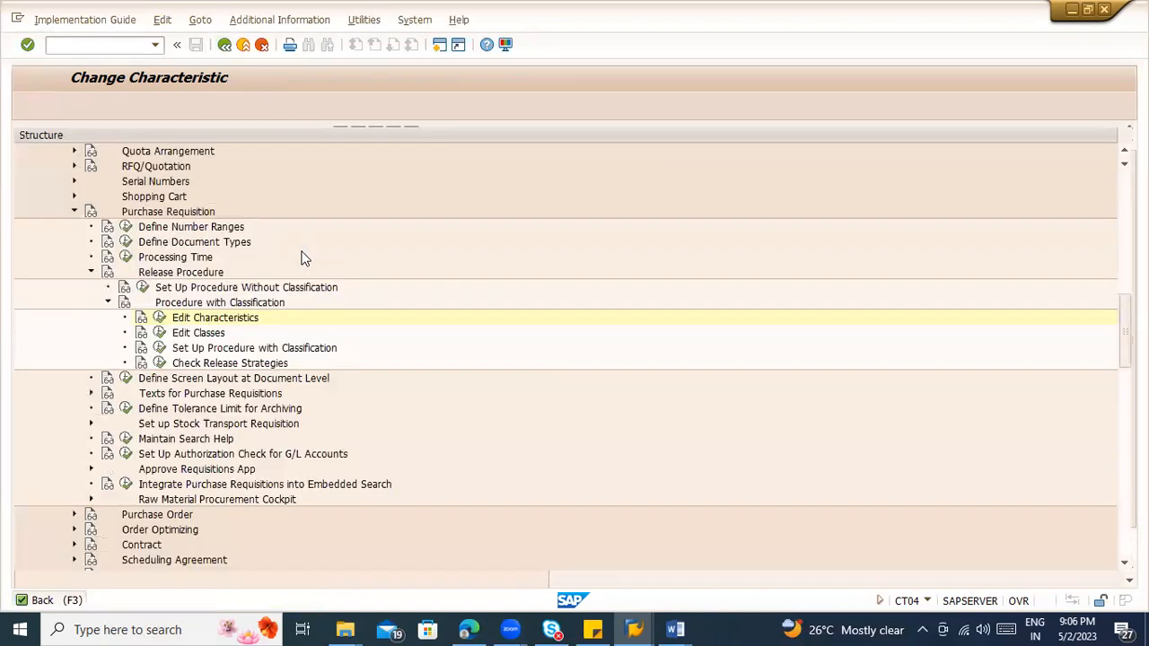
{"action": "left_click", "coordinate": [159, 348]}
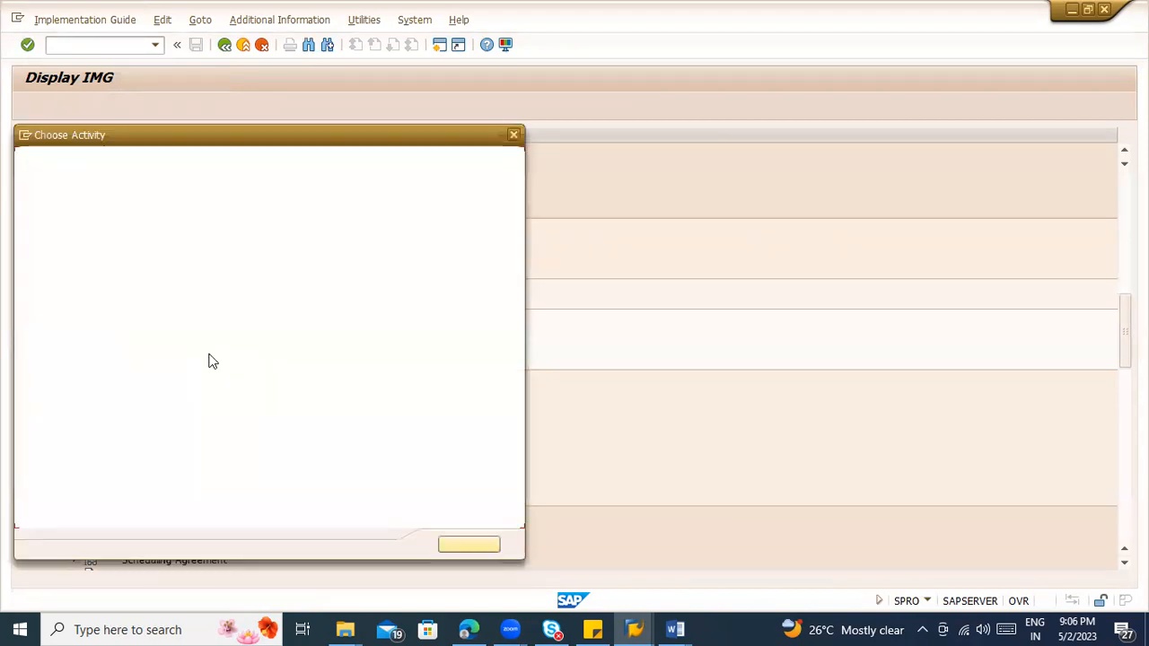
{"action": "double_click", "coordinate": [89, 254]}
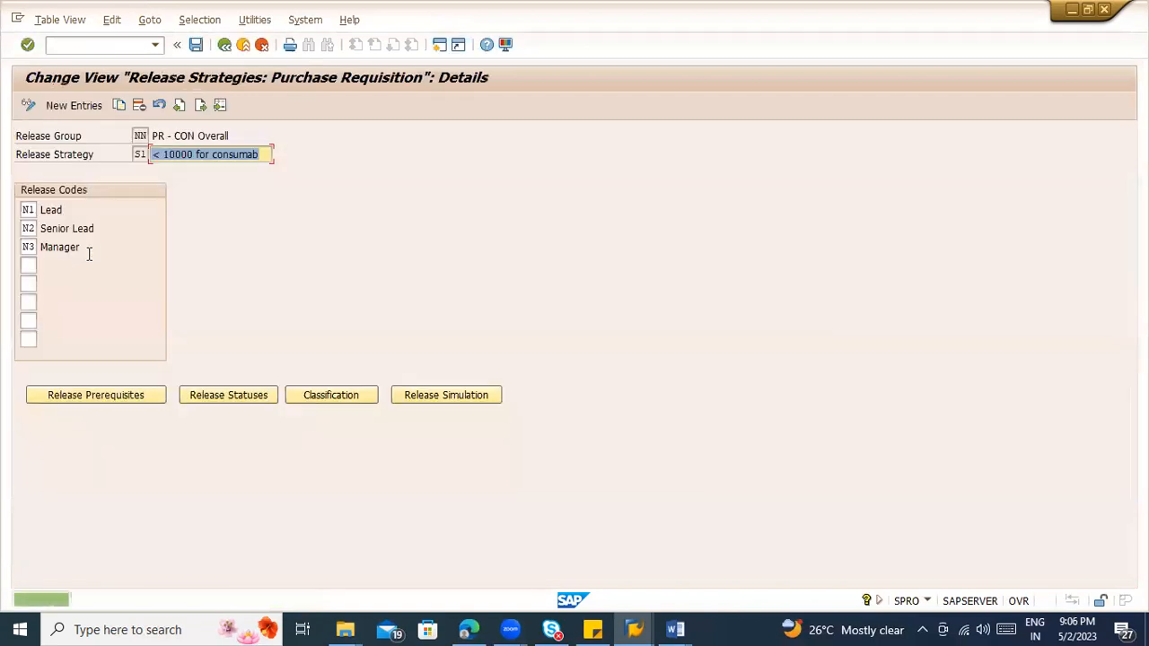
{"action": "left_click", "coordinate": [328, 395]}
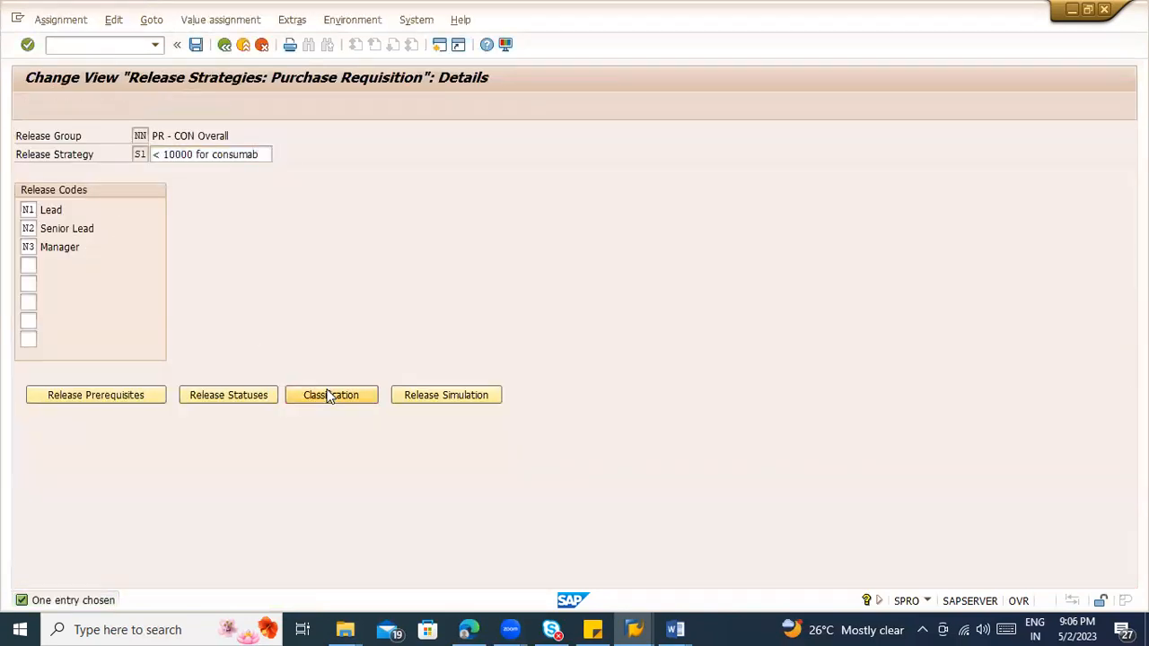
Step: Go through the release prerequisites and release statuses of strategy S1, confirm both, and save the strategy
{"action": "left_click", "coordinate": [225, 44]}
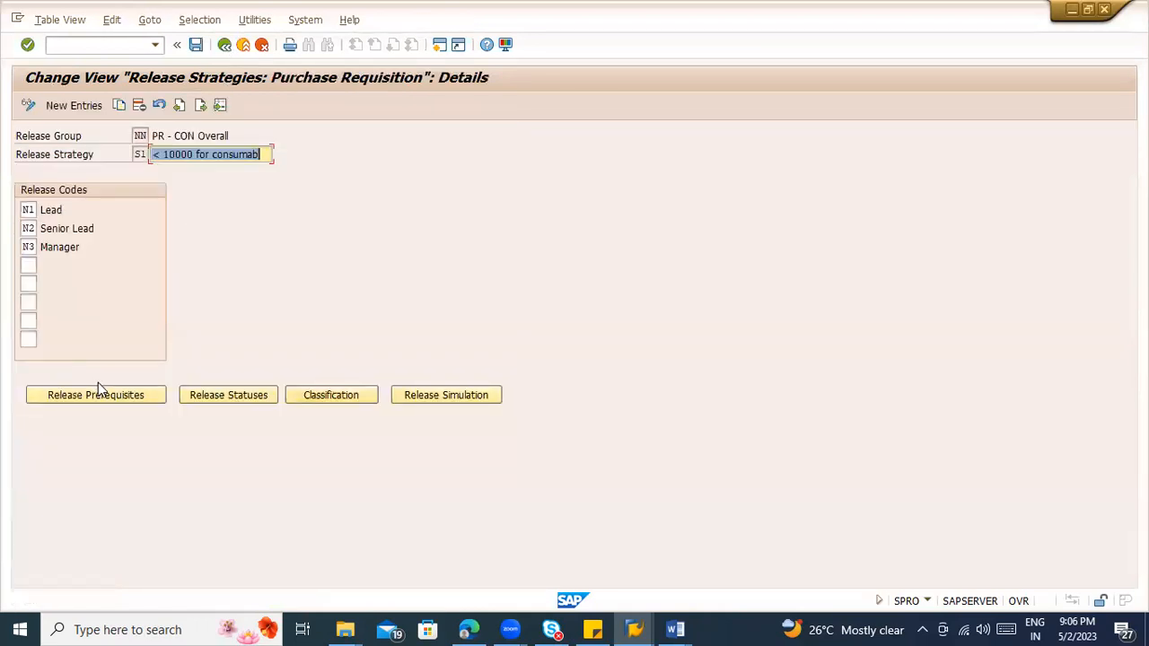
{"action": "left_click", "coordinate": [101, 395]}
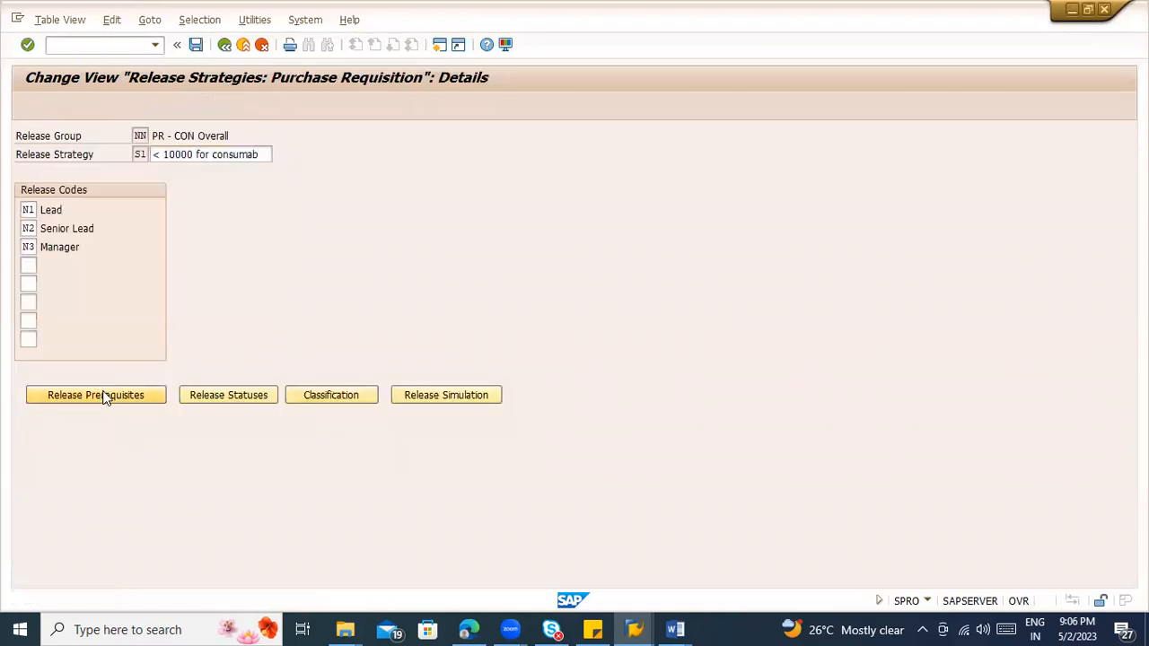
{"action": "left_click", "coordinate": [146, 545]}
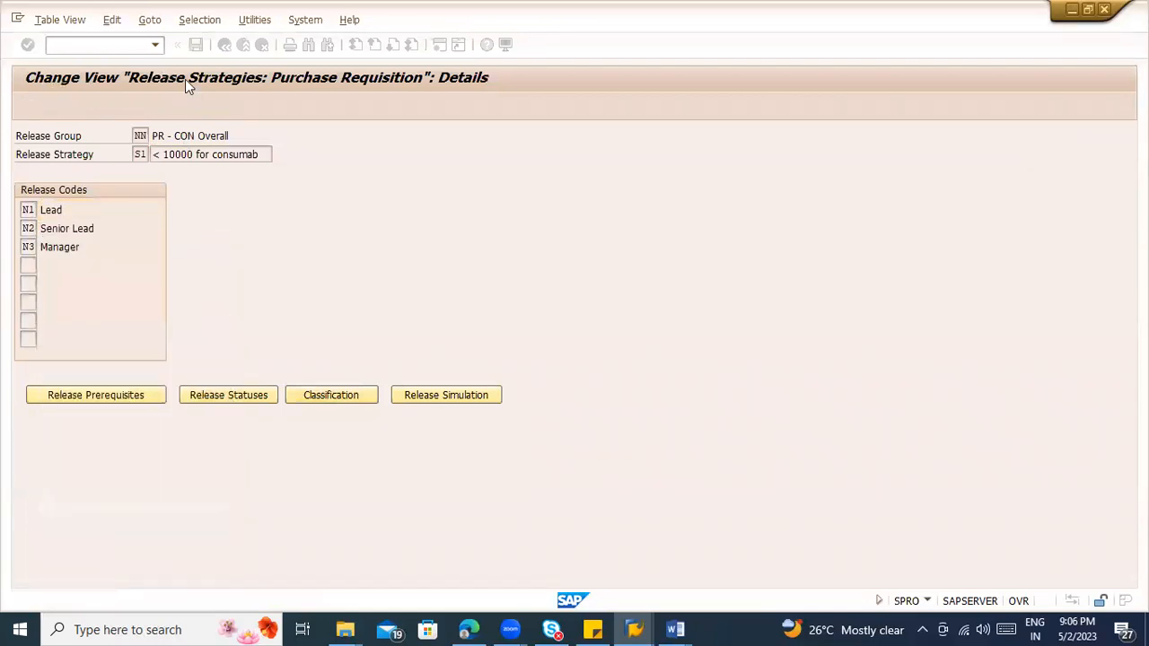
{"action": "left_click", "coordinate": [195, 44]}
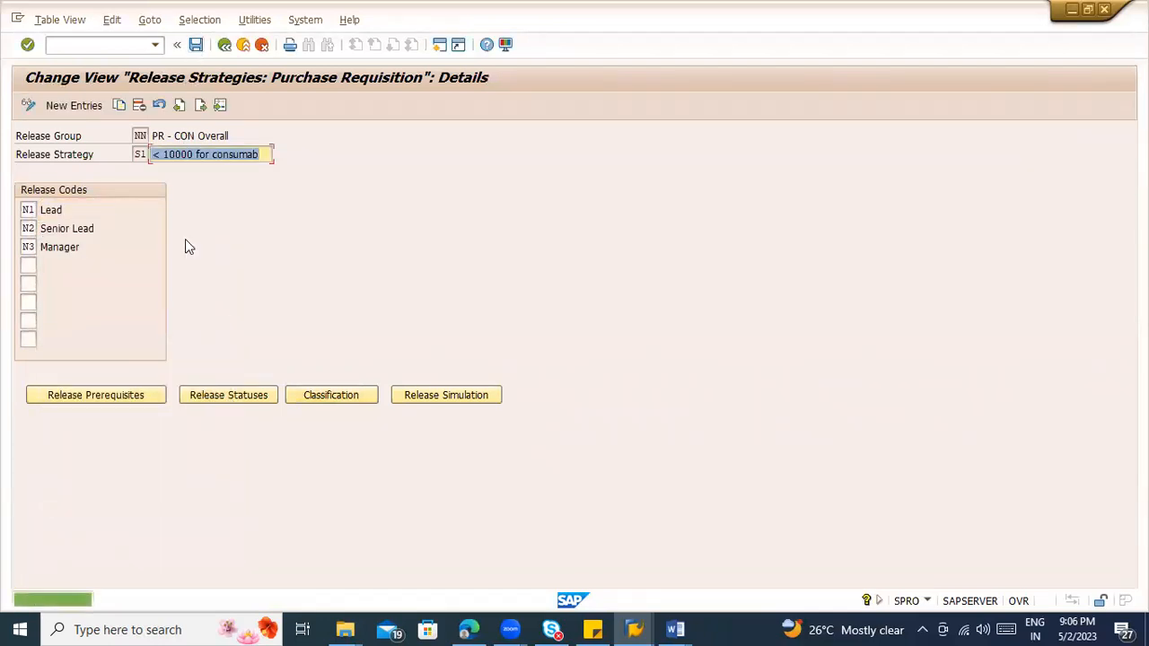
{"action": "left_click", "coordinate": [207, 404]}
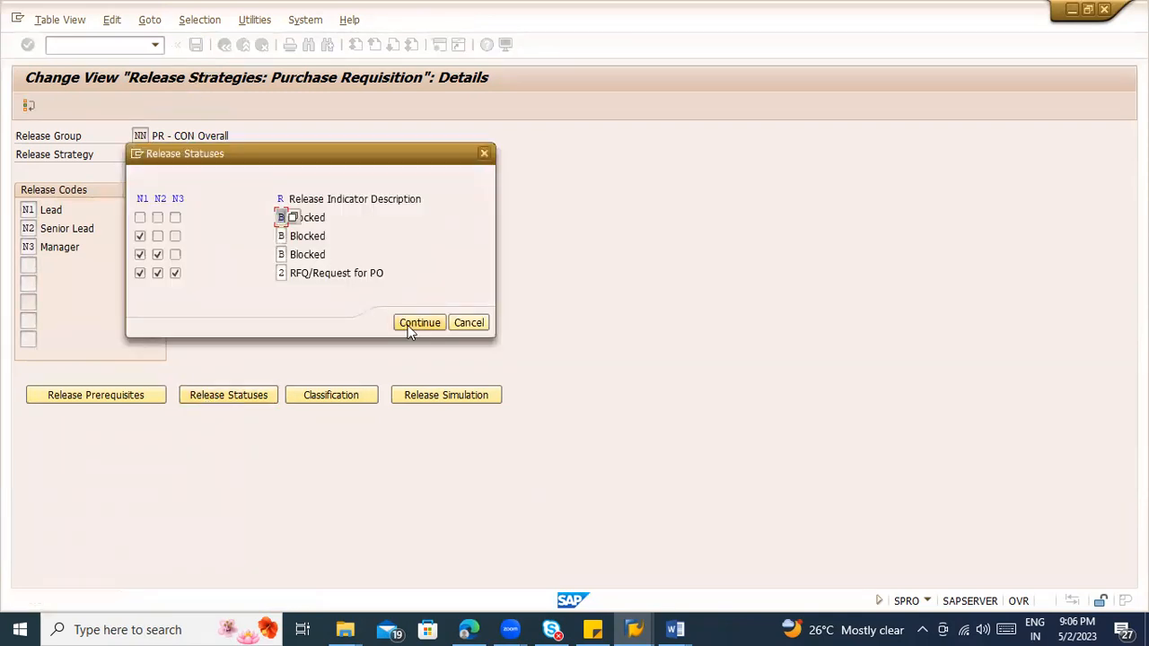
{"action": "left_click", "coordinate": [419, 323]}
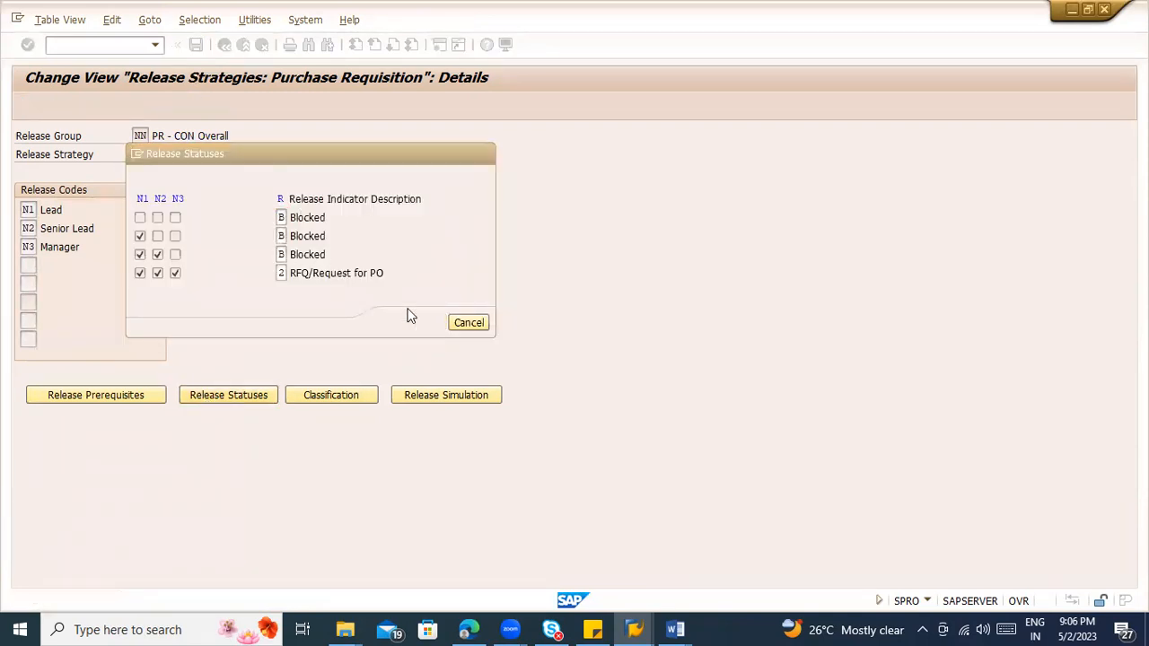
{"action": "left_click", "coordinate": [193, 43]}
Step: Try to enter > 10000 as the total value of requisition in the classification of release strategy S1
{"action": "left_click", "coordinate": [345, 395]}
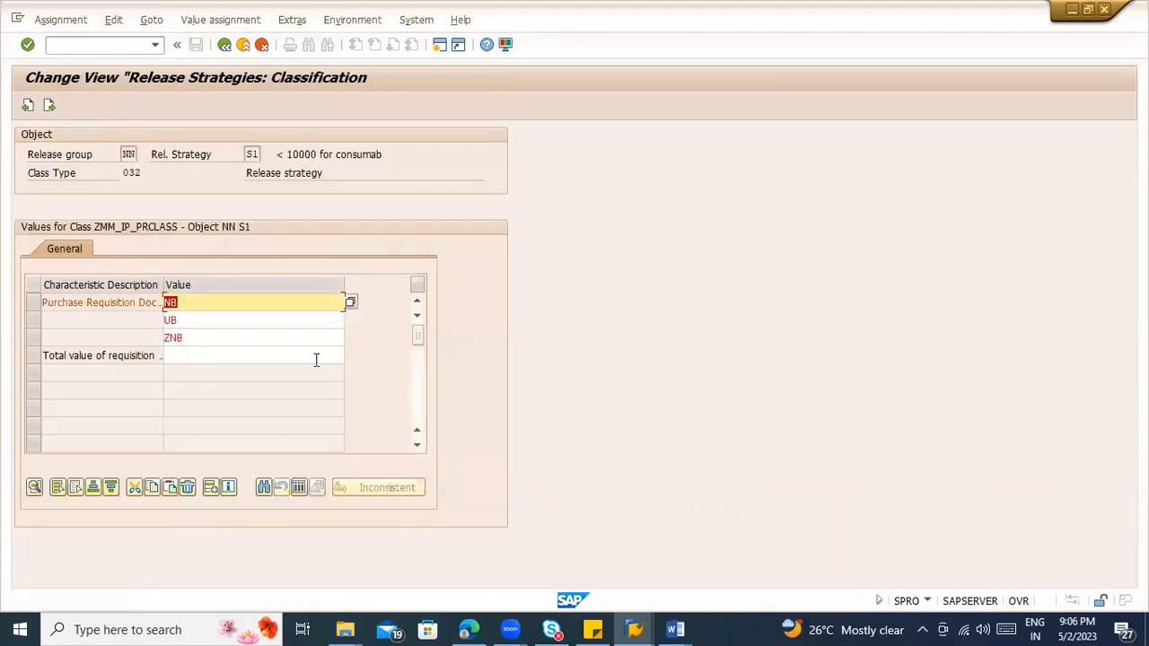
{"action": "left_click", "coordinate": [241, 339]}
{"action": "left_click", "coordinate": [237, 354]}
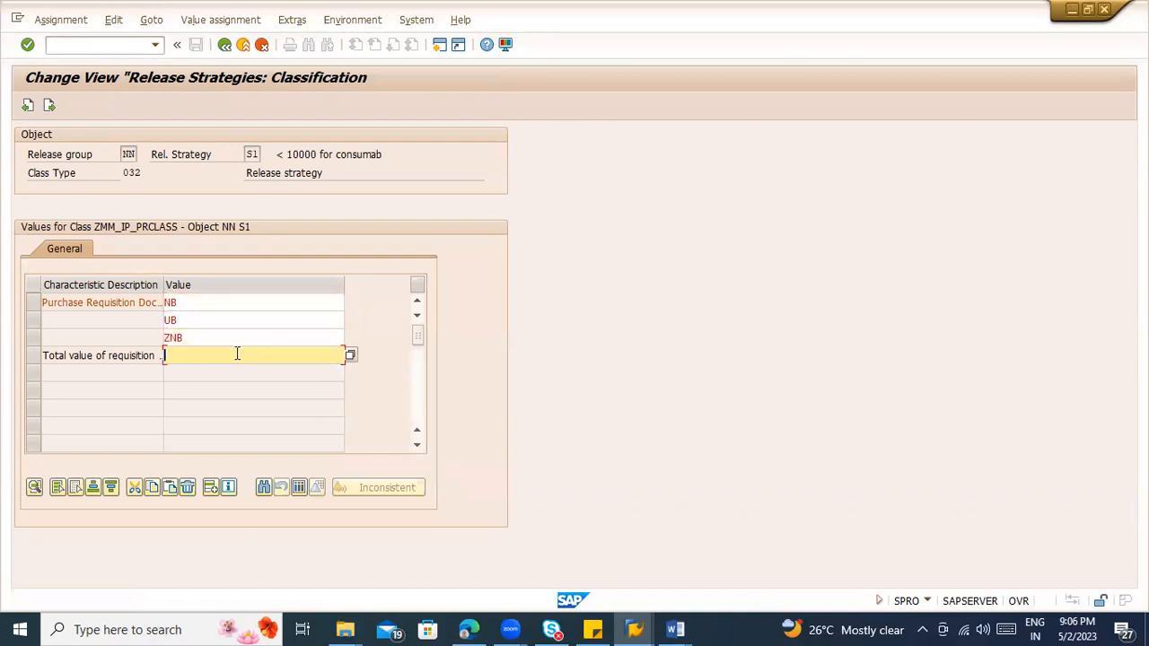
{"action": "left_click", "coordinate": [349, 355]}
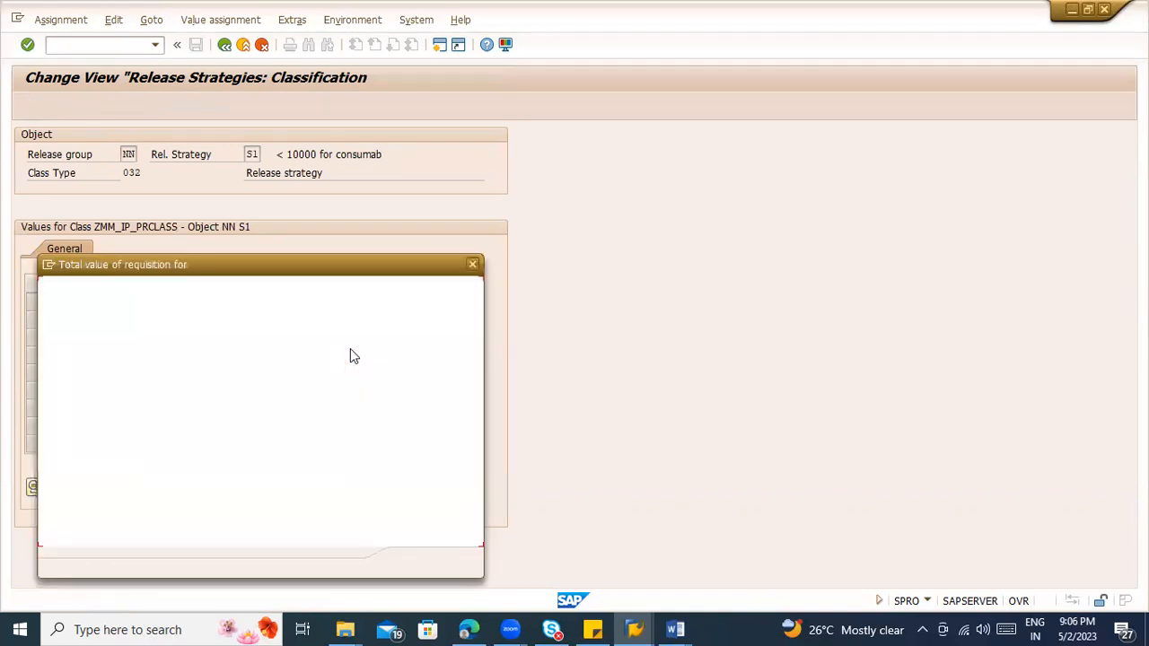
{"action": "left_click", "coordinate": [104, 344]}
{"action": "left_click_drag", "start_coordinate": [148, 271], "coordinate": [581, 231]}
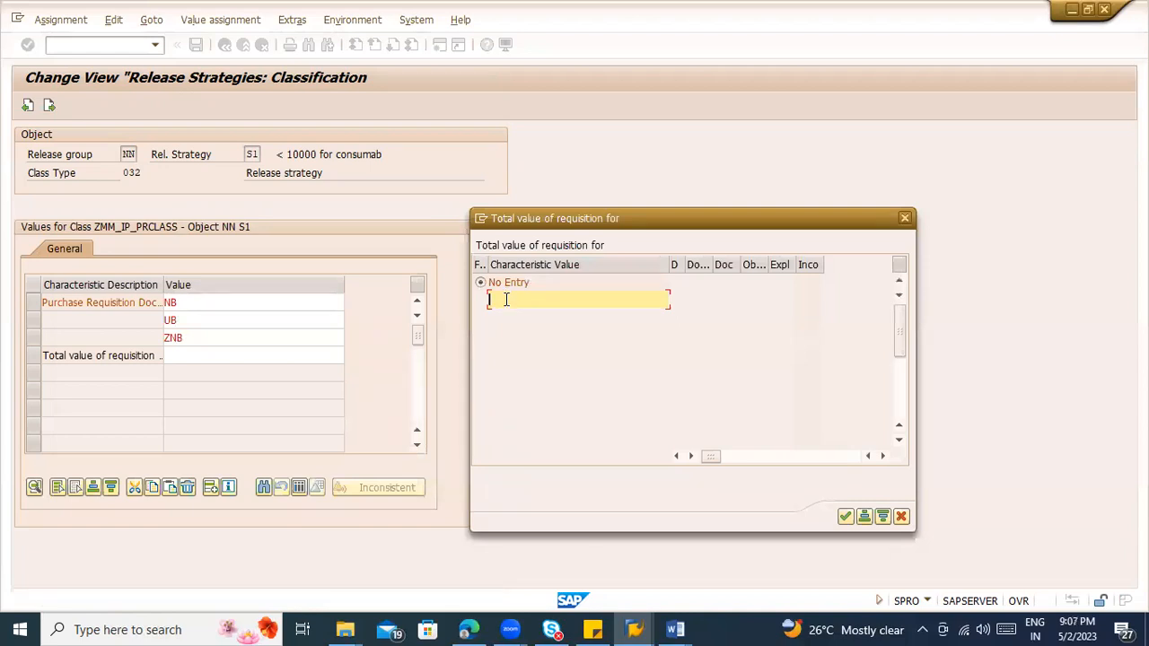
{"action": "type", "text": ">"}
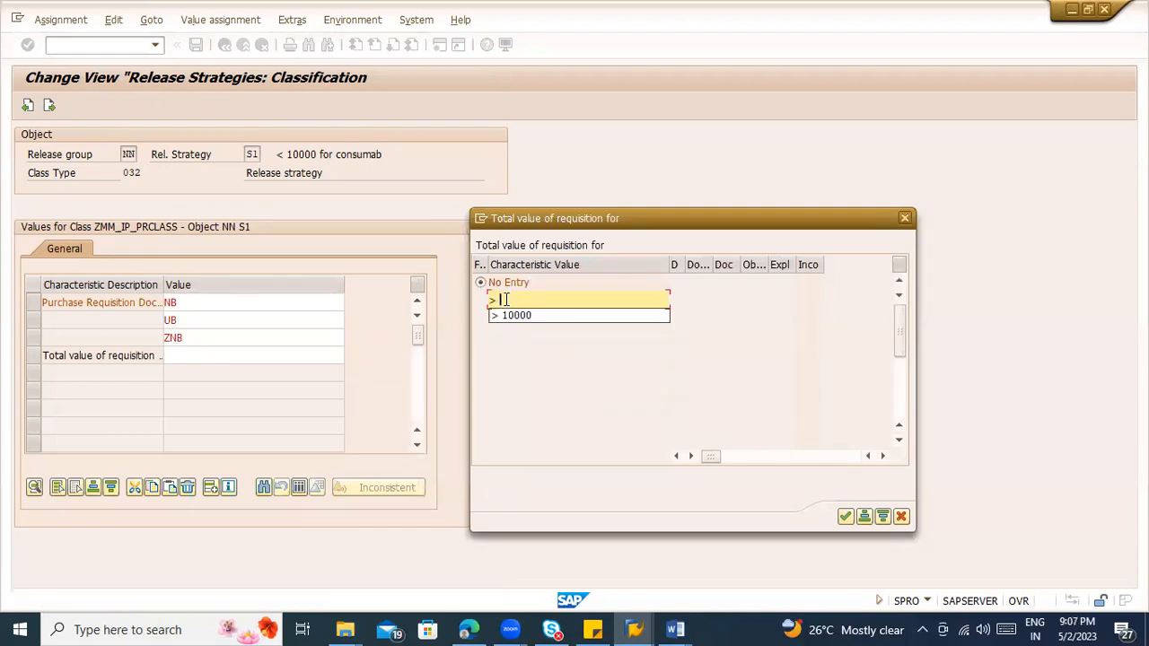
{"action": "key", "text": "Down"}
{"action": "key", "text": "Return"}
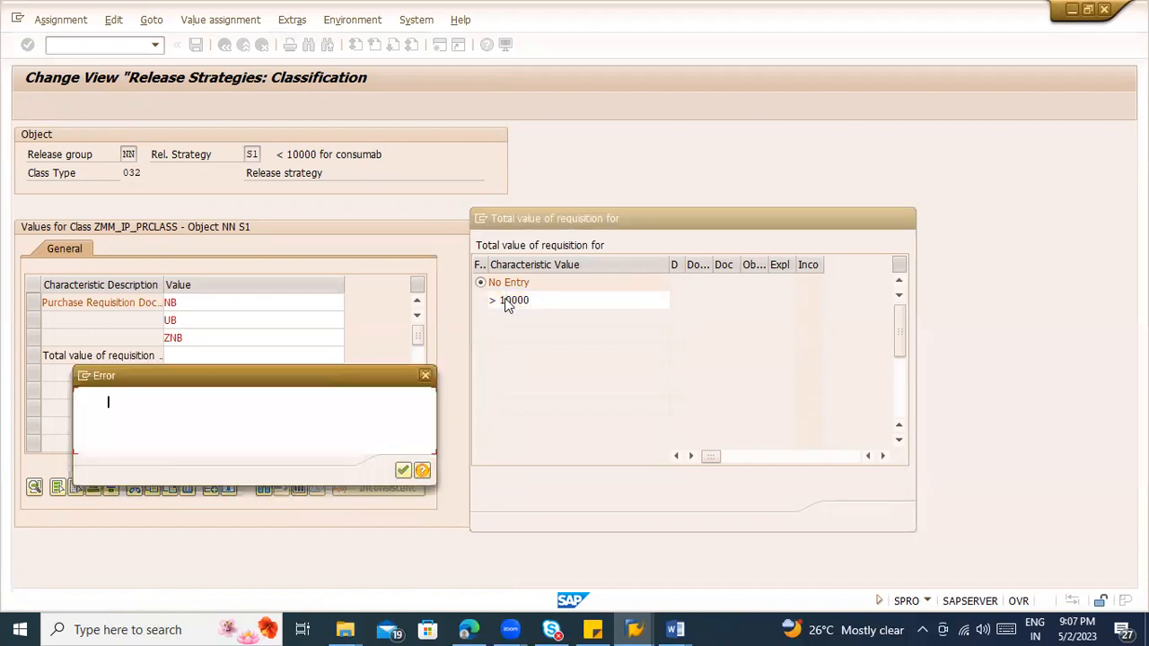
{"action": "key", "text": "Return"}
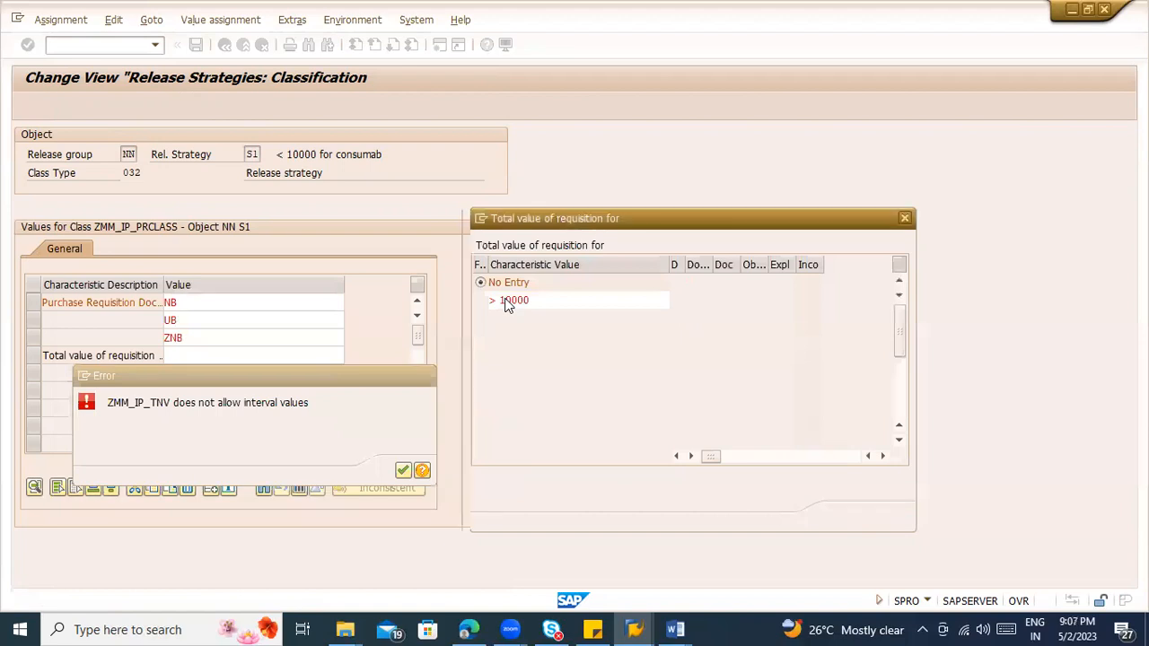
{"action": "key", "text": "Return"}
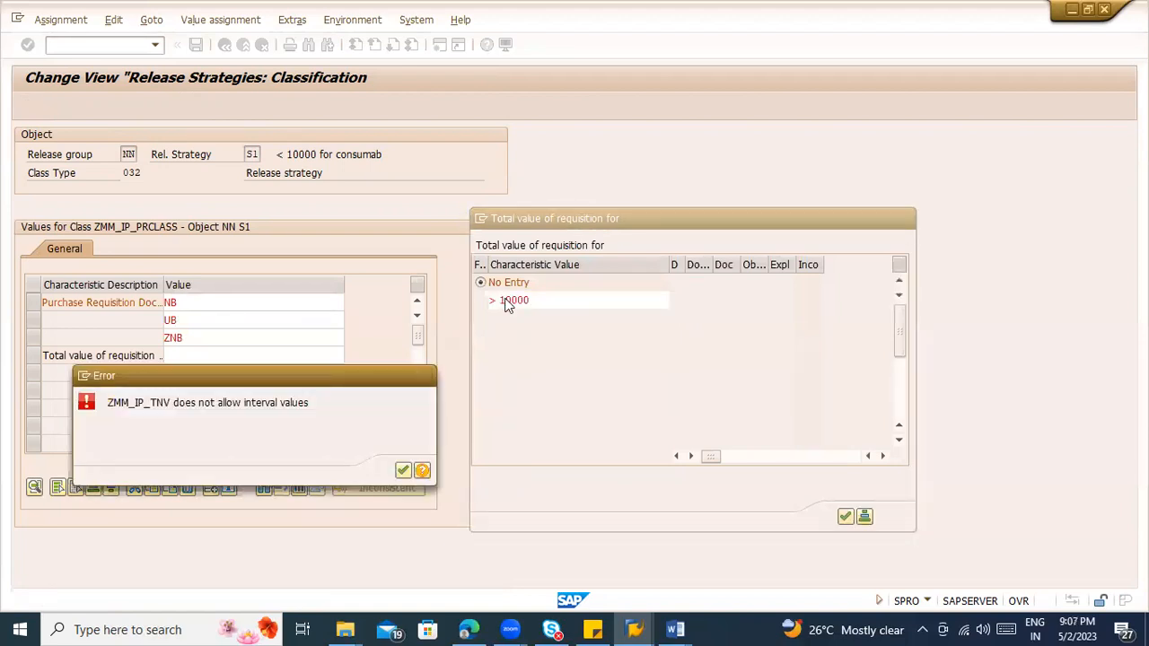
{"action": "key", "text": "Return"}
{"action": "key", "text": "Return"}
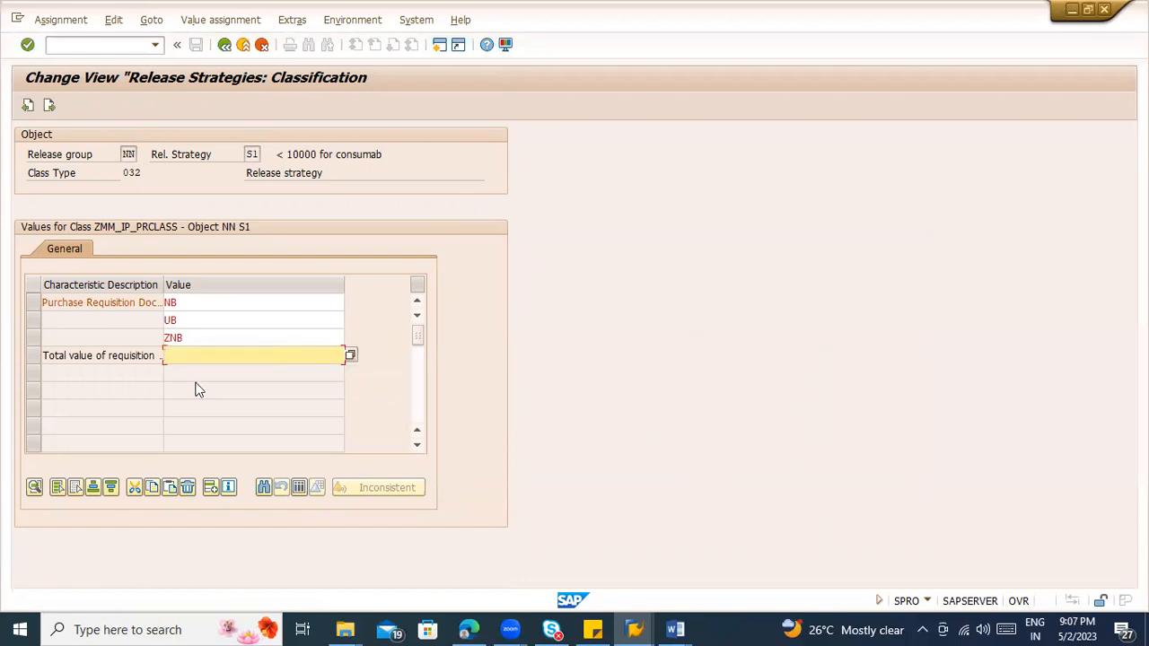
Step: Leave the classification and the release strategy maintenance and return to the implementation guide
{"action": "left_click", "coordinate": [32, 357]}
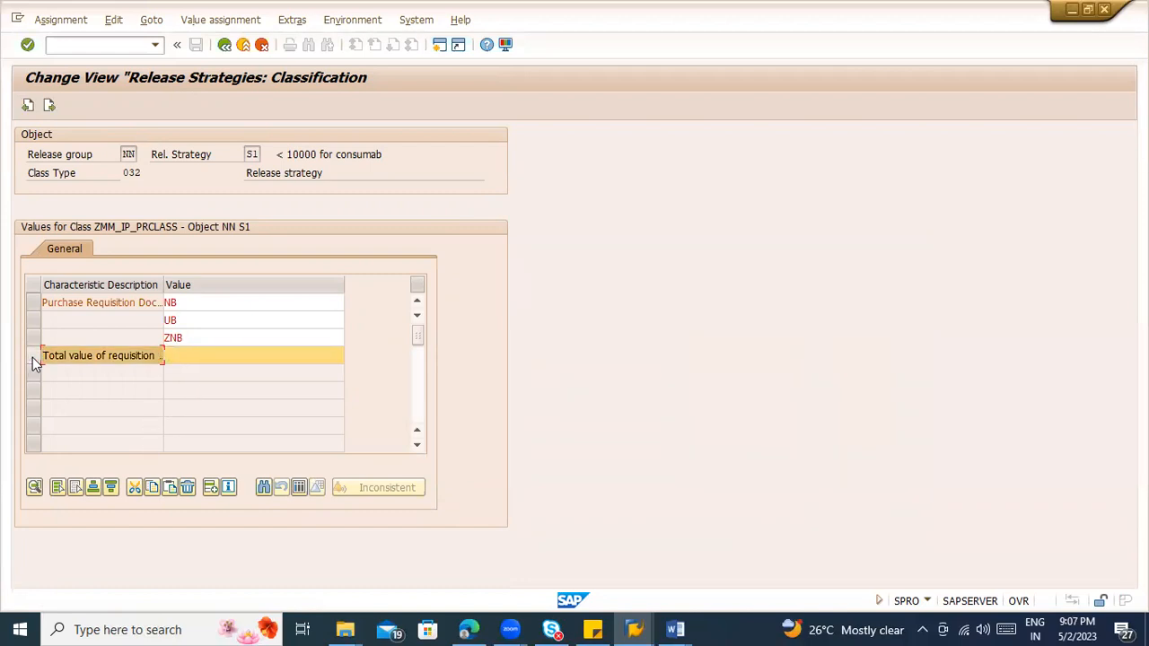
{"action": "left_click", "coordinate": [225, 45]}
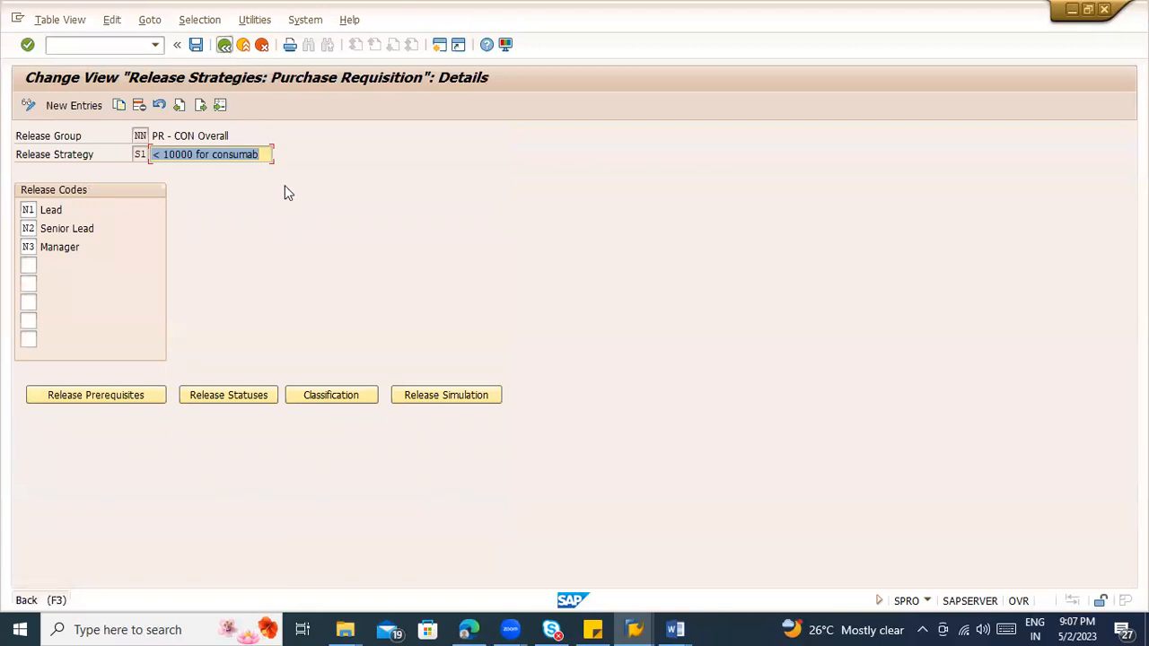
{"action": "left_click", "coordinate": [228, 46]}
{"action": "left_click", "coordinate": [228, 50]}
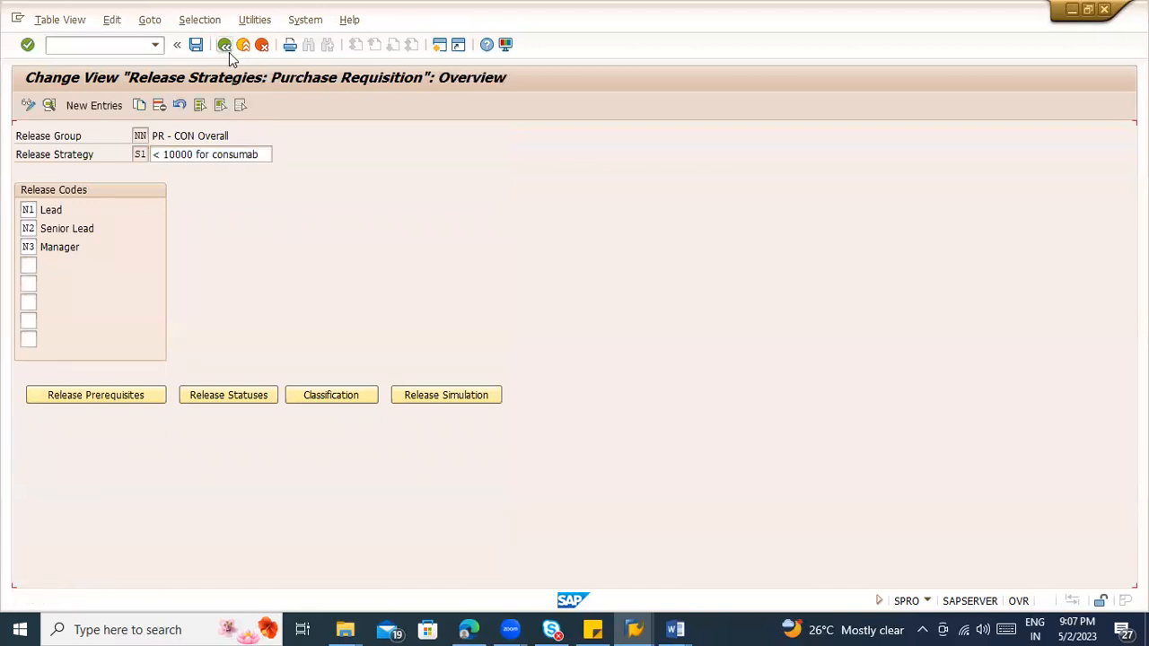
{"action": "left_click", "coordinate": [223, 48]}
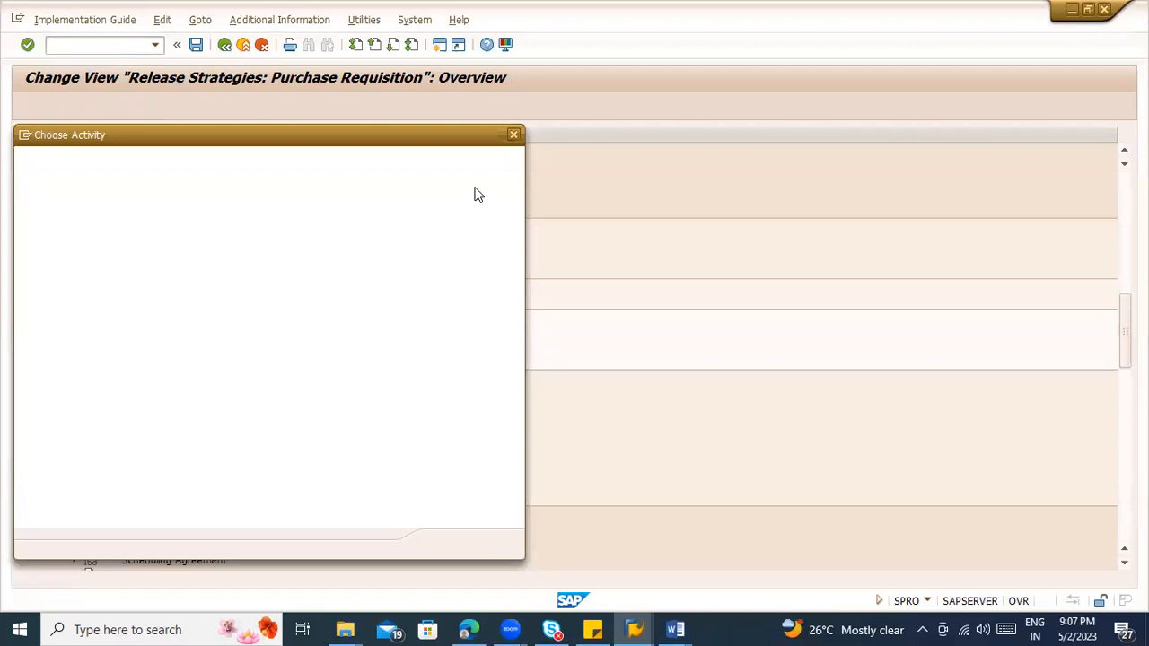
{"action": "key", "text": "Escape"}
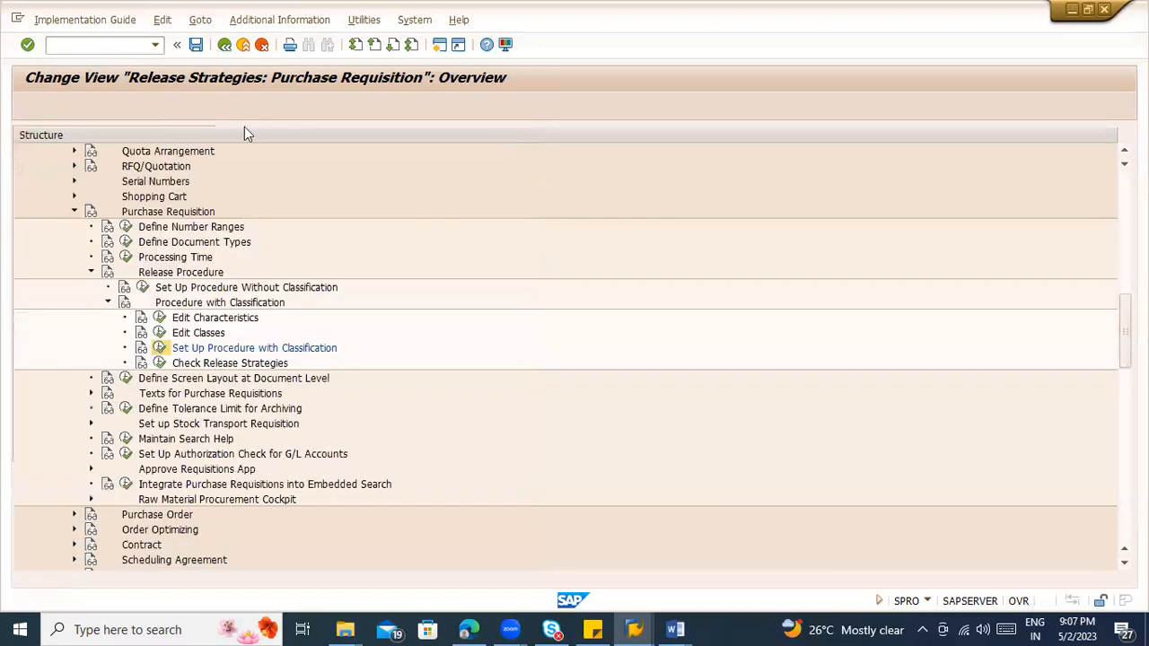
Step: Start transaction CL20N in a new session
{"action": "left_click", "coordinate": [89, 46]}
{"action": "type", "text": "/ocl"}
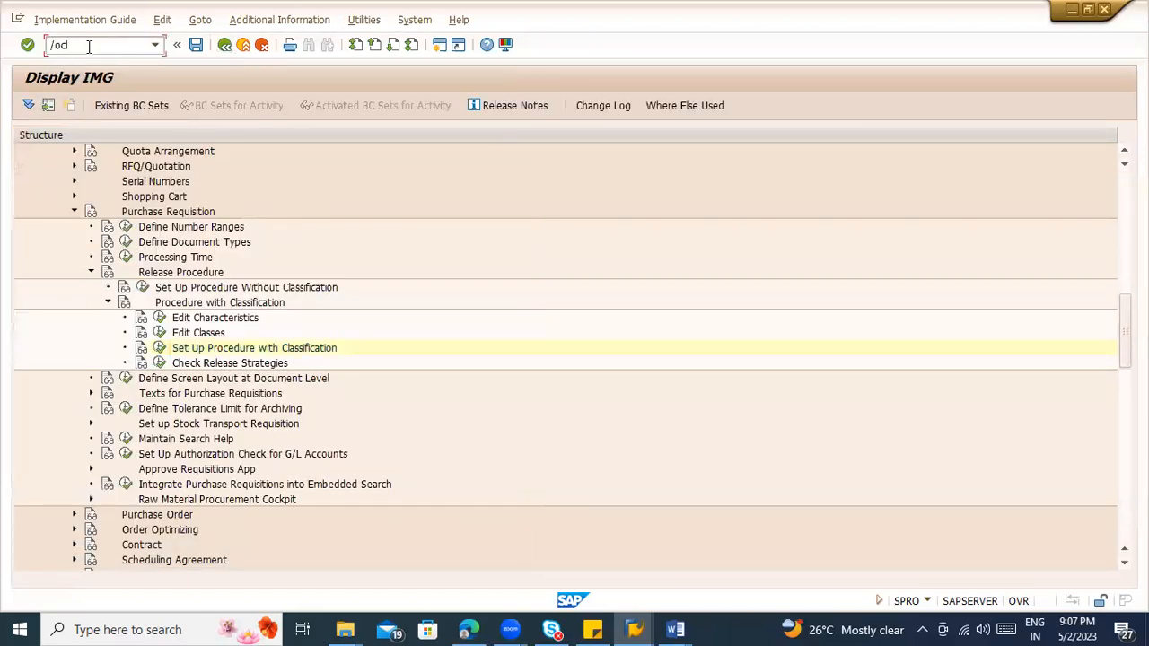
{"action": "key", "text": "Return"}
{"action": "type", "text": "/ocl20n"}
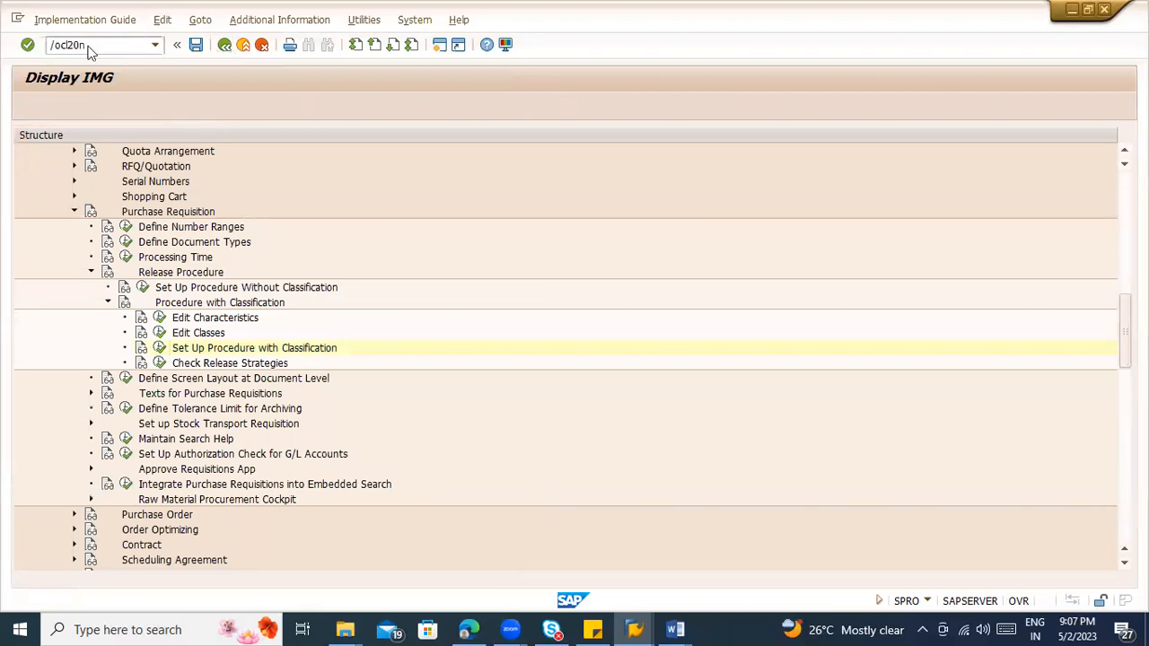
{"action": "key", "text": "Return"}
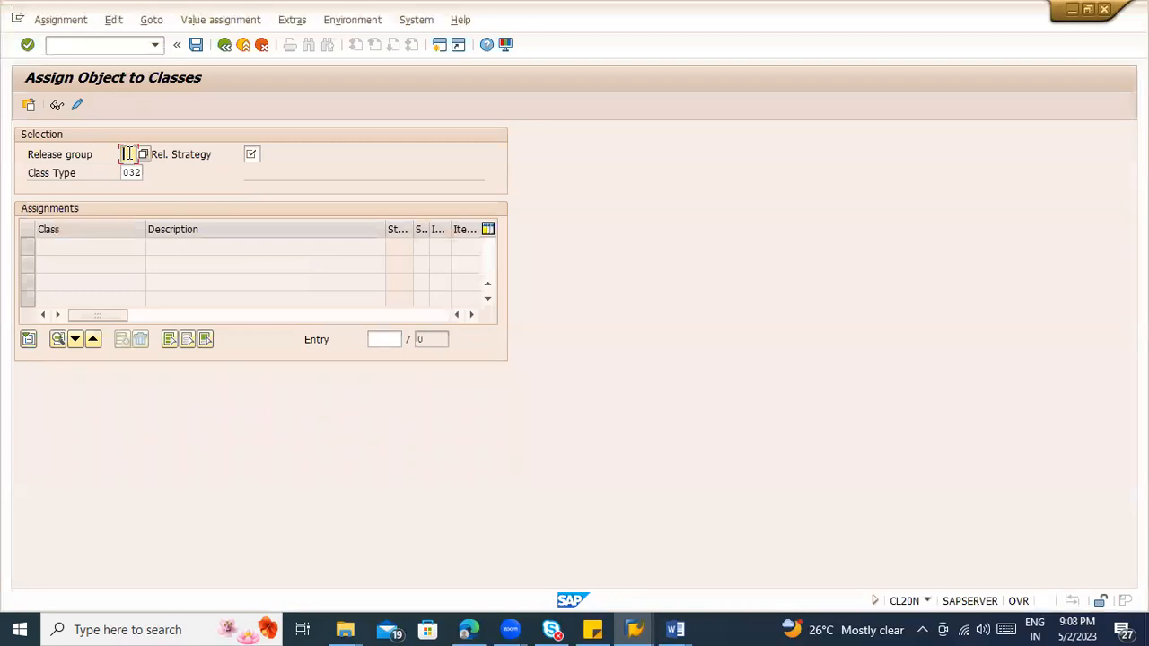
Step: Call up the class assignments for release group NN, release strategy S1 and class type 032
{"action": "key", "text": "Tab"}
{"action": "type", "text": "N1"}
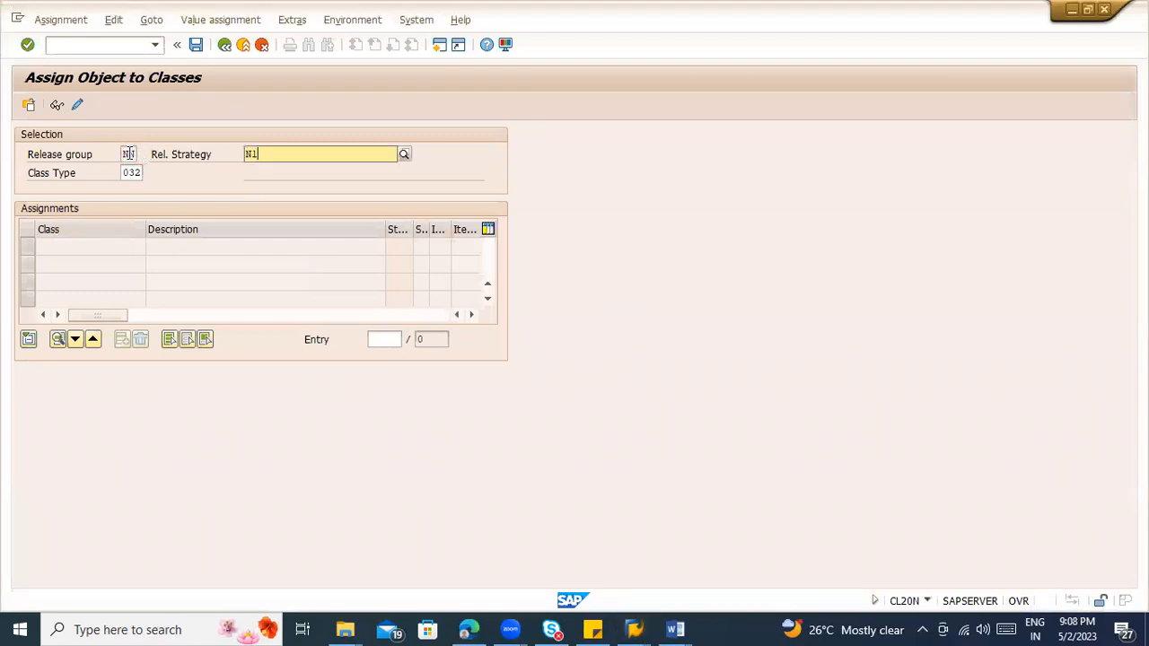
{"action": "key", "text": "Return"}
{"action": "type", "text": "N1"}
{"action": "key", "text": "Return"}
{"action": "type", "text": "S1"}
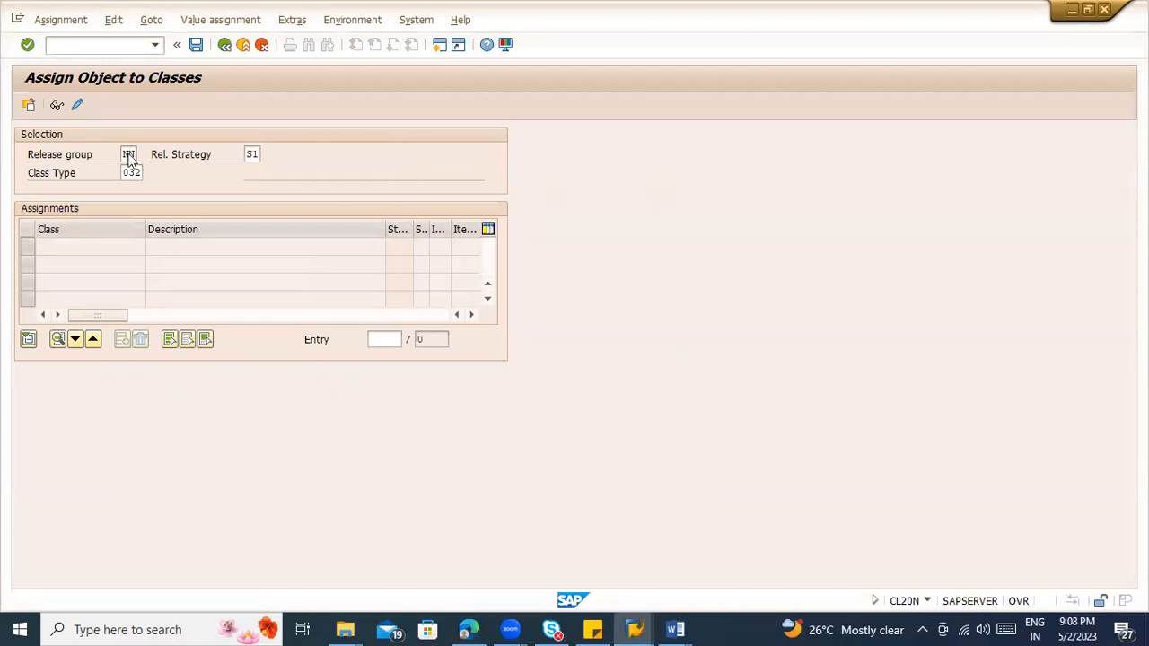
{"action": "key", "text": "Return"}
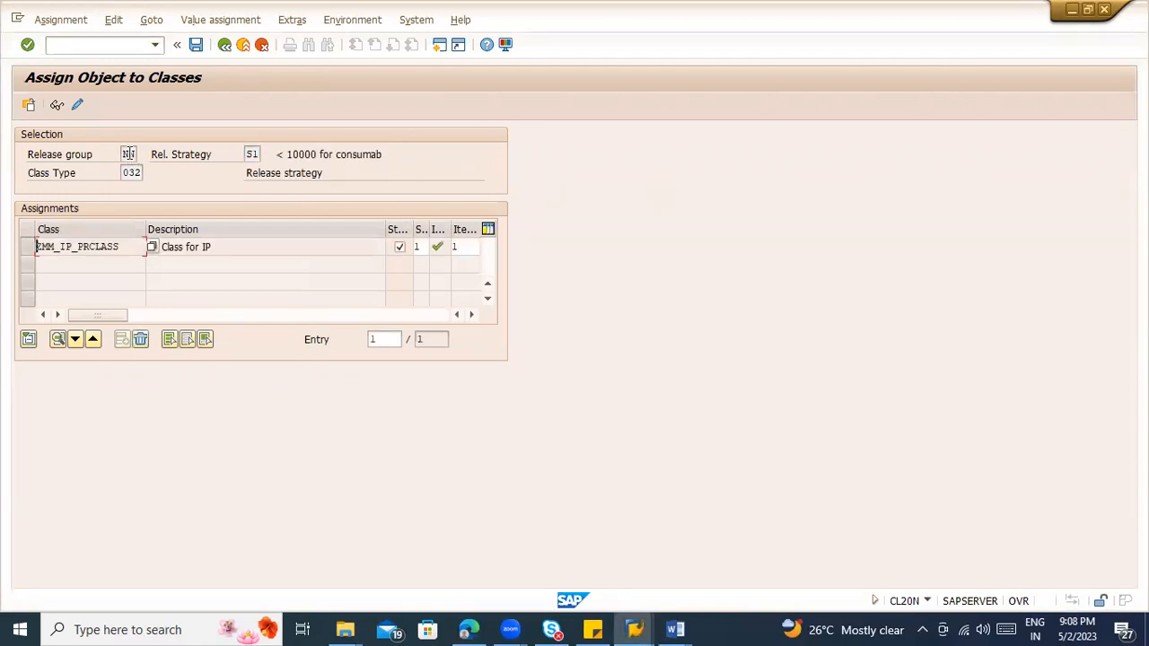
Step: Open the values of class ZMM_IP_PRCLASS and set the total value of requisition to < 10000,00 USD
{"action": "double_click", "coordinate": [124, 250]}
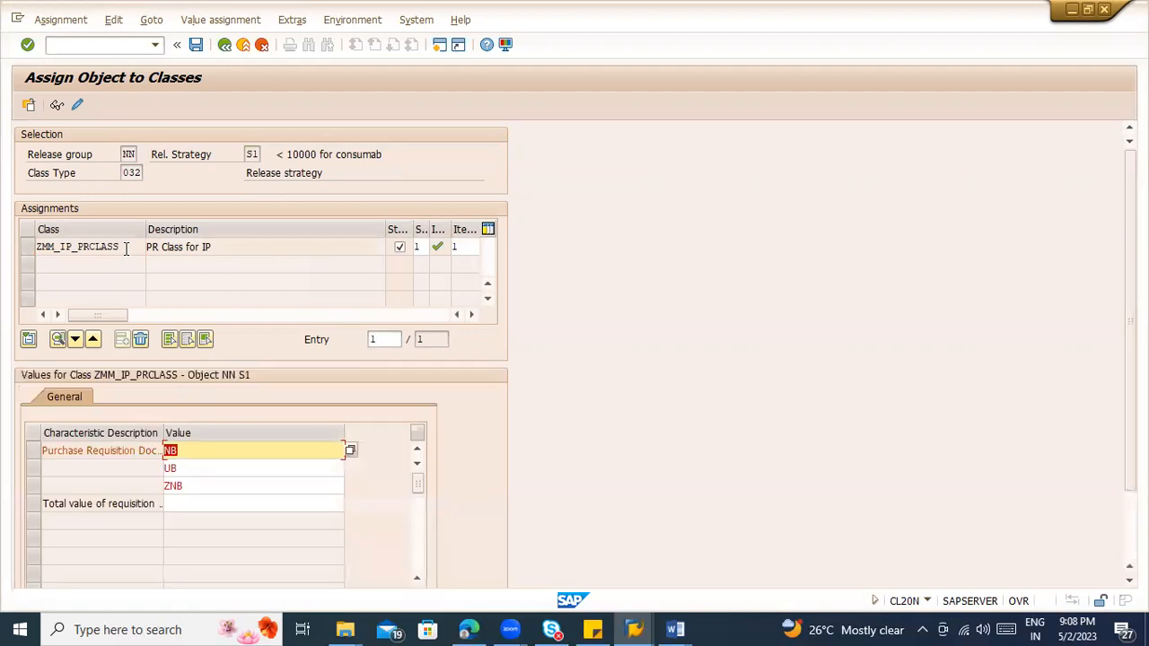
{"action": "left_click", "coordinate": [191, 506]}
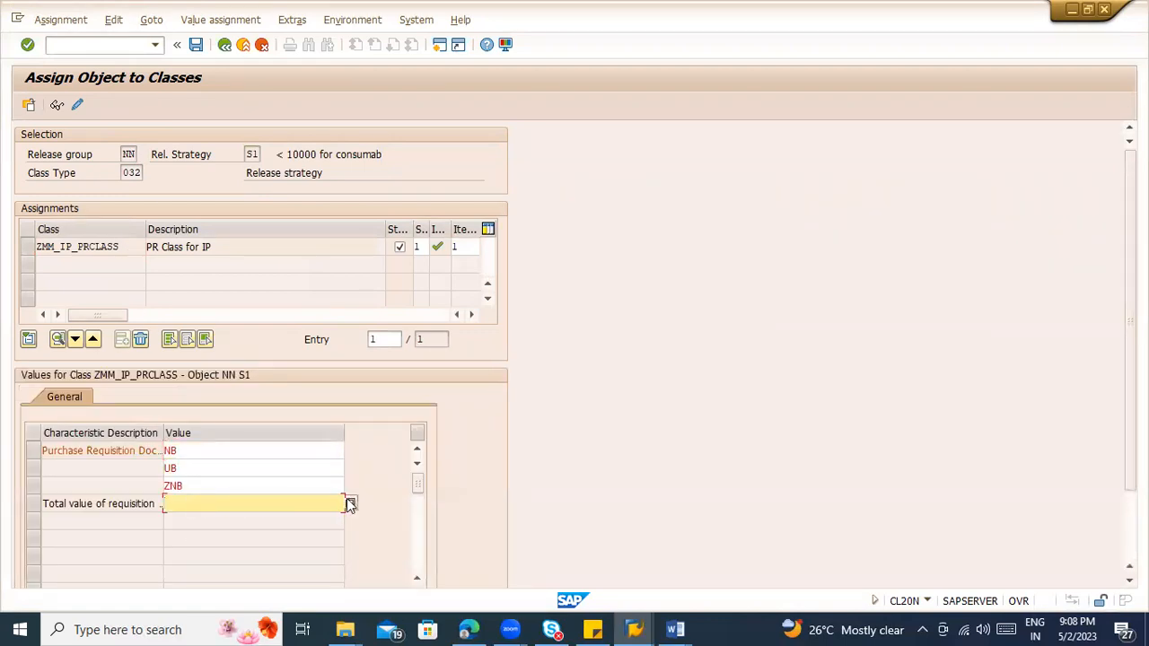
{"action": "left_click", "coordinate": [346, 500]}
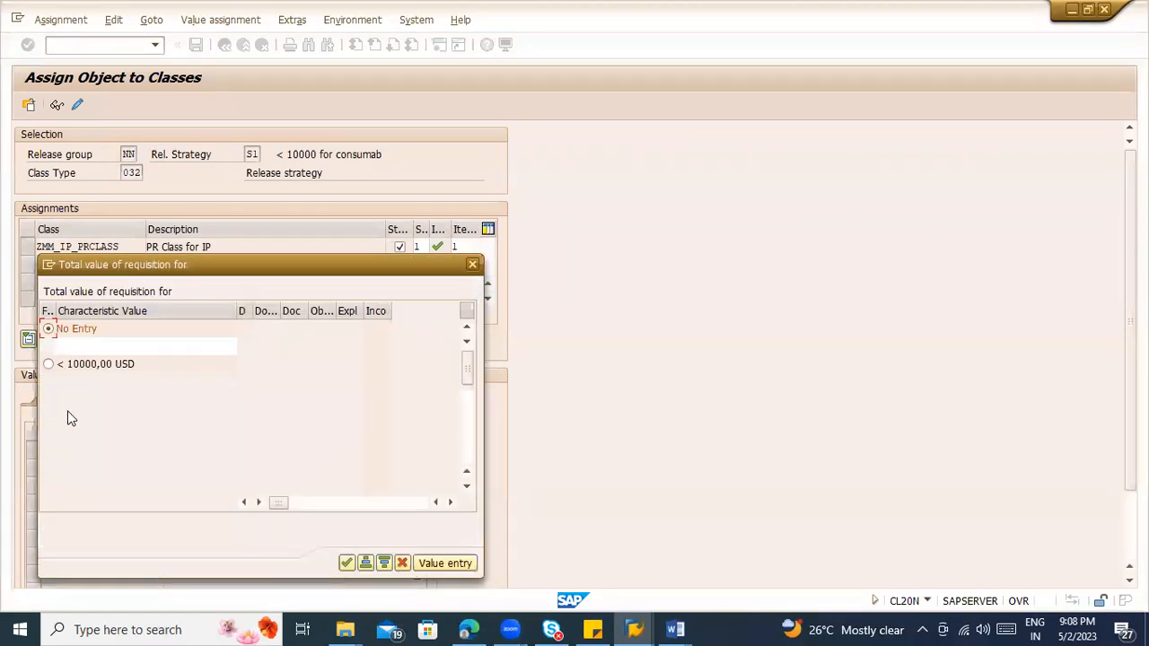
{"action": "left_click", "coordinate": [49, 364]}
{"action": "left_click", "coordinate": [345, 565]}
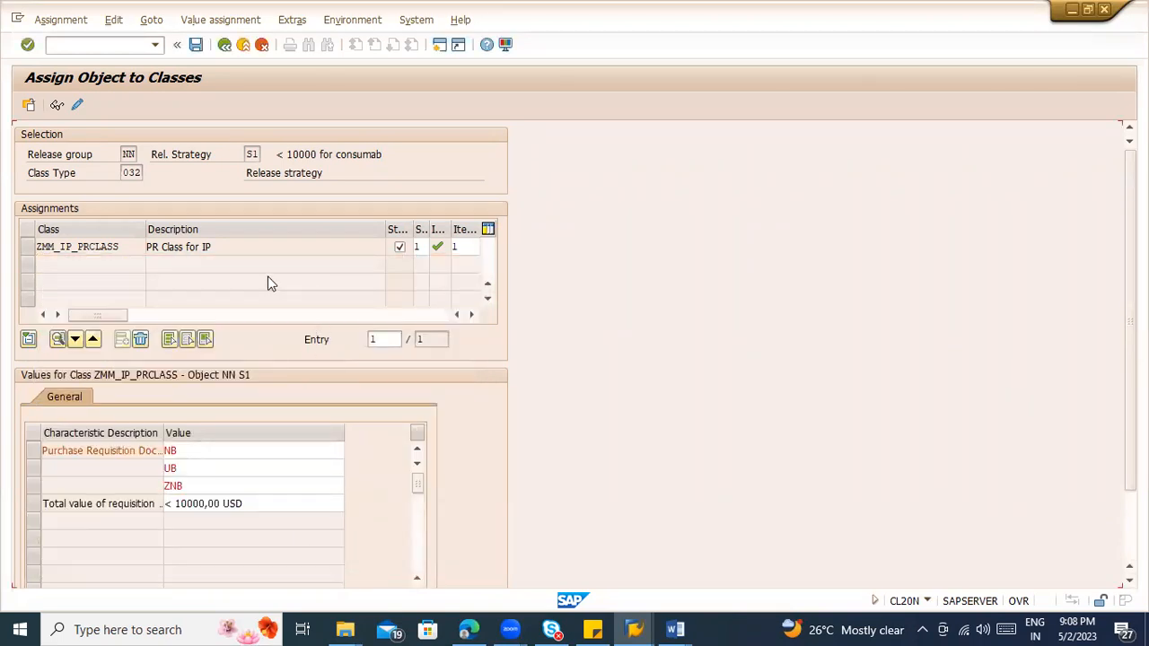
{"action": "key", "text": "Return"}
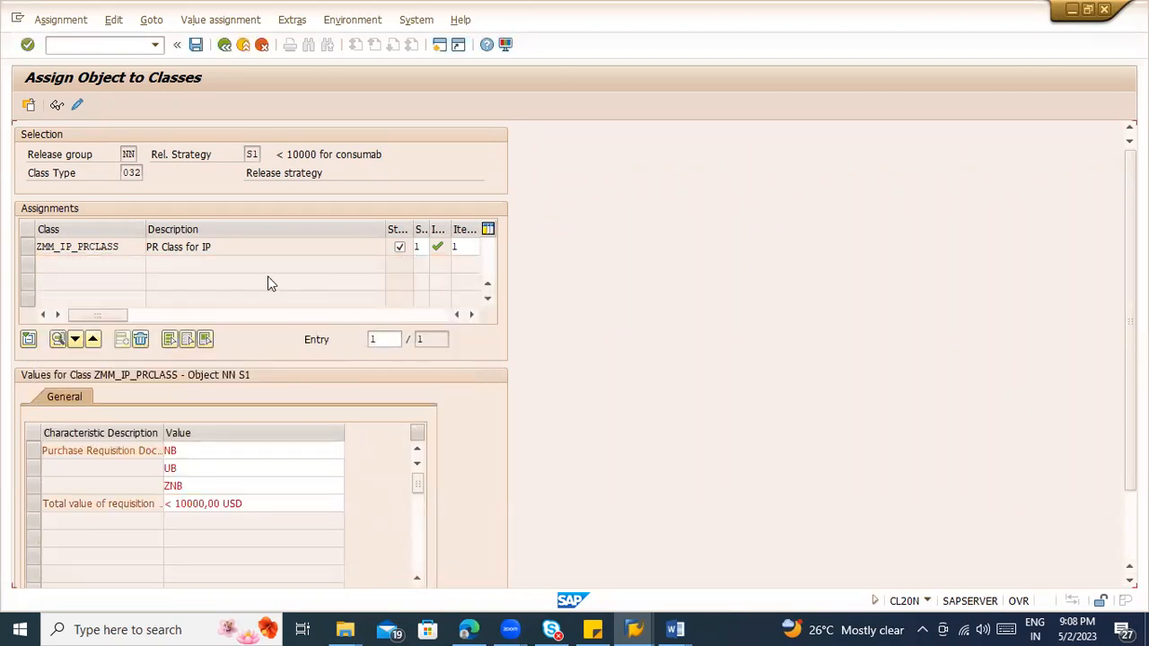
Step: Save the class assignment of release strategy S1 and switch back to the implementation guide session
{"action": "key", "text": "ctrl+s"}
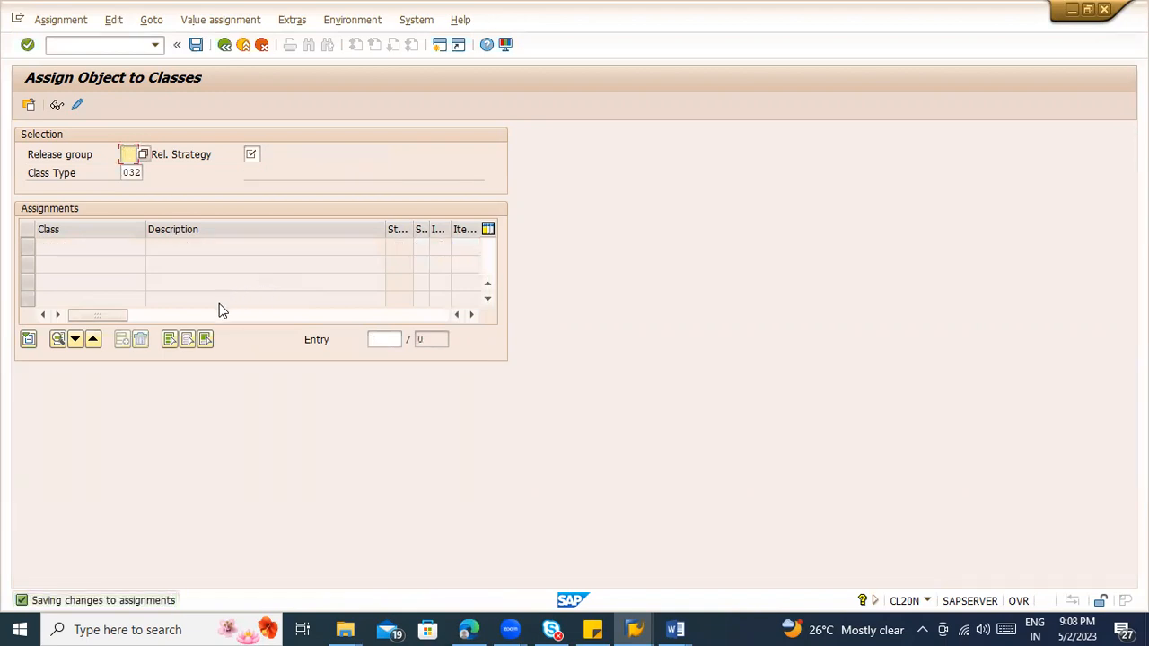
{"action": "left_click", "coordinate": [129, 44]}
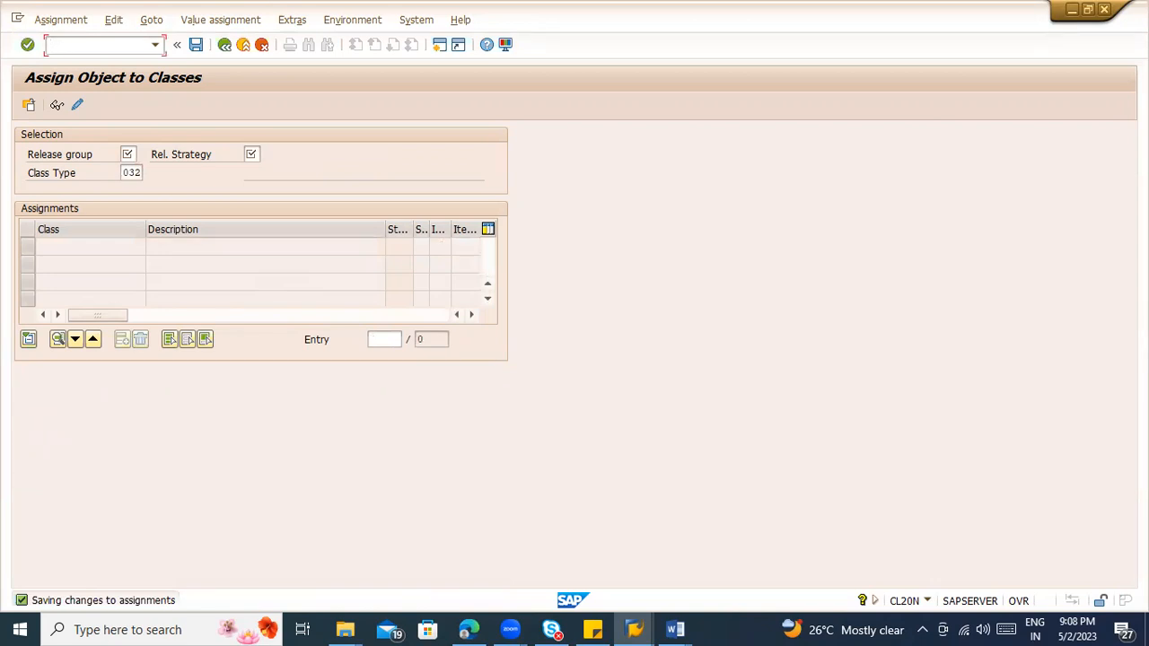
{"action": "key", "text": "alt+Tab"}
{"action": "key", "text": "alt+Tab"}
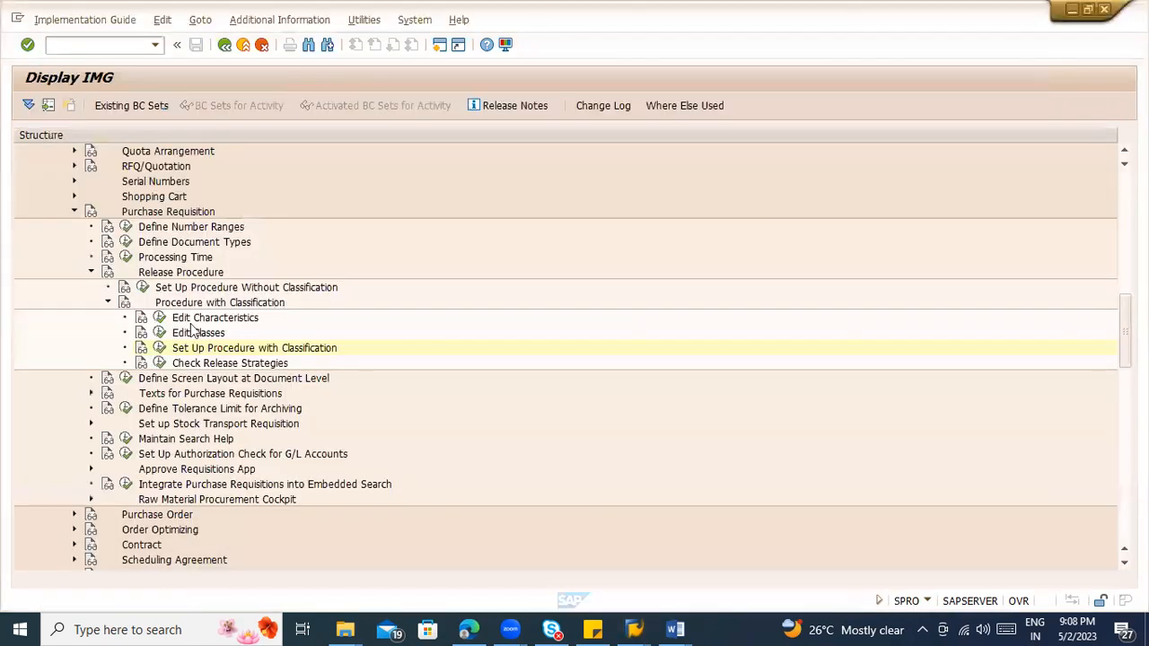
Step: Check the overall release flag of release group NN in the procedure with classification, and return to the implementation guide
{"action": "key", "text": "F3"}
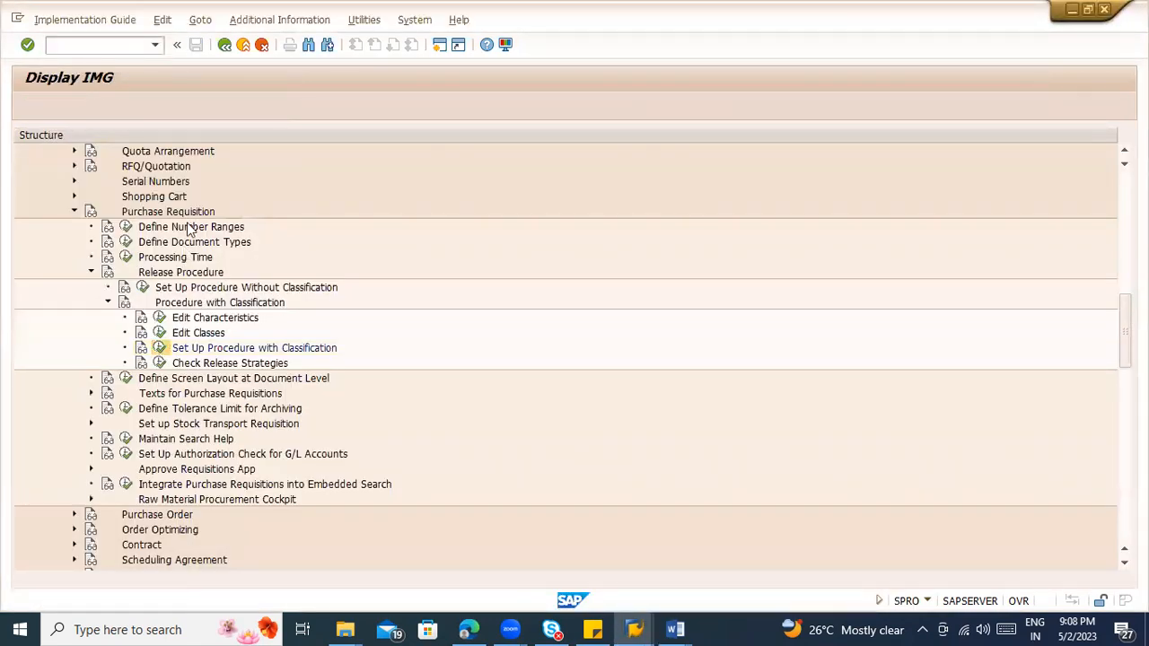
{"action": "double_click", "coordinate": [185, 227]}
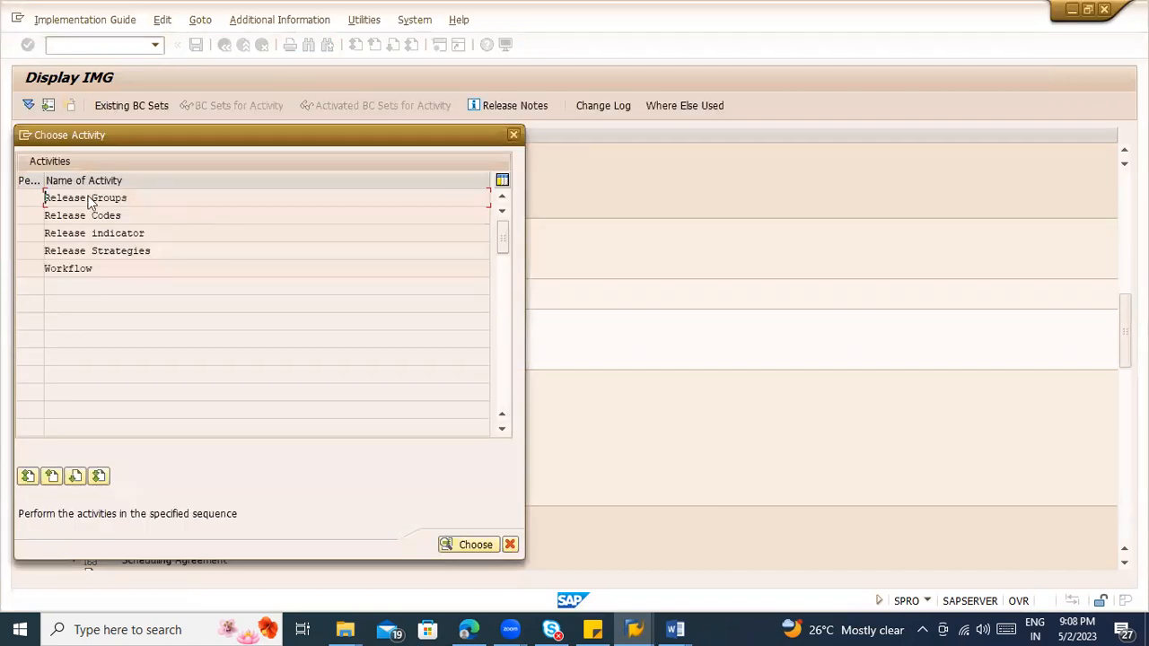
{"action": "double_click", "coordinate": [90, 199]}
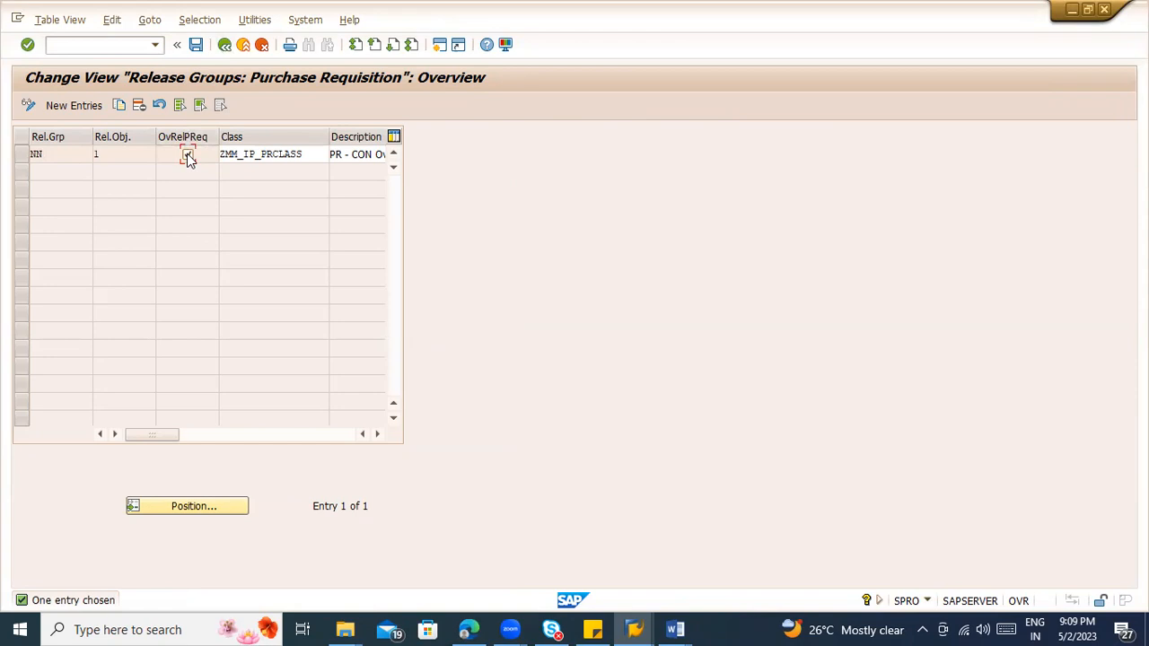
{"action": "left_click", "coordinate": [225, 44]}
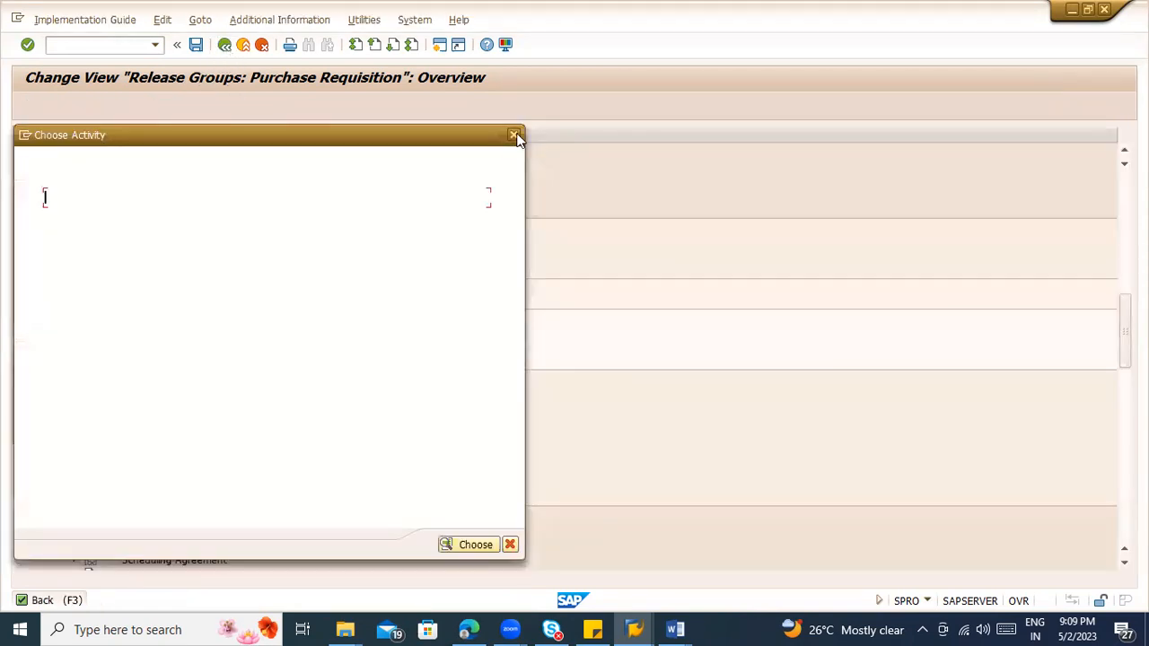
{"action": "key", "text": "Escape"}
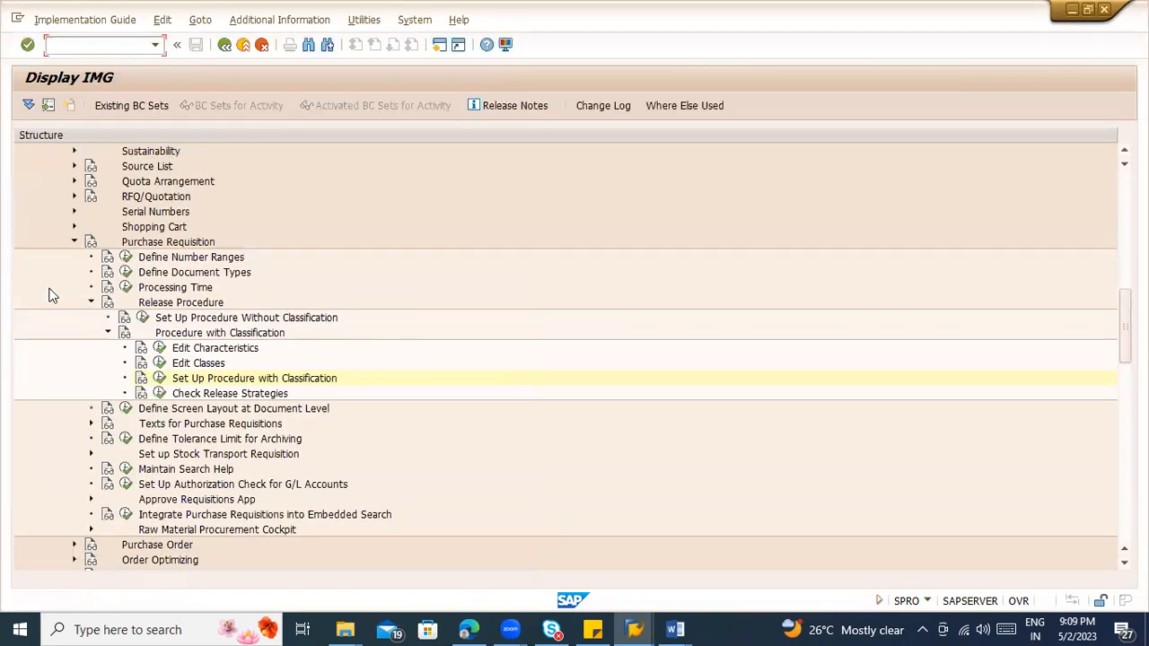
Step: Open the purchase requisition document type definitions and position the list at type NB
{"action": "left_click", "coordinate": [128, 272]}
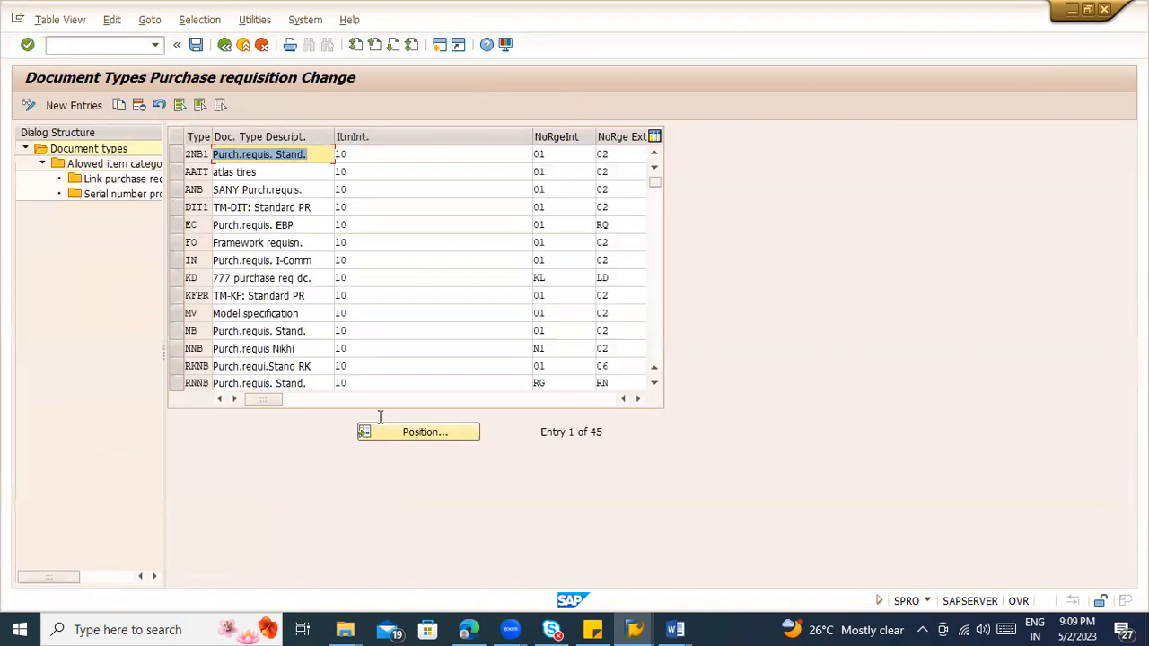
{"action": "left_click", "coordinate": [405, 434]}
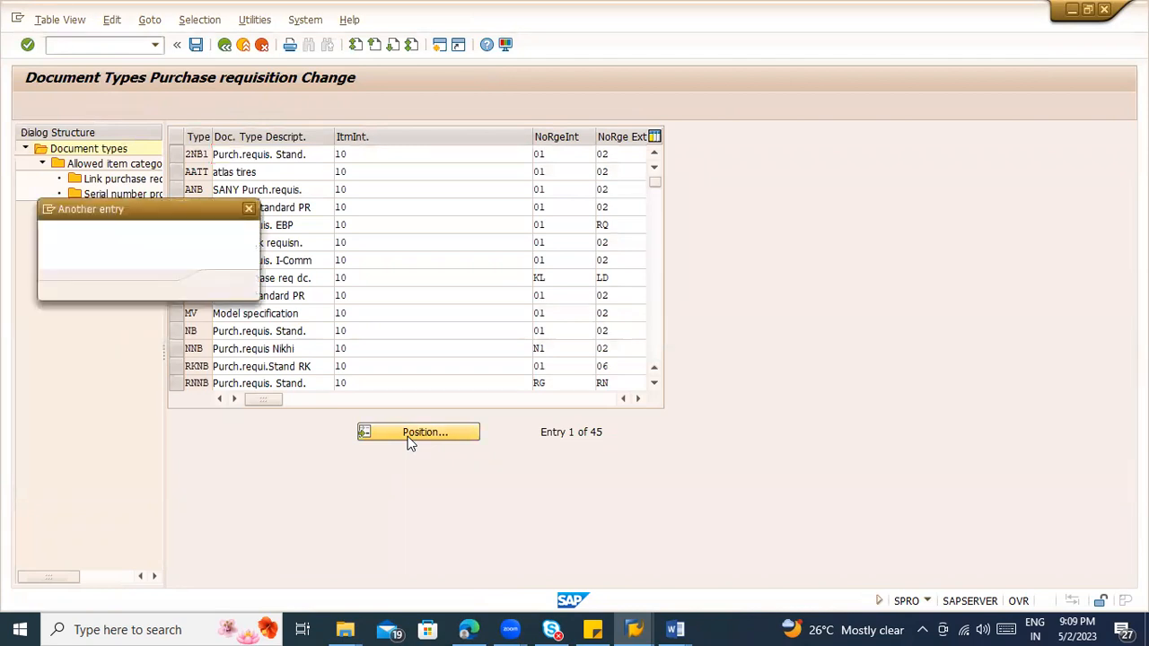
{"action": "type", "text": "NB"}
{"action": "key", "text": "Return"}
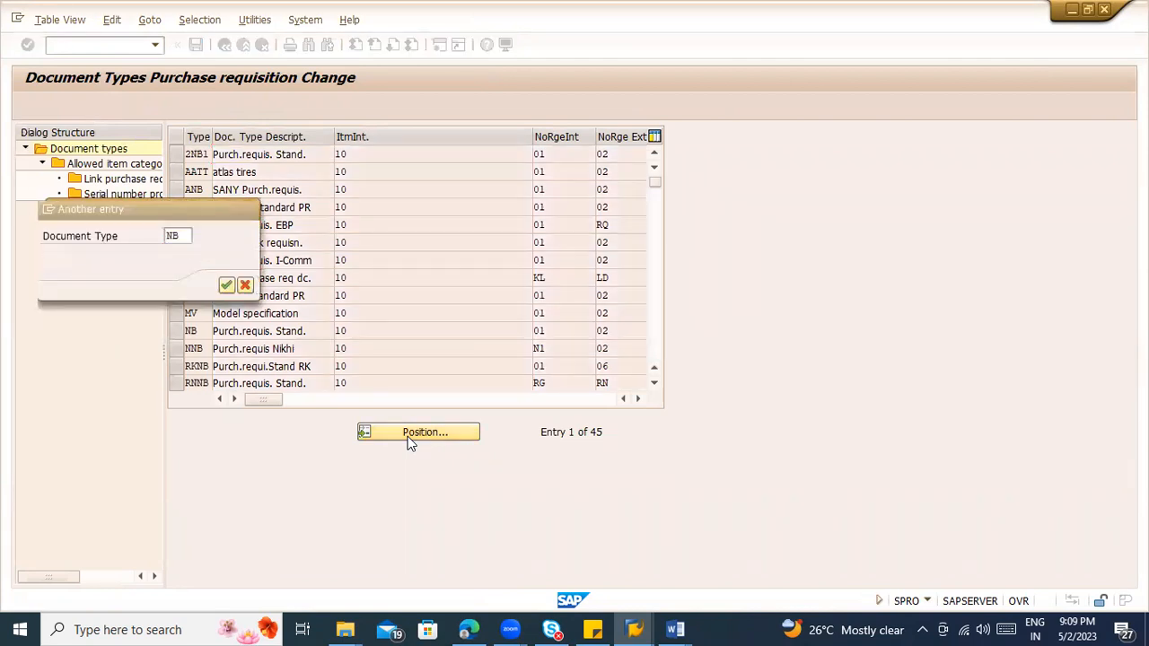
Step: Activate overall release for document type NB, save it and return to the implementation guide
{"action": "left_click", "coordinate": [239, 154]}
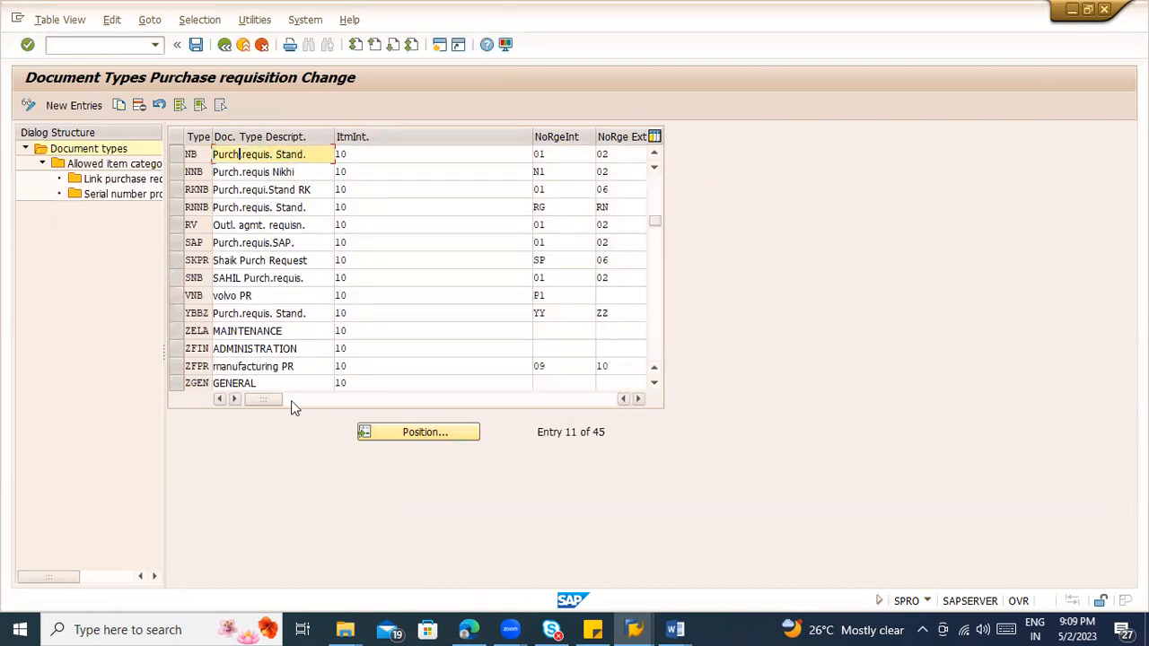
{"action": "left_click_drag", "start_coordinate": [278, 400], "coordinate": [356, 403]}
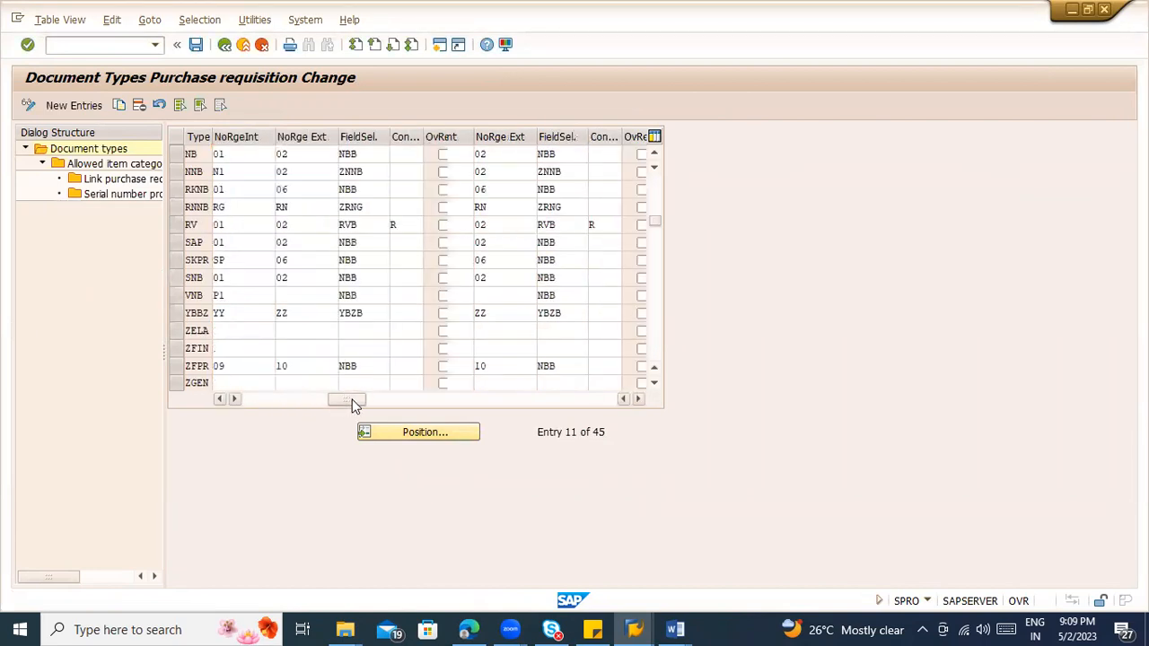
{"action": "left_click", "coordinate": [443, 156]}
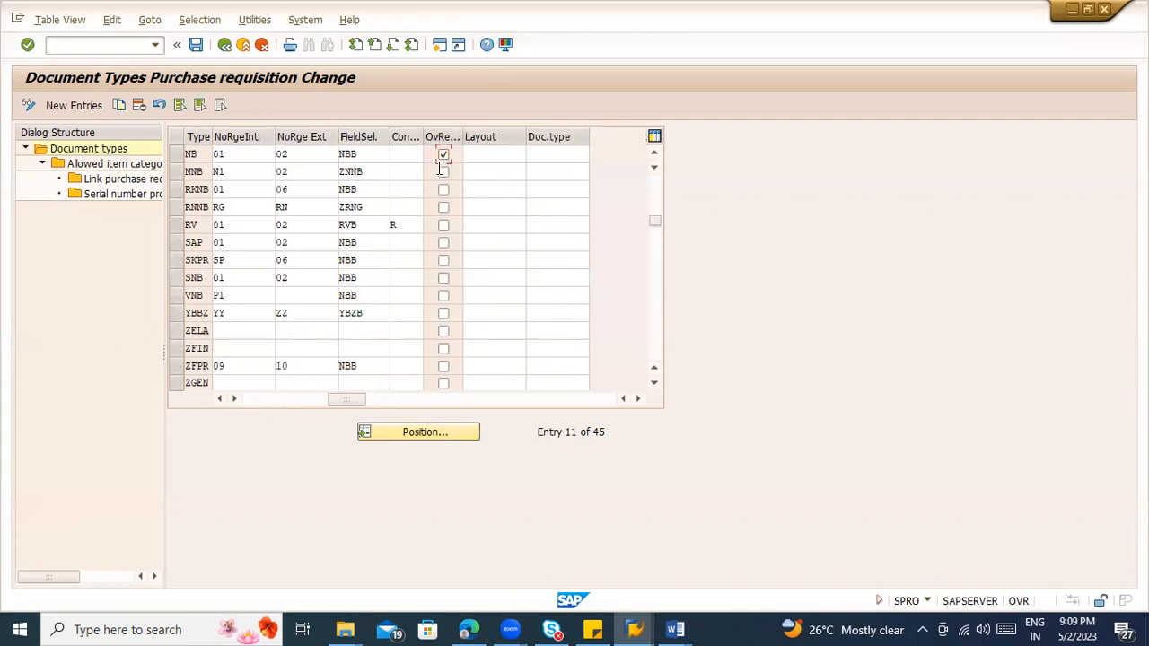
{"action": "left_click", "coordinate": [174, 154]}
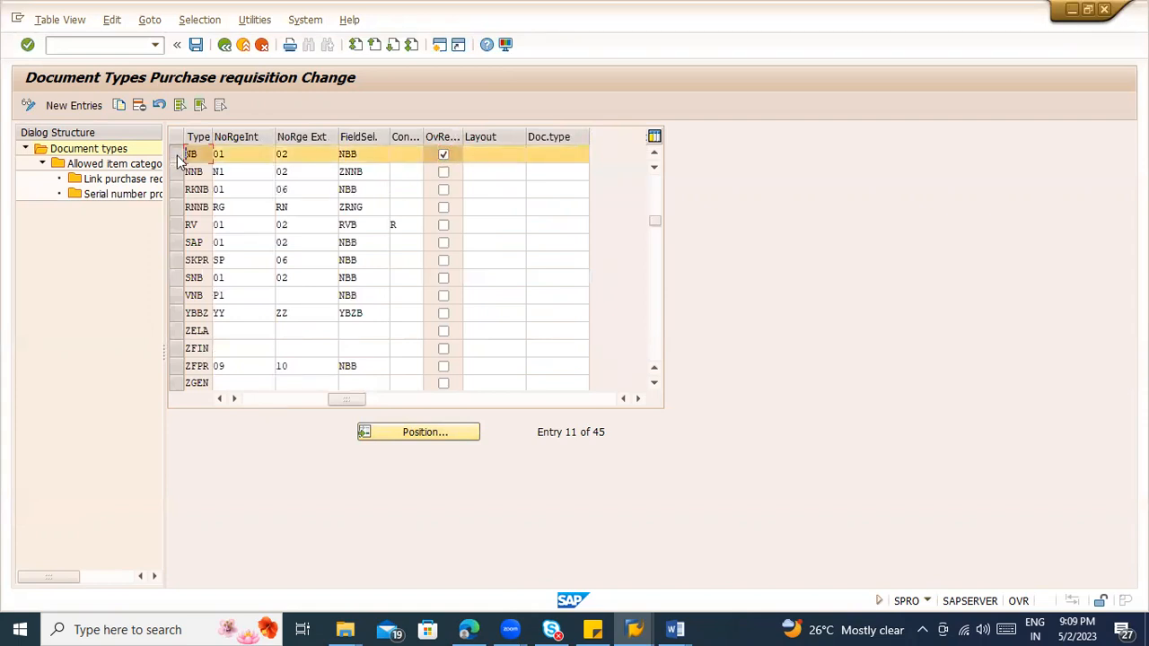
{"action": "key", "text": "F3"}
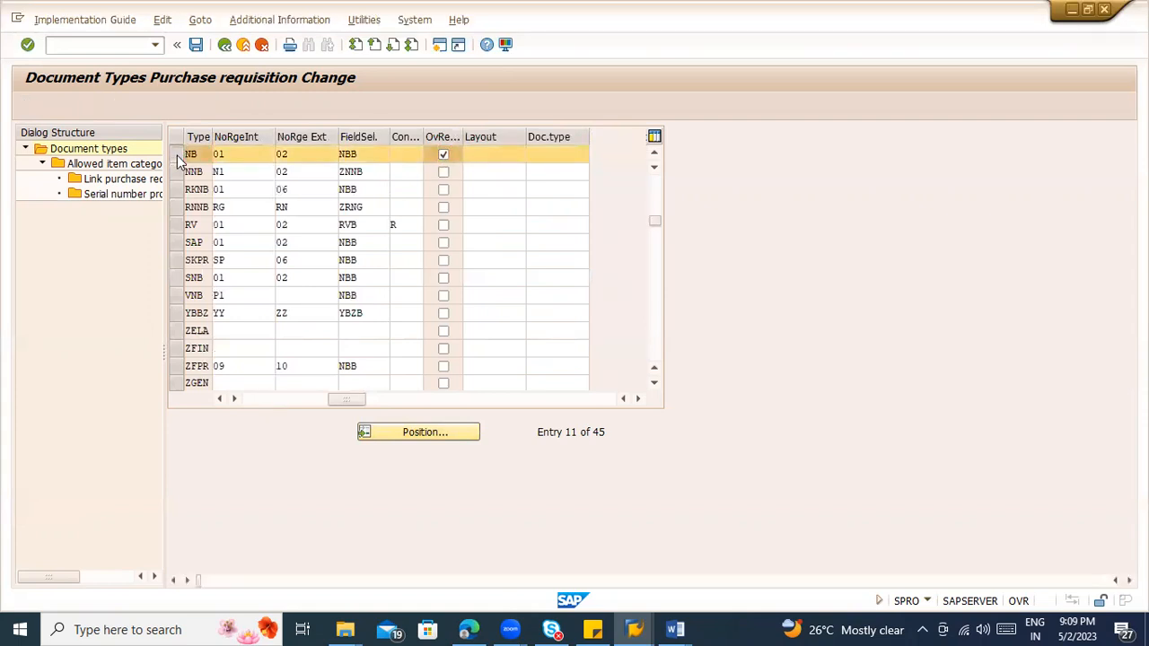
{"action": "left_click", "coordinate": [252, 286]}
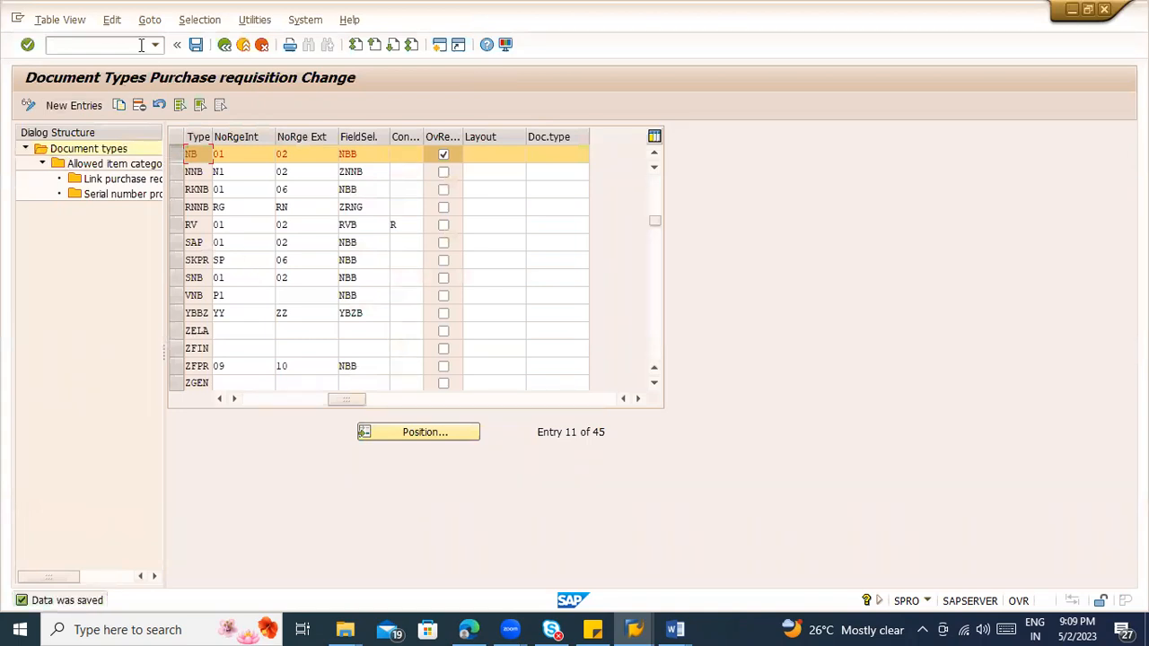
{"action": "left_click", "coordinate": [221, 50]}
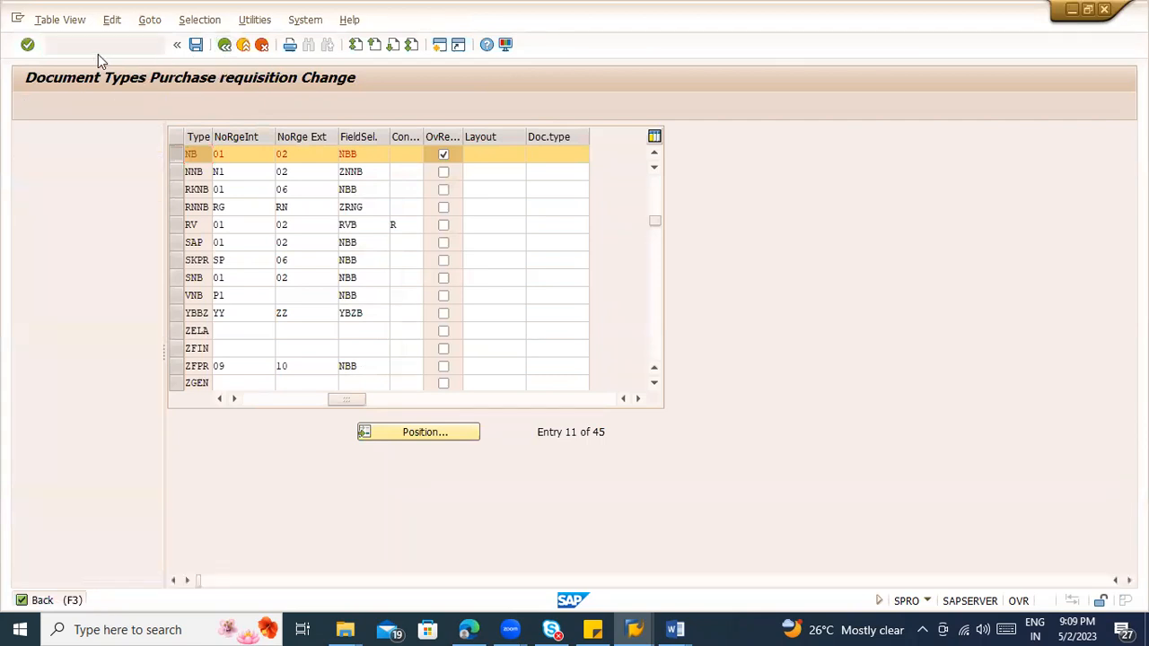
Step: Start transaction ME51N in a new session and switch back to the implementation guide
{"action": "type", "text": "/ome51n"}
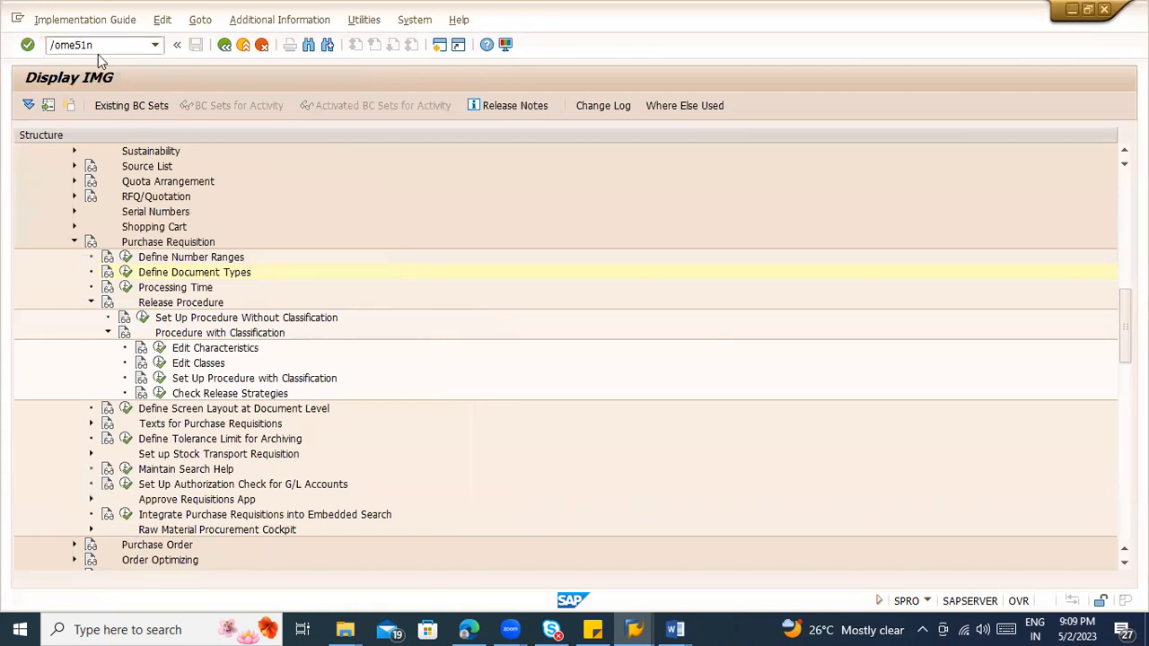
{"action": "key", "text": "Return"}
{"action": "key", "text": "alt+Tab"}
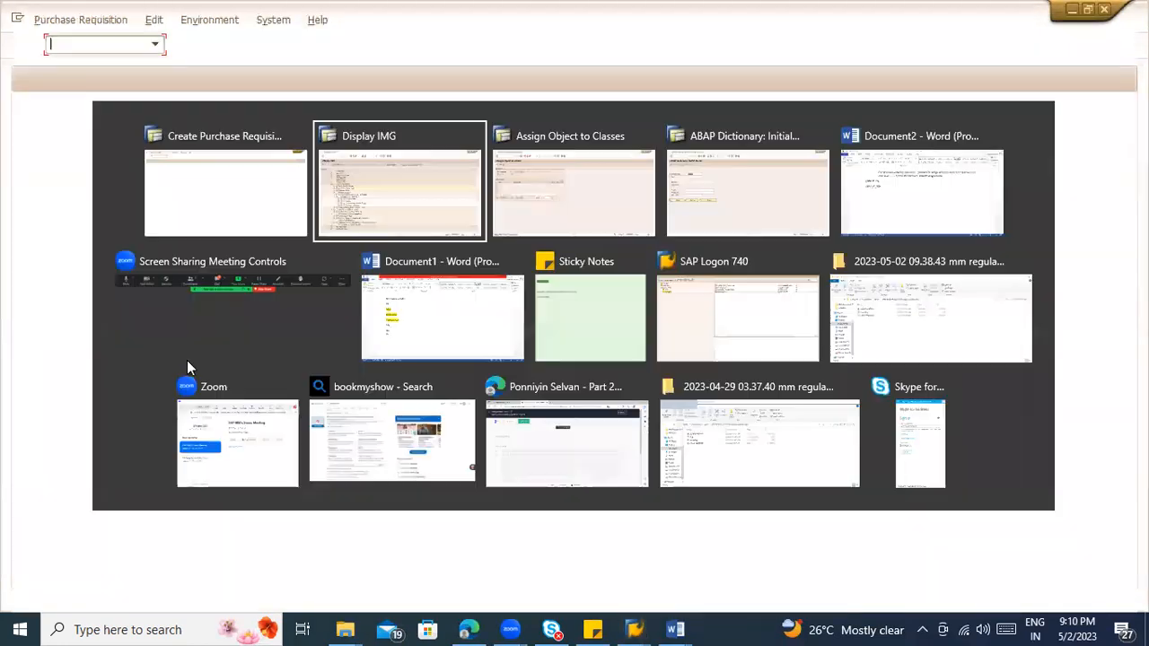
{"action": "key", "text": "alt+Tab"}
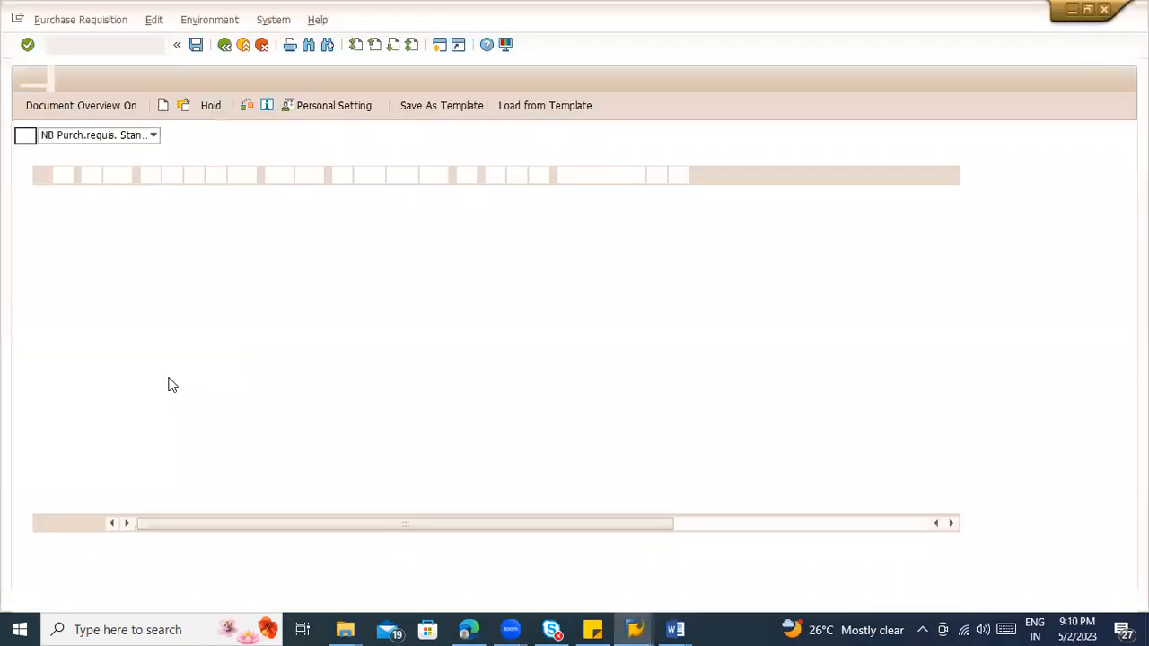
{"action": "key", "text": "alt+Tab"}
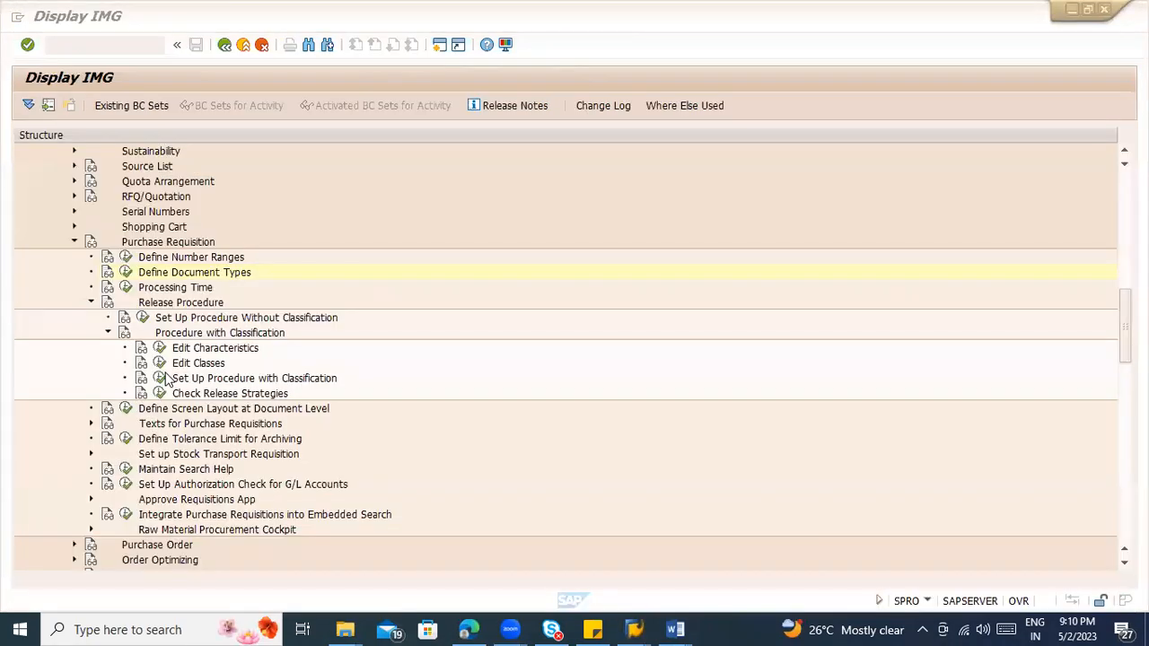
Step: Open release strategy S1 of group NN in the procedure with classification and check its classification values
{"action": "left_click", "coordinate": [159, 378]}
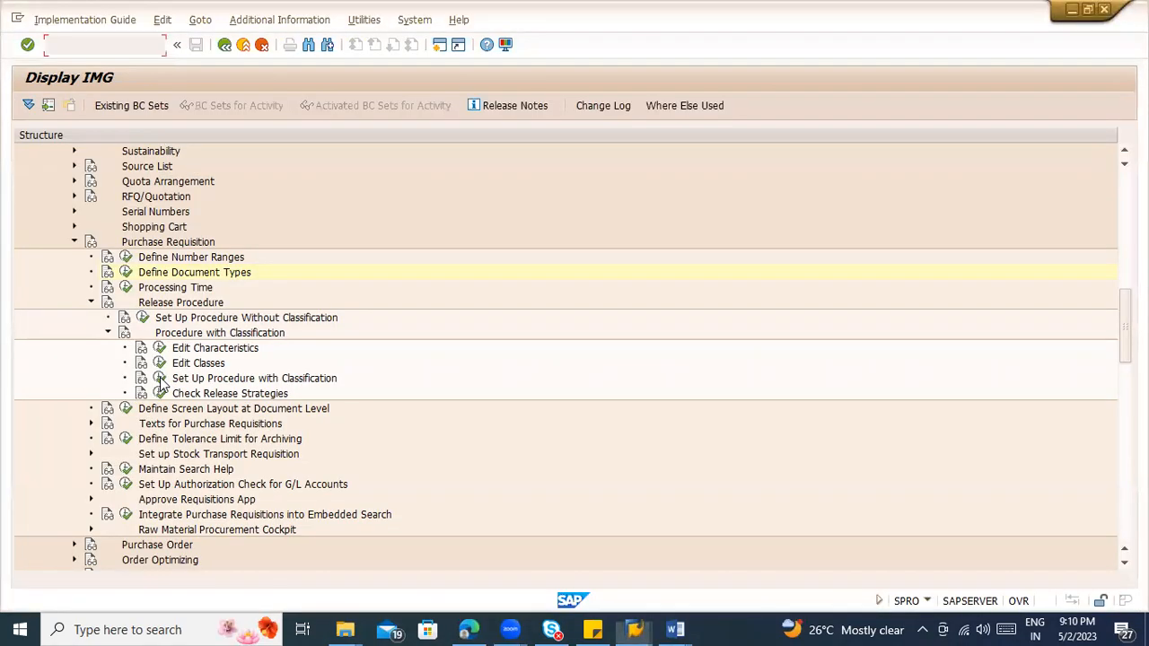
{"action": "left_click", "coordinate": [159, 379]}
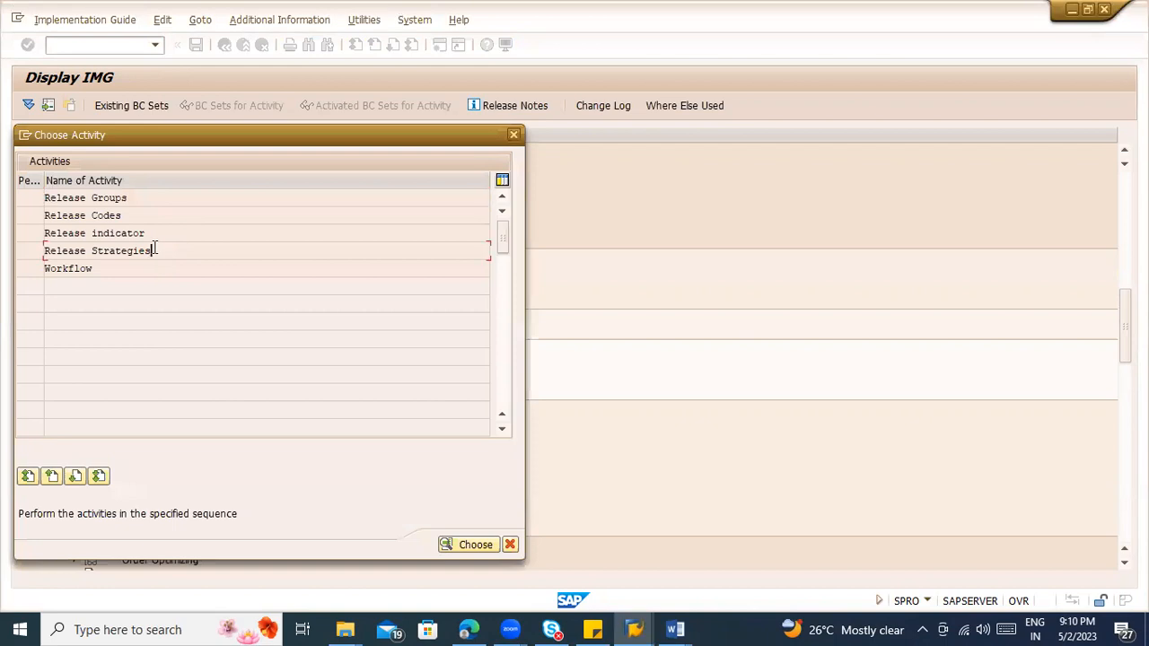
{"action": "double_click", "coordinate": [153, 248]}
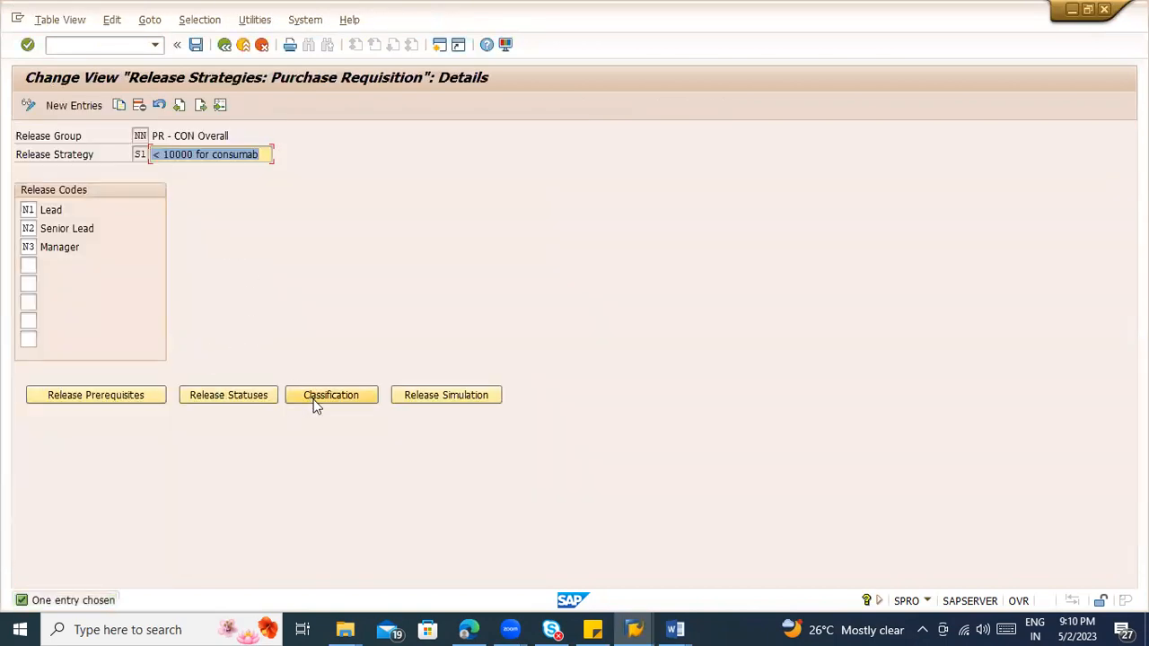
{"action": "left_click", "coordinate": [316, 404]}
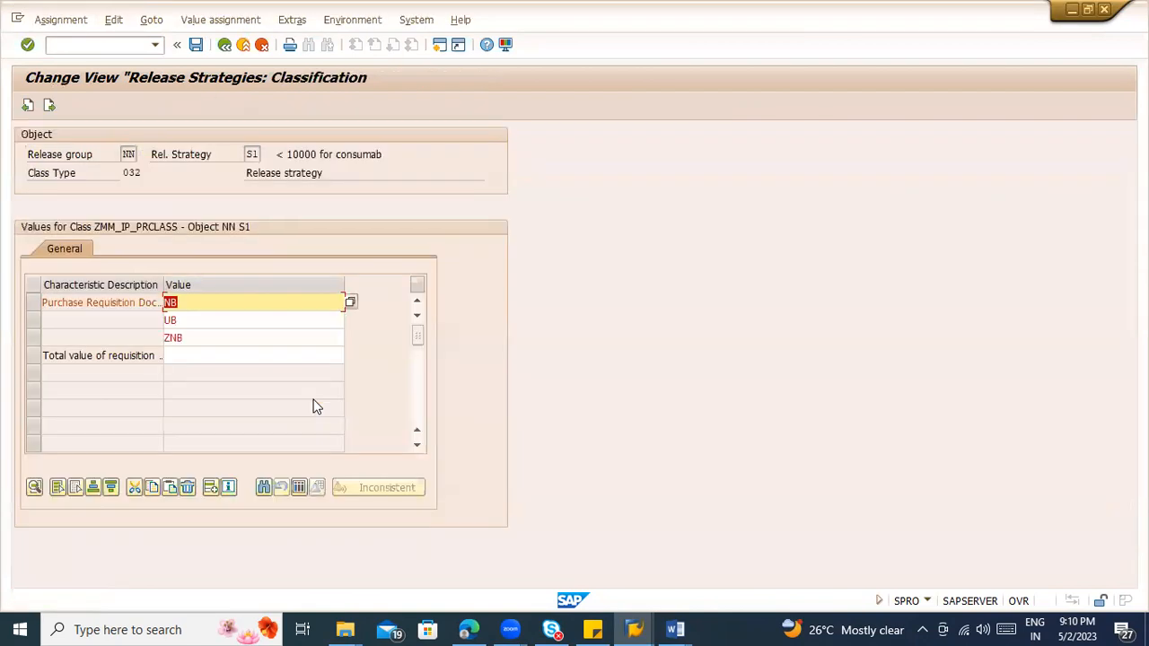
{"action": "left_click", "coordinate": [225, 44]}
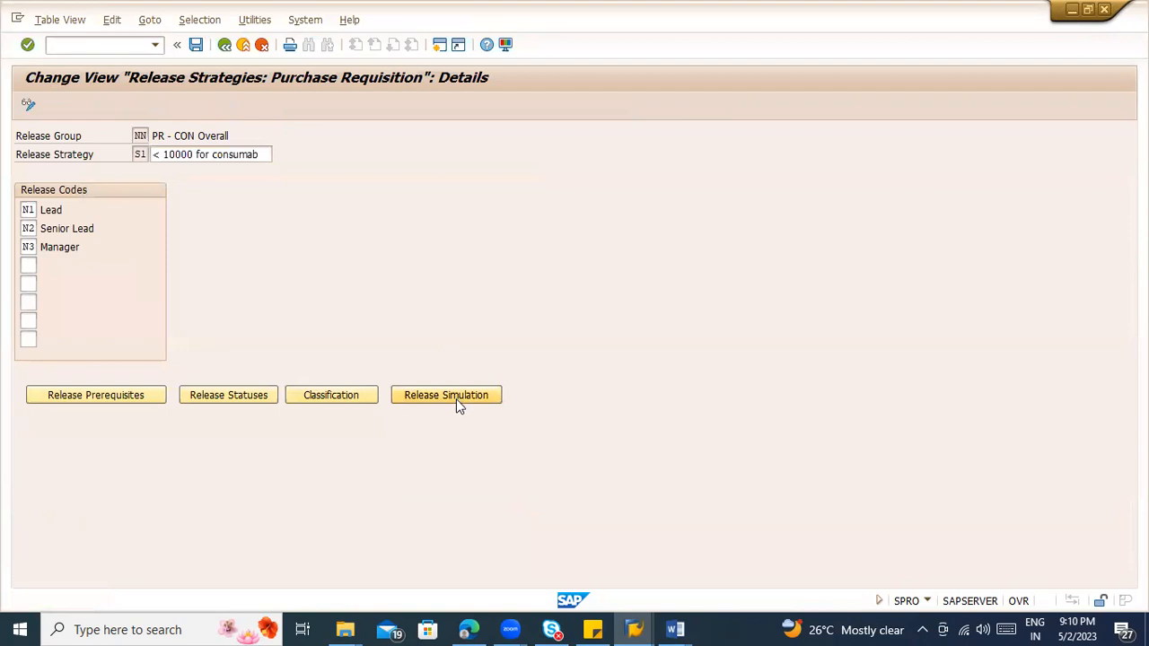
Step: Simulate the release of strategy S1 with codes N1, N2 and N3 in sequence, and close the simulation
{"action": "left_click", "coordinate": [459, 402]}
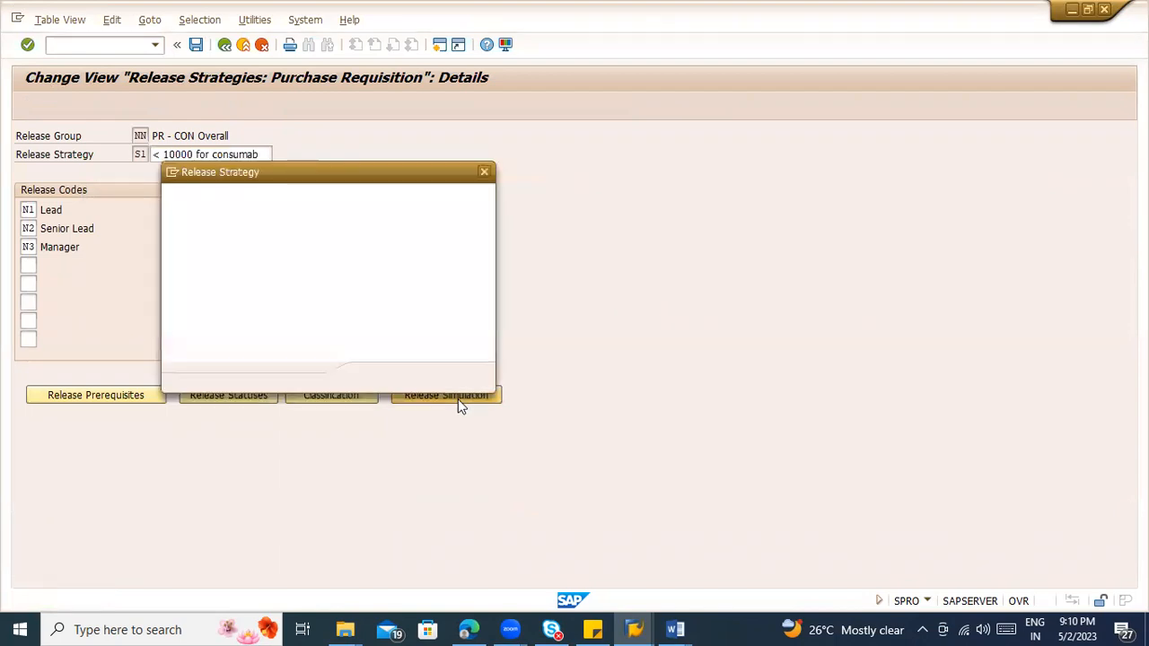
{"action": "left_click", "coordinate": [398, 378]}
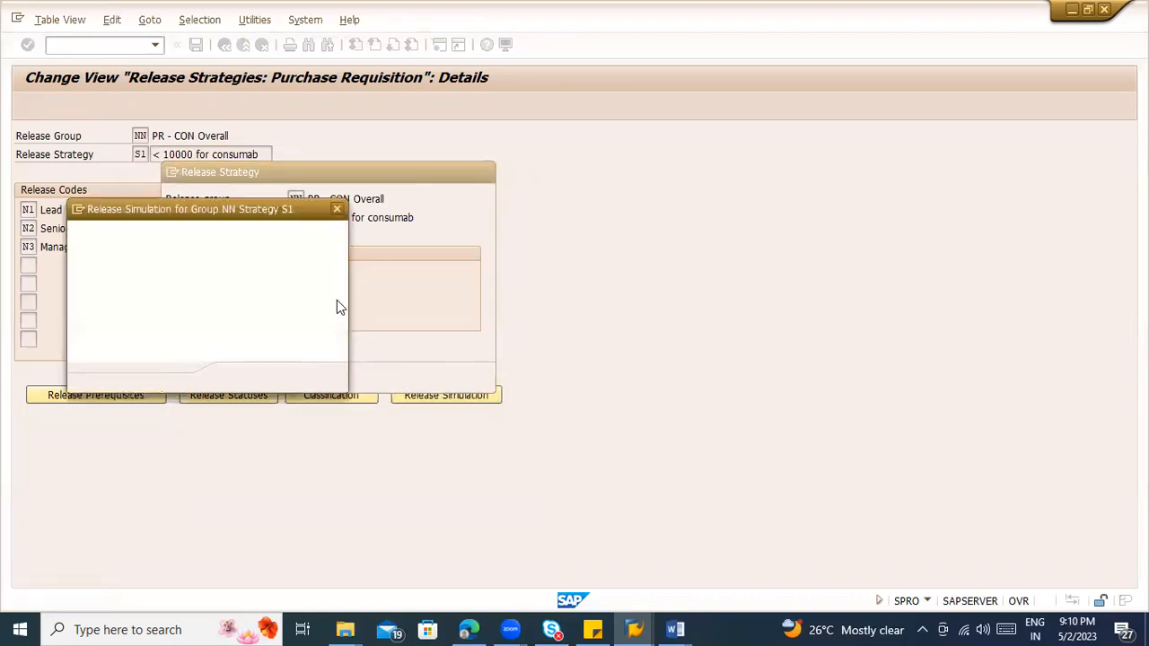
{"action": "double_click", "coordinate": [166, 254]}
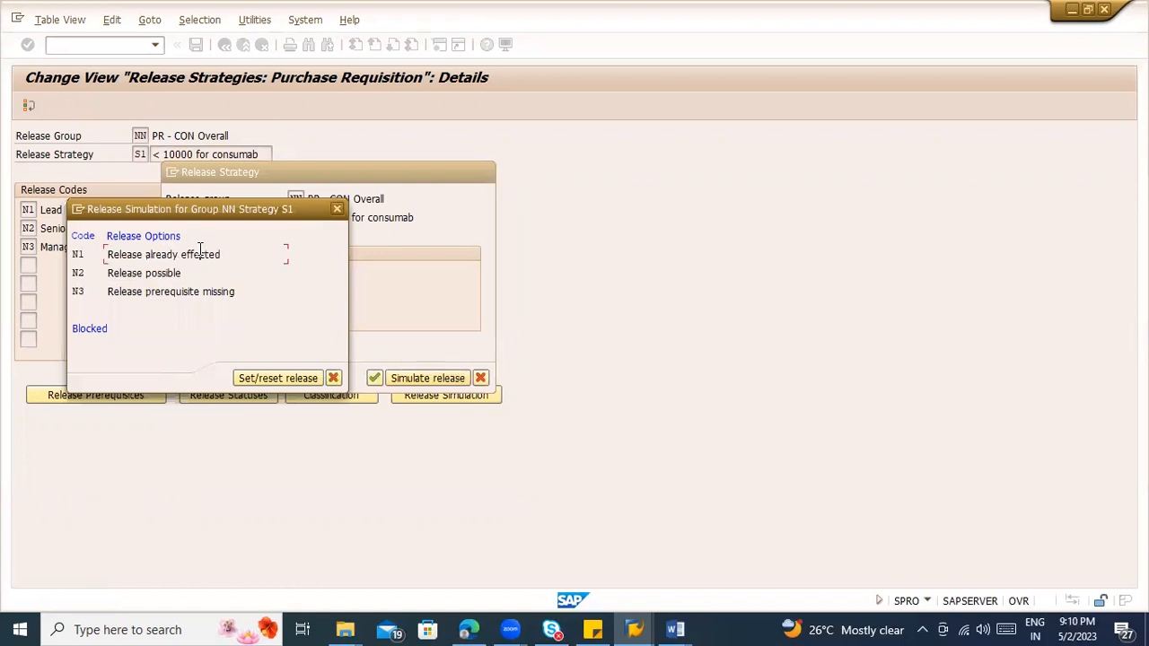
{"action": "double_click", "coordinate": [142, 271]}
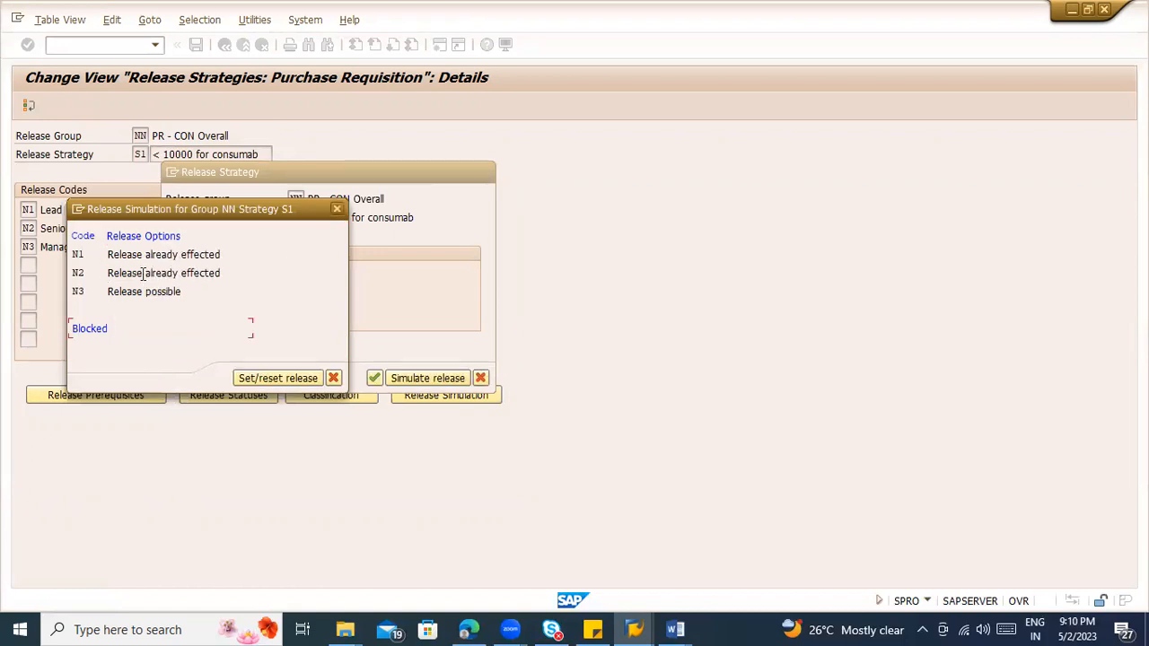
{"action": "double_click", "coordinate": [129, 291]}
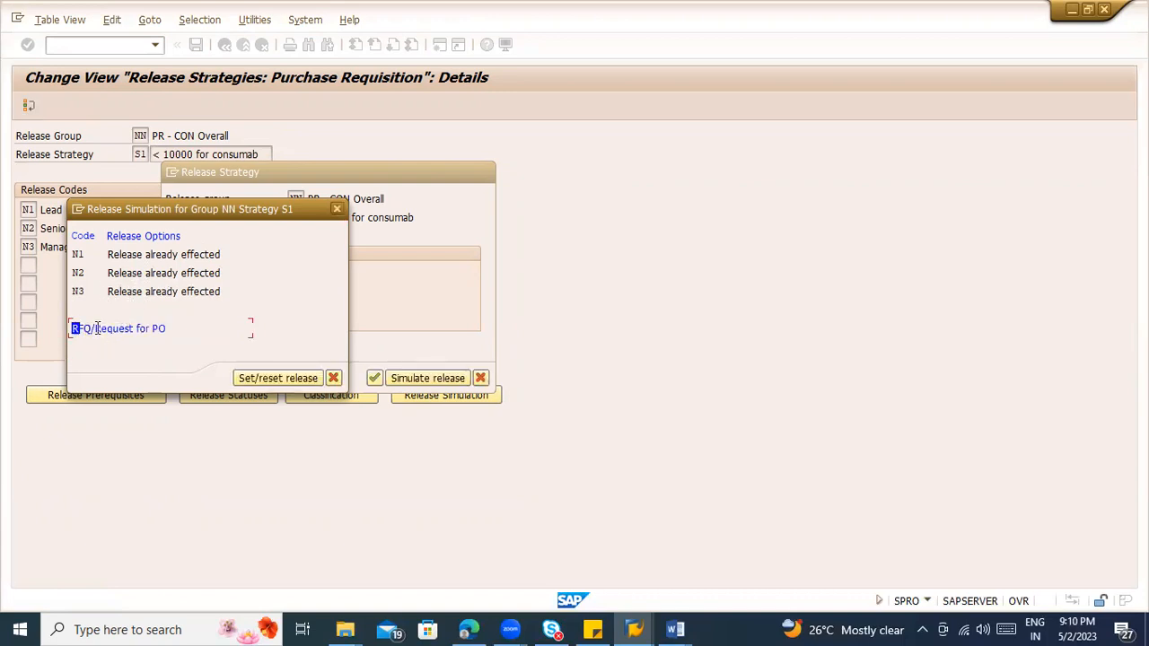
{"action": "left_click_drag", "start_coordinate": [74, 329], "coordinate": [173, 332]}
{"action": "left_click", "coordinate": [340, 377]}
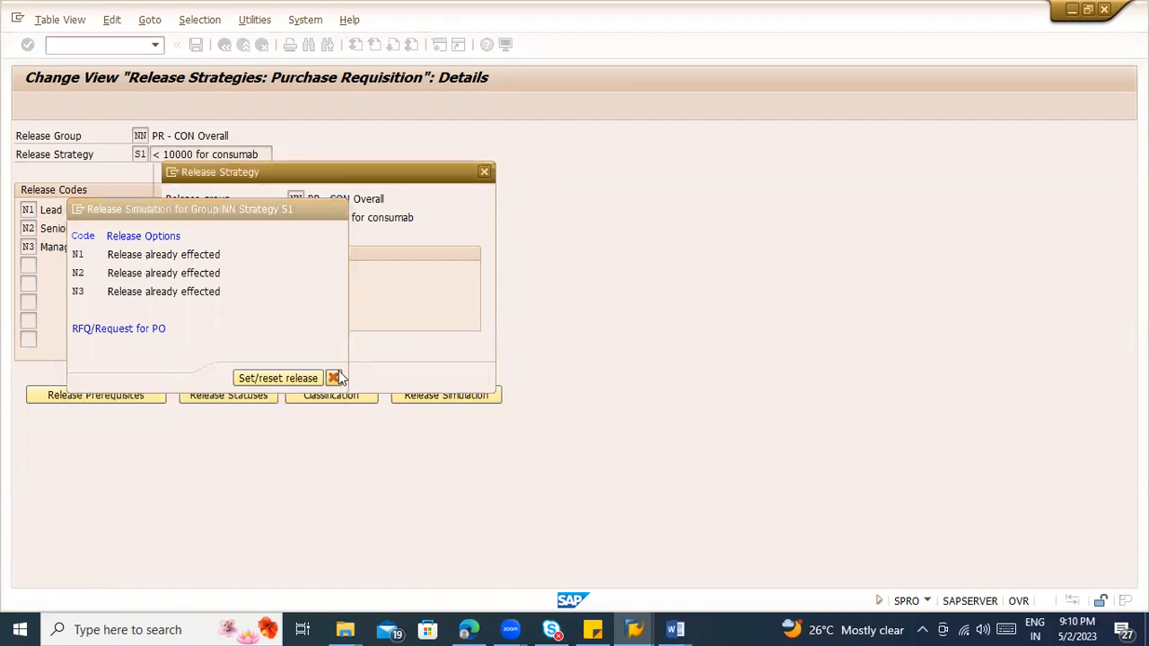
{"action": "left_click", "coordinate": [375, 377]}
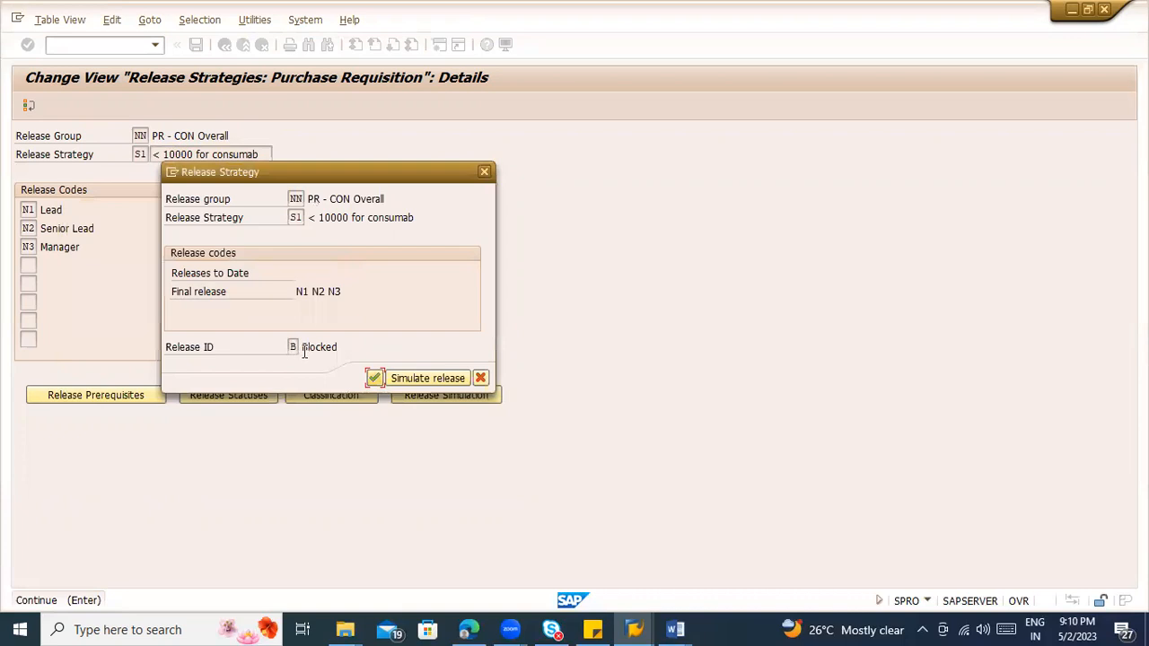
{"action": "left_click", "coordinate": [373, 378]}
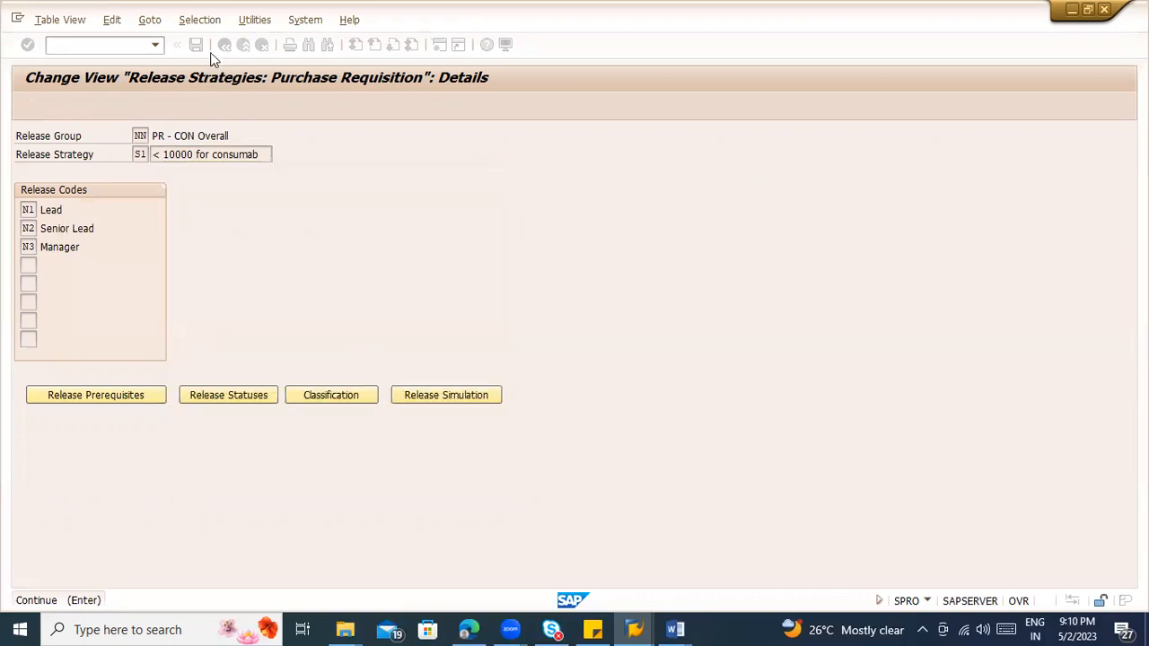
Step: Leave the release strategy, go to purchase requisition creation (ME51N) and keep document type NB
{"action": "left_click", "coordinate": [108, 45]}
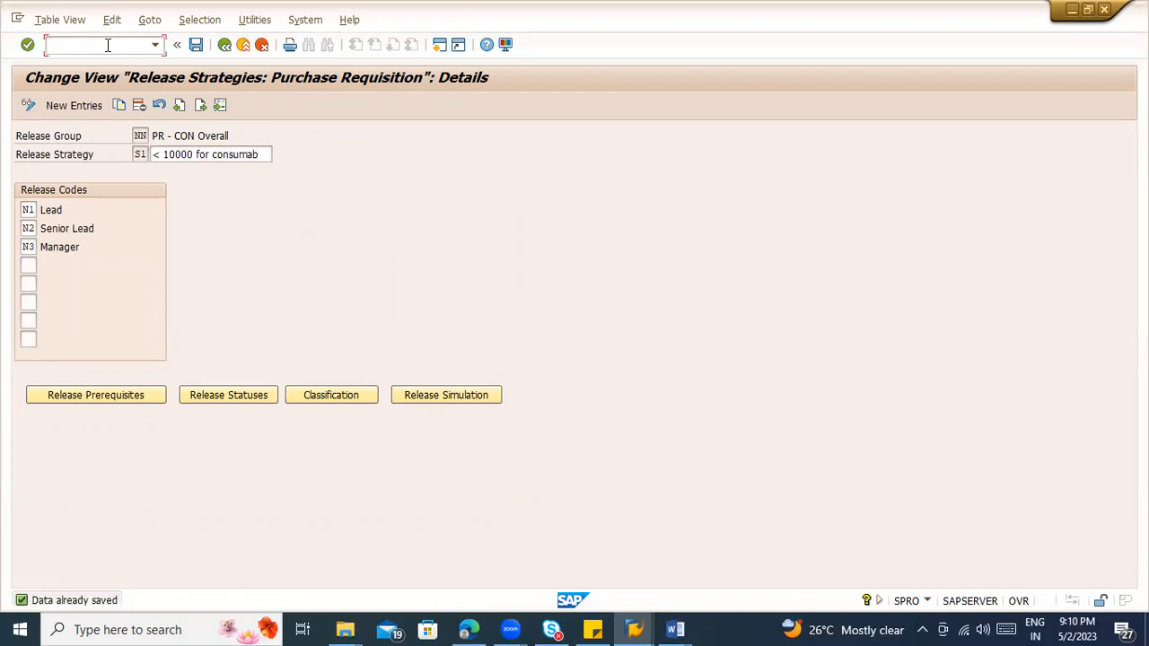
{"action": "type", "text": "/n"}
{"action": "key", "text": "Return"}
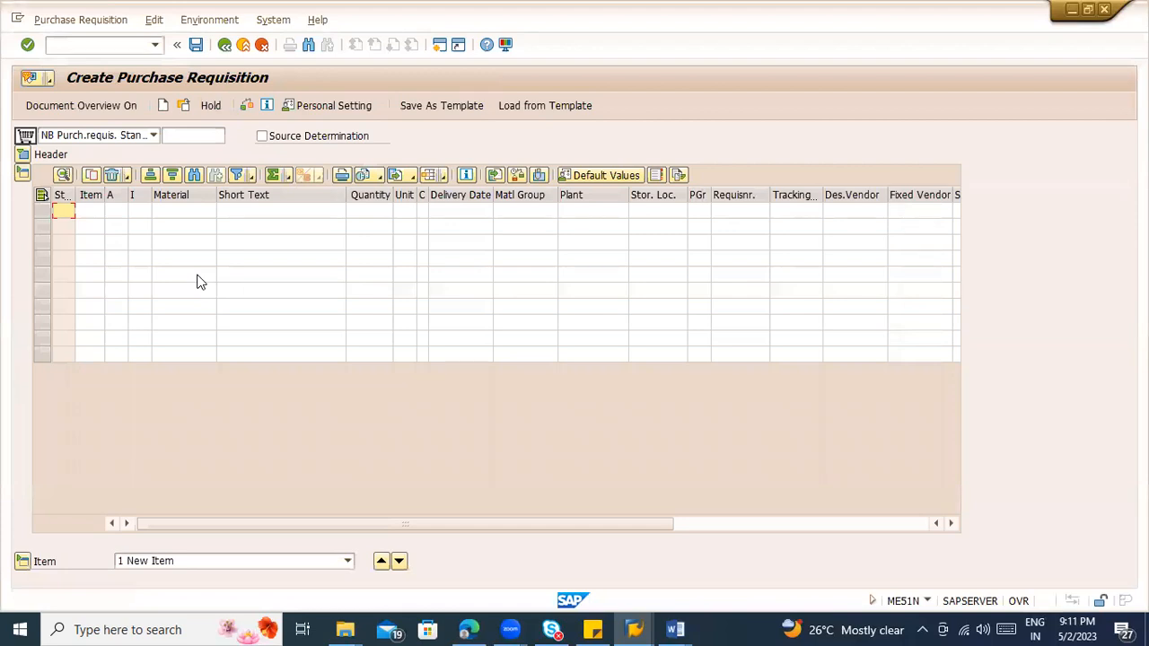
{"action": "left_click", "coordinate": [120, 135]}
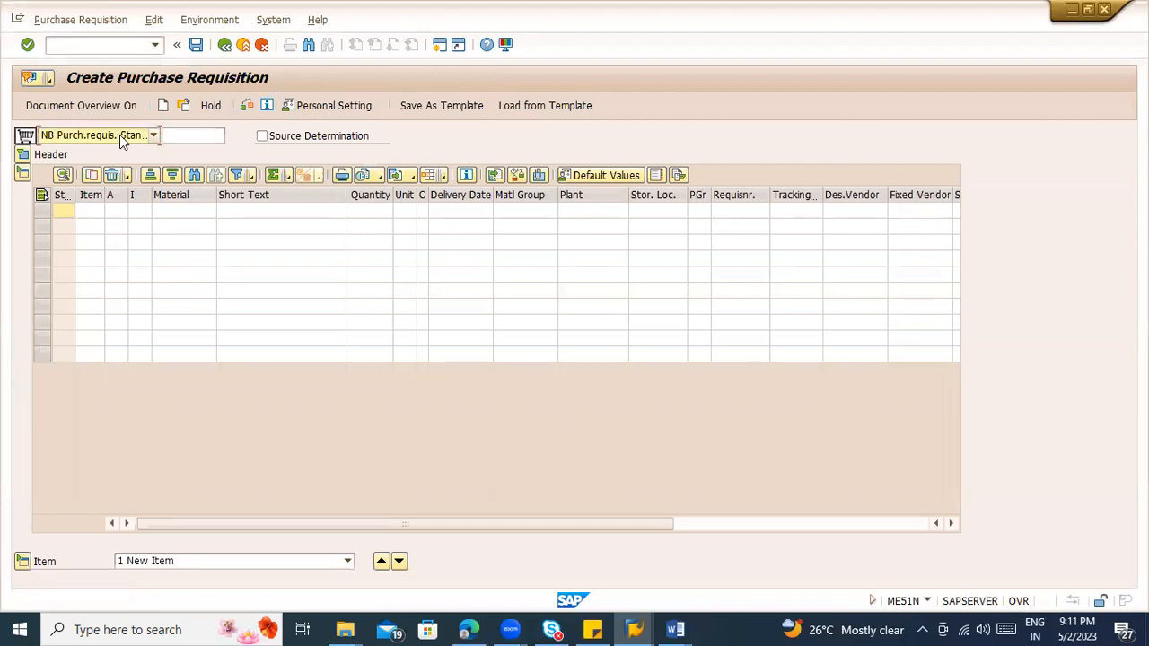
{"action": "left_click", "coordinate": [120, 151]}
{"action": "left_click", "coordinate": [158, 212]}
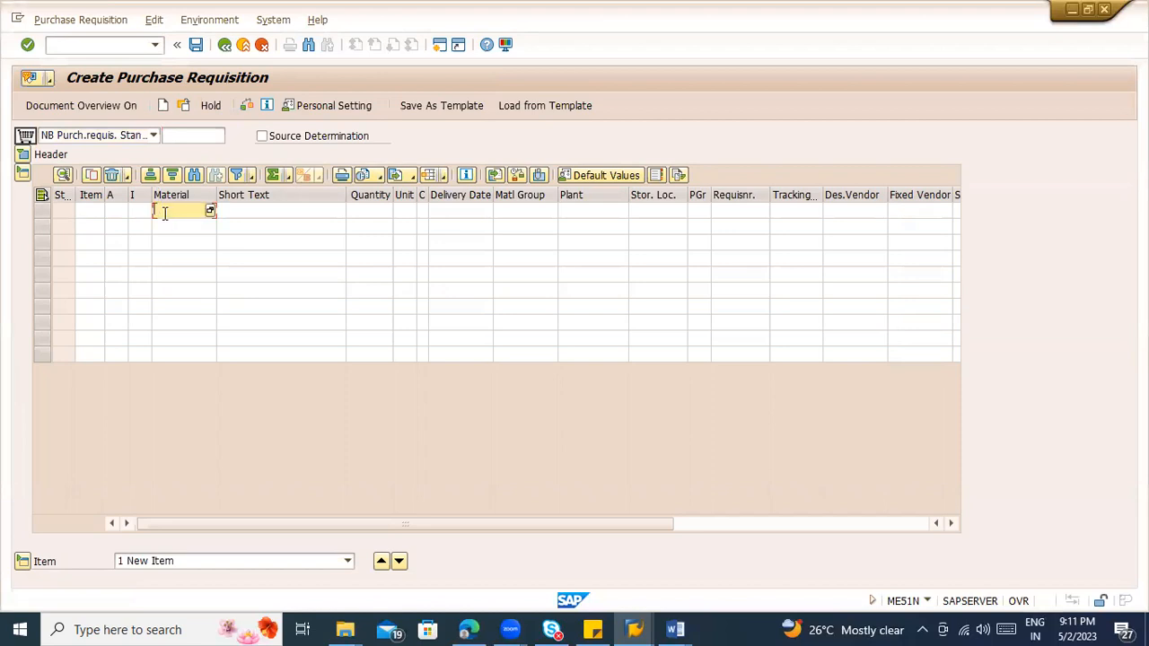
{"action": "type", "text": "200"}
{"action": "key", "text": "BackSpace"}
{"action": "key", "text": "BackSpace"}
{"action": "key", "text": "BackSpace"}
{"action": "type", "text": "ZOON"}
{"action": "key", "text": "Return"}
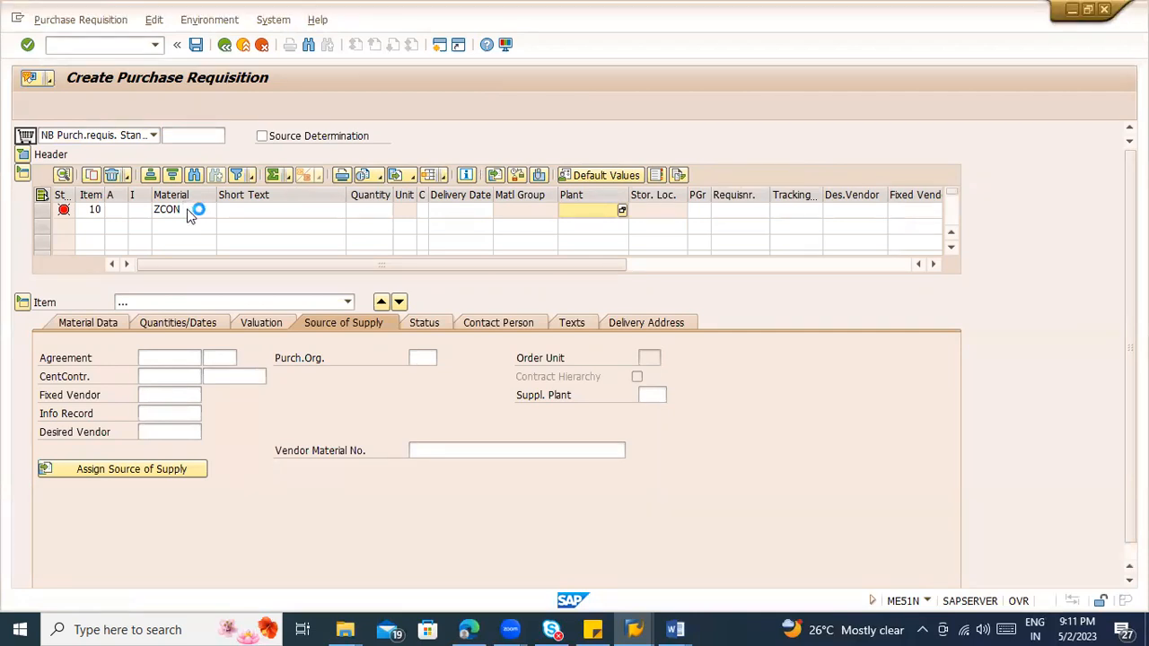
{"action": "left_click", "coordinate": [28, 45]}
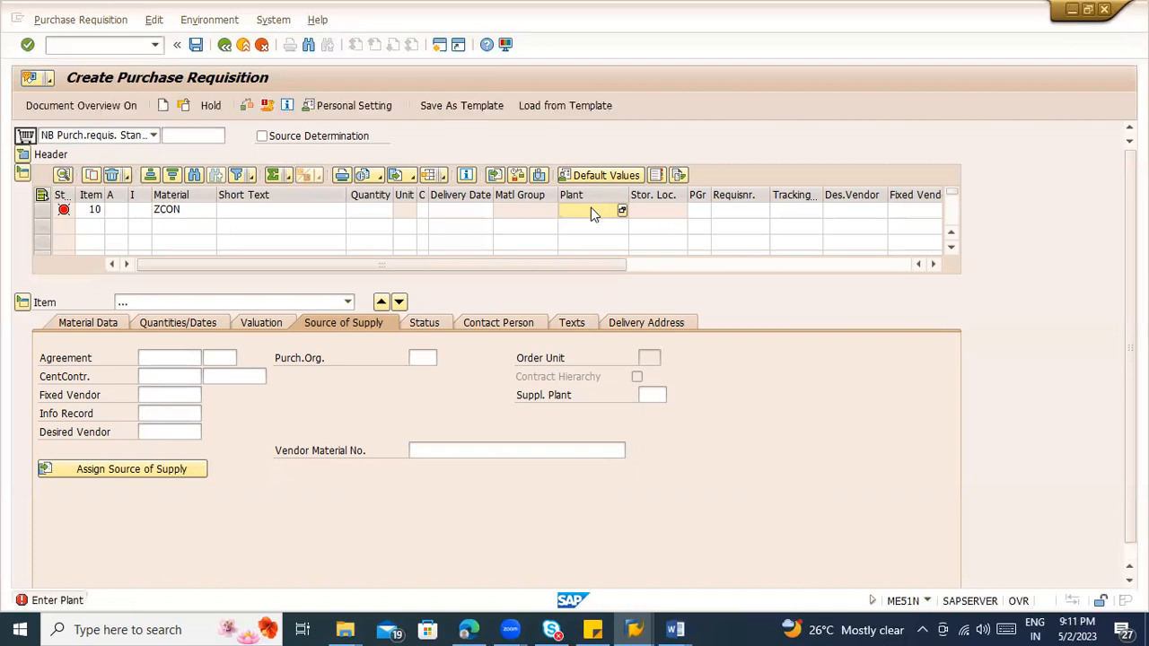
{"action": "left_click", "coordinate": [185, 215]}
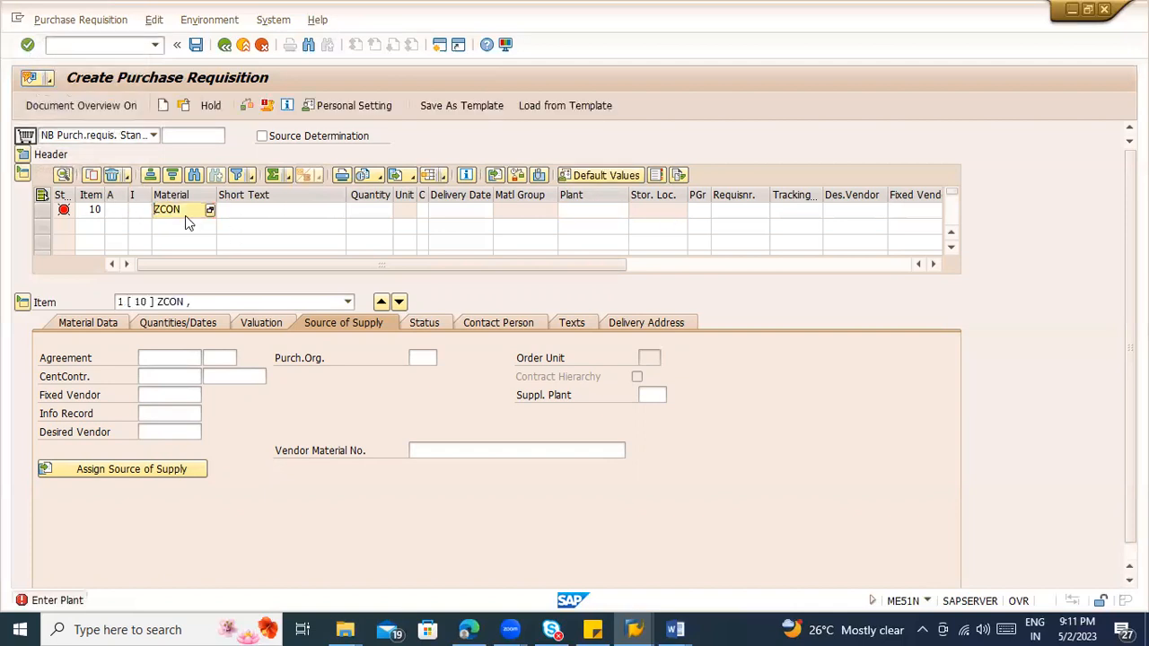
{"action": "key", "text": "BackSpace"}
{"action": "key", "text": "BackSpace"}
{"action": "key", "text": "BackSpace"}
{"action": "key", "text": "BackSpace"}
Step: Search for materials in plant ZCON and choose GOBIND01 as the material of item 10
{"action": "left_click", "coordinate": [210, 211]}
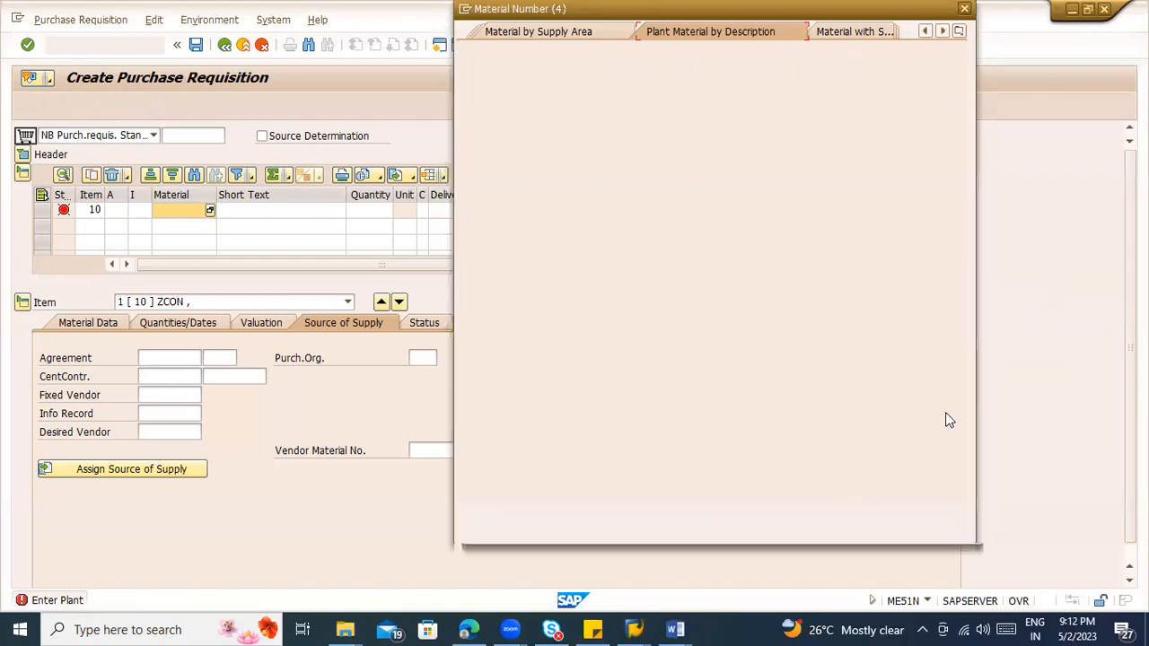
{"action": "left_click", "coordinate": [610, 136]}
{"action": "type", "text": "ZCON"}
{"action": "key", "text": "Return"}
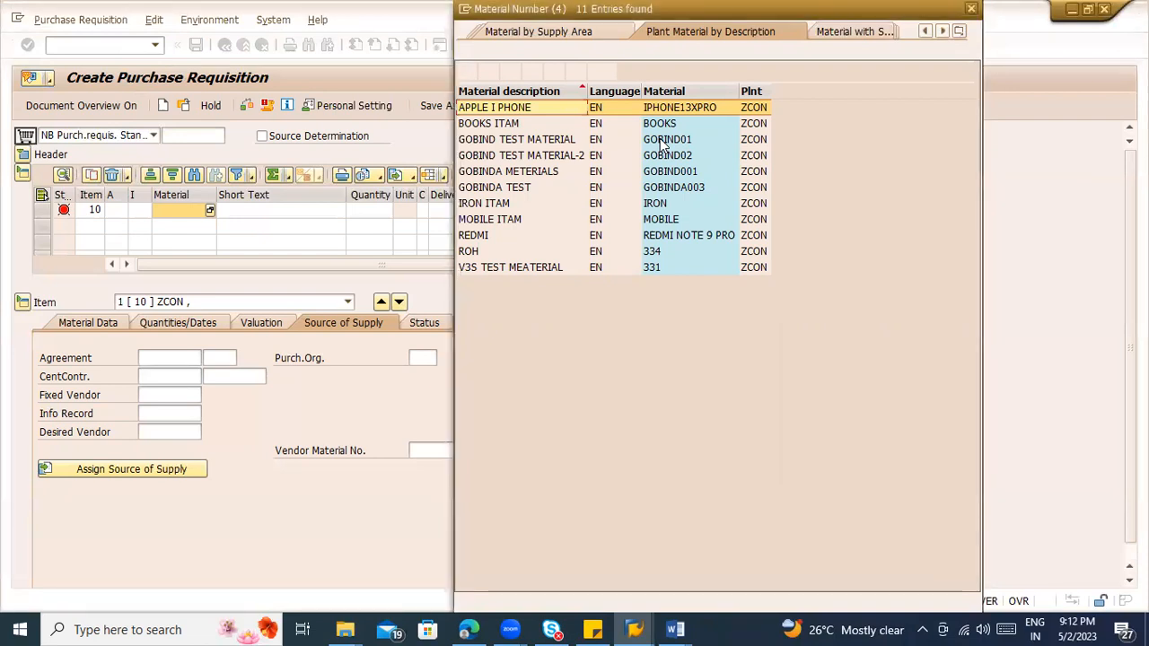
{"action": "left_click", "coordinate": [664, 144]}
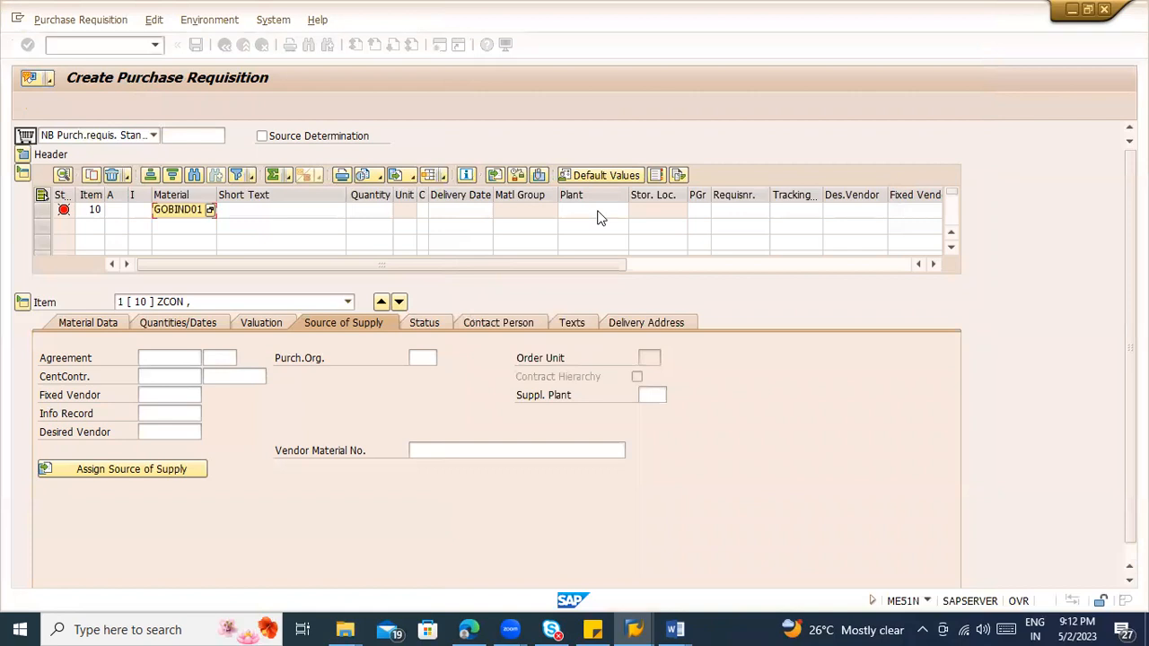
Step: Complete item 10 with plant ZCON, quantity 100, storage location 3000 and purchasing group 0
{"action": "left_click", "coordinate": [598, 213]}
{"action": "type", "text": "ZCON"}
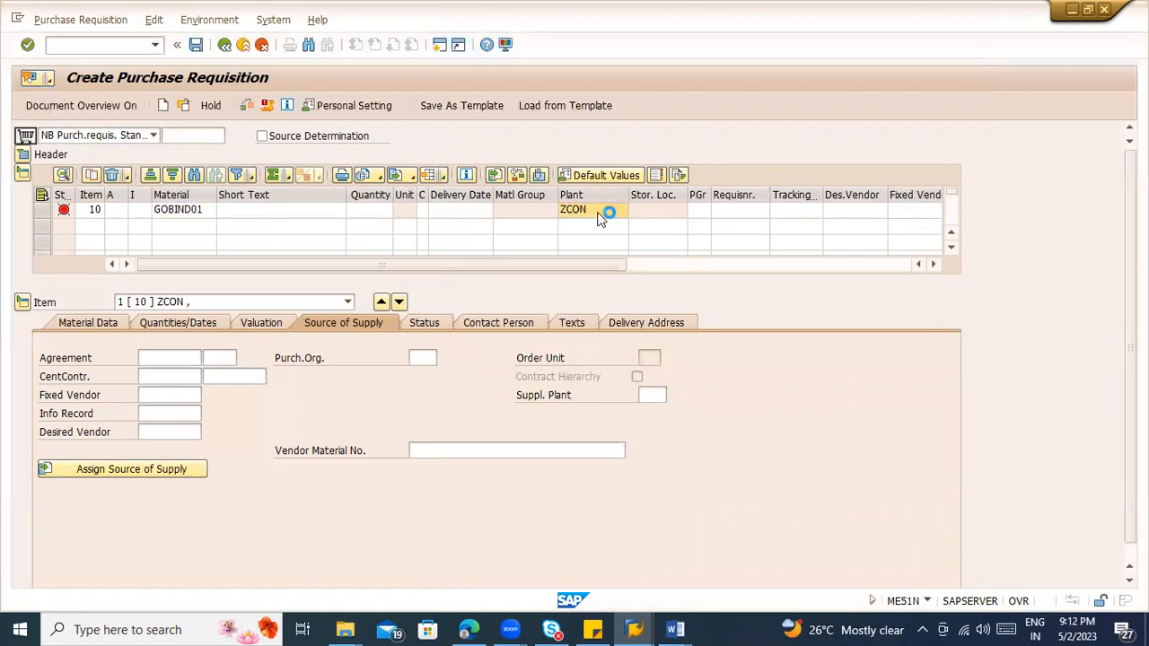
{"action": "key", "text": "Return"}
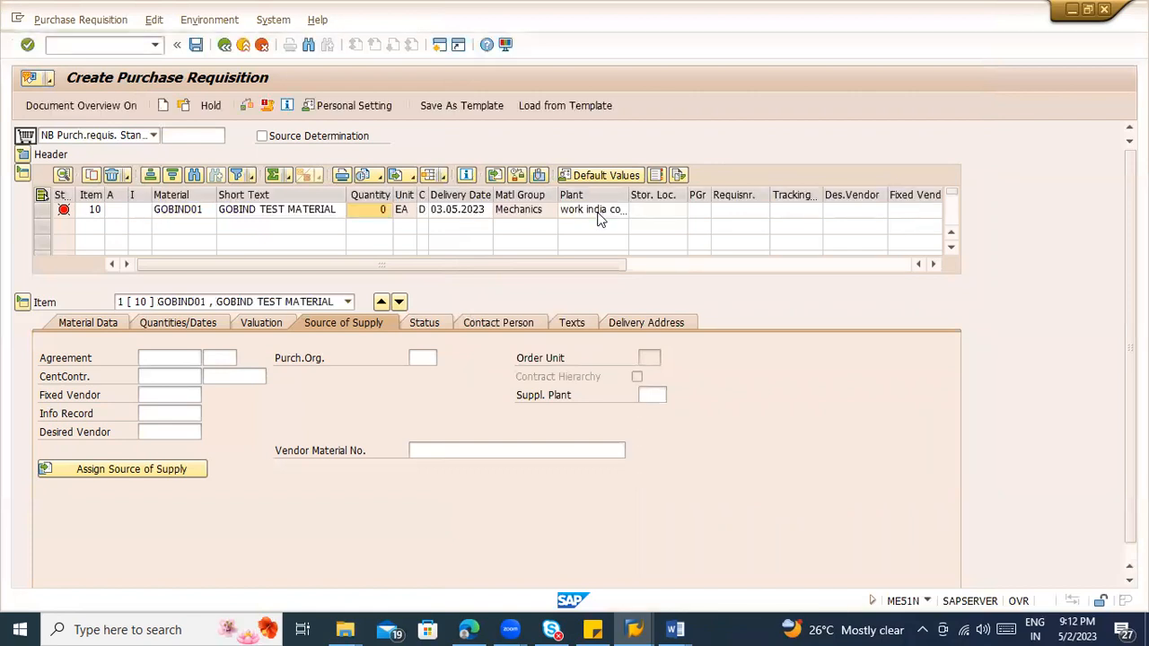
{"action": "type", "text": "100"}
{"action": "key", "text": "Return"}
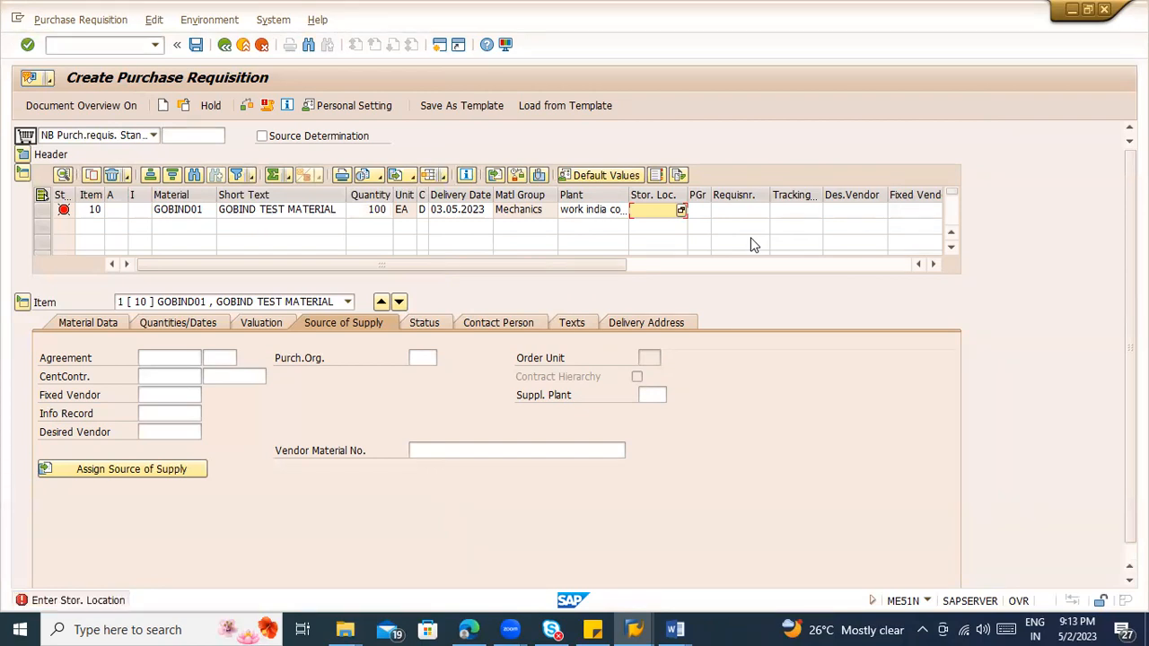
{"action": "type", "text": "3000"}
{"action": "key", "text": "Return"}
{"action": "type", "text": "0"}
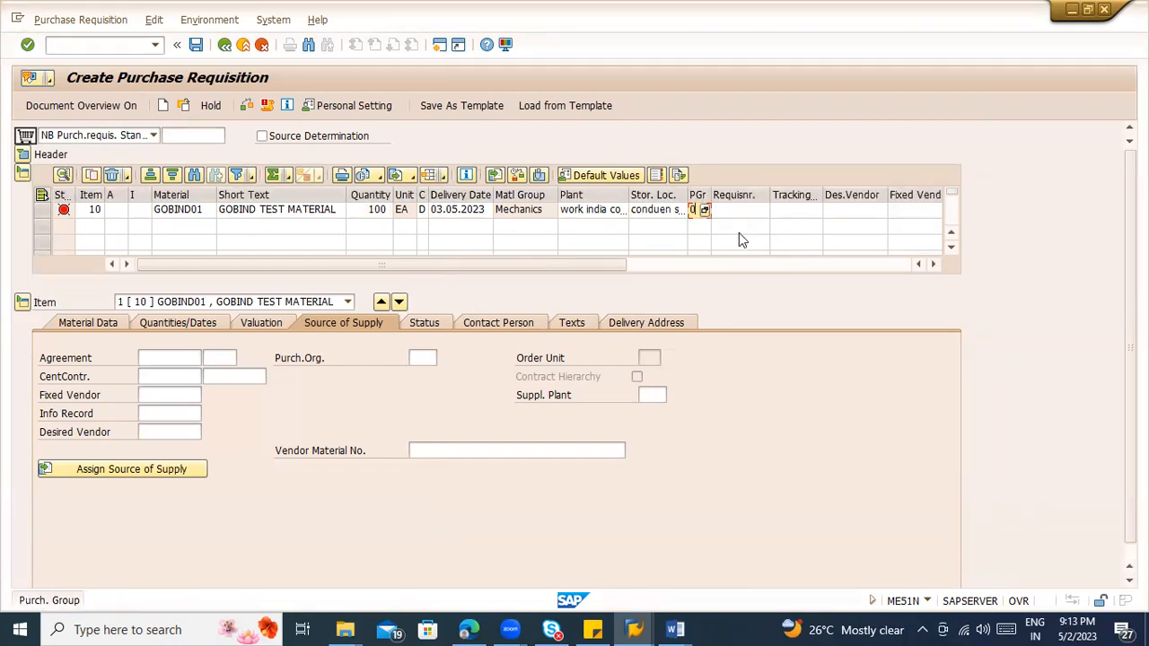
{"action": "key", "text": "Return"}
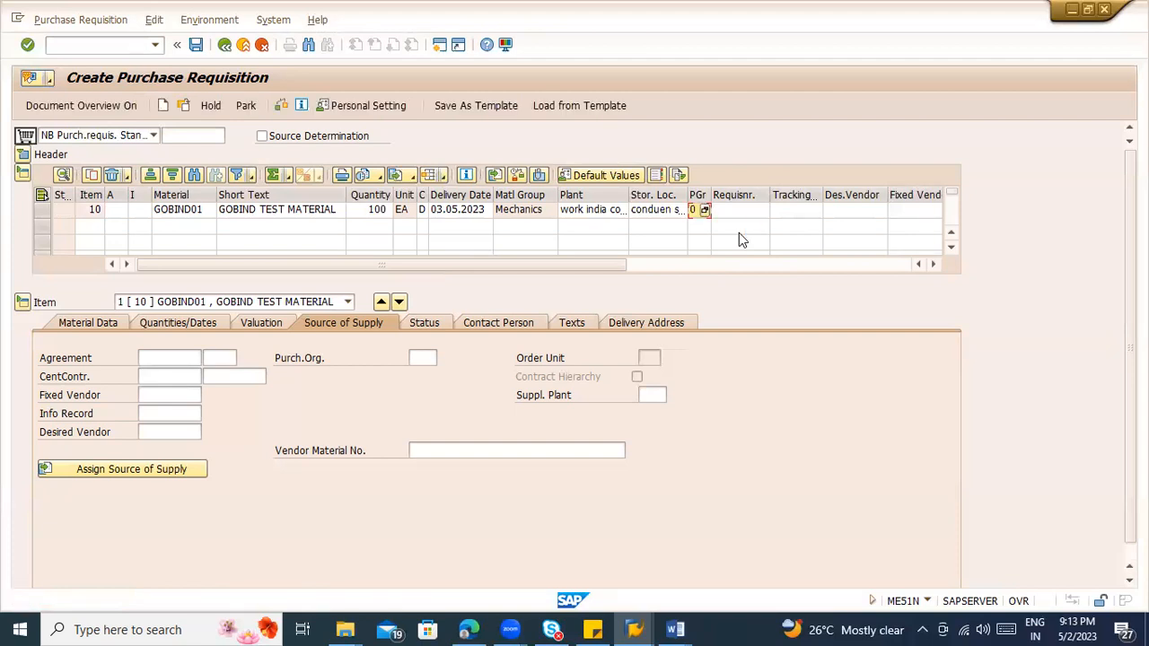
Step: View the item's valuation, run the document check and display the release strategy in the requisition header
{"action": "left_click", "coordinate": [249, 326]}
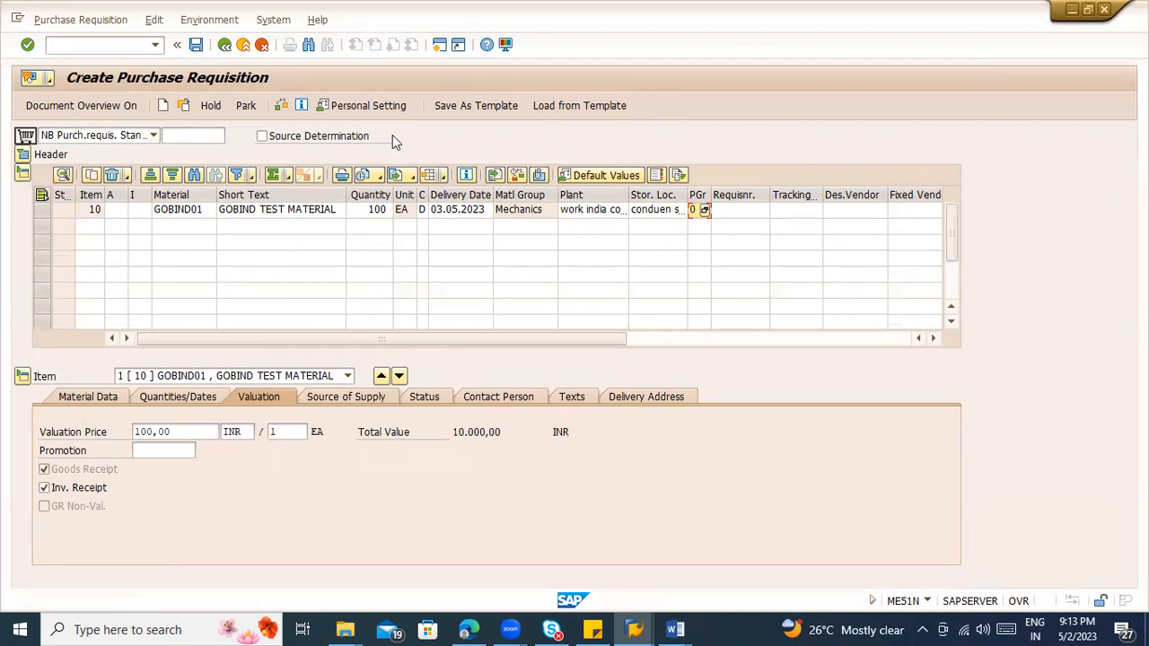
{"action": "left_click", "coordinate": [280, 106]}
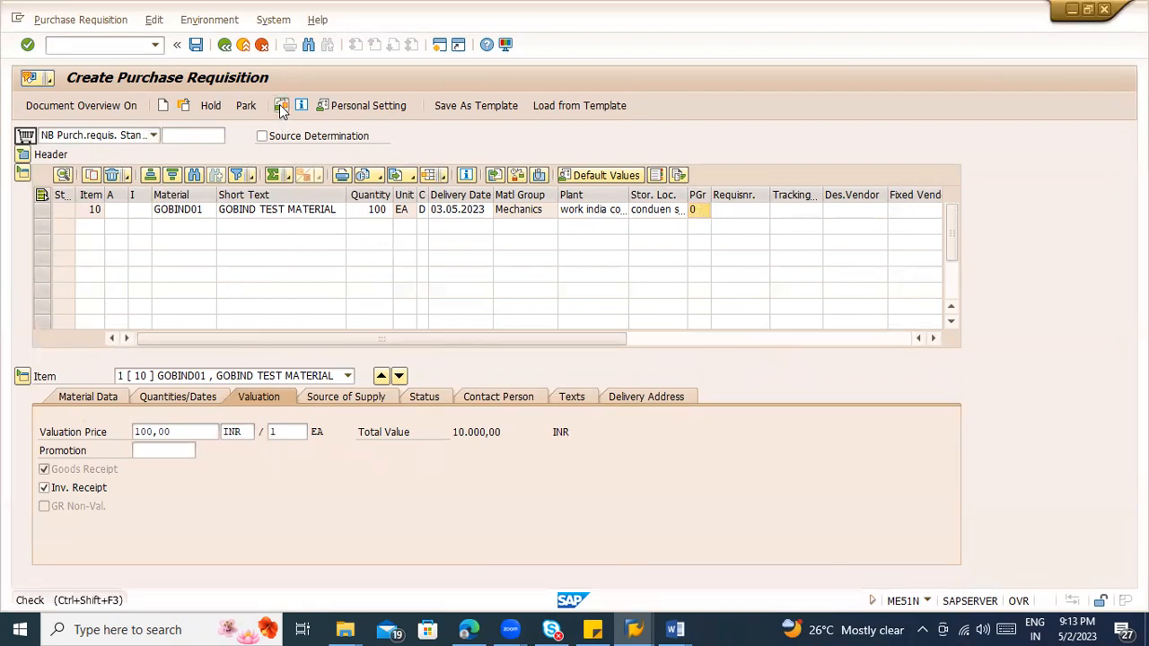
{"action": "left_click", "coordinate": [280, 106]}
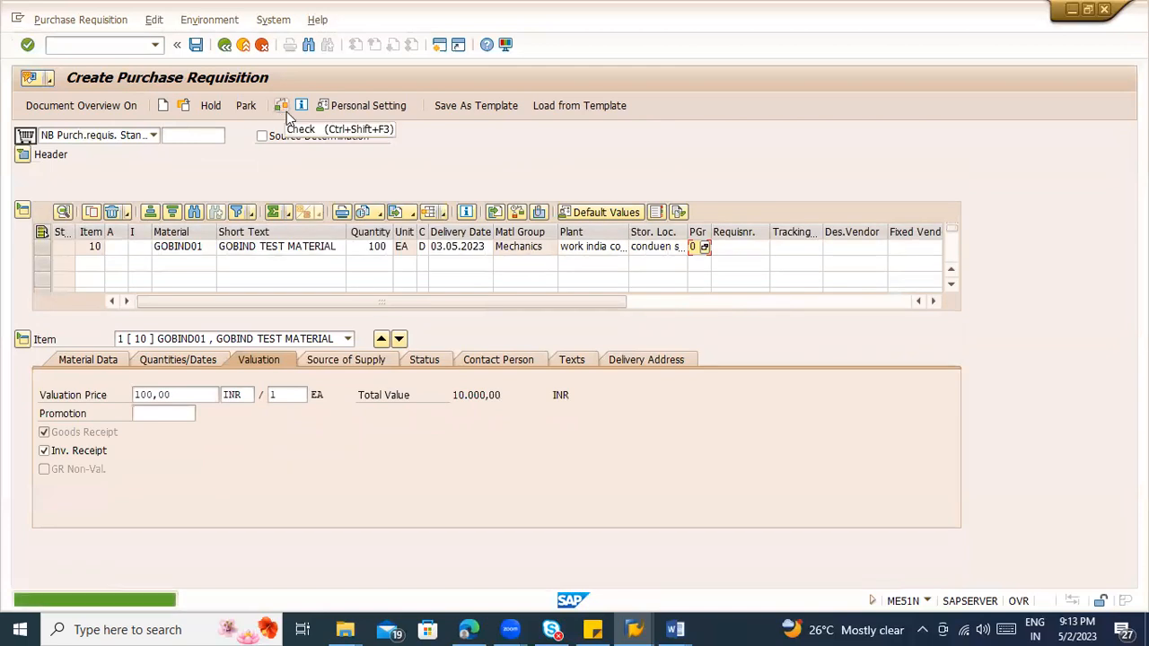
{"action": "left_click", "coordinate": [23, 154]}
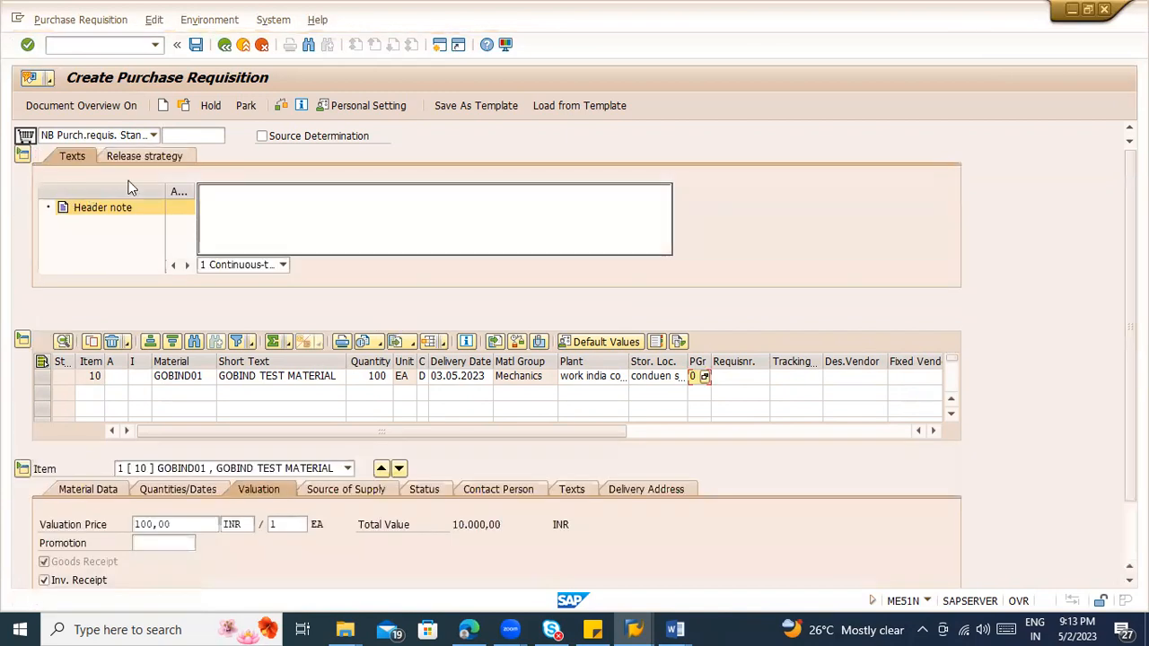
{"action": "left_click", "coordinate": [150, 159]}
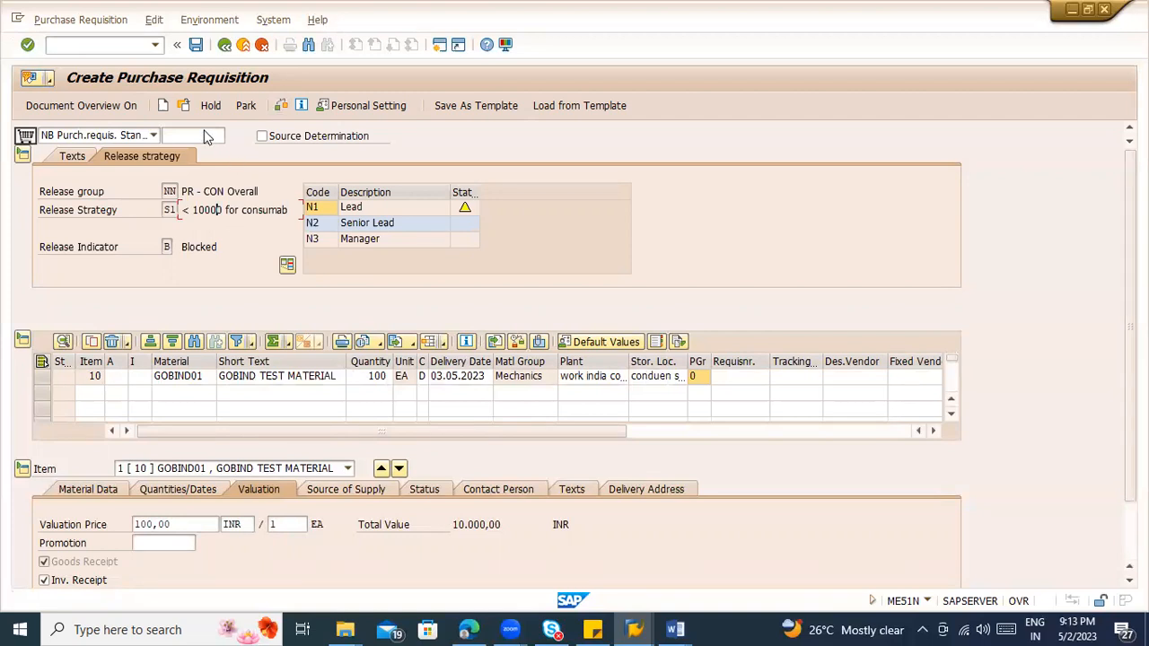
Step: Save the purchase requisition, display the saved document and select its requisition number
{"action": "left_click", "coordinate": [196, 46]}
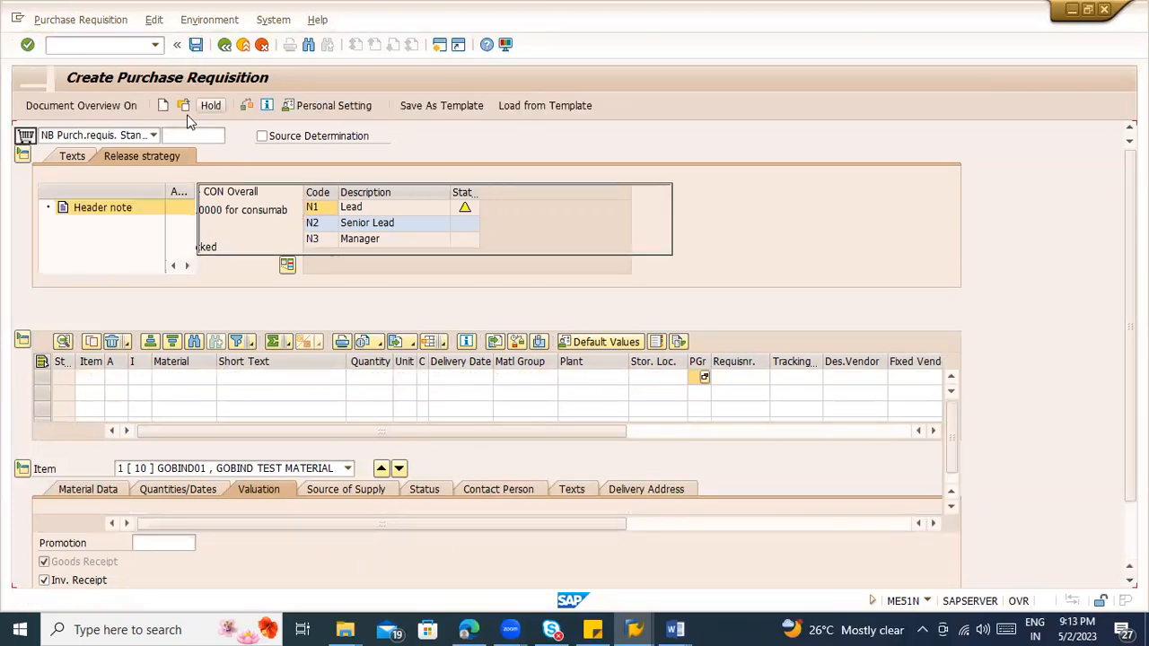
{"action": "left_click", "coordinate": [183, 108]}
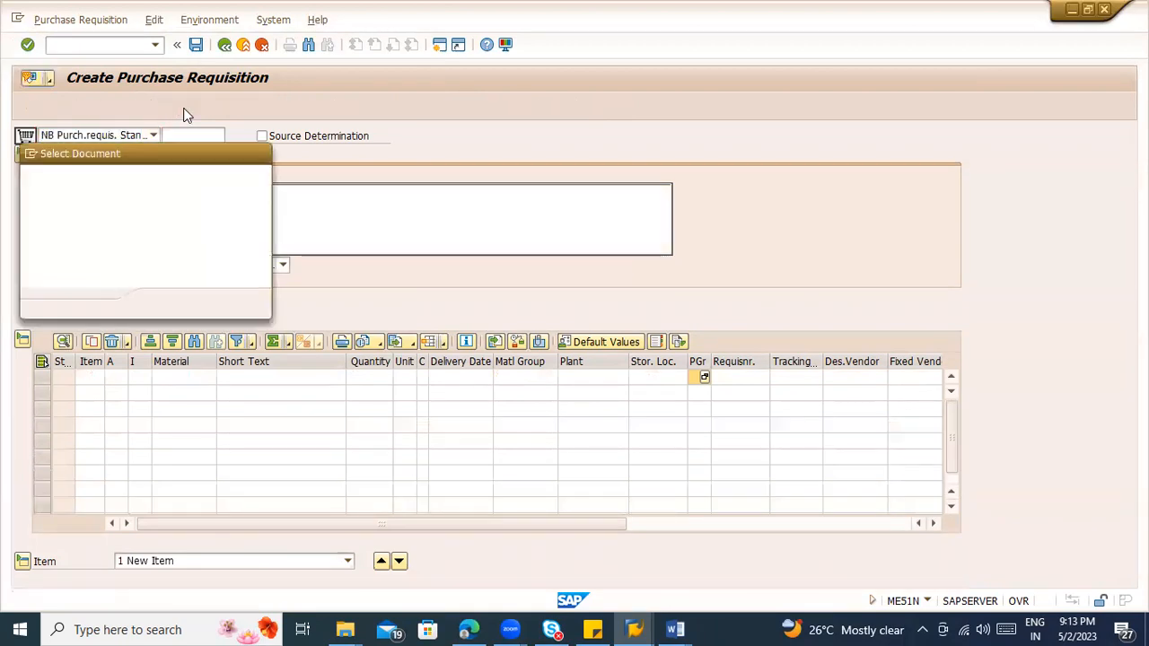
{"action": "key", "text": "Return"}
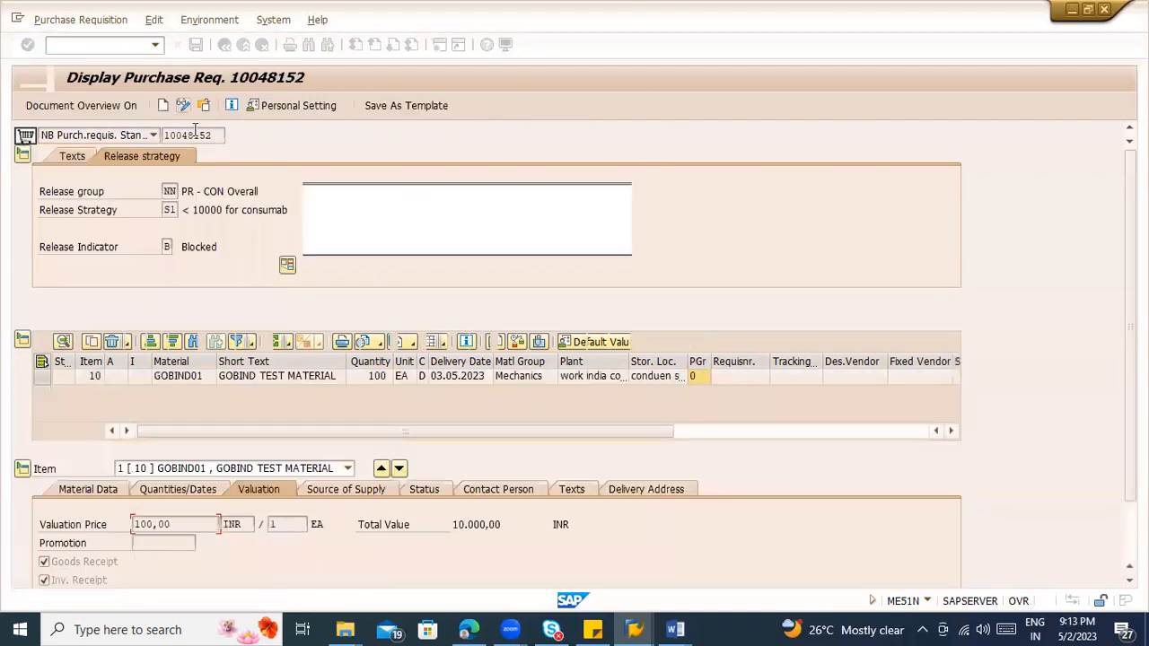
{"action": "left_click_drag", "start_coordinate": [213, 136], "coordinate": [157, 142]}
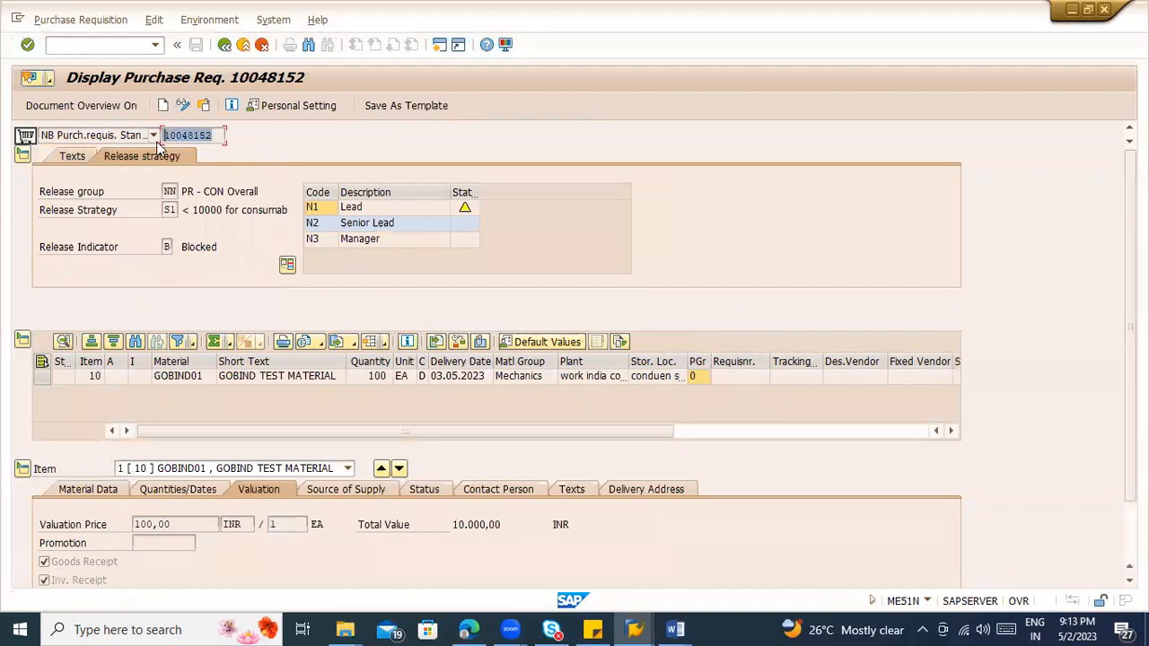
Step: Start transaction ME55 in a new session and list the requisitions for release code N1 and release group NN
{"action": "left_click", "coordinate": [98, 44]}
{"action": "type", "text": "/ome55"}
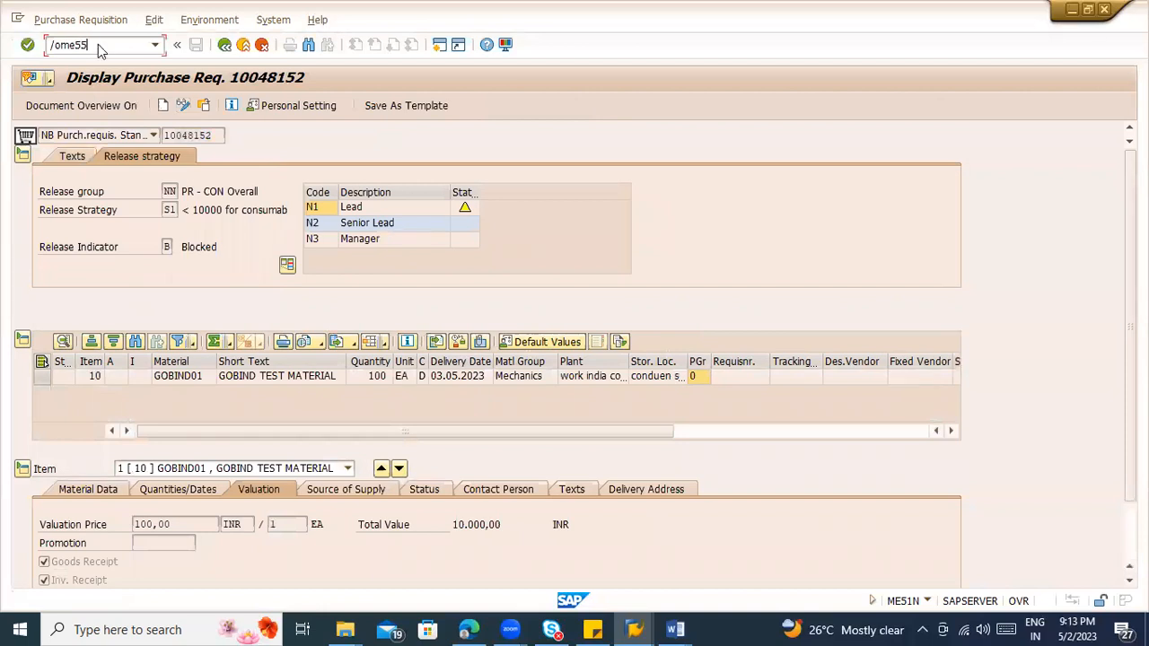
{"action": "key", "text": "Return"}
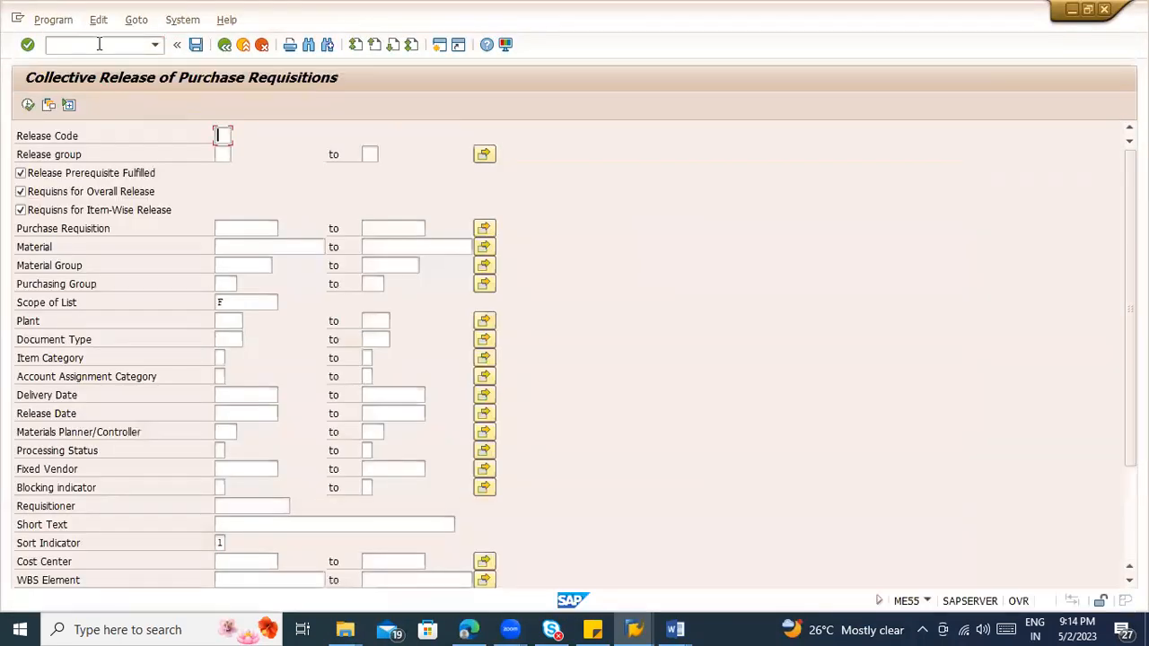
{"action": "type", "text": "N1"}
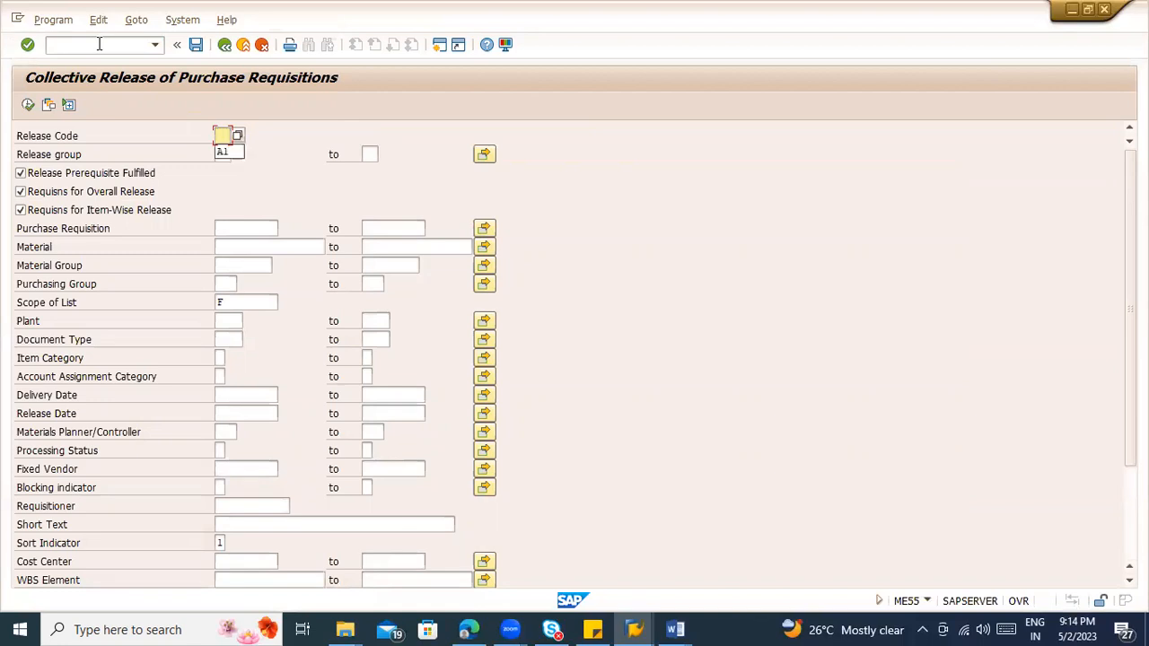
{"action": "key", "text": "Tab"}
{"action": "type", "text": "NN"}
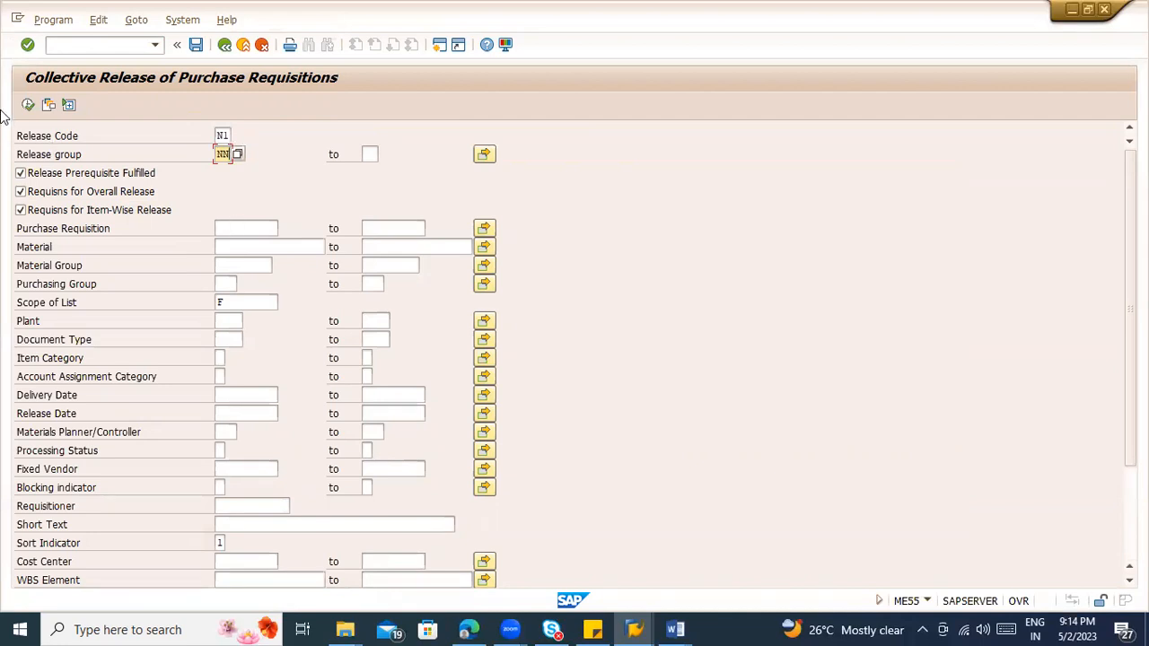
{"action": "left_click", "coordinate": [28, 105]}
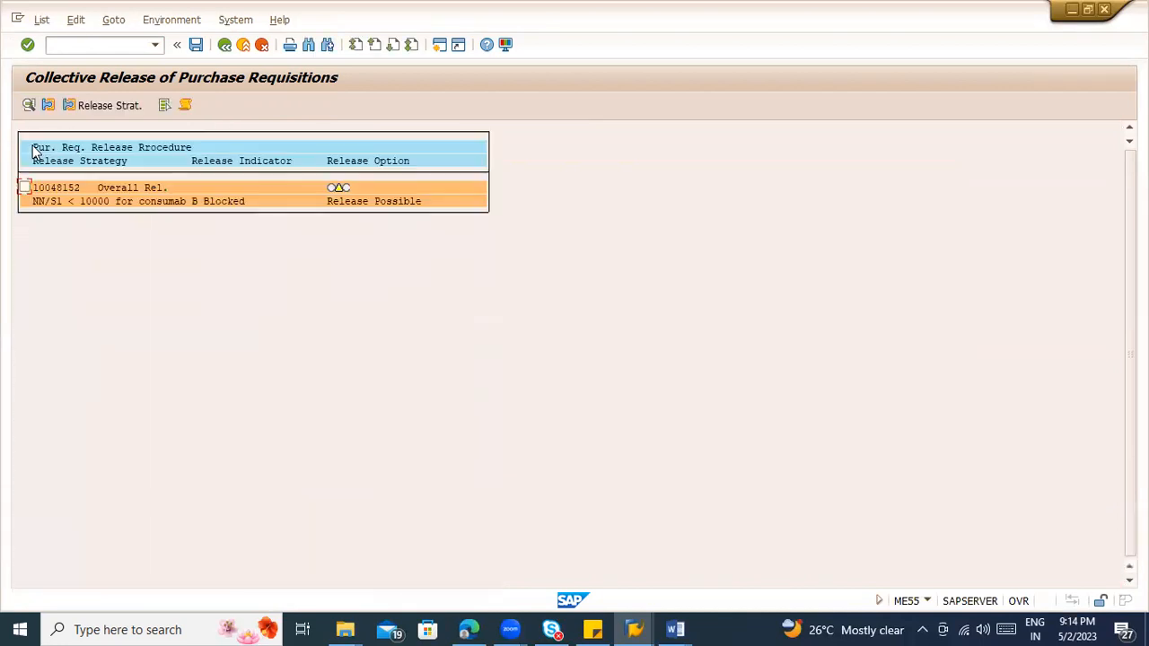
Step: View the listed requisition's release strategy and its document display, and return to the collective release selection
{"action": "left_click", "coordinate": [24, 188]}
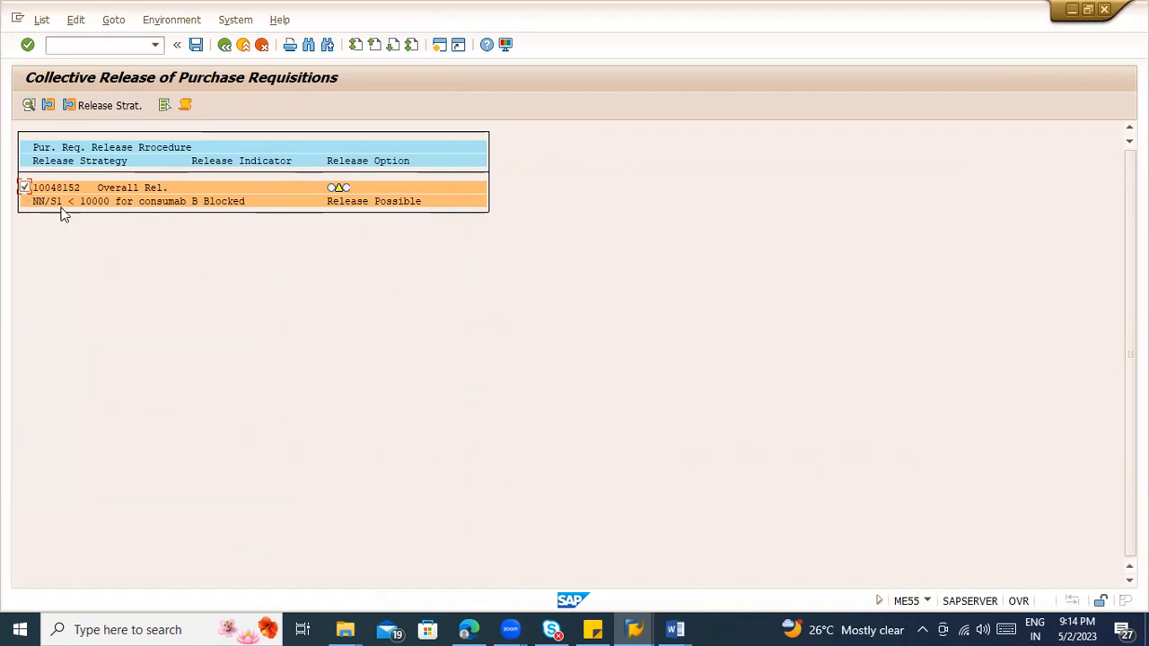
{"action": "left_click", "coordinate": [109, 106]}
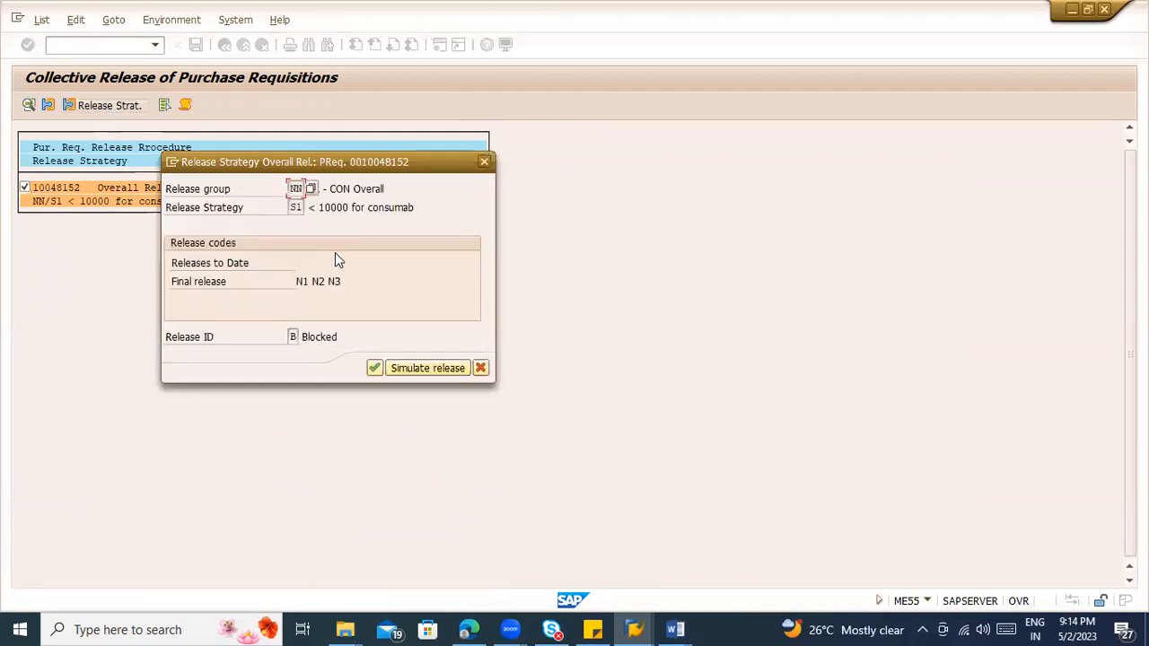
{"action": "left_click", "coordinate": [375, 369]}
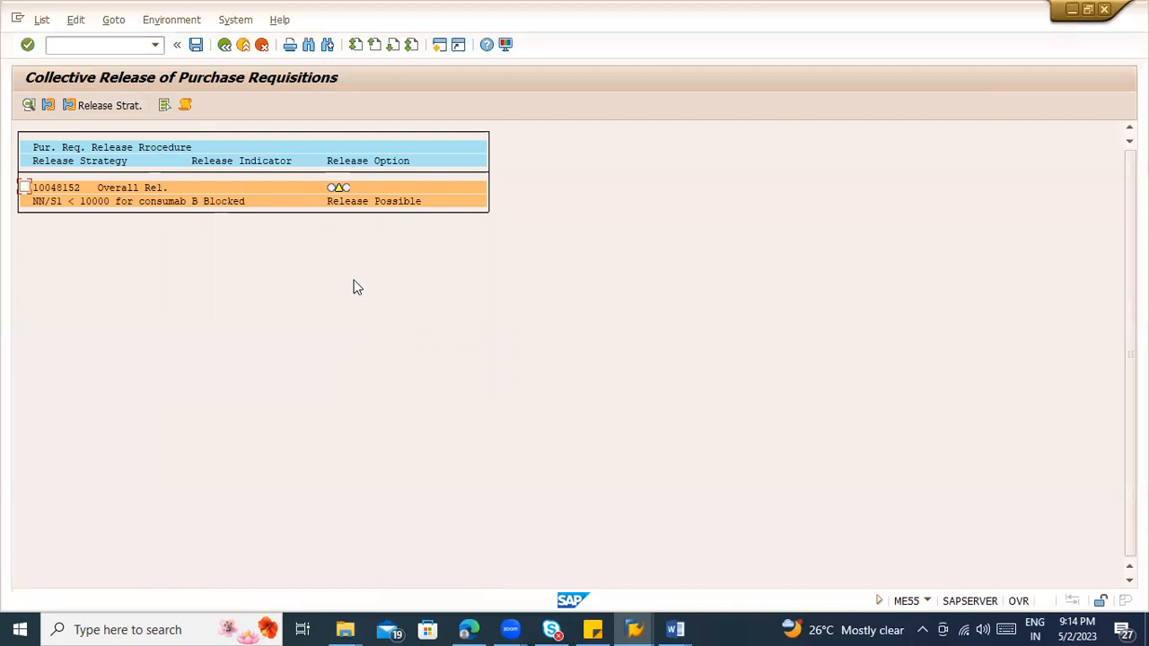
{"action": "double_click", "coordinate": [165, 204]}
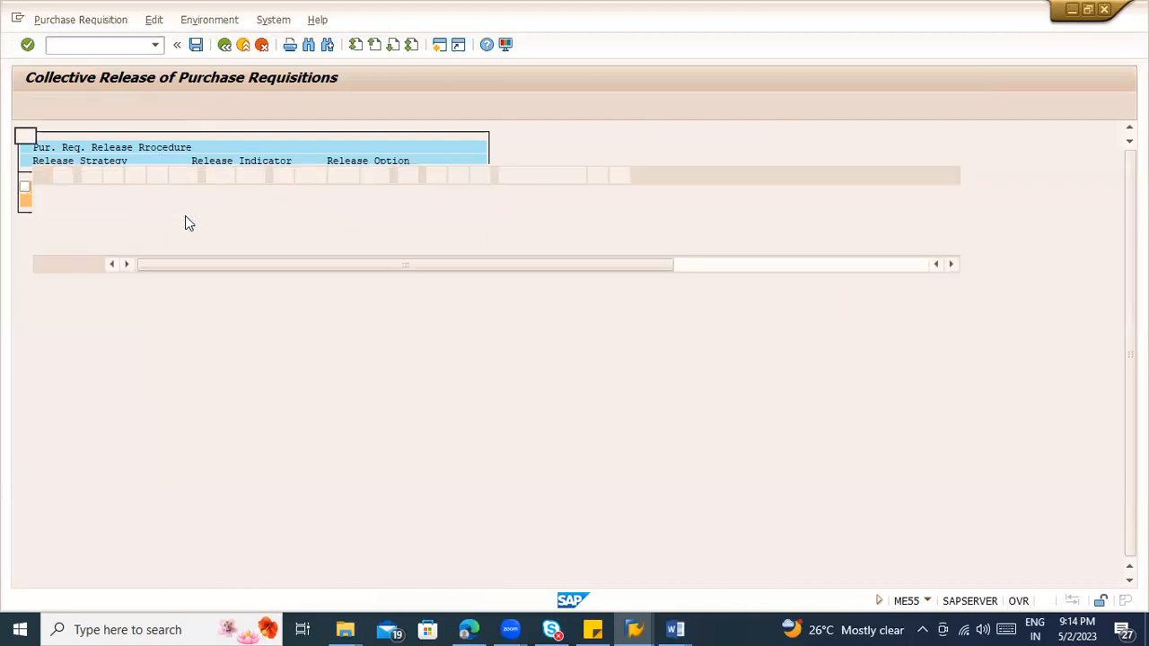
{"action": "left_click", "coordinate": [225, 44]}
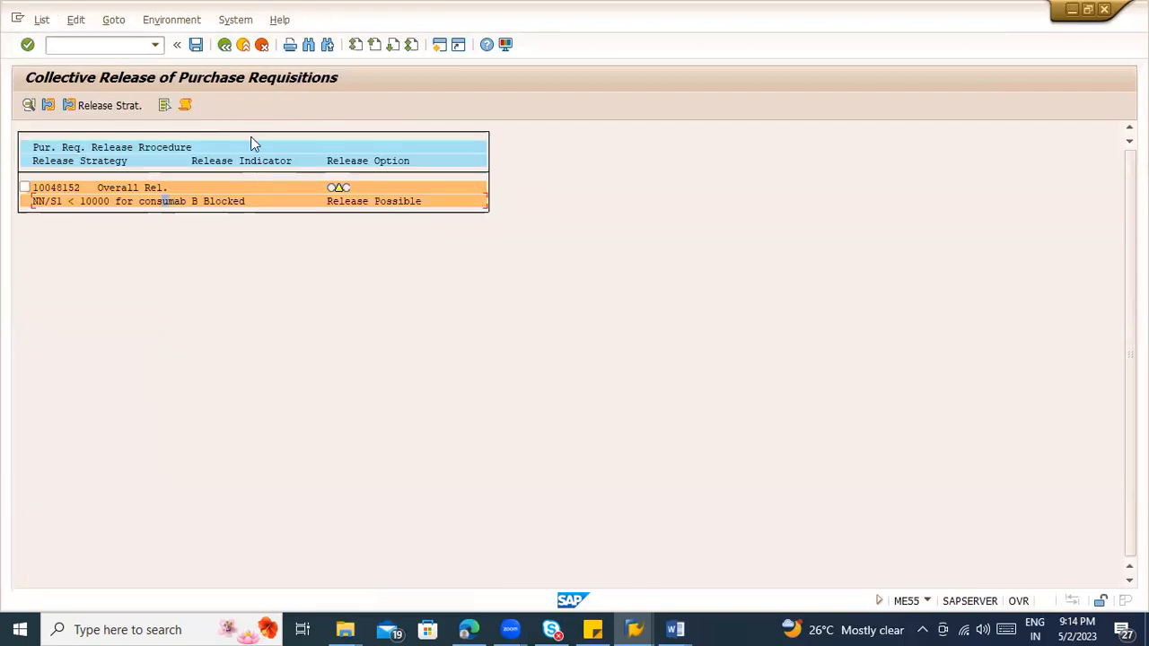
{"action": "left_click", "coordinate": [224, 44]}
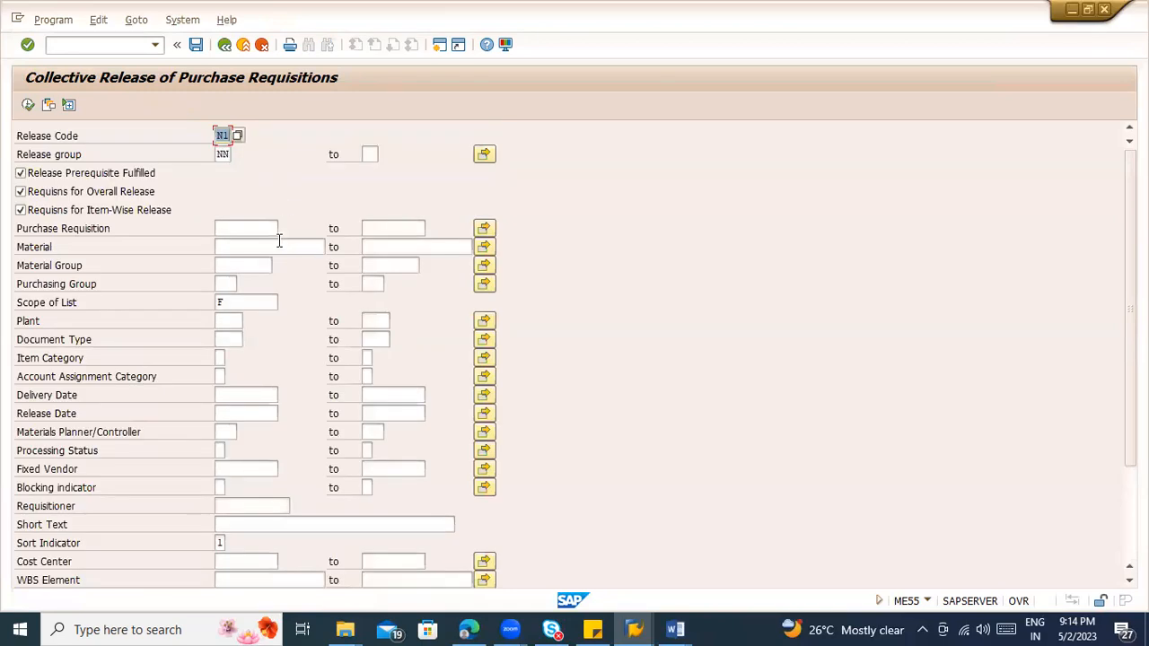
Step: Look over the collective release selection criteria and start transaction ME54N in place of it
{"action": "scroll", "coordinate": [321, 355], "scroll_direction": "down", "scroll_amount": 5}
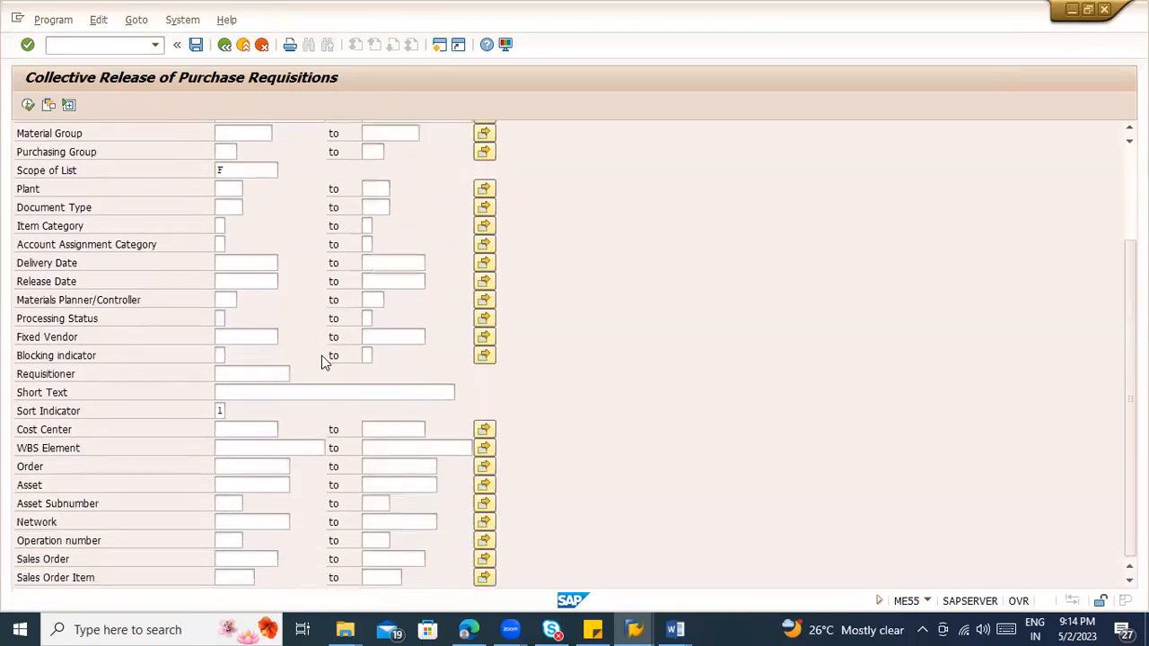
{"action": "scroll", "coordinate": [322, 355], "scroll_direction": "up", "scroll_amount": 5}
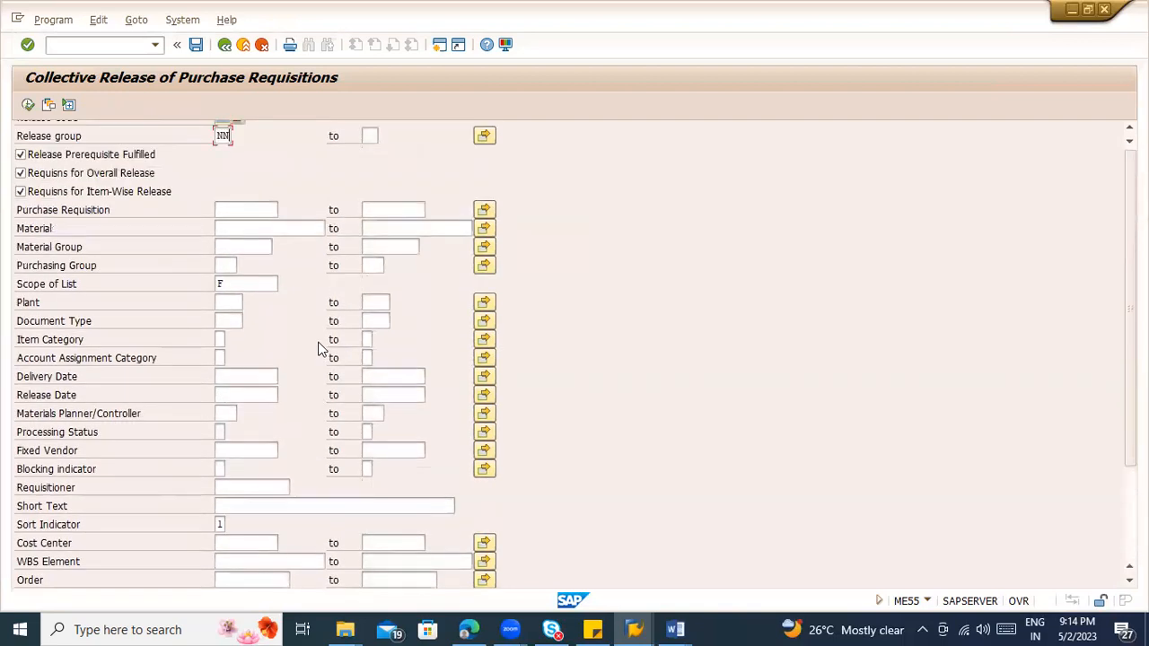
{"action": "left_click", "coordinate": [103, 45]}
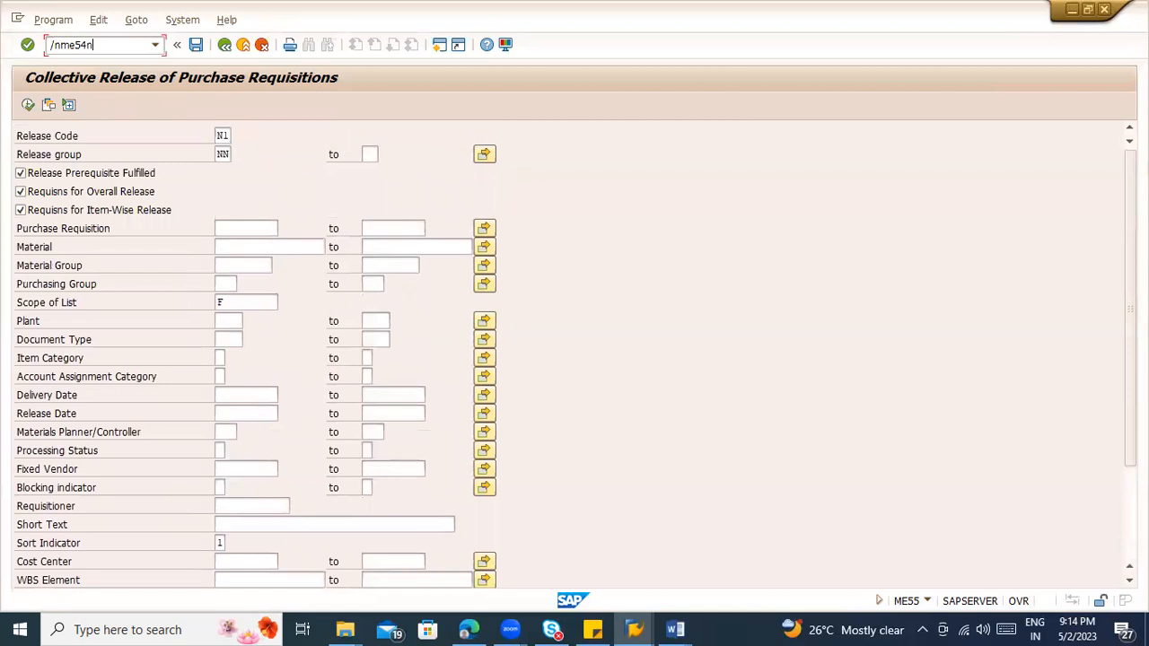
{"action": "type", "text": "/nme54n"}
{"action": "key", "text": "Return"}
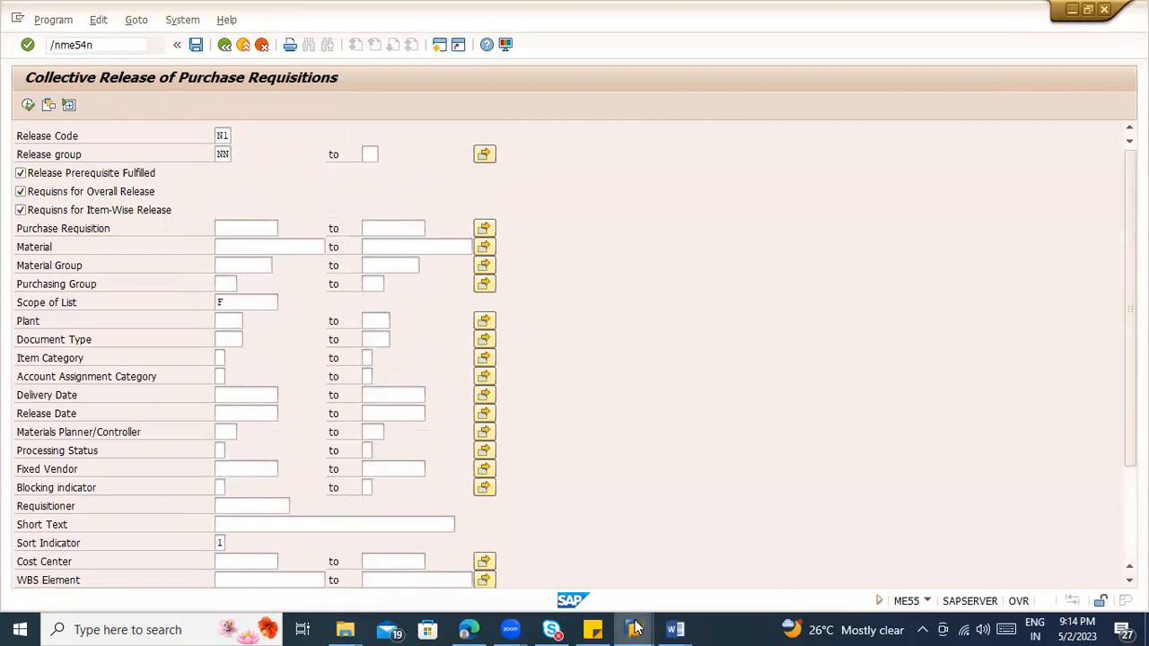
Step: Check the saved requisition in its display session and open that requisition for individual release in ME54N
{"action": "mouse_move", "coordinate": [634, 629]}
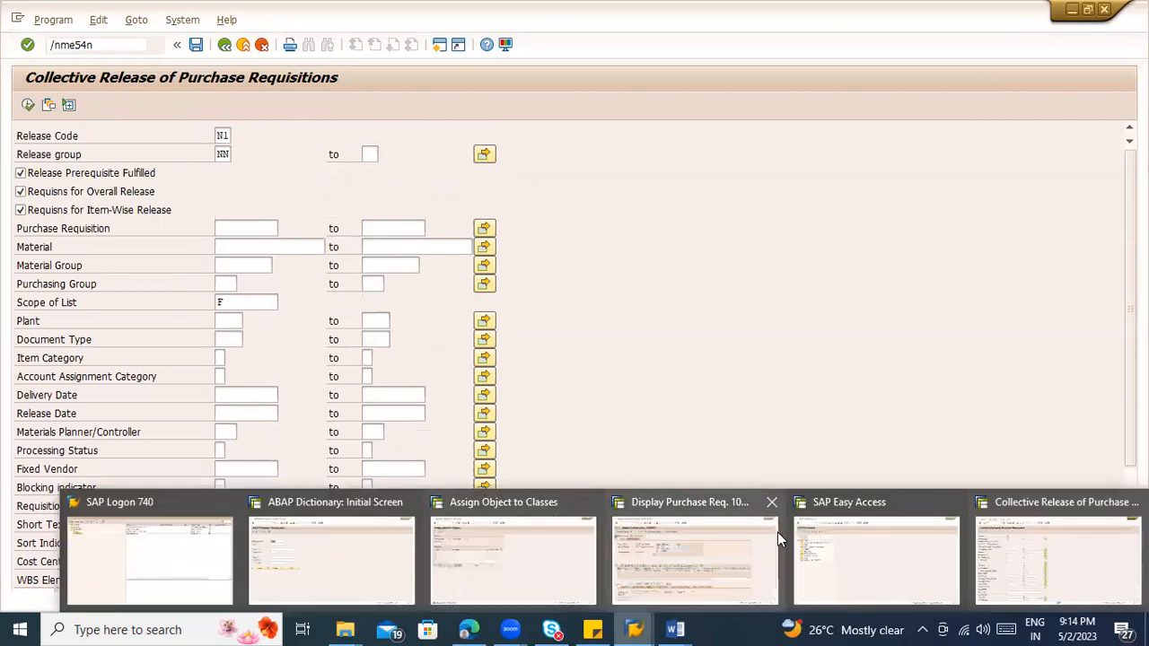
{"action": "left_click", "coordinate": [677, 553]}
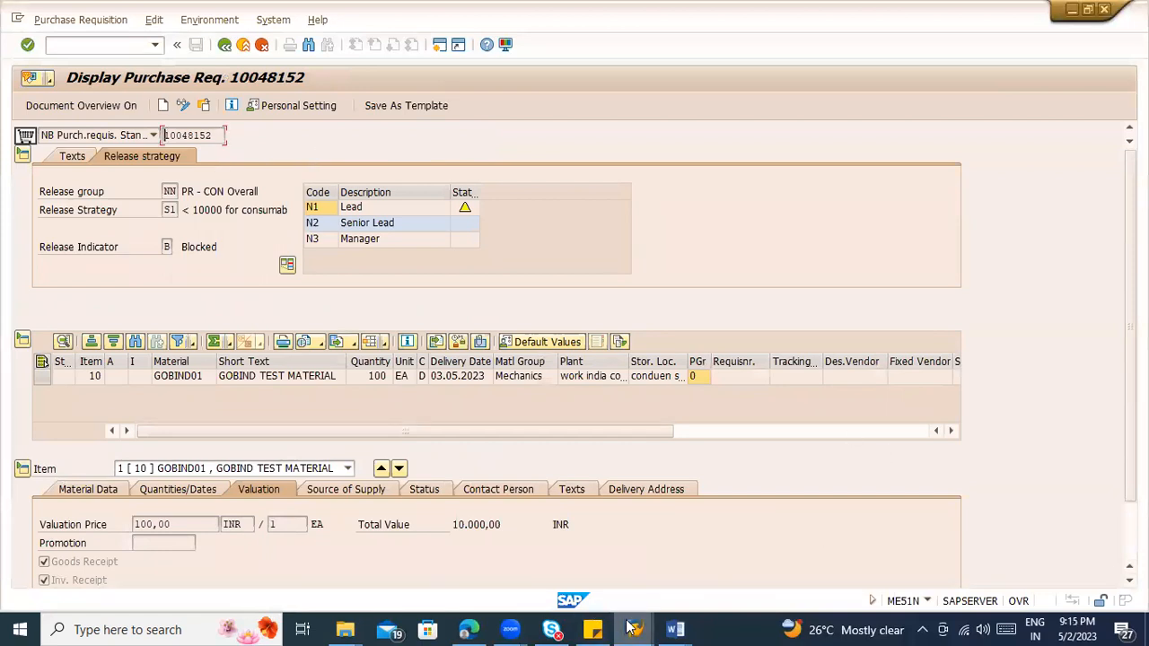
{"action": "mouse_move", "coordinate": [633, 629]}
{"action": "left_click", "coordinate": [991, 564]}
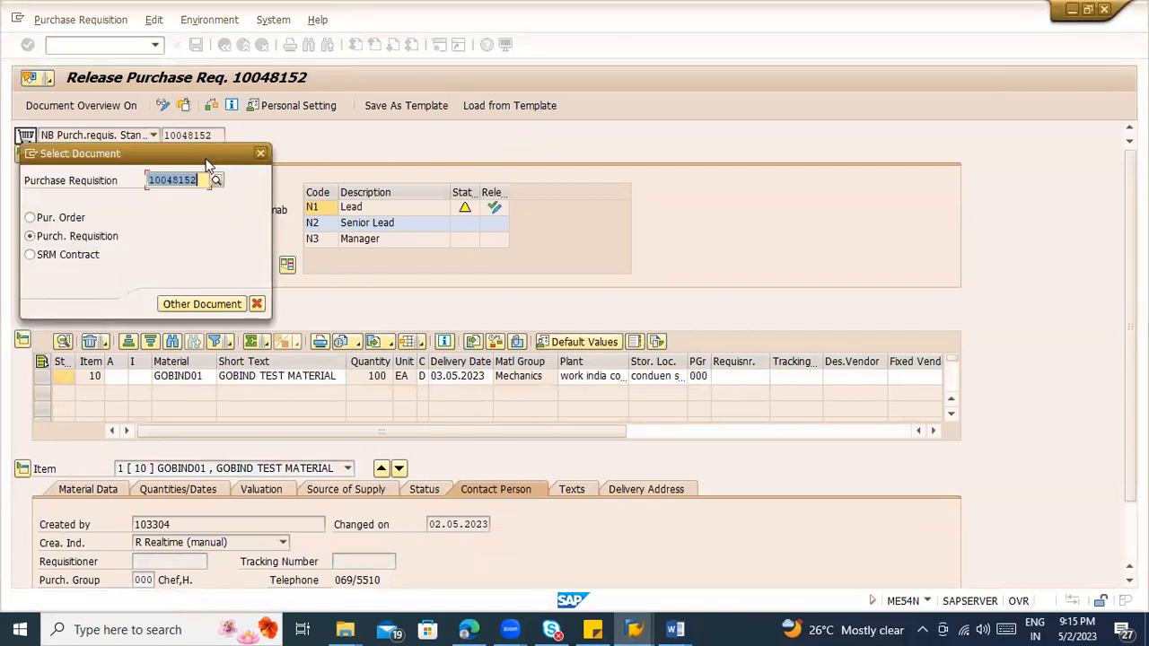
{"action": "type", "text": "10048152"}
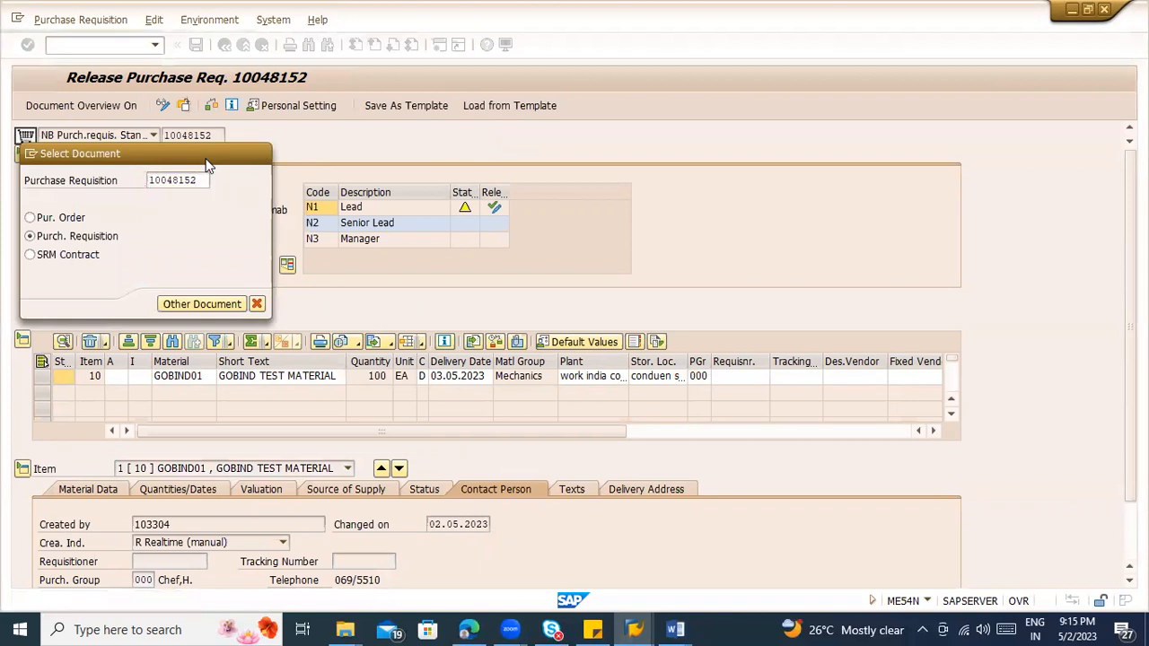
{"action": "key", "text": "Return"}
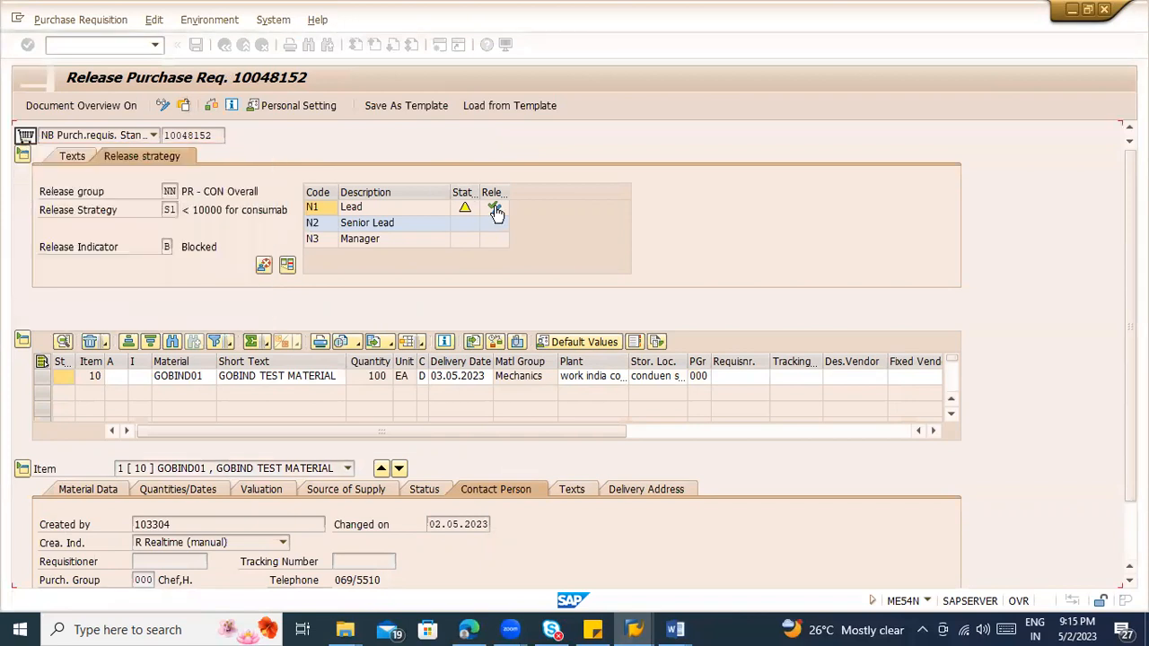
Step: Release the requisition with codes N1, N2 and N3 and select the resulting release indicator's description
{"action": "left_click", "coordinate": [494, 207]}
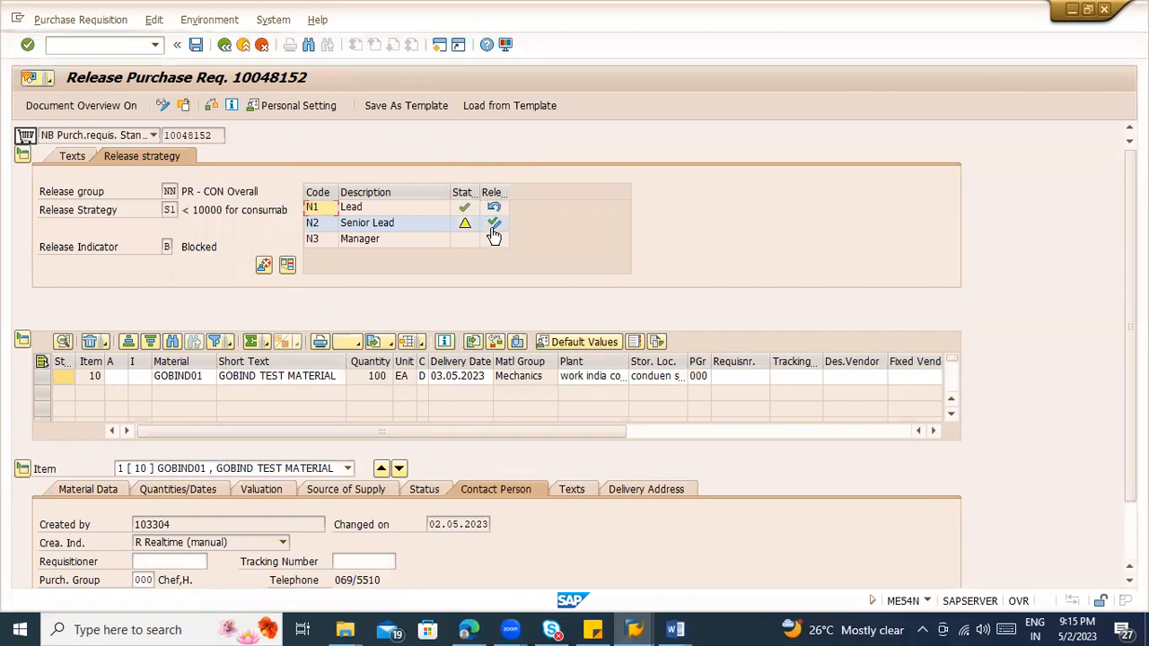
{"action": "left_click", "coordinate": [494, 224]}
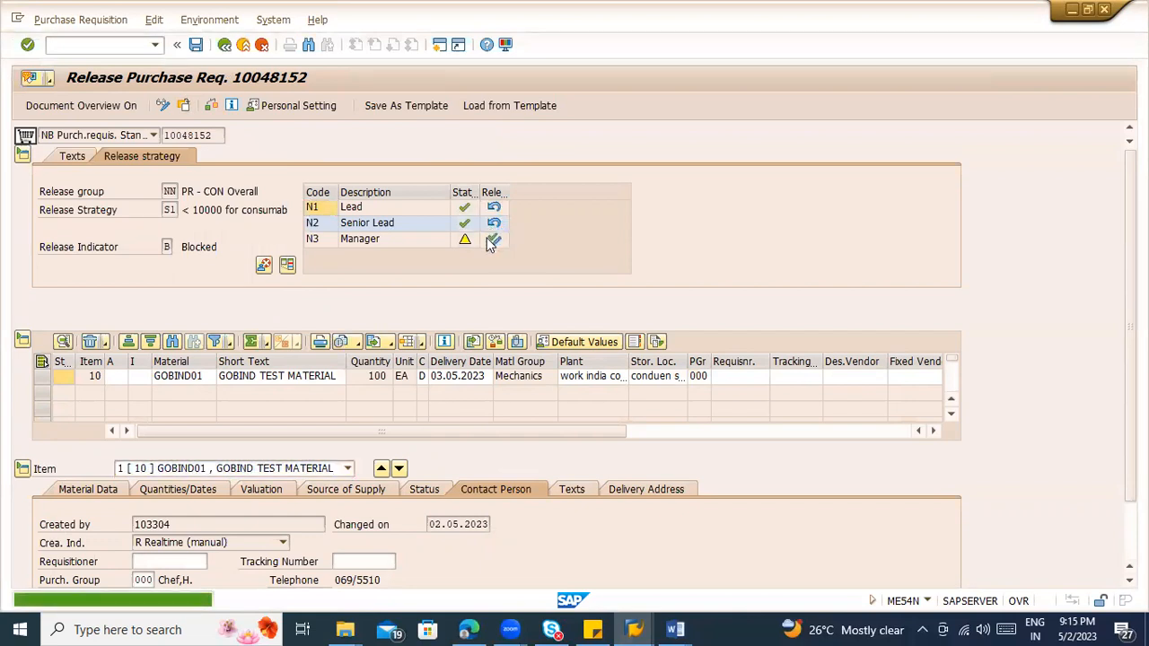
{"action": "left_click", "coordinate": [494, 238]}
{"action": "left_click_drag", "start_coordinate": [182, 252], "coordinate": [277, 248]}
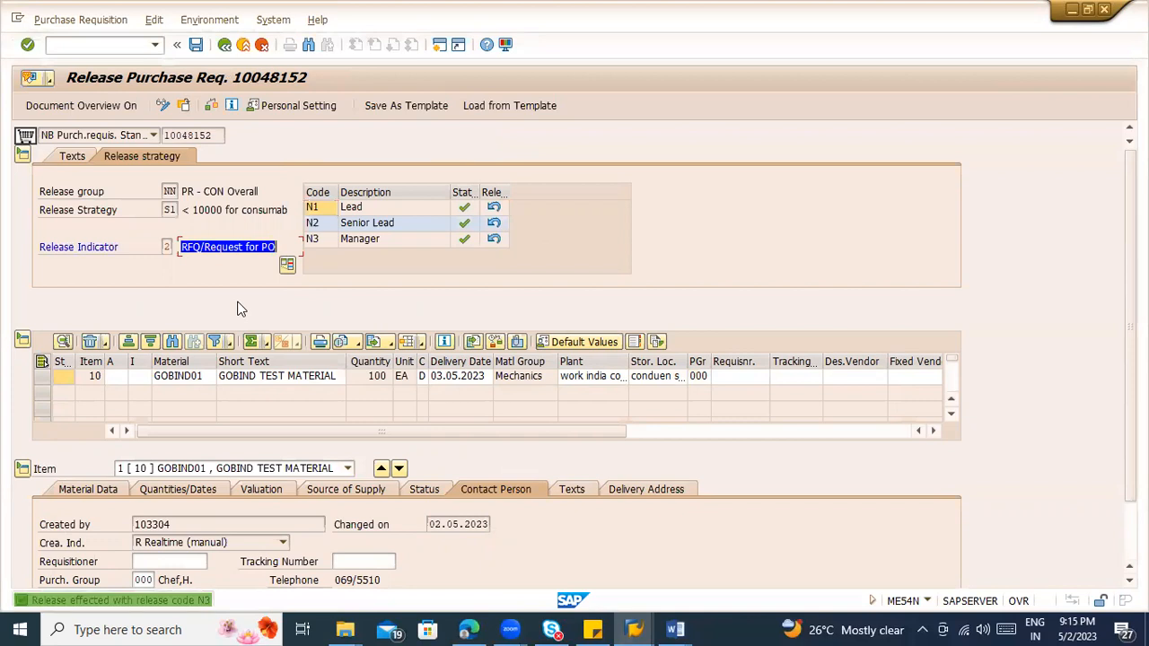
Step: Cancel the release for code N3, save the requisition and select its number
{"action": "left_click", "coordinate": [494, 240]}
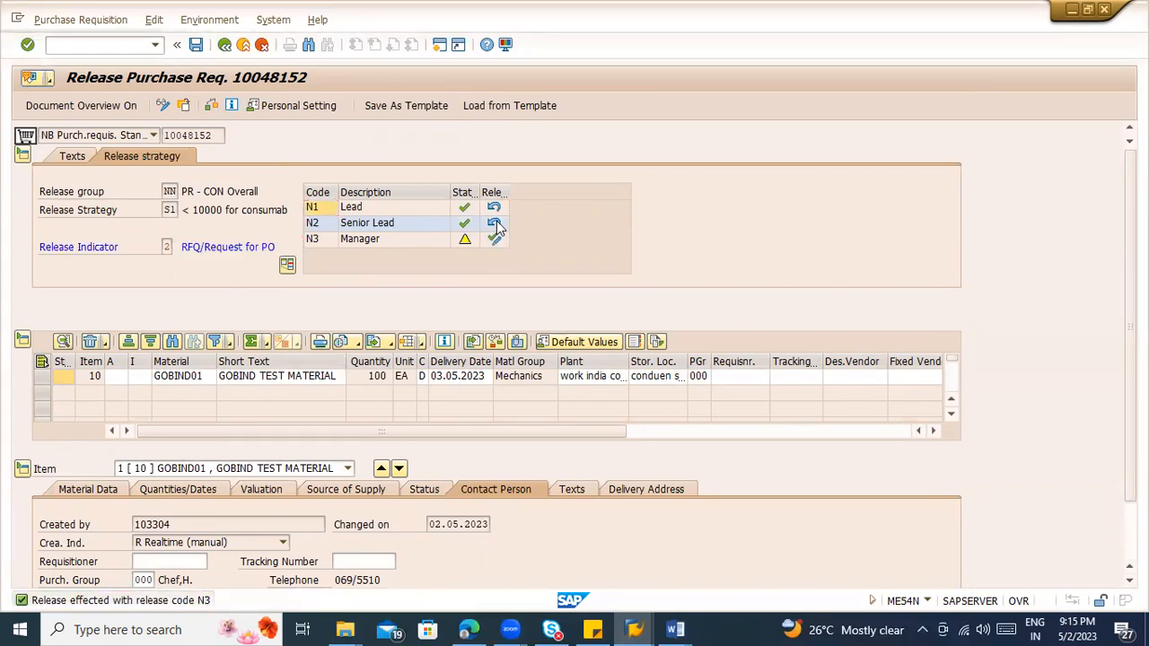
{"action": "left_click", "coordinate": [195, 46]}
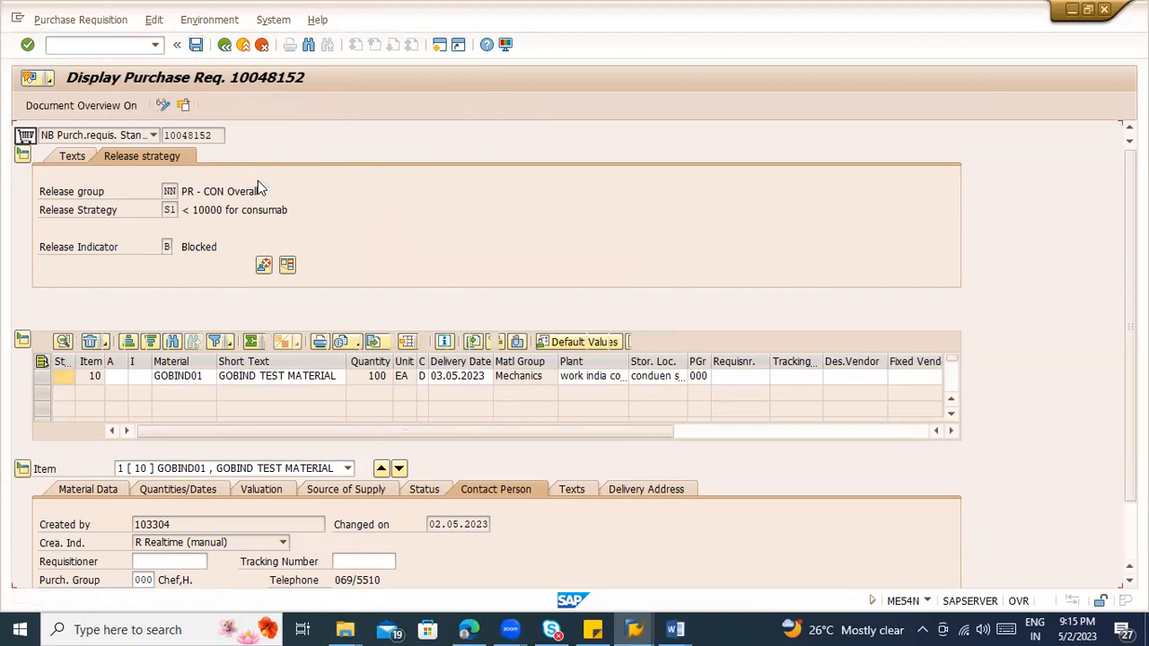
{"action": "left_click_drag", "start_coordinate": [214, 136], "coordinate": [160, 139]}
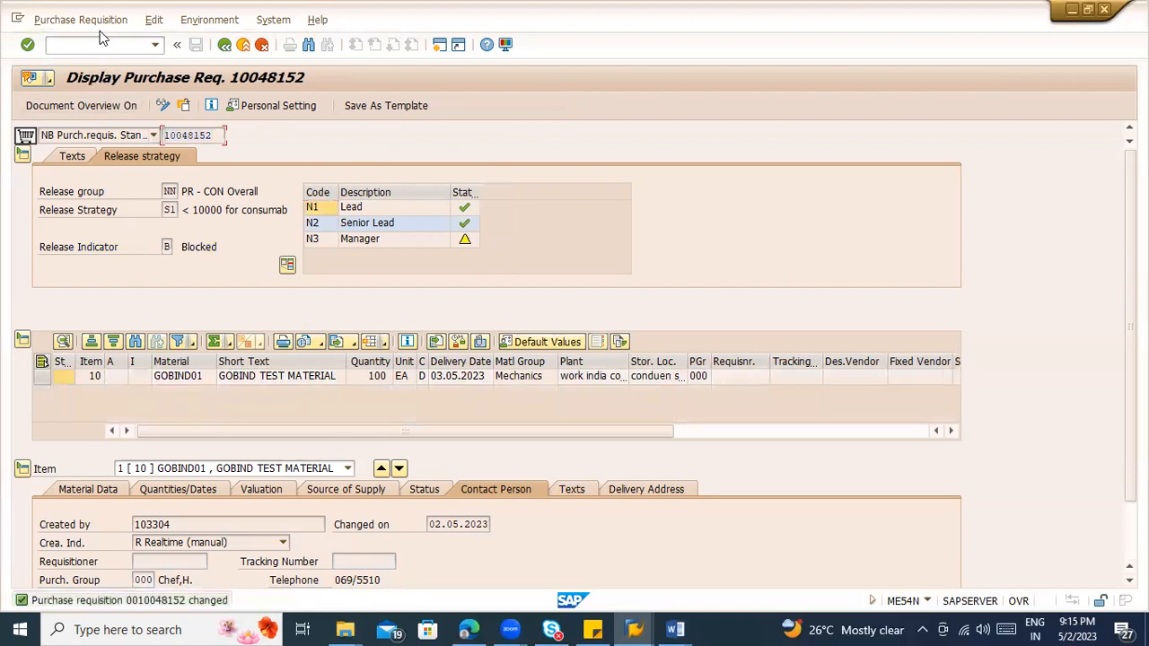
Step: Start transaction ME21N in a new session to create a purchase order
{"action": "type", "text": "/ome21n"}
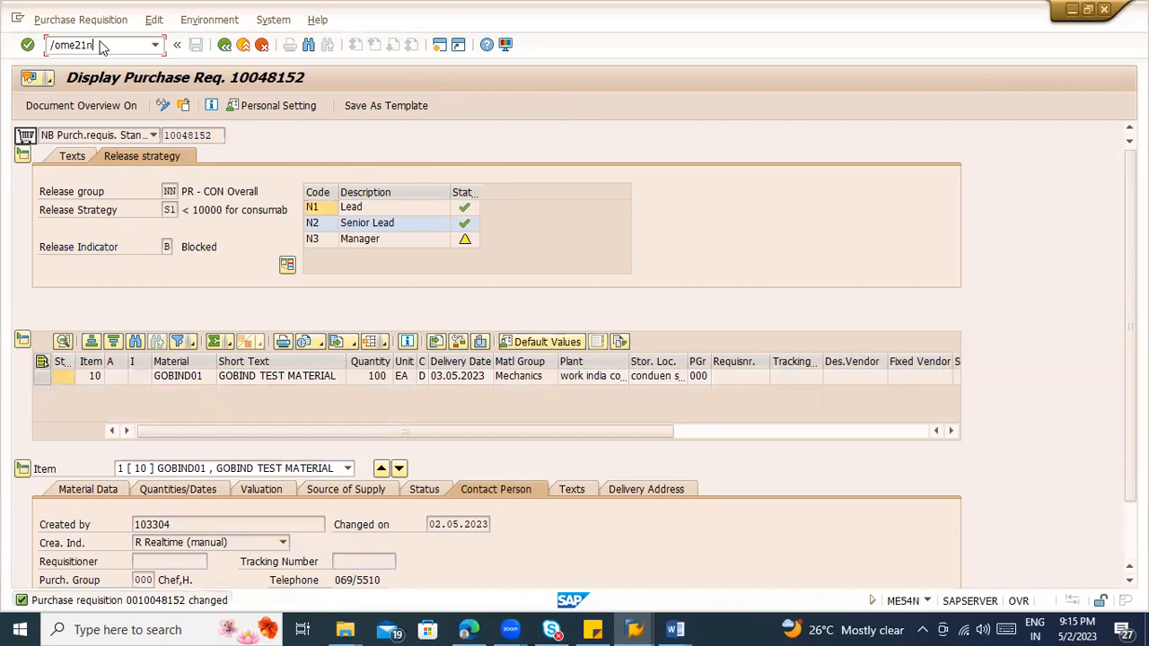
{"action": "key", "text": "Return"}
{"action": "key", "text": "alt+Tab"}
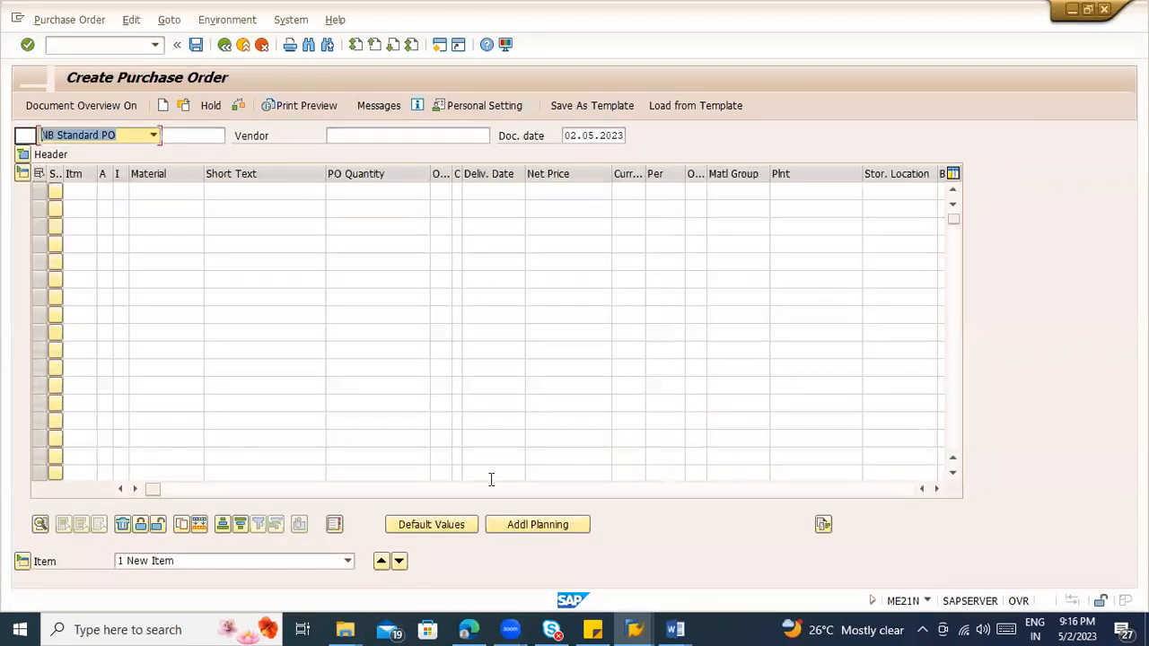
Step: Enter the copied requisition number with requisition item 10 in the standard purchase order's first item line
{"action": "left_click", "coordinate": [527, 490]}
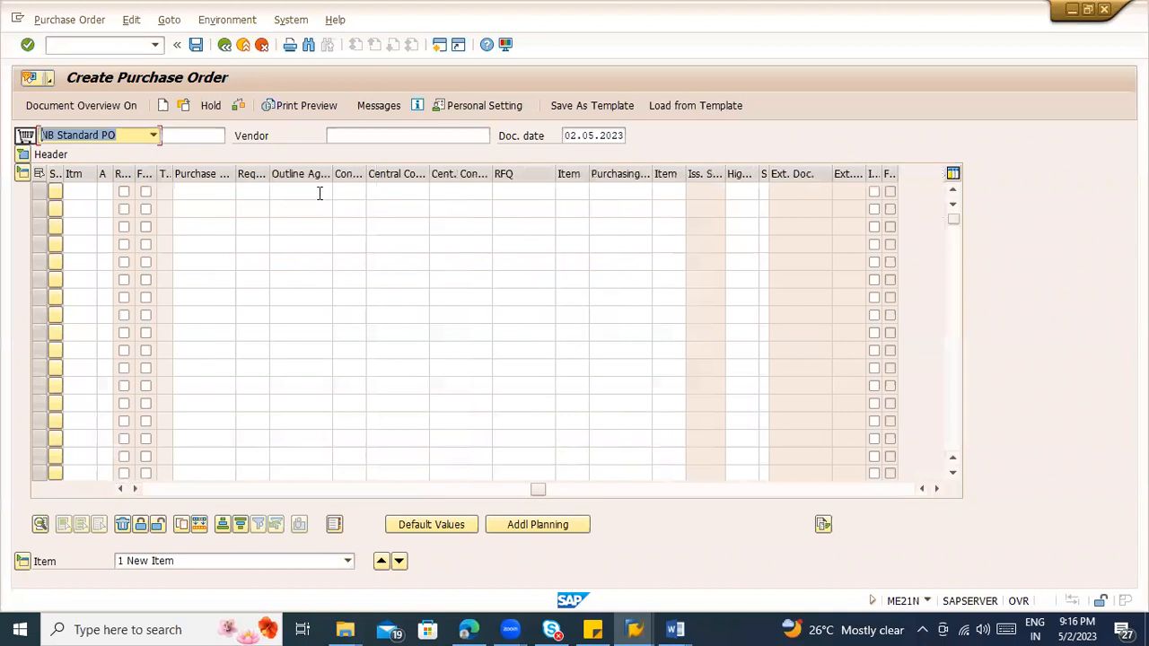
{"action": "left_click", "coordinate": [210, 190]}
{"action": "type", "text": "10048132"}
{"action": "key", "text": "Tab"}
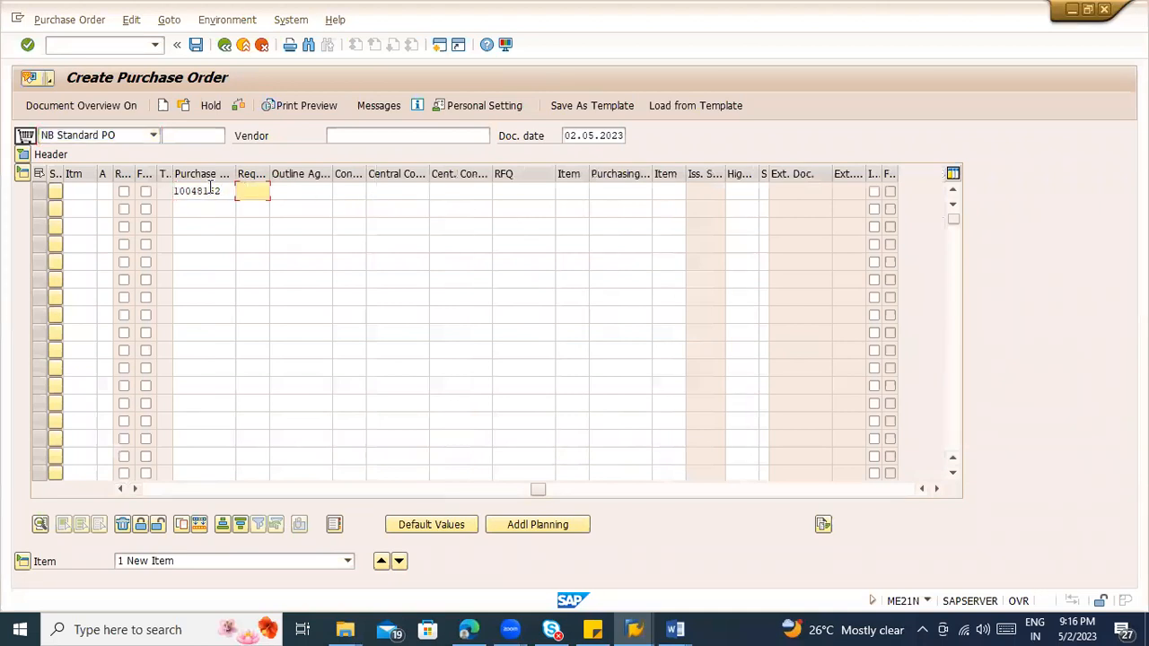
{"action": "type", "text": "10"}
{"action": "key", "text": "Return"}
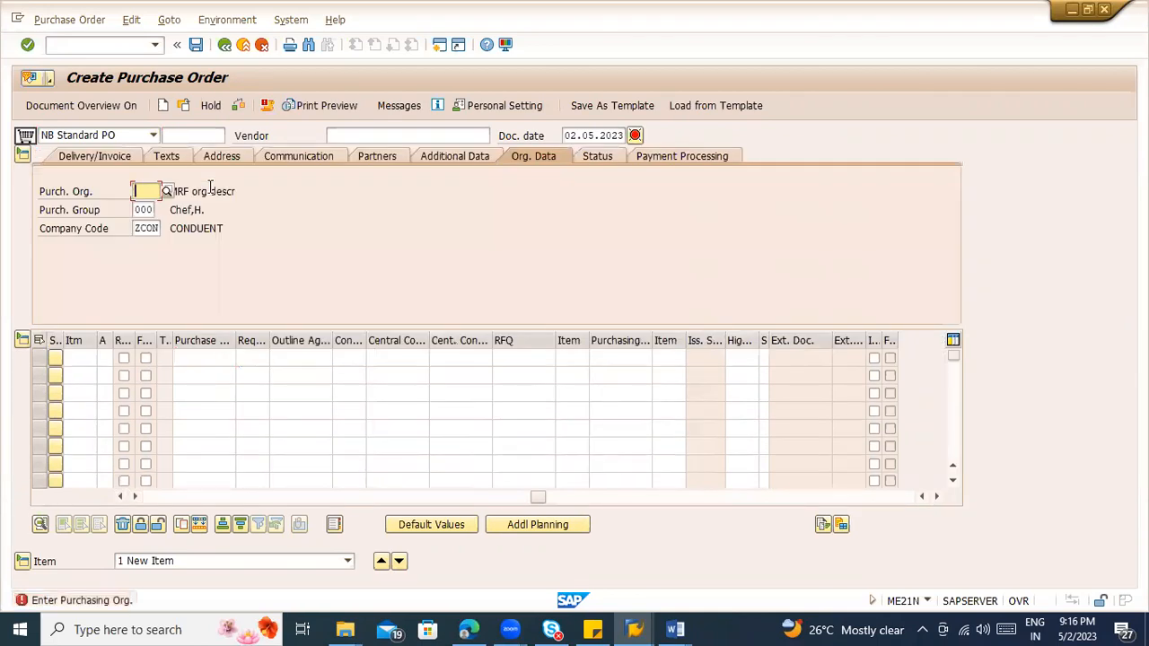
Step: Try ZCOn as the vendor and set the order's purchasing organization to ZCON
{"action": "left_click", "coordinate": [404, 137]}
{"action": "left_click", "coordinate": [399, 135]}
{"action": "type", "text": "ZCOn"}
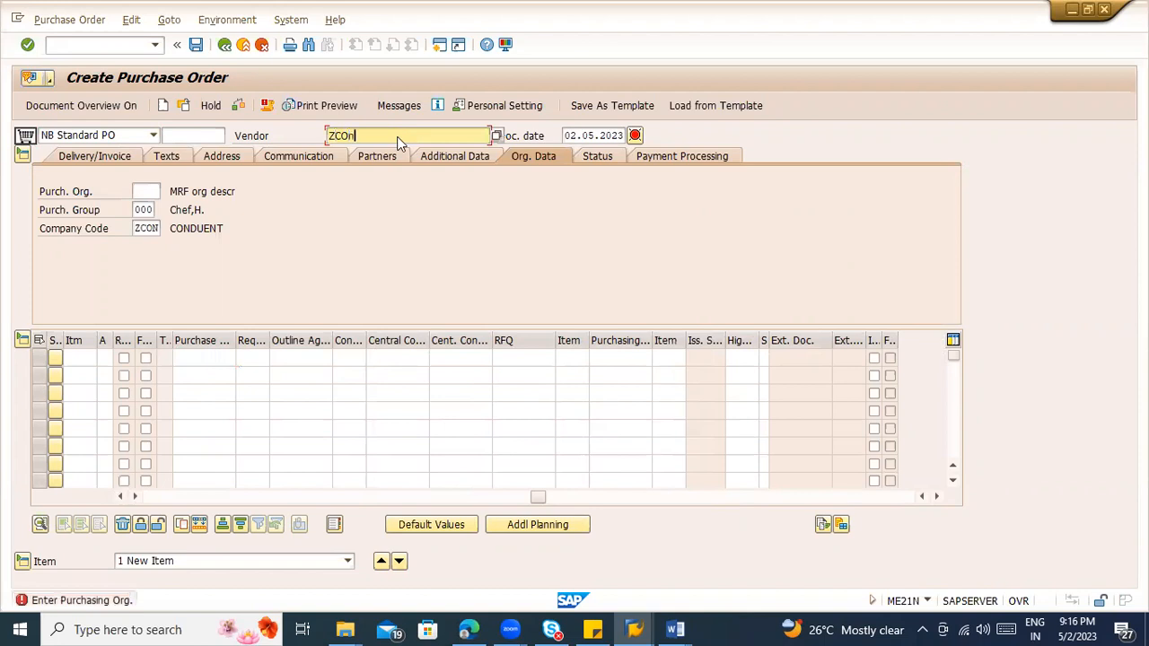
{"action": "key", "text": "Return"}
{"action": "left_click", "coordinate": [148, 194]}
{"action": "type", "text": "ZCON"}
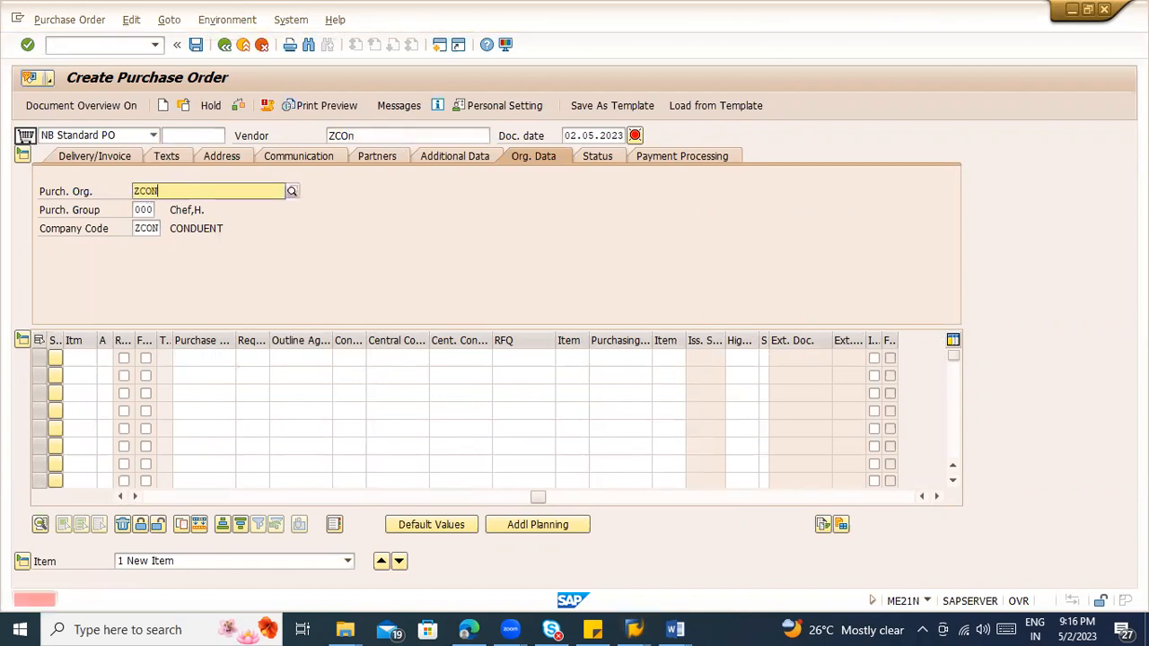
{"action": "key", "text": "Return"}
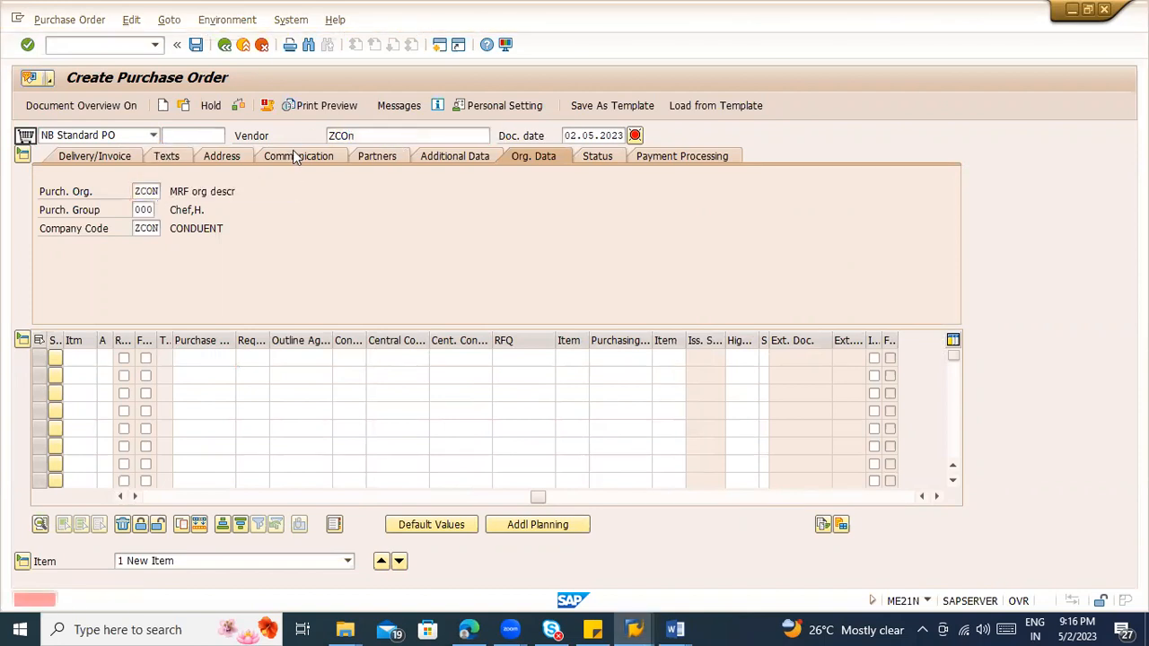
Step: Clear the vendor entry and choose the vendor consignment vendor from the previously used values
{"action": "left_click", "coordinate": [352, 137]}
{"action": "key", "text": "BackSpace"}
{"action": "key", "text": "BackSpace"}
{"action": "key", "text": "BackSpace"}
{"action": "key", "text": "BackSpace"}
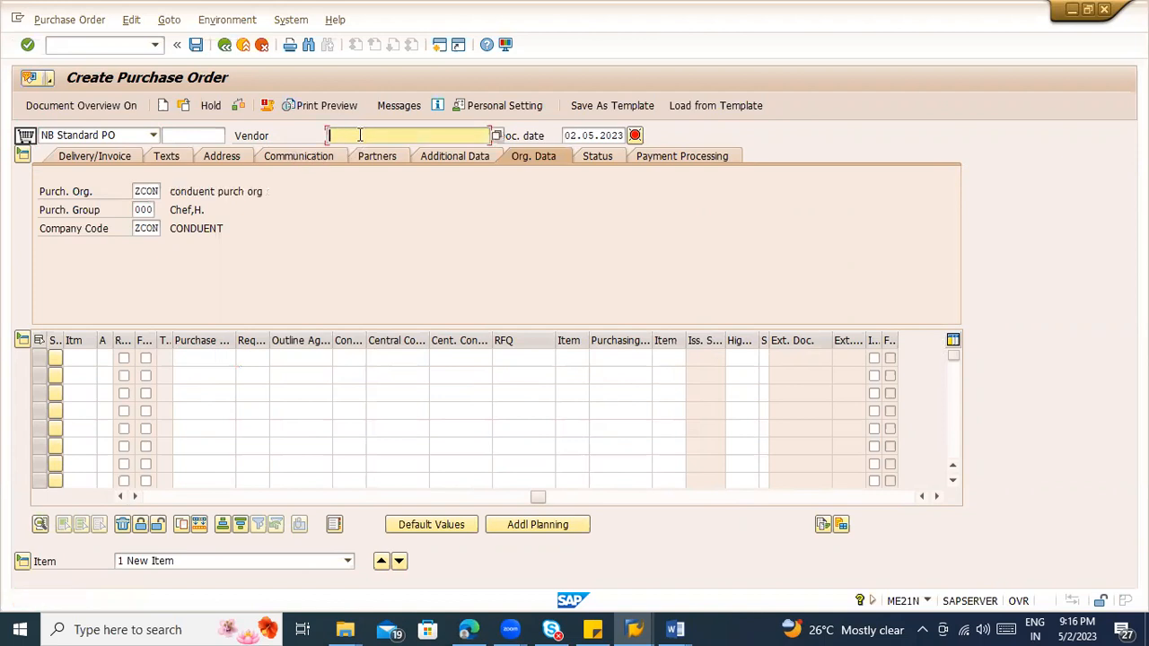
{"action": "key", "text": "Return"}
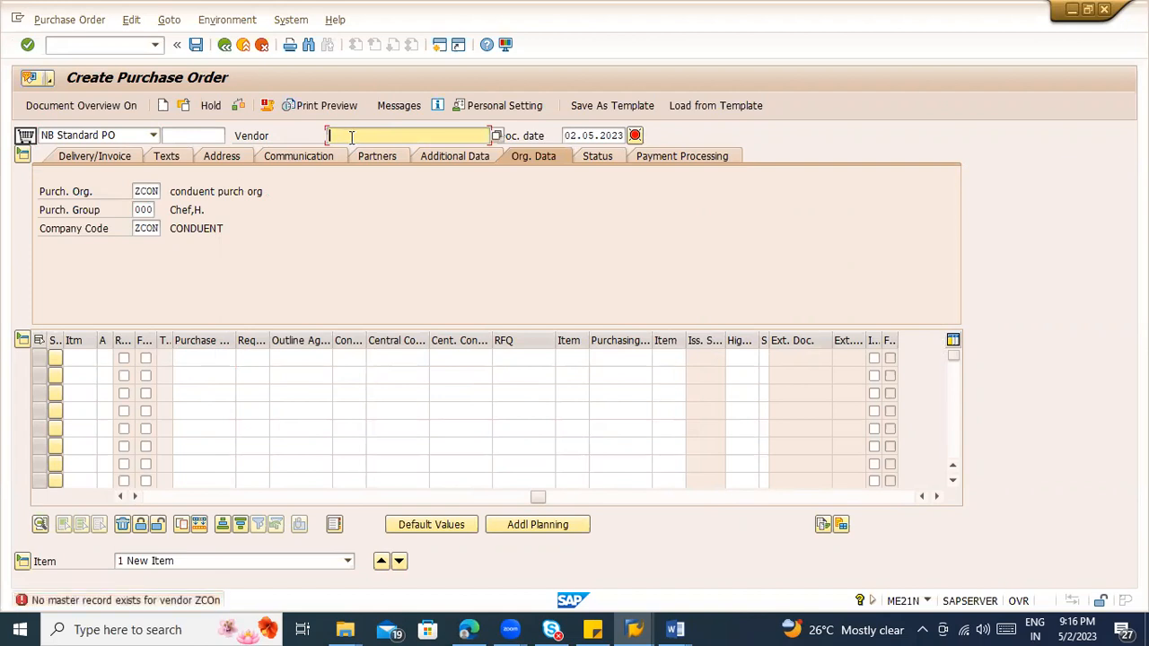
{"action": "type", "text": "10"}
{"action": "key", "text": "BackSpace"}
{"action": "type", "text": "1"}
{"action": "key", "text": "BackSpace"}
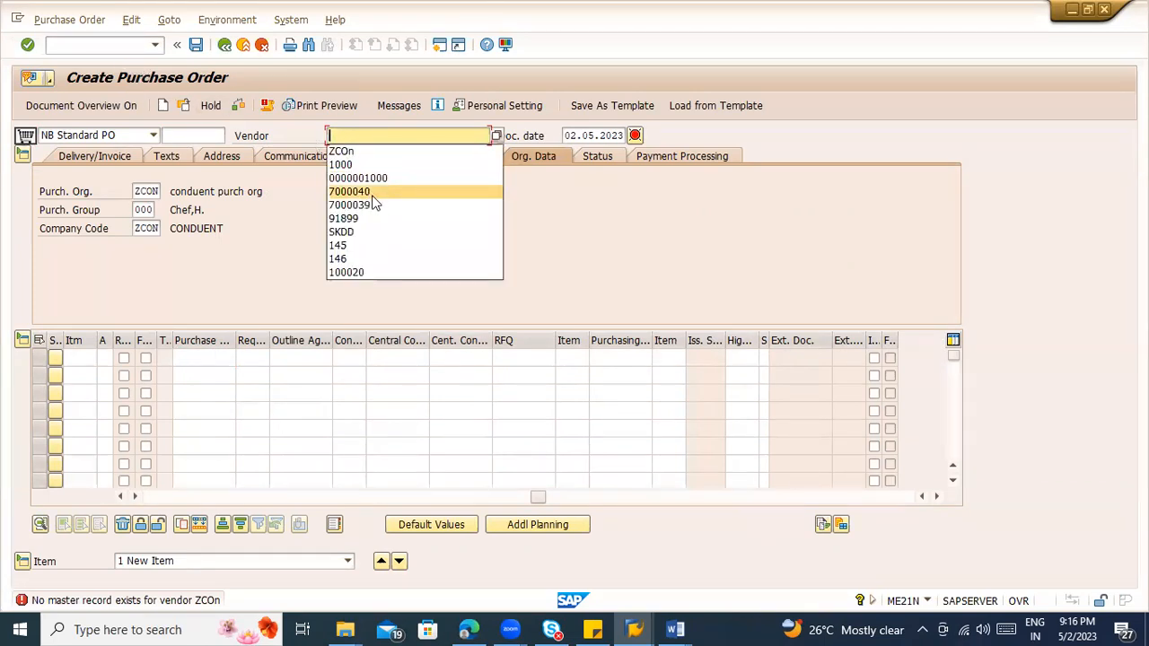
{"action": "left_click", "coordinate": [373, 195]}
{"action": "key", "text": "Return"}
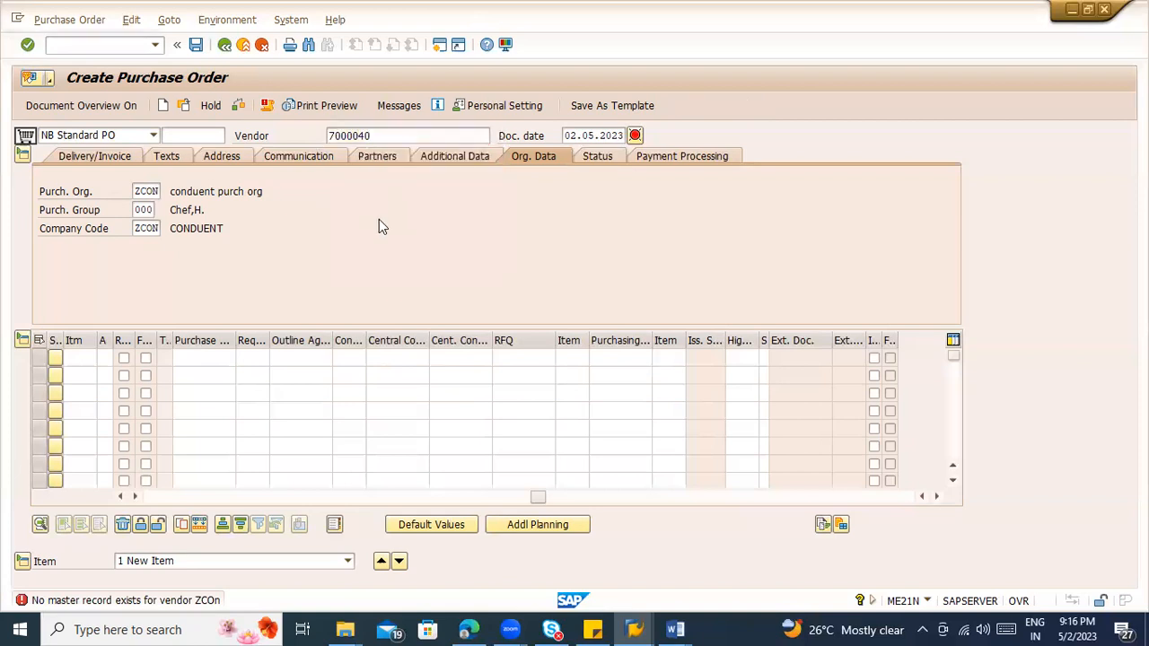
Step: Fill the first item line again with the requisition number and requisition item 10
{"action": "left_click", "coordinate": [193, 358]}
{"action": "left_click", "coordinate": [201, 371]}
{"action": "left_click", "coordinate": [252, 358]}
{"action": "left_click", "coordinate": [249, 369]}
{"action": "key", "text": "Return"}
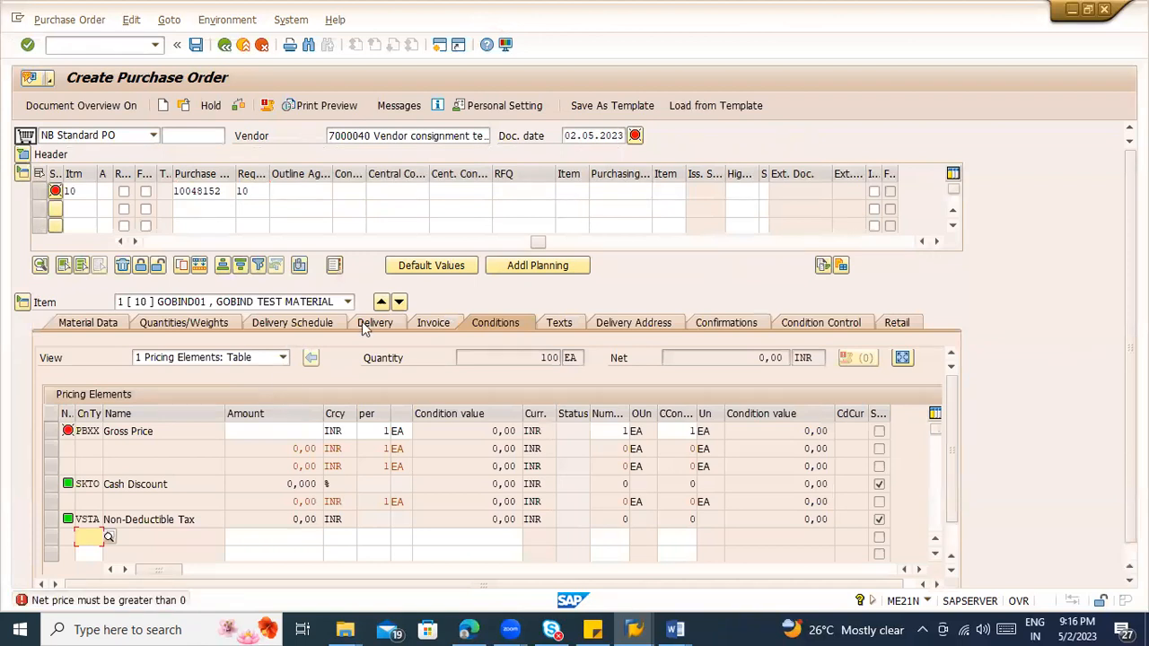
Step: Set the PBXX gross price of the GOBIND01 item to 100 INR
{"action": "left_click_drag", "start_coordinate": [521, 242], "coordinate": [135, 232]}
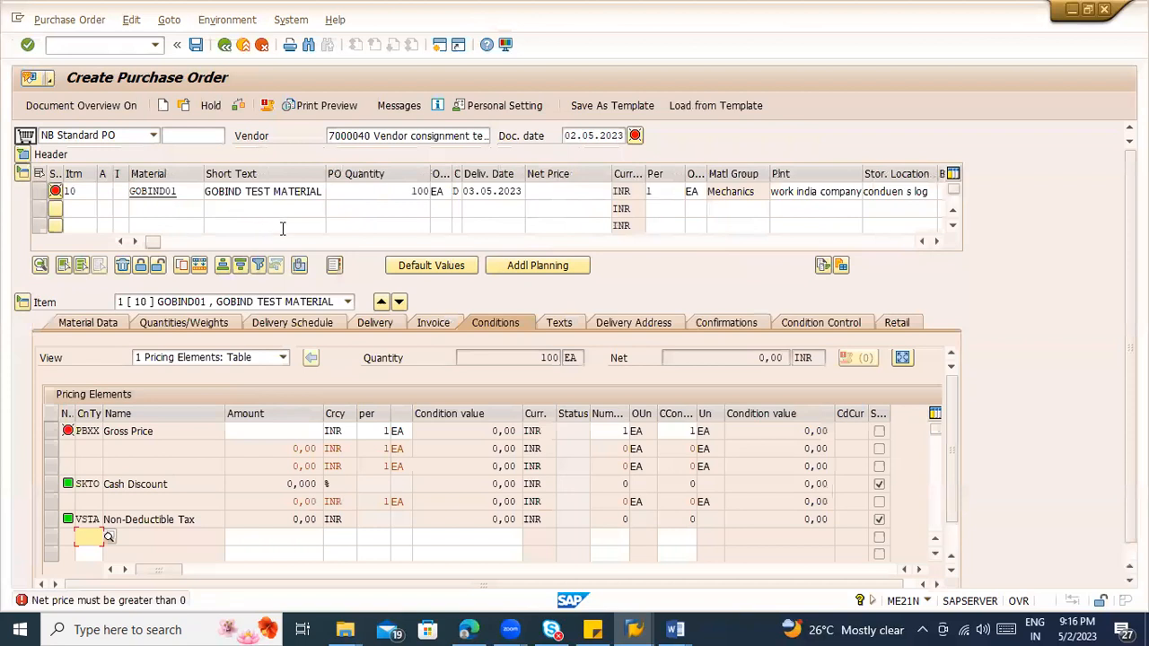
{"action": "left_click", "coordinate": [258, 431]}
{"action": "type", "text": "100"}
{"action": "key", "text": "Return"}
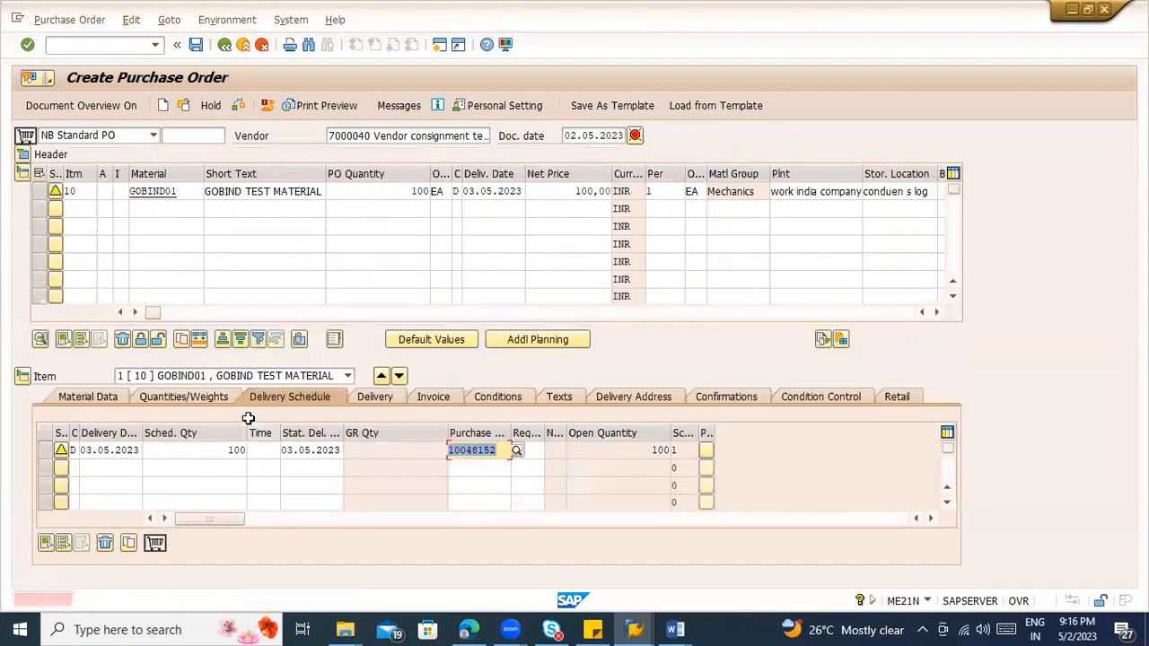
Step: Run the purchase order check, review the message about the requisition item and close the message list
{"action": "left_click", "coordinate": [239, 106]}
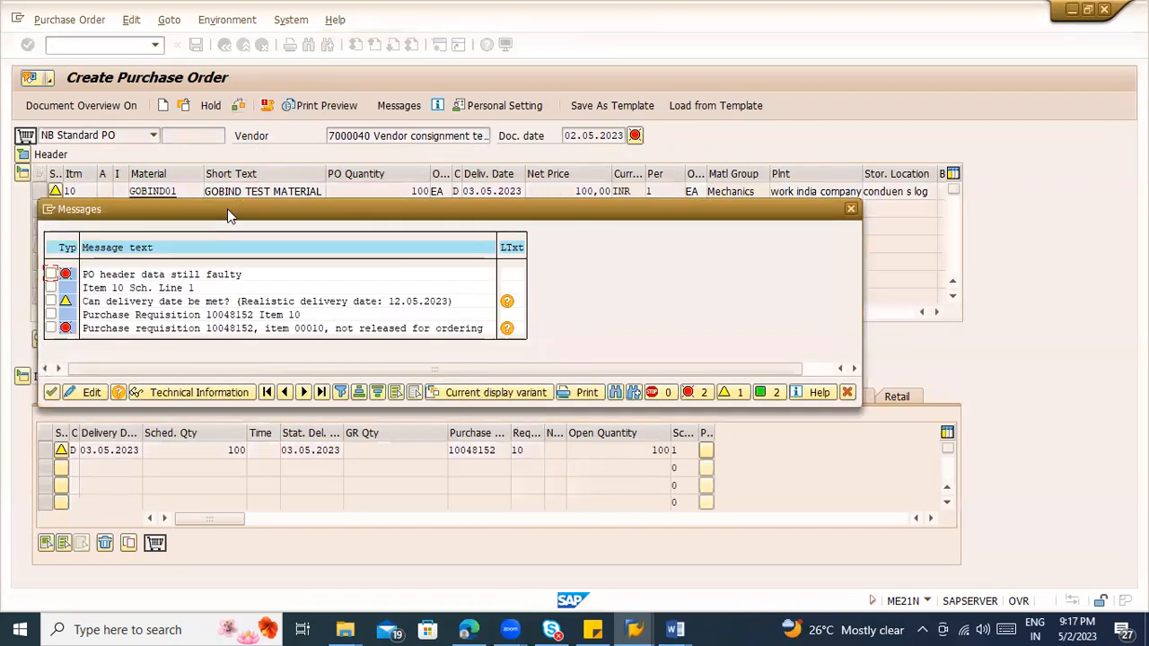
{"action": "left_click", "coordinate": [184, 329]}
{"action": "left_click", "coordinate": [386, 330]}
{"action": "left_click", "coordinate": [478, 332]}
{"action": "left_click", "coordinate": [852, 210]}
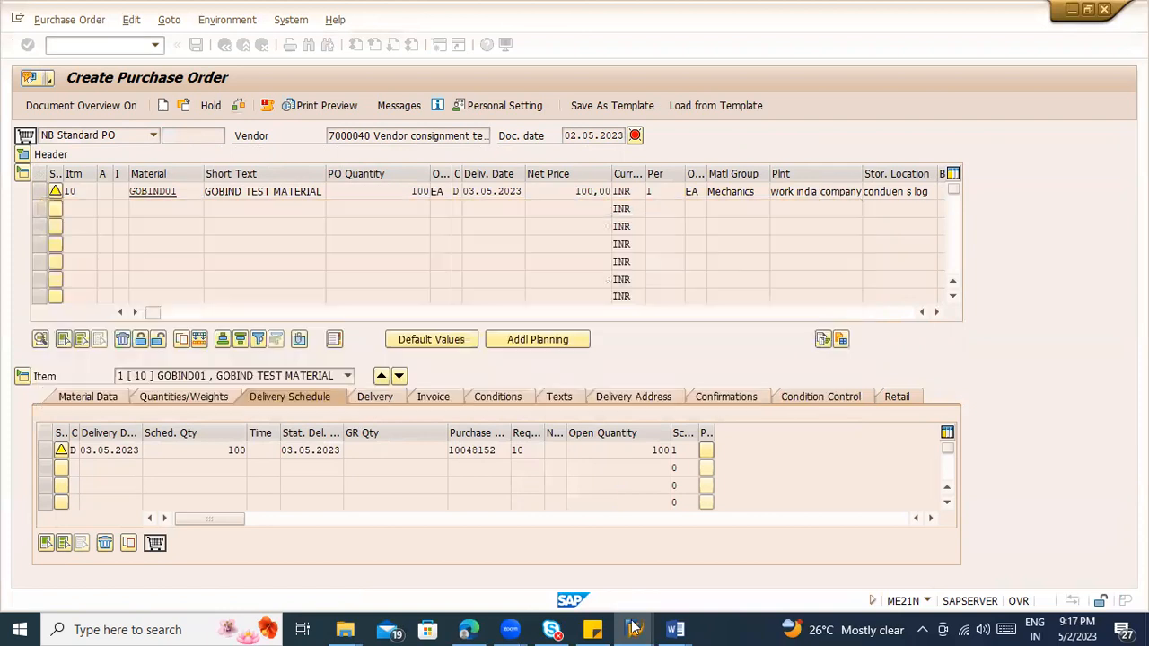
Step: Switch to the session displaying the requisition and refresh its release strategy by toggling display and change mode
{"action": "mouse_move", "coordinate": [633, 628]}
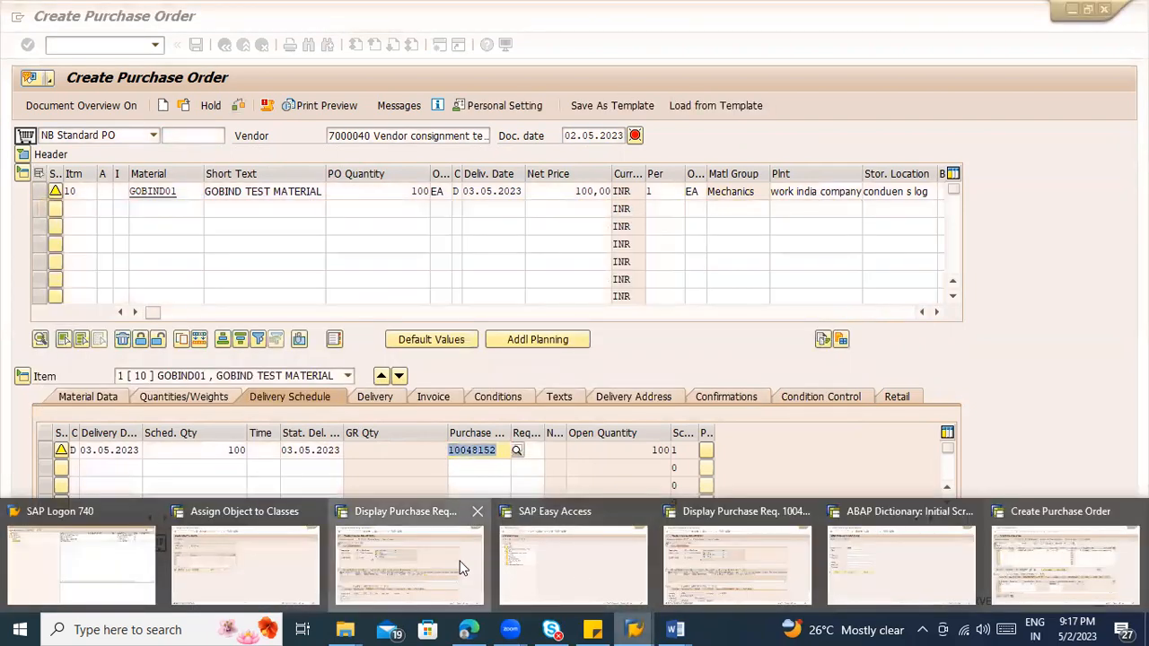
{"action": "left_click", "coordinate": [462, 567]}
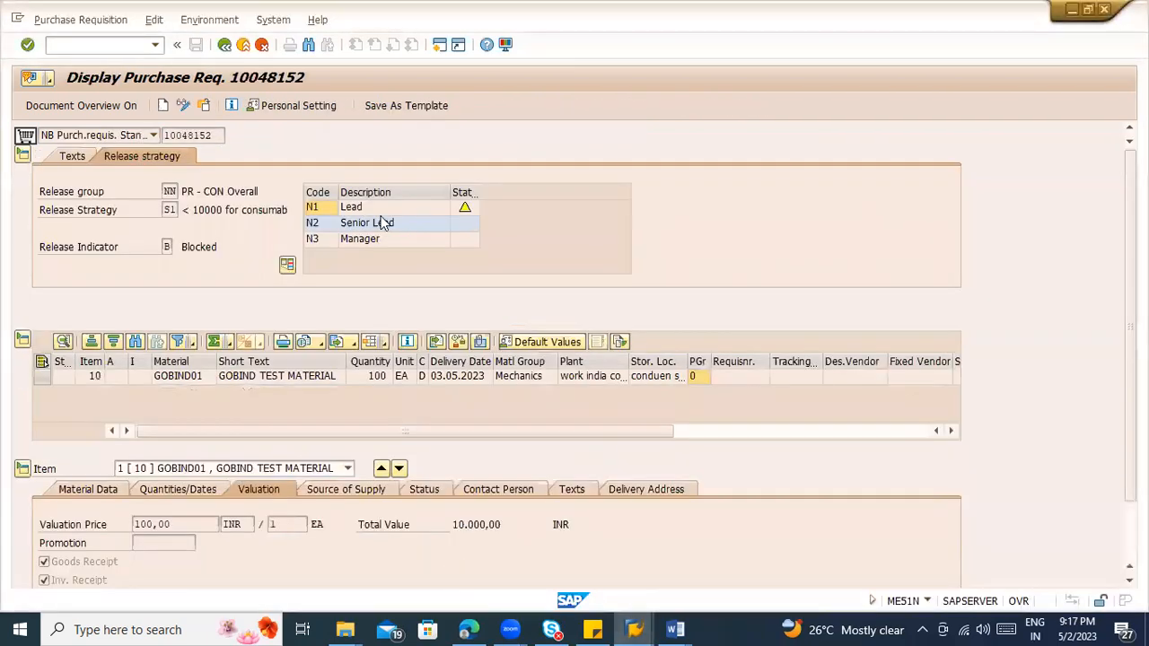
{"action": "left_click", "coordinate": [181, 106]}
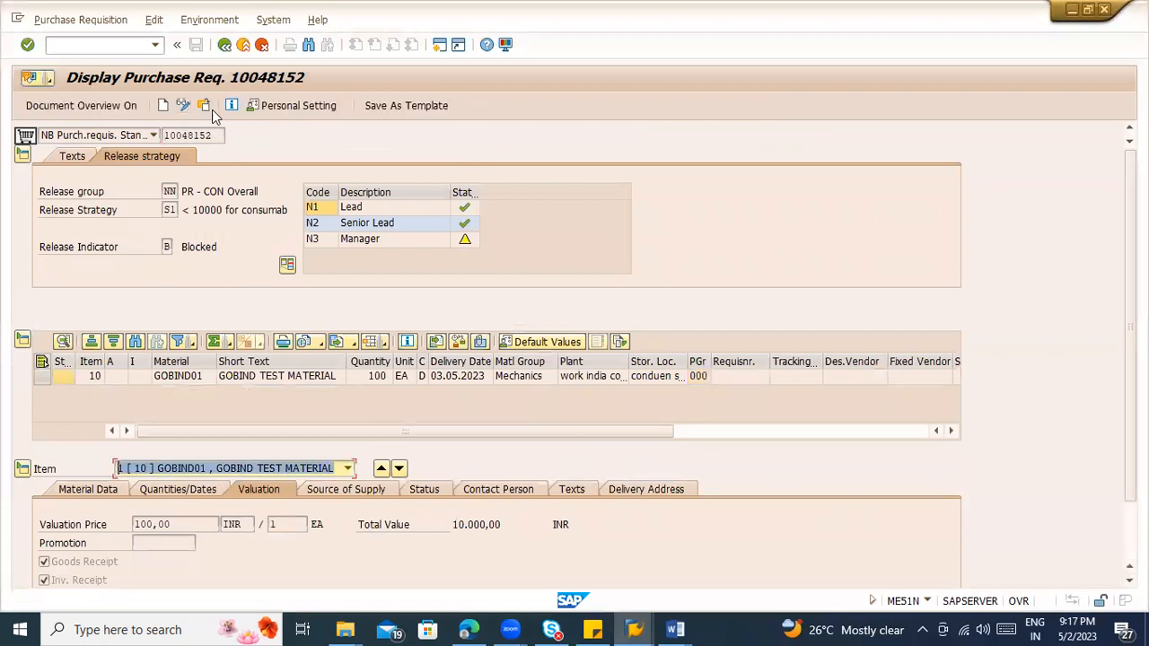
Step: Leave the requisition display in the ME51N session and restart release transaction ME54N in the other requisition session
{"action": "left_click", "coordinate": [465, 239]}
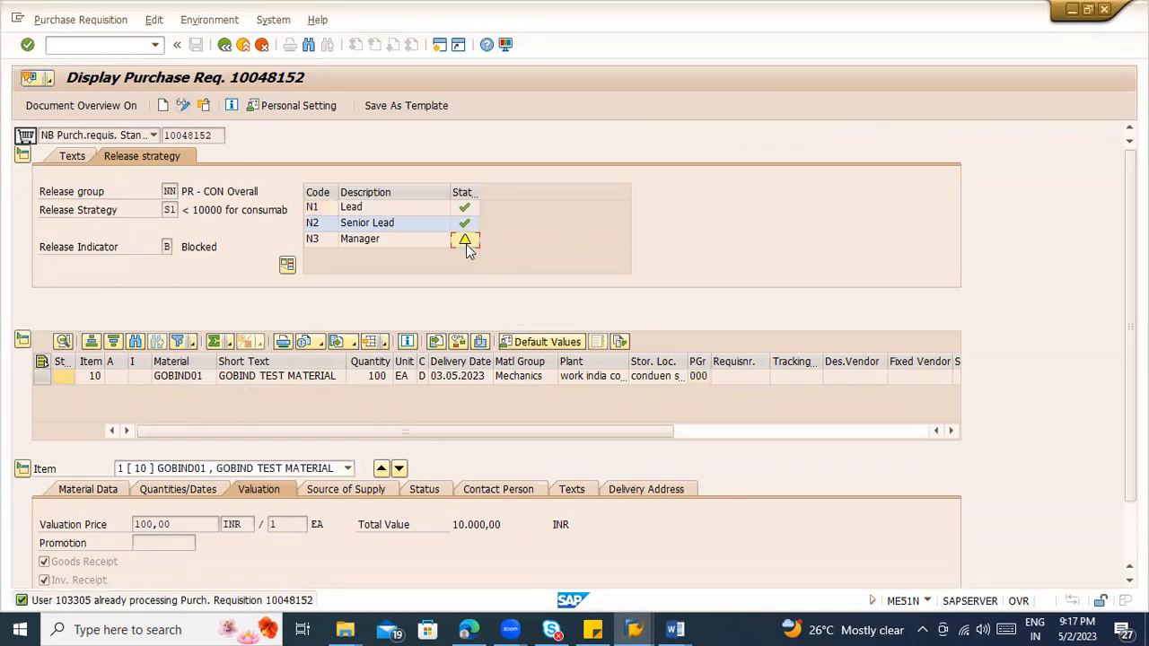
{"action": "left_click", "coordinate": [242, 45]}
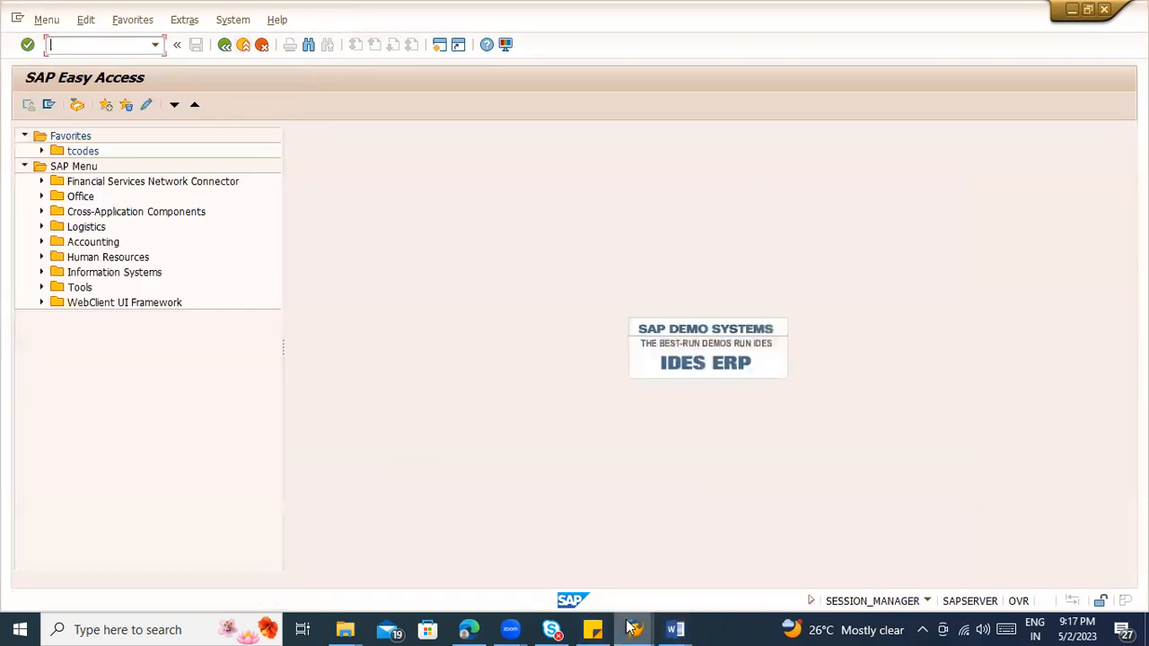
{"action": "mouse_move", "coordinate": [633, 628]}
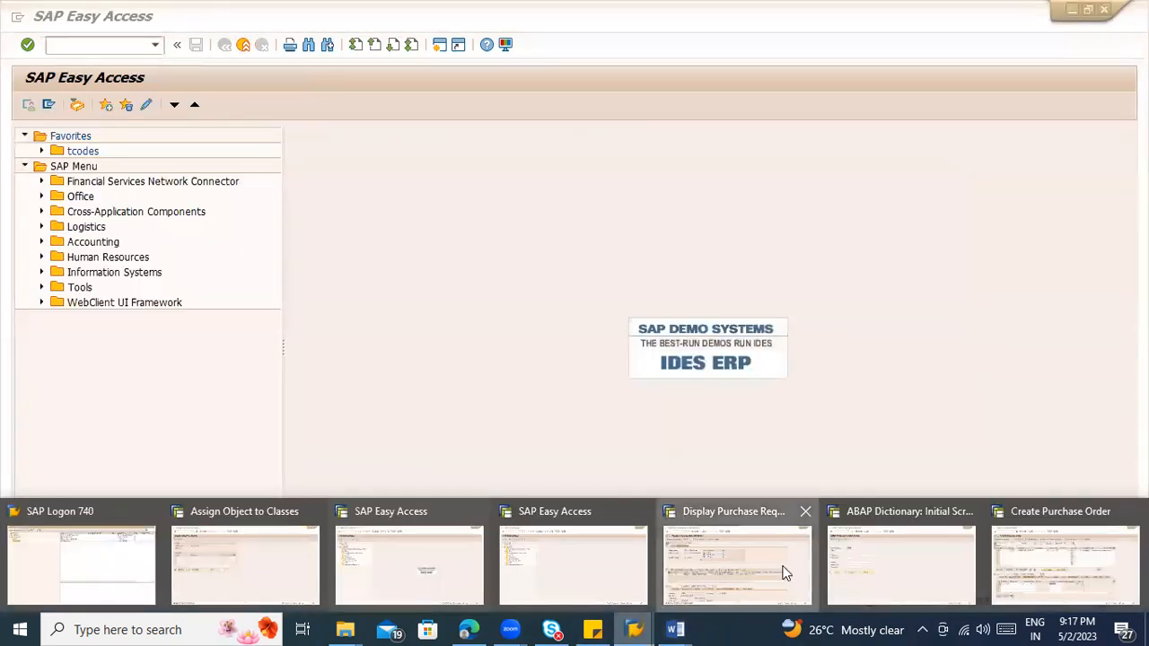
{"action": "left_click", "coordinate": [782, 569]}
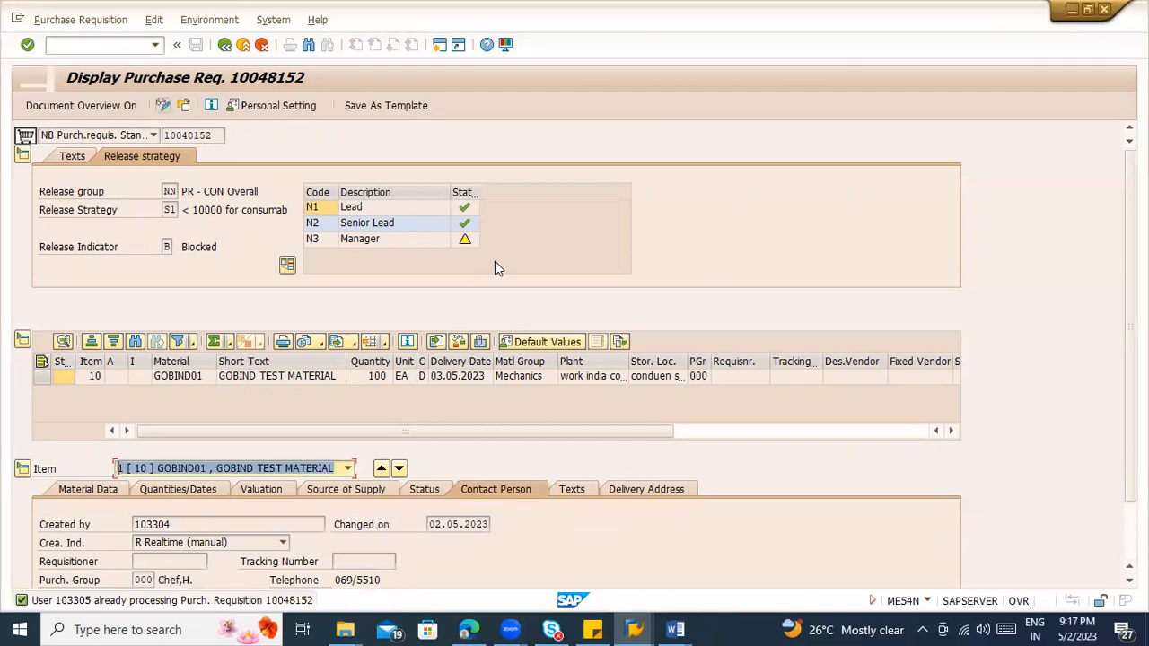
{"action": "left_click", "coordinate": [116, 45]}
{"action": "type", "text": "/nme54n"}
{"action": "key", "text": "Return"}
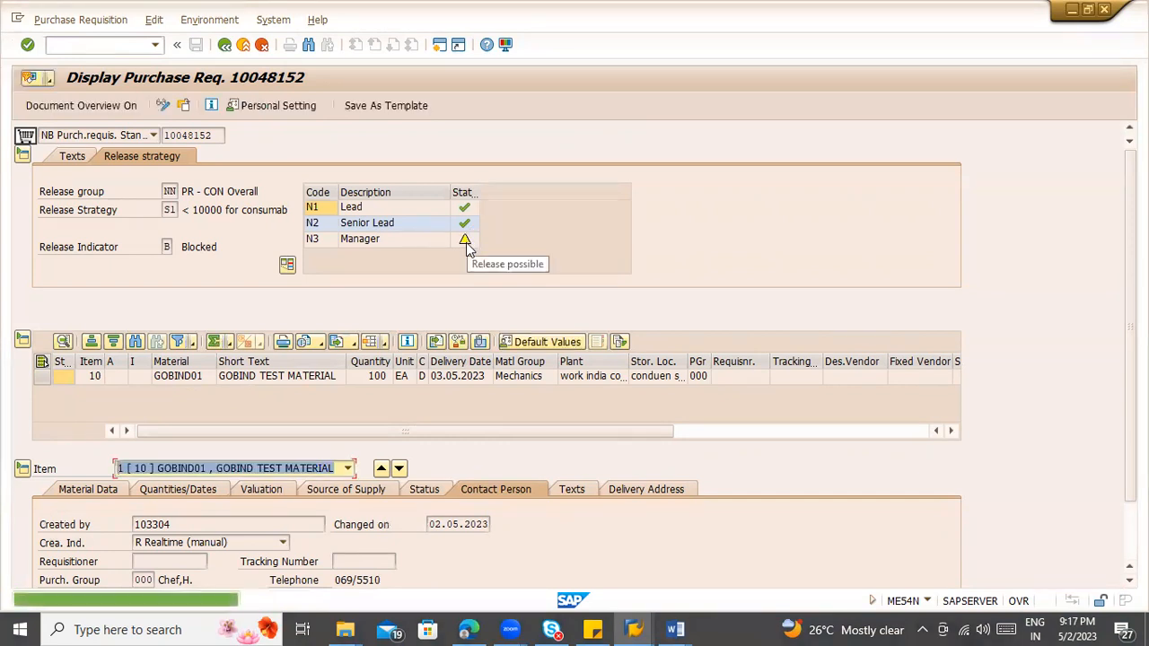
Step: Switch to the Create Purchase Order session and end that transaction with /n without saving the order
{"action": "left_click", "coordinate": [633, 629]}
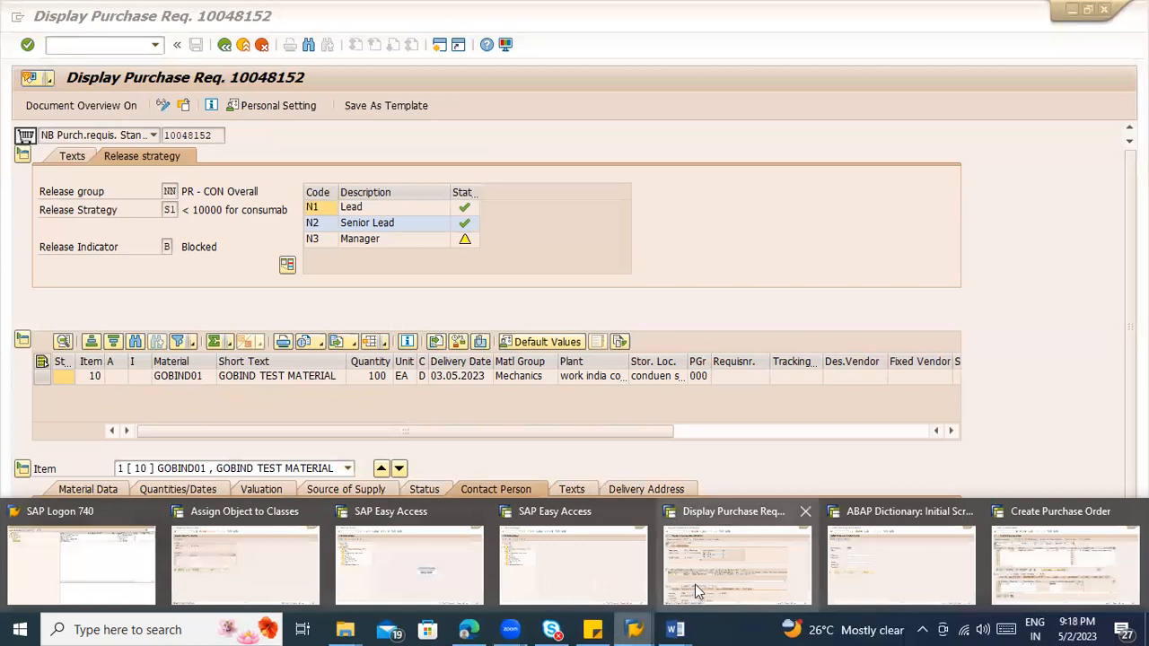
{"action": "left_click", "coordinate": [1063, 572]}
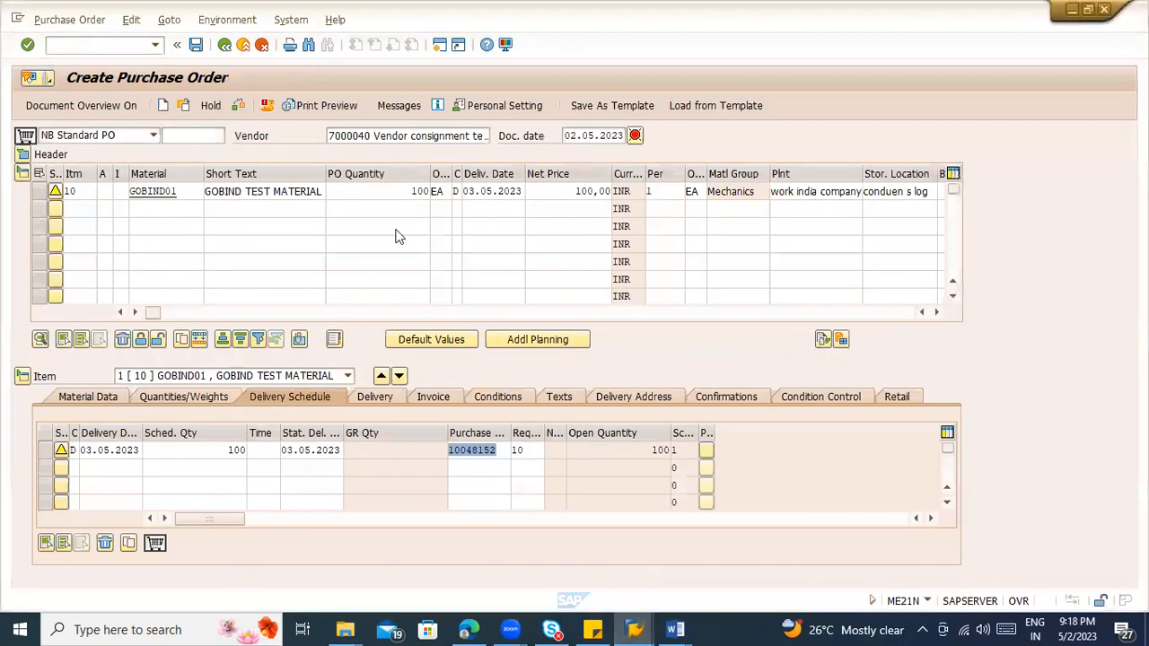
{"action": "left_click", "coordinate": [77, 45]}
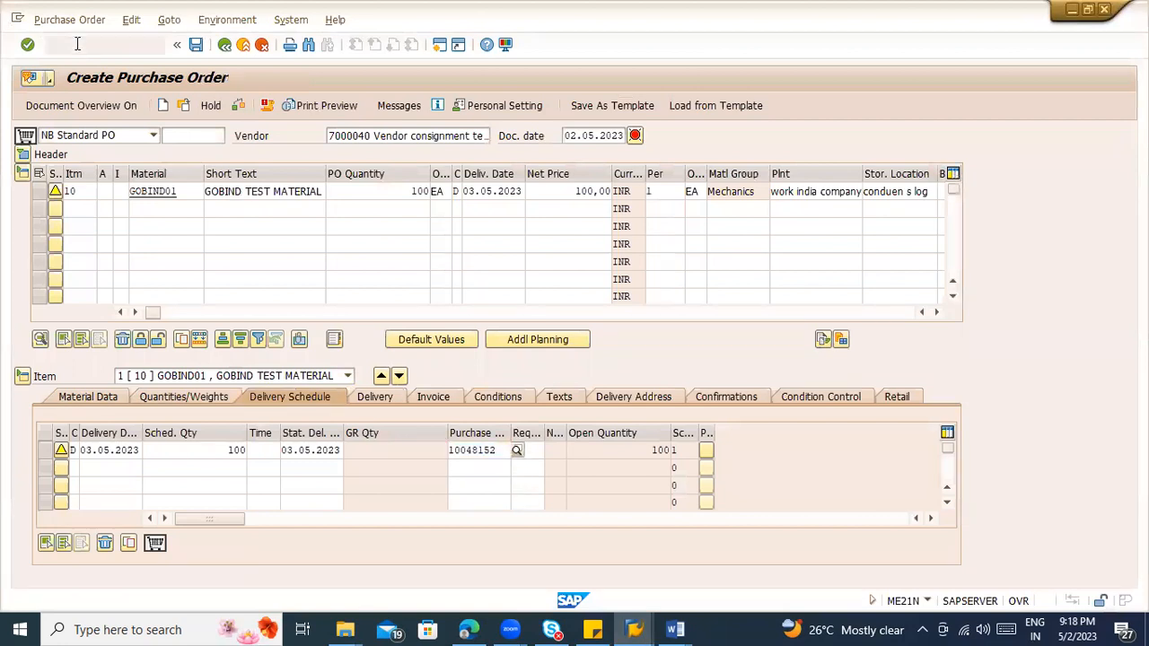
{"action": "type", "text": "/n"}
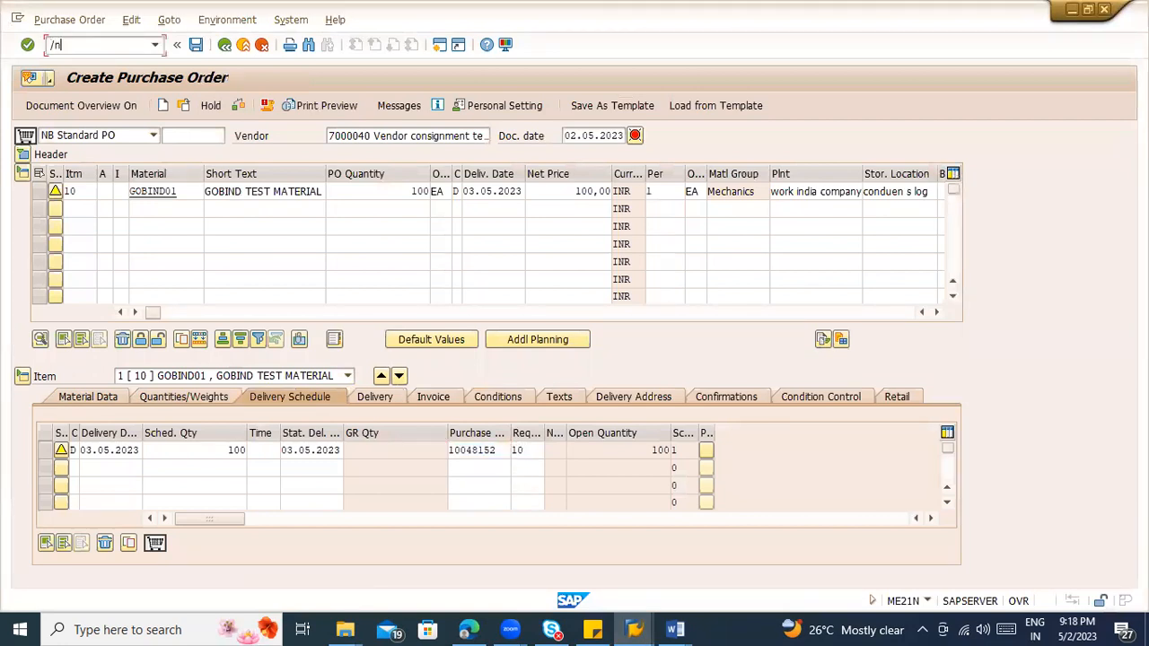
{"action": "key", "text": "Return"}
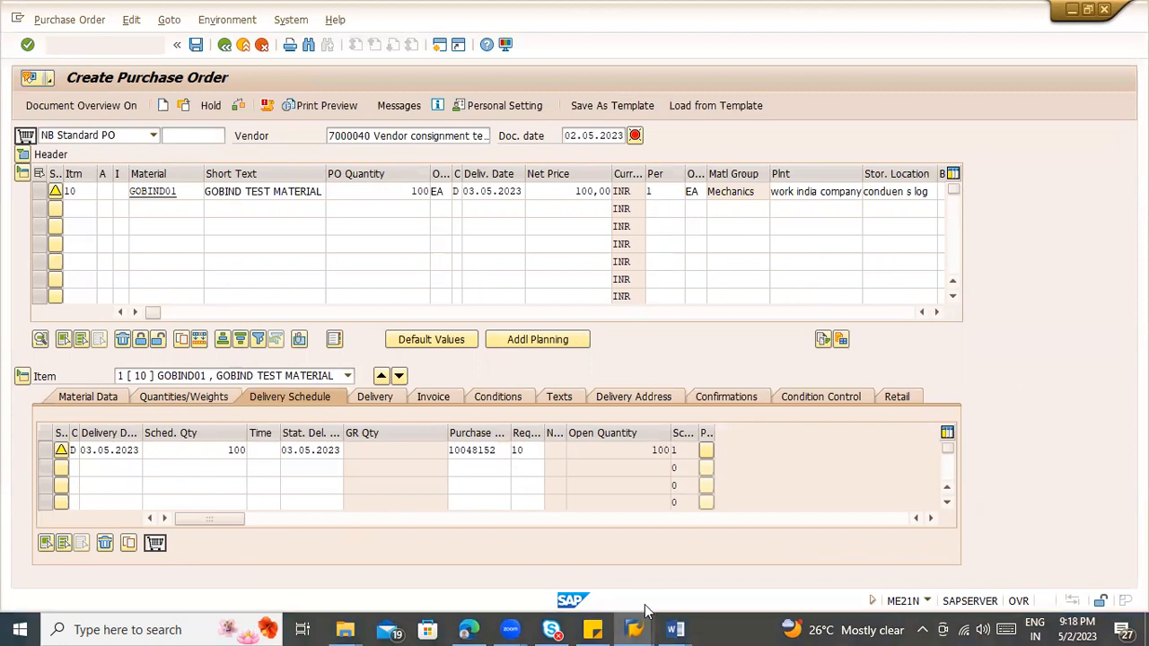
Step: Return to the ME54N session, switch the requisition out of display mode and release it with code N3 (Manager)
{"action": "mouse_move", "coordinate": [633, 628]}
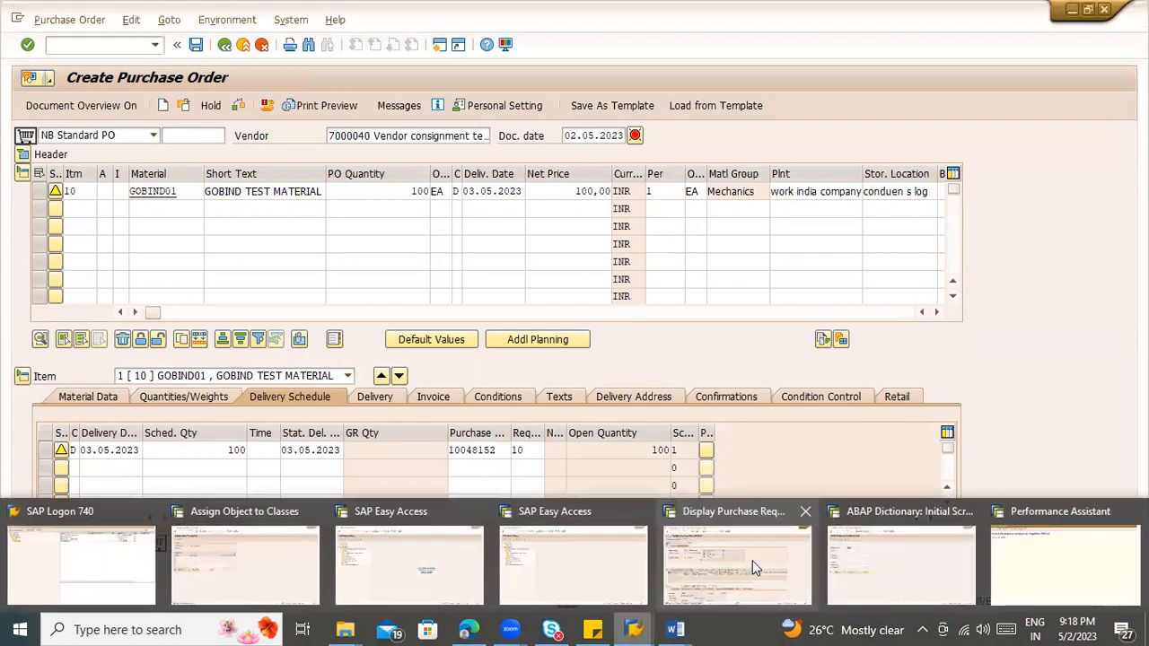
{"action": "left_click", "coordinate": [752, 561]}
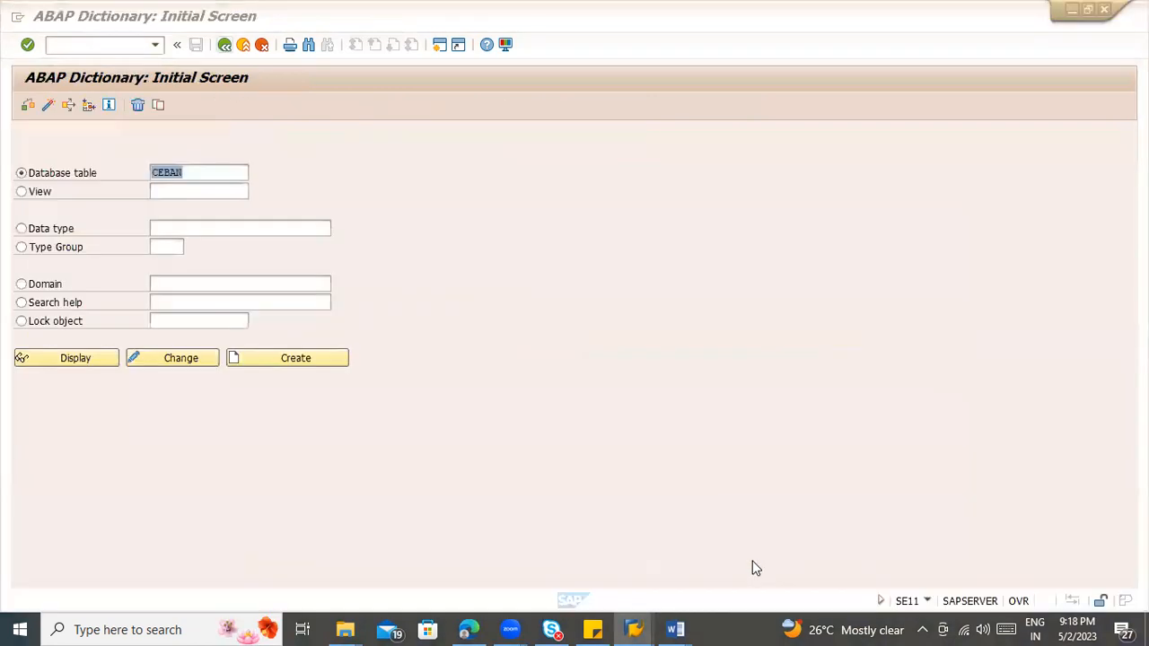
{"action": "left_click", "coordinate": [645, 621]}
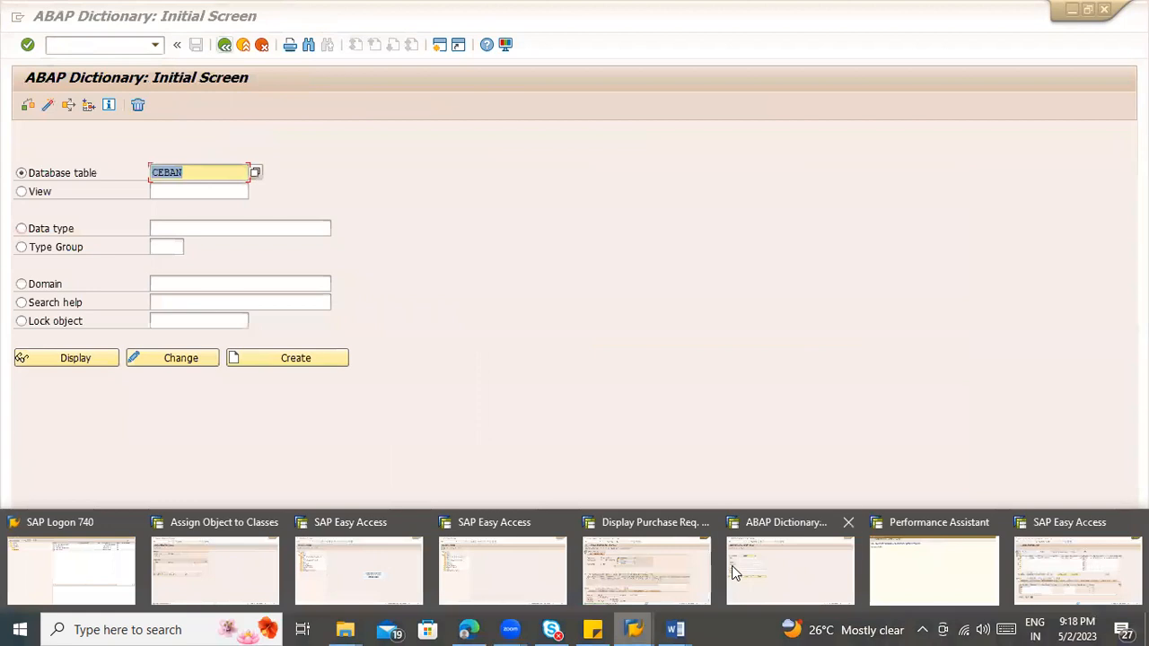
{"action": "left_click", "coordinate": [657, 564]}
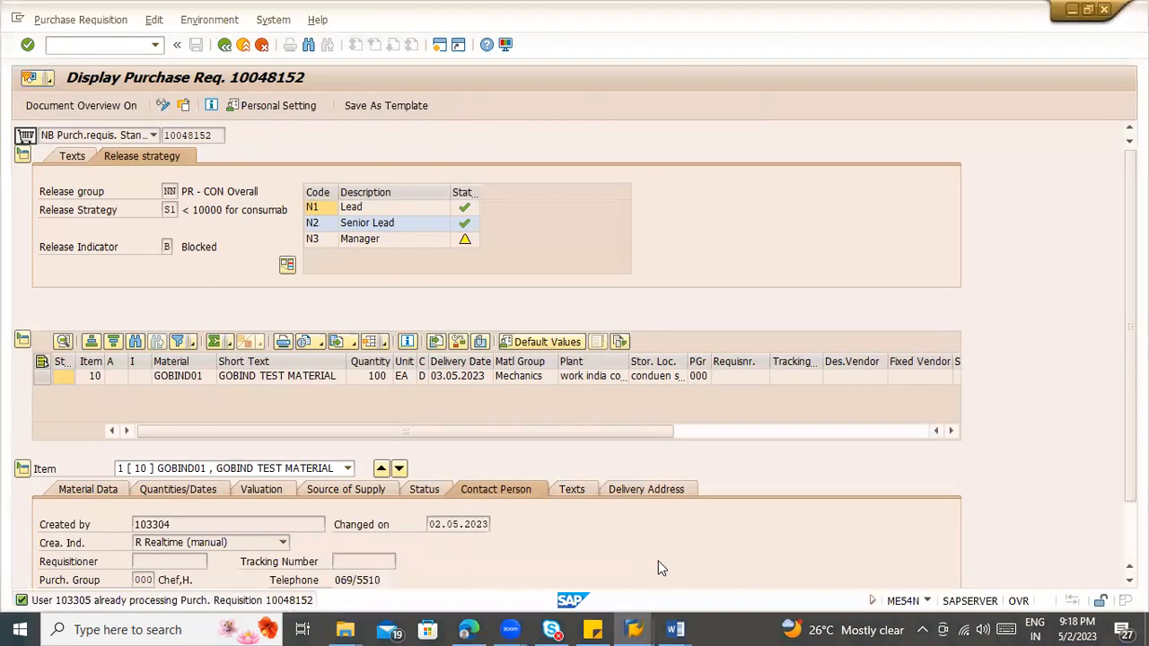
{"action": "left_click", "coordinate": [165, 112]}
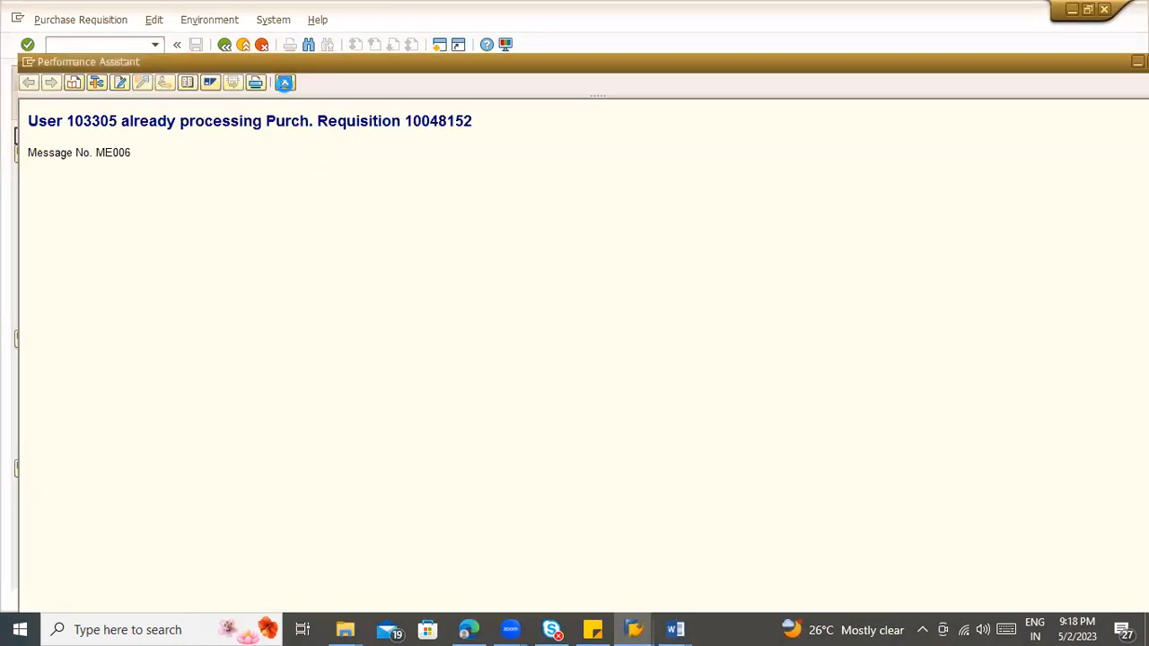
{"action": "left_click", "coordinate": [283, 82]}
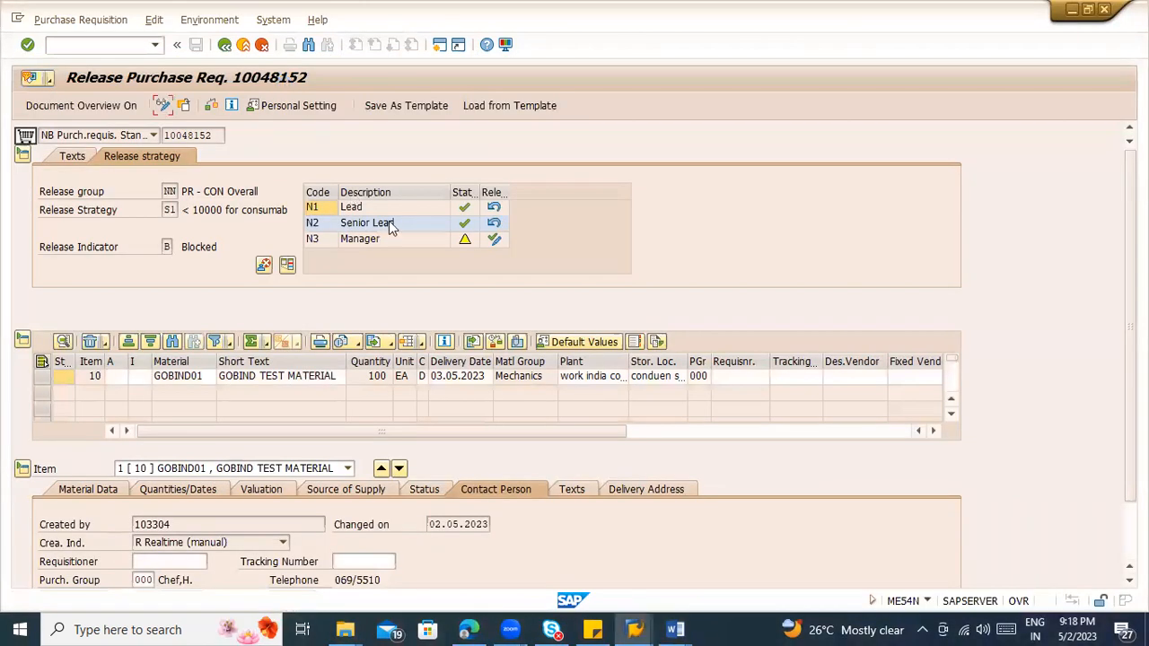
{"action": "left_click", "coordinate": [493, 240]}
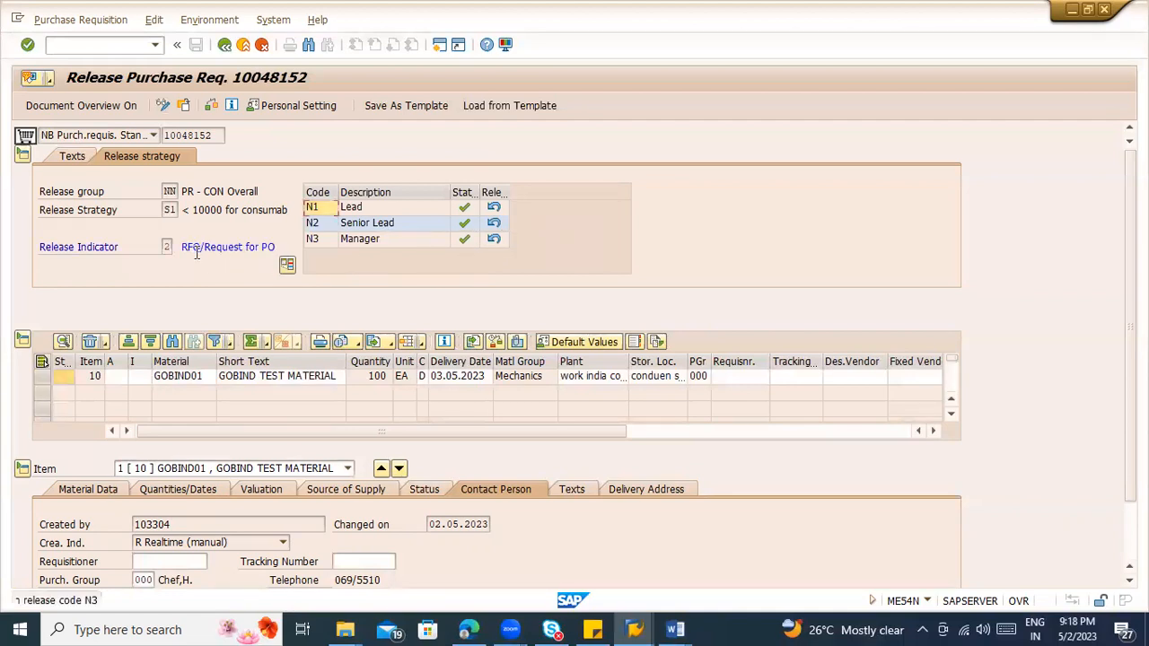